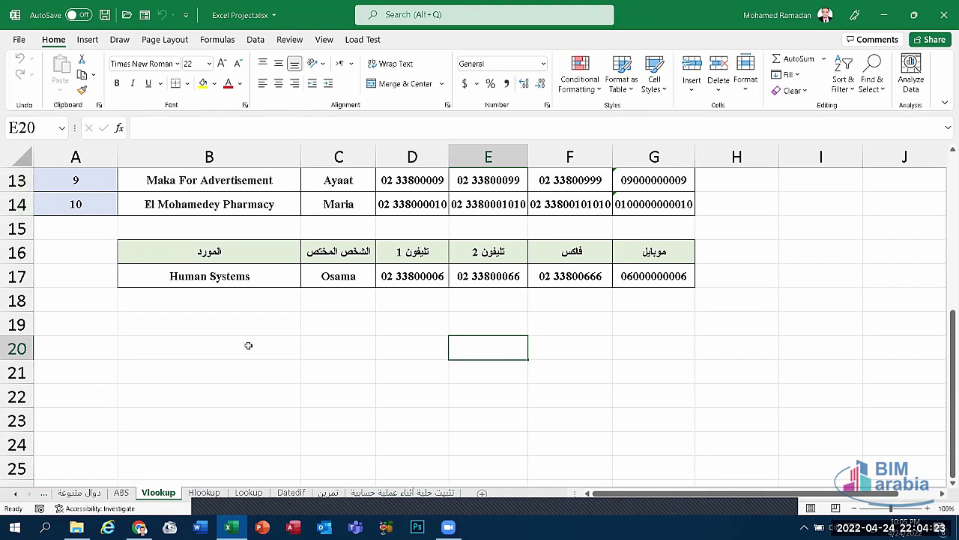
# Pick Maka For Advertisement in B17's supplier dropdown, after briefly choosing Al Kady For Import & Export
pyautogui.scroll(2, 290, 348)
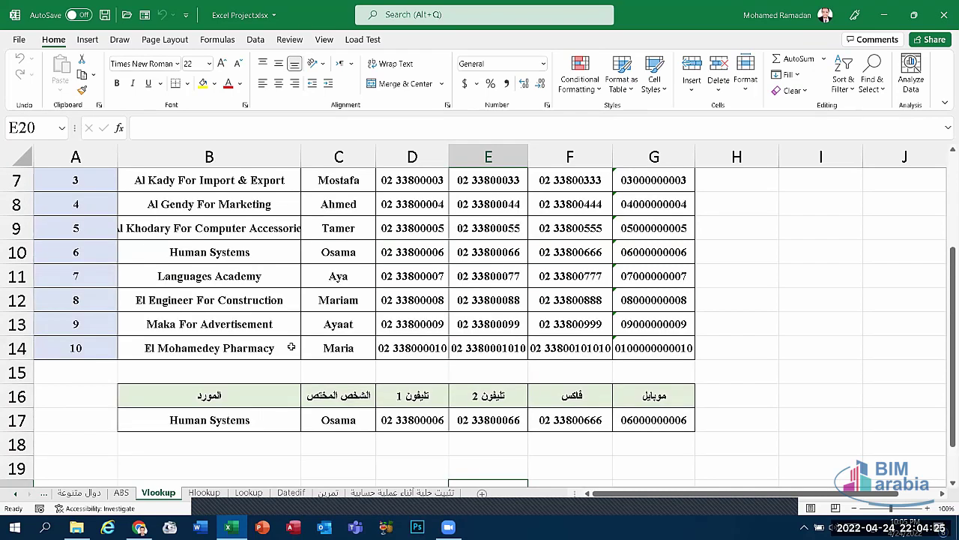
pyautogui.scroll(2, 291, 348)
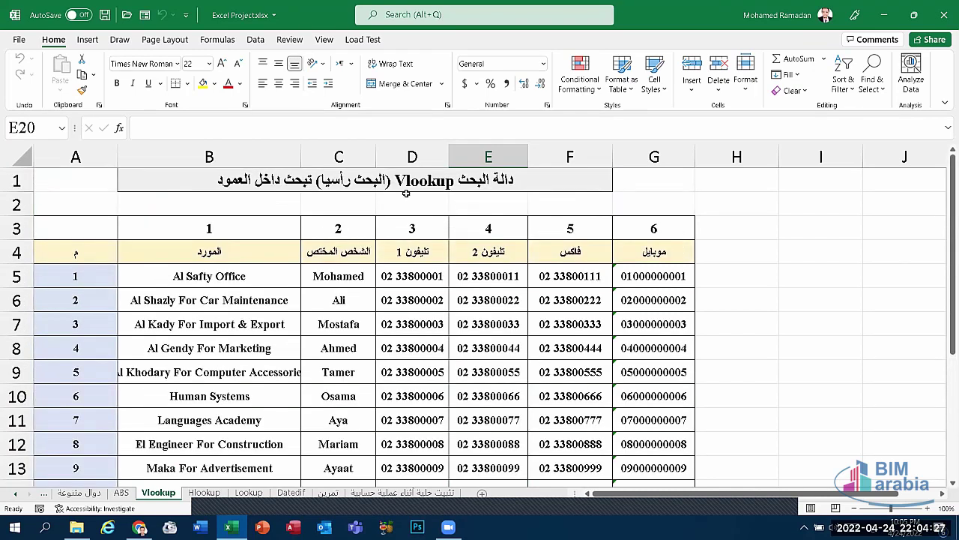
pyautogui.scroll(-2, 406, 194)
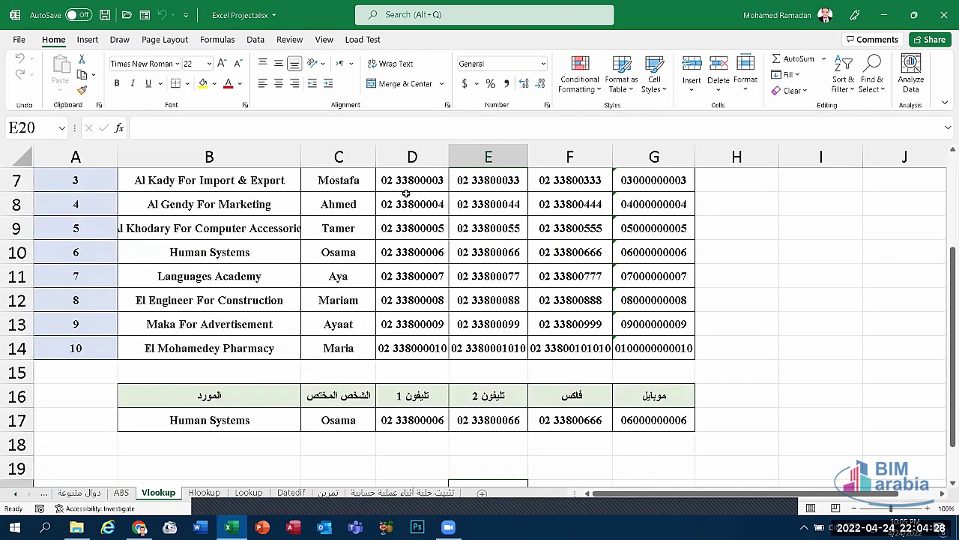
pyautogui.click(274, 420)
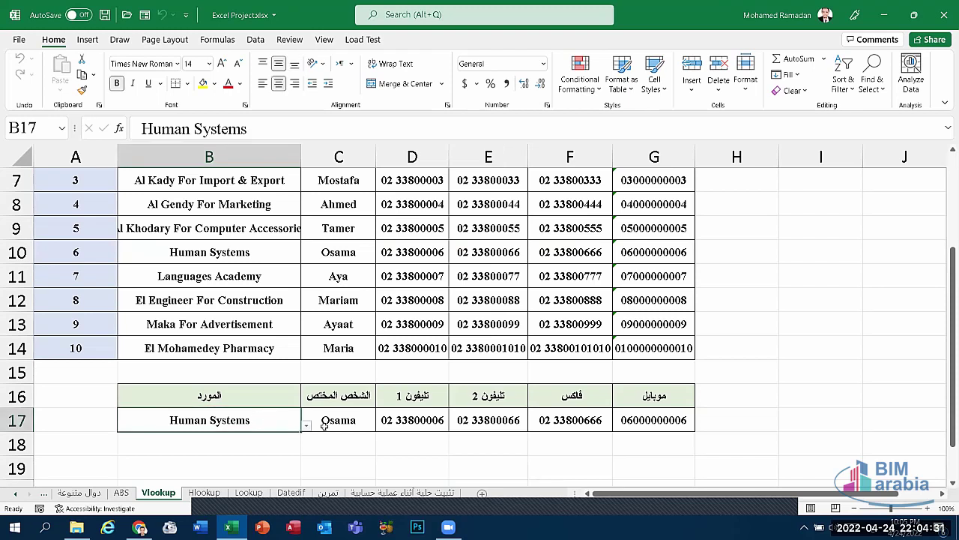
pyautogui.click(307, 426)
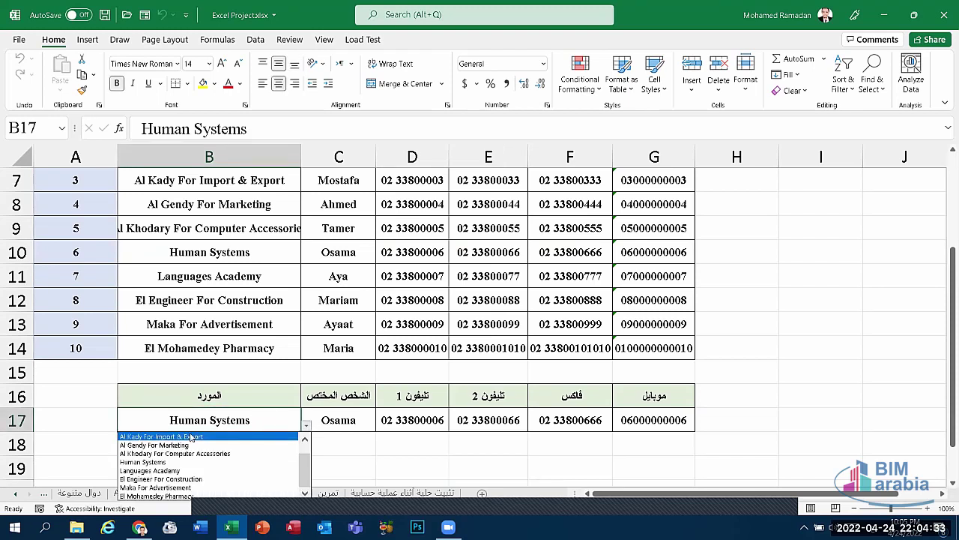
pyautogui.click(202, 437)
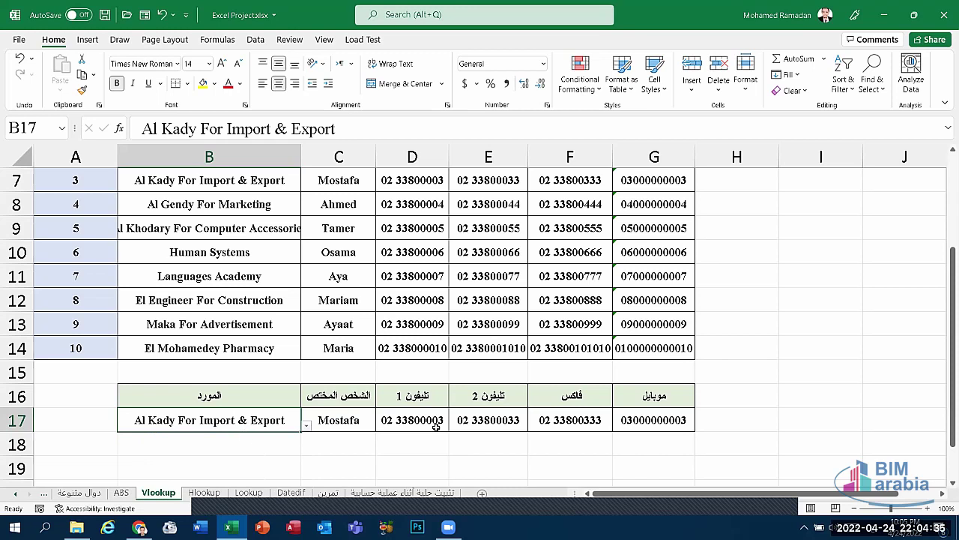
pyautogui.click(306, 424)
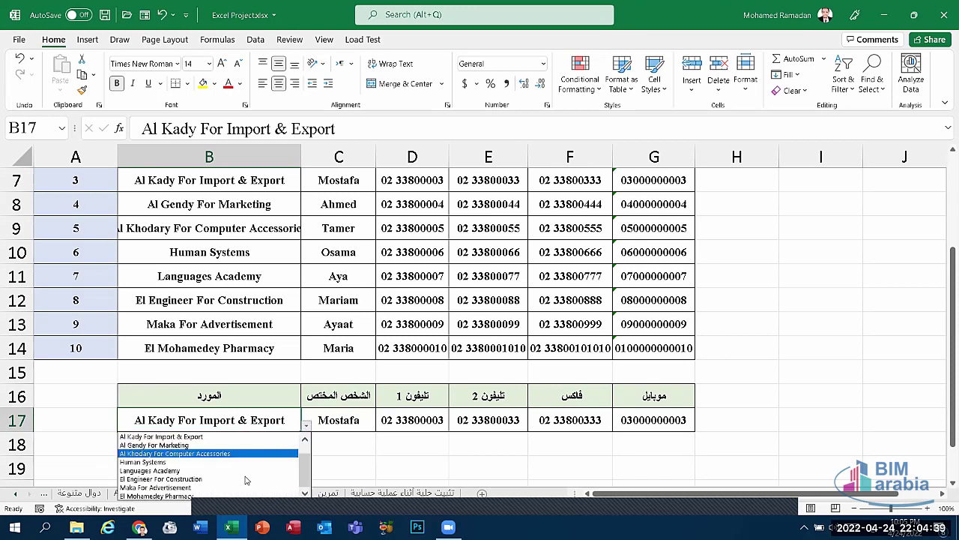
pyautogui.click(158, 487)
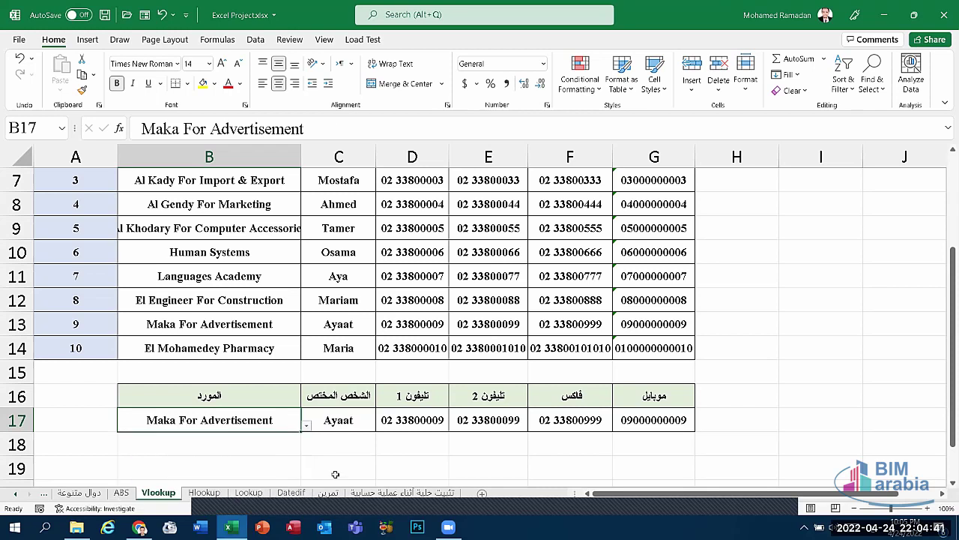
pyautogui.click(267, 450)
pyautogui.scroll(-1, 267, 454)
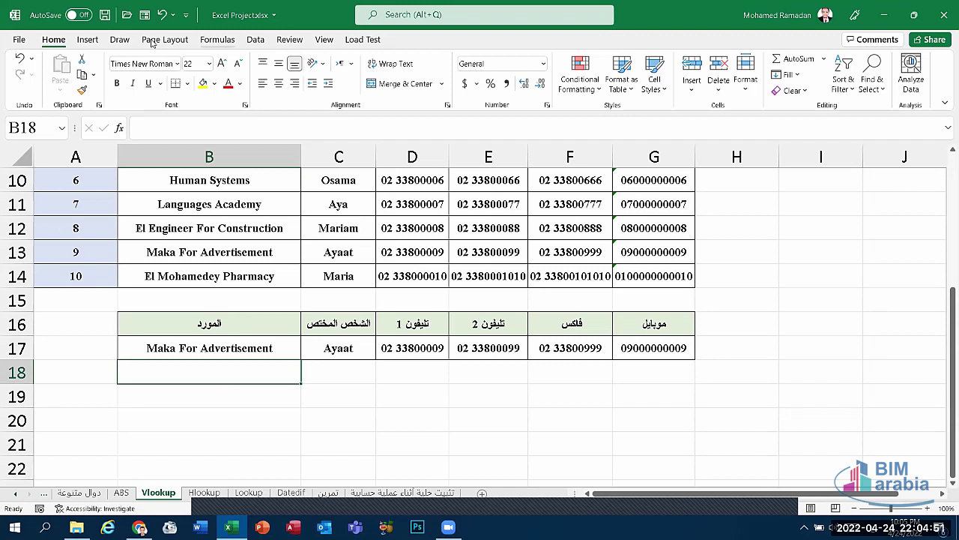
# Add List data validation to B18 with source range $B$5:$B$14
pyautogui.click(253, 41)
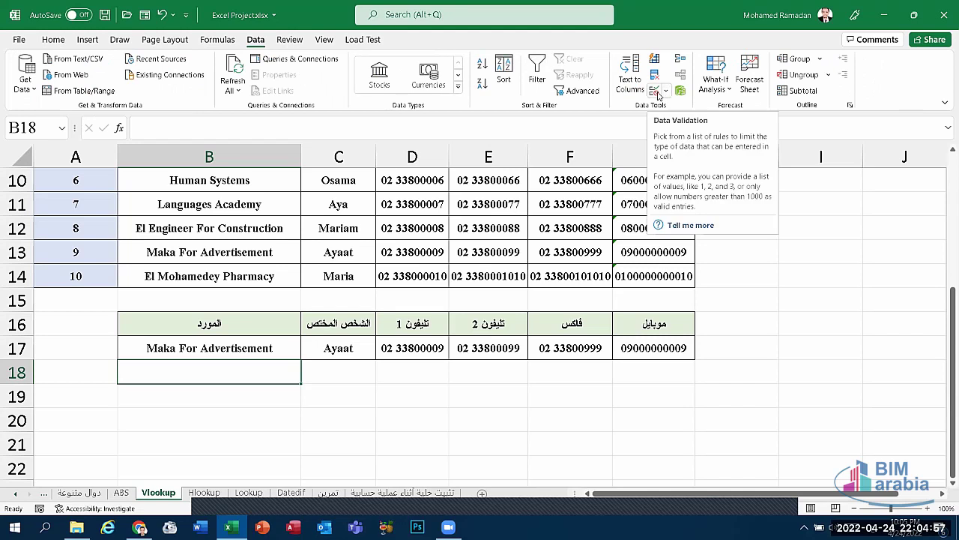
pyautogui.click(655, 91)
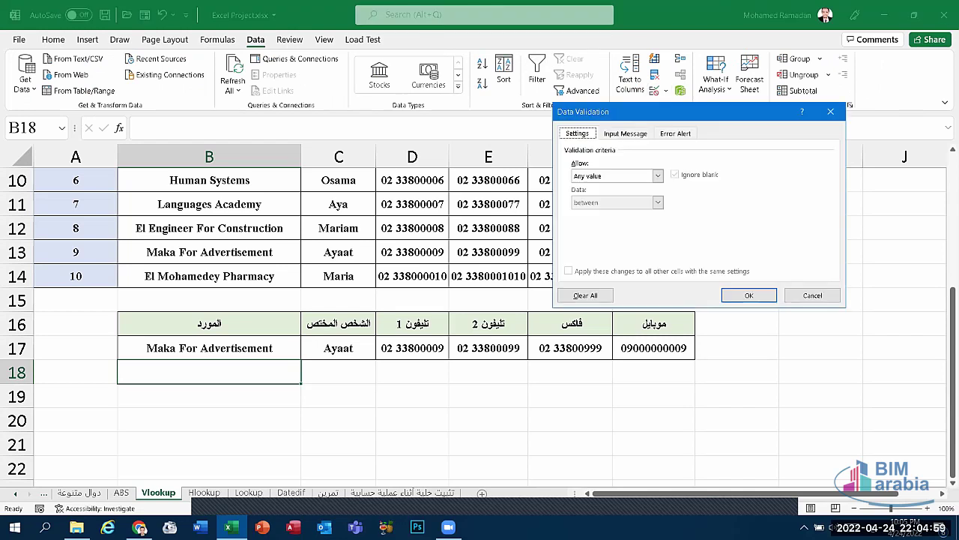
pyautogui.click(607, 180)
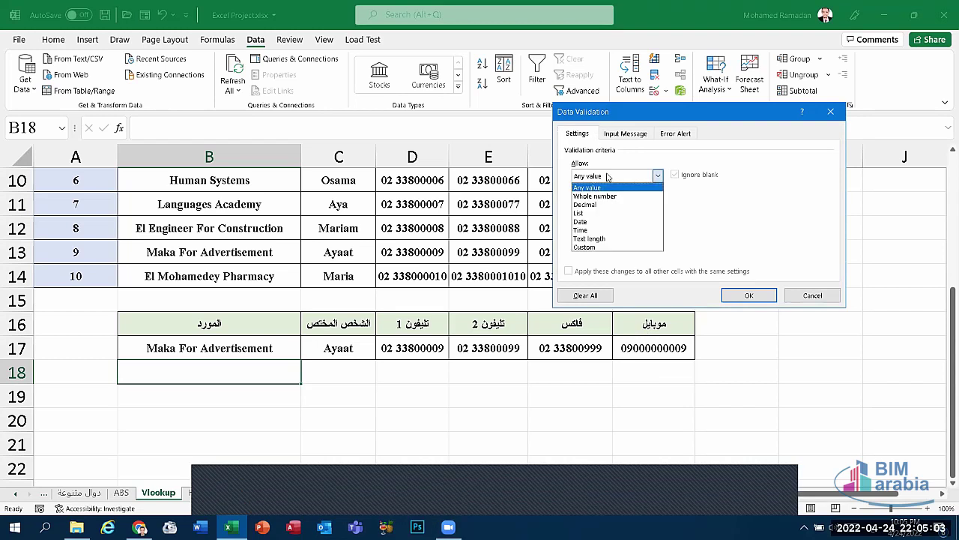
pyautogui.click(588, 214)
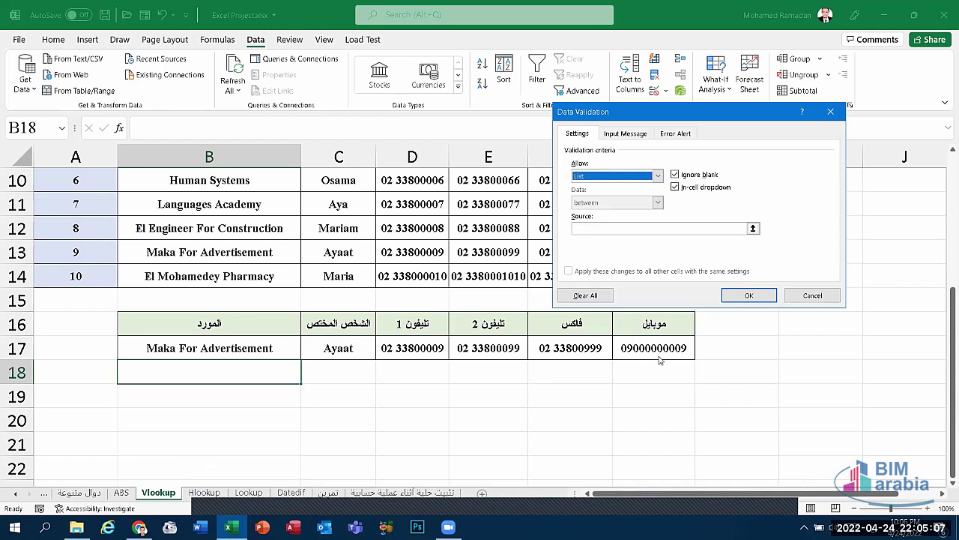
pyautogui.click(591, 230)
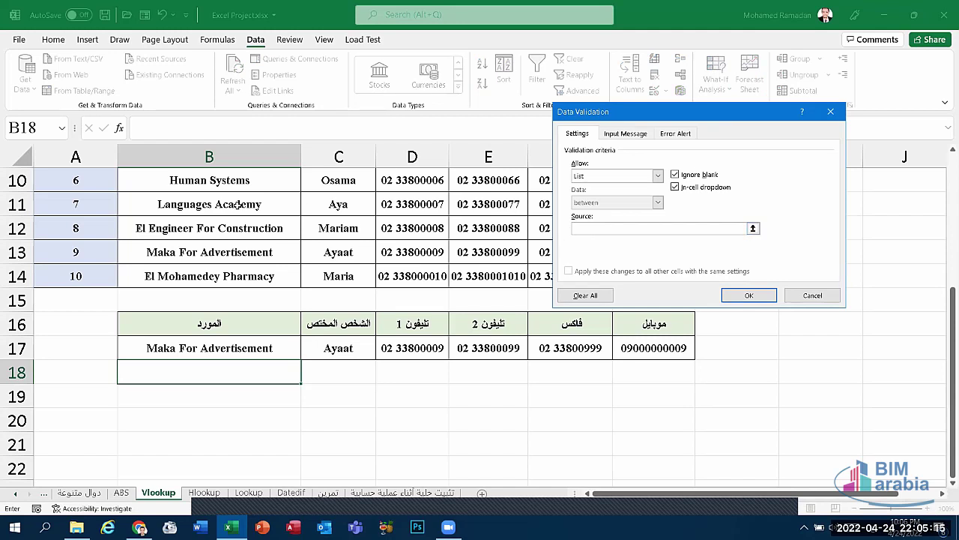
pyautogui.scroll(2, 237, 204)
pyautogui.moveTo(218, 204); pyautogui.dragTo(216, 411)
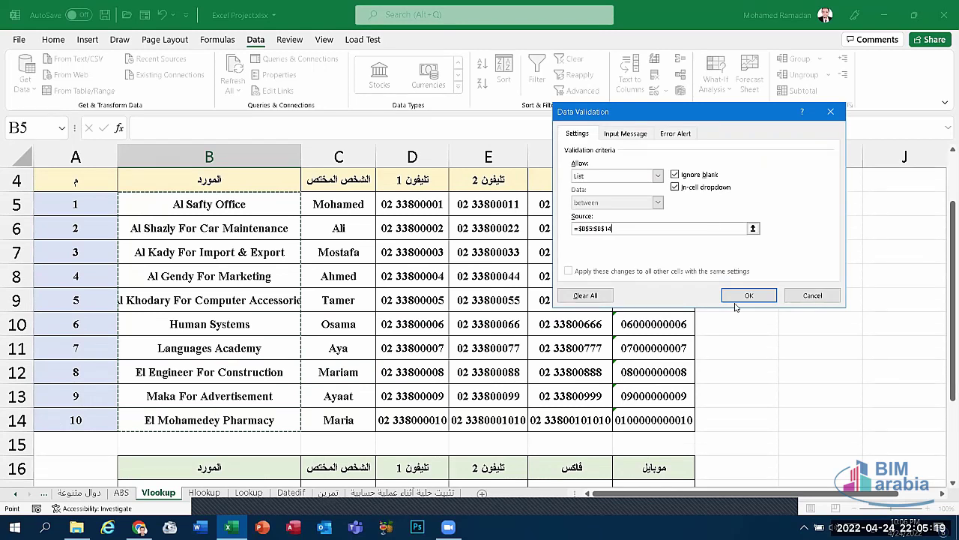
pyautogui.click(736, 296)
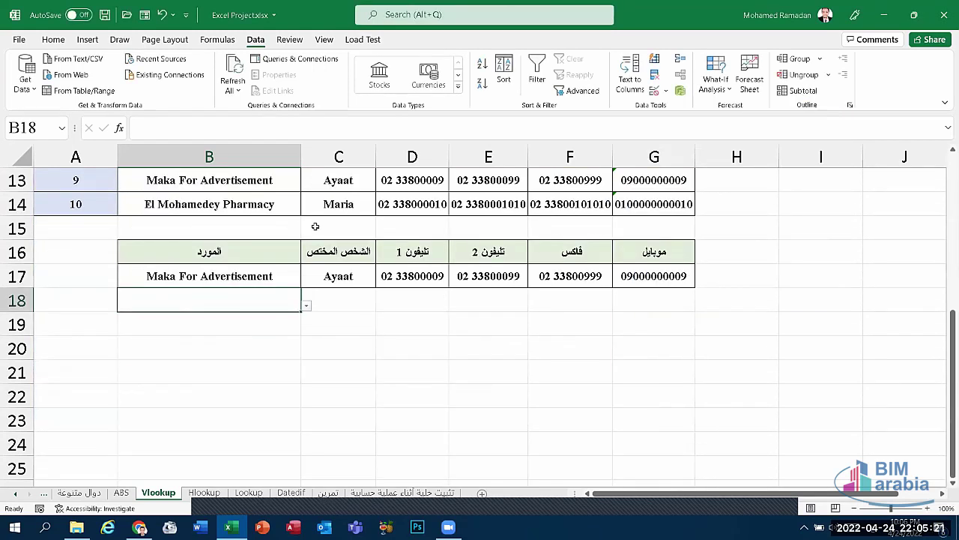
# Choose Al Kady For Import & Export from B18's new dropdown
pyautogui.scroll(-1, 311, 232)
pyautogui.click(306, 235)
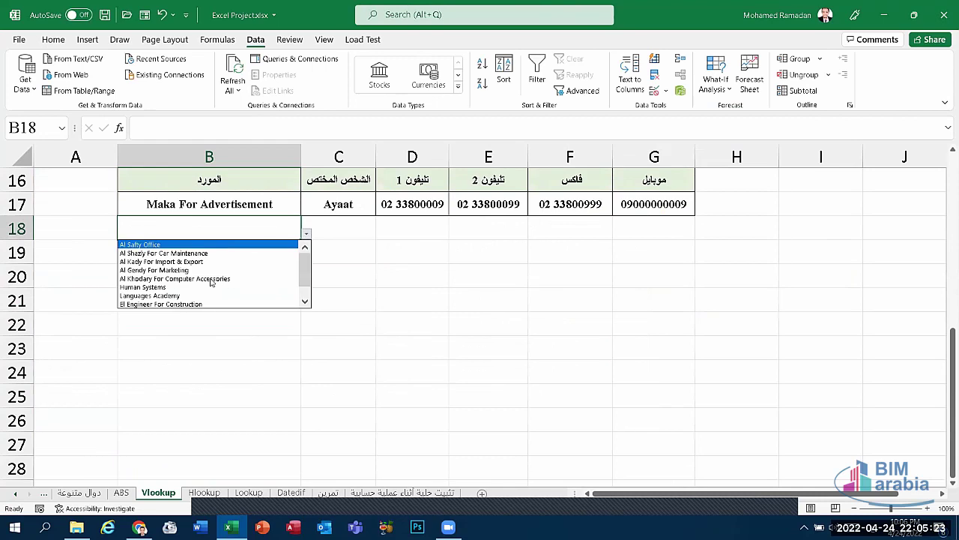
pyautogui.click(198, 263)
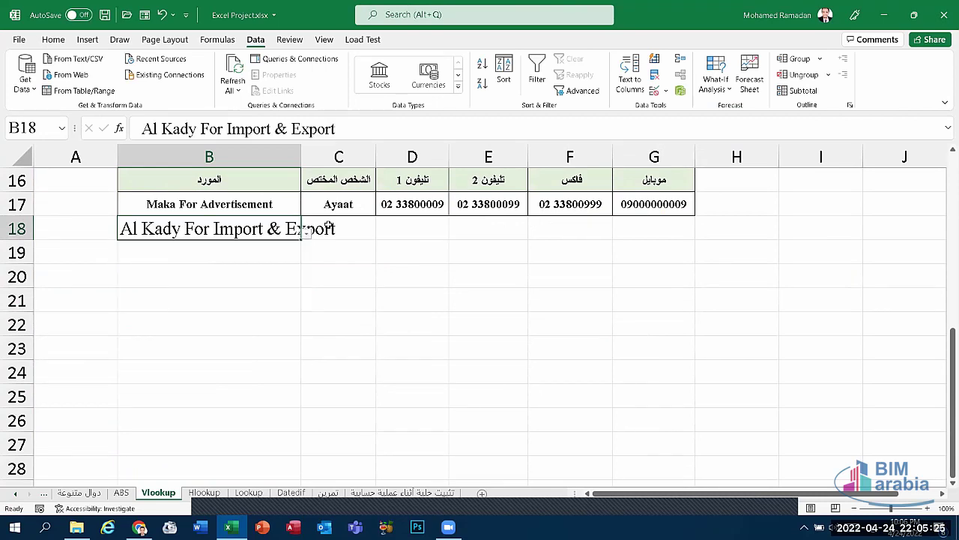
pyautogui.click(327, 225)
# Shrink B18's text to size 14 and centre it in the cell
pyautogui.click(271, 226)
pyautogui.click(54, 39)
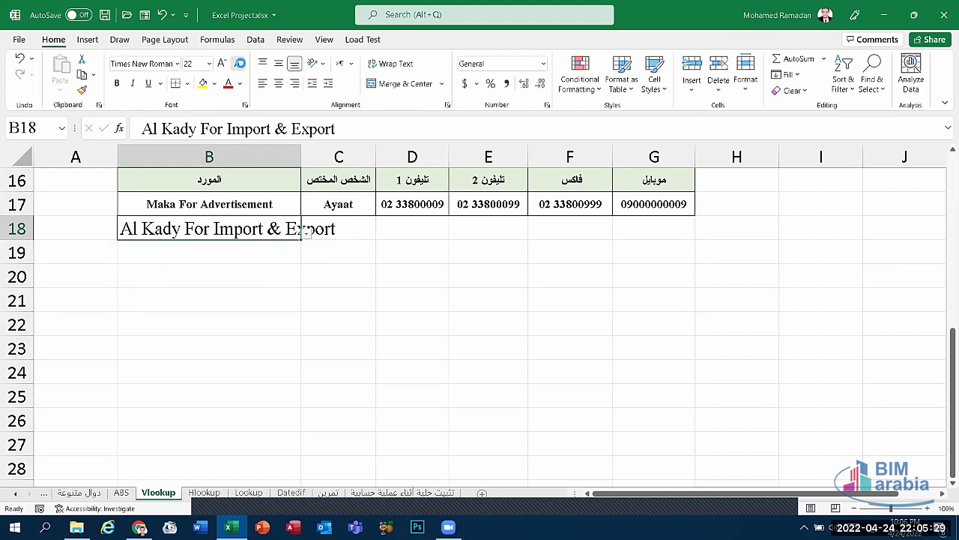
pyautogui.click(241, 64)
pyautogui.click(242, 64)
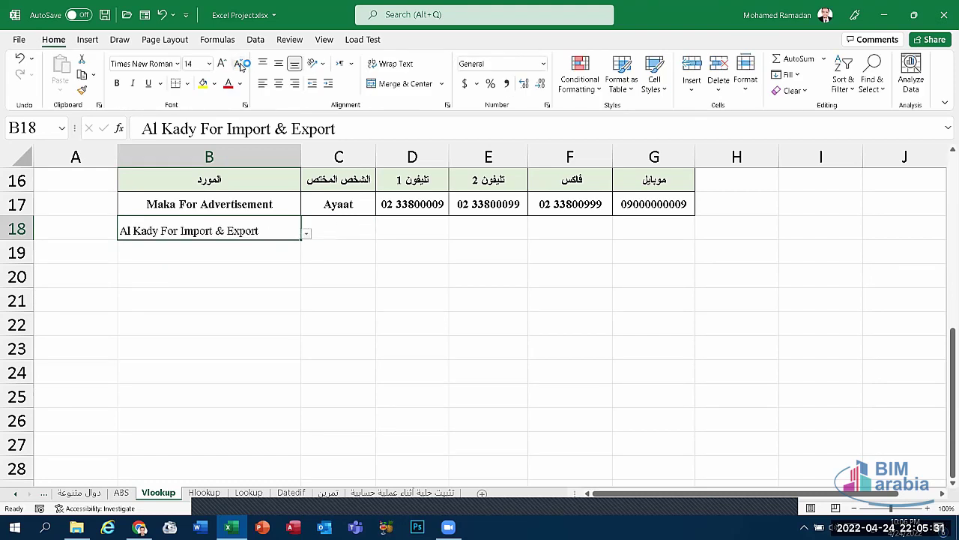
pyautogui.click(279, 83)
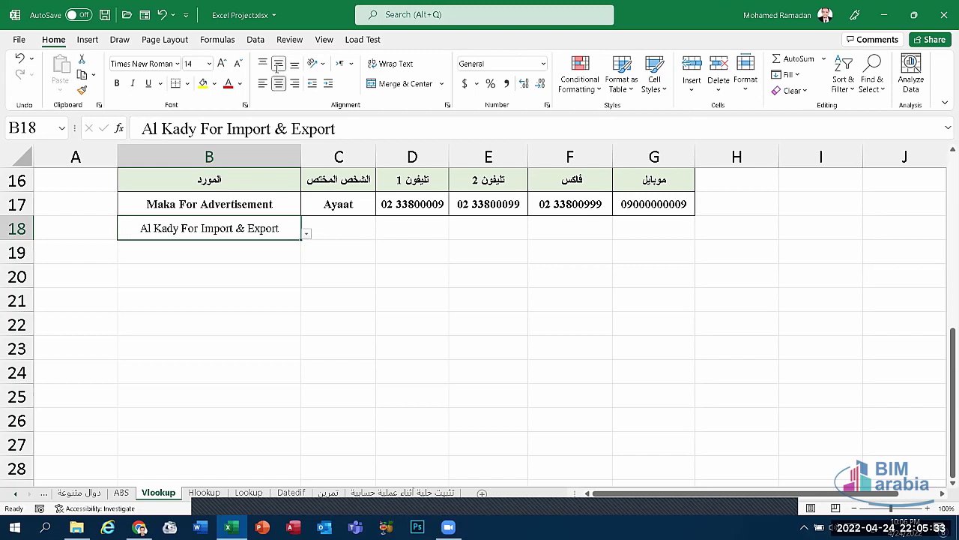
pyautogui.click(367, 225)
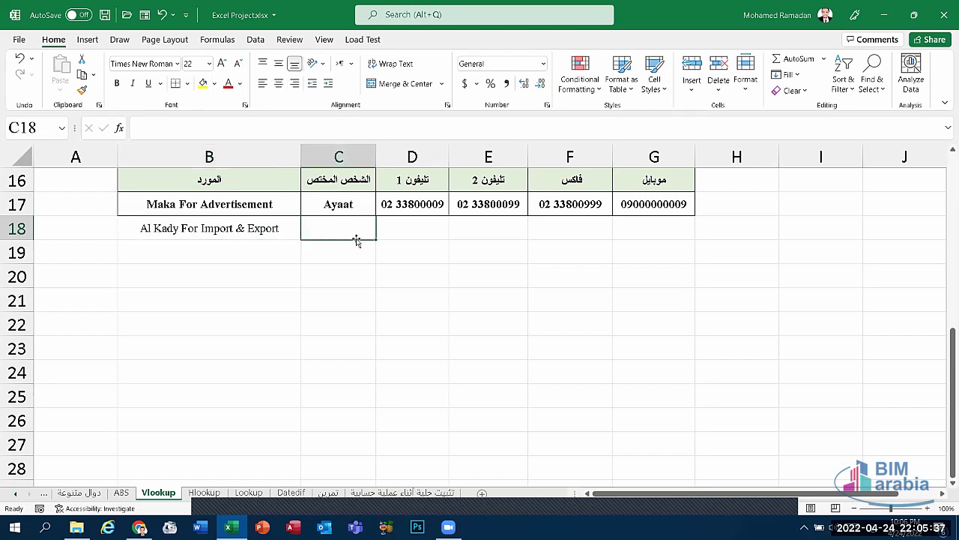
# Start =VLOOKUP( in C18, using B18 as the lookup value
pyautogui.write('=')
pyautogui.hotkey('alt', 'shift')
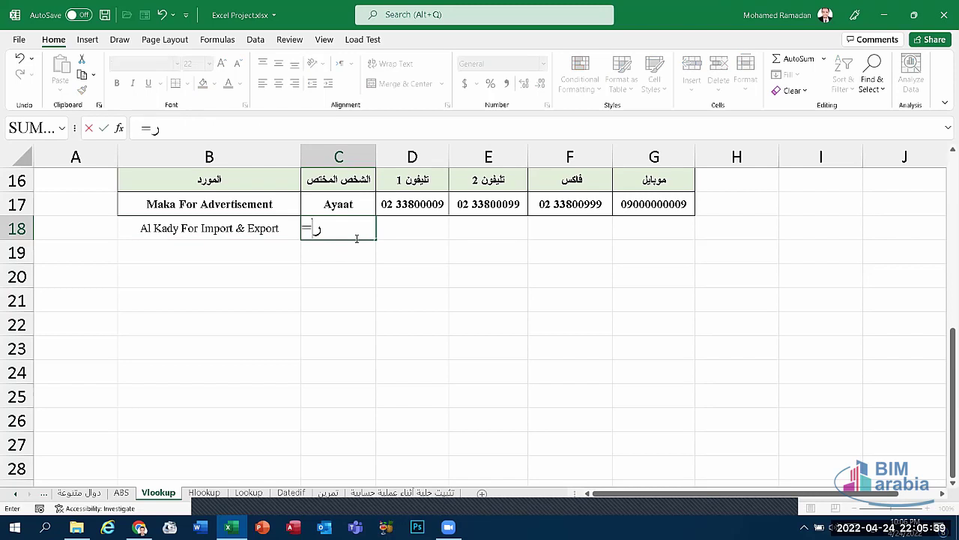
pyautogui.hotkey('alt', 'shift')
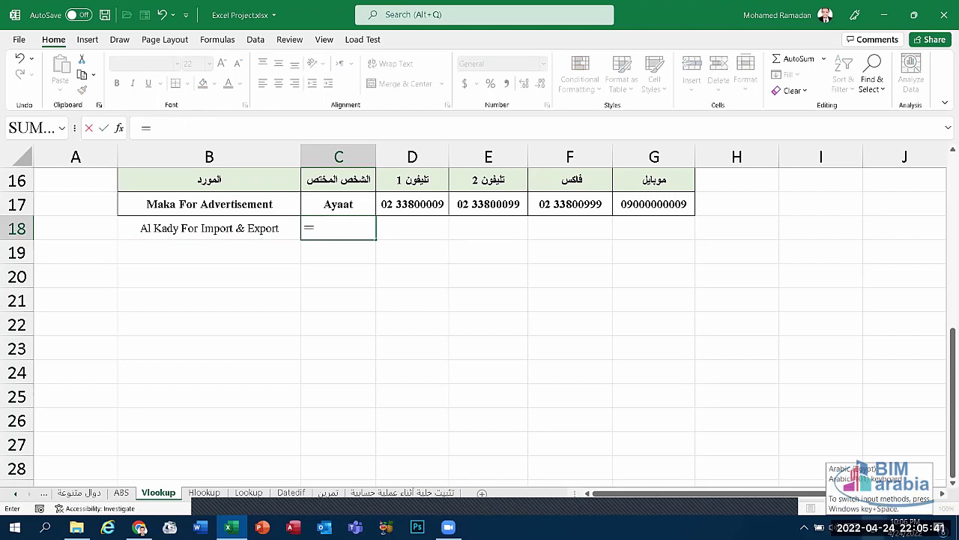
pyautogui.press('super+space')
pyautogui.write('v')
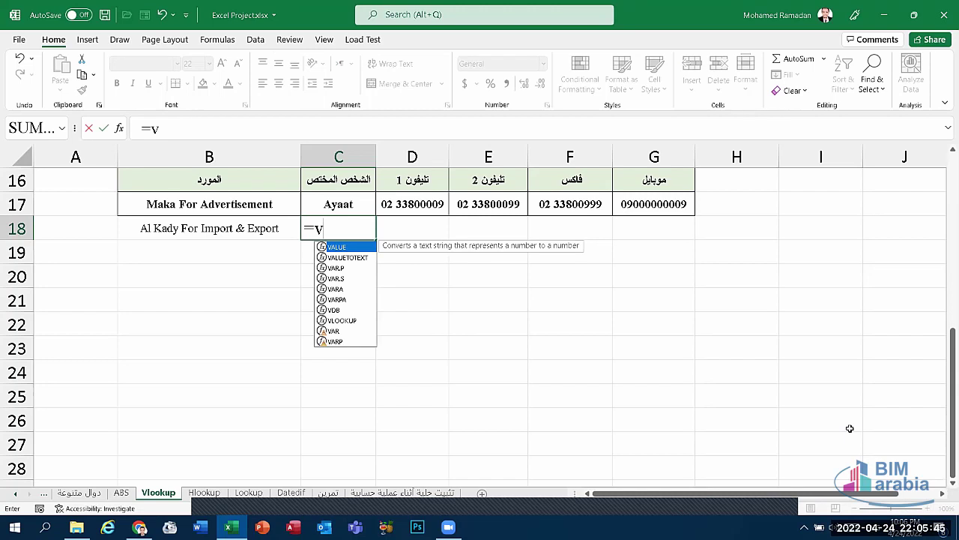
pyautogui.write('lookup9')
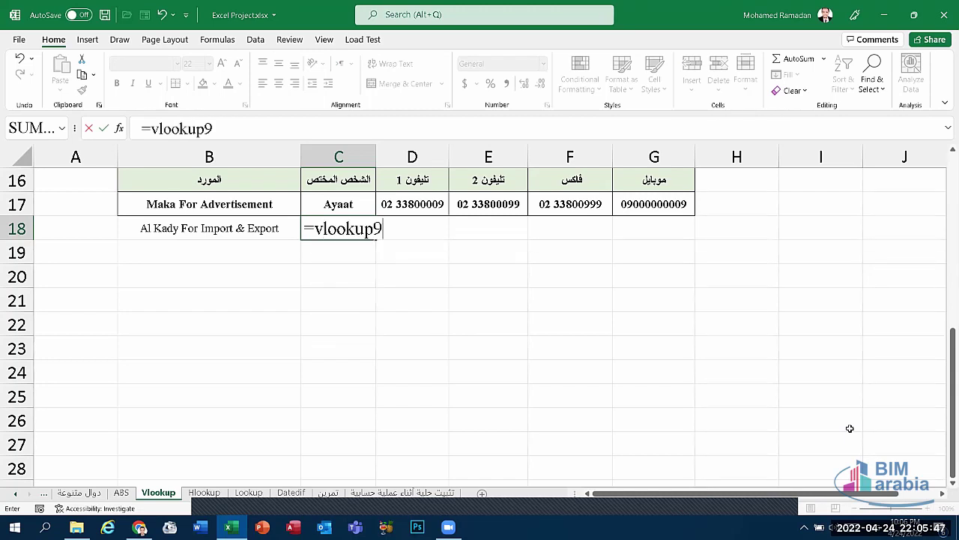
pyautogui.press('BackSpace')
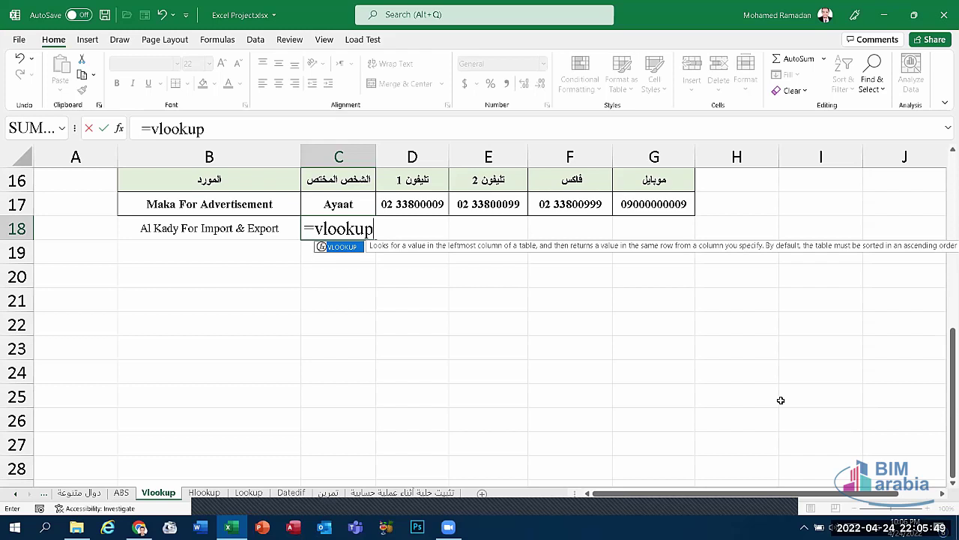
pyautogui.doubleClick(353, 252)
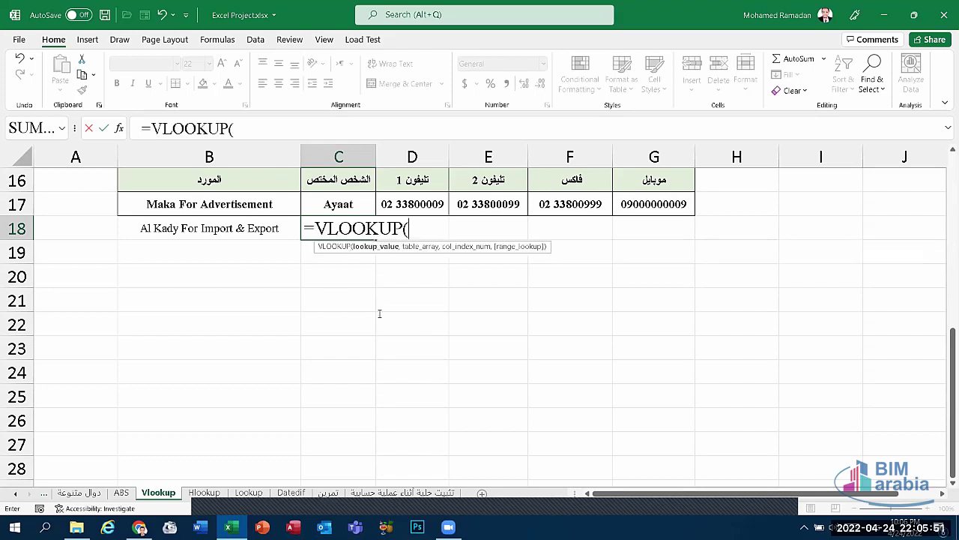
pyautogui.scroll(3, 382, 171)
pyautogui.scroll(2, 383, 172)
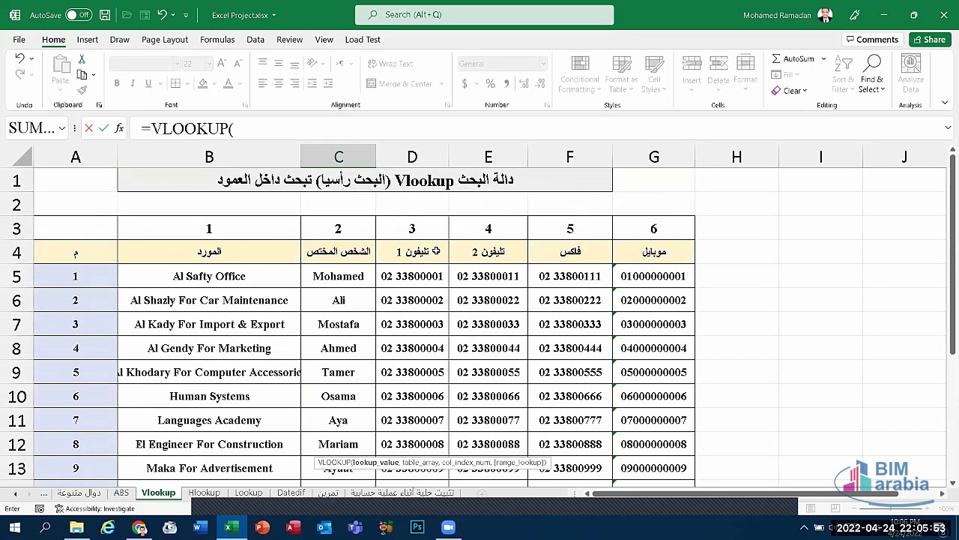
pyautogui.scroll(-4, 375, 293)
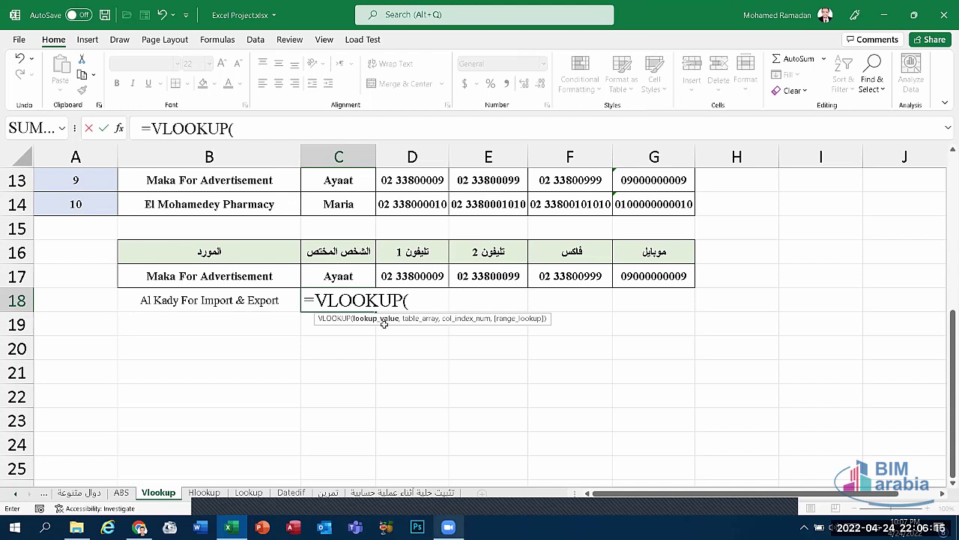
pyautogui.click(216, 293)
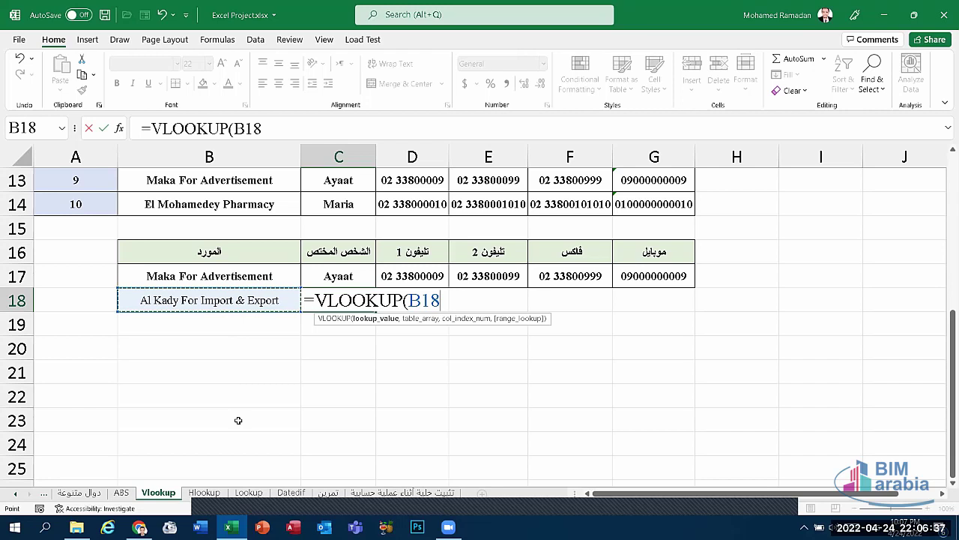
# Lock the lookup value as $B$18 and select B5:G14 as the table_array
pyautogui.press('F4')
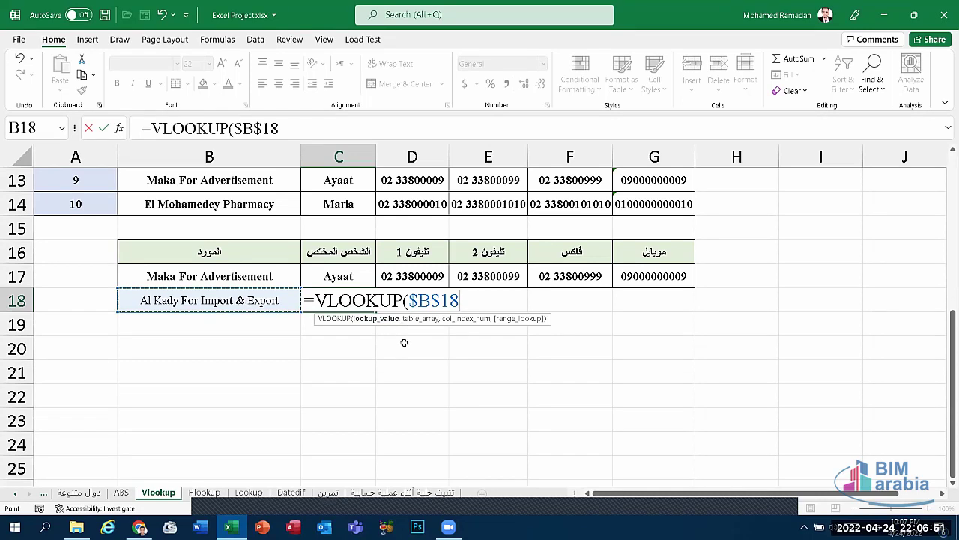
pyautogui.write(',')
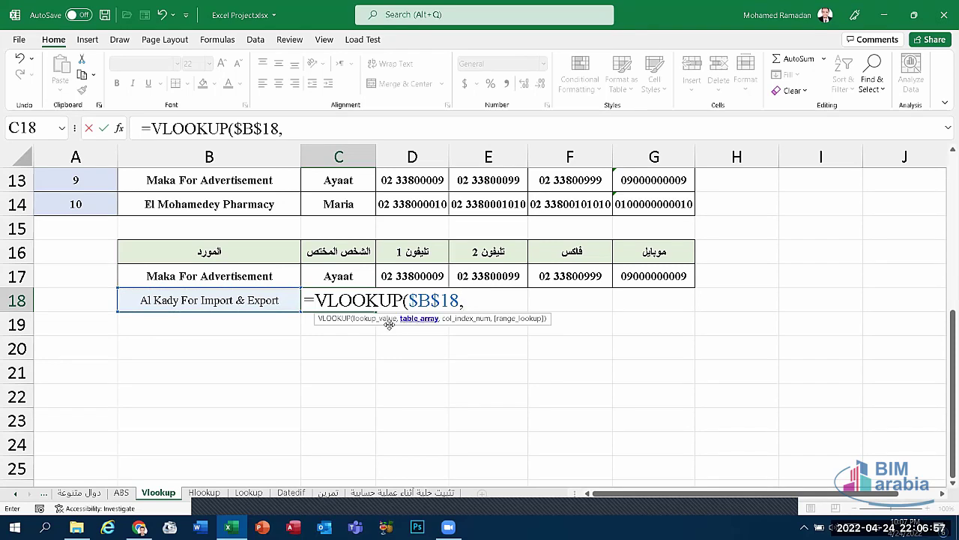
pyautogui.scroll(1, 389, 324)
pyautogui.scroll(3, 333, 352)
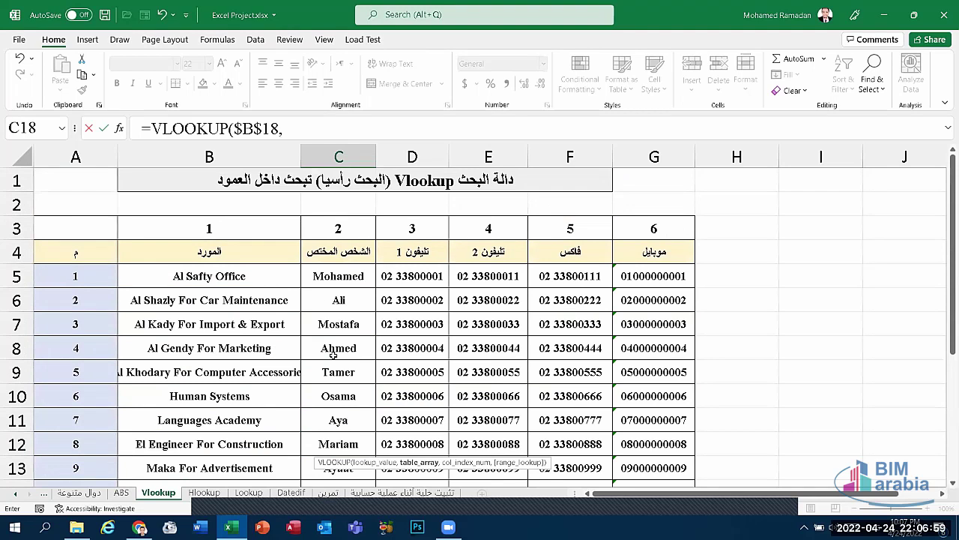
pyautogui.scroll(-2, 333, 352)
pyautogui.scroll(1, 333, 352)
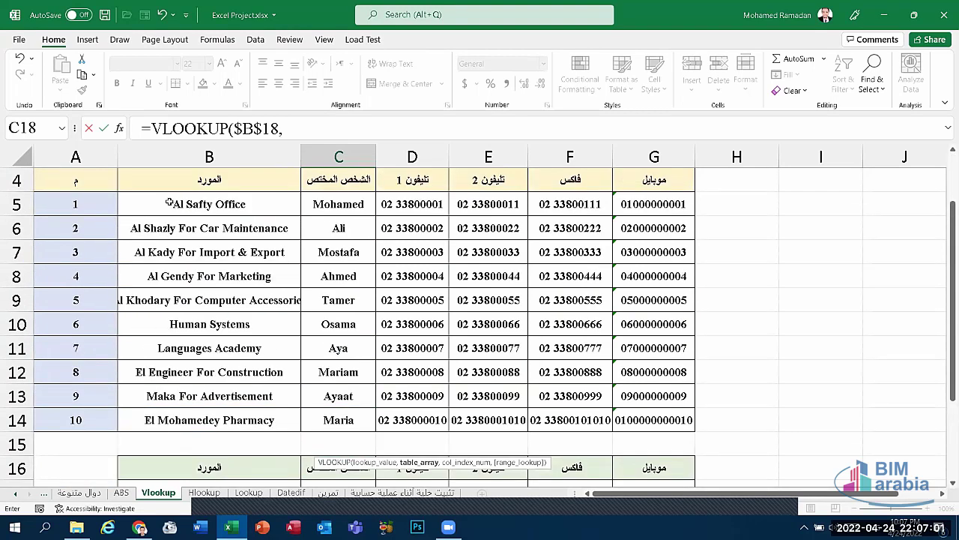
pyautogui.moveTo(169, 202)
pyautogui.mouseDown()
pyautogui.moveTo(487, 372)
pyautogui.moveTo(653, 420)
pyautogui.mouseUp()
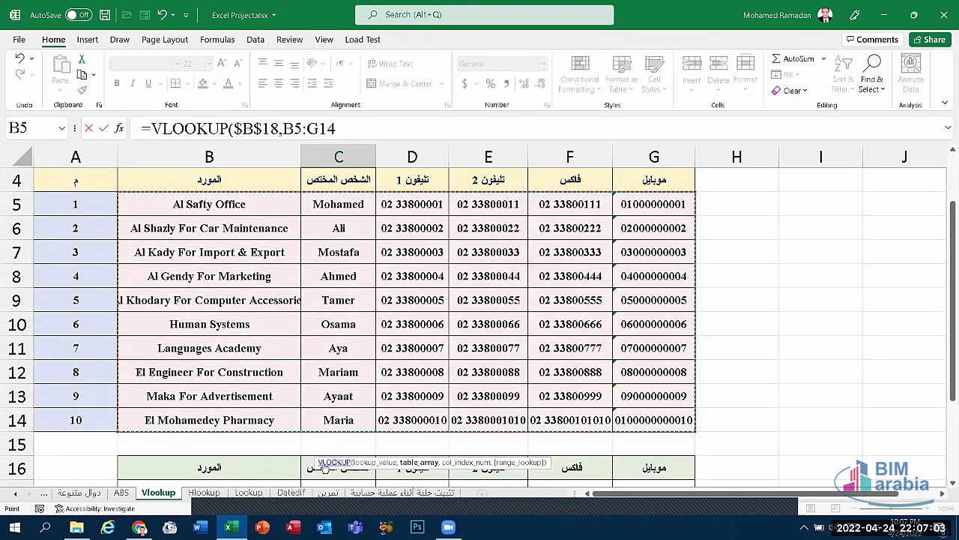
pyautogui.scroll(-1, 325, 446)
pyautogui.scroll(-1, 418, 411)
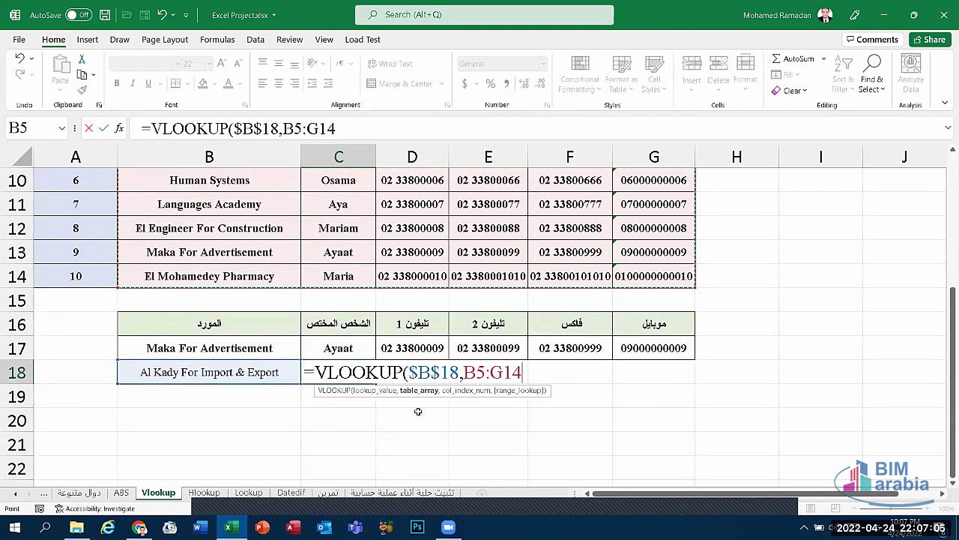
# Reselect the supplier table range and lock it as $B$5:$G$14
pyautogui.press('BackSpace')
pyautogui.press('BackSpace')
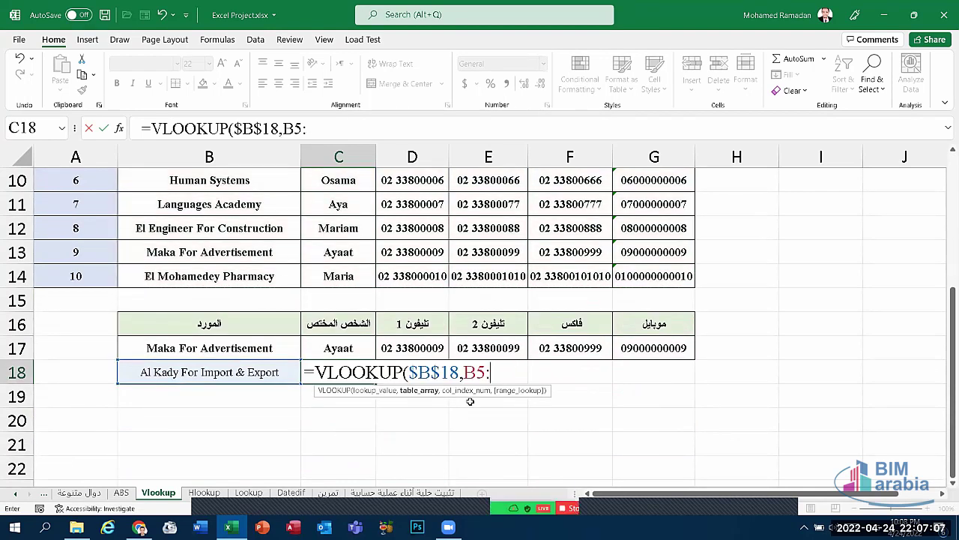
pyautogui.press('BackSpace')
pyautogui.press('BackSpace')
pyautogui.press('BackSpace')
pyautogui.scroll(2, 472, 397)
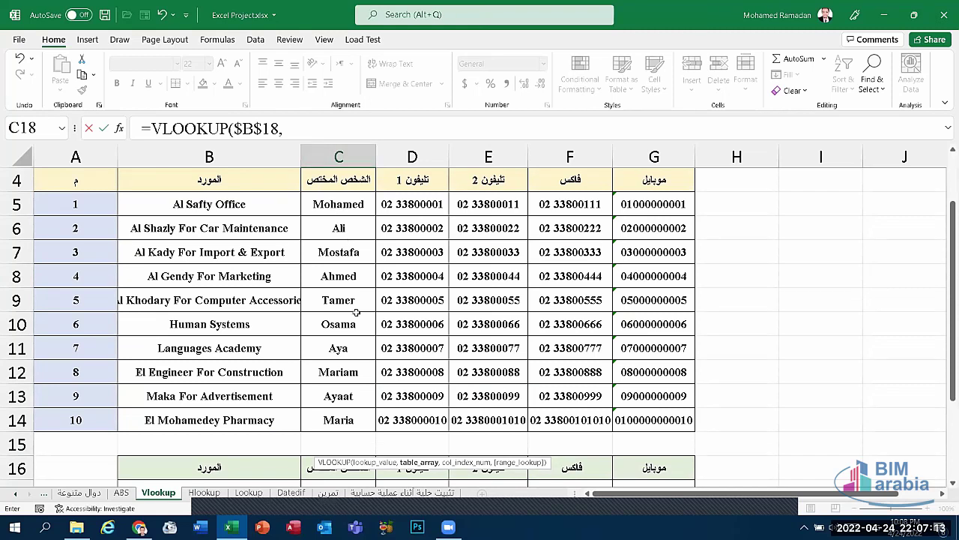
pyautogui.scroll(-2, 357, 312)
pyautogui.scroll(1, 314, 300)
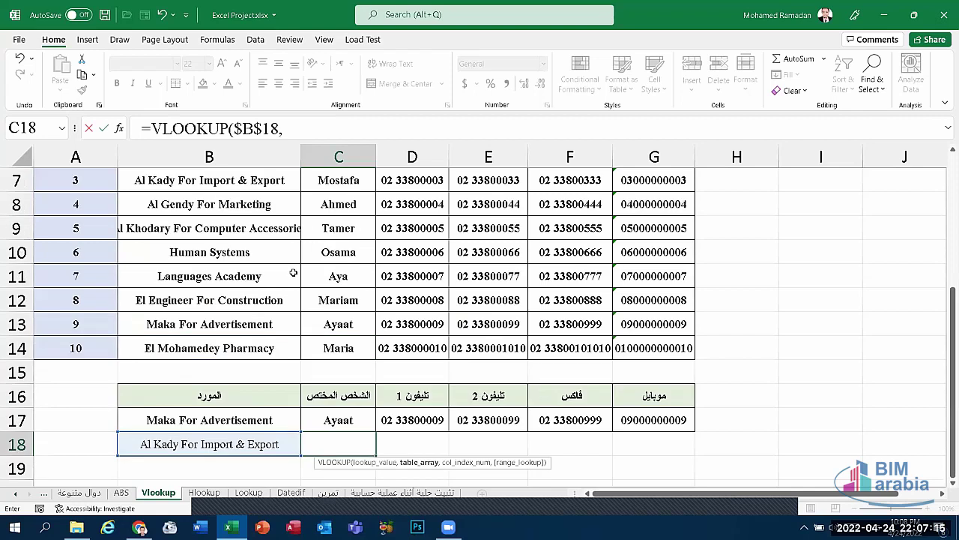
pyautogui.scroll(2, 293, 273)
pyautogui.moveTo(198, 279)
pyautogui.mouseDown()
pyautogui.moveTo(531, 420)
pyautogui.moveTo(654, 444)
pyautogui.mouseUp()
pyautogui.scroll(1, 360, 313)
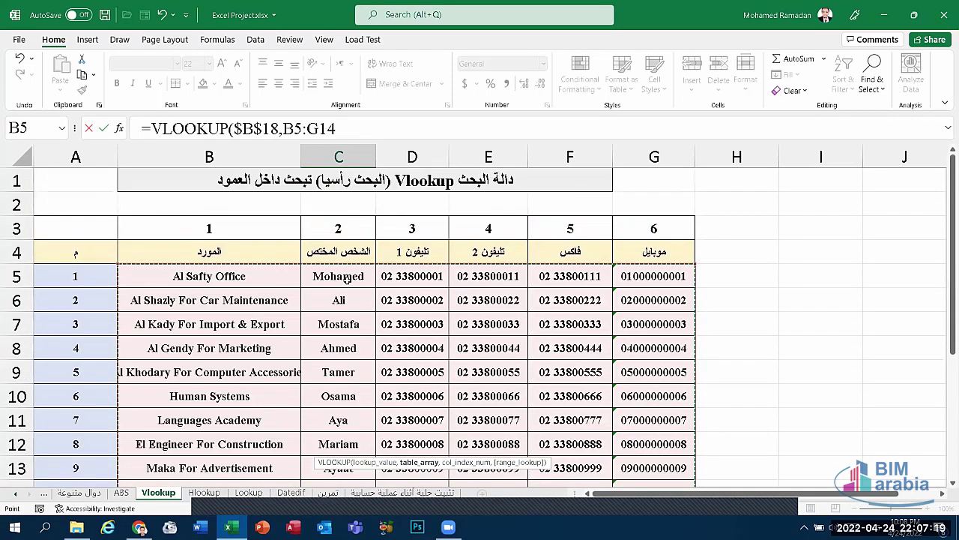
pyautogui.click(338, 276)
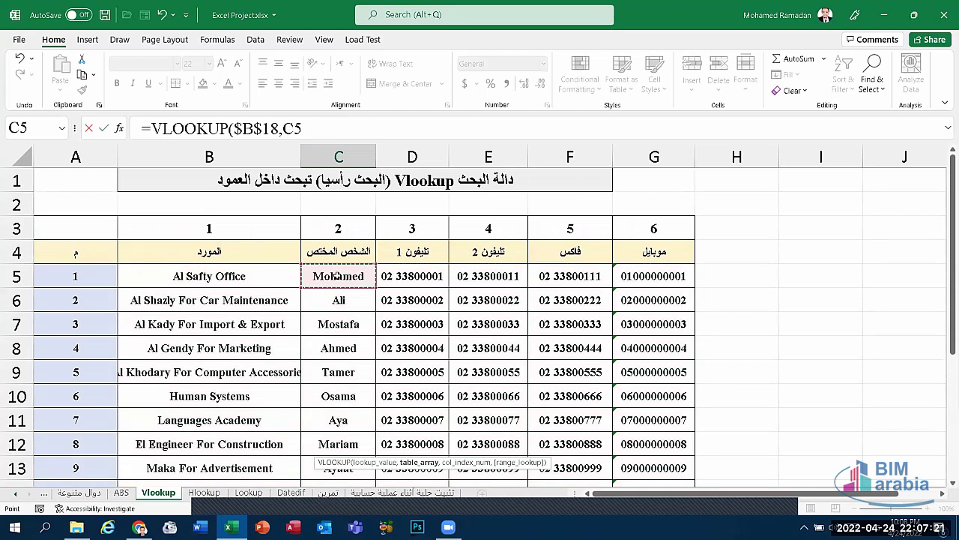
pyautogui.moveTo(338, 275)
pyautogui.mouseDown()
pyautogui.moveTo(641, 421)
pyautogui.moveTo(646, 444)
pyautogui.mouseUp()
pyautogui.scroll(1, 382, 327)
pyautogui.scroll(-1, 366, 366)
pyautogui.scroll(-1, 366, 366)
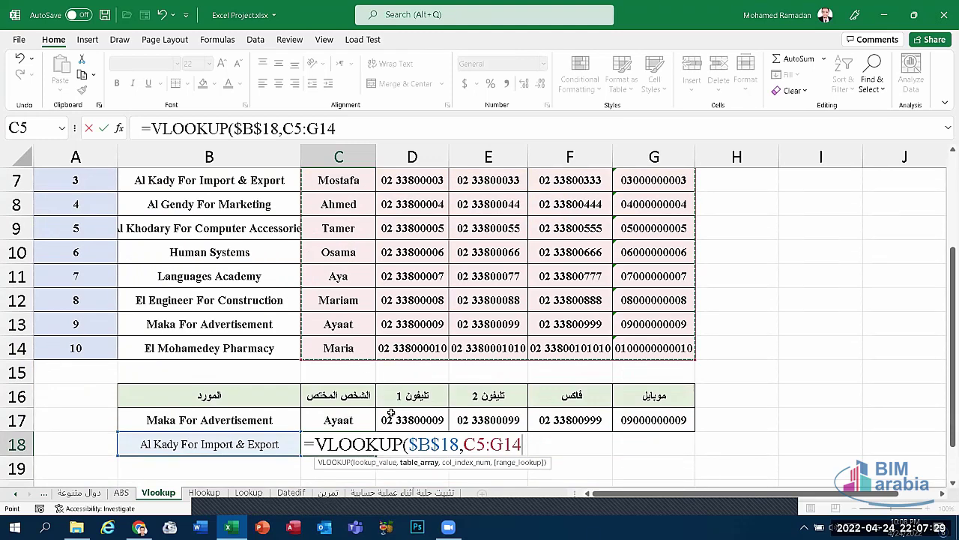
pyautogui.scroll(2, 371, 342)
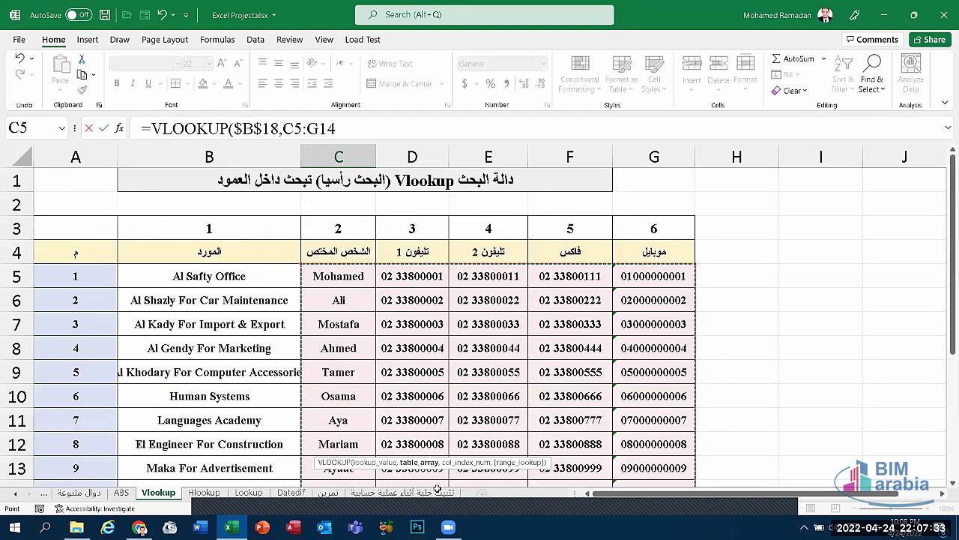
pyautogui.scroll(-3, 360, 329)
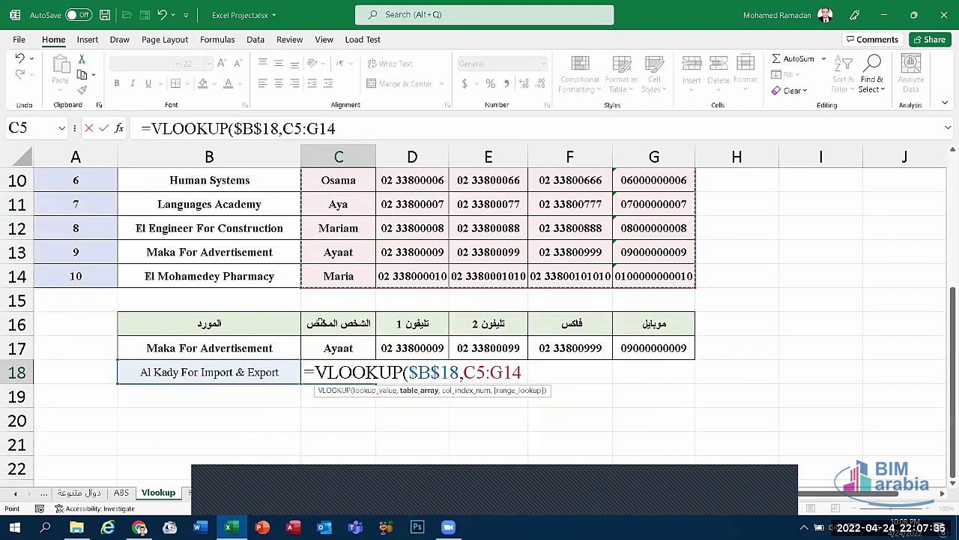
pyautogui.scroll(1, 323, 321)
pyautogui.scroll(2, 352, 298)
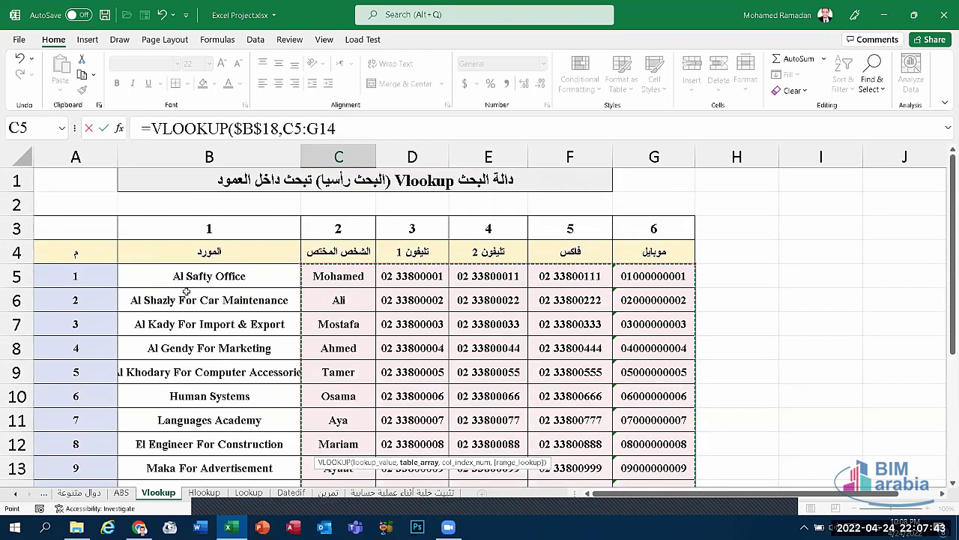
pyautogui.moveTo(196, 279)
pyautogui.mouseDown()
pyautogui.moveTo(404, 484)
pyautogui.moveTo(677, 459)
pyautogui.mouseUp()
pyautogui.scroll(-2, 464, 397)
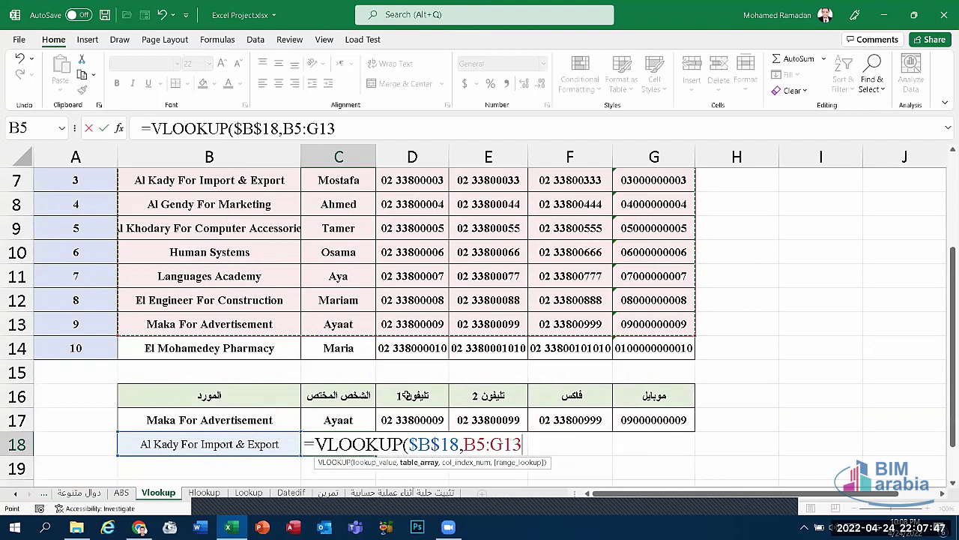
pyautogui.scroll(2, 200, 311)
pyautogui.moveTo(221, 279)
pyautogui.mouseDown()
pyautogui.moveTo(631, 422)
pyautogui.moveTo(653, 442)
pyautogui.mouseUp()
pyautogui.scroll(-2, 510, 342)
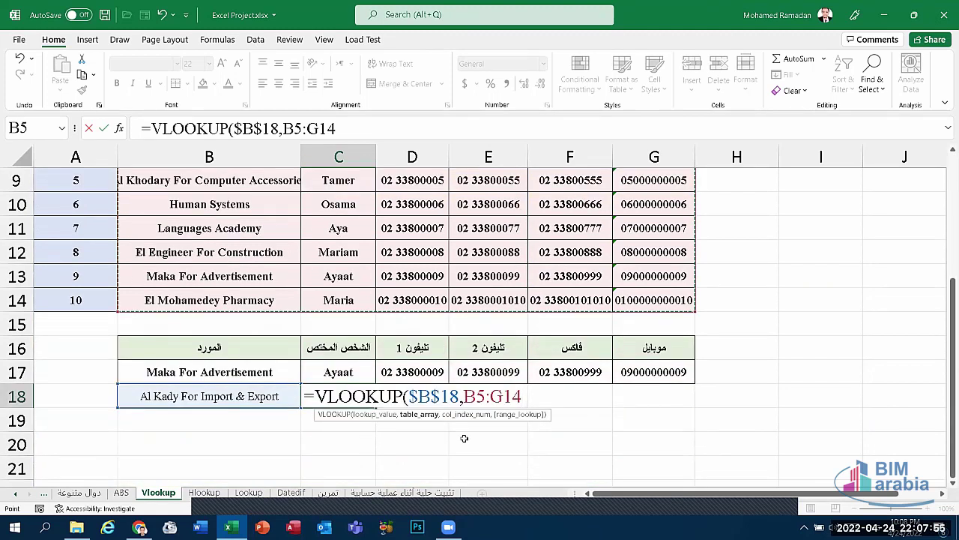
pyautogui.press('F4')
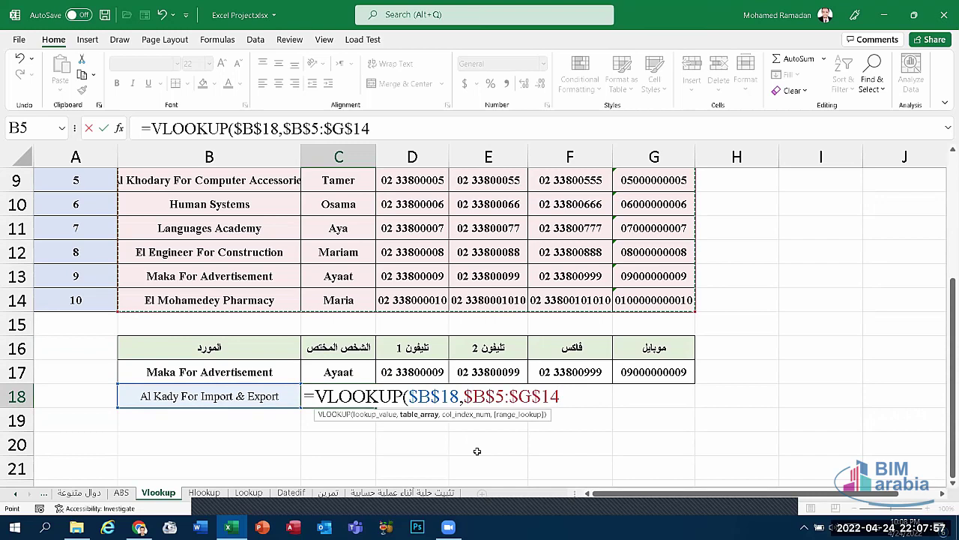
# Add locked header cell $C$3 as the column-index argument, followed by a comma
pyautogui.write(',')
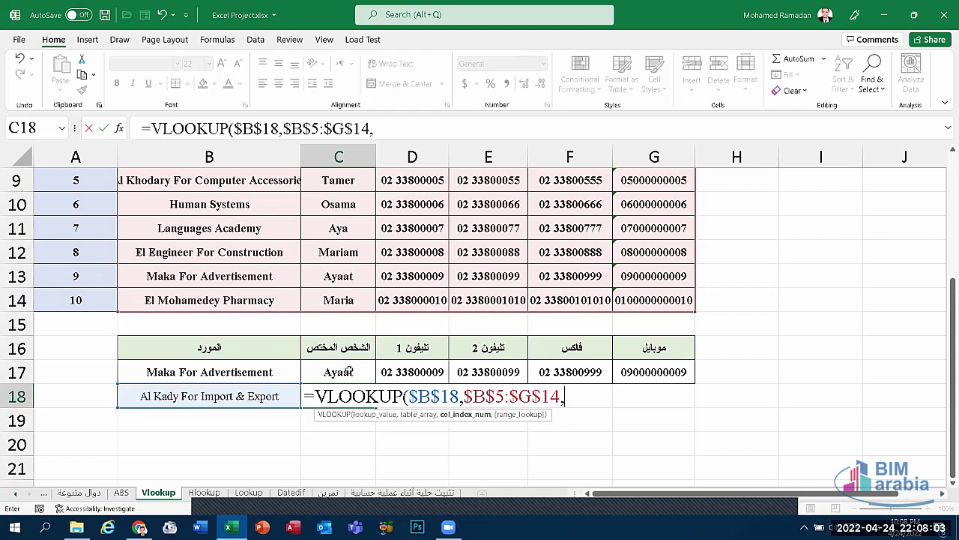
pyautogui.scroll(1, 357, 353)
pyautogui.scroll(2, 356, 354)
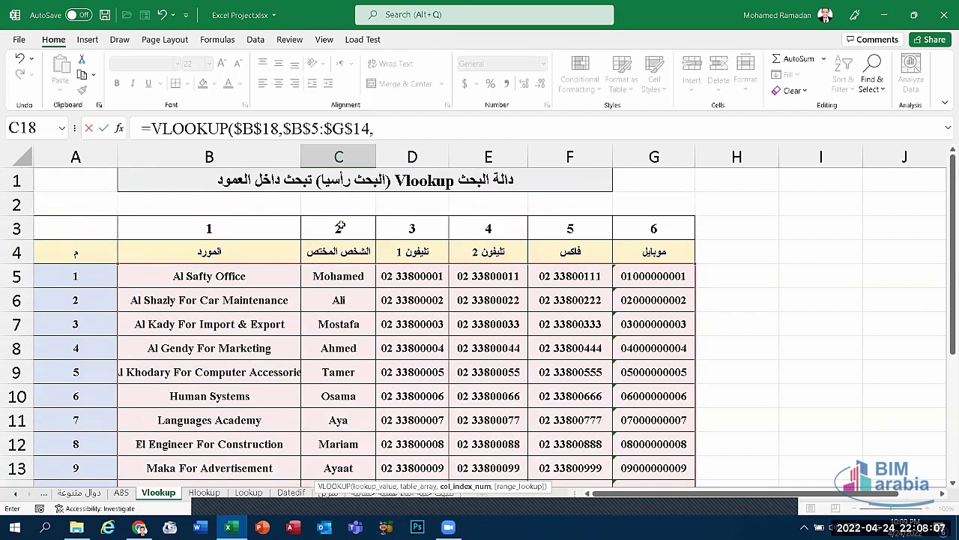
pyautogui.click(337, 231)
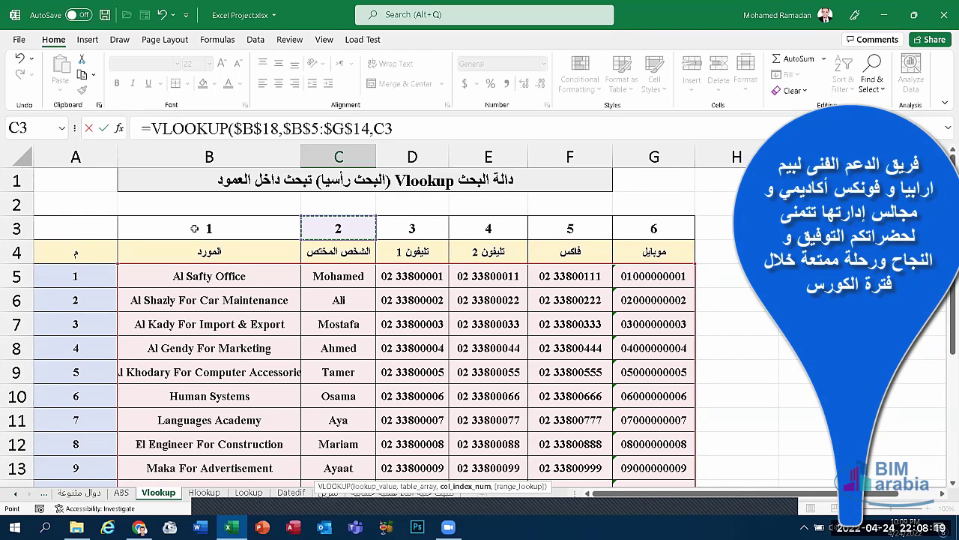
pyautogui.scroll(-2, 310, 269)
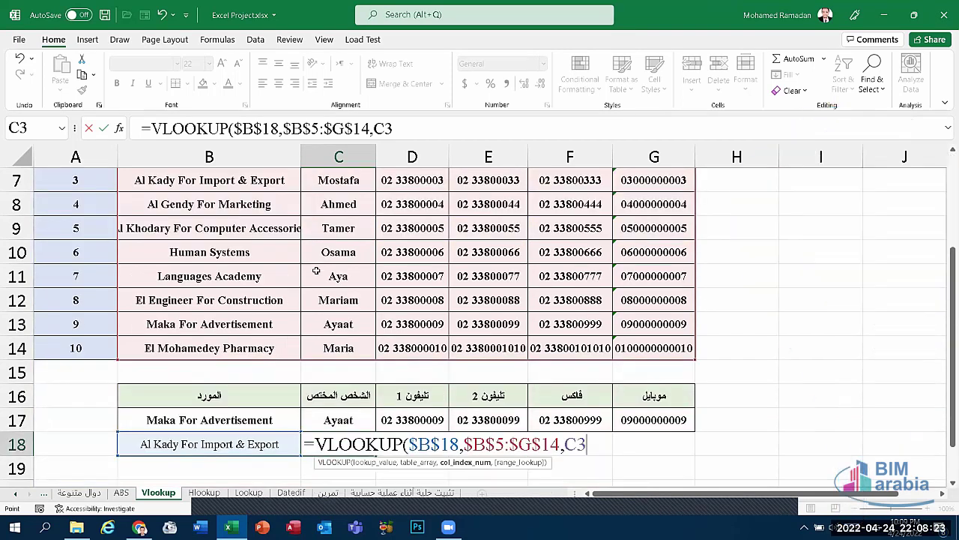
pyautogui.press('F4')
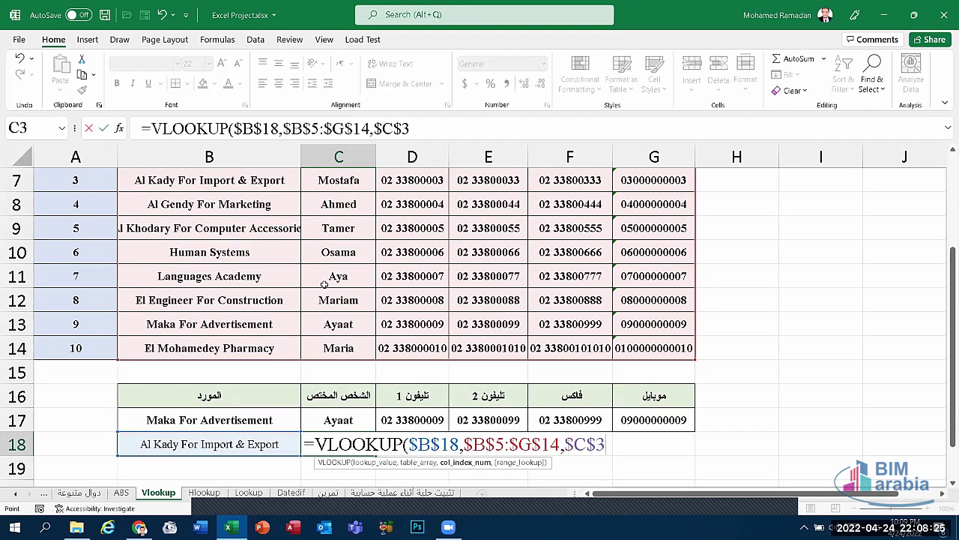
pyautogui.write(',')
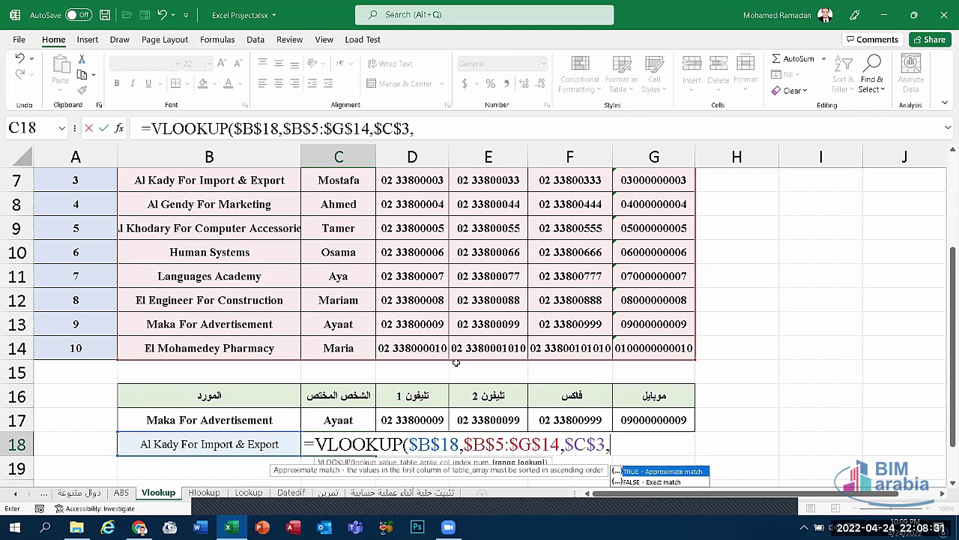
# Finish C18 as =VLOOKUP($B$18,$B$5:$G$14,$C$3,FALSE), returning Mostafa
pyautogui.scroll(2, 425, 386)
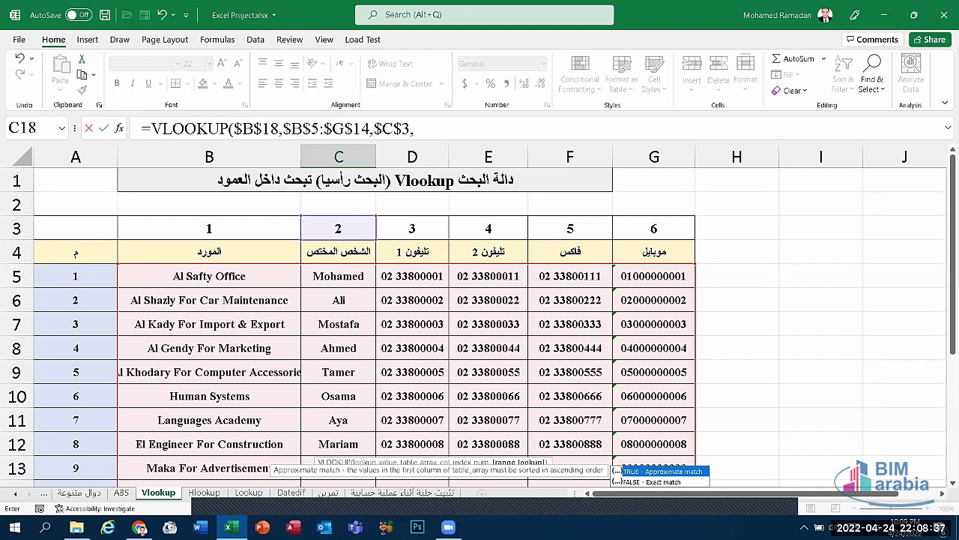
pyautogui.click(643, 482)
pyautogui.doubleClick(643, 482)
pyautogui.scroll(-3, 611, 396)
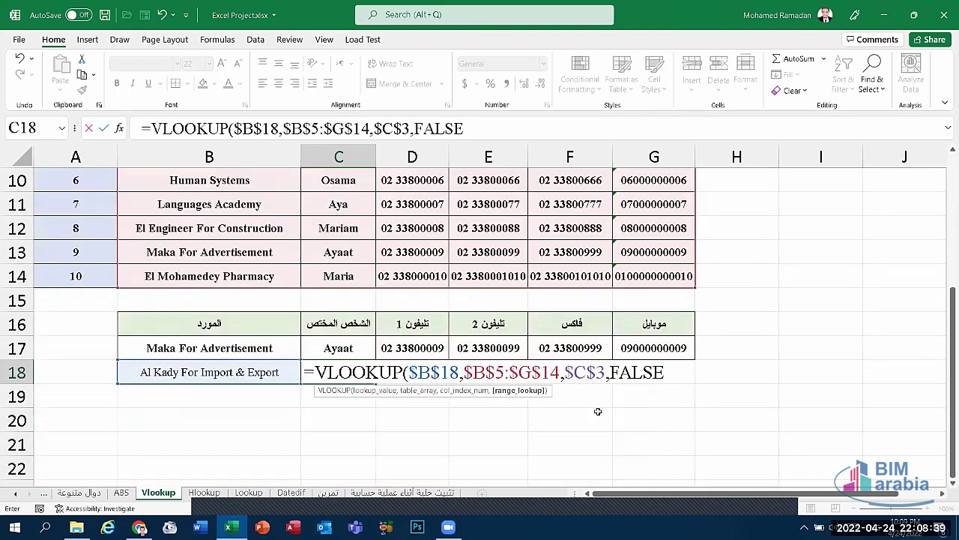
pyautogui.scroll(-1, 611, 395)
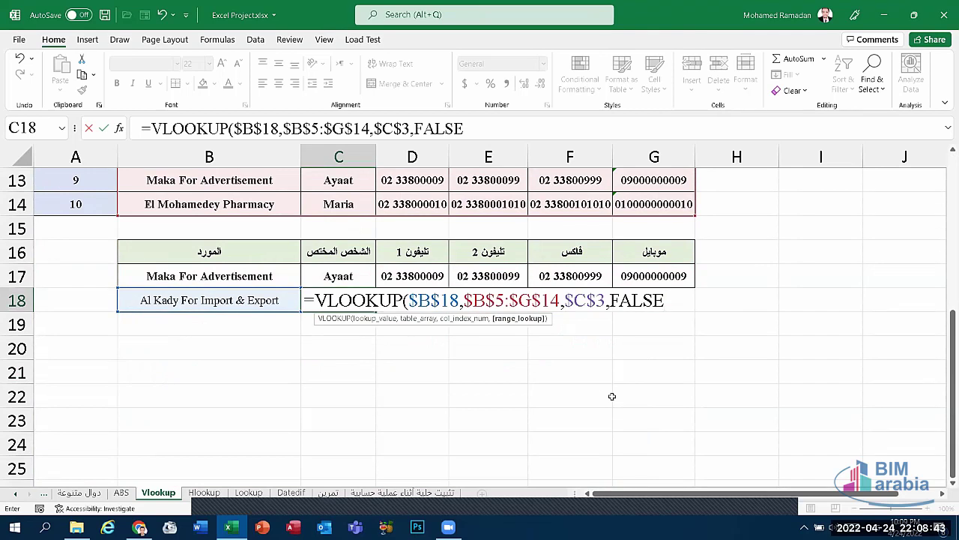
pyautogui.write('0')
pyautogui.press('BackSpace')
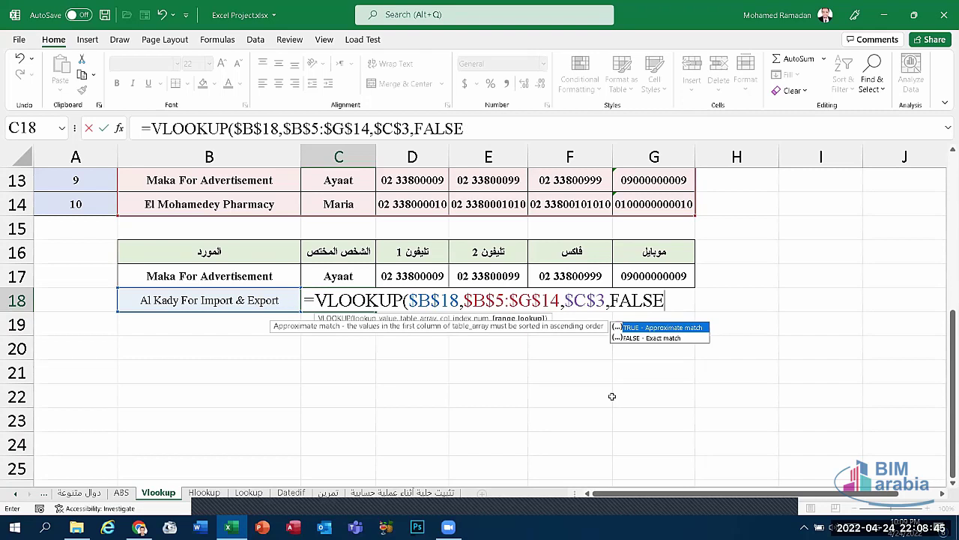
pyautogui.press('BackSpace')
pyautogui.press('BackSpace')
pyautogui.press('BackSpace')
pyautogui.press('BackSpace')
pyautogui.press('BackSpace')
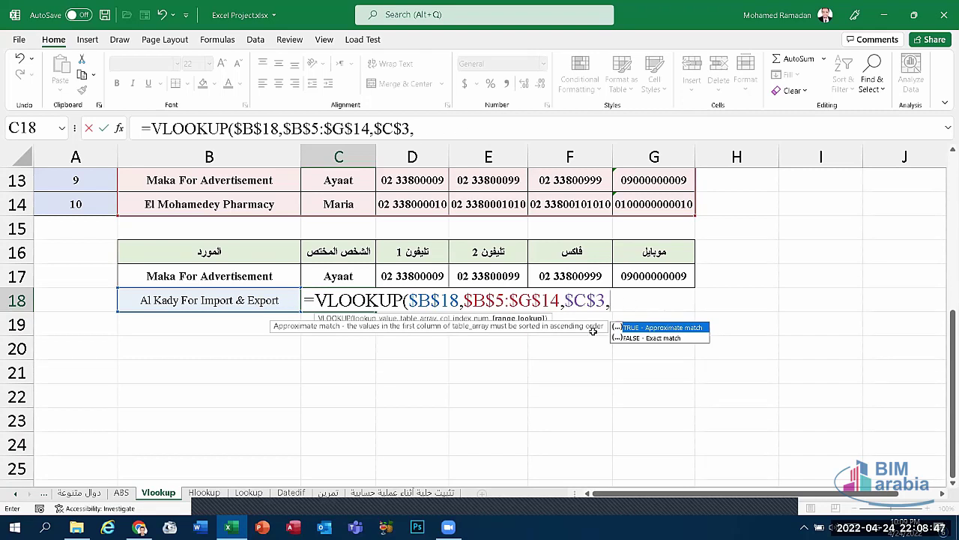
pyautogui.doubleClick(649, 338)
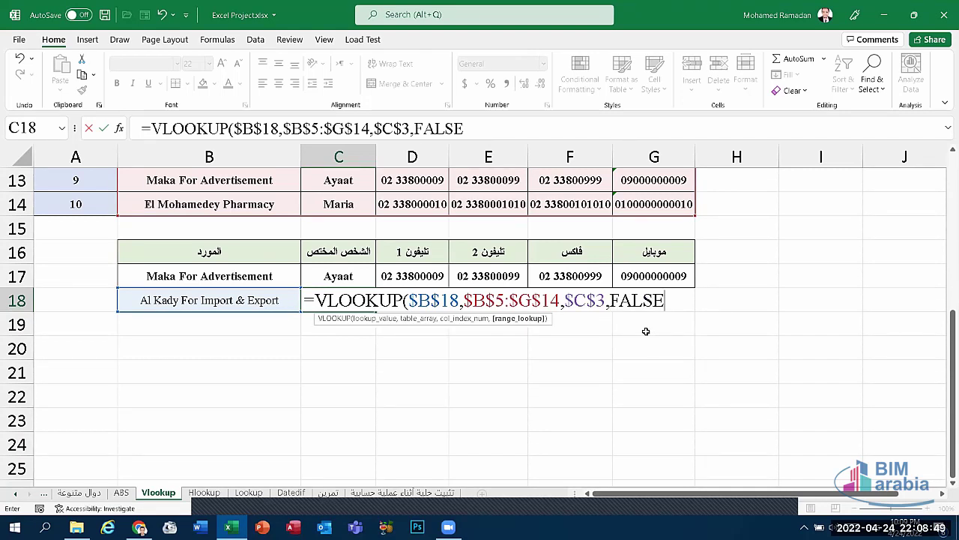
pyautogui.press('Return')
# Recheck B18's supplier dropdown without changing the selection
pyautogui.click(339, 301)
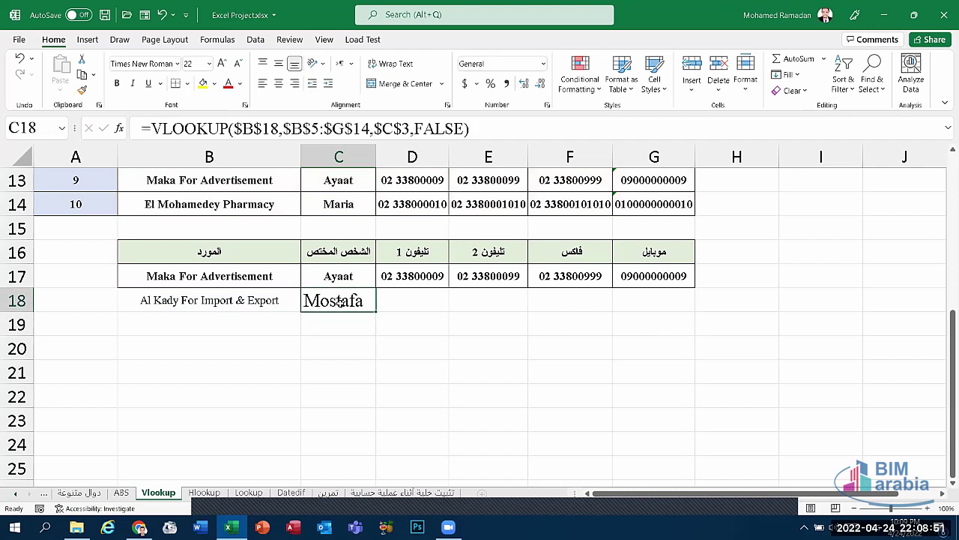
pyautogui.scroll(4, 352, 301)
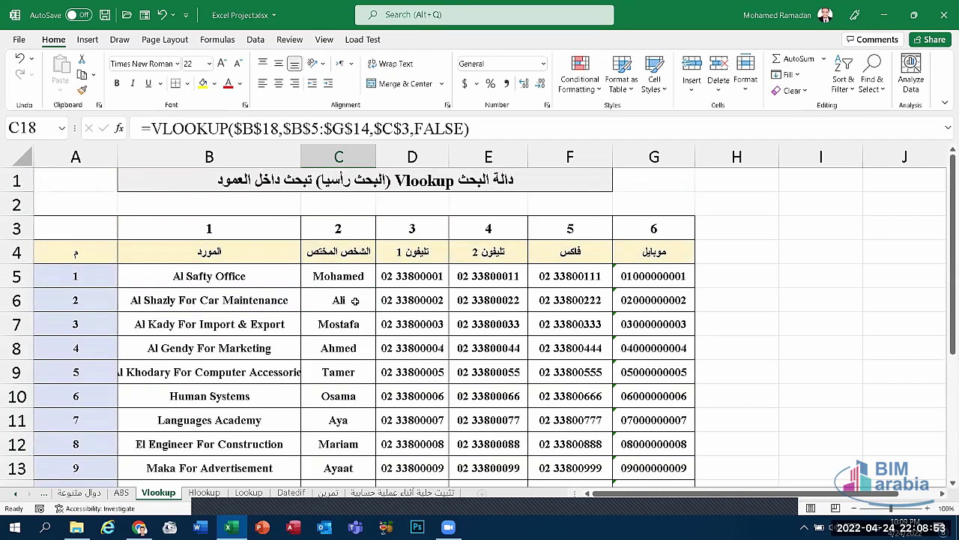
pyautogui.scroll(-4, 354, 300)
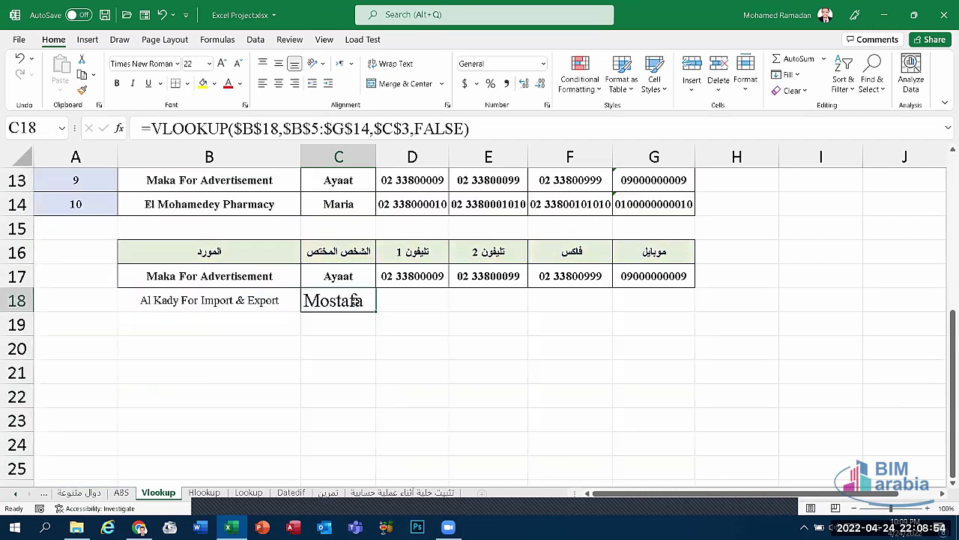
pyautogui.click(264, 306)
pyautogui.click(306, 305)
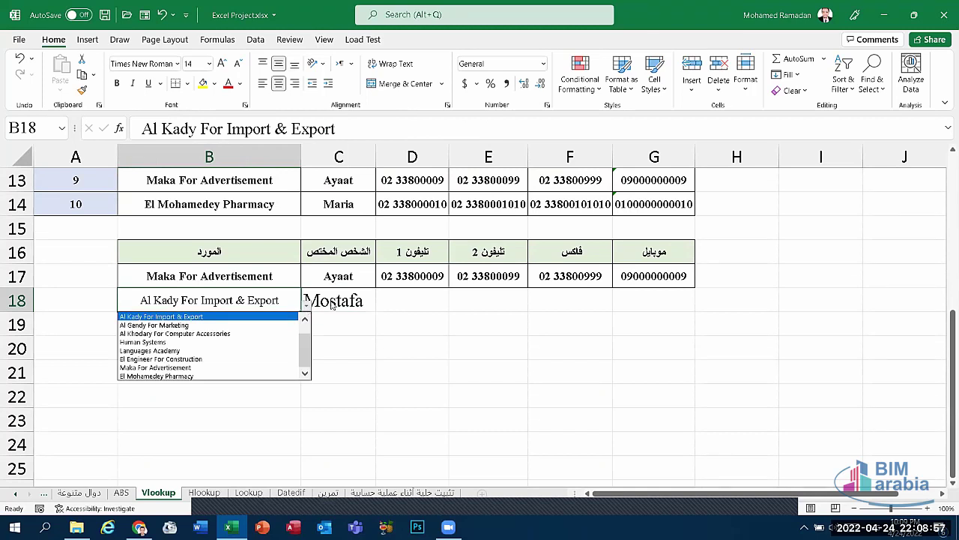
pyautogui.click(331, 304)
# Fill the C18 lookup across D18:G18 and compare the copies with row 17
pyautogui.click(333, 306)
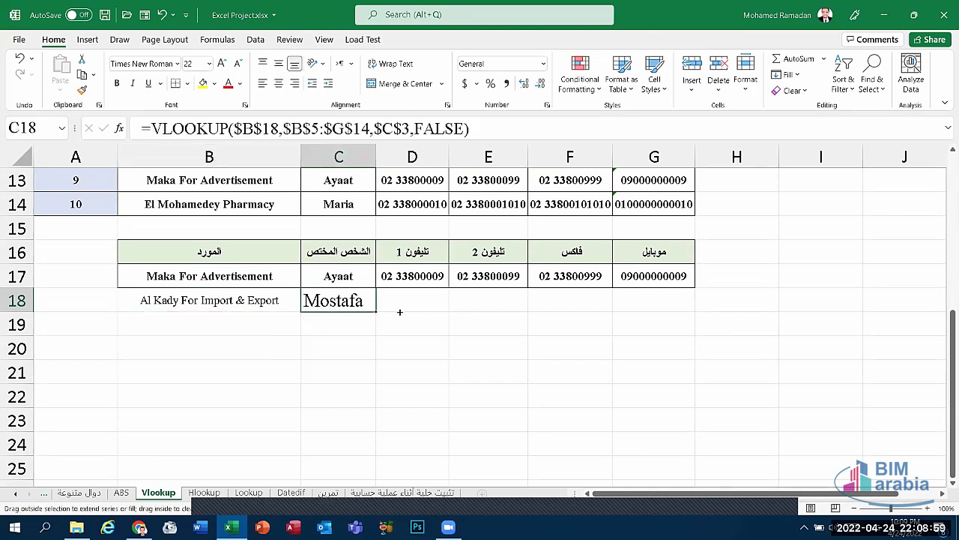
pyautogui.moveTo(400, 312); pyautogui.dragTo(694, 312)
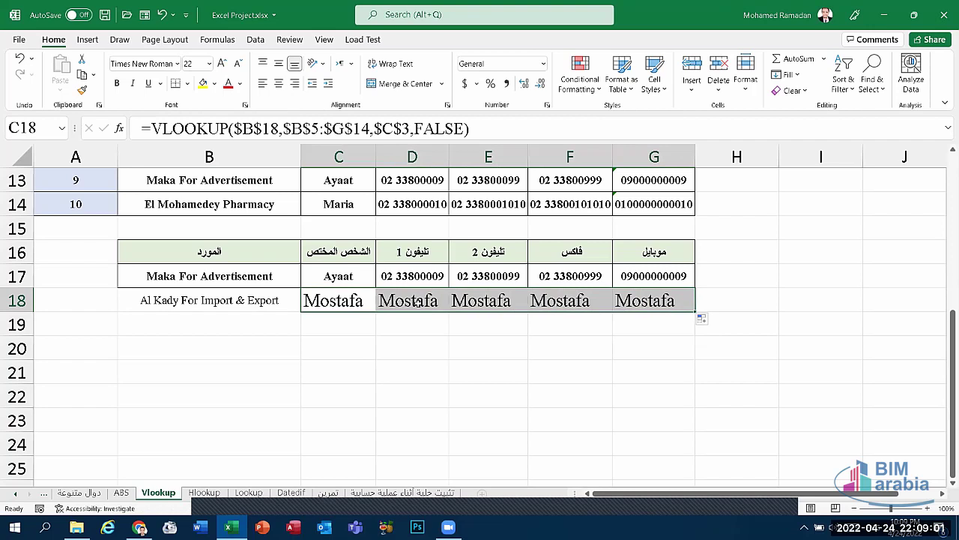
pyautogui.click(418, 302)
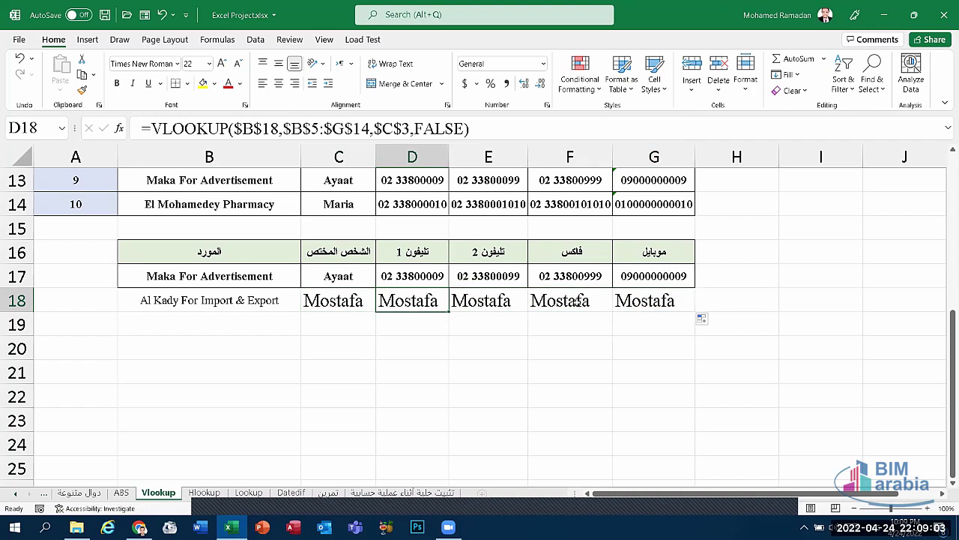
pyautogui.click(328, 302)
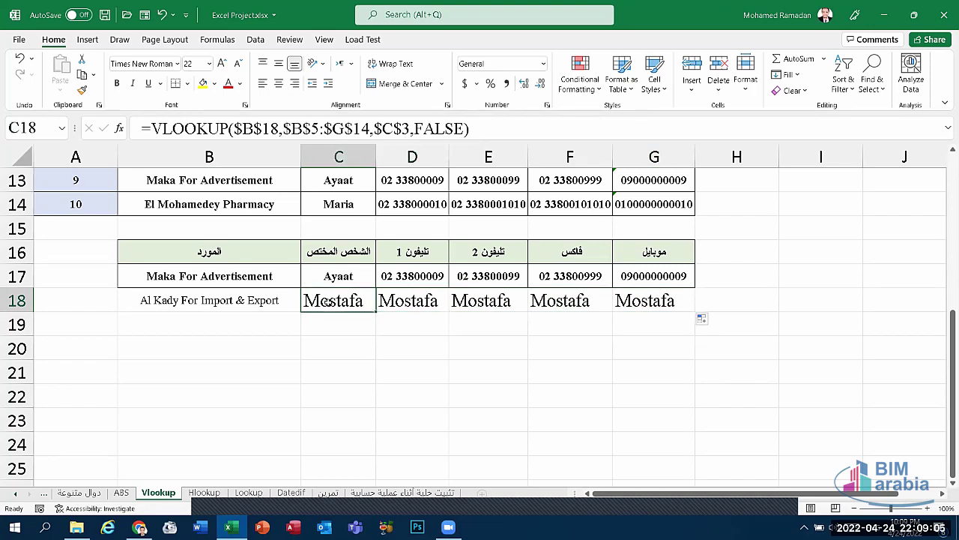
pyautogui.click(330, 277)
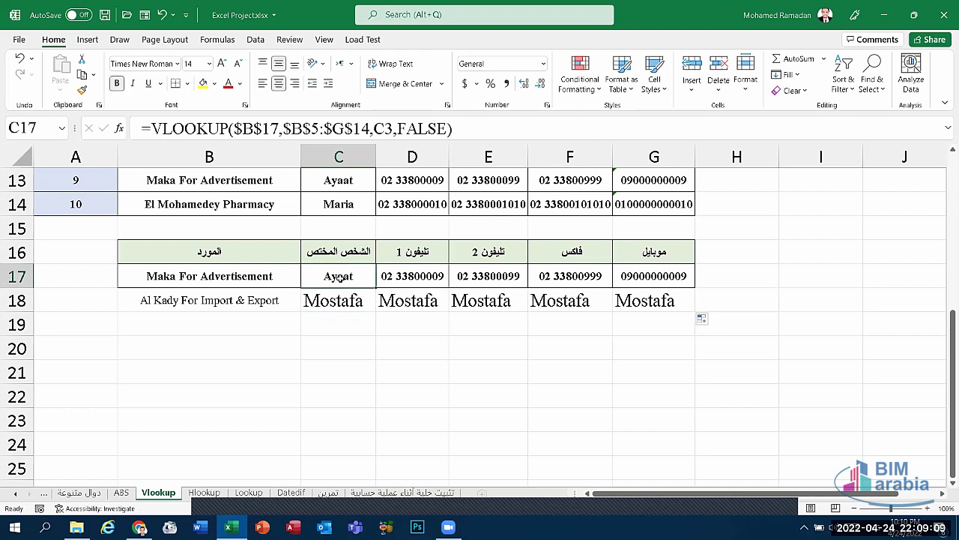
# Inspect C17's lookup formula unchanged, then select the copied results in D18:G18
pyautogui.doubleClick(339, 277)
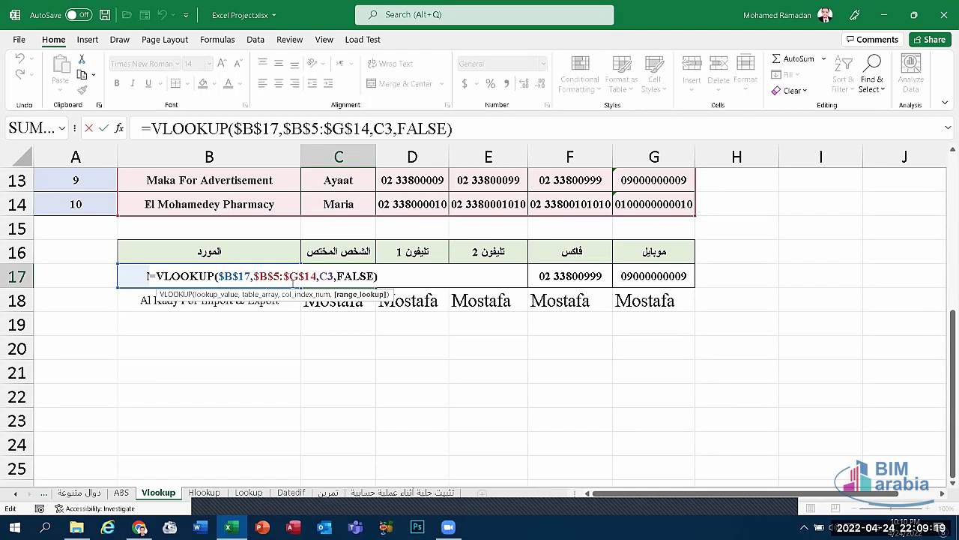
pyautogui.scroll(1, 292, 282)
pyautogui.scroll(3, 291, 281)
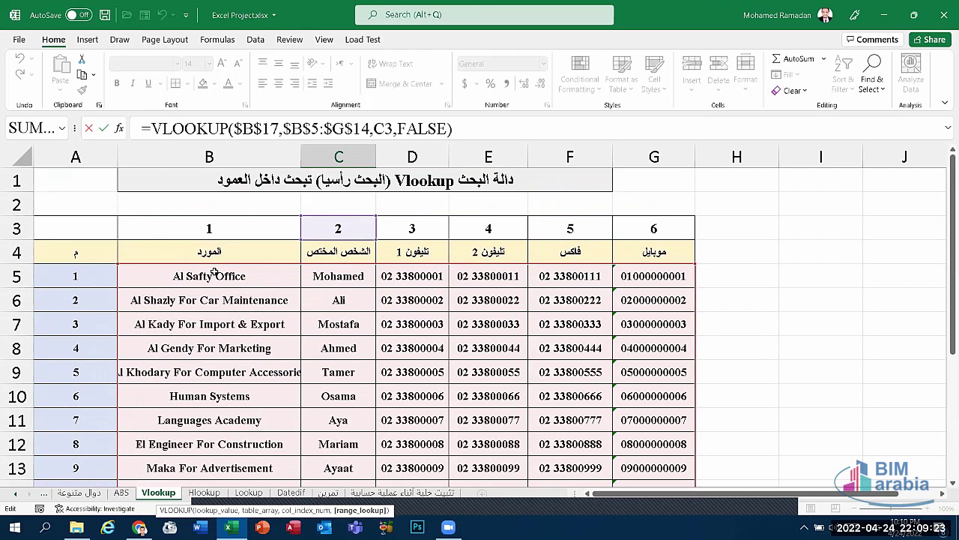
pyautogui.scroll(-2, 627, 411)
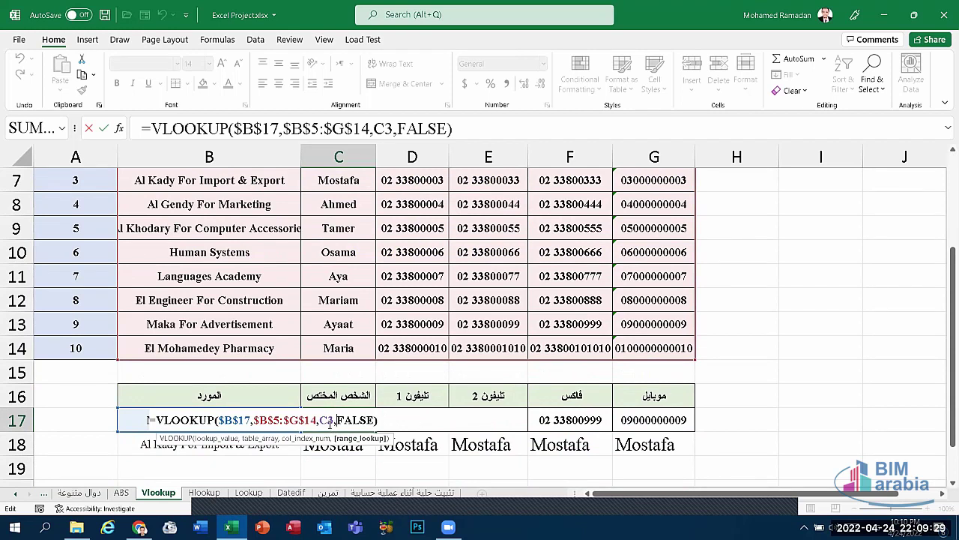
pyautogui.scroll(2, 338, 375)
pyautogui.scroll(-6, 356, 244)
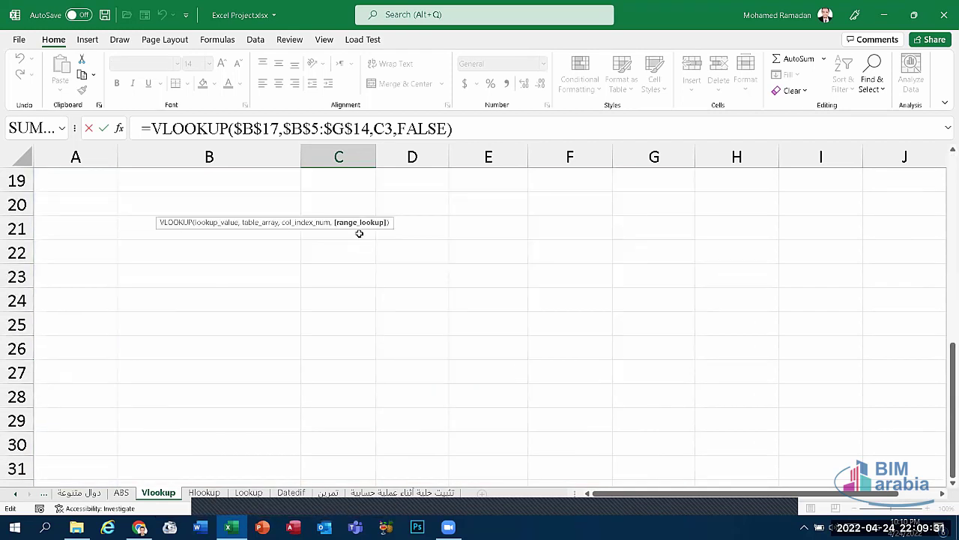
pyautogui.scroll(2, 359, 233)
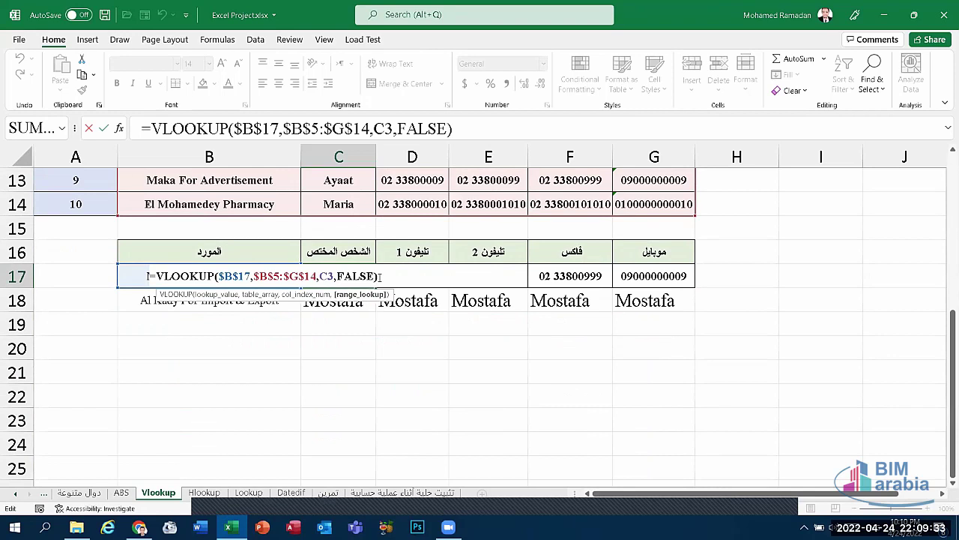
pyautogui.click(381, 277)
pyautogui.click(337, 300)
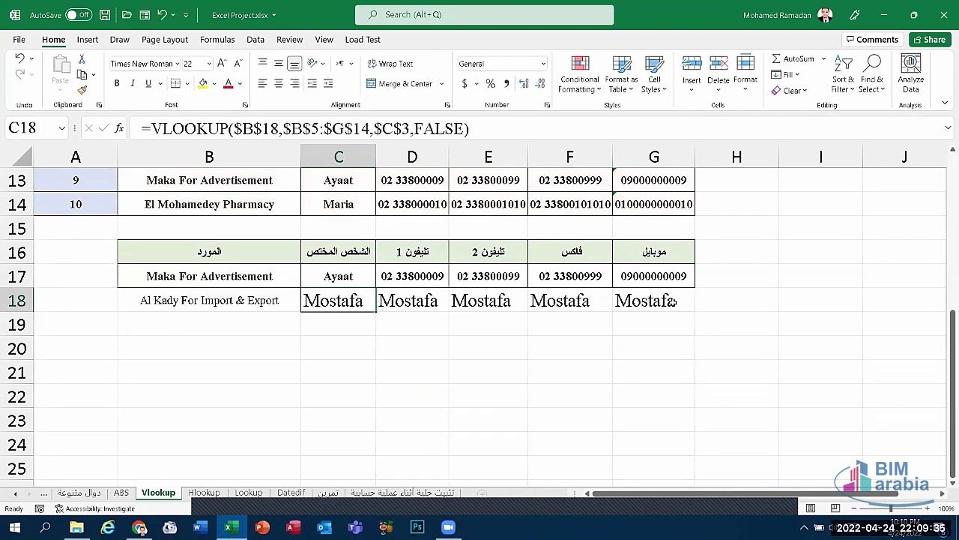
pyautogui.moveTo(659, 301); pyautogui.dragTo(390, 299)
# Clear D18:G18 and strip the $C$3 and FALSE arguments from C18's formula
pyautogui.press('Delete')
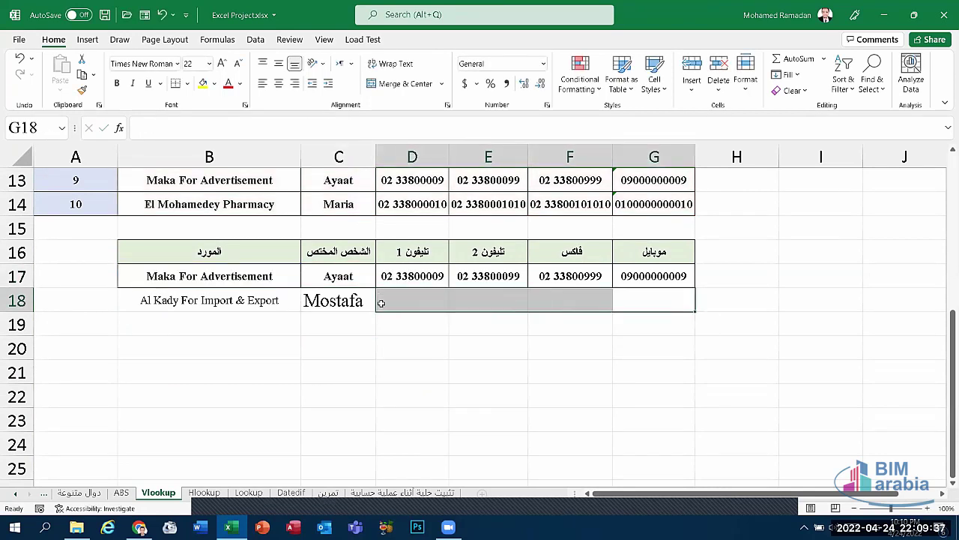
pyautogui.doubleClick(352, 300)
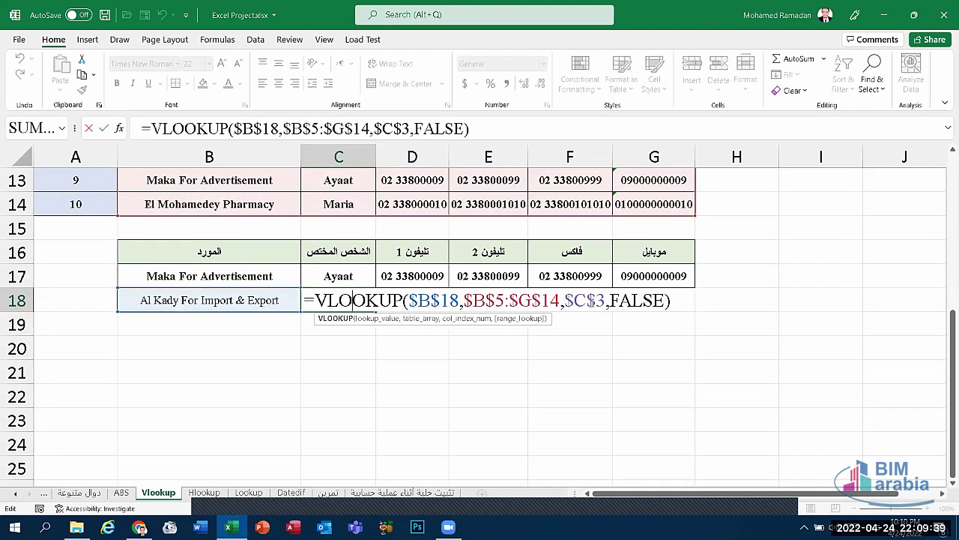
pyautogui.click(597, 300)
pyautogui.press('Delete')
pyautogui.press('Delete')
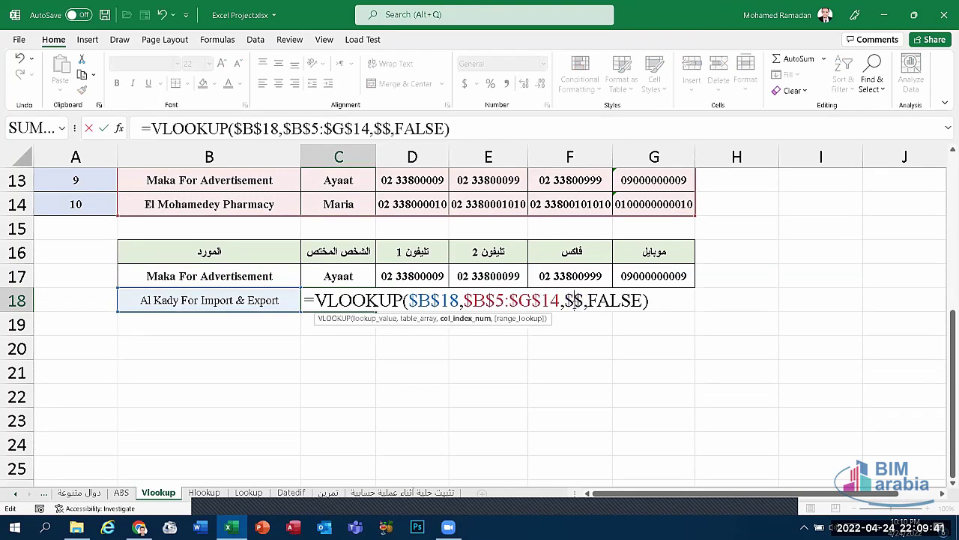
pyautogui.press('Delete')
pyautogui.press('Delete')
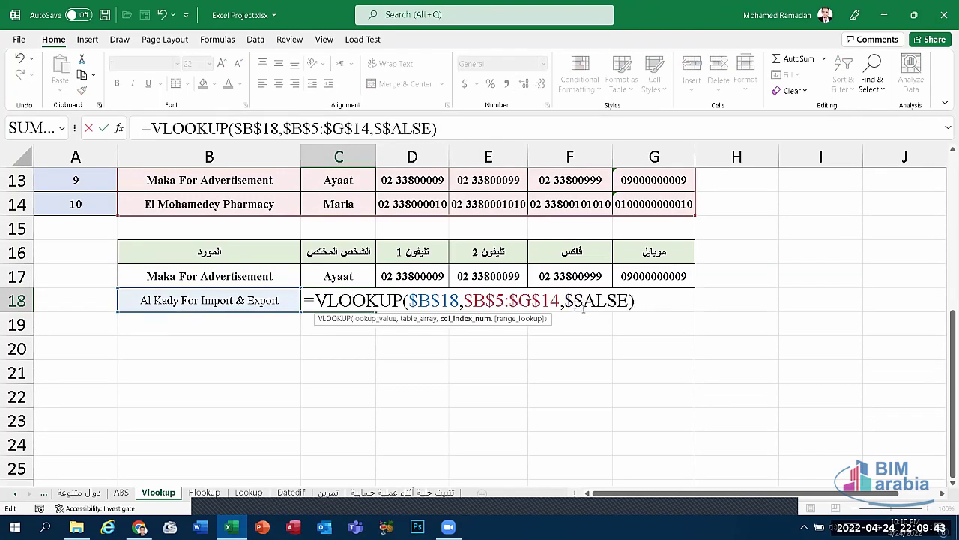
pyautogui.click(159, 19)
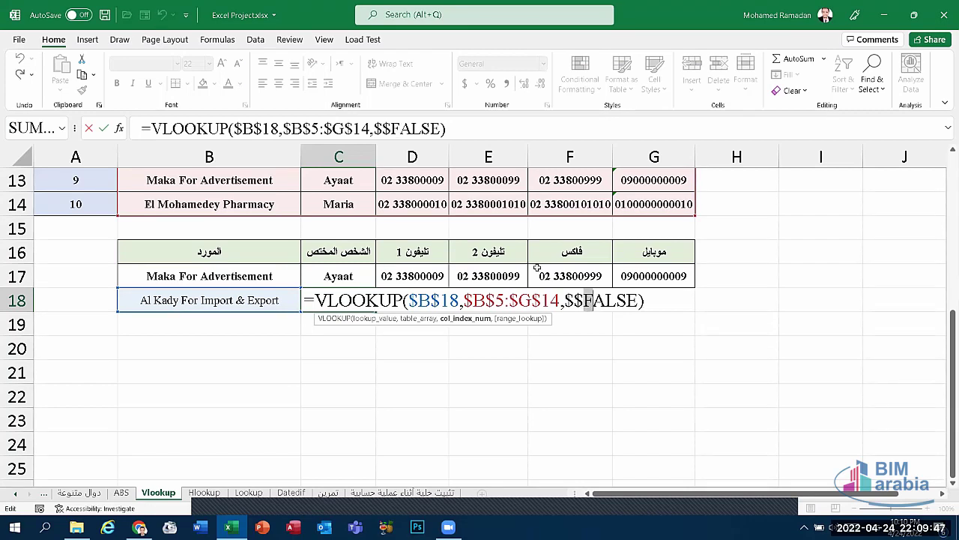
pyautogui.press('Delete')
pyautogui.press('BackSpace')
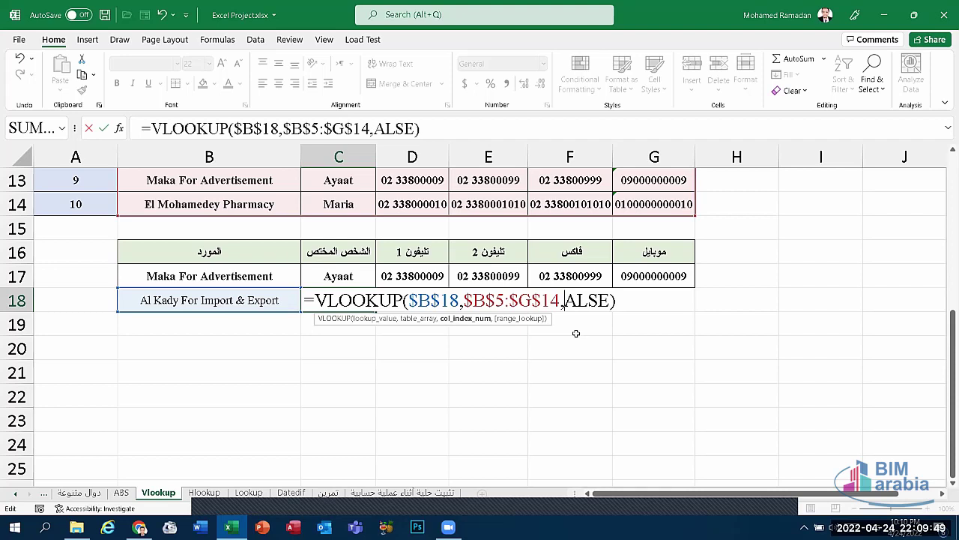
pyautogui.press('Delete')
pyautogui.press('Delete')
pyautogui.press('Delete')
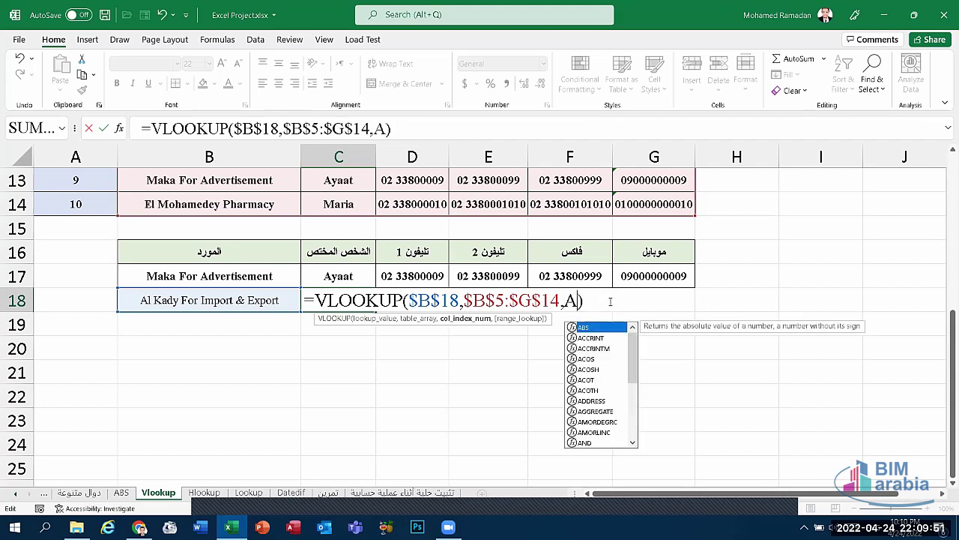
pyautogui.press('Delete')
# Re-enter relative C3 as the column number with FALSE exact match
pyautogui.scroll(1, 491, 286)
pyautogui.scroll(2, 366, 223)
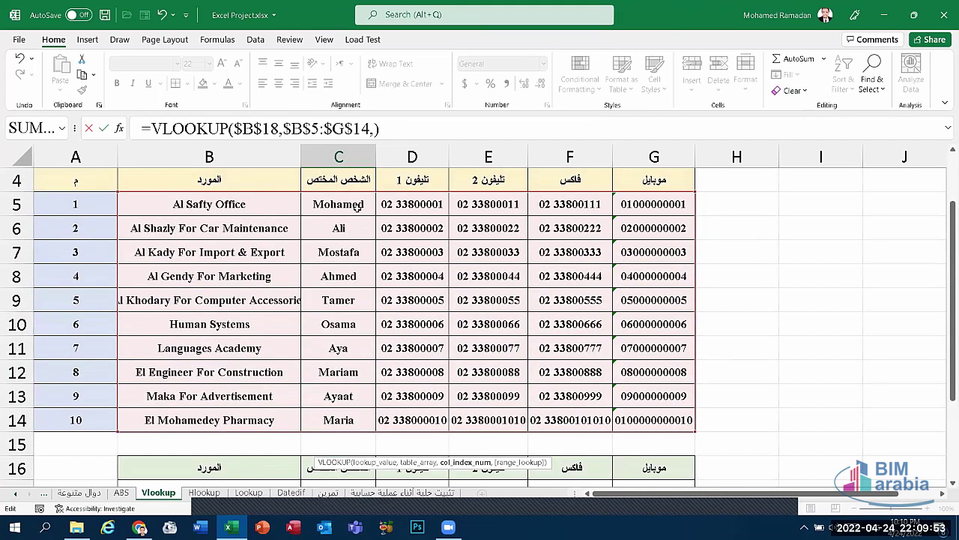
pyautogui.scroll(-3, 346, 288)
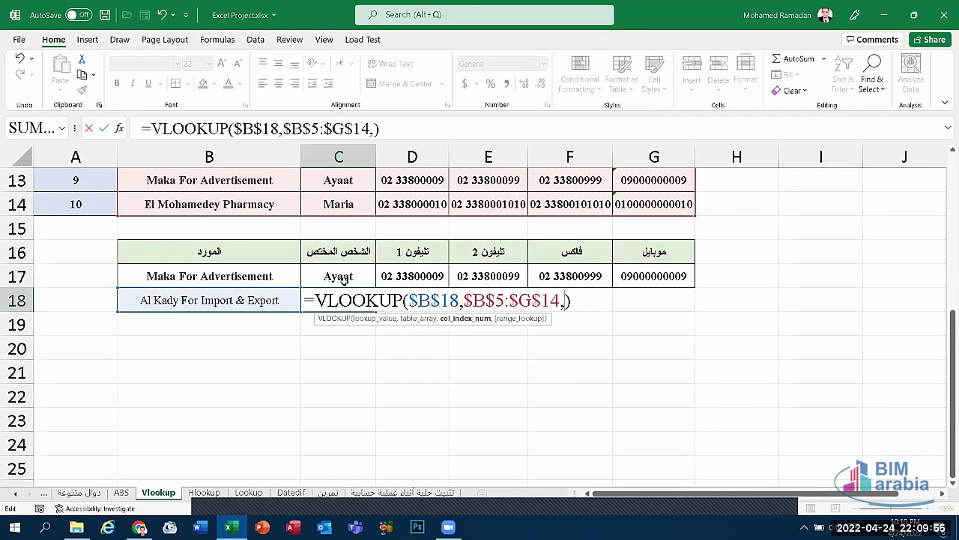
pyautogui.scroll(4, 349, 263)
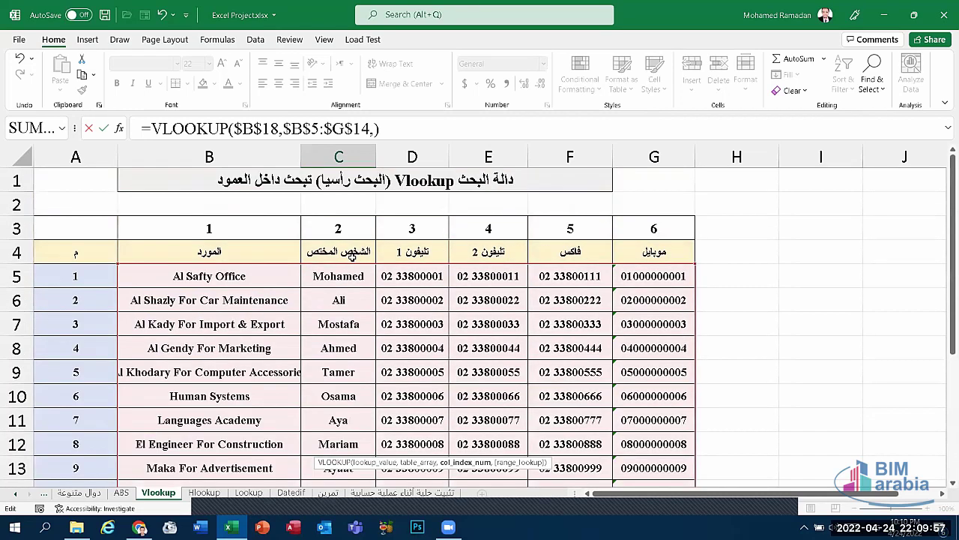
pyautogui.click(358, 233)
pyautogui.scroll(-5, 377, 248)
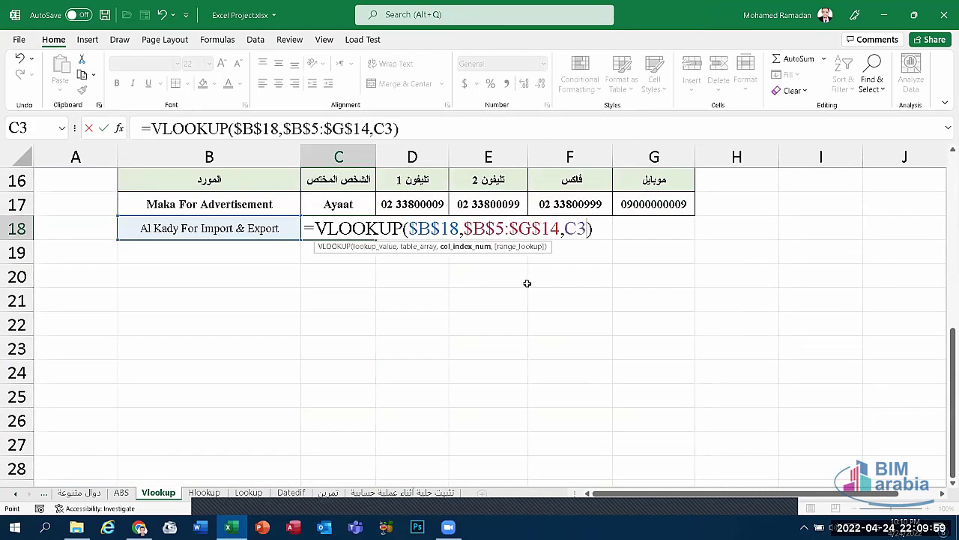
pyautogui.write(',')
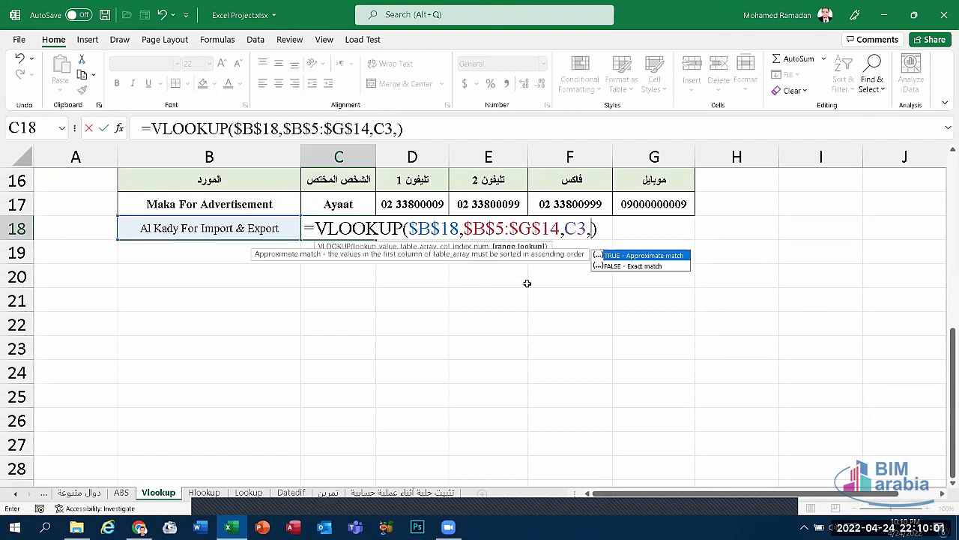
pyautogui.doubleClick(630, 265)
pyautogui.press('Return')
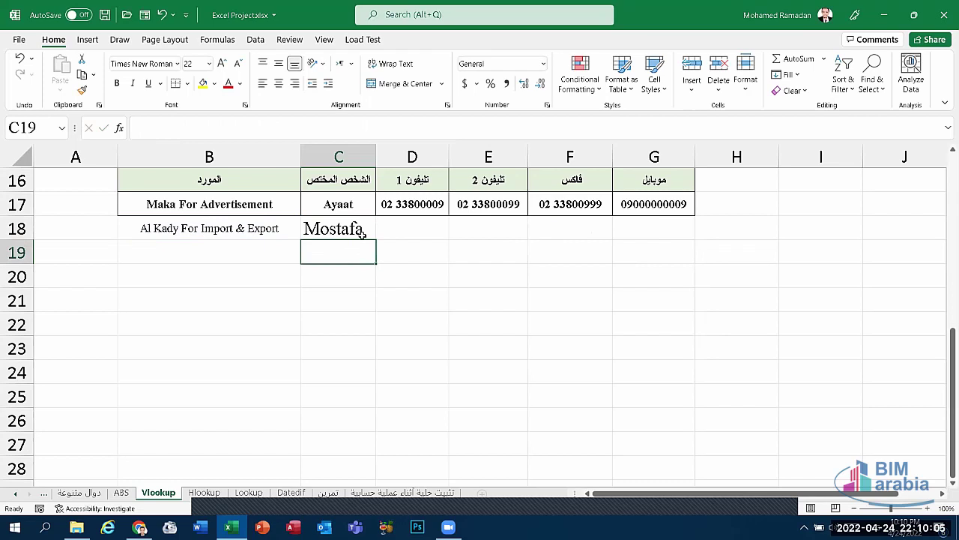
# Copy the corrected C18 formula across D18:G18 and compare the copied formulas
pyautogui.click(362, 235)
pyautogui.moveTo(376, 240); pyautogui.dragTo(675, 239)
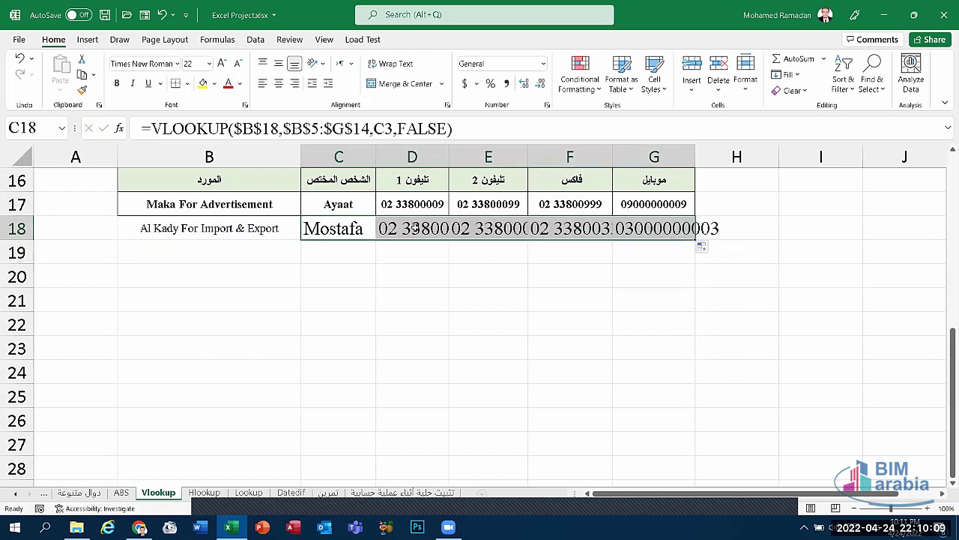
pyautogui.click(437, 229)
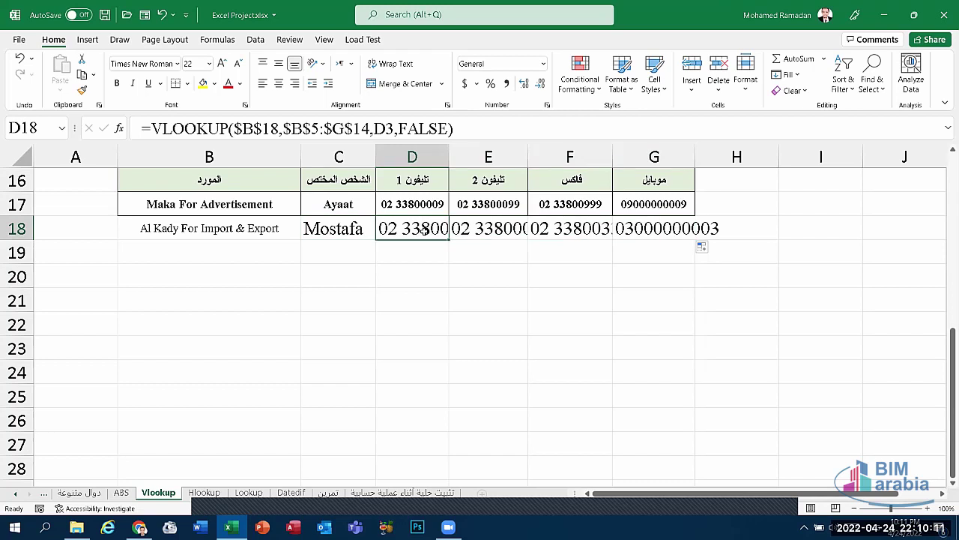
pyautogui.click(328, 232)
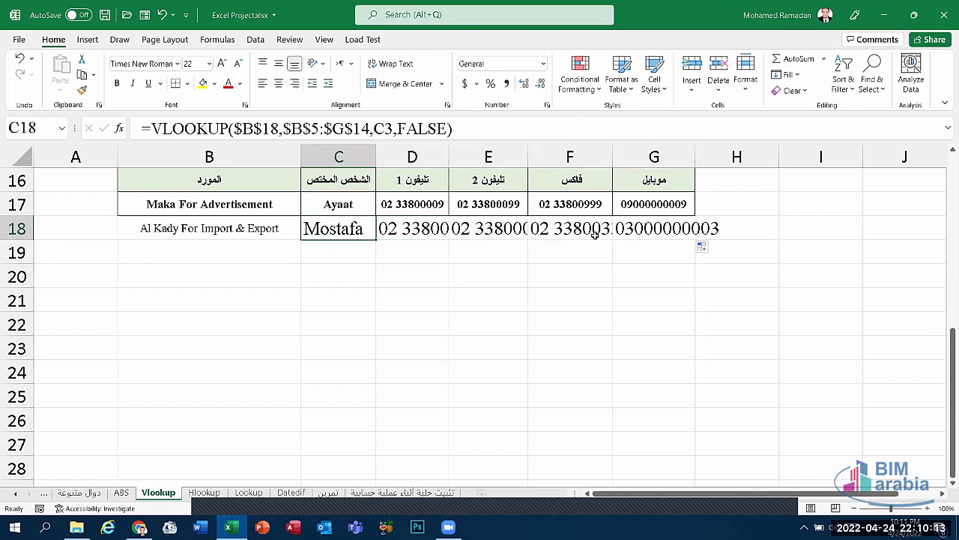
# Shrink the row 18 lookup results from font size 22 to 16
pyautogui.moveTo(719, 229); pyautogui.dragTo(413, 237)
pyautogui.moveTo(276, 171); pyautogui.dragTo(329, 229)
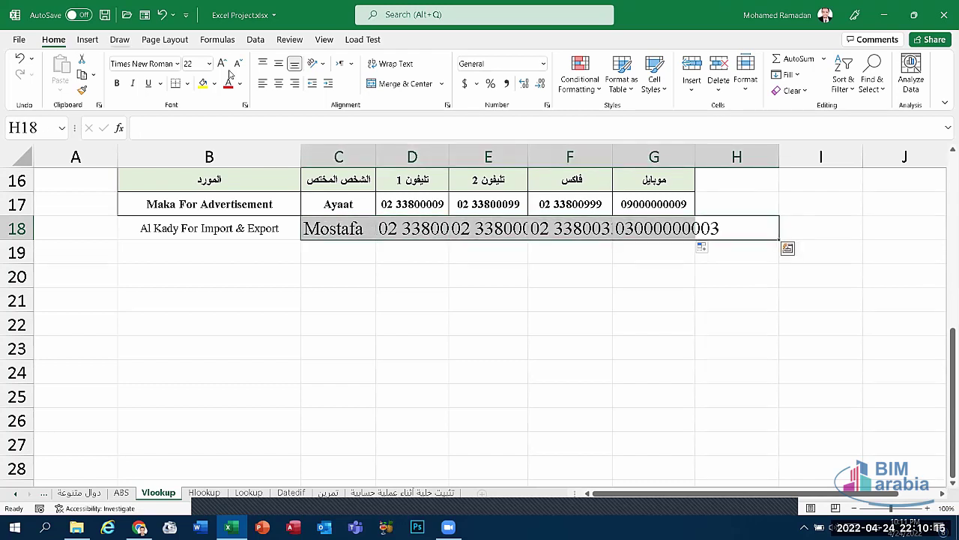
pyautogui.click(236, 66)
pyautogui.click(236, 66)
pyautogui.click(236, 66)
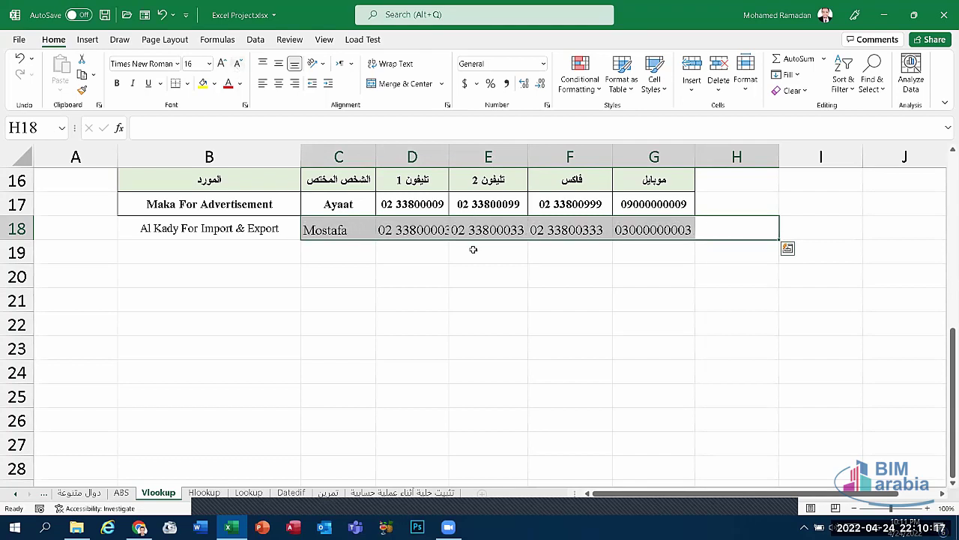
pyautogui.click(454, 268)
pyautogui.click(333, 229)
pyautogui.scroll(1, 352, 227)
# Pick Maka For Advertisement from B18's supplier dropdown
pyautogui.scroll(2, 360, 227)
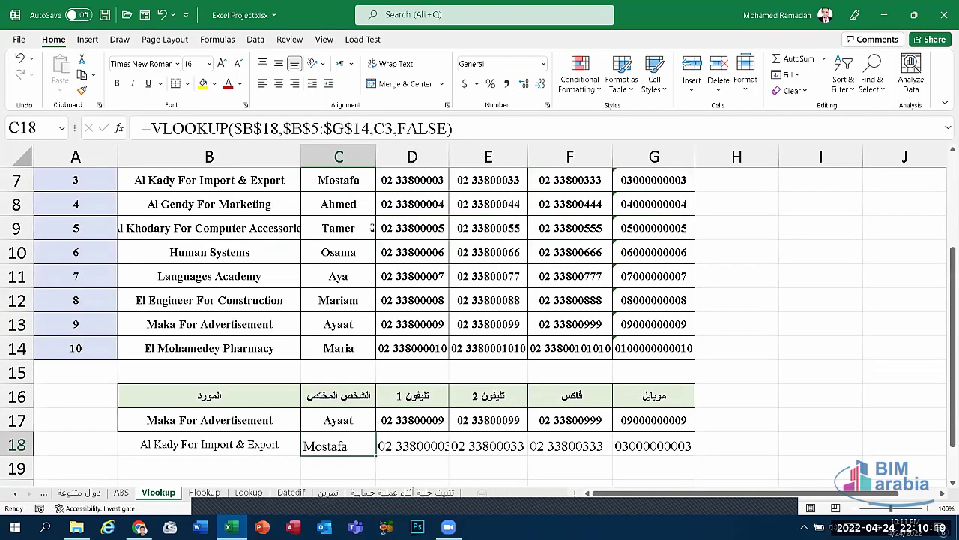
pyautogui.scroll(2, 367, 225)
pyautogui.scroll(-1, 370, 225)
pyautogui.scroll(1, 345, 219)
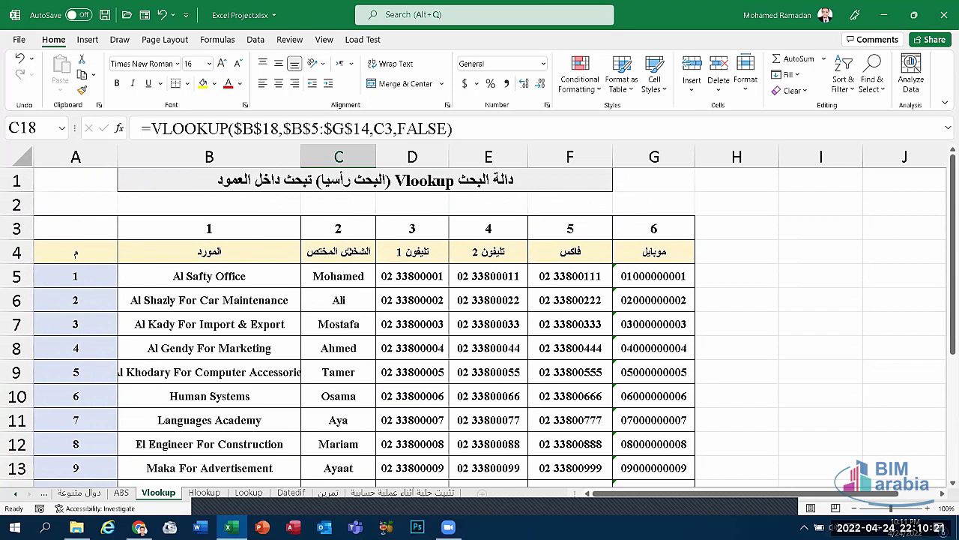
pyautogui.scroll(-4, 215, 300)
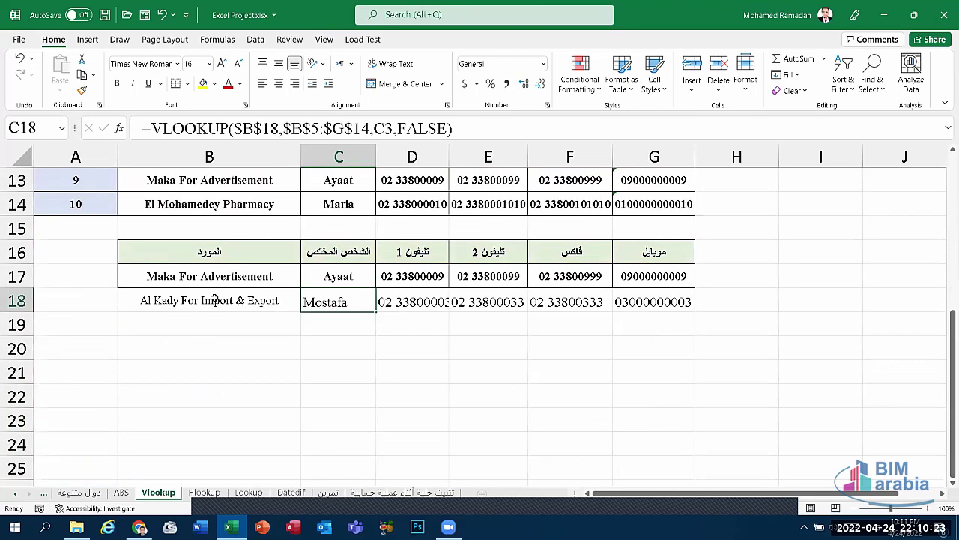
pyautogui.click(262, 301)
pyautogui.click(305, 301)
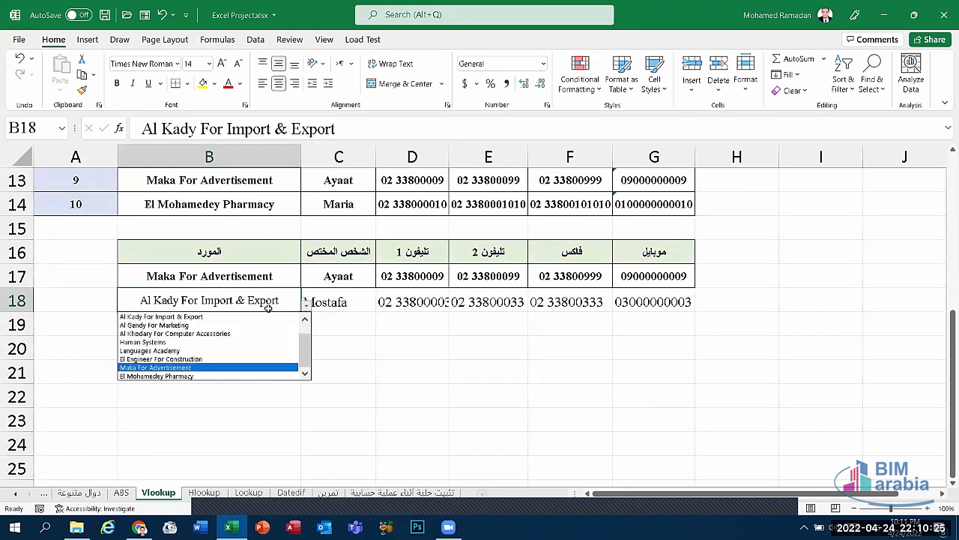
pyautogui.click(285, 367)
# Switch B18 to Al Kady For Import & Export, then to El Mohamedey Pharmacy
pyautogui.click(306, 302)
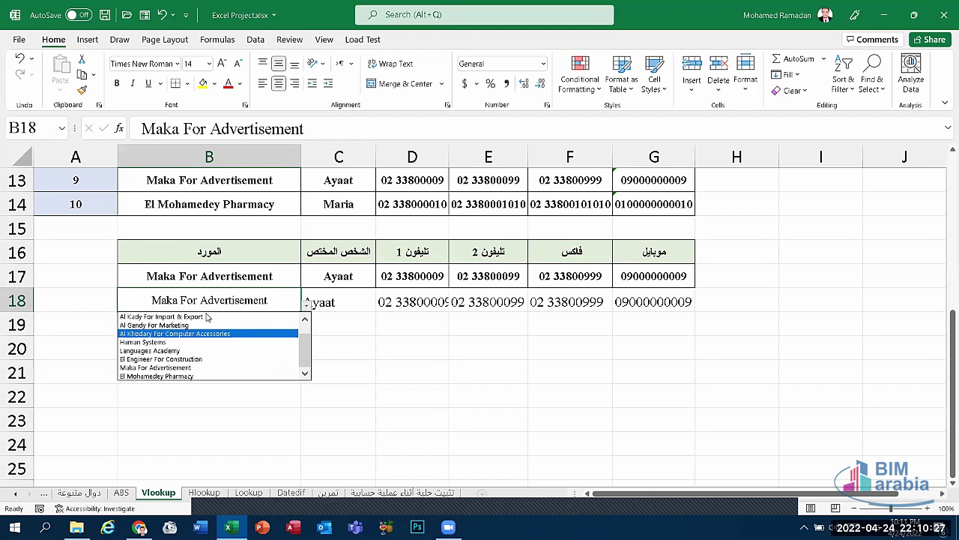
pyautogui.click(296, 317)
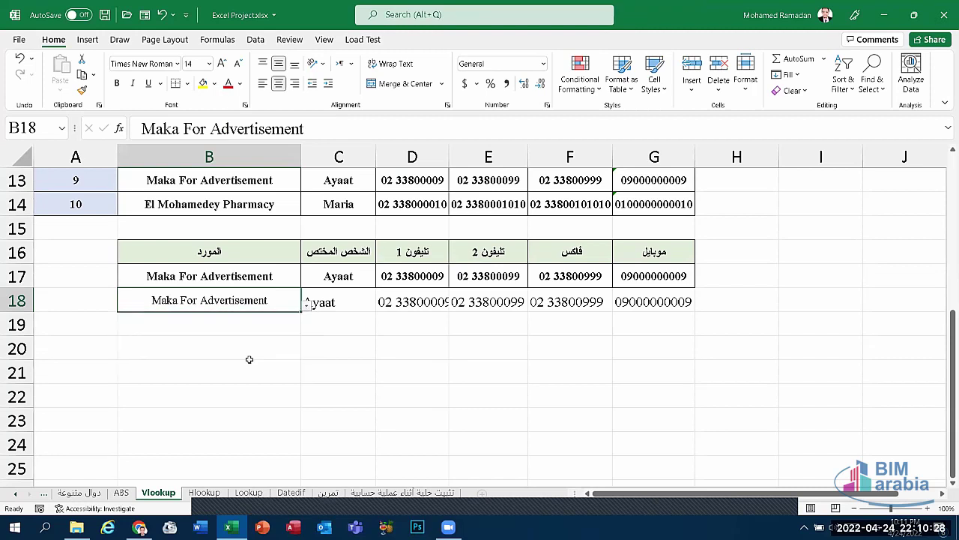
pyautogui.click(305, 302)
pyautogui.click(243, 371)
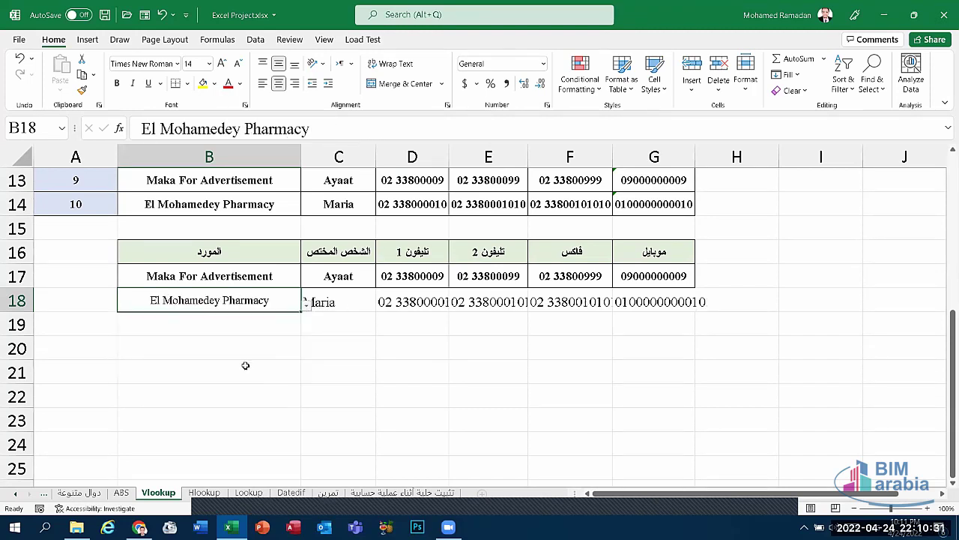
pyautogui.press('Down')
pyautogui.press('Right')
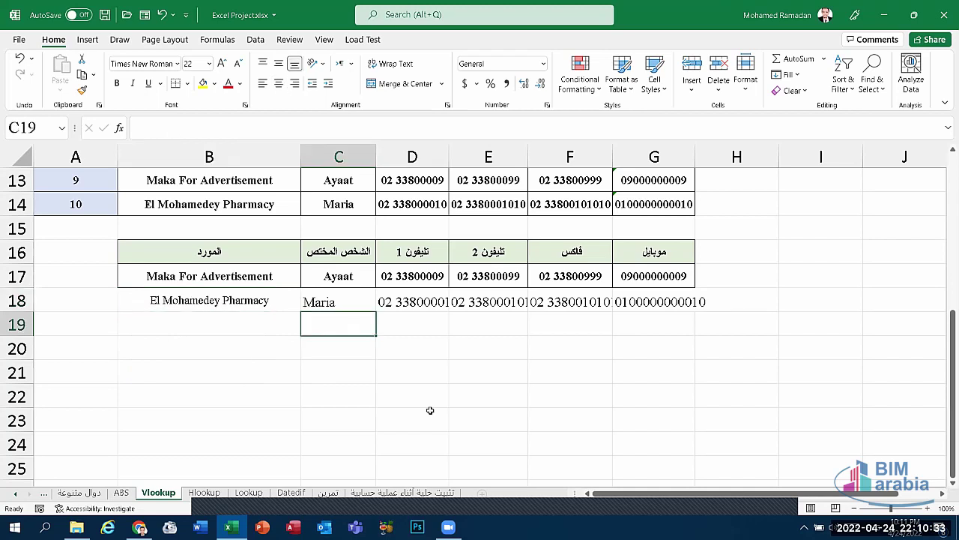
# Use Clear All on B18:G18 to remove the supplier, formulas and formatting, then reselect B18
pyautogui.click(171, 333)
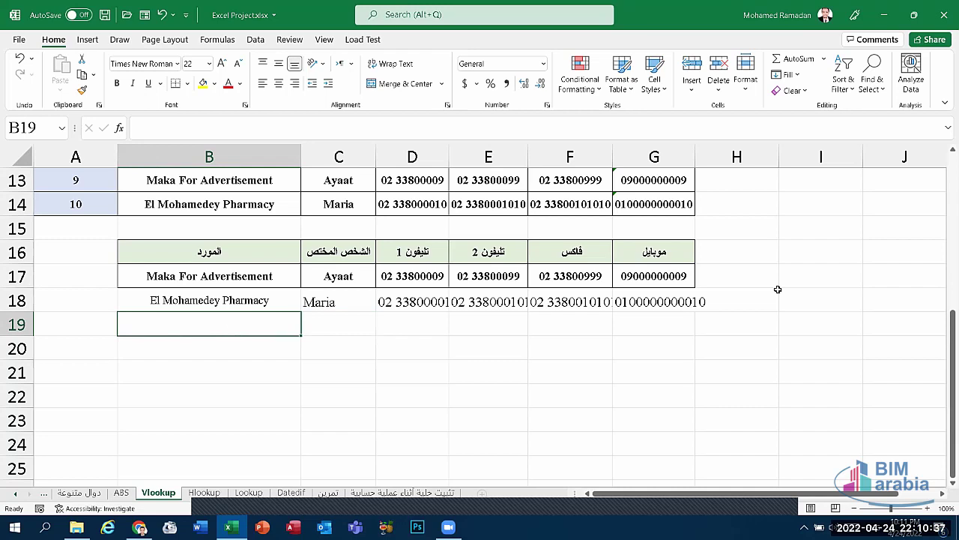
pyautogui.moveTo(654, 302); pyautogui.dragTo(209, 301)
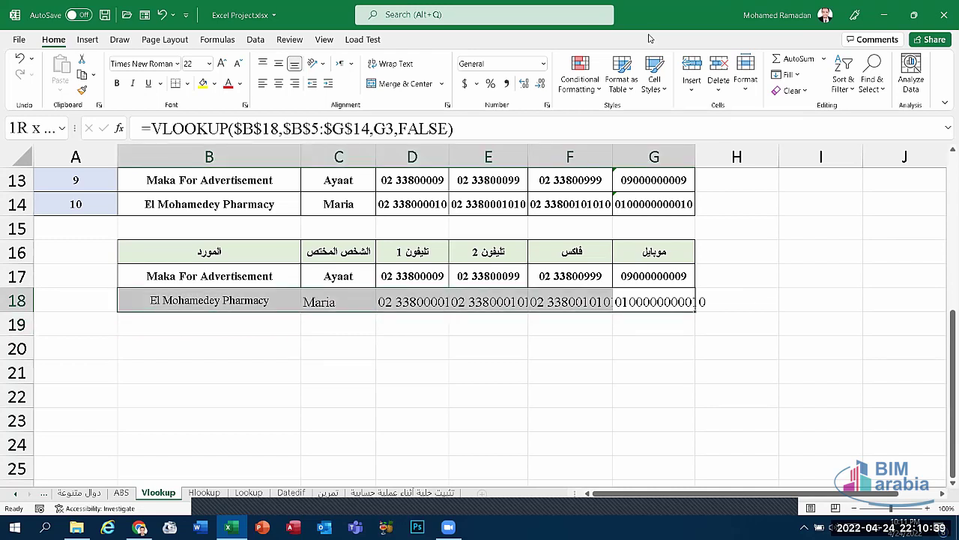
pyautogui.click(796, 91)
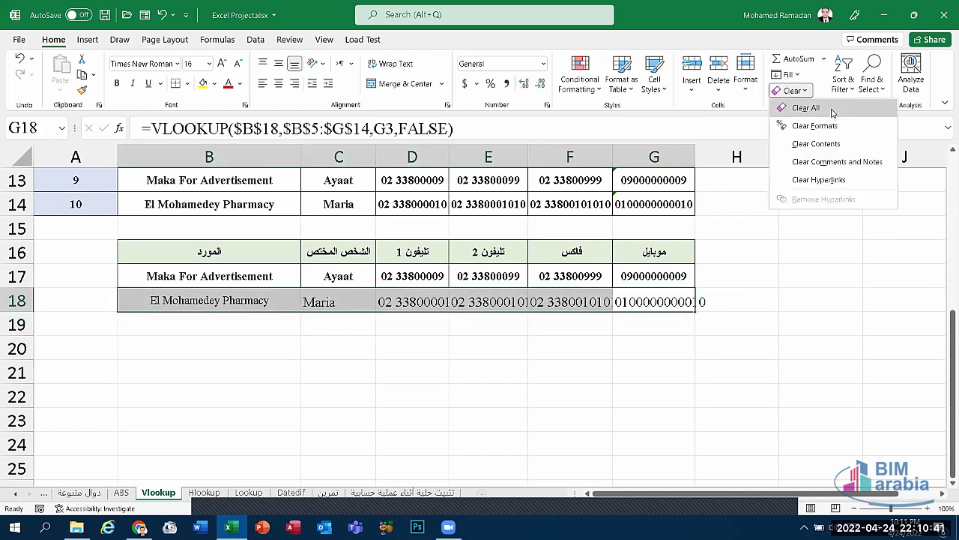
pyautogui.click(805, 105)
pyautogui.click(249, 299)
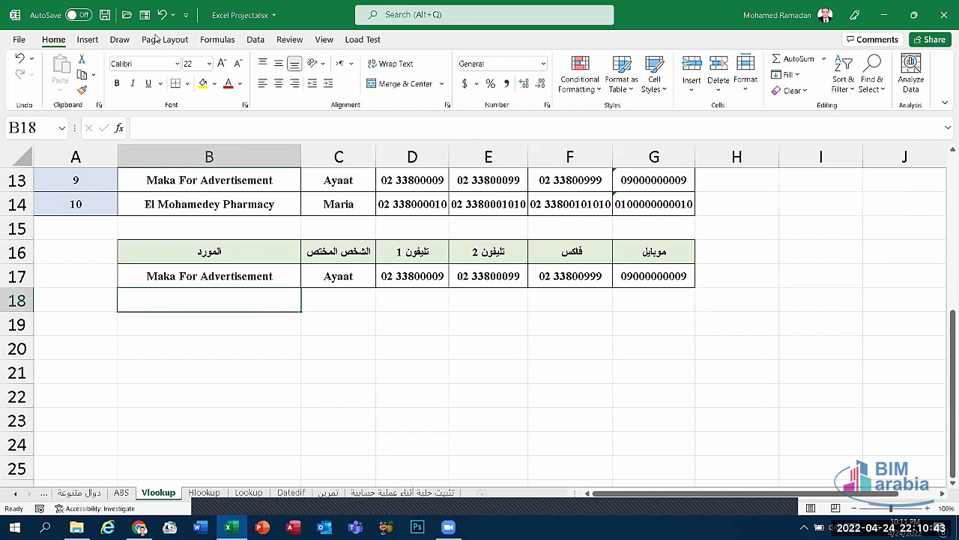
pyautogui.click(255, 39)
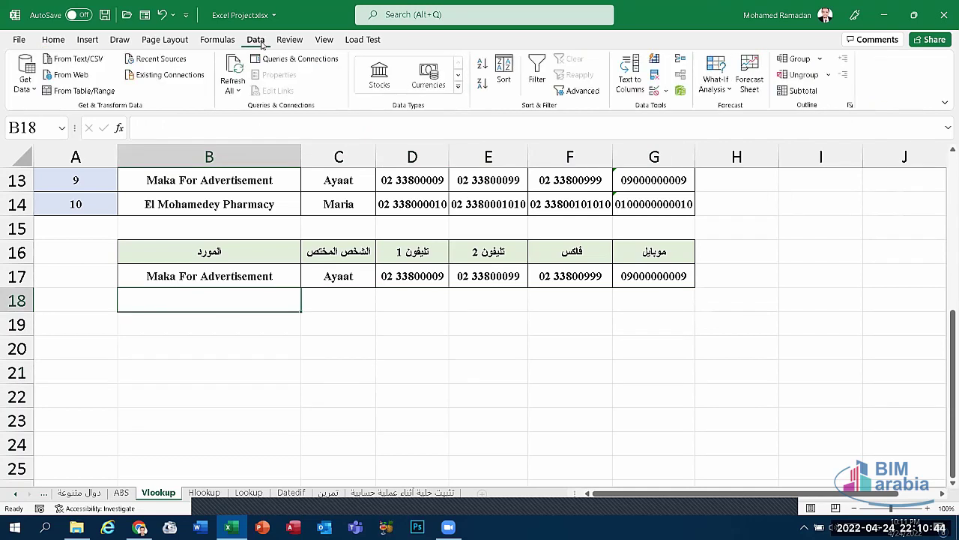
# Add a List data validation to B18 sourced from $B$5:$B$14
pyautogui.click(656, 90)
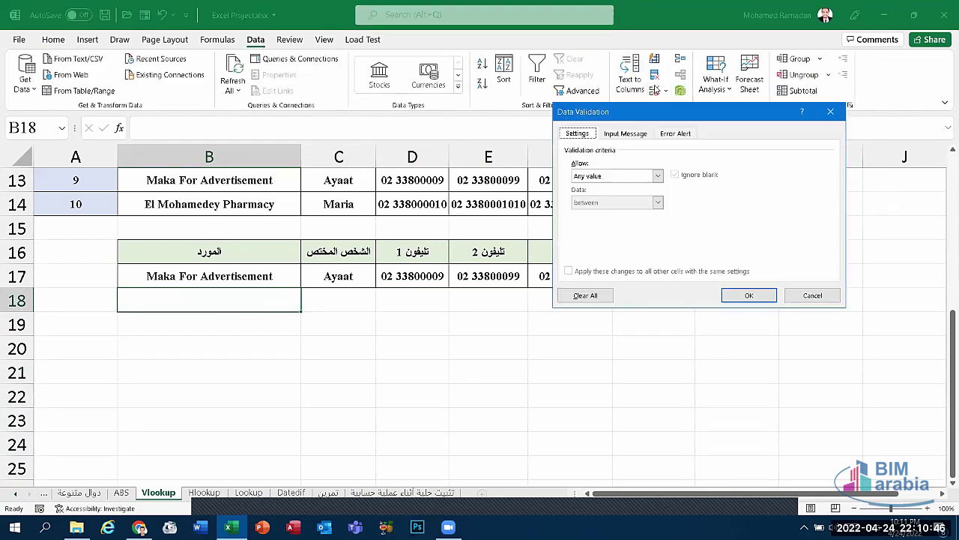
pyautogui.click(658, 176)
pyautogui.click(593, 208)
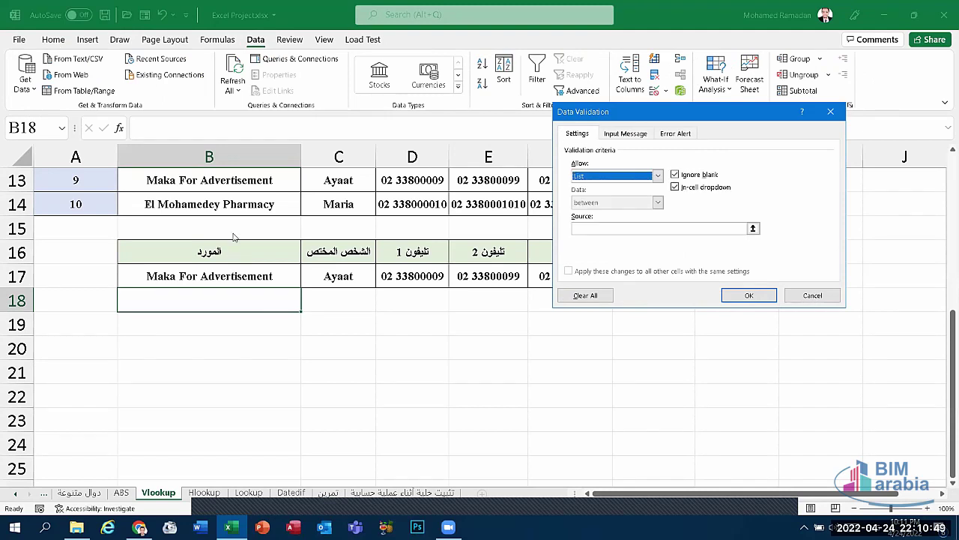
pyautogui.click(622, 230)
pyautogui.scroll(4, 262, 293)
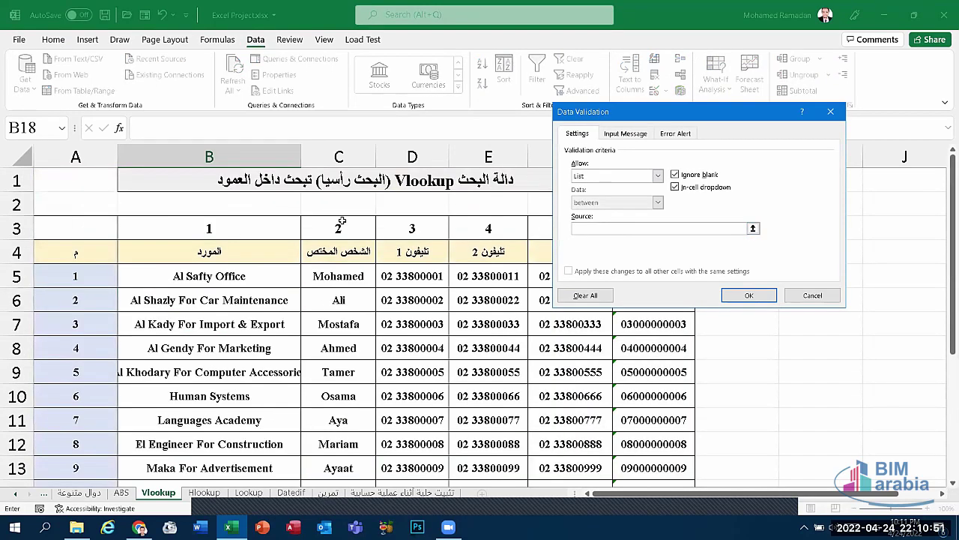
pyautogui.moveTo(249, 278)
pyautogui.mouseDown()
pyautogui.moveTo(219, 405)
pyautogui.moveTo(238, 444)
pyautogui.mouseUp()
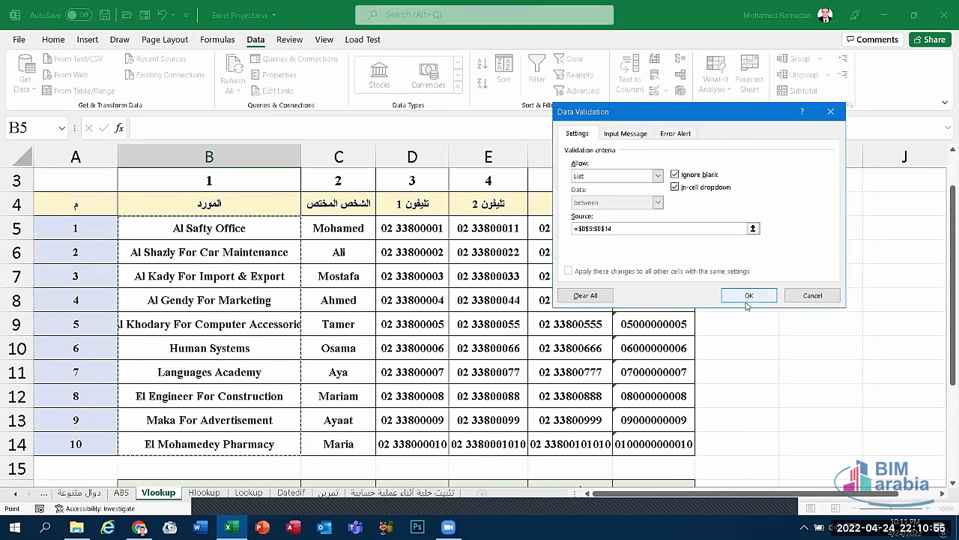
pyautogui.click(750, 295)
pyautogui.scroll(-3, 572, 293)
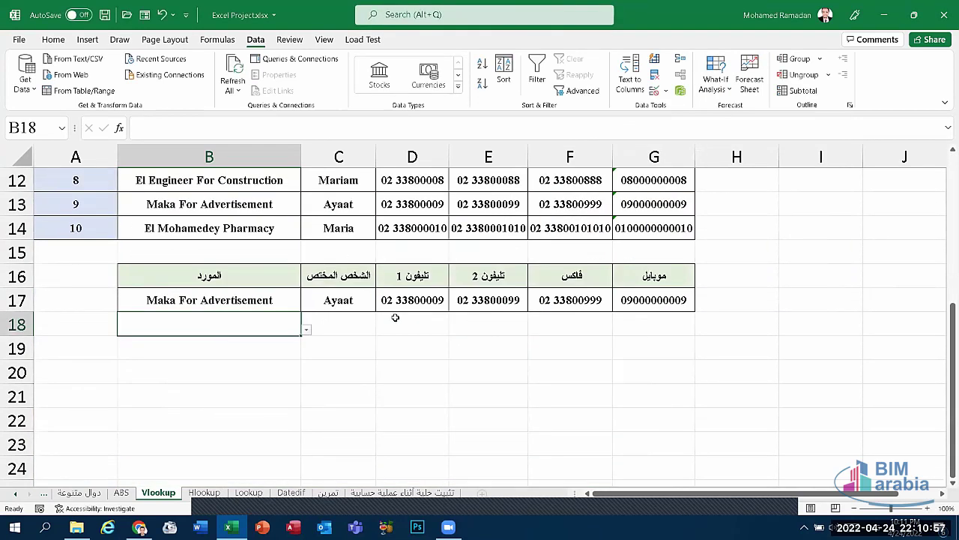
# Set B18 to Al Kady For Import & Export, smaller font, centred both ways
pyautogui.click(306, 331)
pyautogui.click(269, 358)
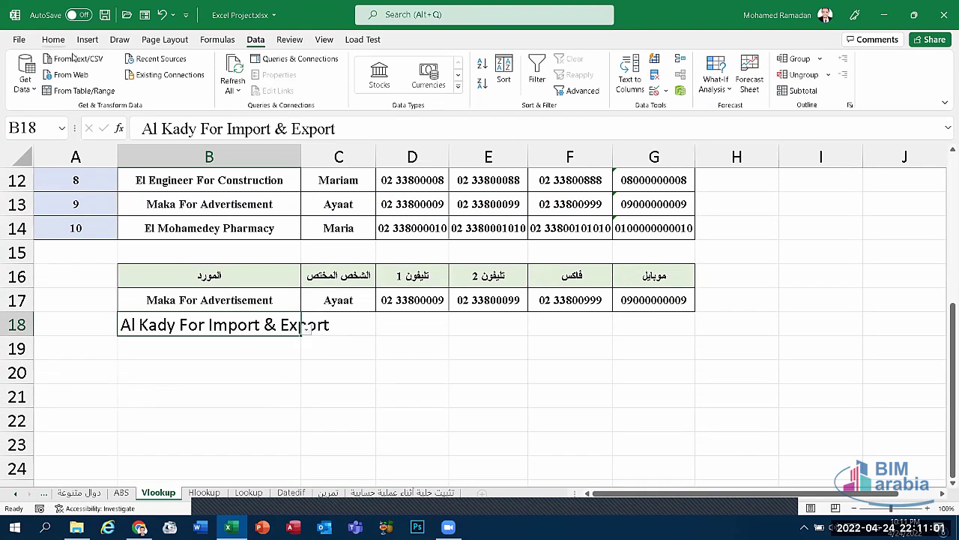
pyautogui.click(54, 39)
pyautogui.click(238, 63)
pyautogui.click(237, 63)
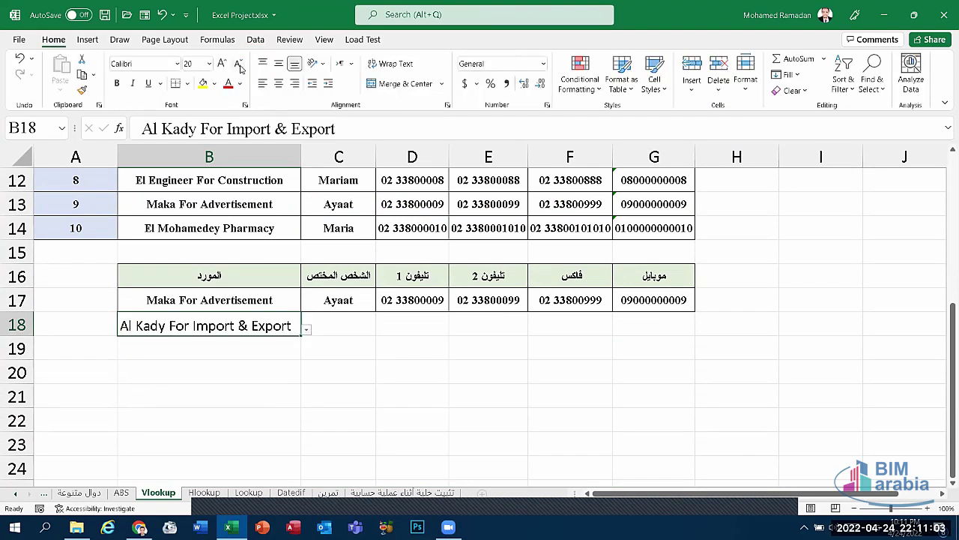
pyautogui.click(238, 63)
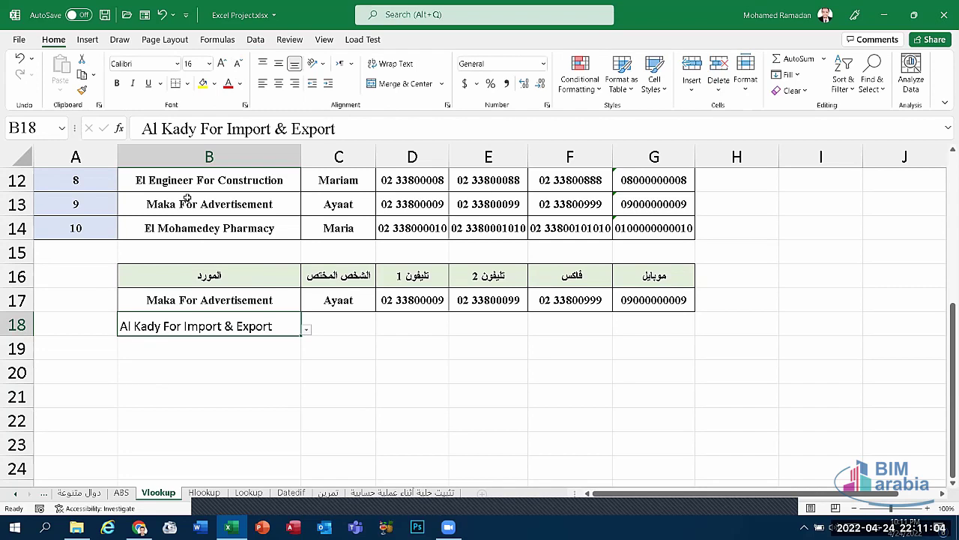
pyautogui.click(283, 65)
pyautogui.click(284, 84)
# Start C18's formula as =VLOOKUP($B$18, with the supplier cell locked
pyautogui.click(332, 326)
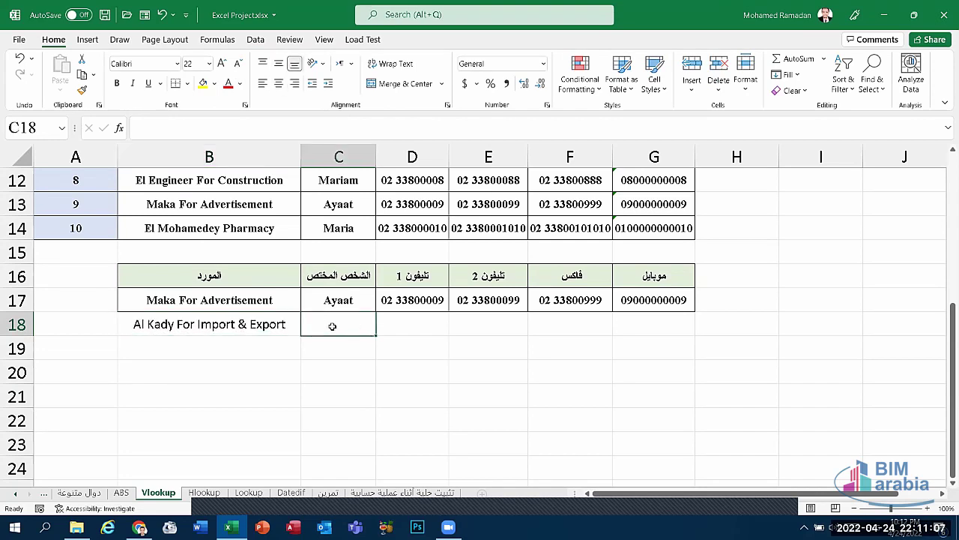
pyautogui.write('=')
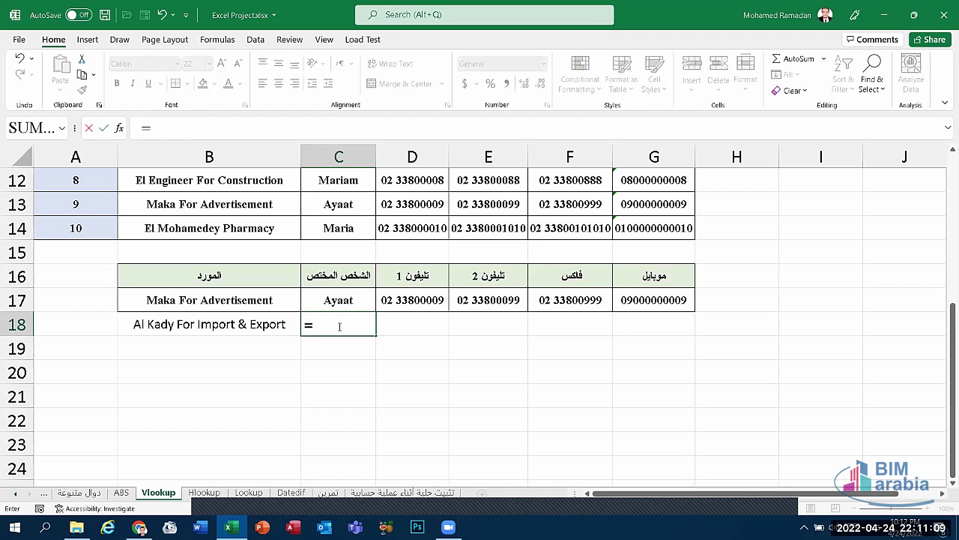
pyautogui.write('vlooku')
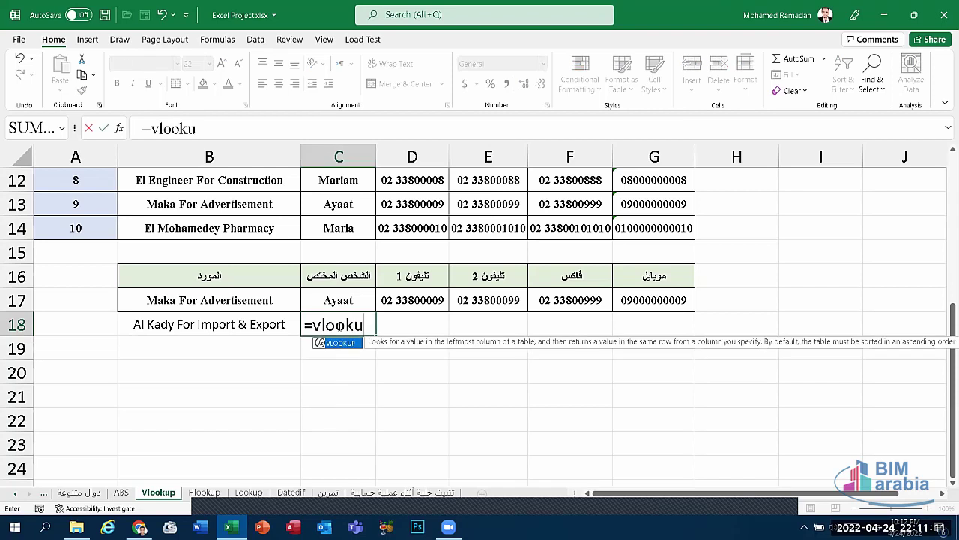
pyautogui.write('p')
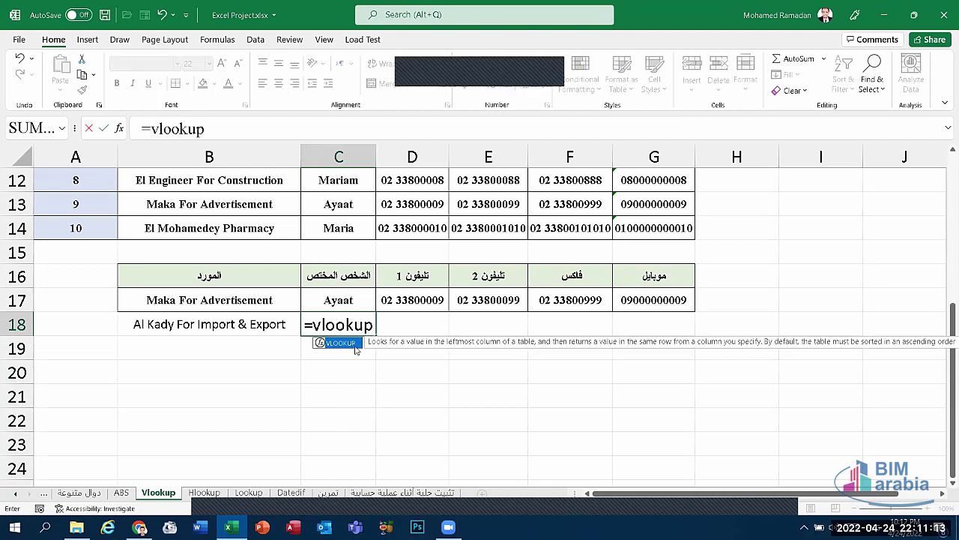
pyautogui.doubleClick(352, 343)
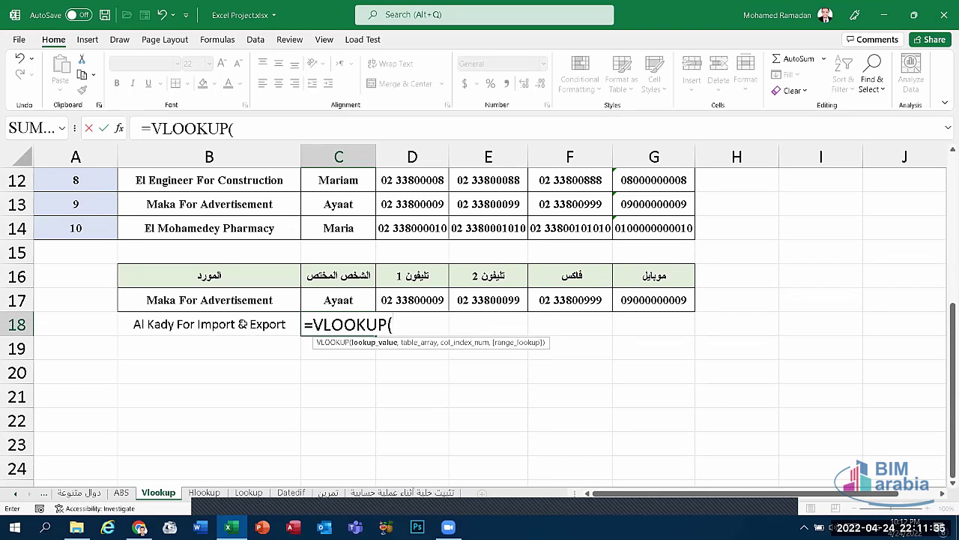
pyautogui.click(209, 324)
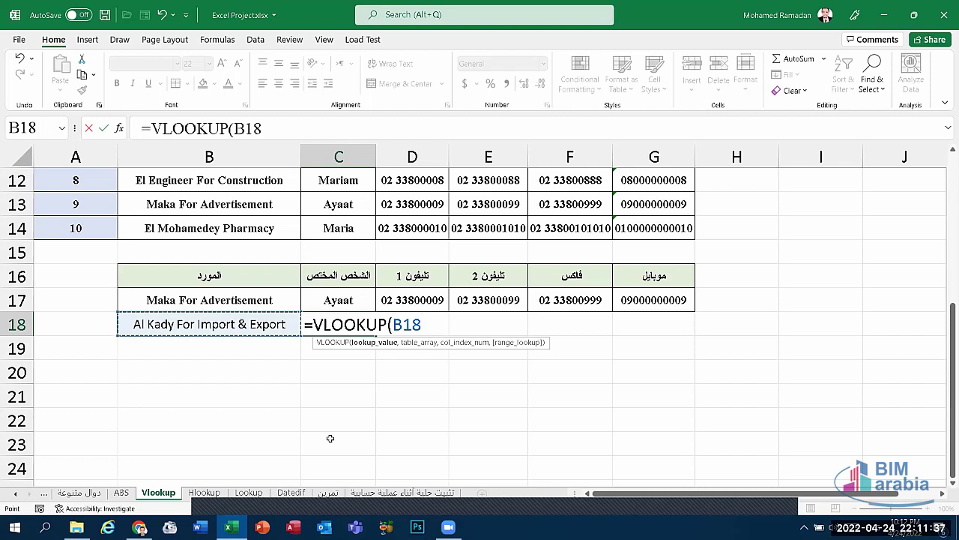
pyautogui.press('F4')
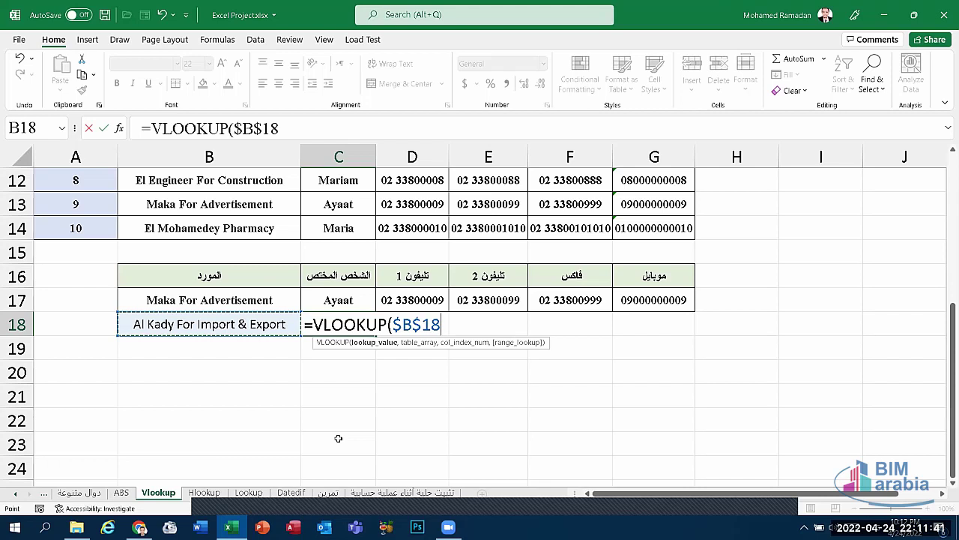
pyautogui.write(',')
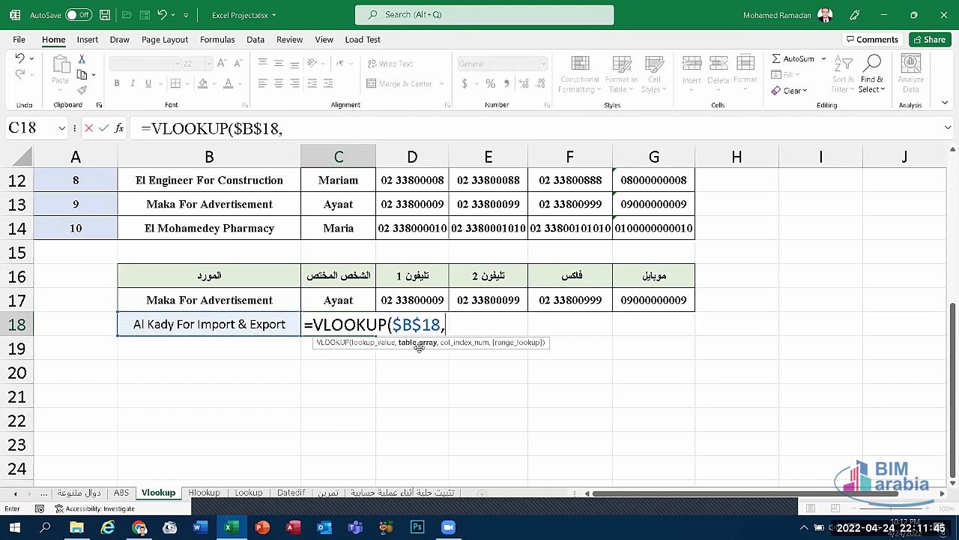
# Add the supplier table $B$5:$G$14 as the absolute lookup range
pyautogui.scroll(3, 278, 339)
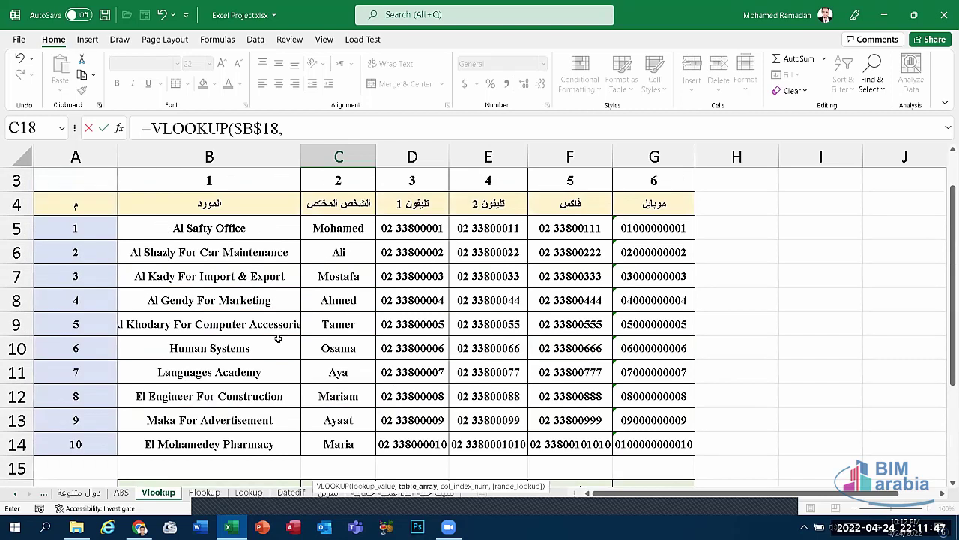
pyautogui.scroll(1, 278, 339)
pyautogui.moveTo(194, 275); pyautogui.dragTo(619, 510)
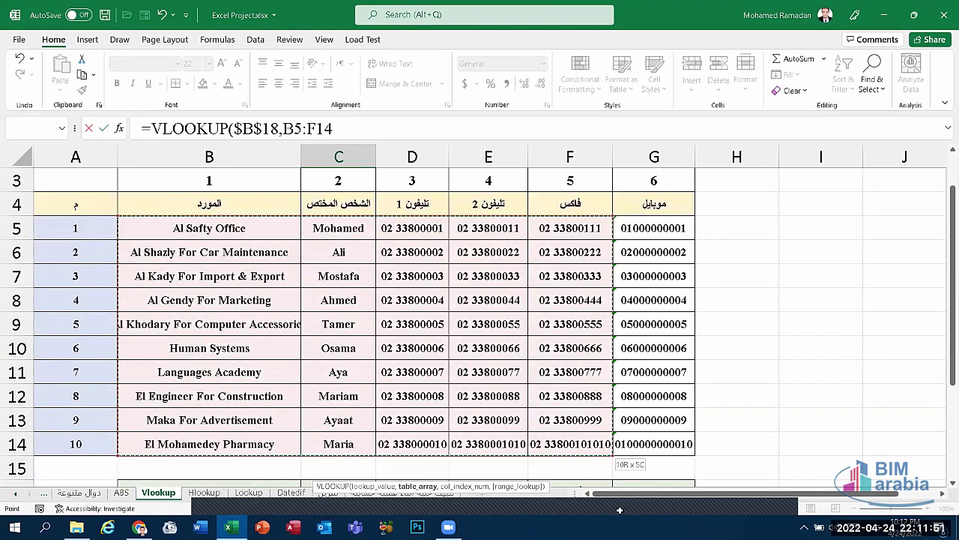
pyautogui.moveTo(620, 510); pyautogui.dragTo(666, 465)
pyautogui.scroll(1, 370, 259)
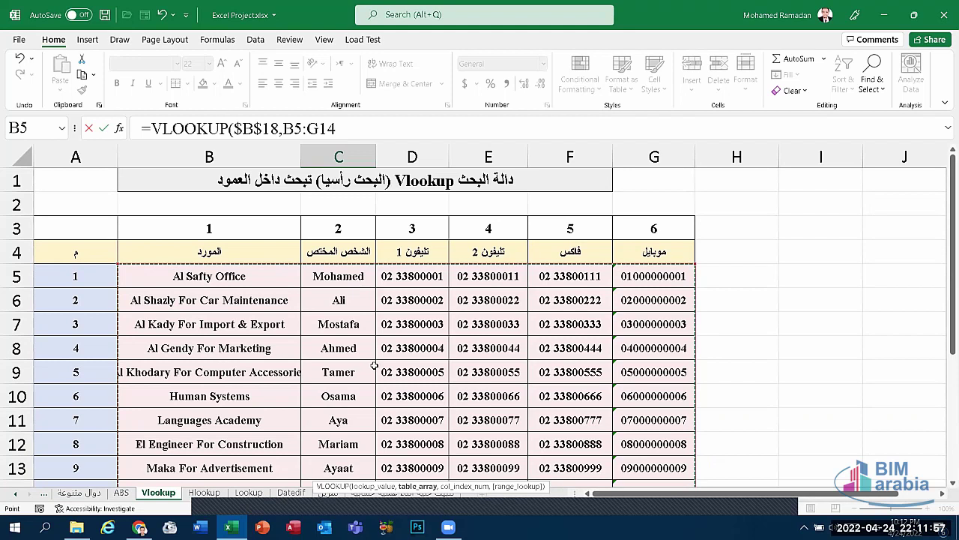
pyautogui.scroll(-2, 428, 343)
pyautogui.scroll(-2, 411, 341)
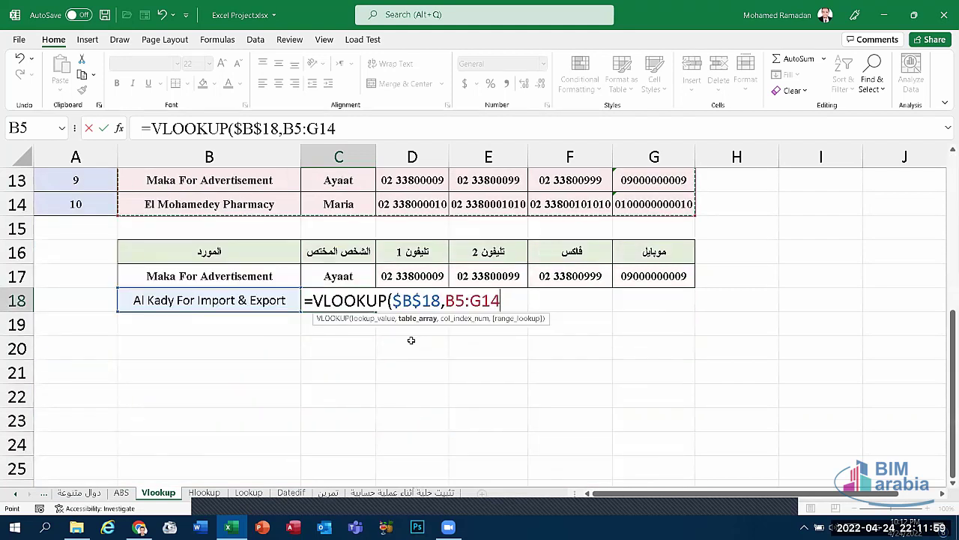
pyautogui.press('F4')
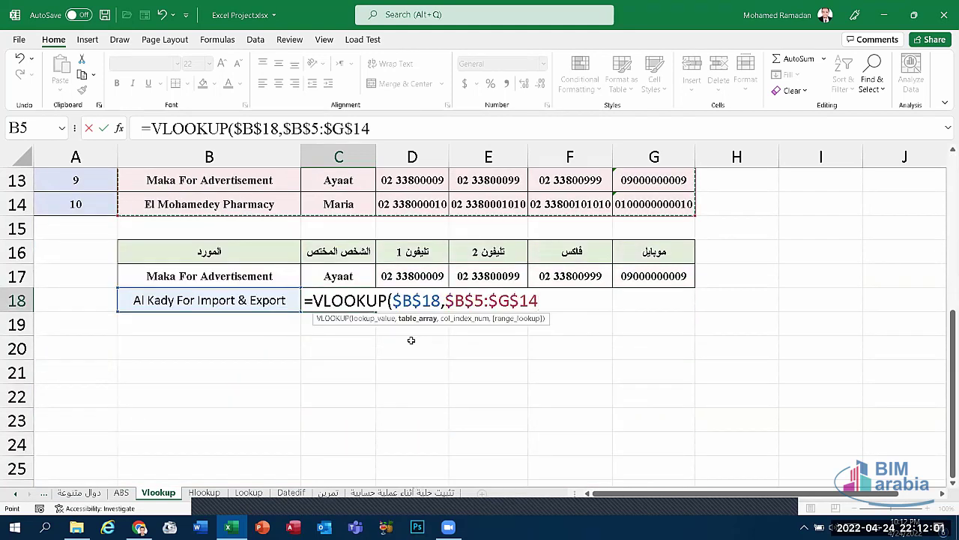
pyautogui.write(',')
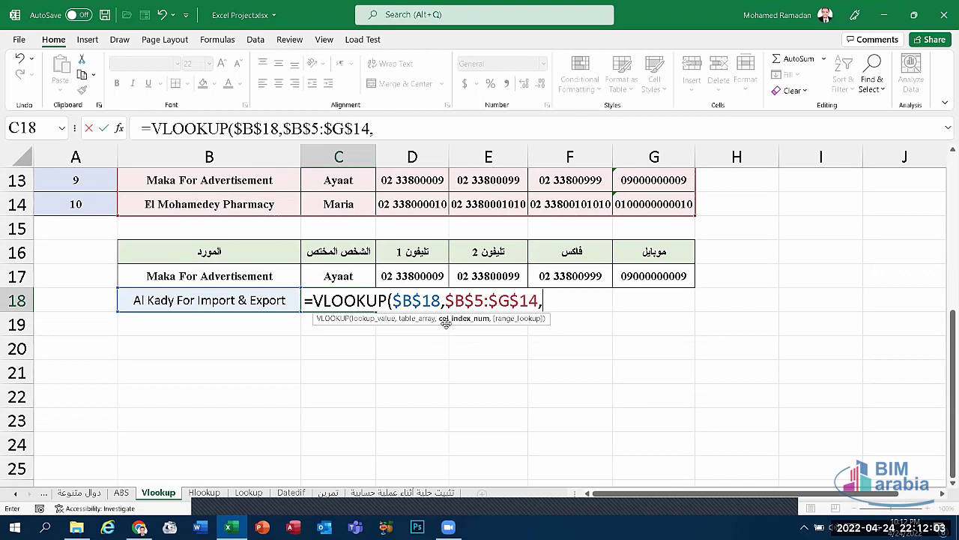
# Finish the formula with column index C3 and FALSE for an exact match
pyautogui.scroll(2, 468, 331)
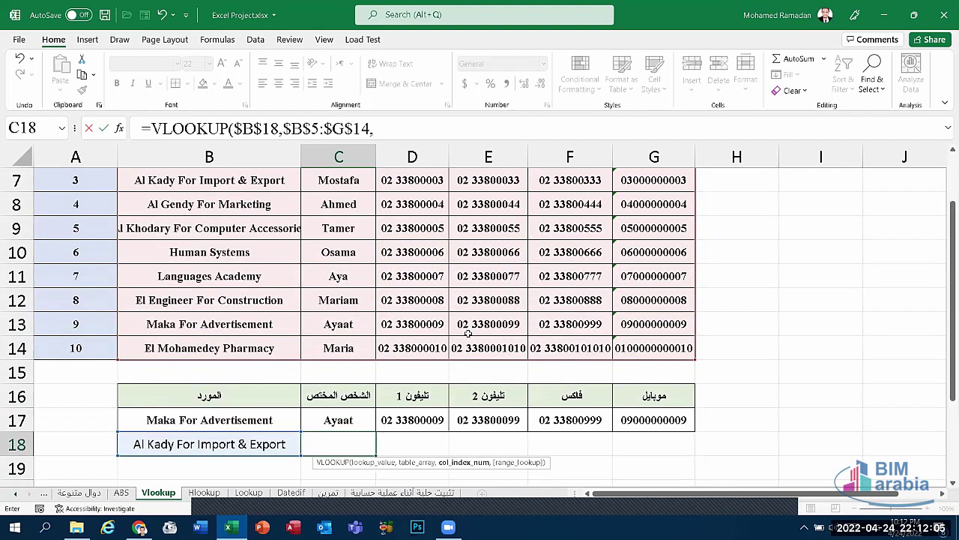
pyautogui.scroll(2, 468, 331)
pyautogui.scroll(-3, 303, 223)
pyautogui.scroll(-1, 321, 300)
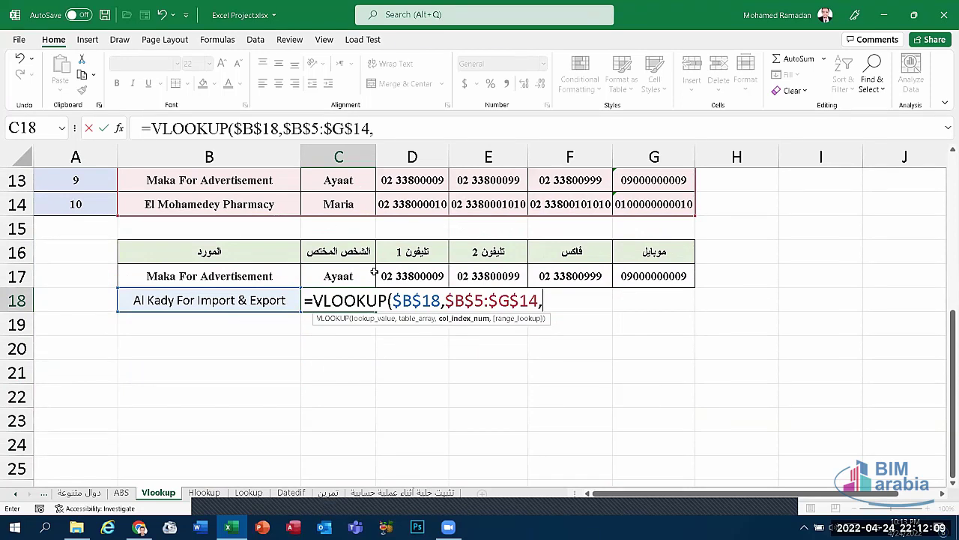
pyautogui.scroll(4, 374, 271)
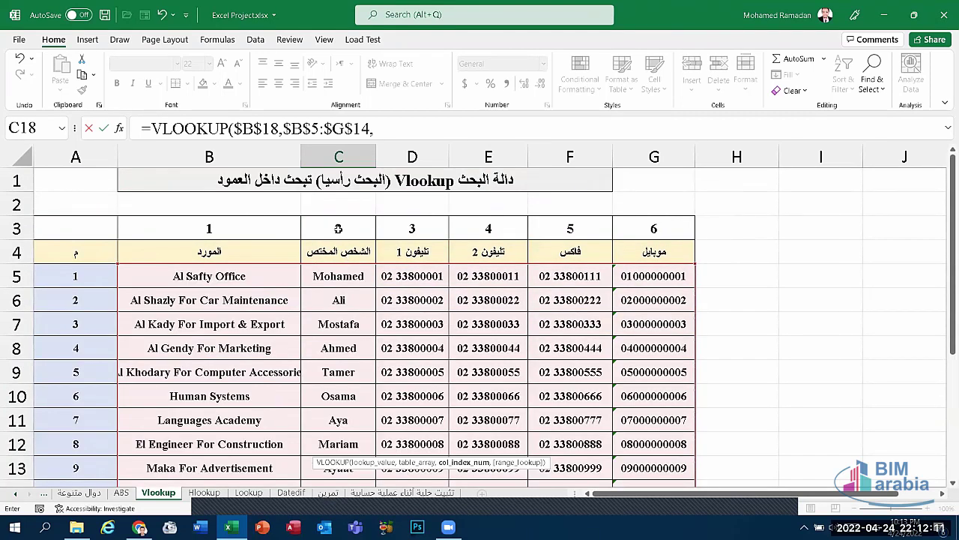
pyautogui.click(347, 225)
pyautogui.scroll(-2, 494, 300)
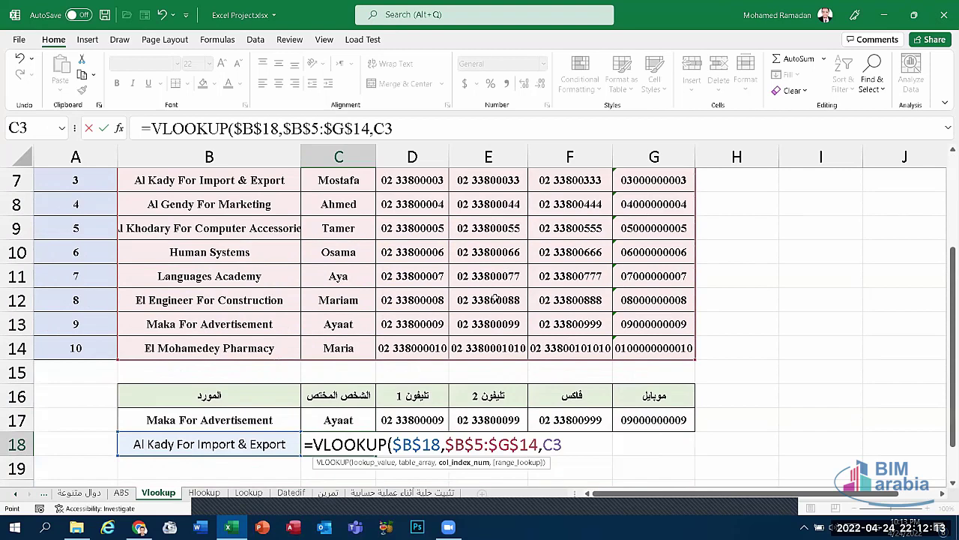
pyautogui.scroll(-2, 495, 299)
pyautogui.write(',')
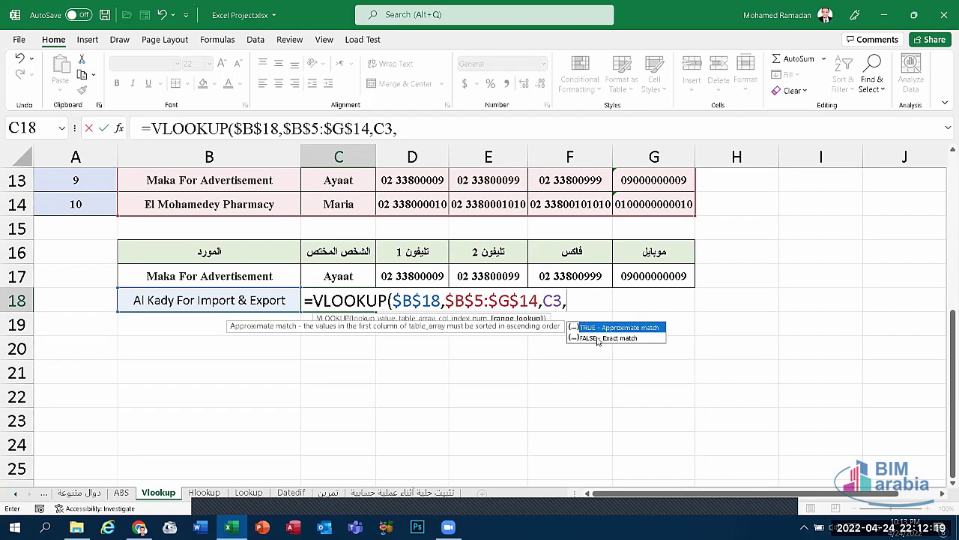
pyautogui.doubleClick(597, 339)
pyautogui.press('Return')
pyautogui.write('\\')
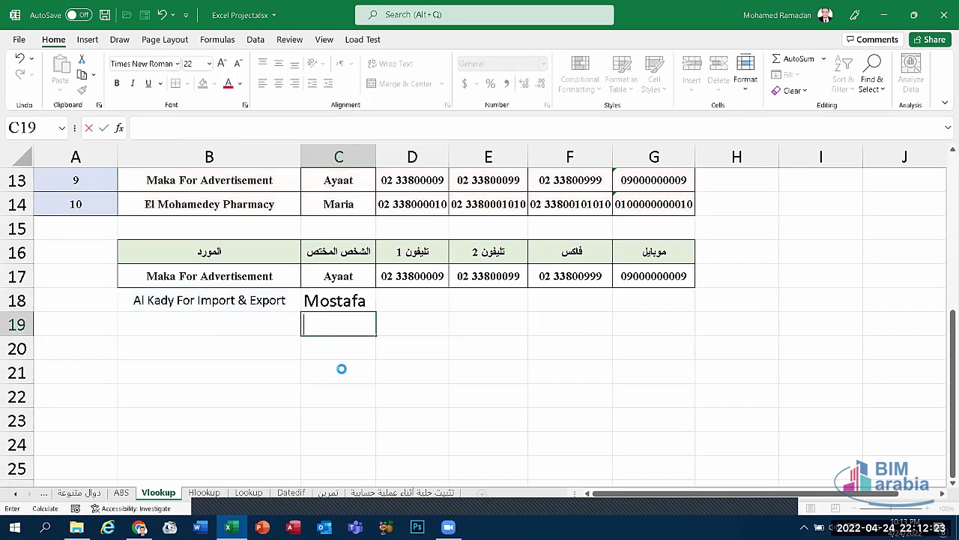
# Copy C18's lookup across to G18 and shrink the results to size 16
pyautogui.press('Escape')
pyautogui.click(345, 301)
pyautogui.moveTo(379, 311); pyautogui.dragTo(677, 304)
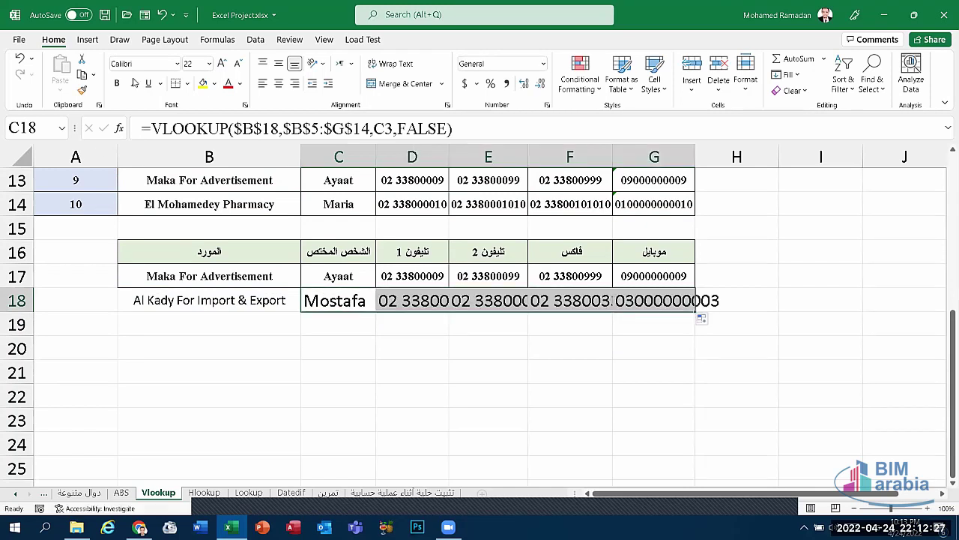
pyautogui.click(238, 63)
pyautogui.click(237, 62)
pyautogui.click(238, 63)
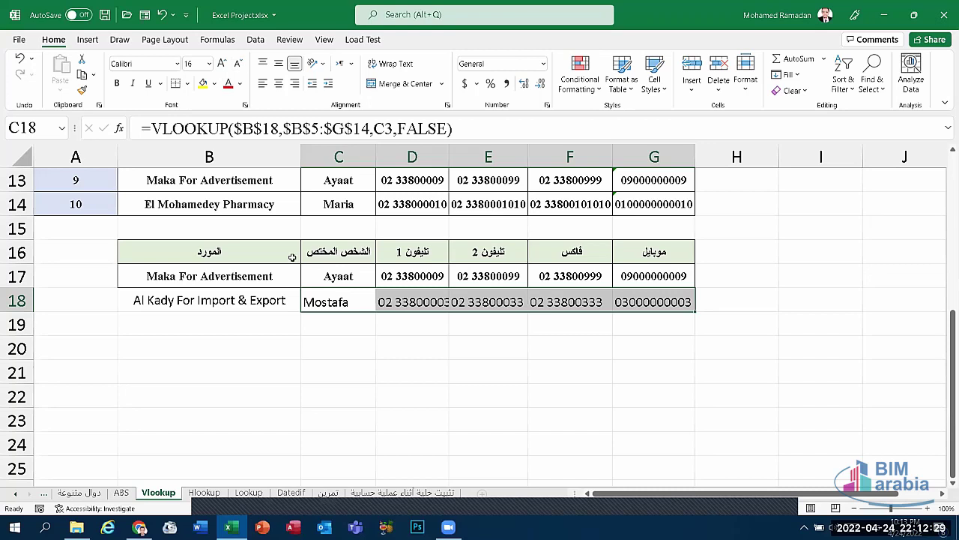
pyautogui.click(322, 394)
# Test the lookups by choosing El Engineer For Construction in B18
pyautogui.click(293, 308)
pyautogui.click(305, 301)
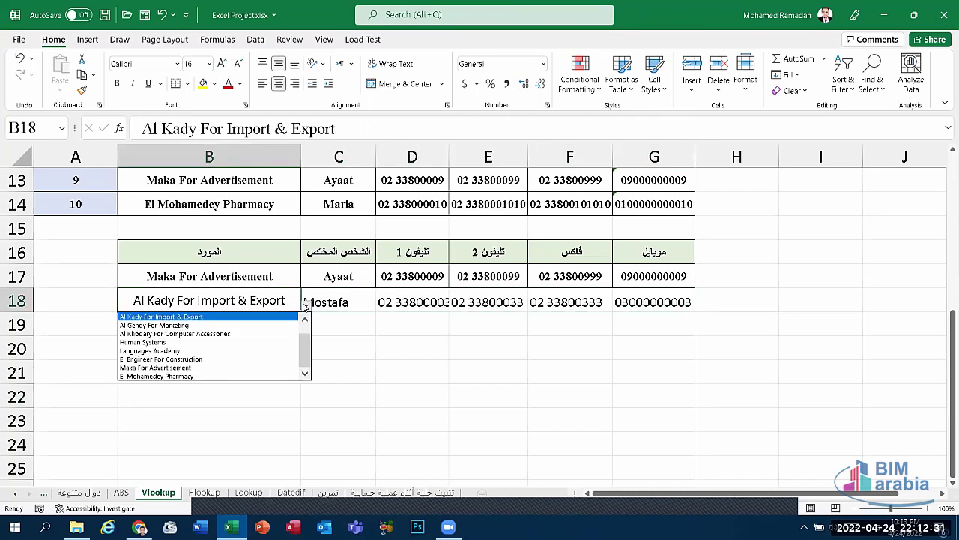
pyautogui.click(196, 362)
pyautogui.click(318, 355)
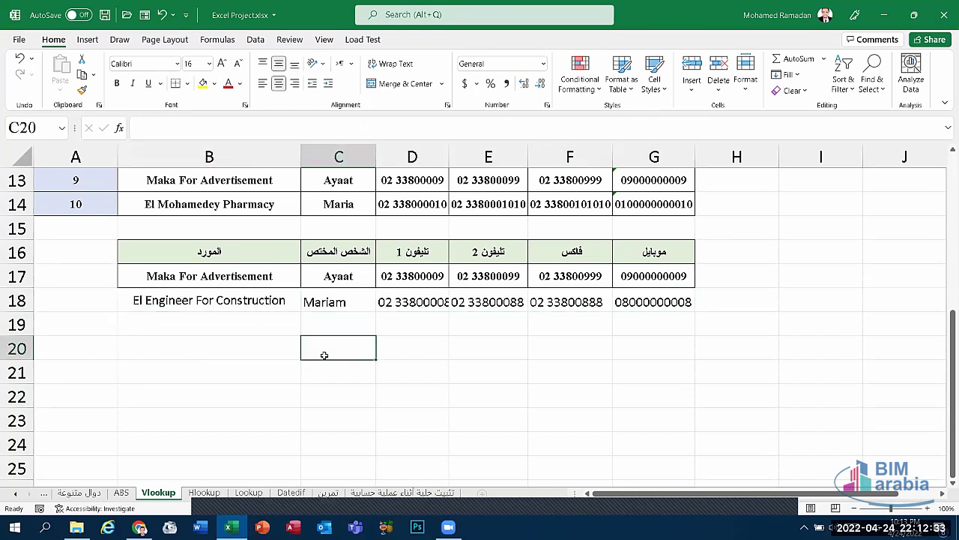
pyautogui.click(355, 303)
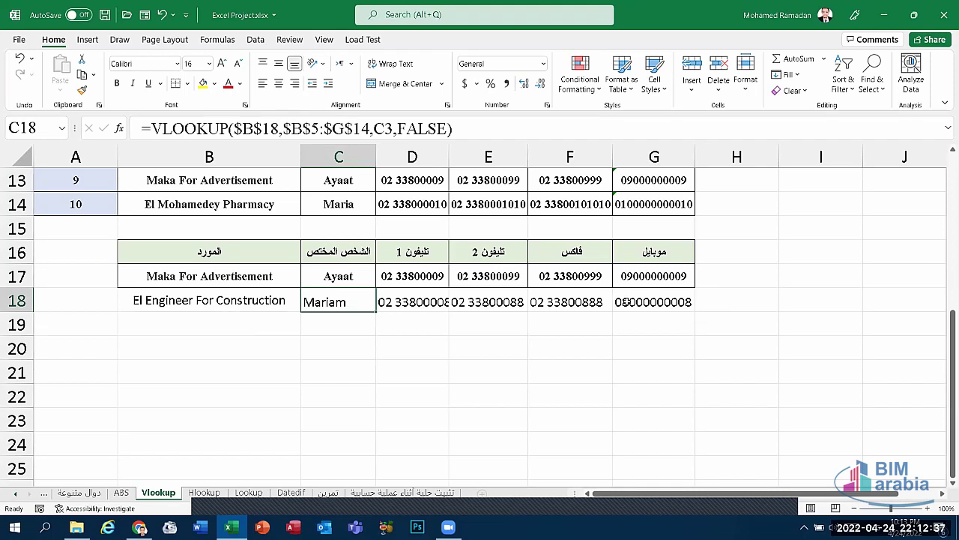
# Clear All on B18:G18 so row 18 is blank again
pyautogui.moveTo(624, 301); pyautogui.dragTo(184, 303)
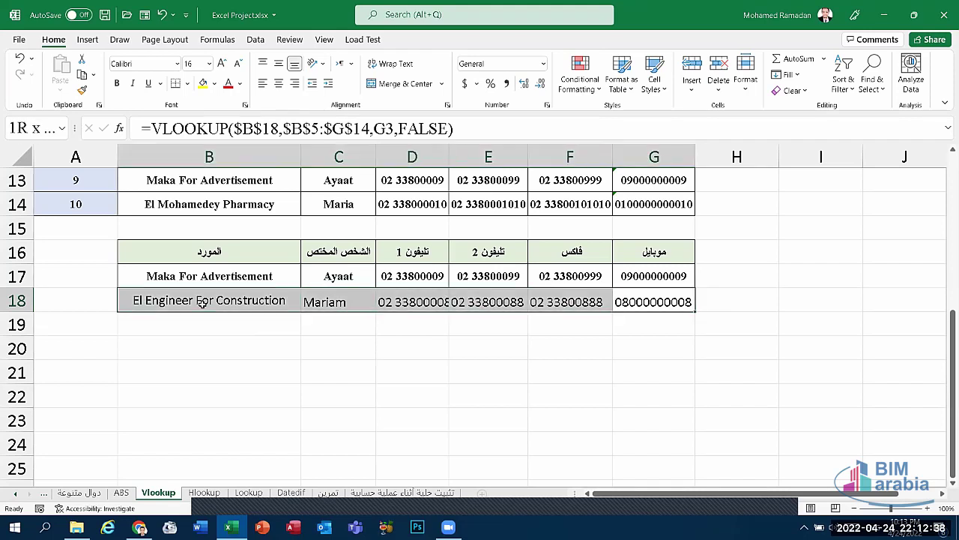
pyautogui.click(796, 91)
pyautogui.click(785, 125)
pyautogui.click(395, 363)
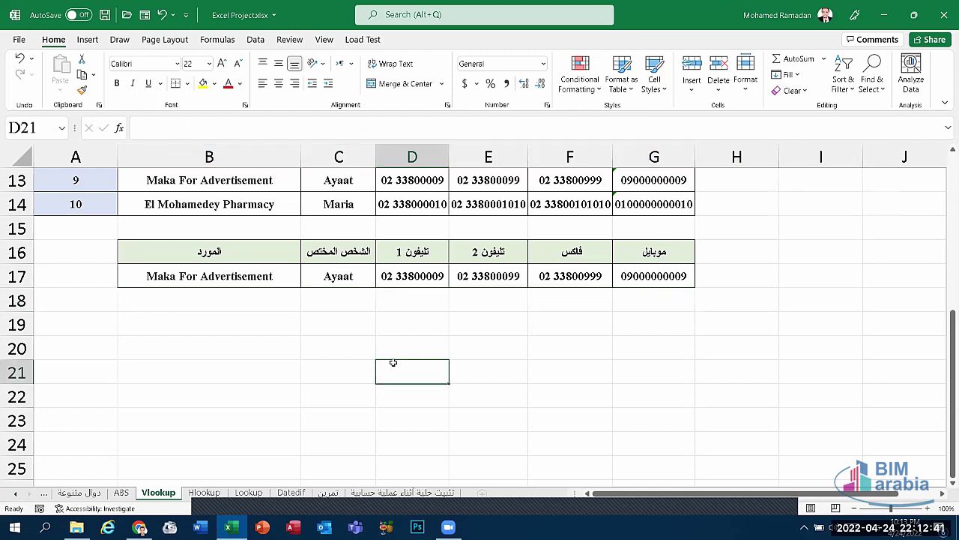
pyautogui.click(230, 300)
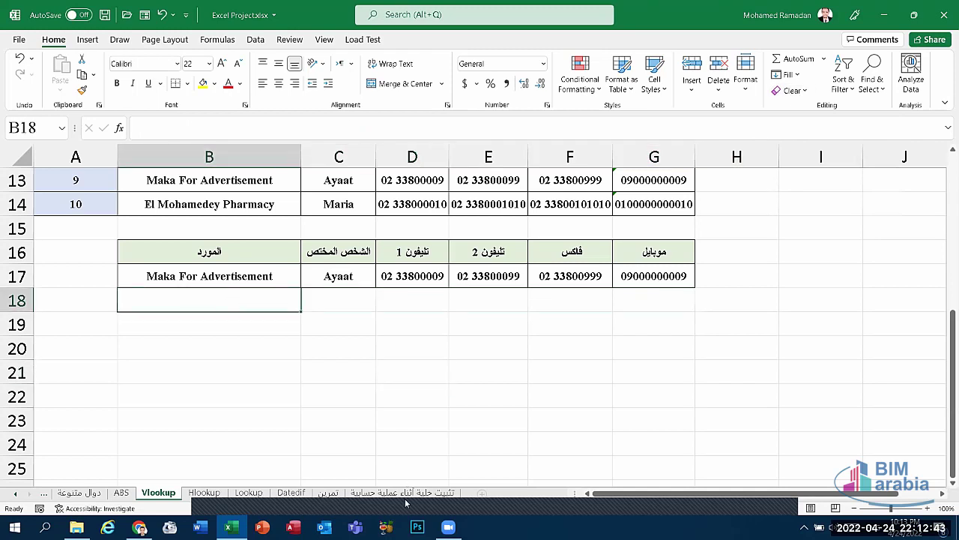
# Browse the Hlookup, Lookup and Vlookup sheets, note column numbers 1 and 2, then open Hlookup
pyautogui.click(185, 491)
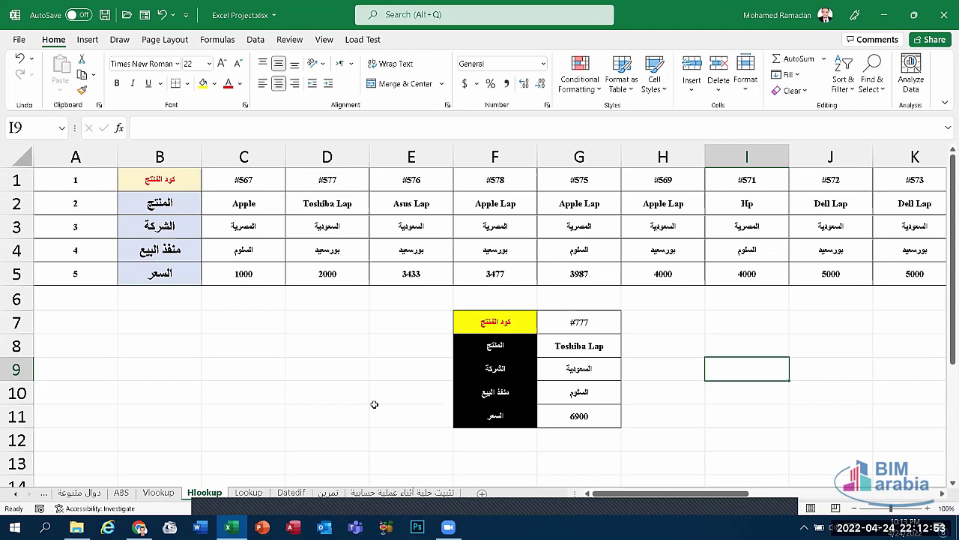
pyautogui.click(249, 492)
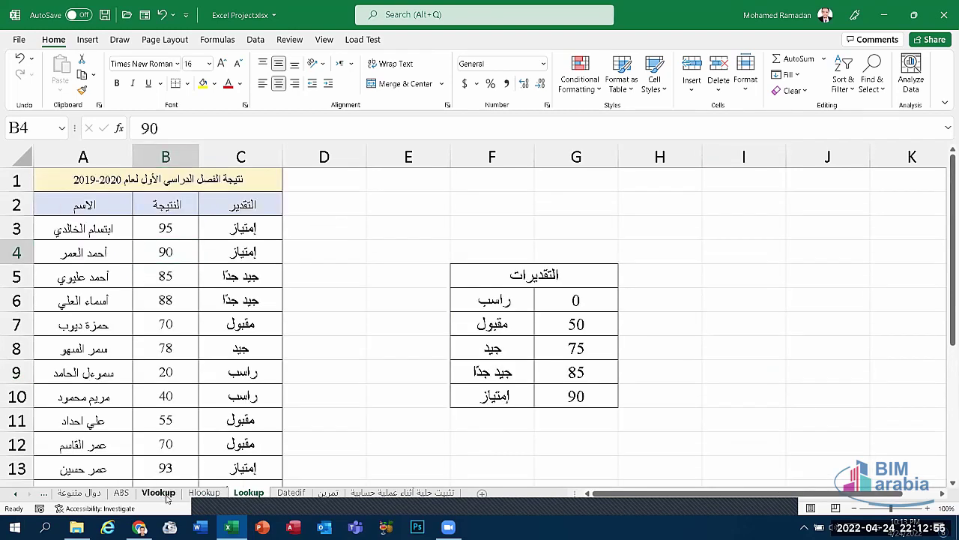
pyautogui.click(161, 494)
pyautogui.scroll(4, 276, 213)
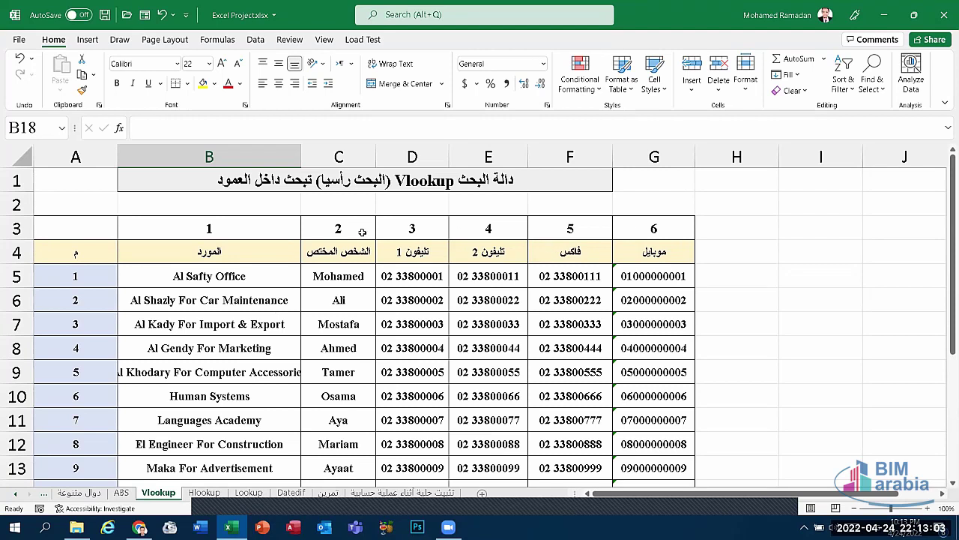
pyautogui.click(241, 229)
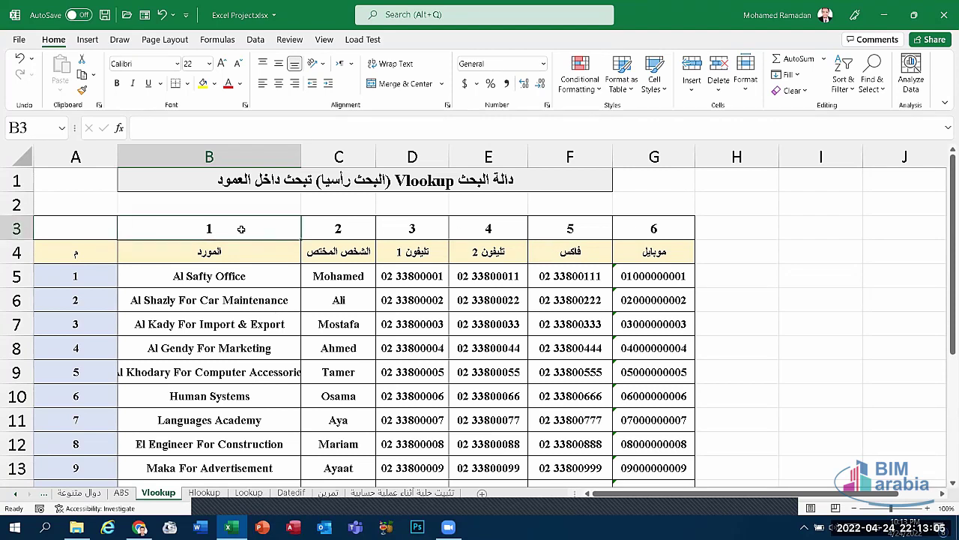
pyautogui.click(338, 230)
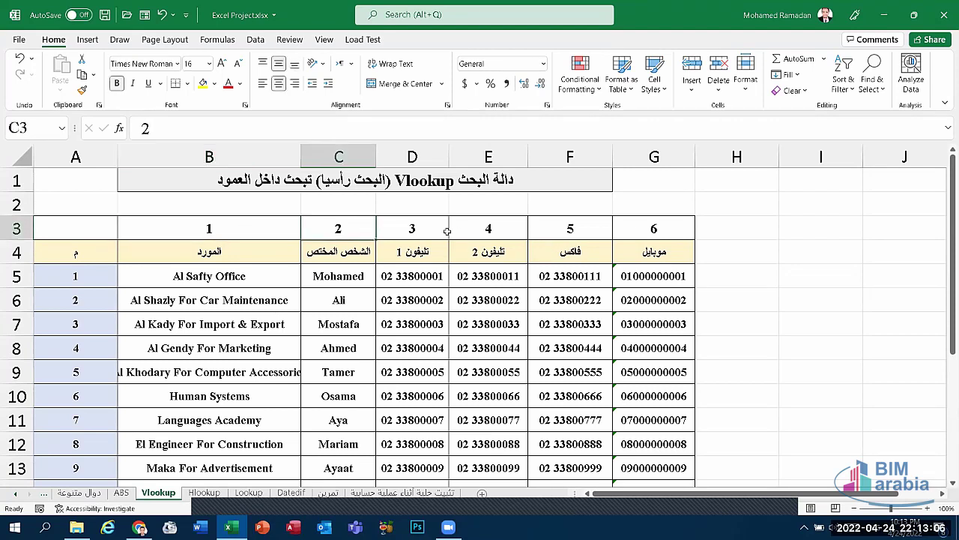
pyautogui.click(216, 493)
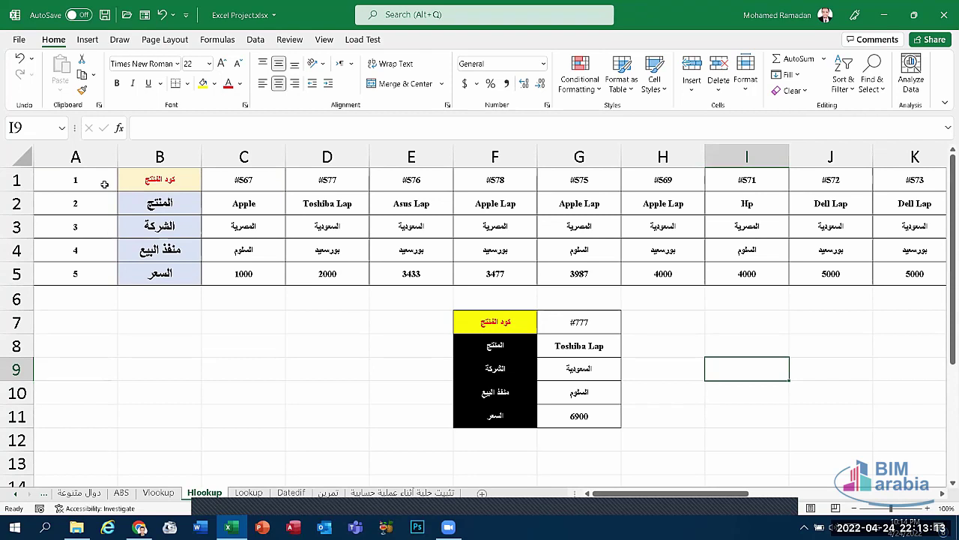
# Review row numbers 1–4 in column A and the #777 lookup results in H7 and H8
pyautogui.click(75, 185)
pyautogui.click(65, 197)
pyautogui.click(66, 233)
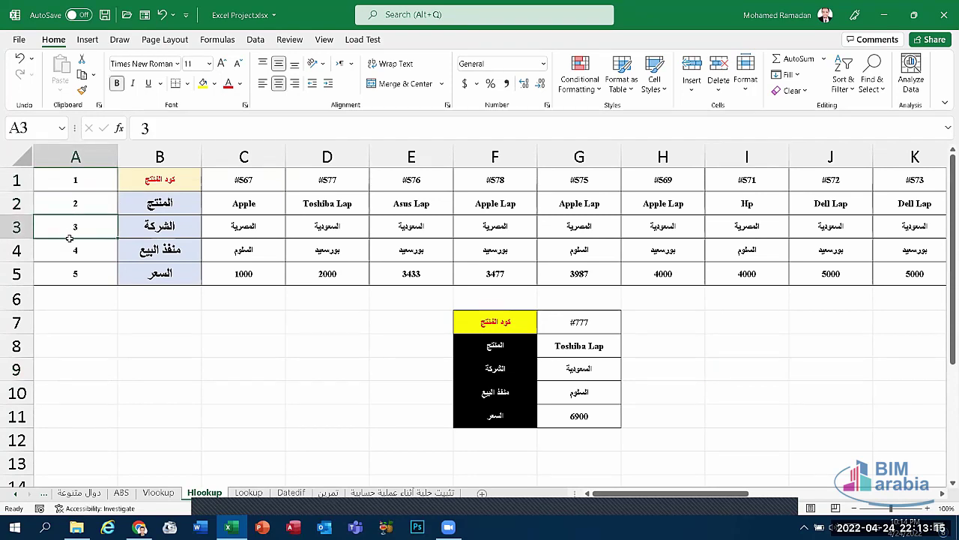
pyautogui.click(101, 241)
pyautogui.click(98, 211)
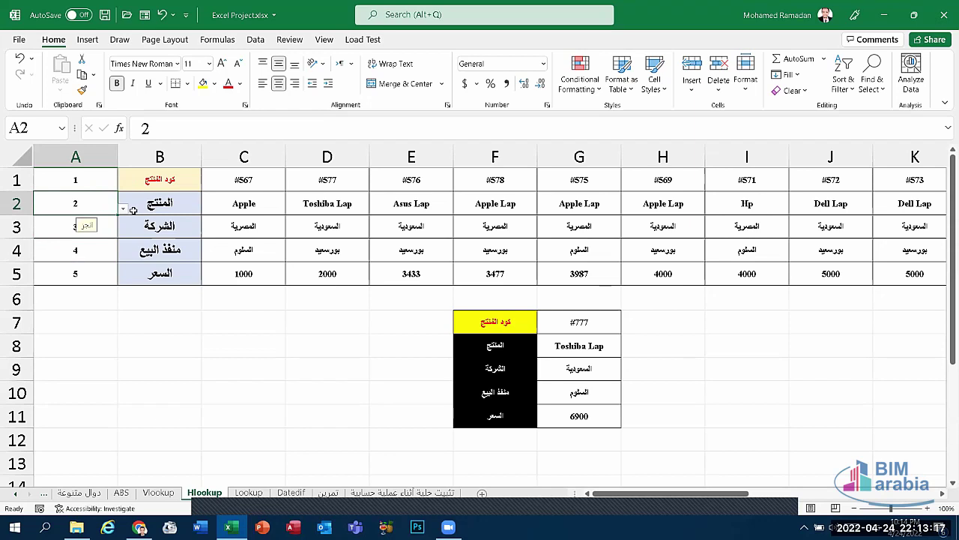
pyautogui.click(133, 213)
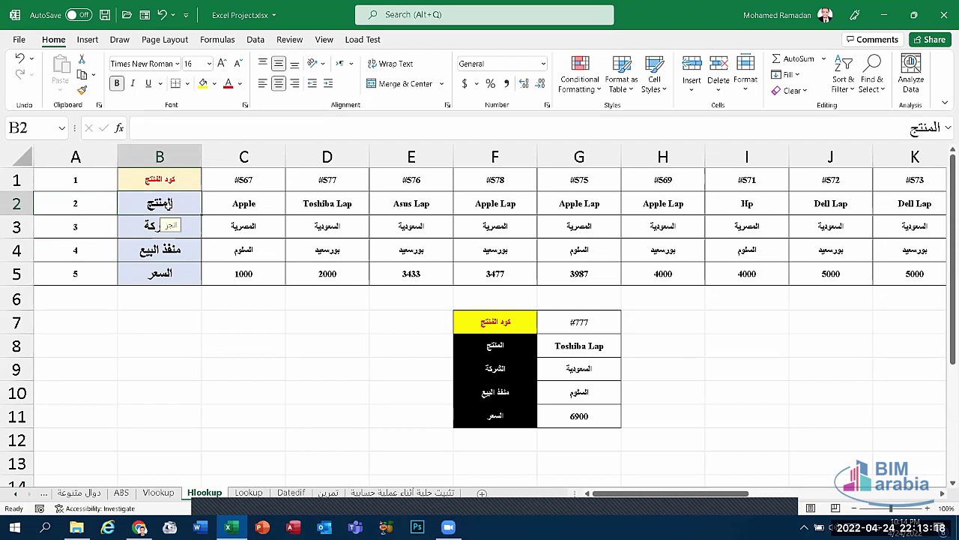
pyautogui.click(645, 324)
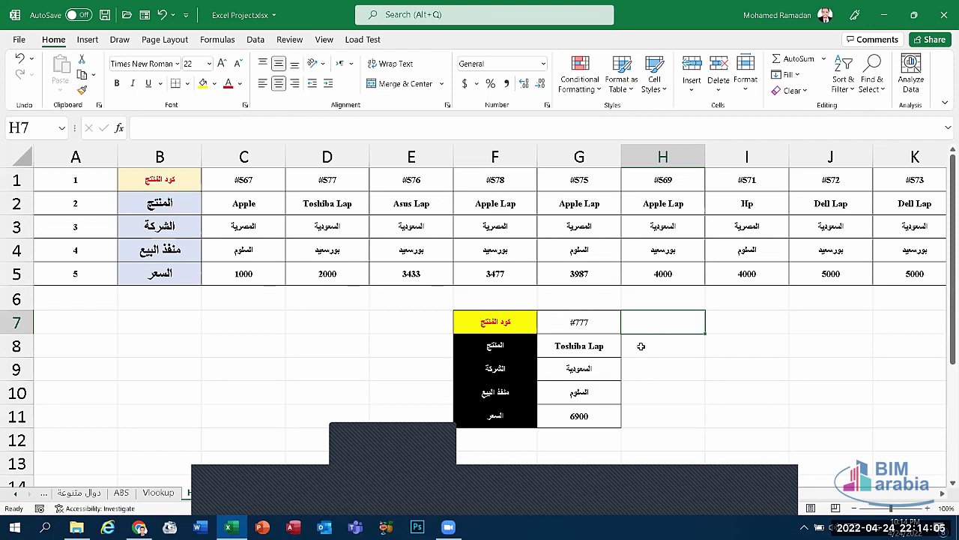
pyautogui.click(641, 345)
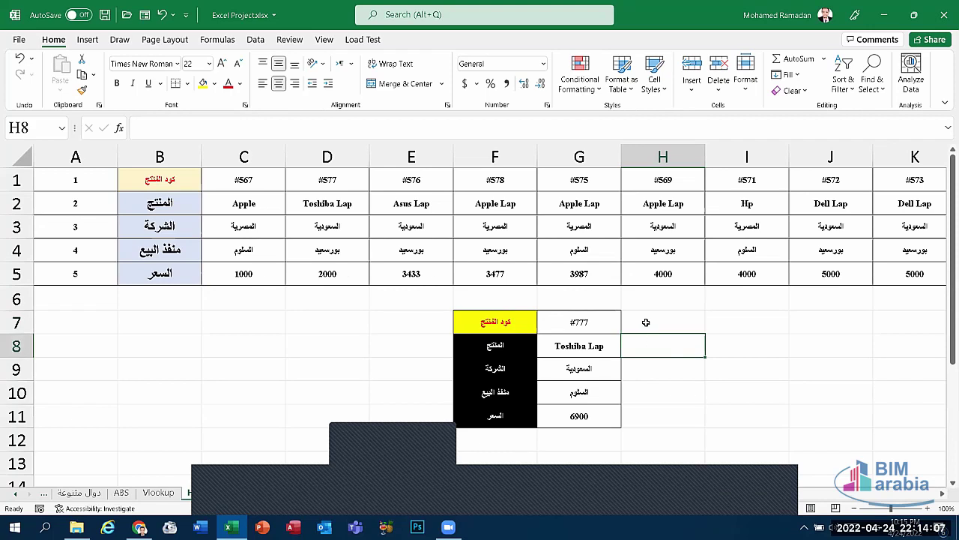
pyautogui.click(646, 323)
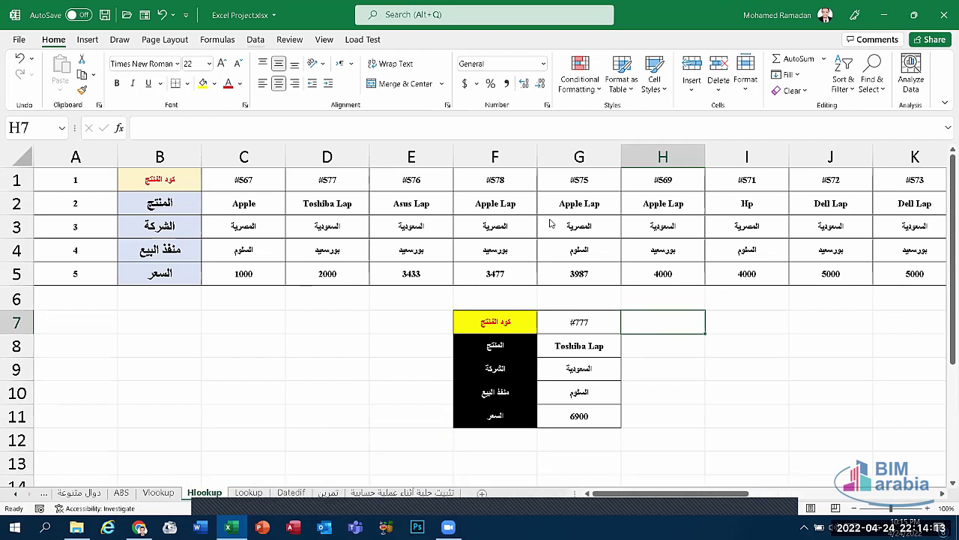
# Add a List data validation to H7 sourced from product codes $C$1:$V$1
pyautogui.click(255, 39)
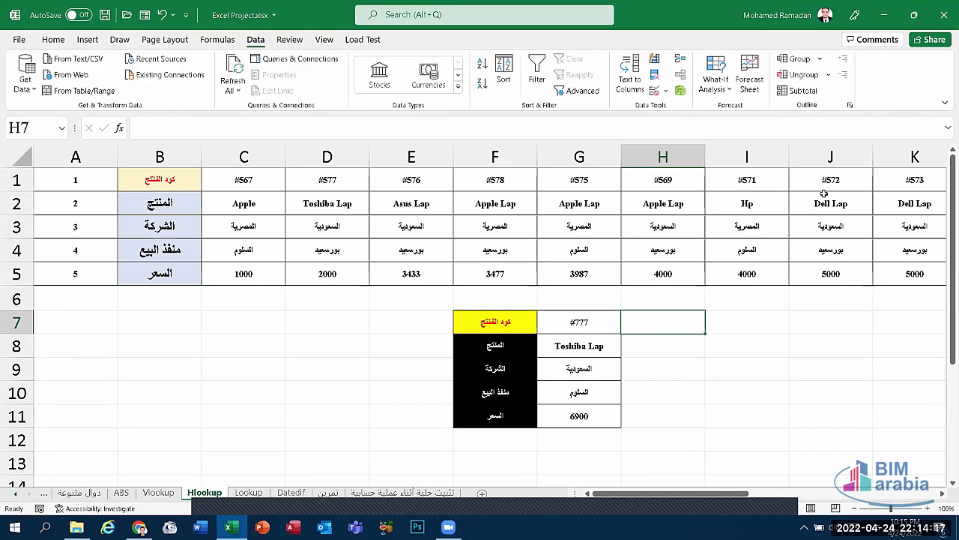
pyautogui.click(654, 91)
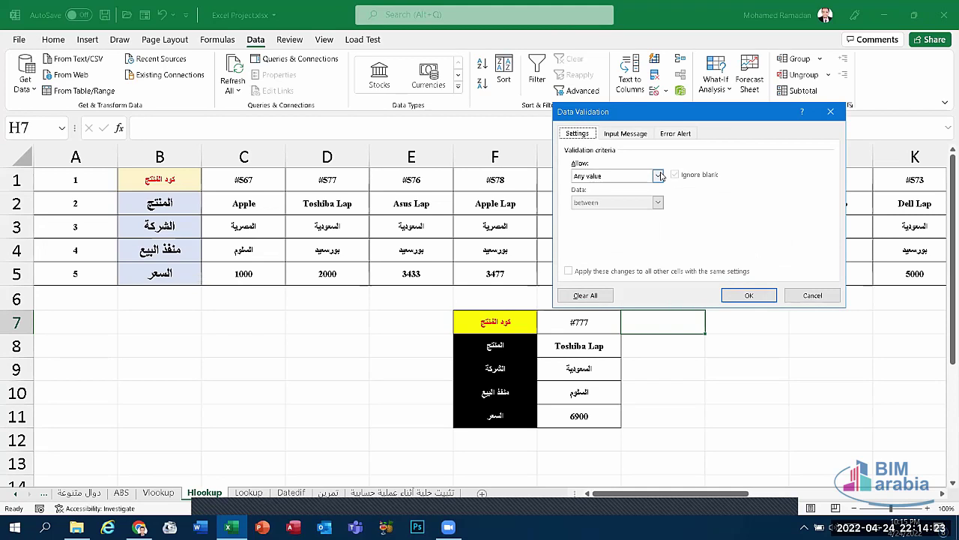
pyautogui.click(659, 175)
pyautogui.click(603, 210)
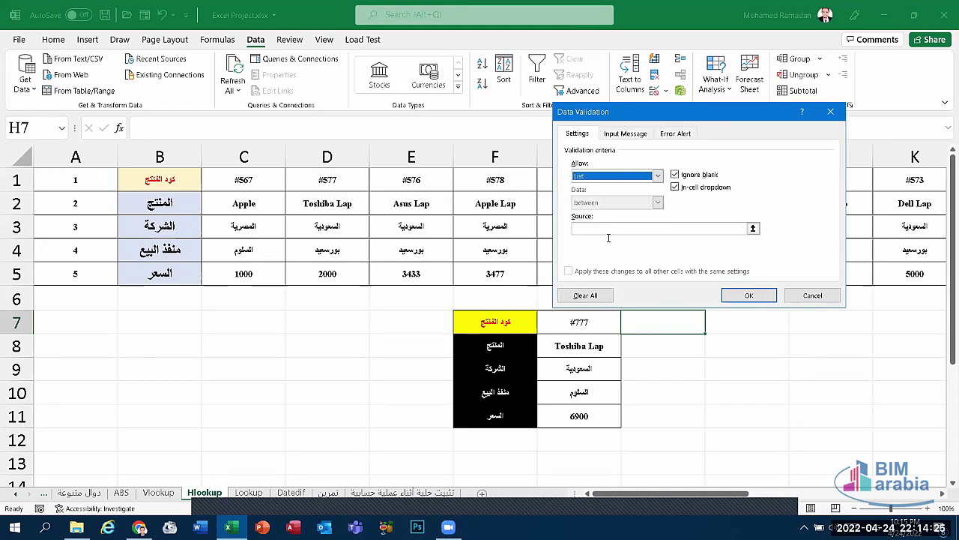
pyautogui.click(608, 229)
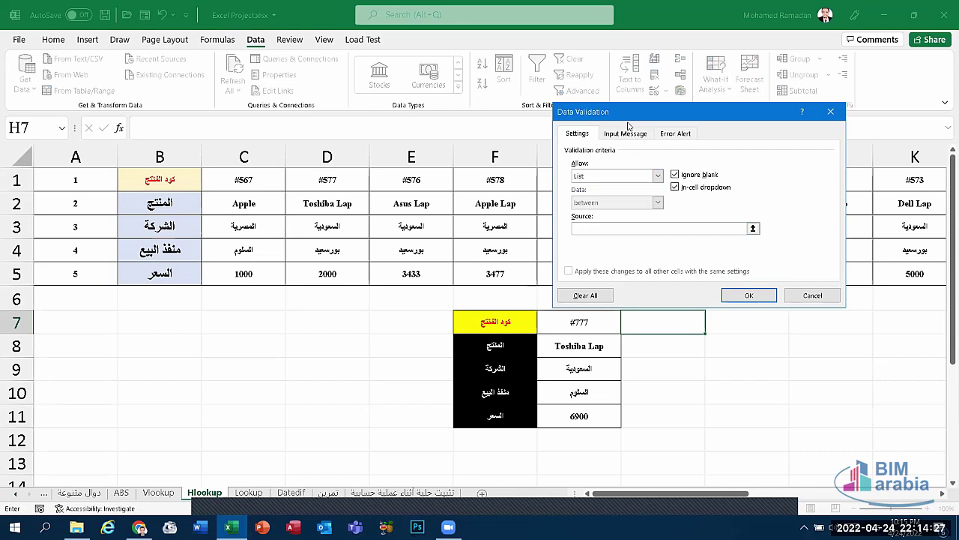
pyautogui.moveTo(629, 124); pyautogui.dragTo(609, 325)
pyautogui.moveTo(245, 180); pyautogui.dragTo(853, 183)
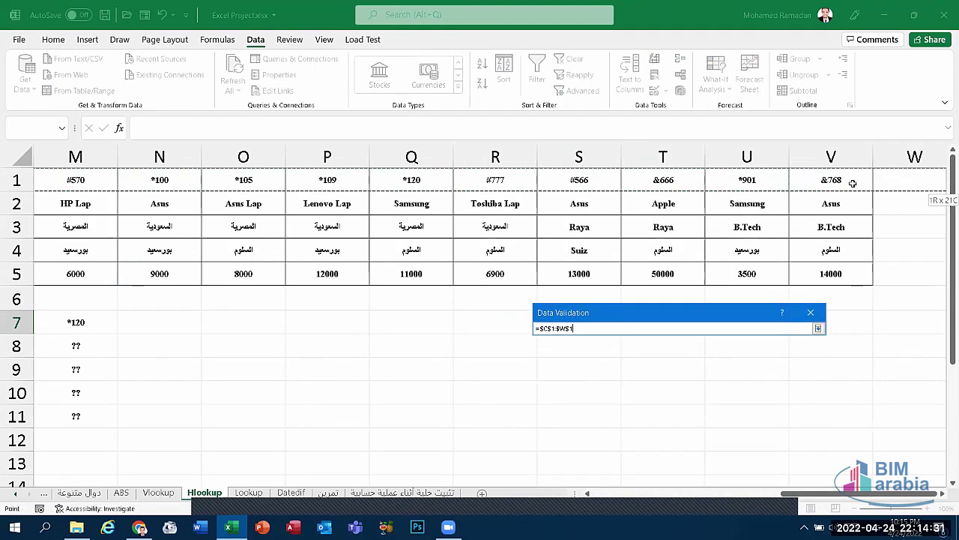
pyautogui.moveTo(853, 183); pyautogui.dragTo(824, 187)
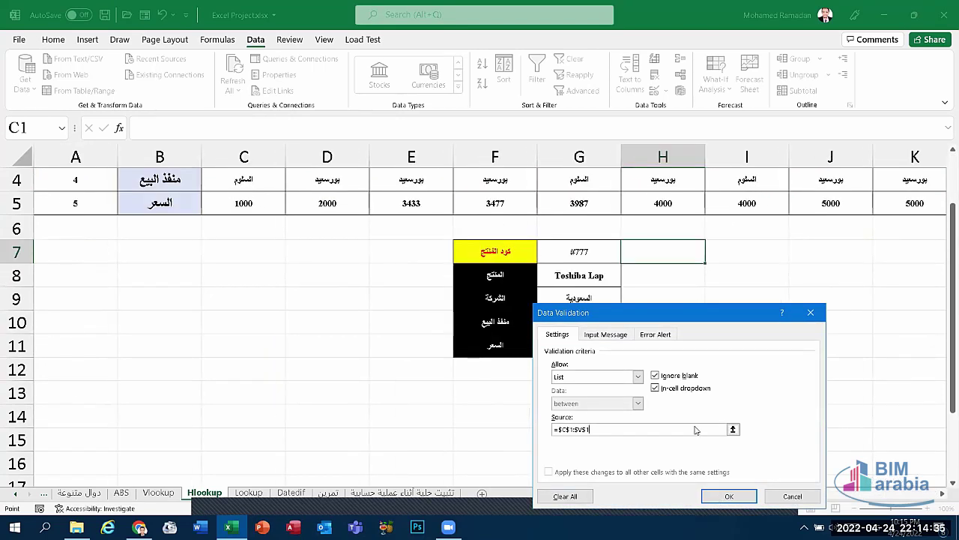
pyautogui.click(712, 498)
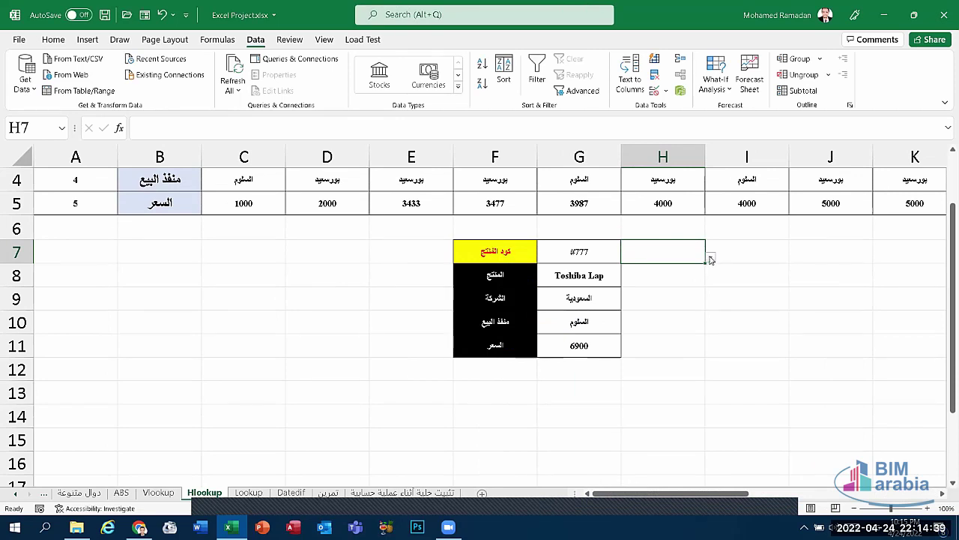
# Choose product code #576 from H7's dropdown and move to H8
pyautogui.click(710, 257)
pyautogui.click(675, 328)
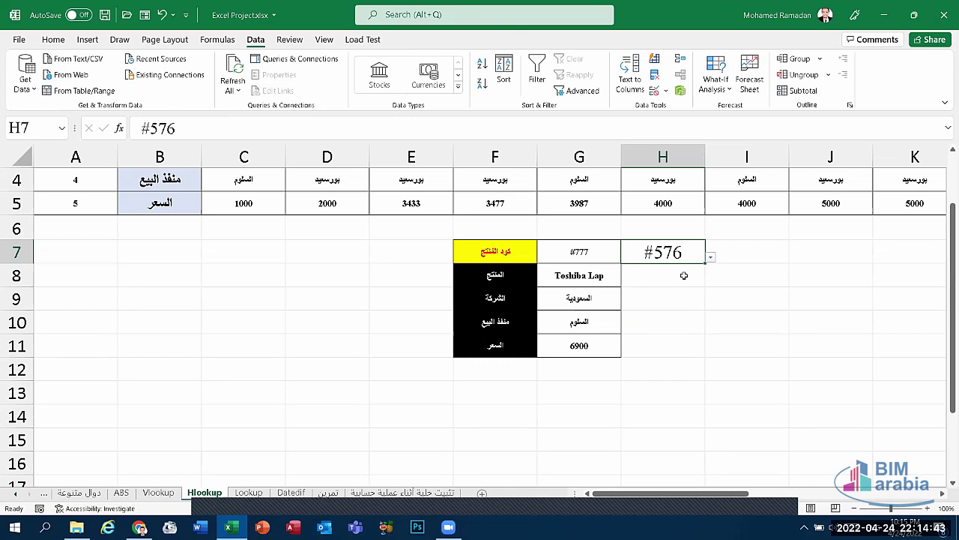
pyautogui.click(684, 275)
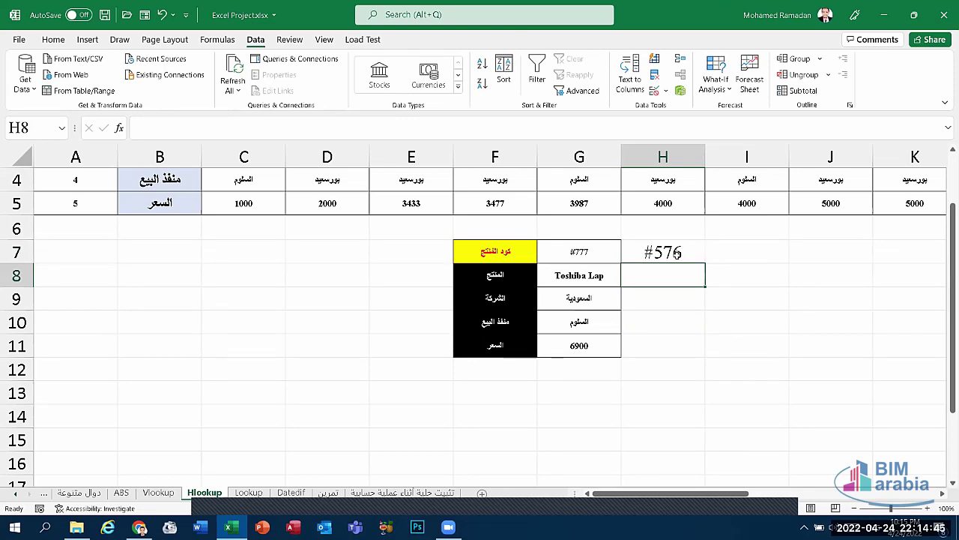
# Start H8's formula as =HLOOKUP($H$7, with the product-code cell locked
pyautogui.write('=')
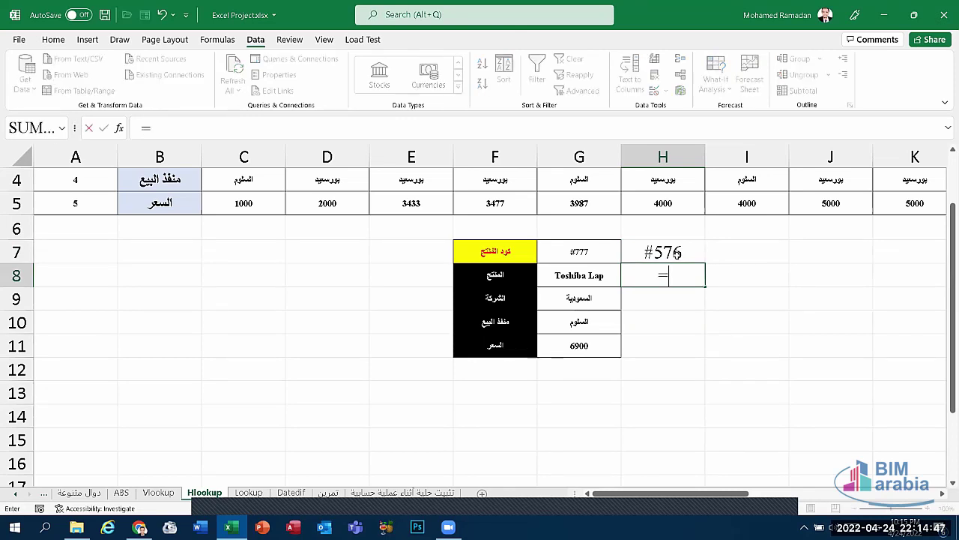
pyautogui.write('h')
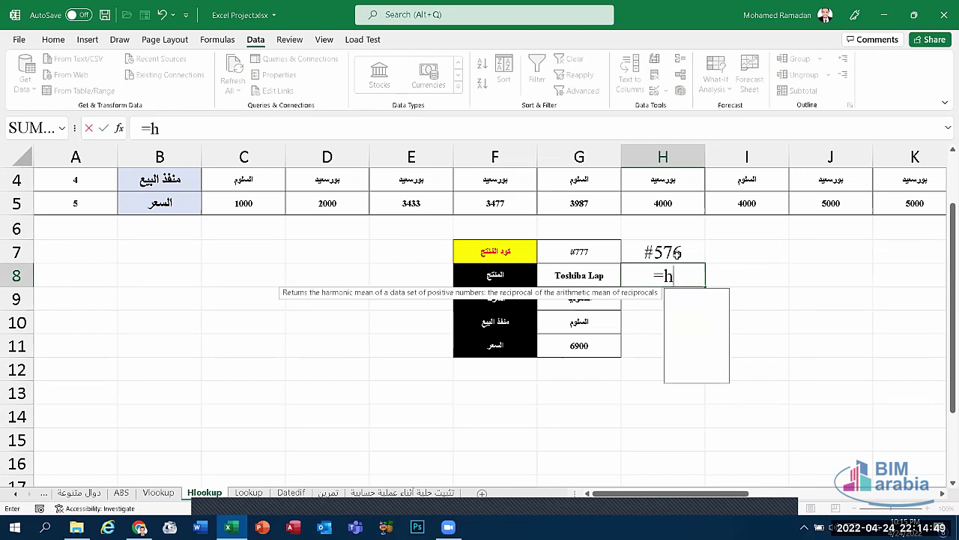
pyautogui.write('lookup')
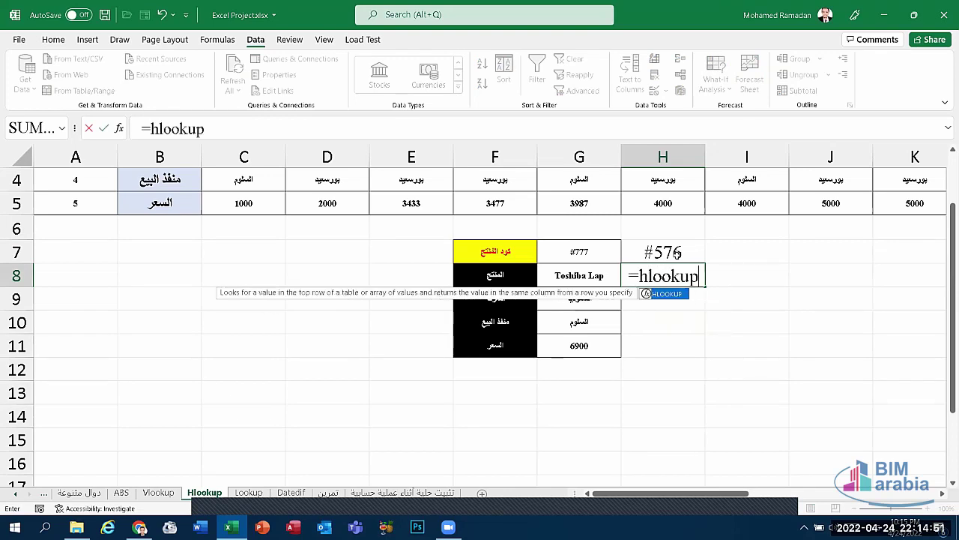
pyautogui.doubleClick(669, 293)
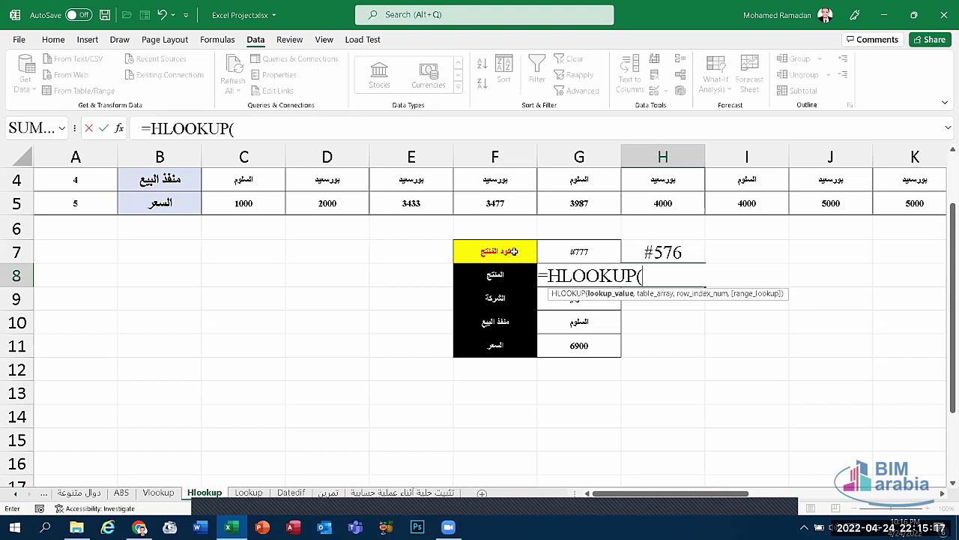
pyautogui.click(660, 255)
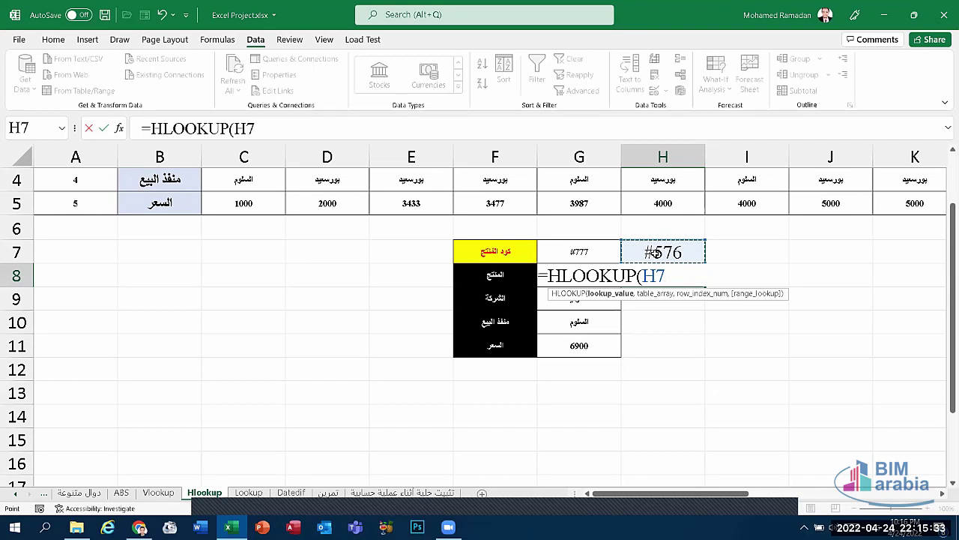
pyautogui.press('F4')
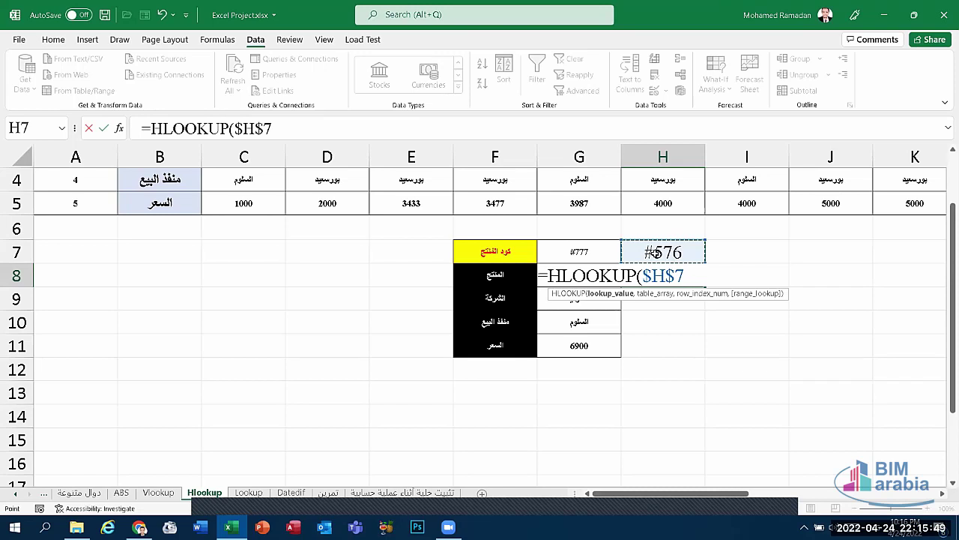
pyautogui.write(',')
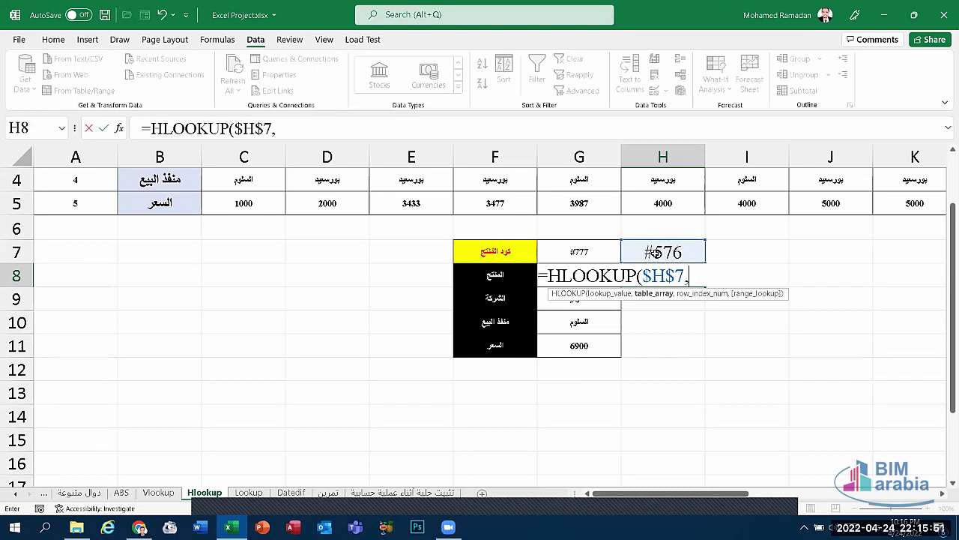
pyautogui.scroll(1, 635, 253)
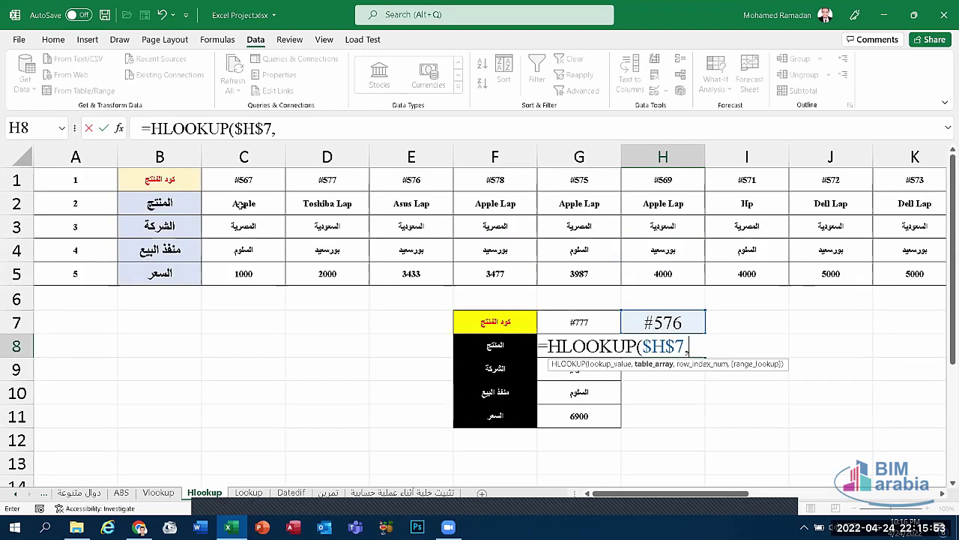
# Complete H8 as =HLOOKUP($H$7,$C$2:$V$5,A2,0), which returns #N/A for code #576
pyautogui.moveTo(242, 203)
pyautogui.mouseDown()
pyautogui.moveTo(348, 261)
pyautogui.moveTo(825, 274)
pyautogui.mouseUp()
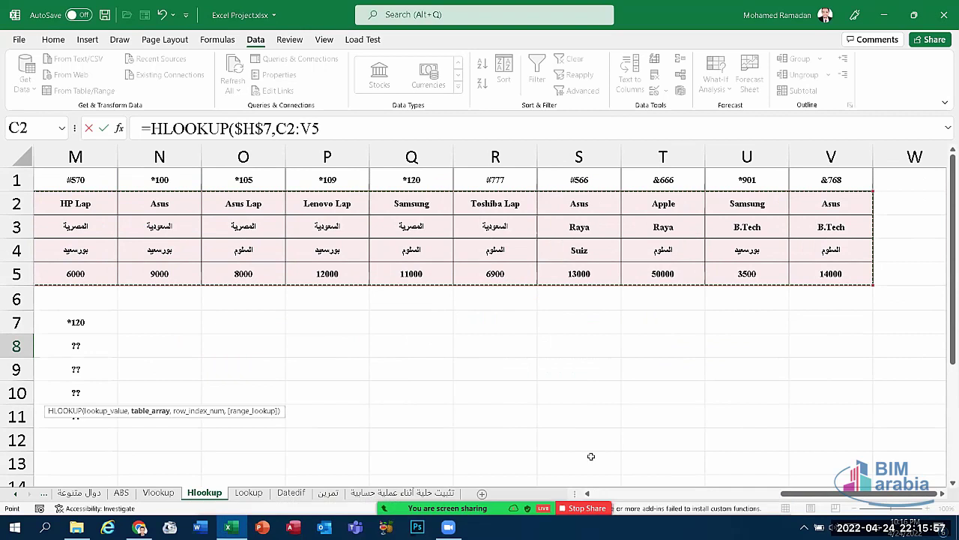
pyautogui.moveTo(809, 498); pyautogui.dragTo(616, 496)
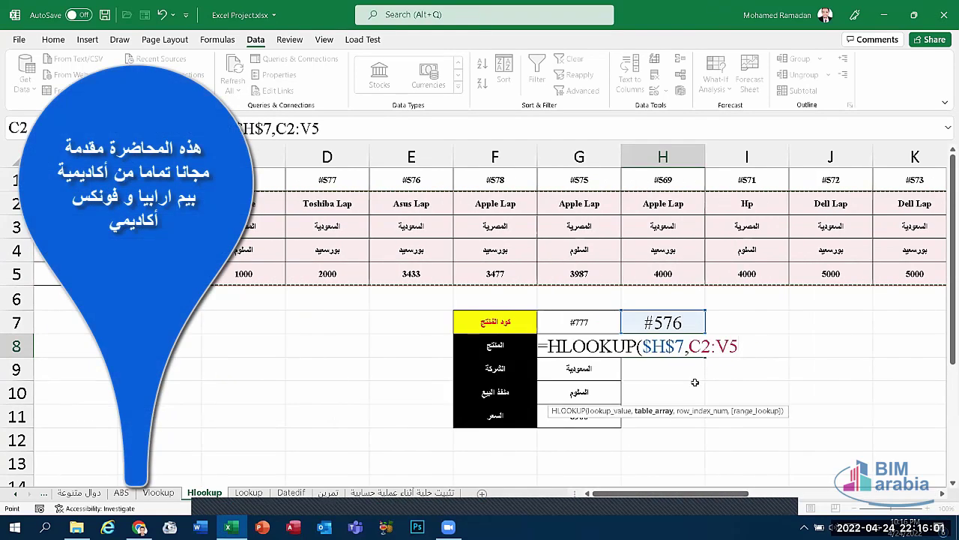
pyautogui.press('F4')
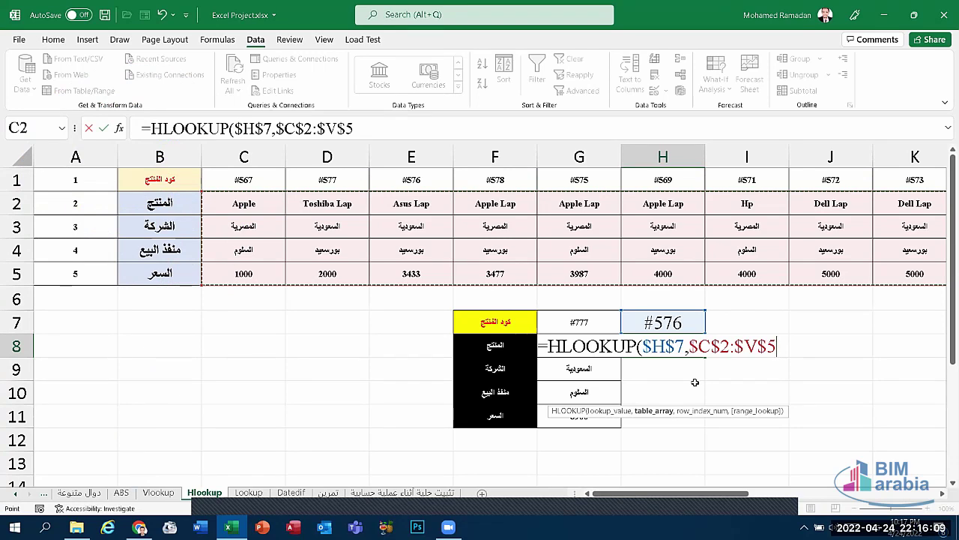
pyautogui.write(',')
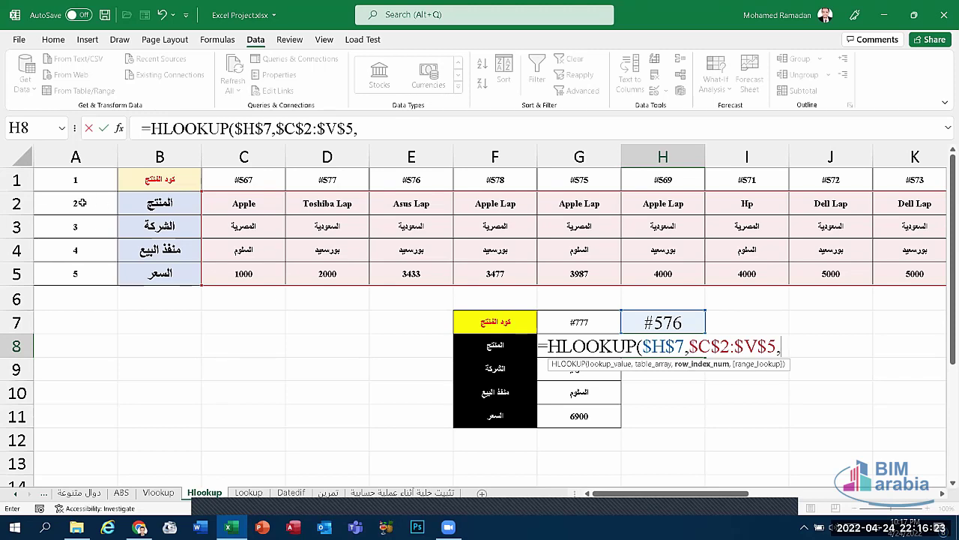
pyautogui.click(81, 202)
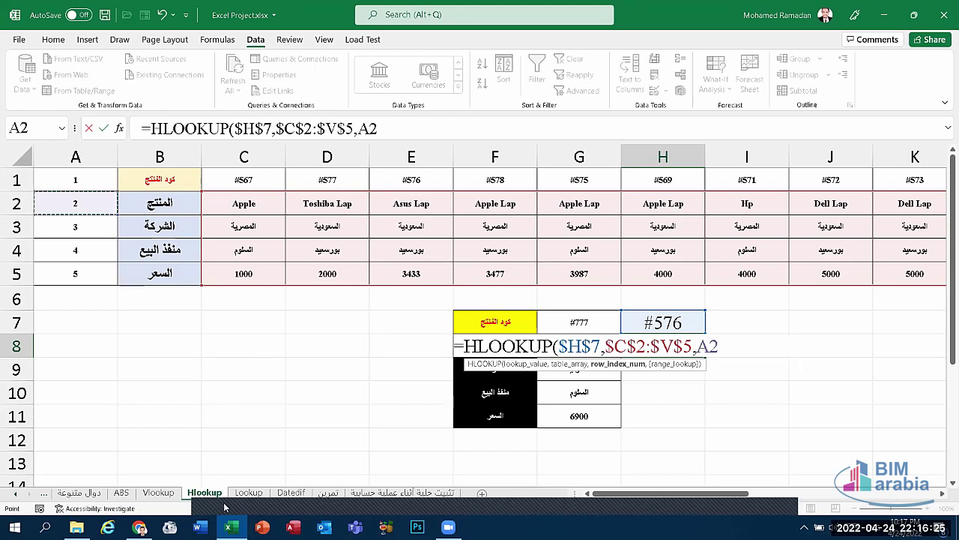
pyautogui.write(',')
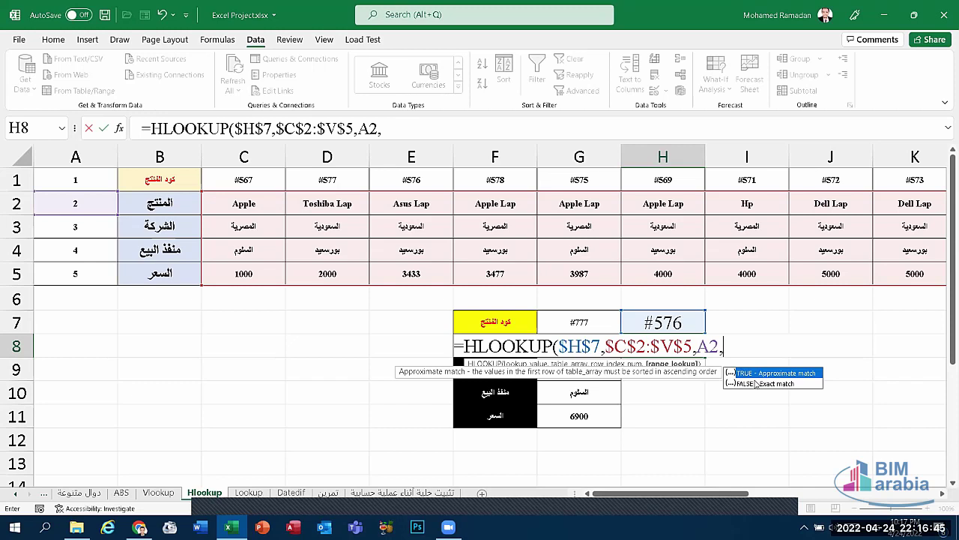
pyautogui.write('0')
pyautogui.write('0')
pyautogui.press('BackSpace')
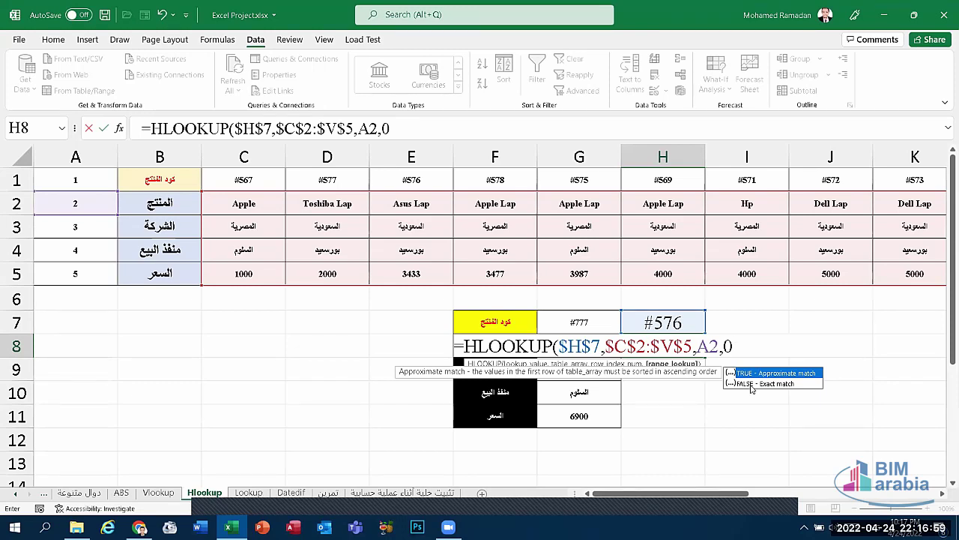
pyautogui.press('Return')
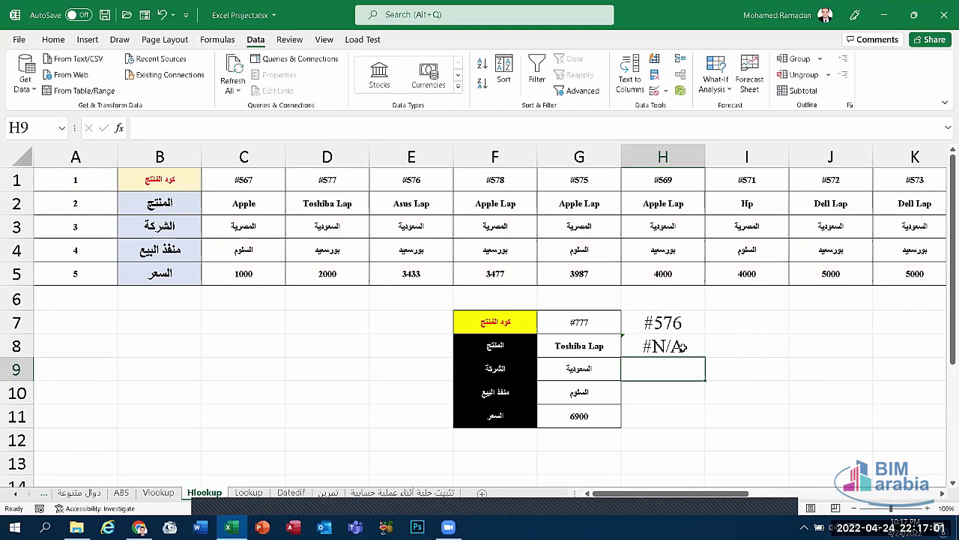
pyautogui.click(680, 347)
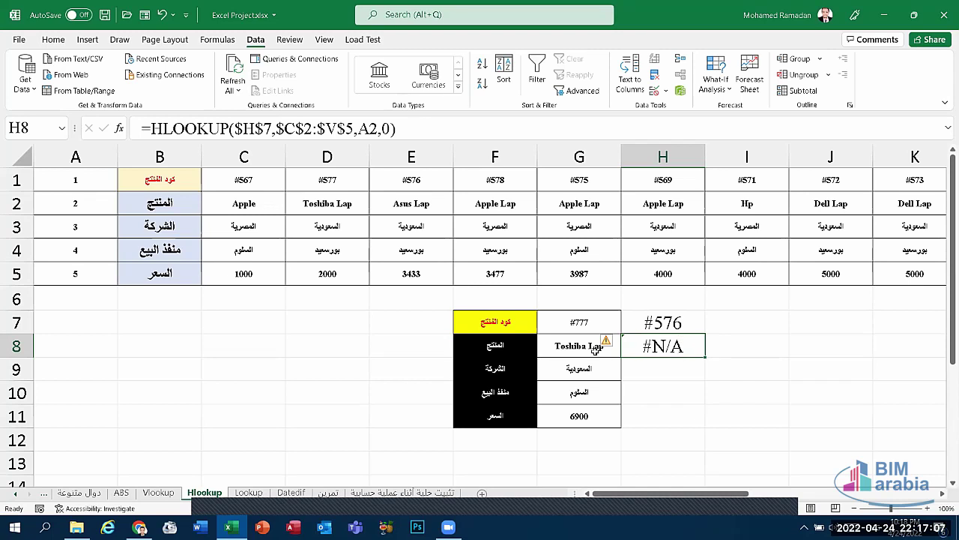
pyautogui.click(594, 349)
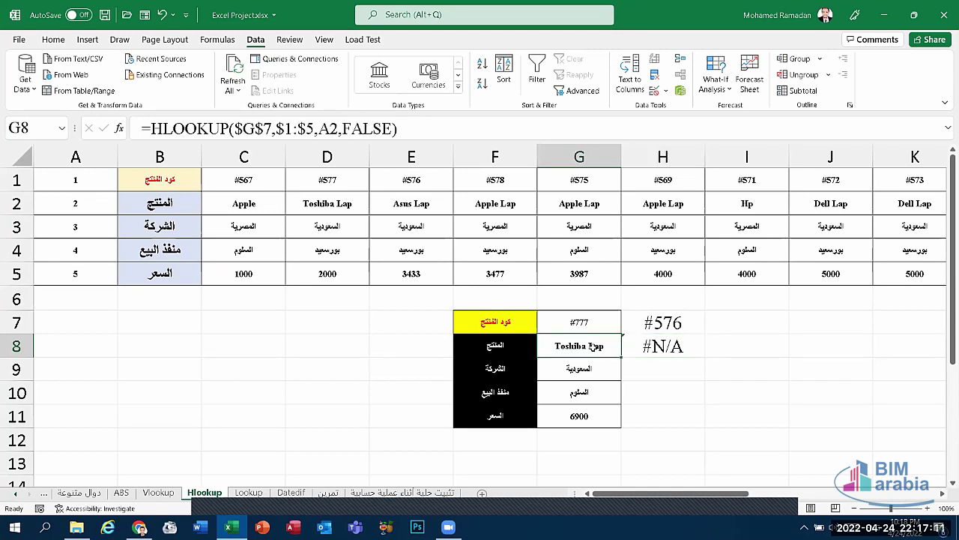
pyautogui.doubleClick(592, 346)
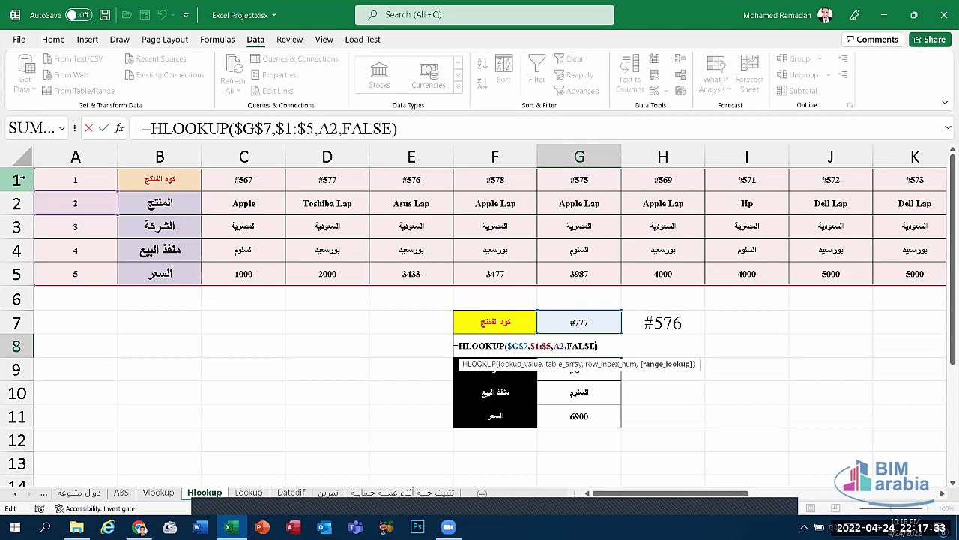
pyautogui.moveTo(19, 180); pyautogui.dragTo(20, 274)
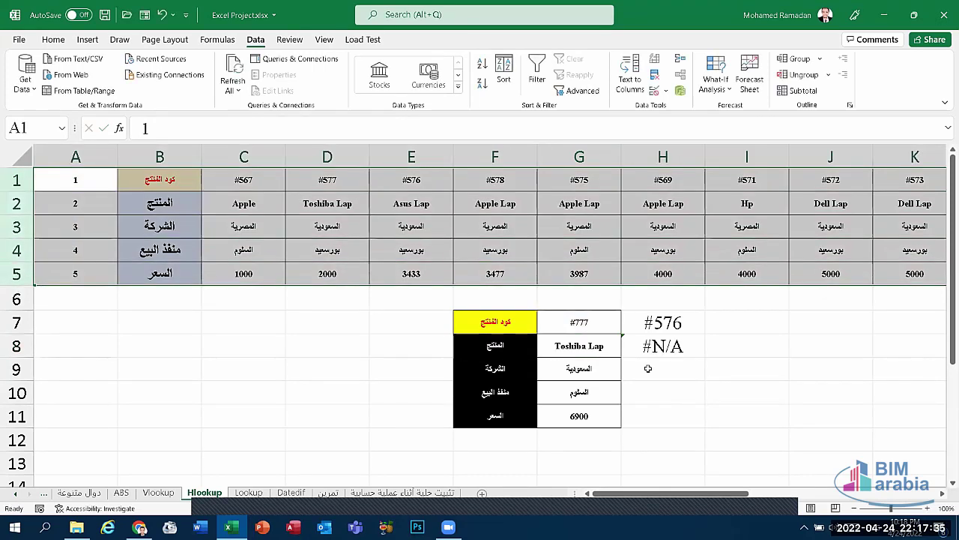
pyautogui.click(567, 344)
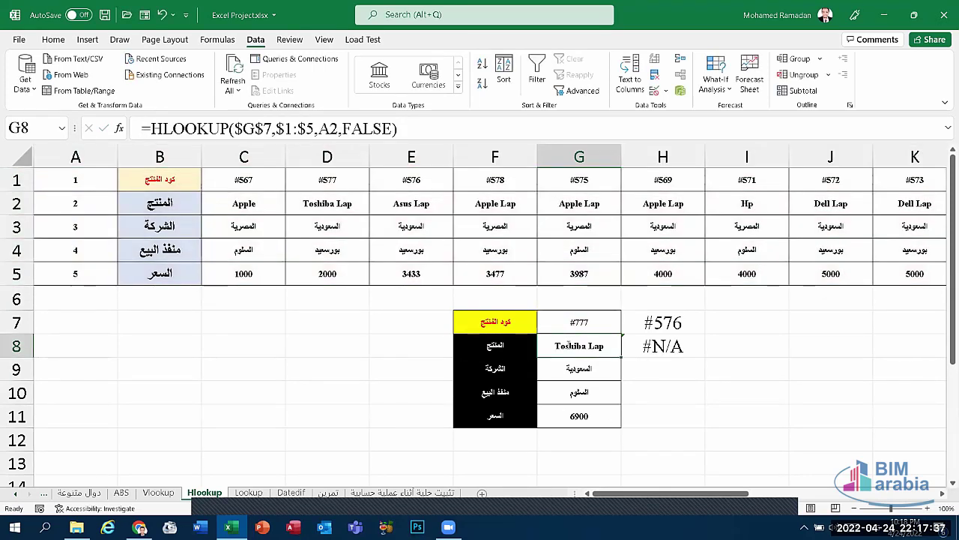
pyautogui.doubleClick(568, 344)
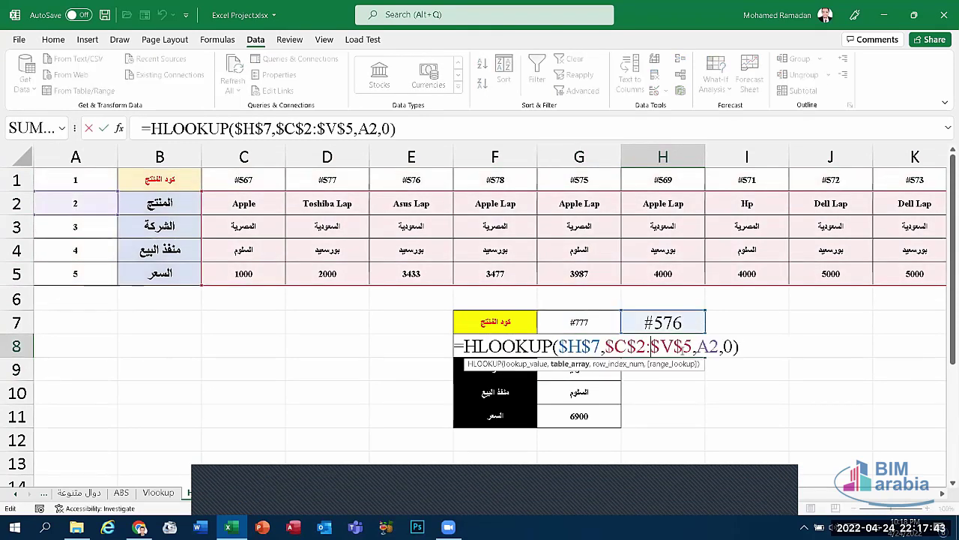
# Replace H8's table range $C$2:$V$5 with whole rows $1:$5, so it returns Asus Lap
pyautogui.press('BackSpace')
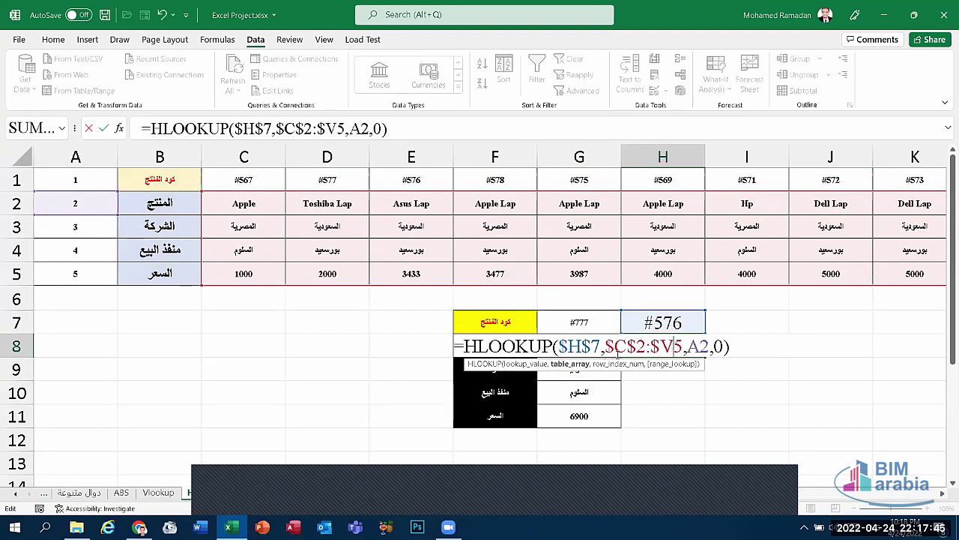
pyautogui.click(659, 346)
pyautogui.press('BackSpace')
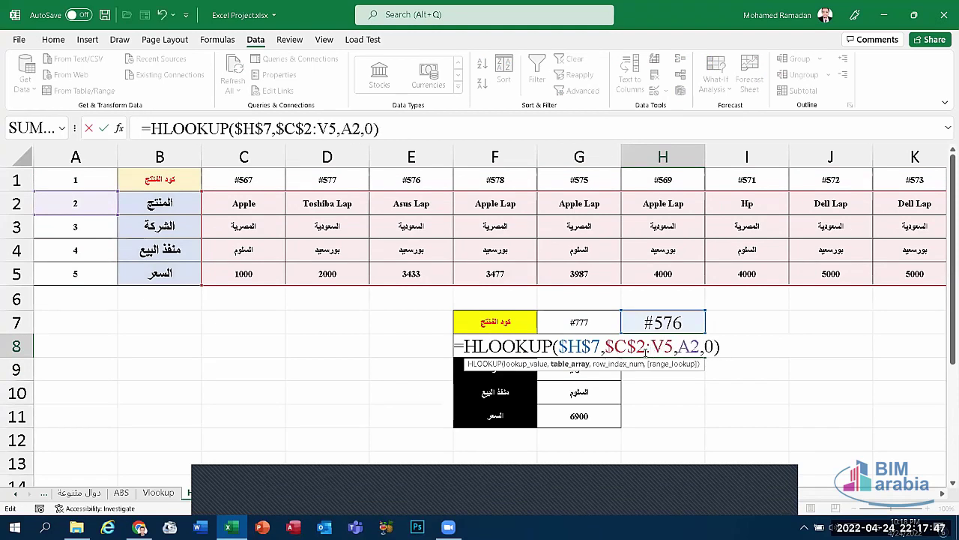
pyautogui.click(638, 346)
pyautogui.press('BackSpace')
pyautogui.press('Left')
pyautogui.press('BackSpace')
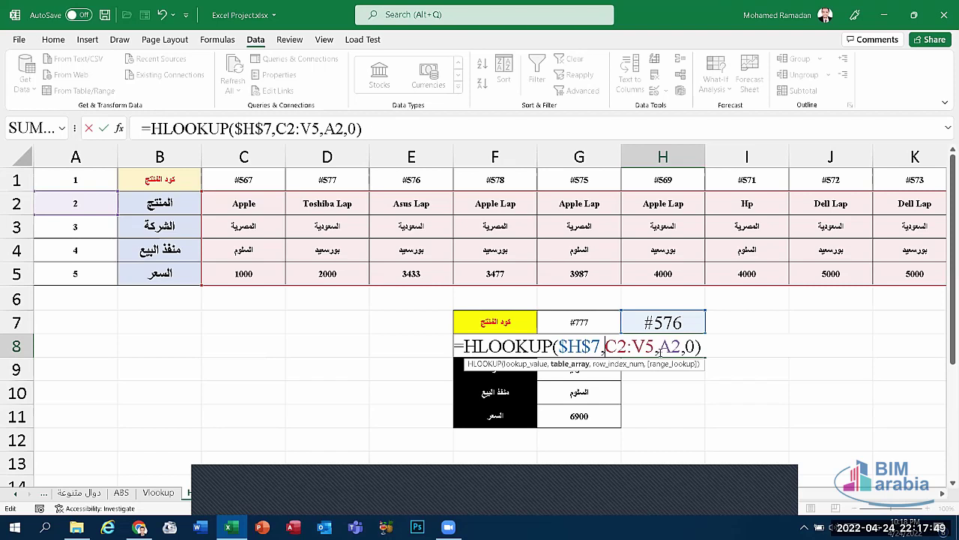
pyautogui.moveTo(655, 346); pyautogui.dragTo(605, 346)
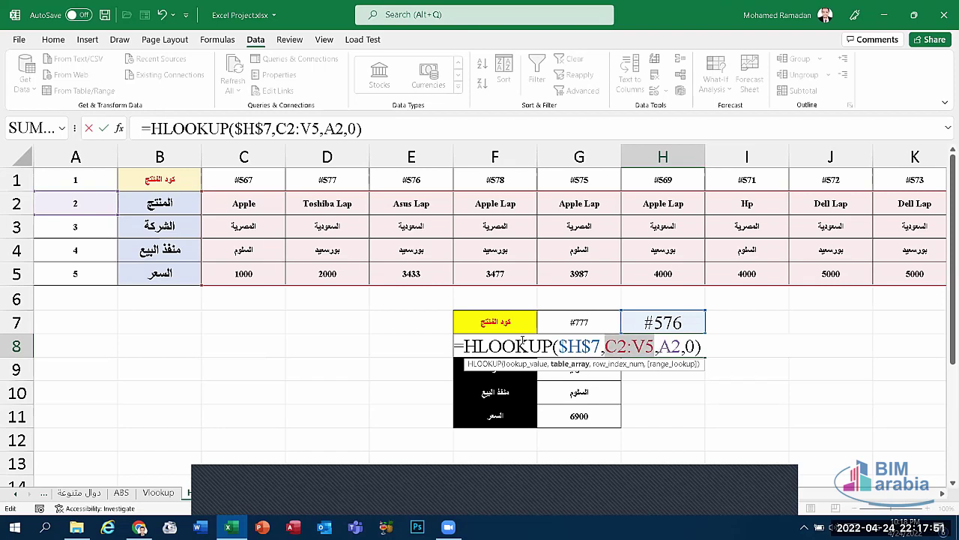
pyautogui.moveTo(15, 180)
pyautogui.mouseDown()
pyautogui.moveTo(6, 261)
pyautogui.moveTo(15, 273)
pyautogui.mouseUp()
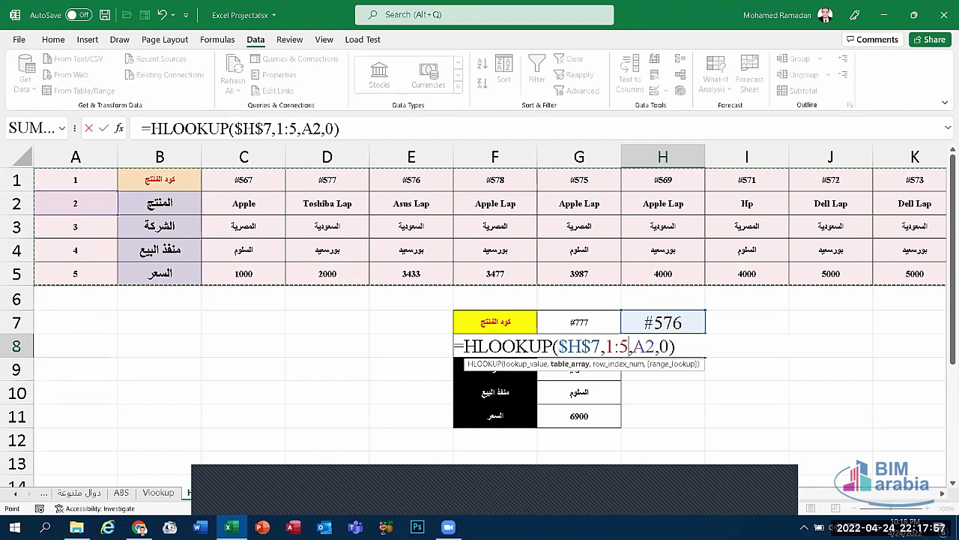
pyautogui.press('F4')
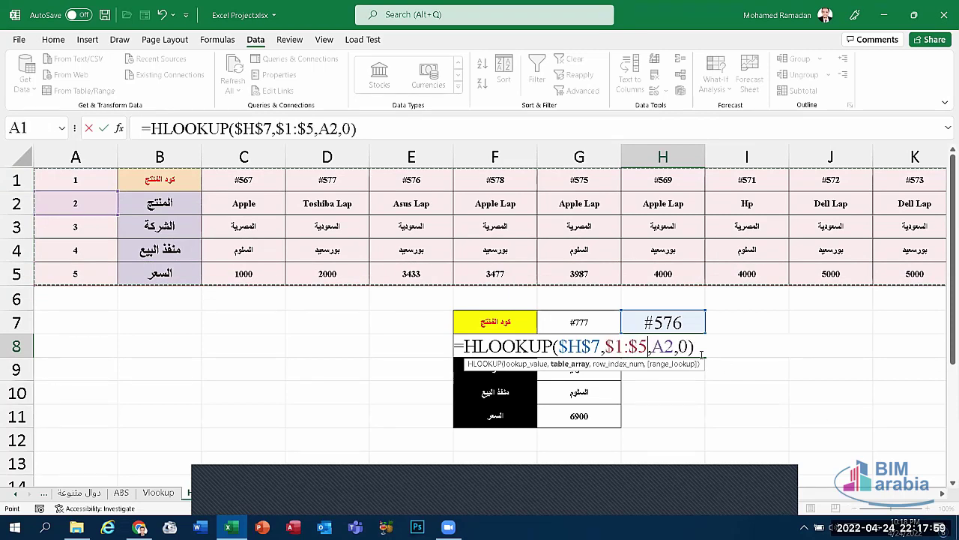
pyautogui.press('Return')
pyautogui.click(682, 345)
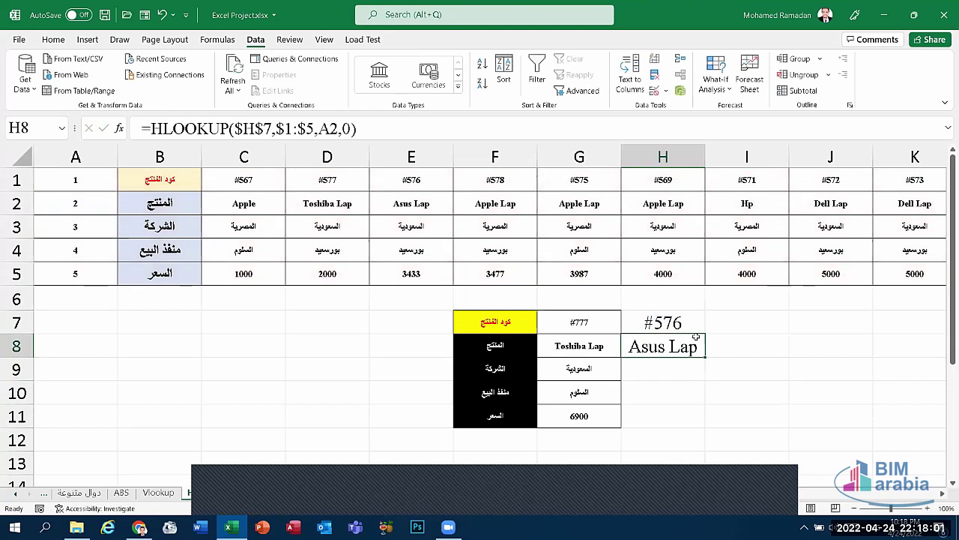
# Copy H8's formula down to H11 and choose product code #569 in H7's dropdown
pyautogui.moveTo(705, 357); pyautogui.dragTo(699, 424)
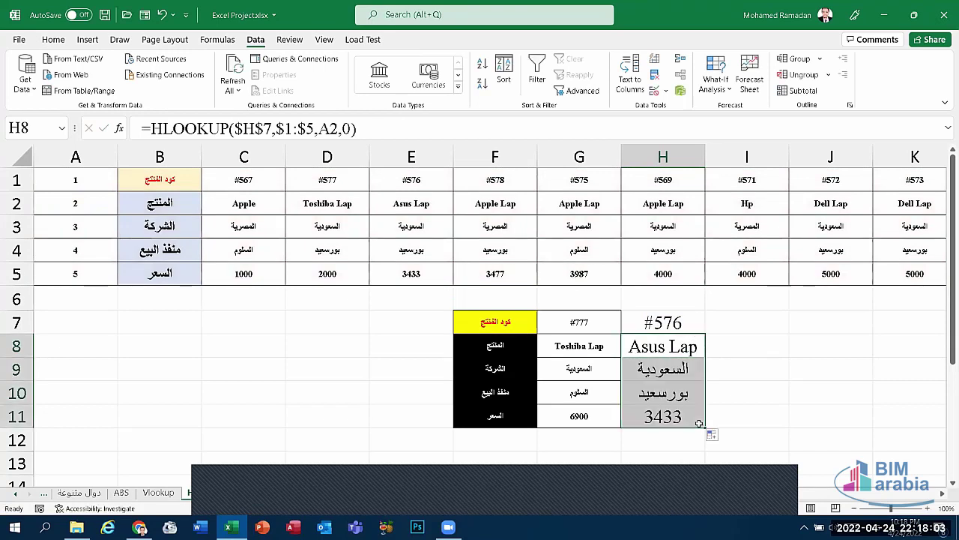
pyautogui.click(686, 393)
pyautogui.click(697, 324)
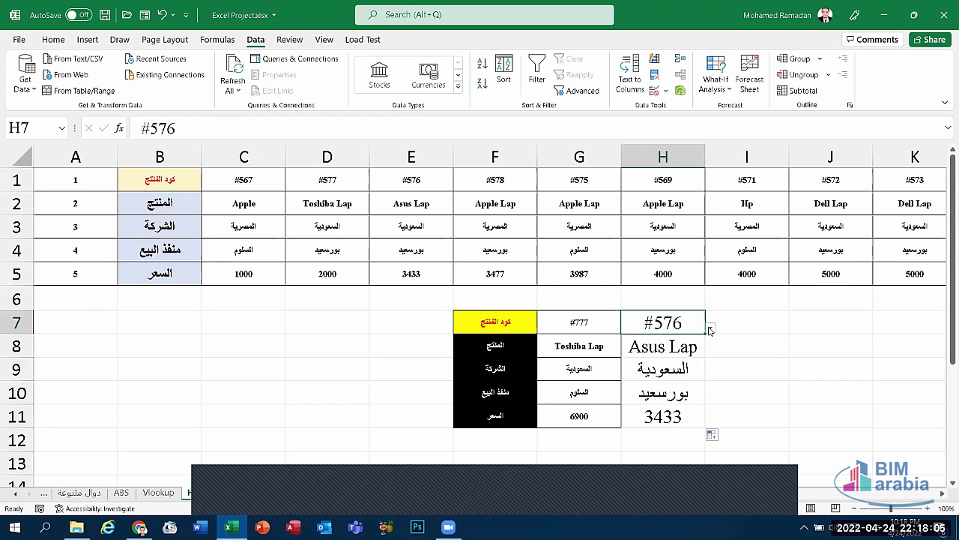
pyautogui.click(710, 327)
pyautogui.click(679, 385)
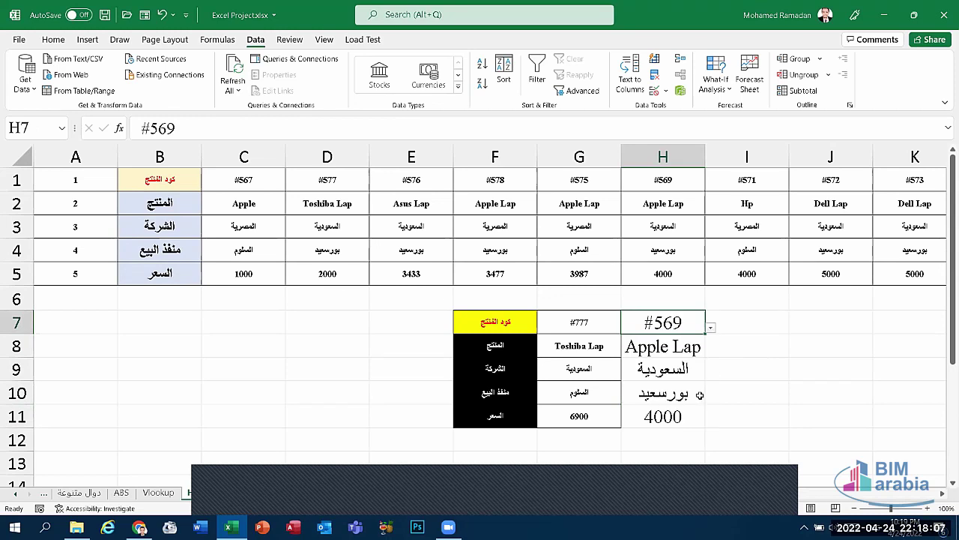
# Inspect H8's formula showing Apple Lap, then select H7 through H13
pyautogui.click(676, 346)
pyautogui.doubleClick(676, 346)
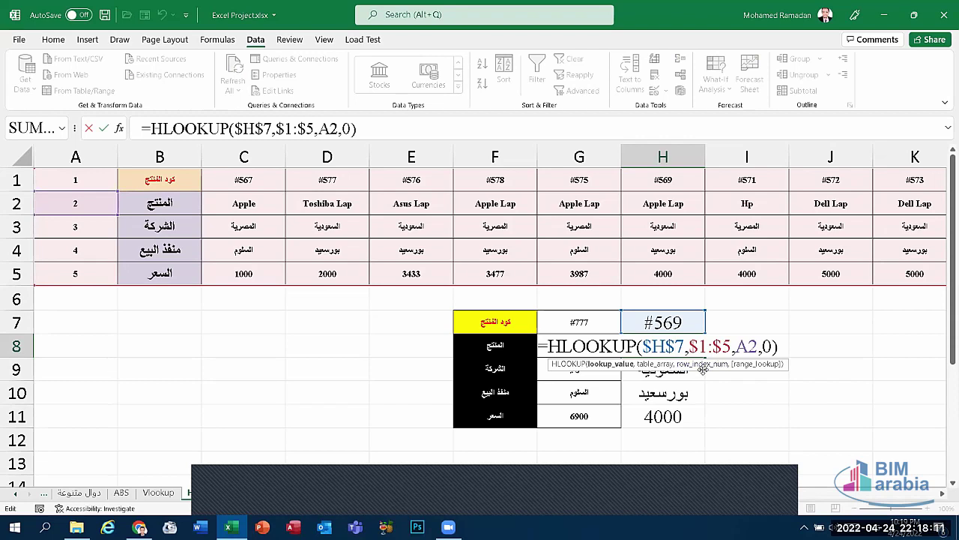
pyautogui.press('Return')
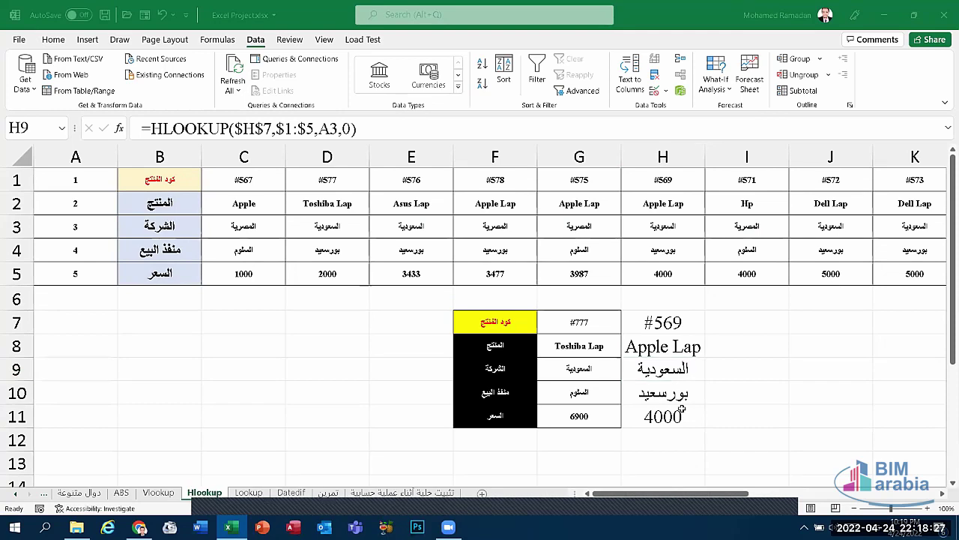
pyautogui.moveTo(671, 461); pyautogui.dragTo(667, 322)
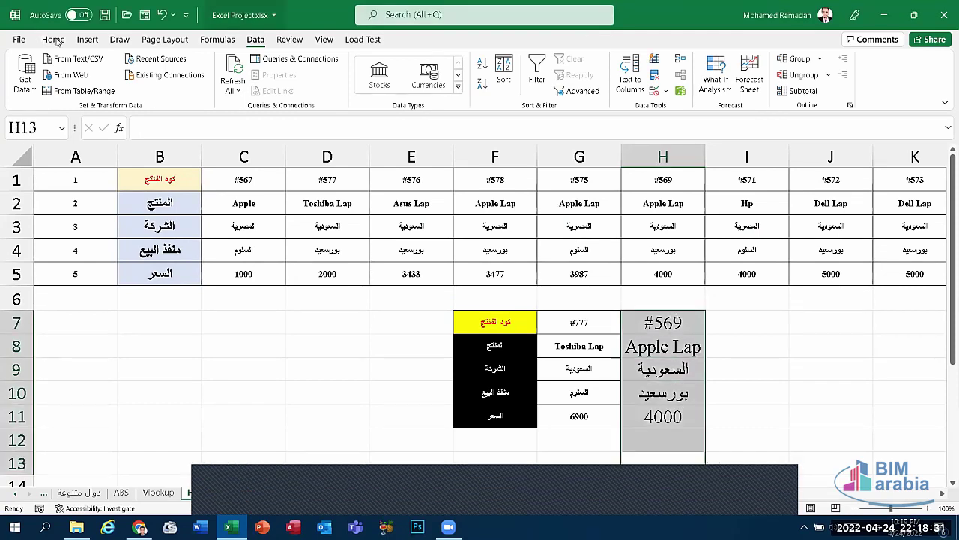
# Apply Home > Clear > Clear All to H7:H13, leaving the cells blank
pyautogui.hotkey('alt', 'h')
pyautogui.click(793, 90)
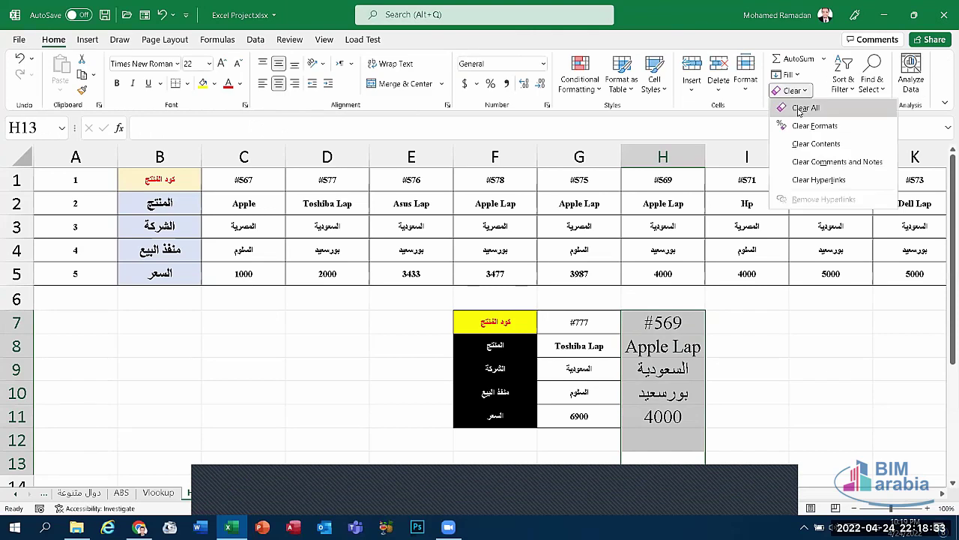
pyautogui.click(796, 109)
pyautogui.click(674, 323)
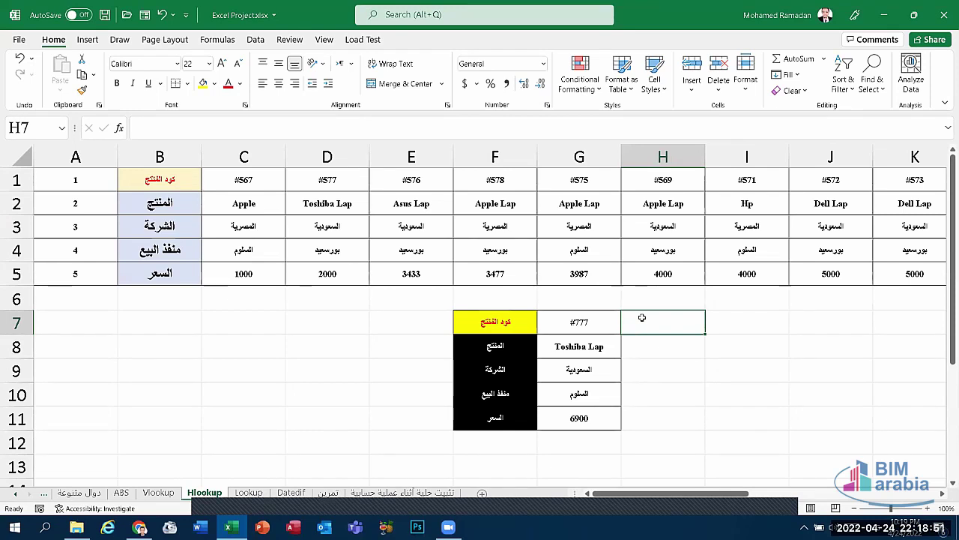
# Add List data validation to H7 with source $C$1:$V$1, the row 1 product codes
pyautogui.click(254, 41)
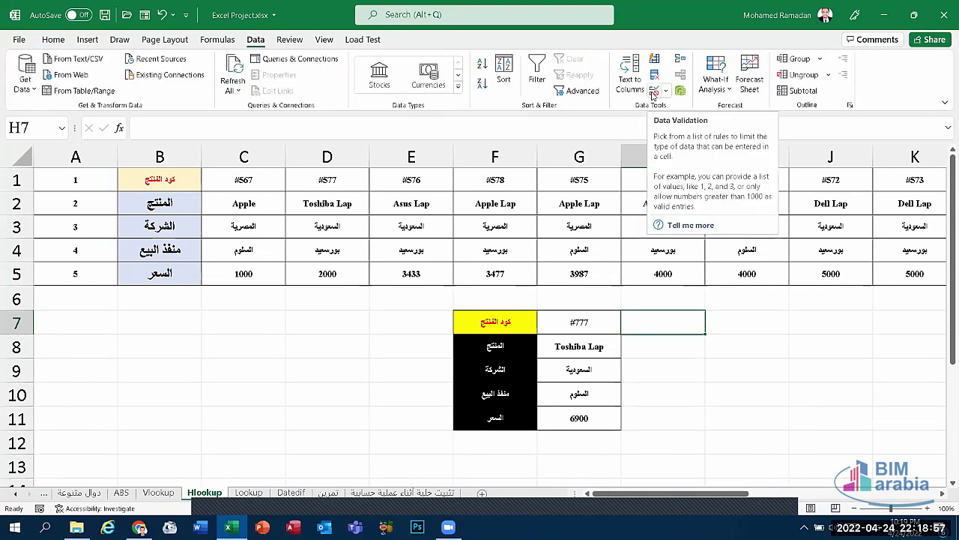
pyautogui.click(653, 91)
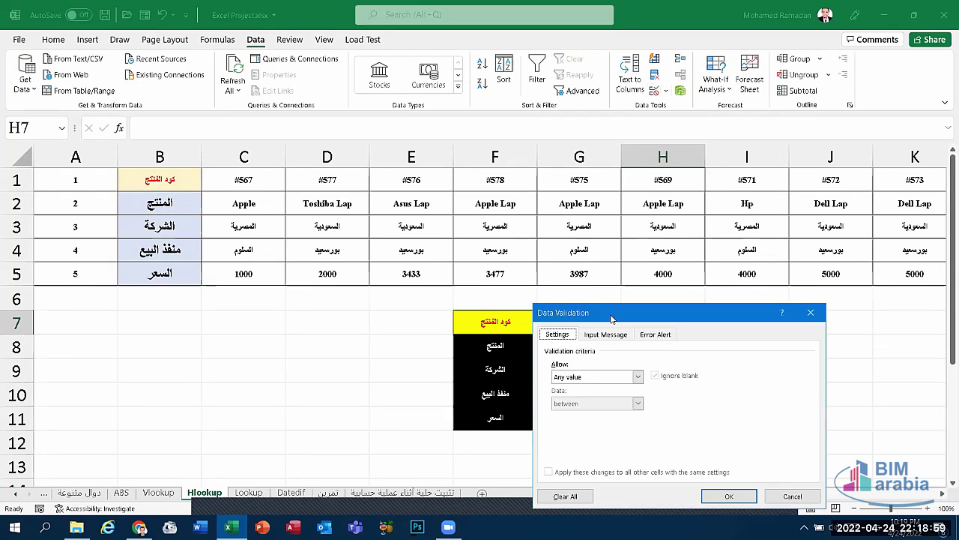
pyautogui.click(609, 260)
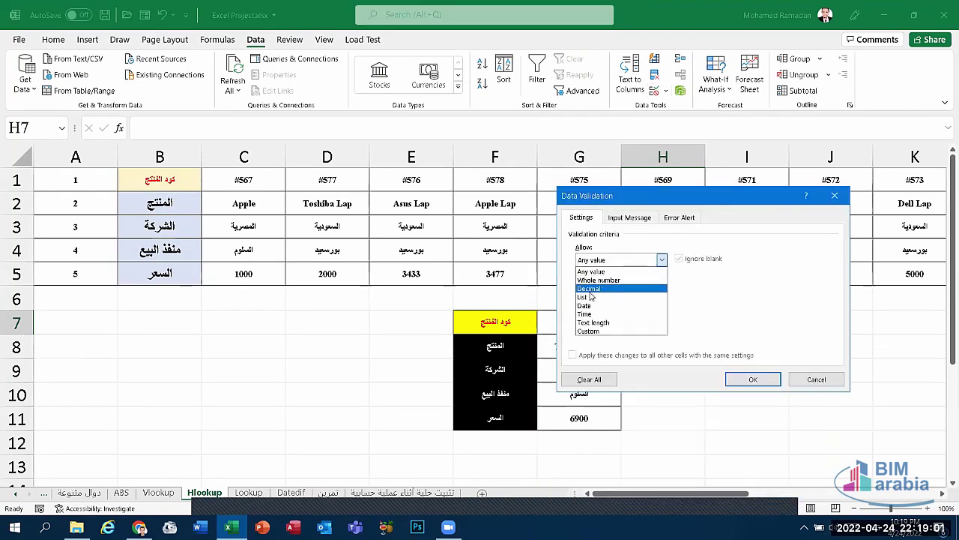
pyautogui.click(596, 296)
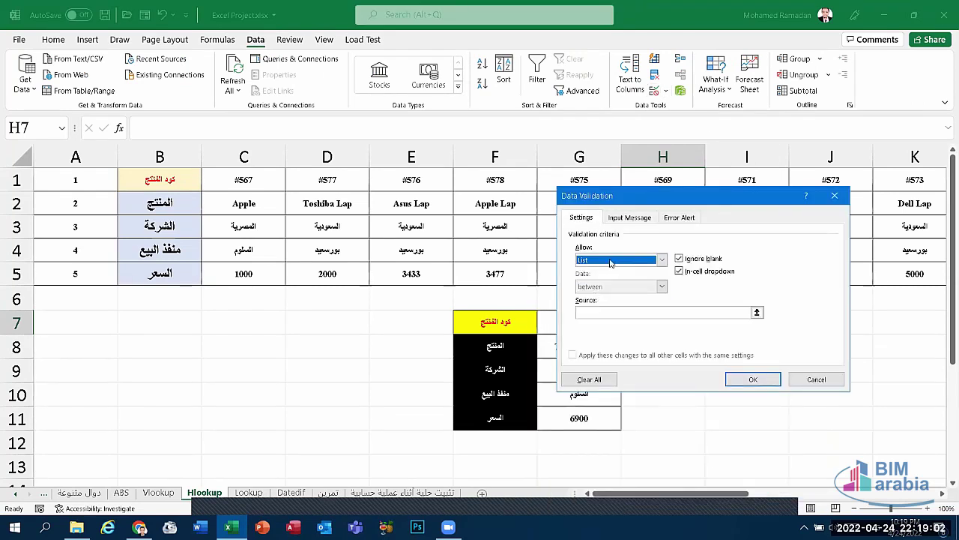
pyautogui.click(600, 314)
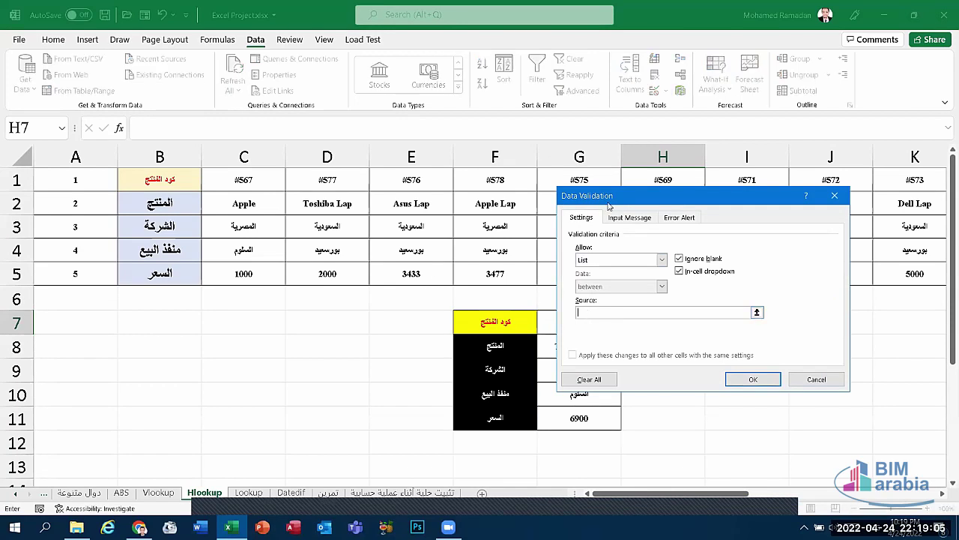
pyautogui.moveTo(637, 195); pyautogui.dragTo(586, 355)
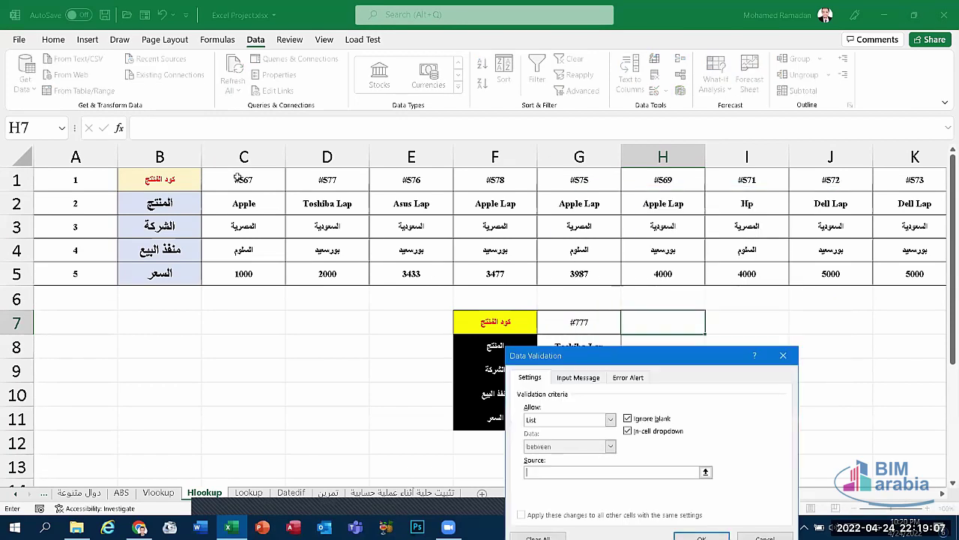
pyautogui.moveTo(238, 178); pyautogui.dragTo(929, 181)
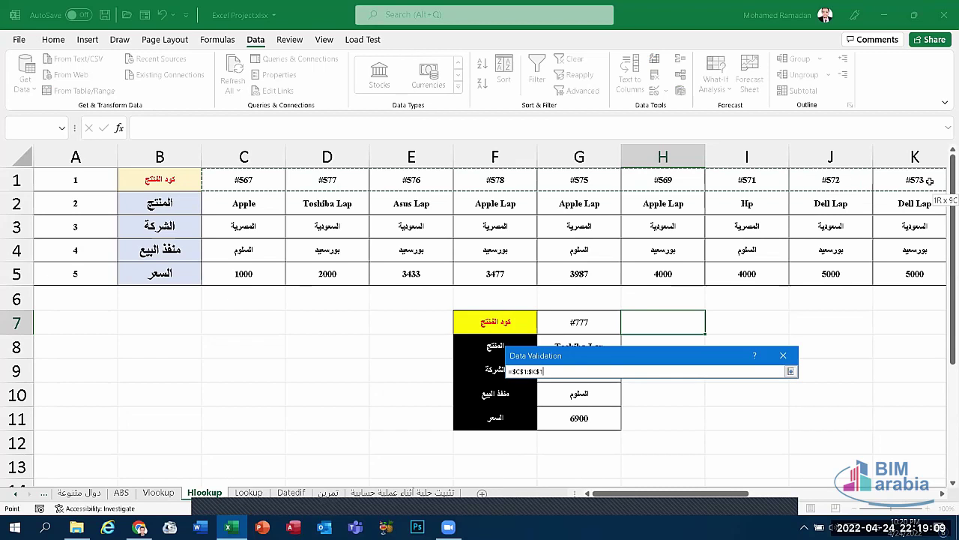
pyautogui.moveTo(930, 181); pyautogui.dragTo(819, 187)
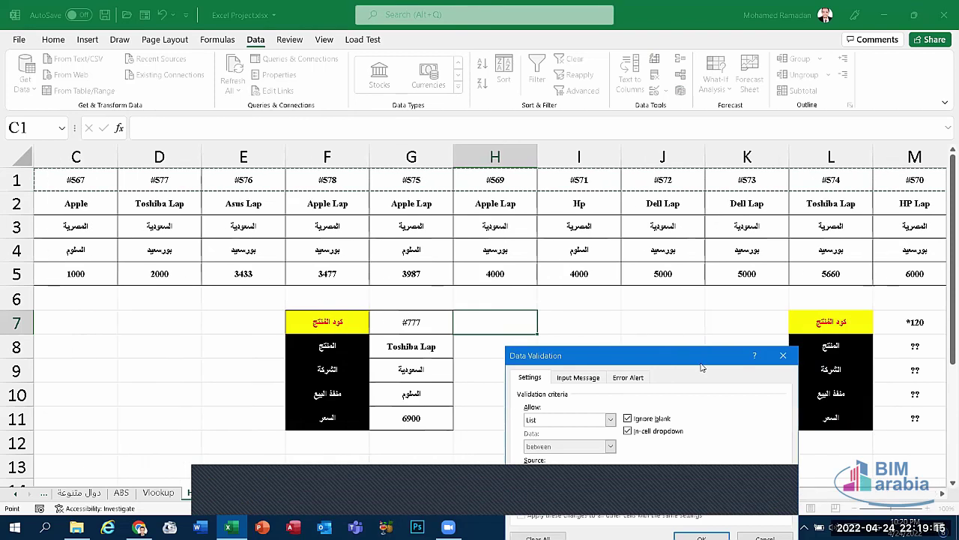
pyautogui.press('Return')
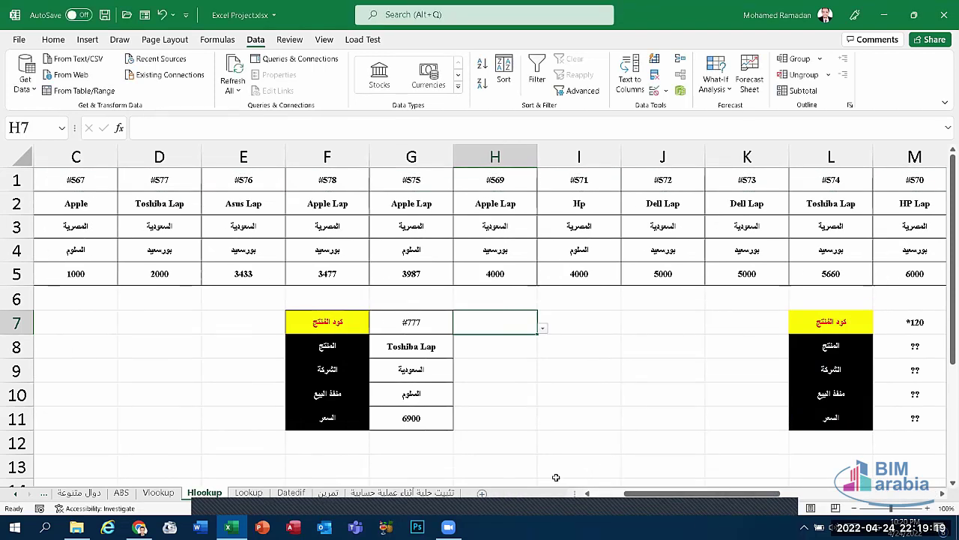
# Choose product code #576 from H7's dropdown
pyautogui.click(544, 329)
pyautogui.click(524, 384)
pyautogui.moveTo(667, 493); pyautogui.dragTo(634, 494)
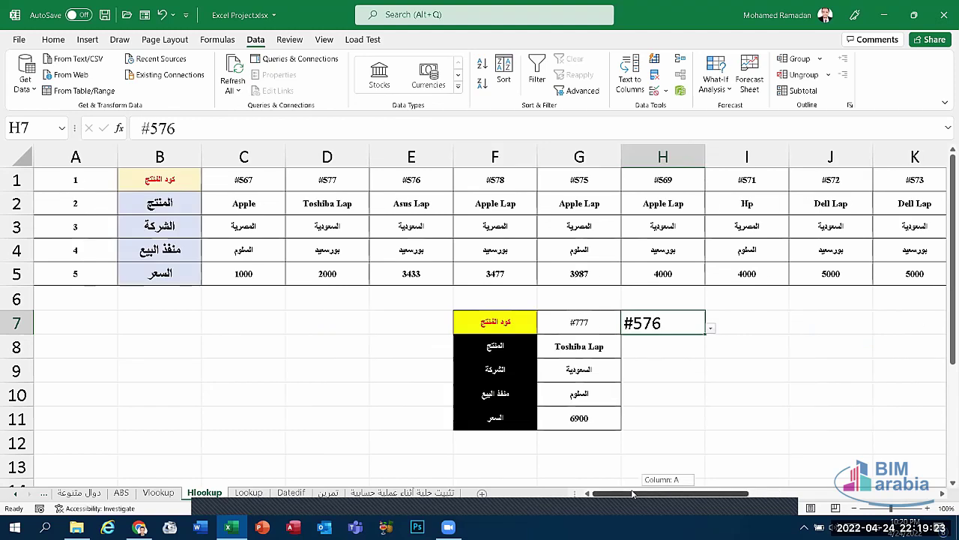
# Middle-align and centre H7:H12 and reduce the font size to 16
pyautogui.moveTo(664, 443); pyautogui.dragTo(663, 322)
pyautogui.click(53, 39)
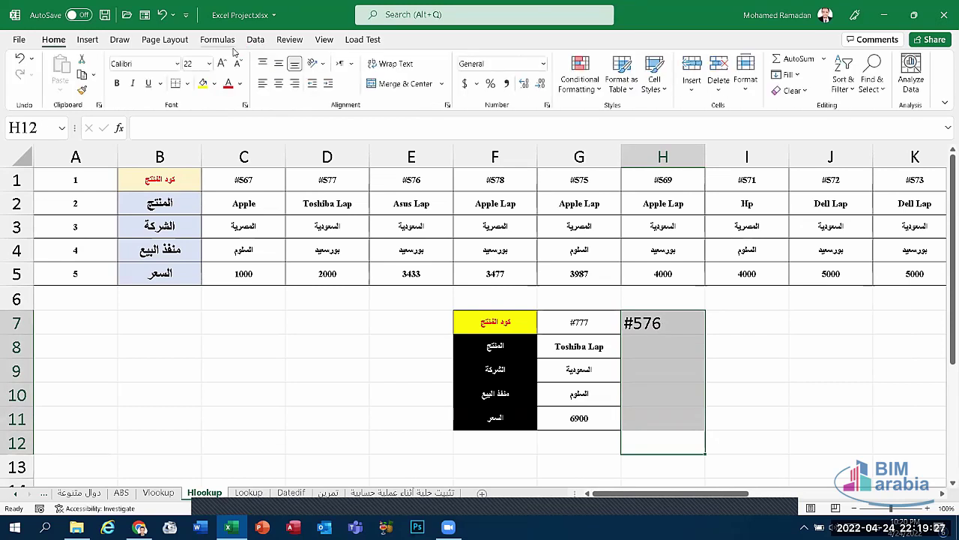
pyautogui.click(278, 63)
pyautogui.click(278, 83)
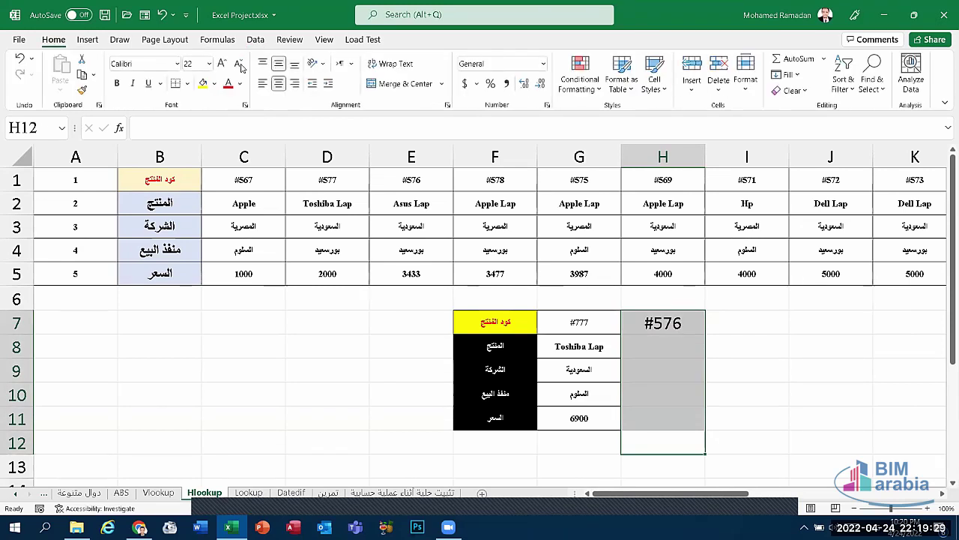
pyautogui.click(238, 63)
pyautogui.click(239, 63)
pyautogui.click(238, 63)
pyautogui.click(658, 347)
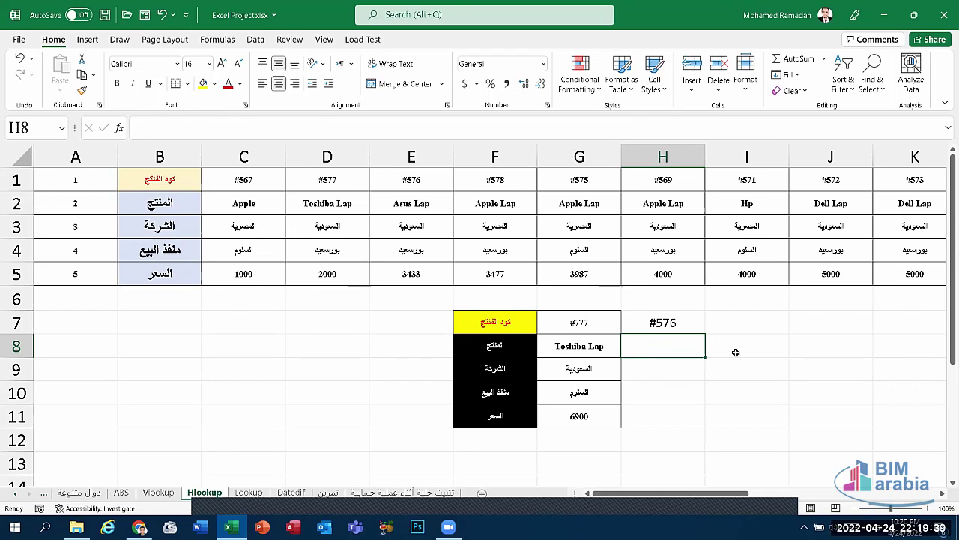
# Start H8's formula as =HLOOKUP with absolute lookup value $H$7
pyautogui.write('=h')
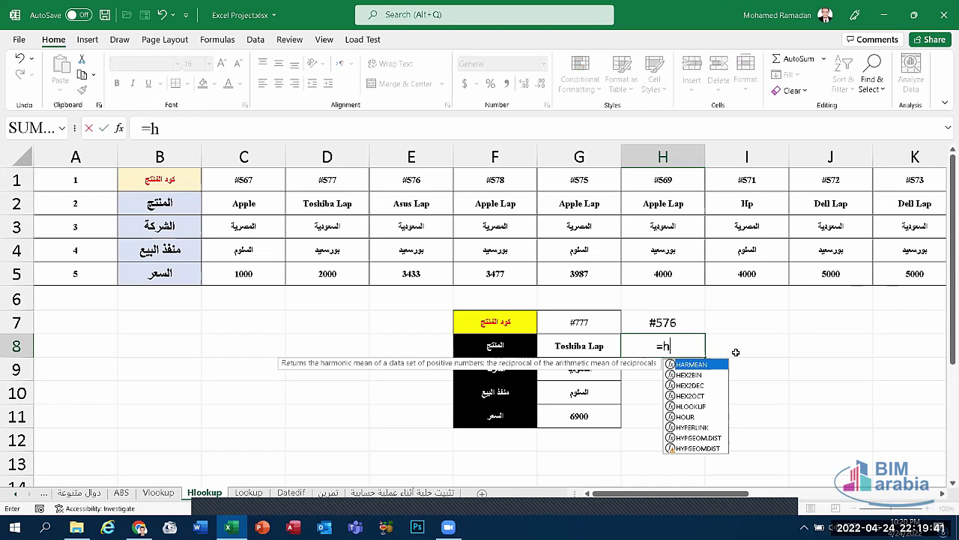
pyautogui.write('looku')
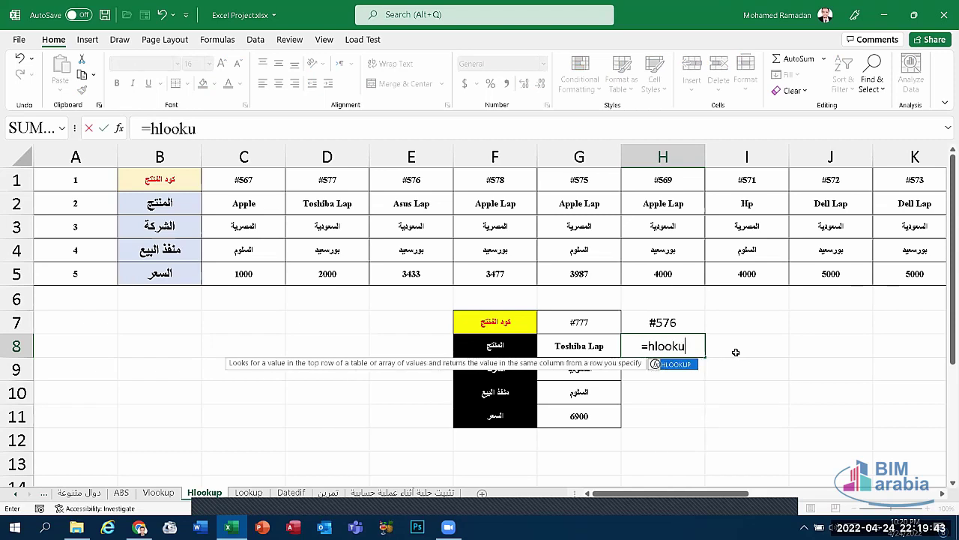
pyautogui.write('p')
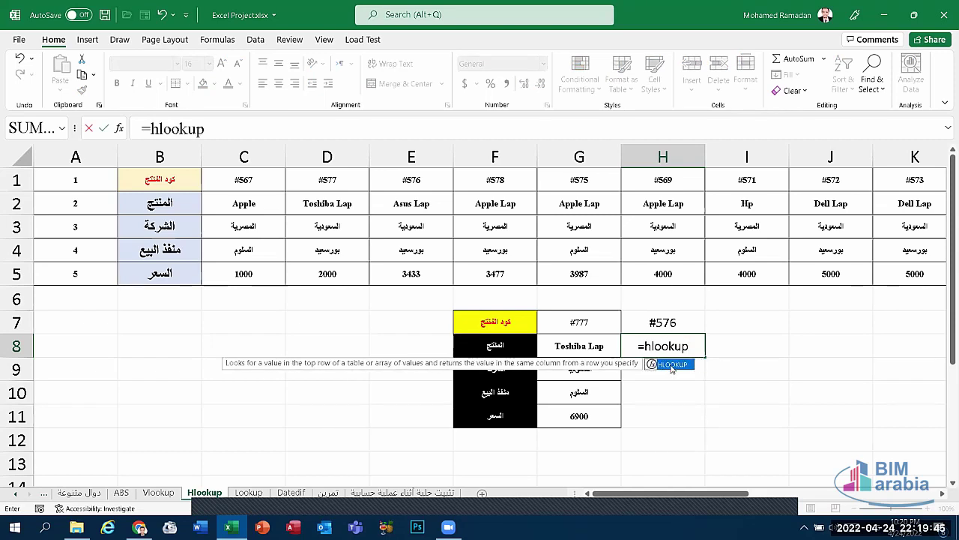
pyautogui.doubleClick(671, 365)
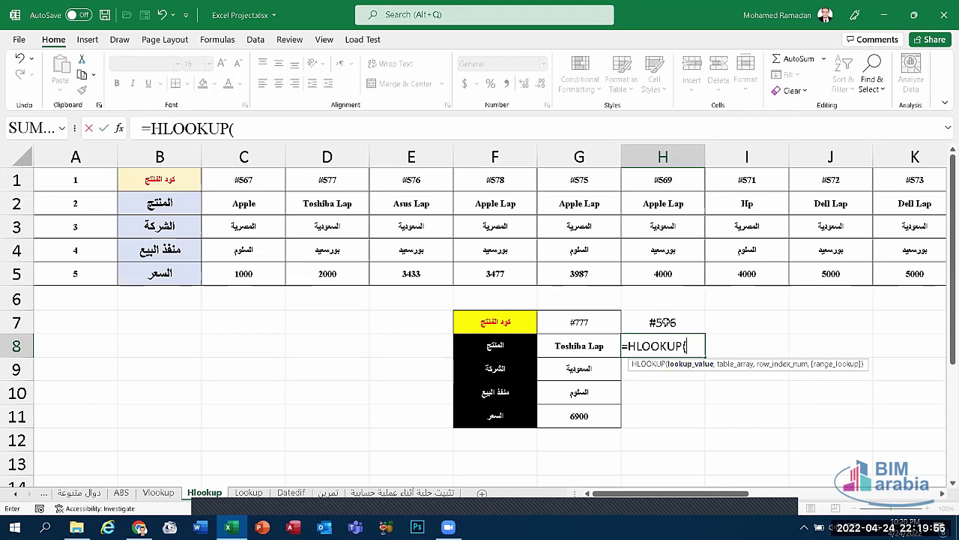
pyautogui.click(663, 323)
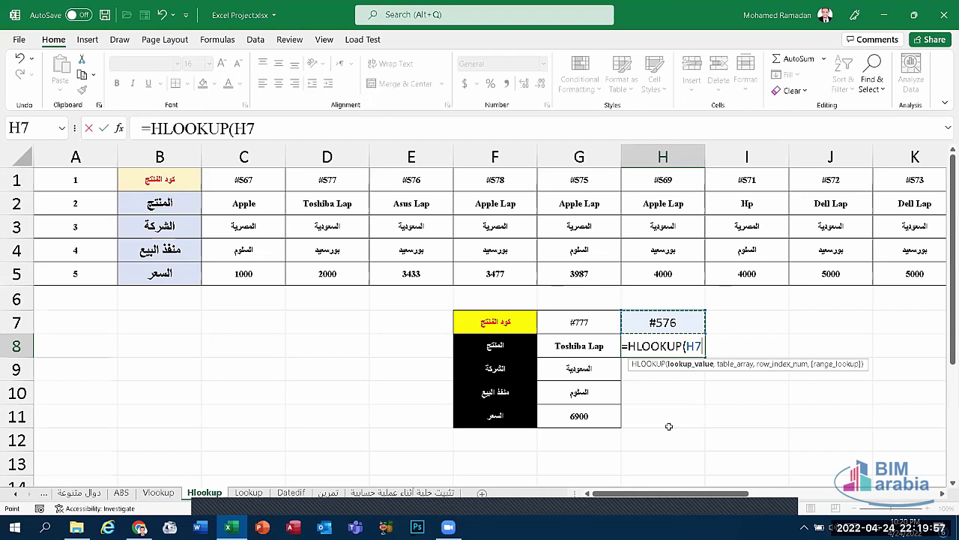
pyautogui.press('F4')
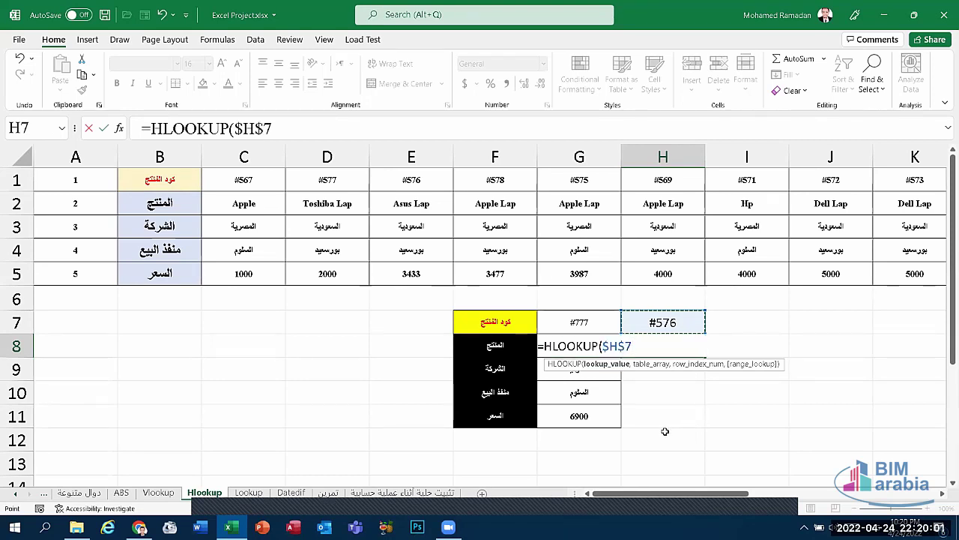
pyautogui.write(',')
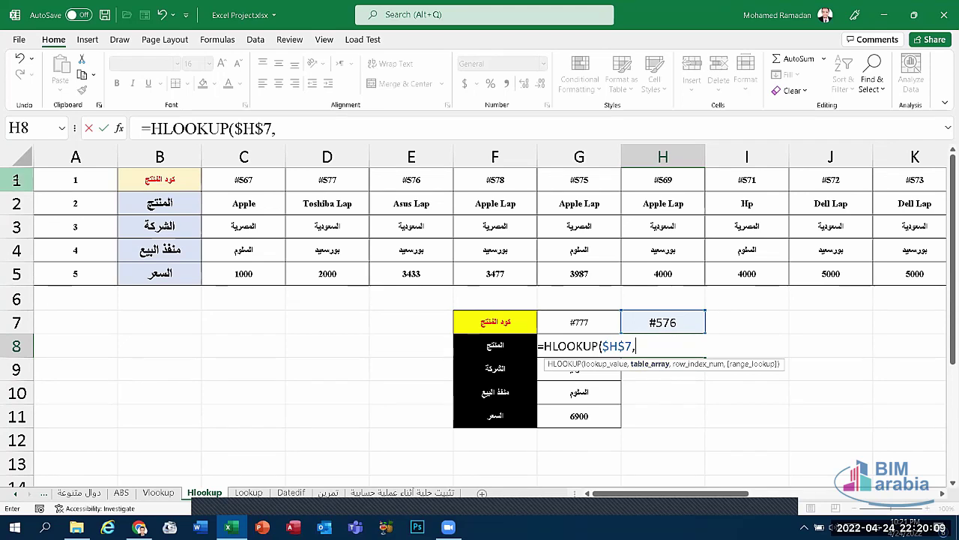
# Add table $1:$5, row index A2 and FALSE for an exact match
pyautogui.moveTo(16, 178); pyautogui.dragTo(16, 275)
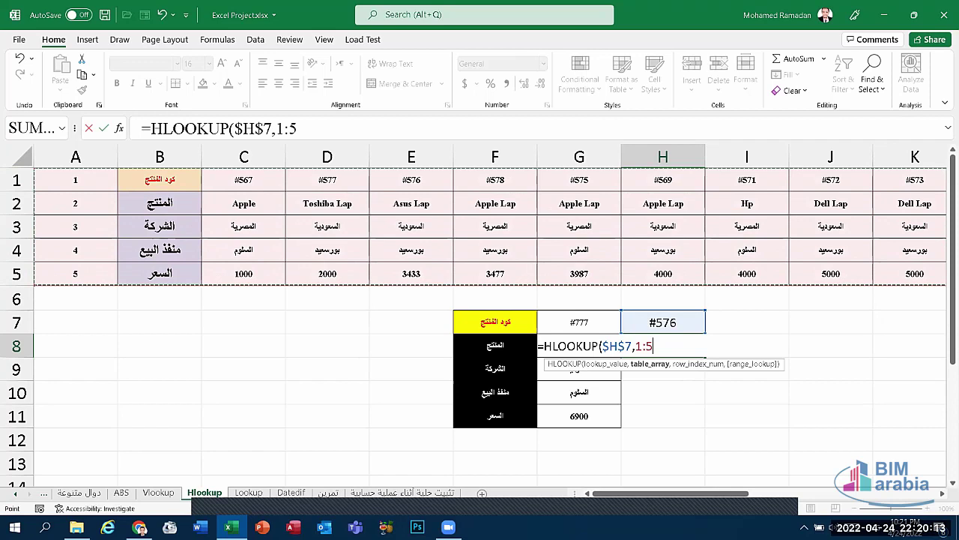
pyautogui.press('F4')
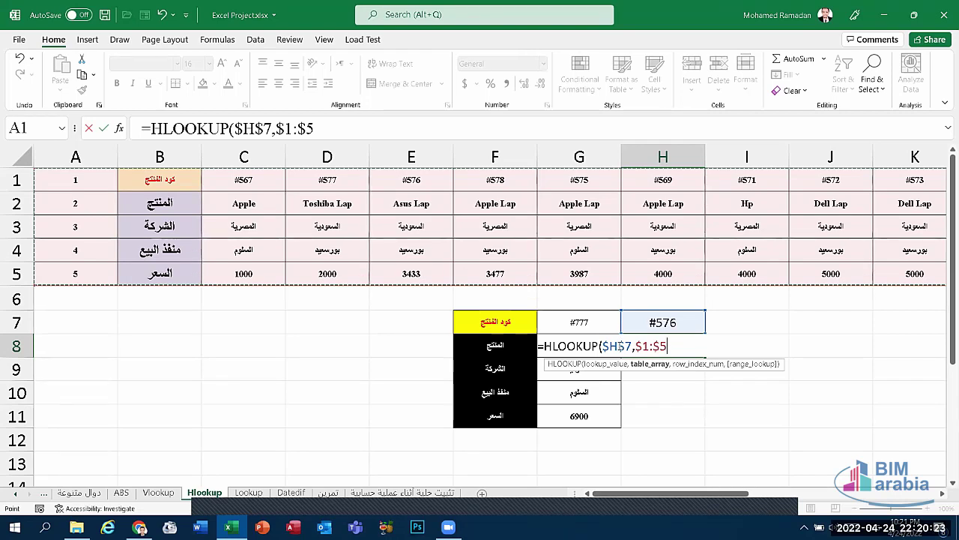
pyautogui.write(',')
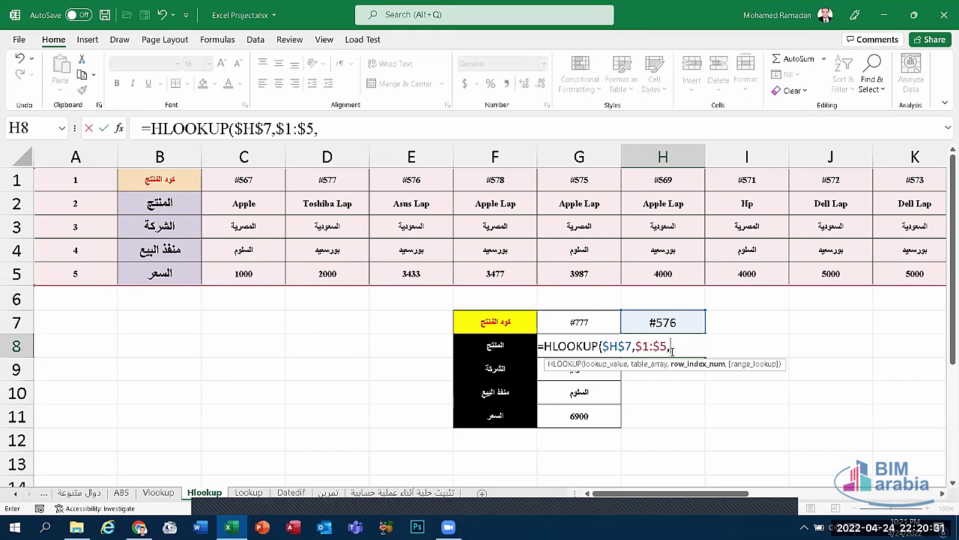
pyautogui.click(77, 203)
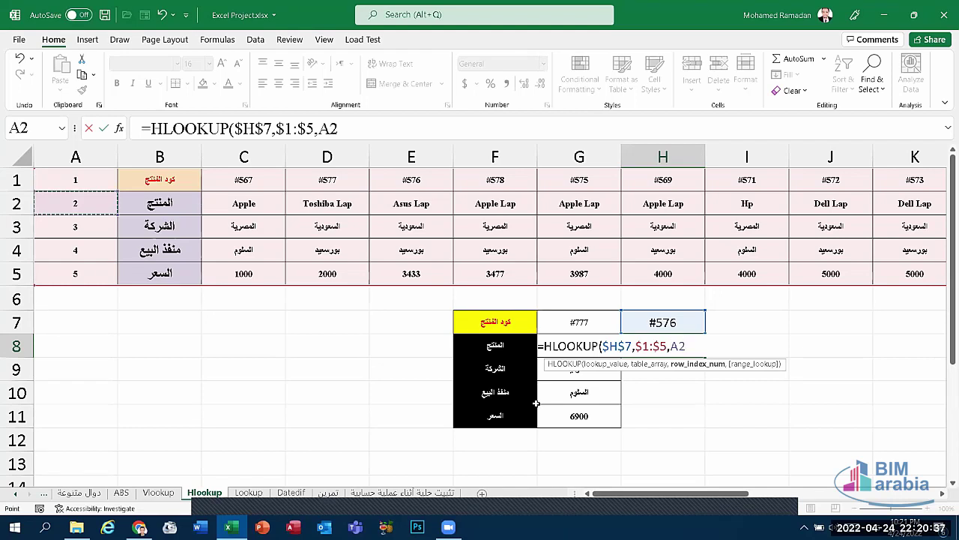
pyautogui.write(',')
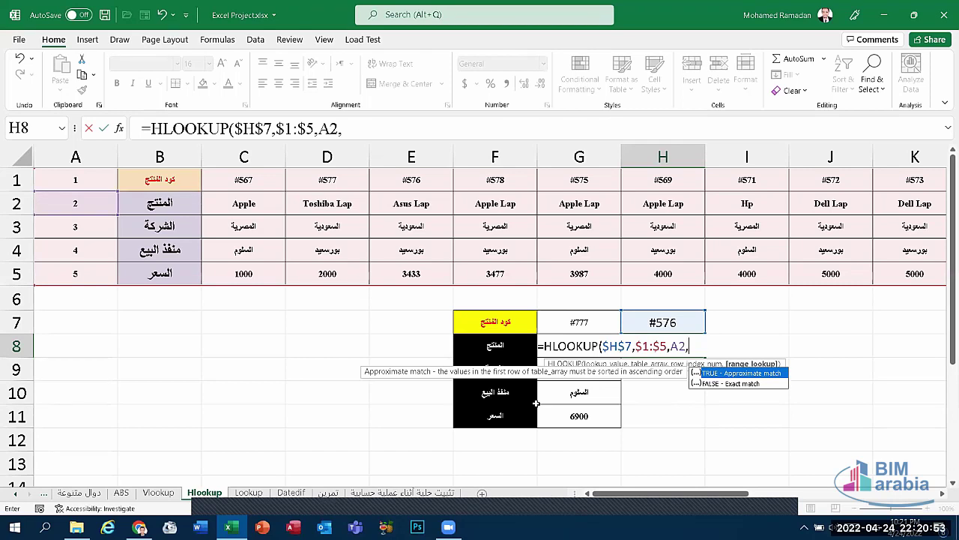
pyautogui.doubleClick(738, 384)
# Close and commit the HLOOKUP, then fill H8's formula down to H11
pyautogui.write(')')
pyautogui.press('Return')
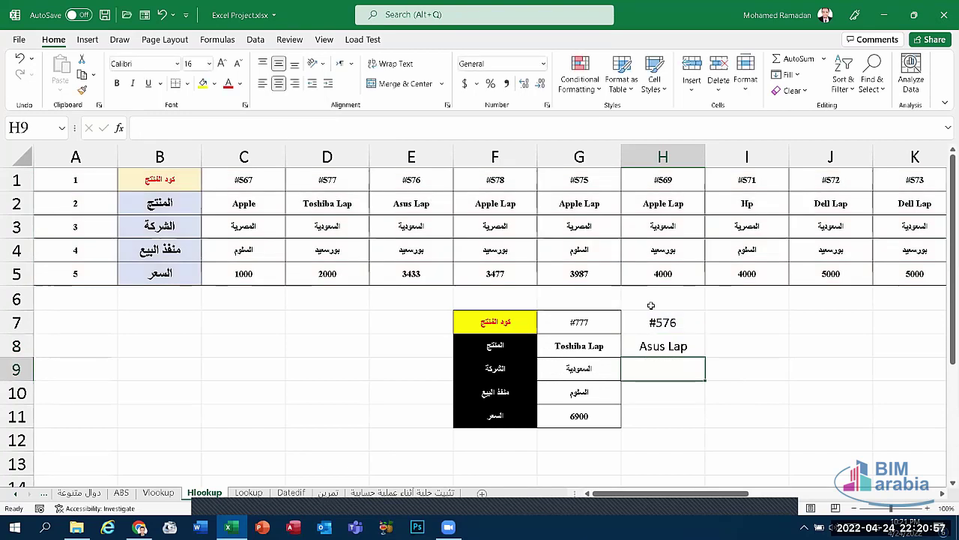
pyautogui.click(676, 343)
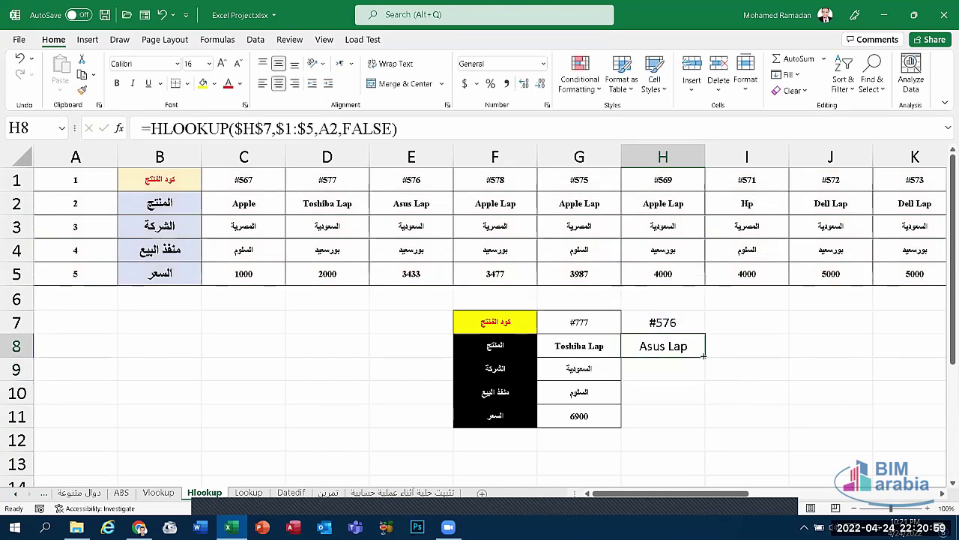
pyautogui.moveTo(704, 356); pyautogui.dragTo(698, 420)
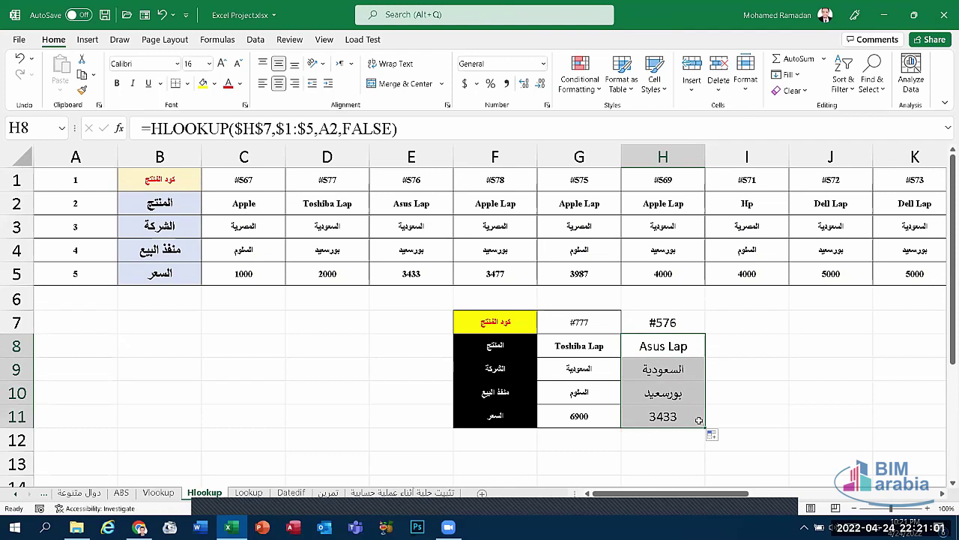
pyautogui.click(668, 395)
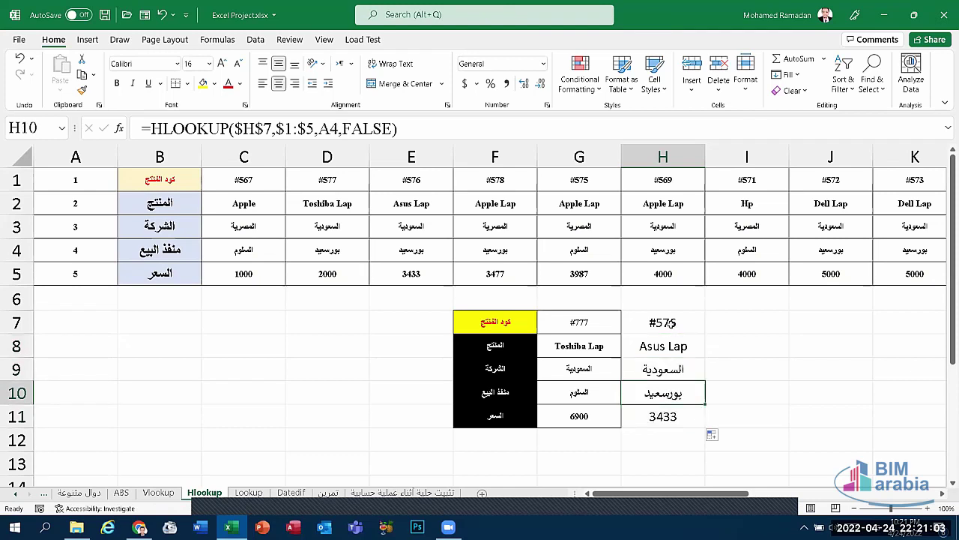
# Switch H7 to code #571 so the results show Hp and 4000, then select H7:H13
pyautogui.click(671, 322)
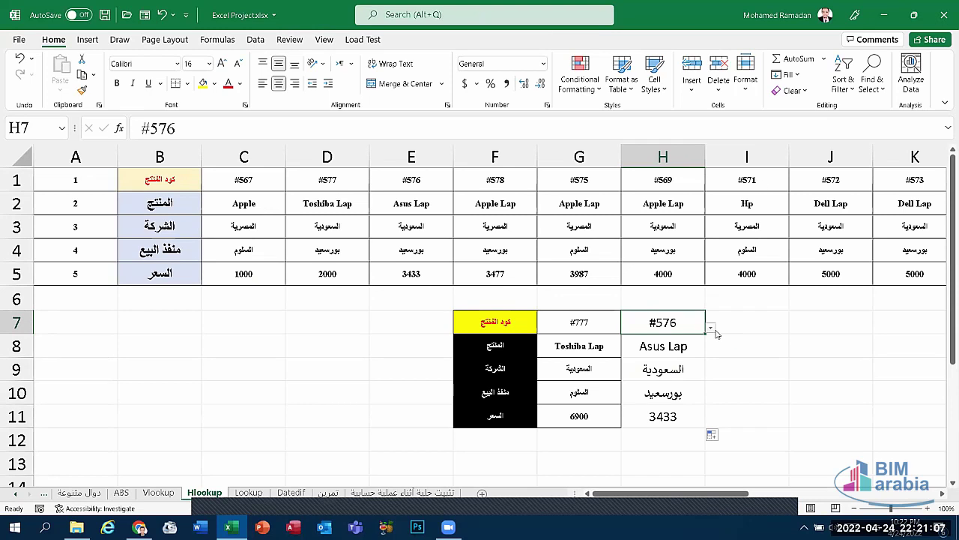
pyautogui.click(710, 328)
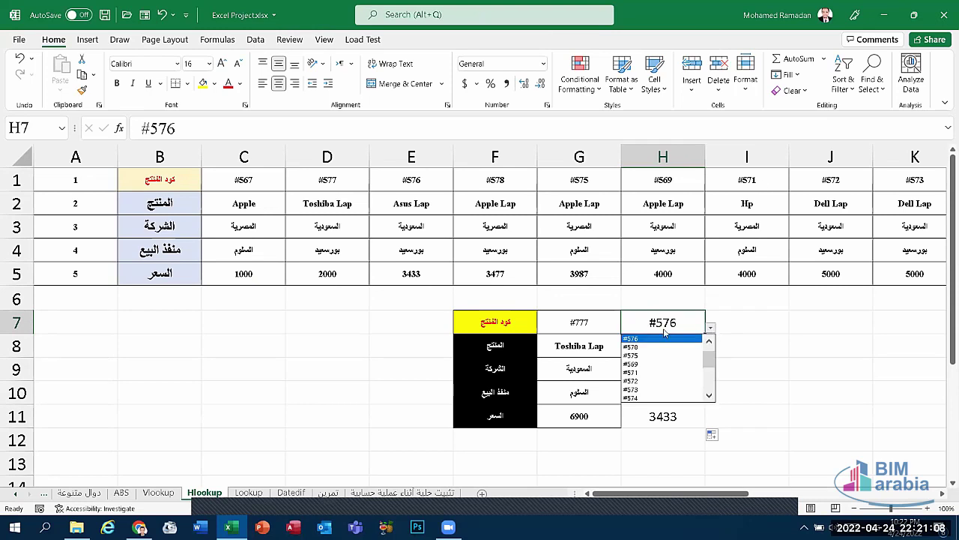
pyautogui.click(645, 373)
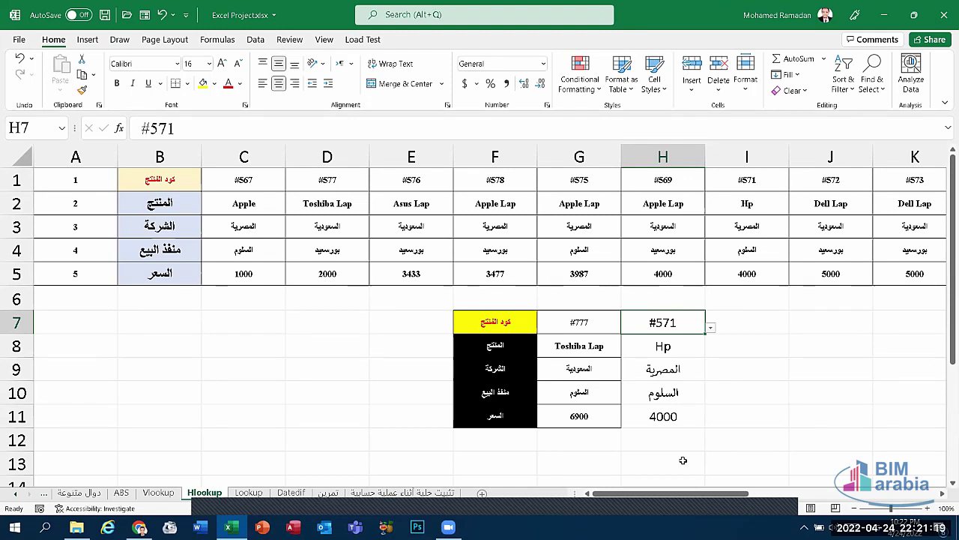
pyautogui.moveTo(683, 460); pyautogui.dragTo(662, 322)
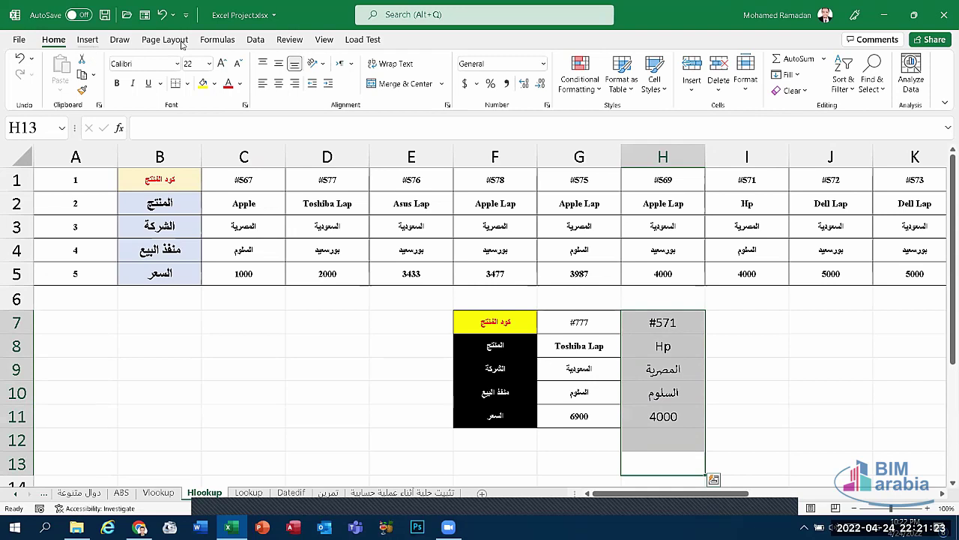
# Clear All on H7:H13, removing the #571 code, lookup results and fill
pyautogui.click(793, 90)
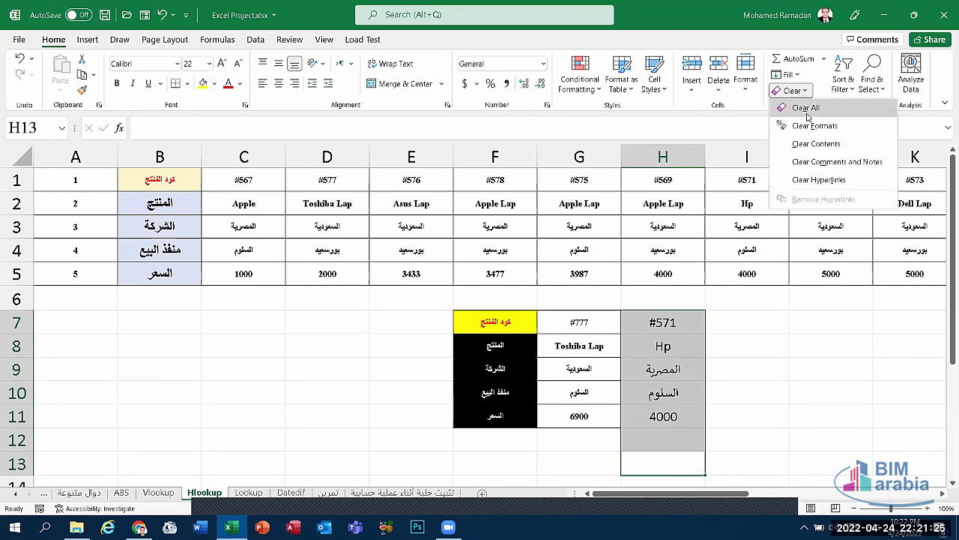
pyautogui.click(807, 109)
pyautogui.click(775, 398)
# Inspect the practice table's M7 code list, left at *120, and its M8 result
pyautogui.moveTo(742, 493); pyautogui.dragTo(859, 493)
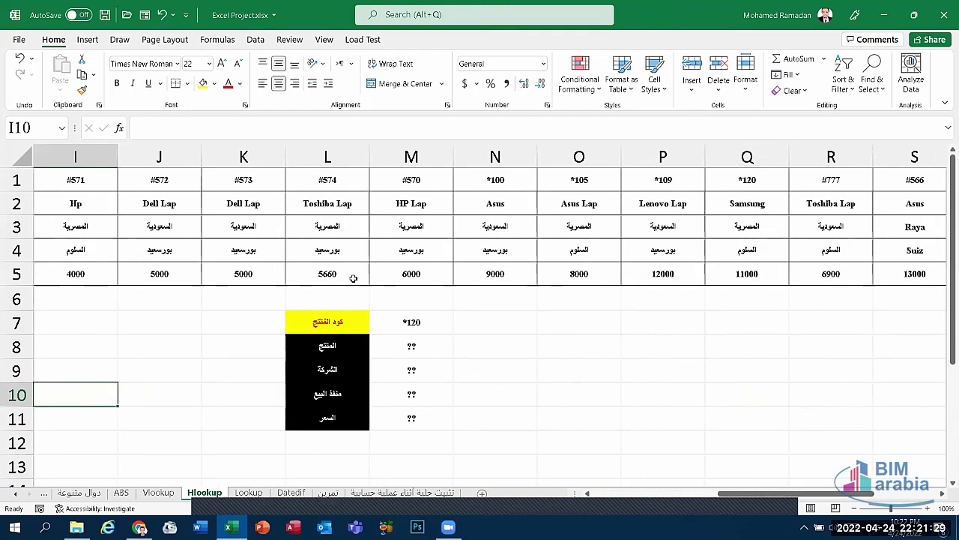
pyautogui.click(427, 349)
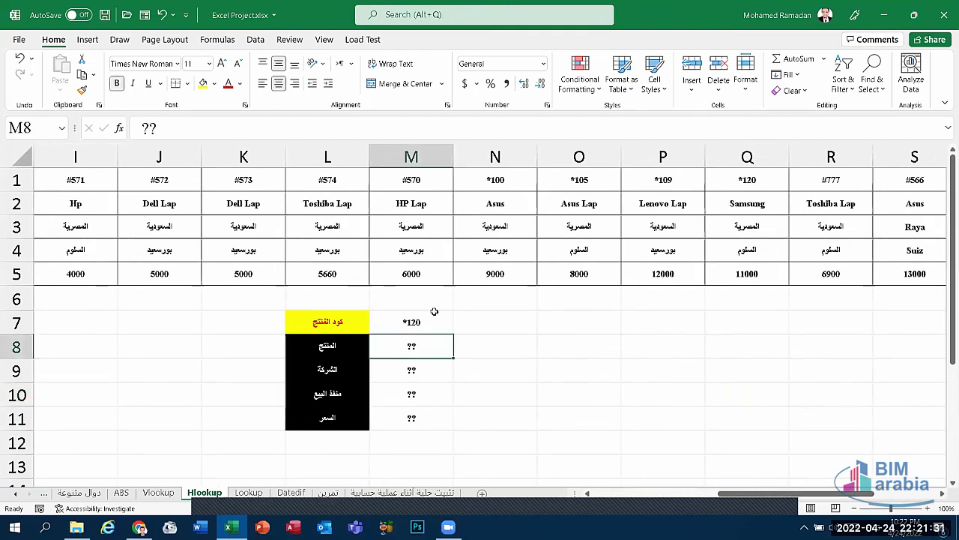
pyautogui.click(405, 324)
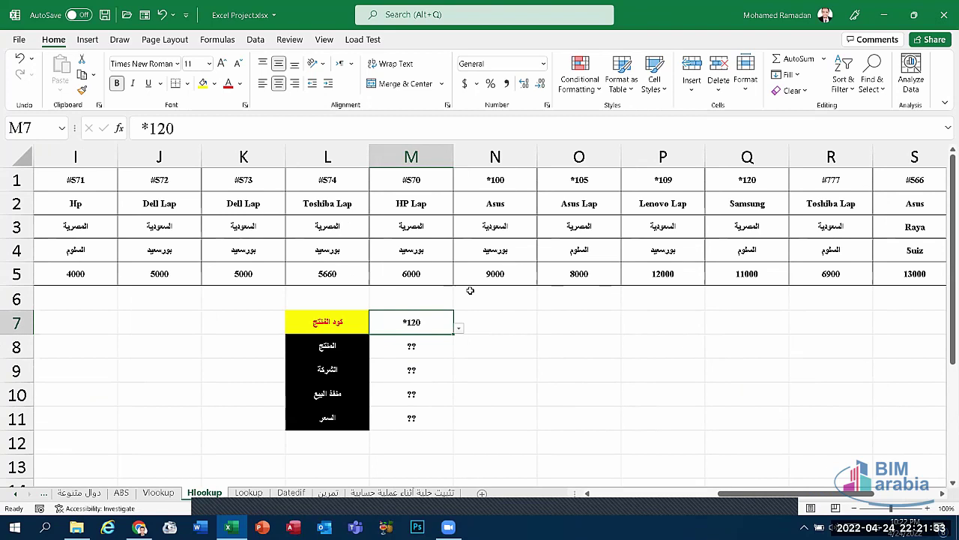
pyautogui.click(460, 331)
pyautogui.click(459, 328)
pyautogui.click(401, 350)
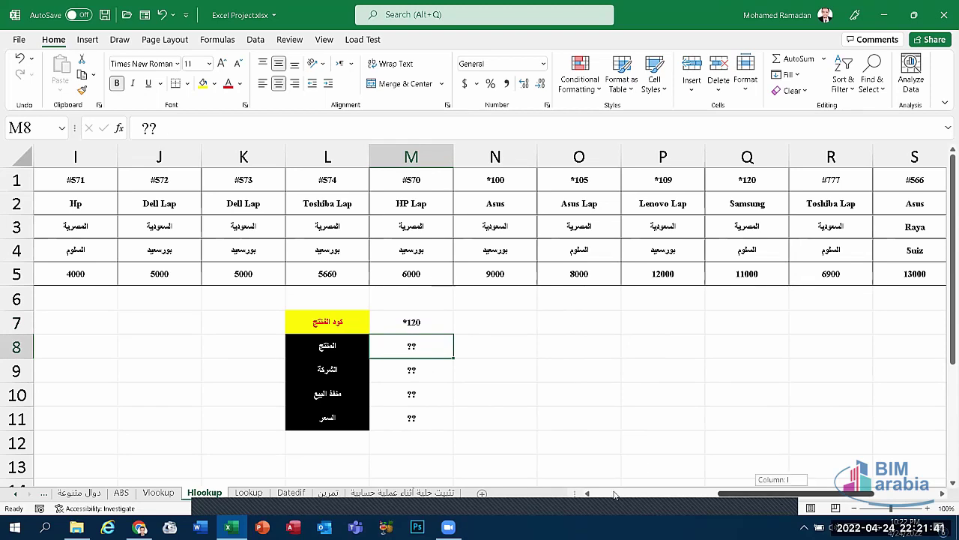
pyautogui.moveTo(781, 496); pyautogui.dragTo(389, 472)
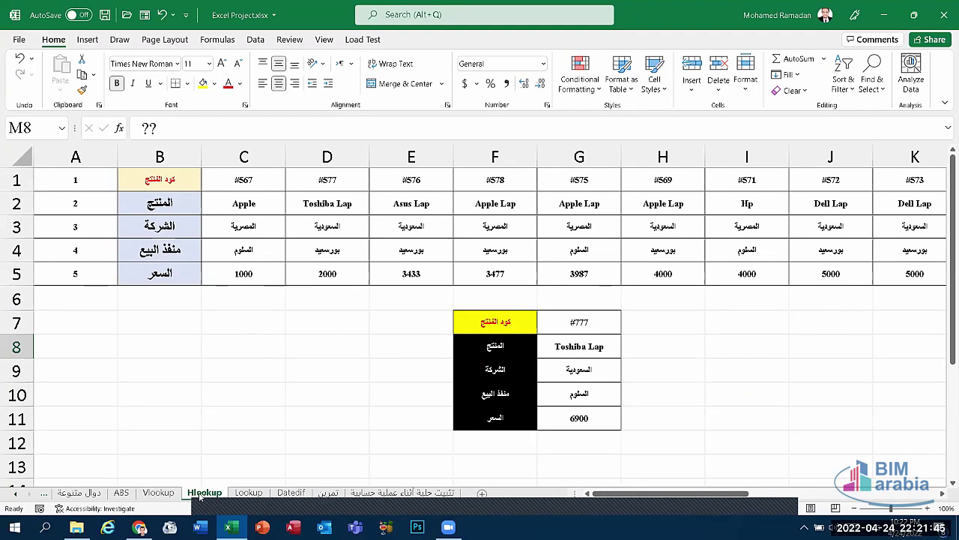
# Go to the Lookup sheet and view C3's formula =LOOKUP(B3,$G$6:$G$10,$F$6:$F$10)
pyautogui.click(250, 493)
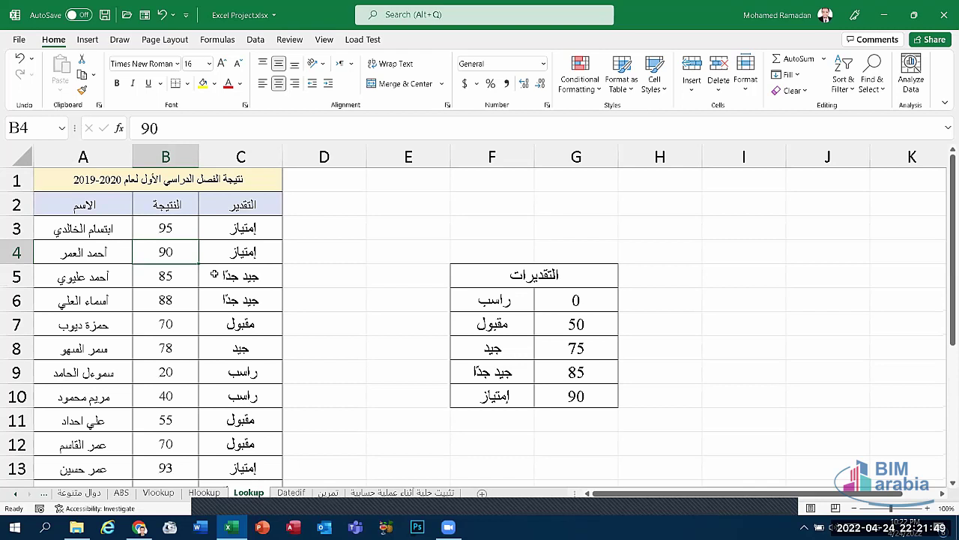
pyautogui.doubleClick(237, 228)
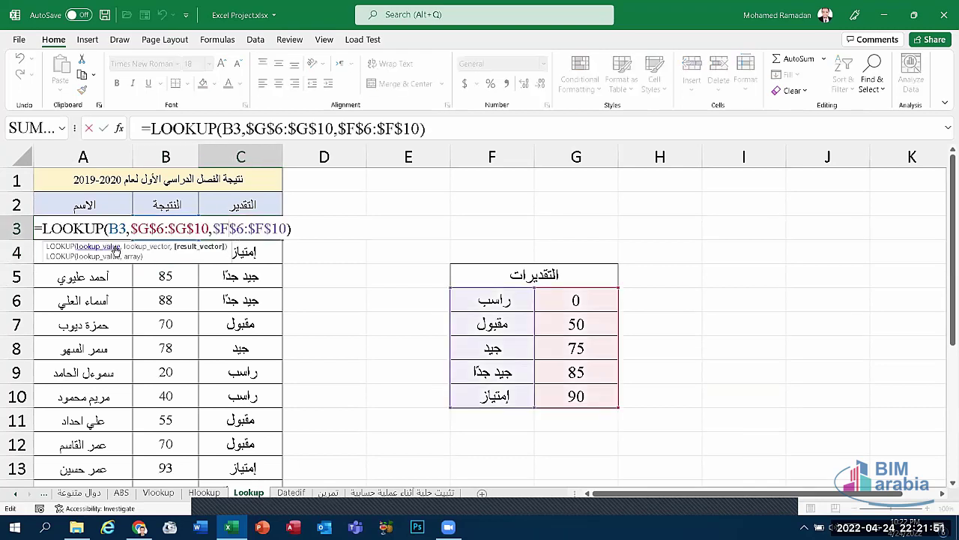
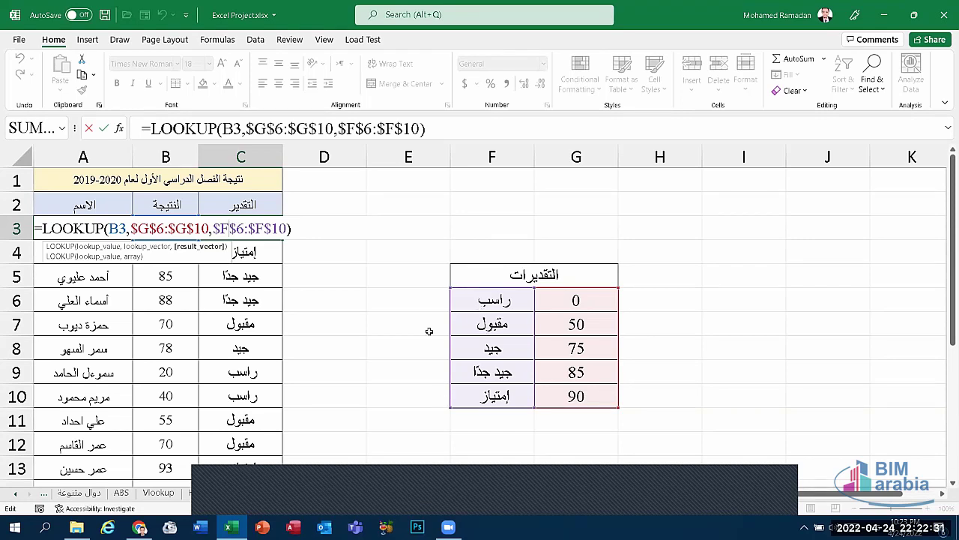
# Commit C3's LOOKUP grade formula against the F6:G10 table so 95 returns إمتياز
pyautogui.press('End')
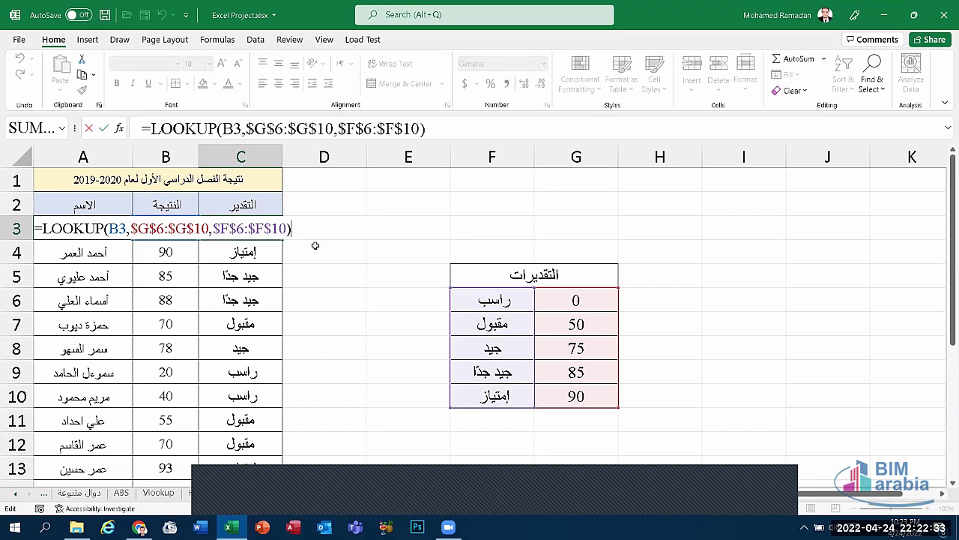
pyautogui.press('Return')
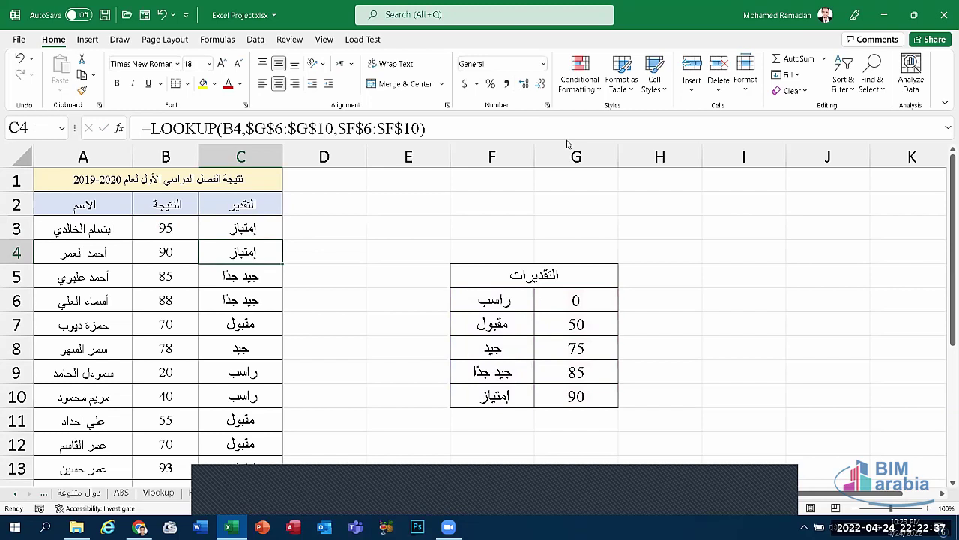
pyautogui.click(317, 235)
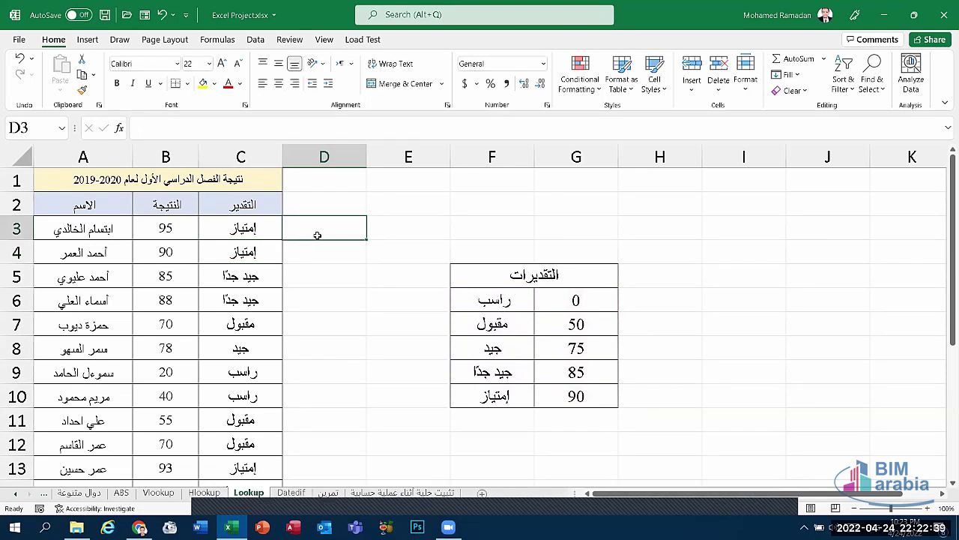
pyautogui.write('=')
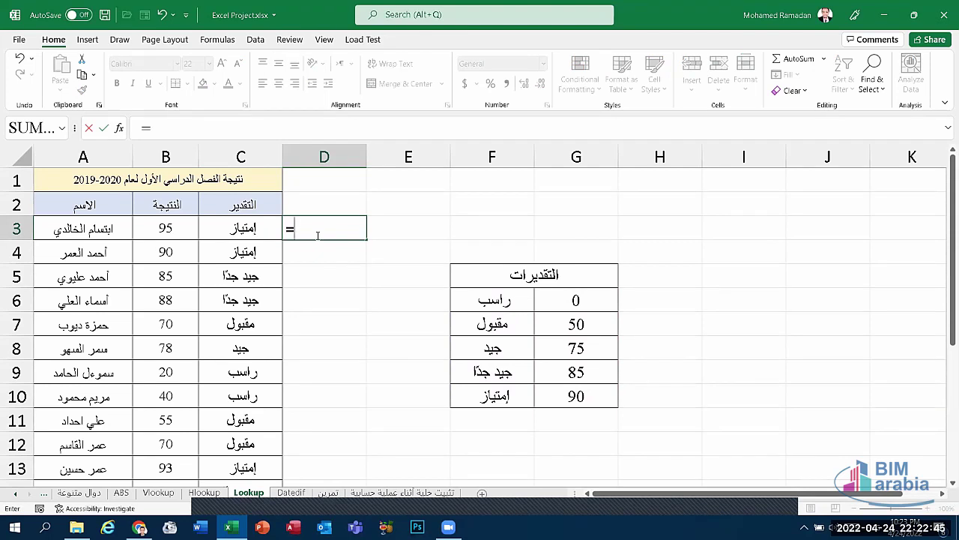
pyautogui.write('loo')
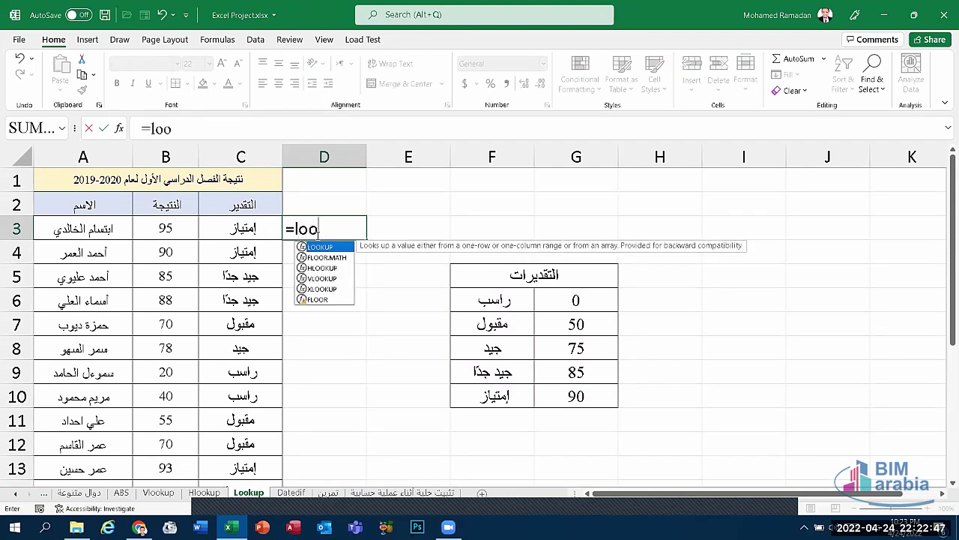
pyautogui.doubleClick(310, 247)
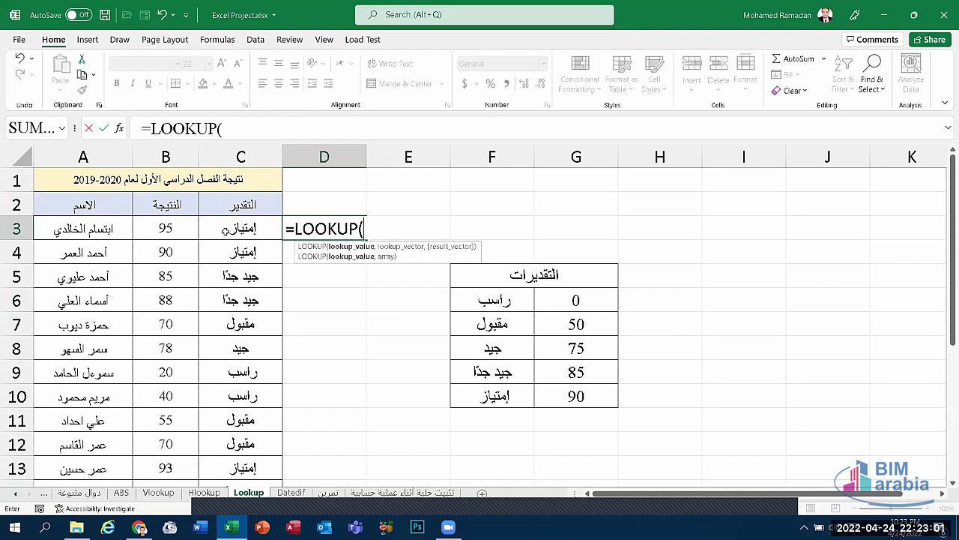
pyautogui.click(164, 233)
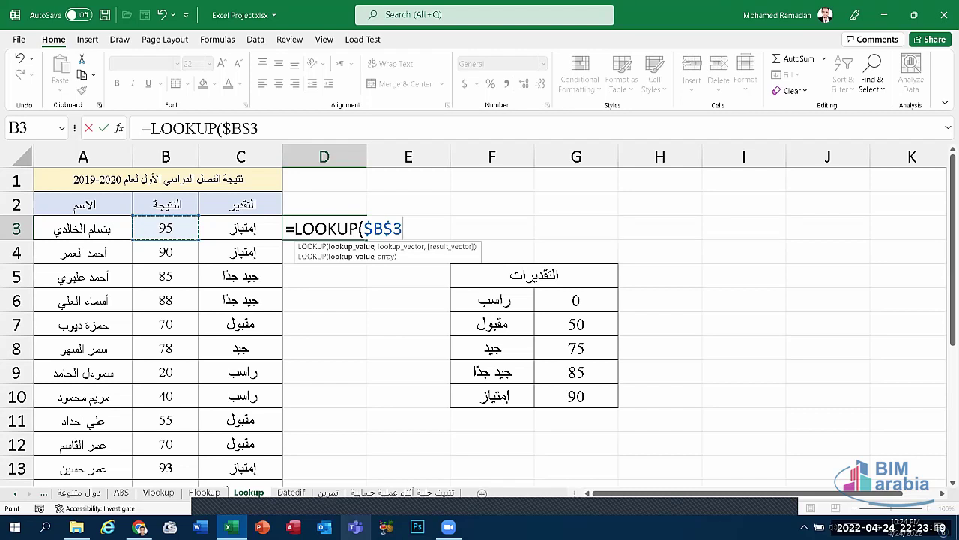
pyautogui.press('BackSpace')
pyautogui.press('BackSpace')
pyautogui.press('BackSpace')
pyautogui.press('BackSpace')
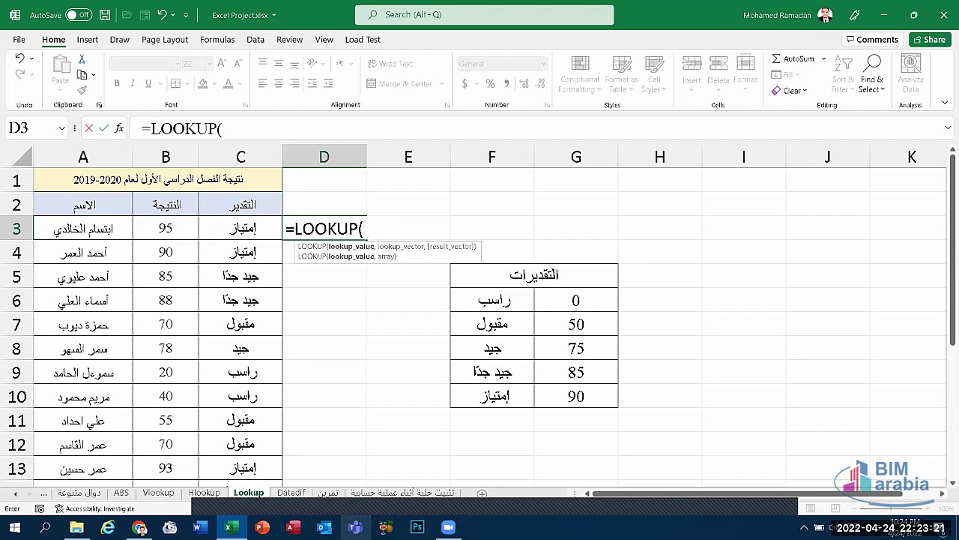
pyautogui.click(175, 229)
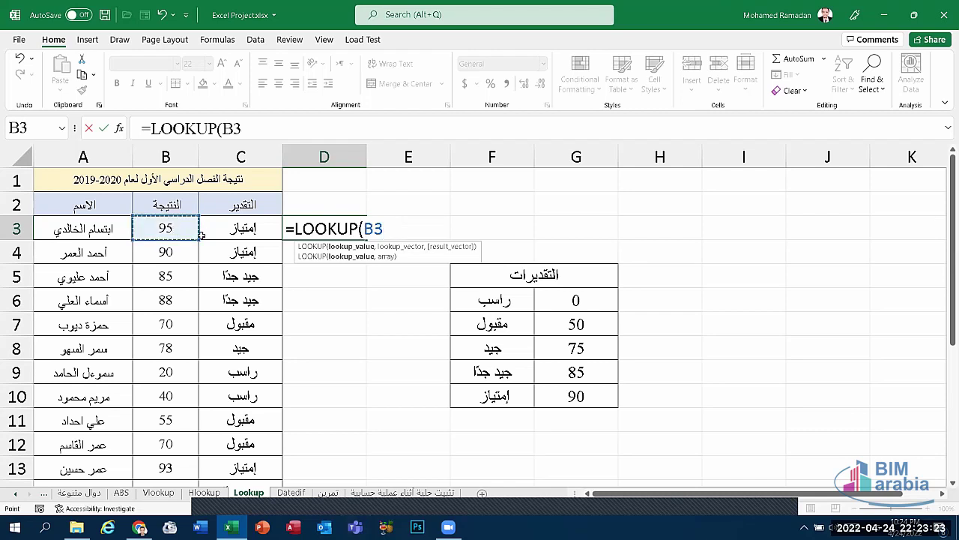
pyautogui.press('BackSpace')
pyautogui.press('BackSpace')
pyautogui.press('BackSpace')
pyautogui.press('BackSpace')
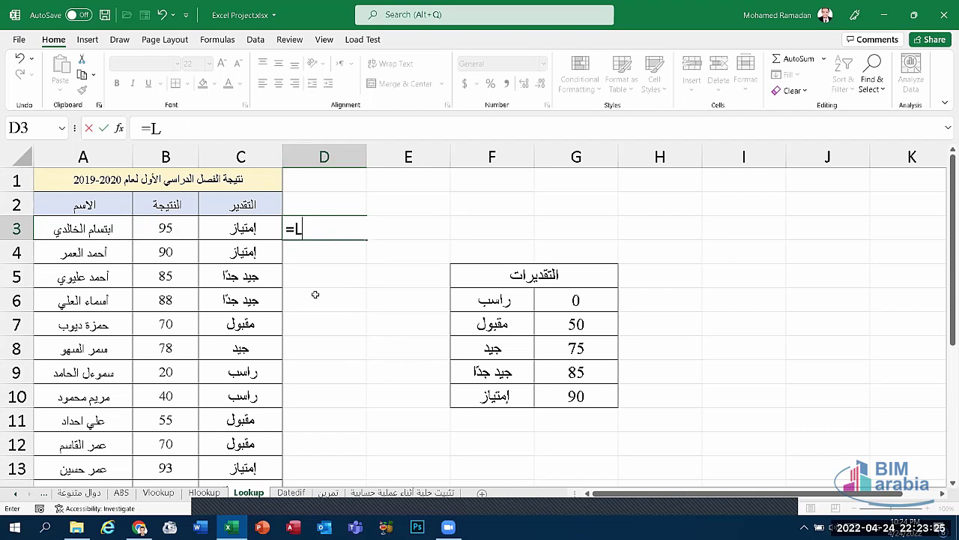
# Discard the unfinished entry and restart D3 as =LOOKUP(B3, with B3's score as lookup value
pyautogui.press('Escape')
pyautogui.click(315, 295)
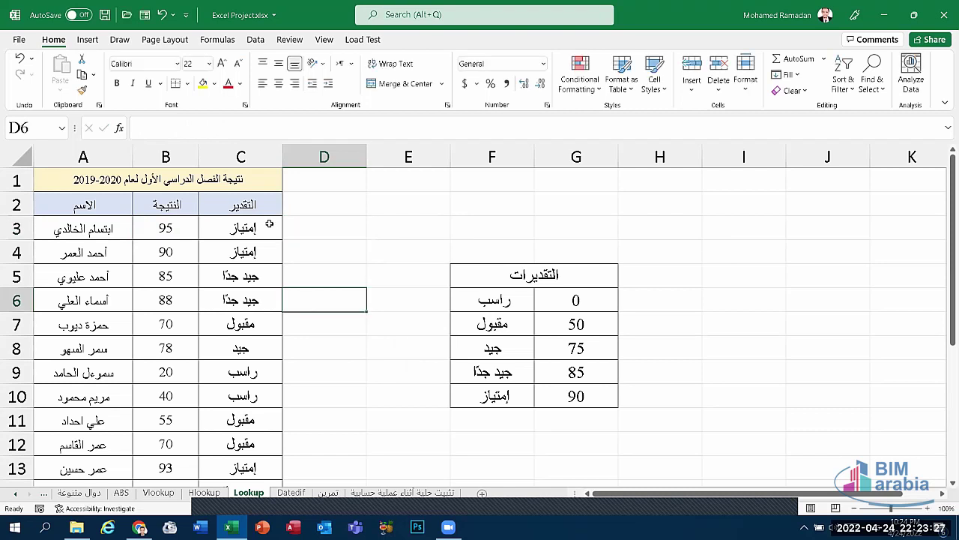
pyautogui.click(269, 224)
pyautogui.click(312, 225)
pyautogui.write('=')
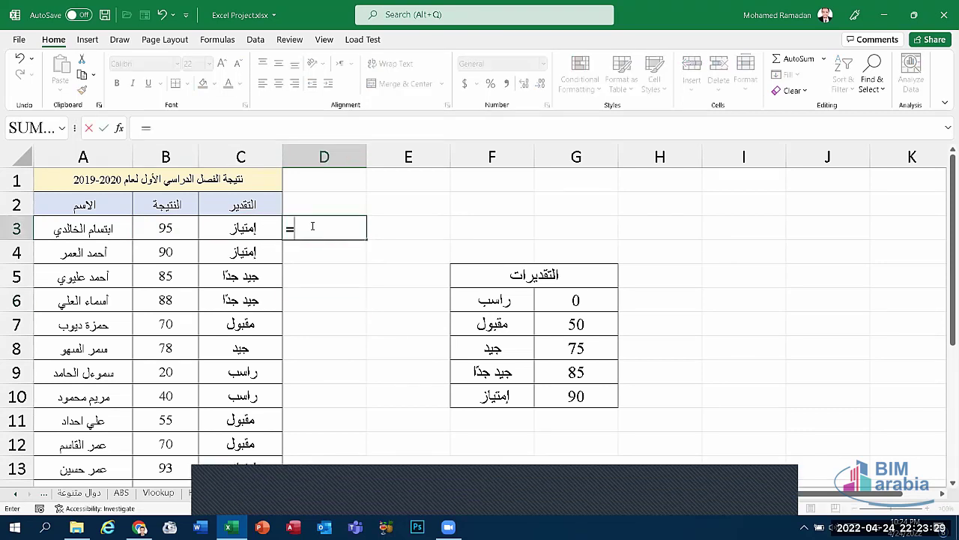
pyautogui.write('loo')
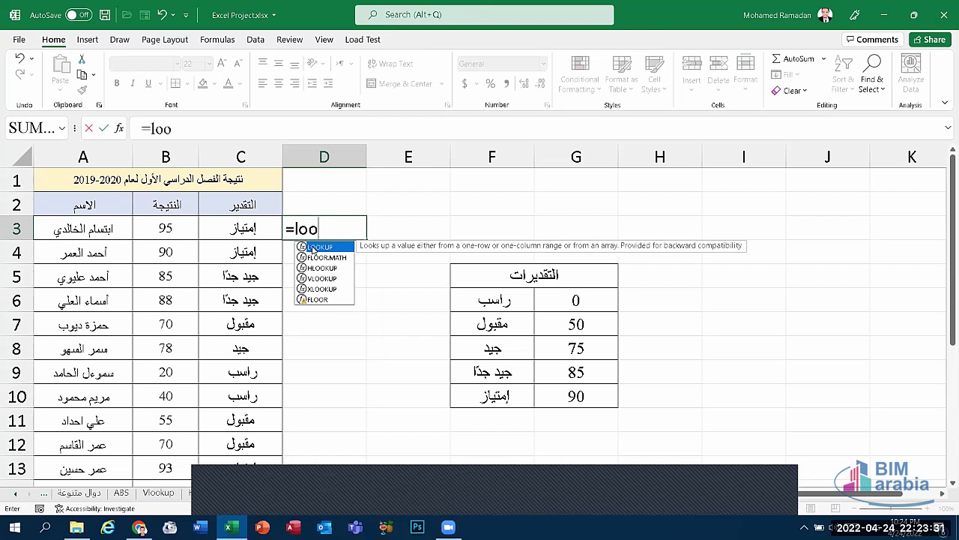
pyautogui.doubleClick(318, 247)
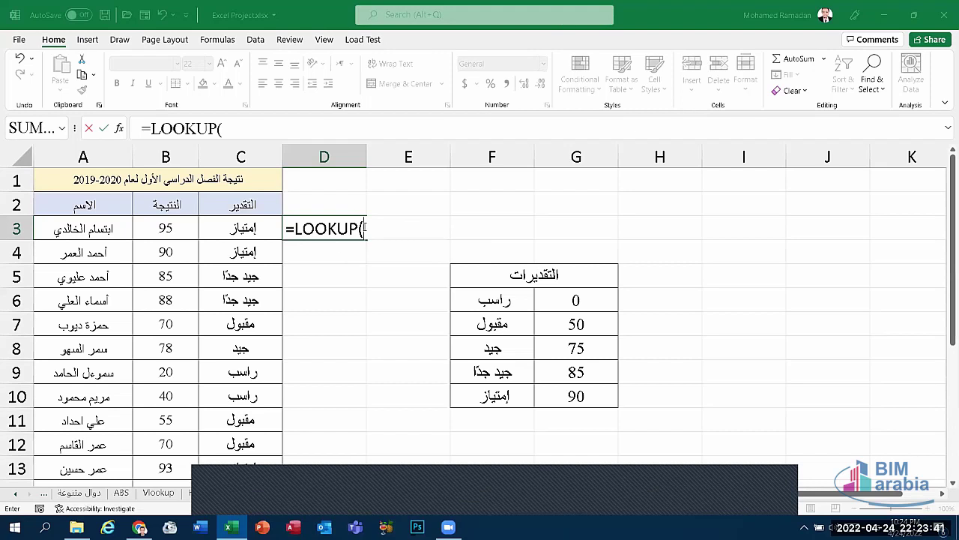
pyautogui.press('Left')
pyautogui.press('Left')
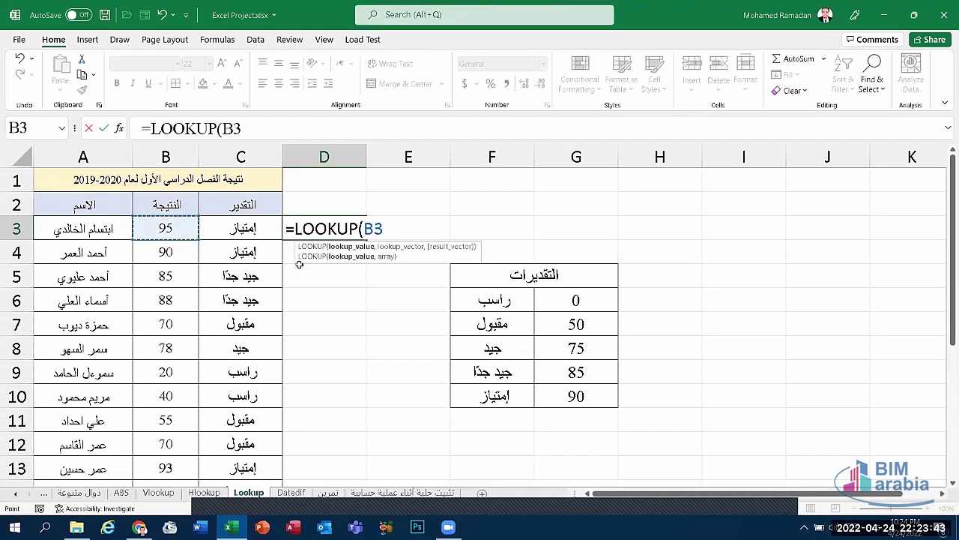
pyautogui.write(',')
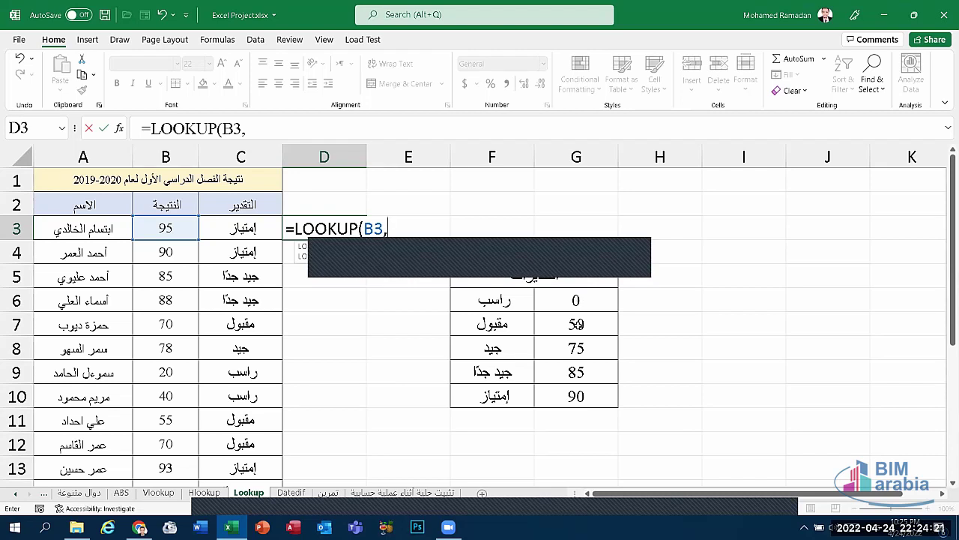
# Complete D3 as =LOOKUP(B3,$G$6:$G$10,$F$6:$F$10) with absolute score and grade ranges
pyautogui.moveTo(576, 300); pyautogui.dragTo(577, 395)
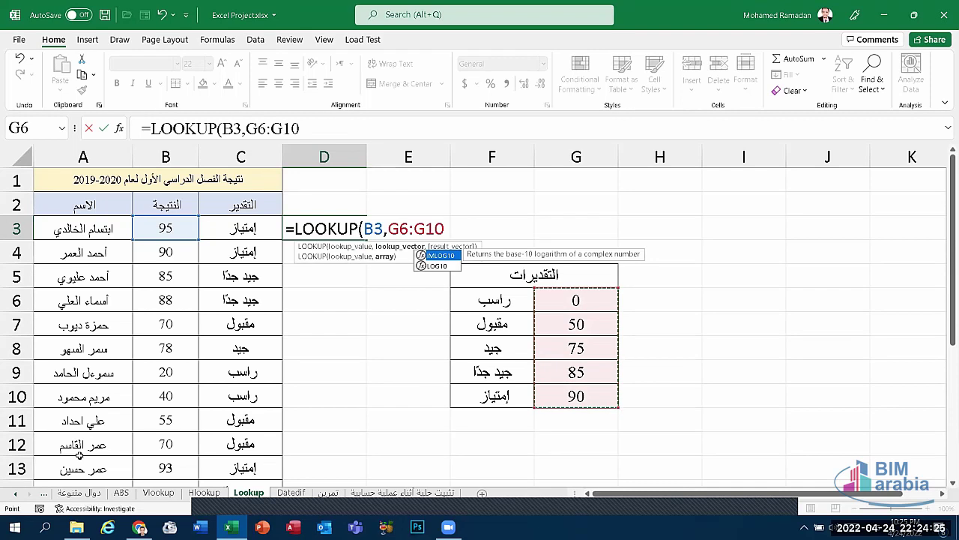
pyautogui.press('F4')
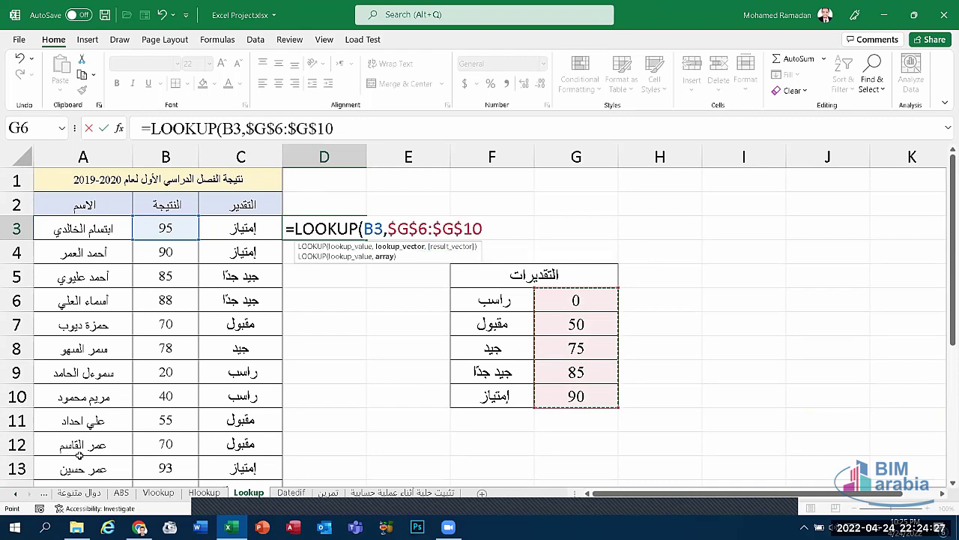
pyautogui.write(',')
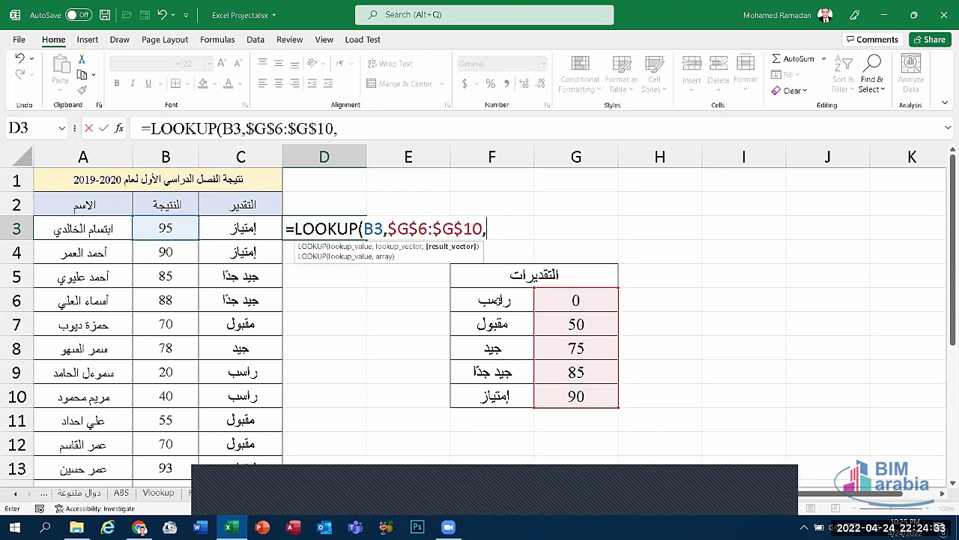
pyautogui.moveTo(499, 302); pyautogui.dragTo(496, 403)
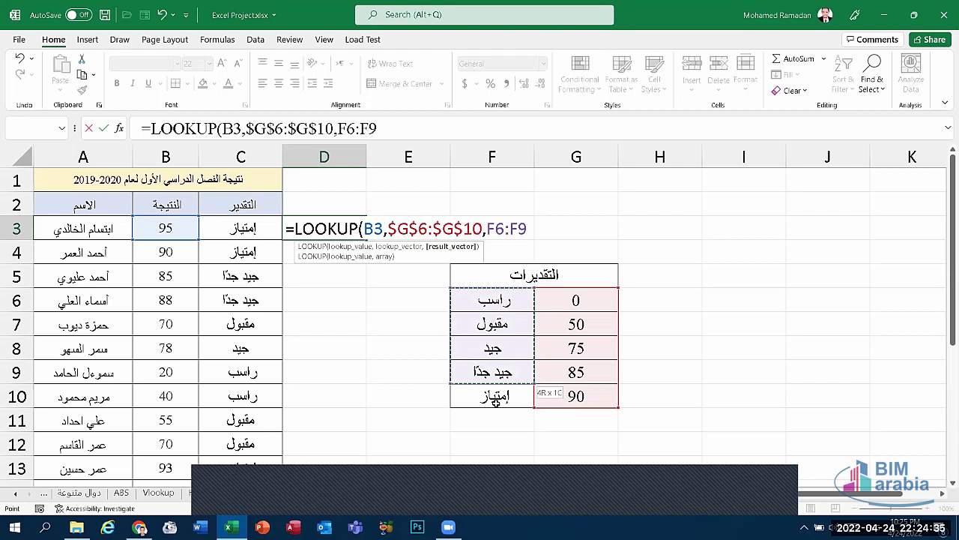
pyautogui.press('F4')
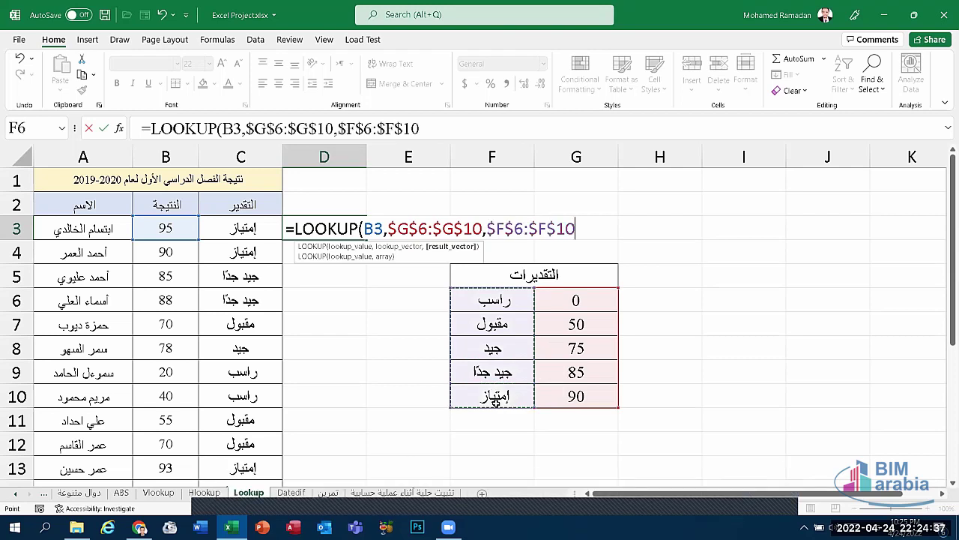
pyautogui.write('0')
pyautogui.press('BackSpace')
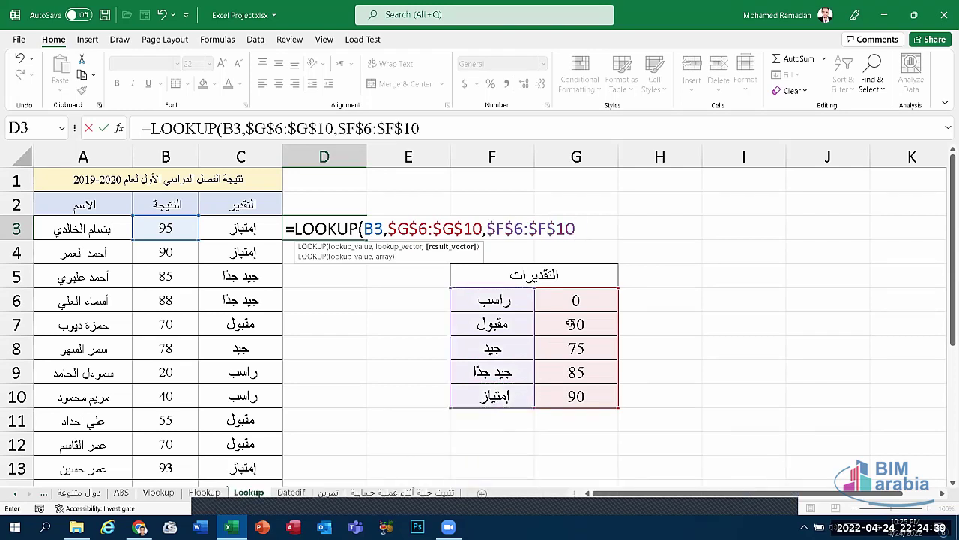
pyautogui.press('Return')
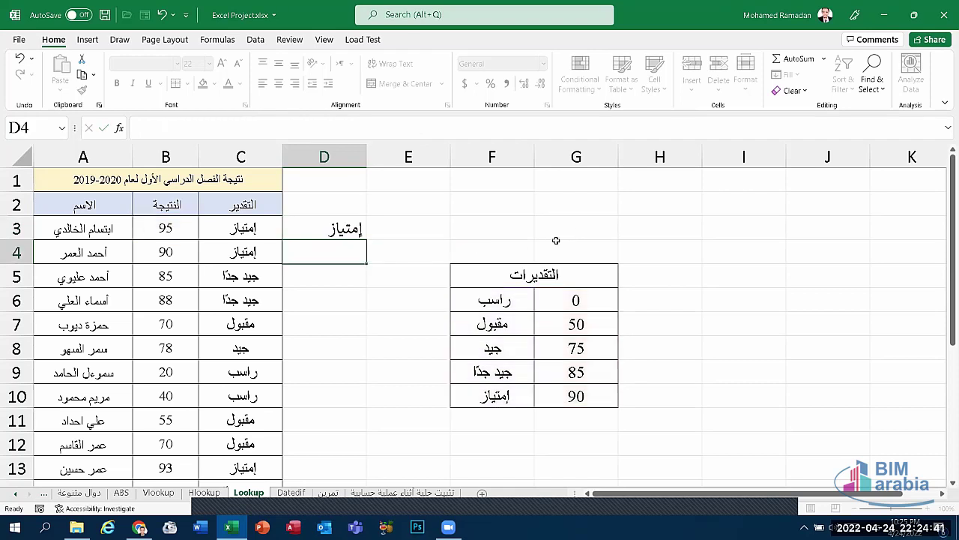
# Fill D3's LOOKUP grade formula down the column to D12
pyautogui.press('Up')
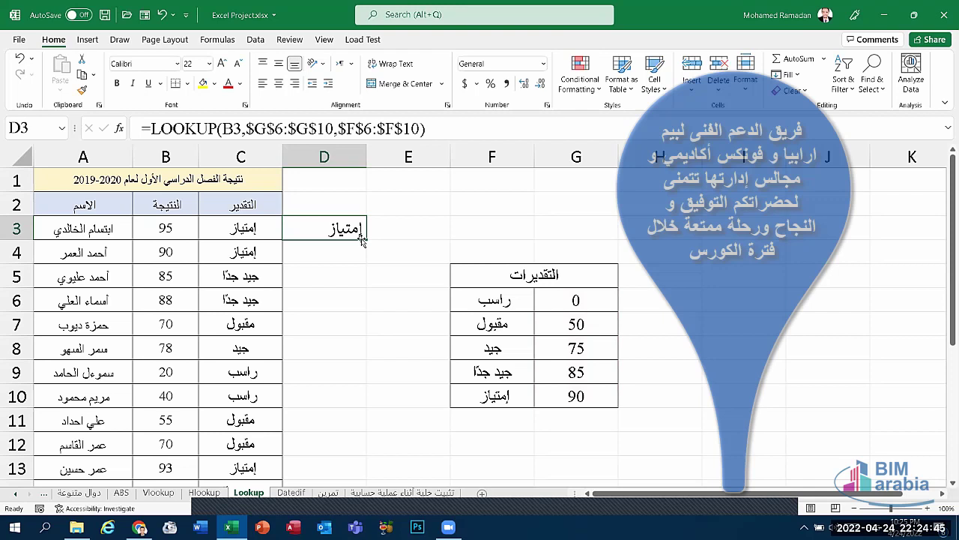
pyautogui.moveTo(368, 239); pyautogui.dragTo(345, 420)
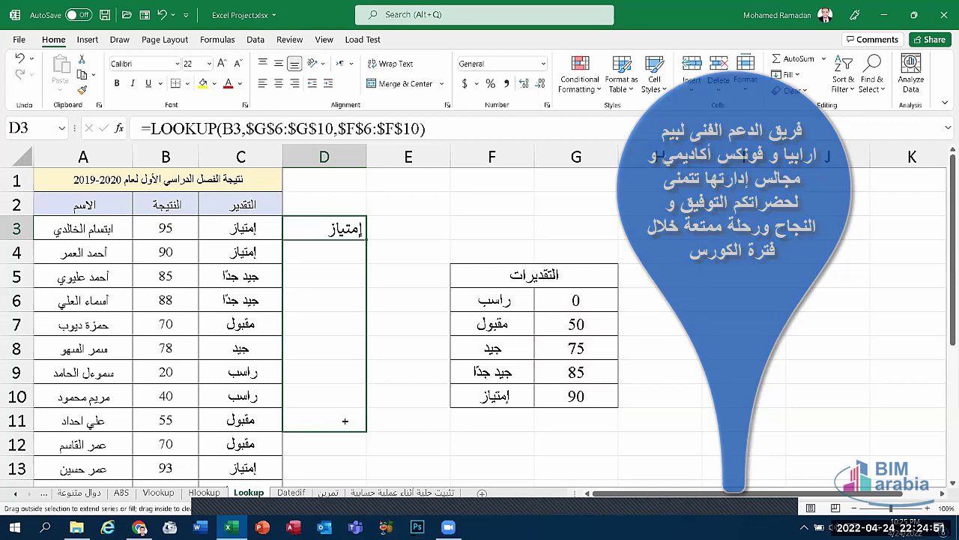
pyautogui.moveTo(345, 421); pyautogui.dragTo(345, 445)
# Rebuild D3 as =LOOKUP(B3,$G$6:$G$10,$F$6:$F$10) using F4 for the absolute ranges
pyautogui.click(364, 223)
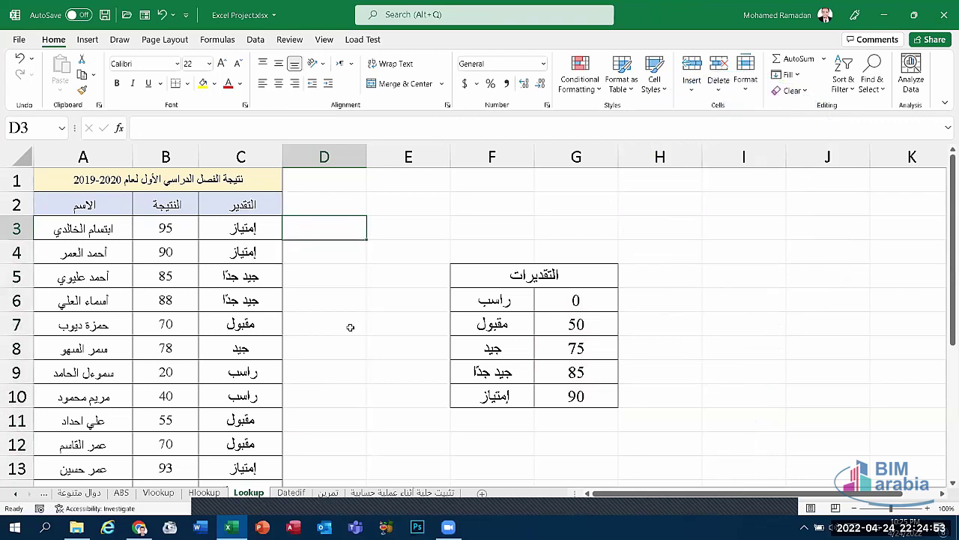
pyautogui.write('=LOOKUP(')
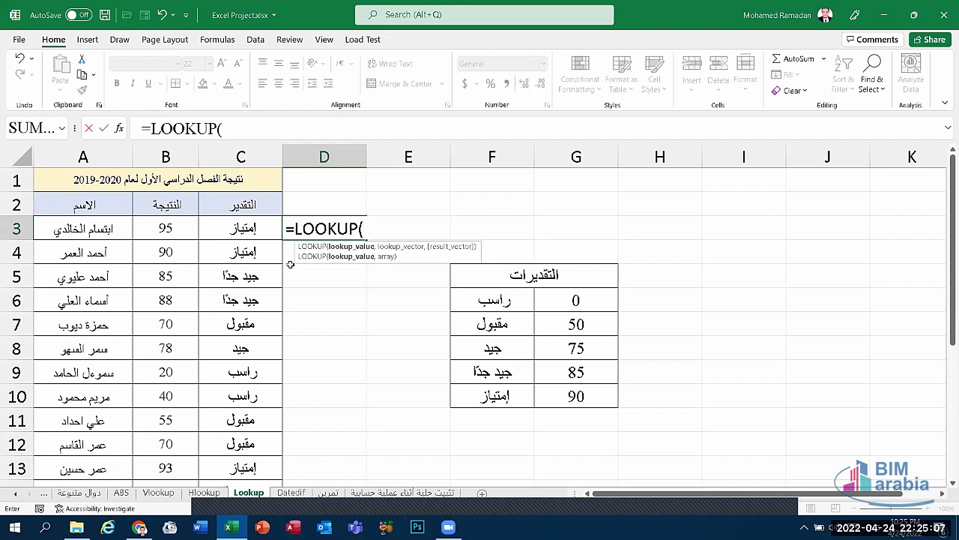
pyautogui.click(177, 235)
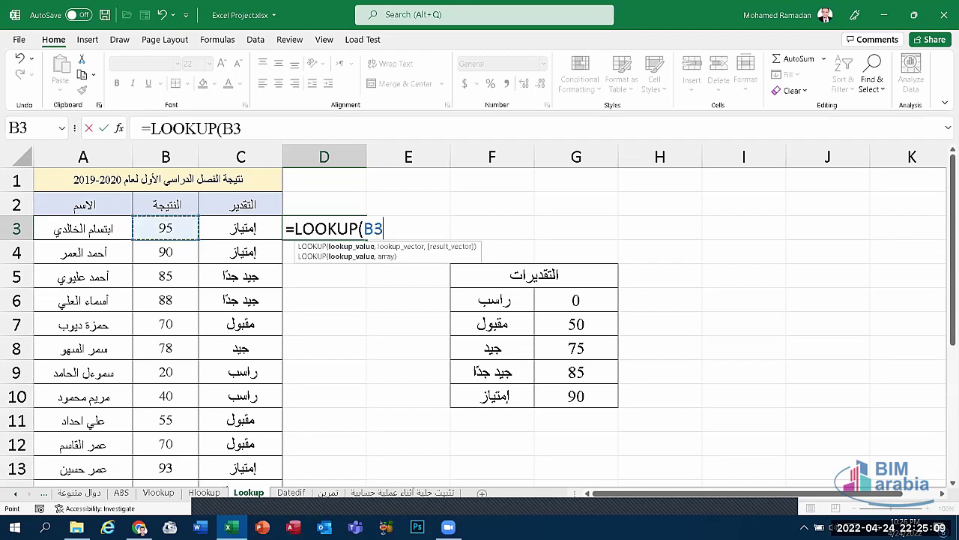
pyautogui.write(',')
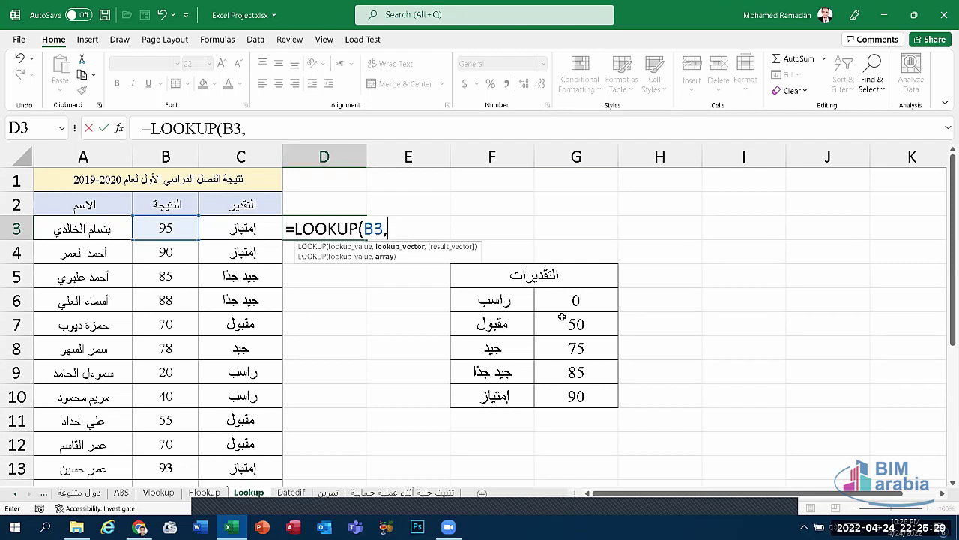
pyautogui.moveTo(575, 297); pyautogui.dragTo(579, 396)
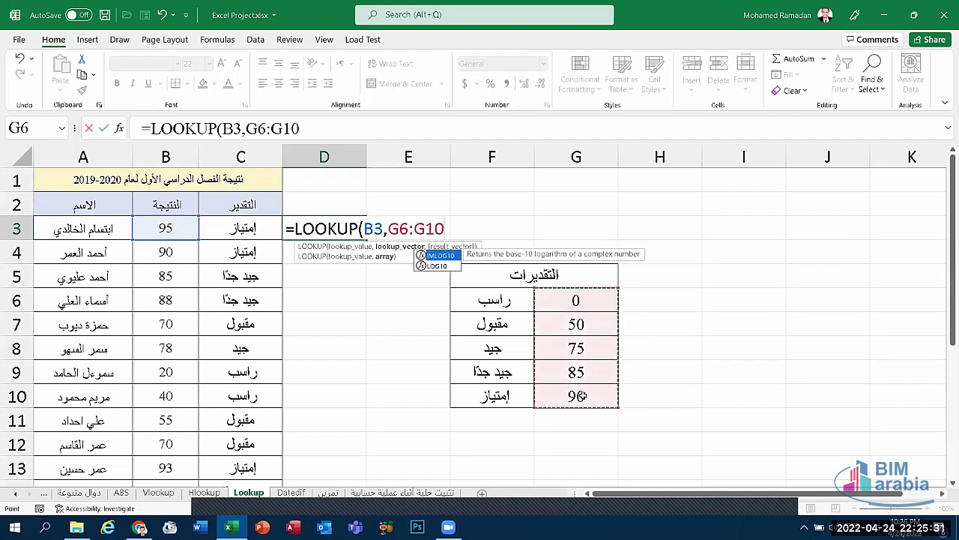
pyautogui.press('F4')
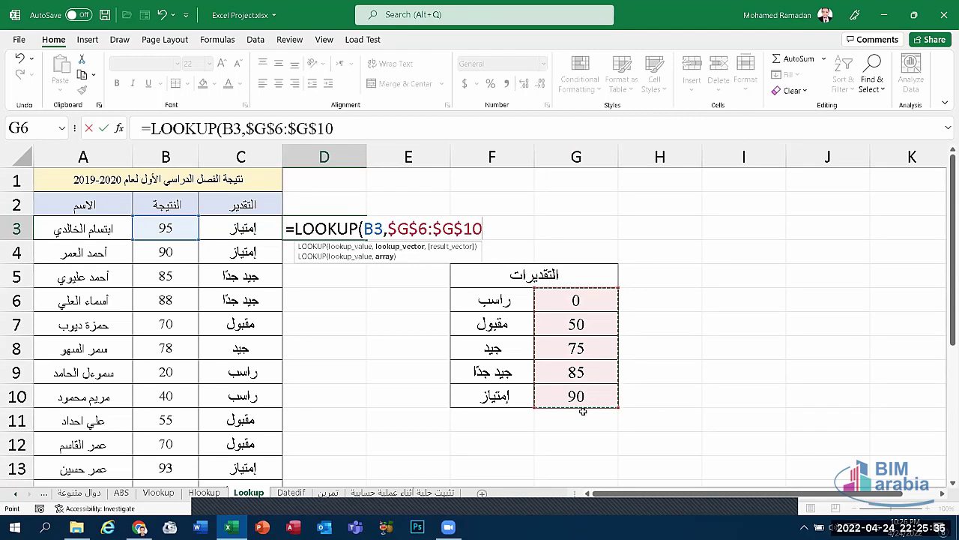
pyautogui.write(',')
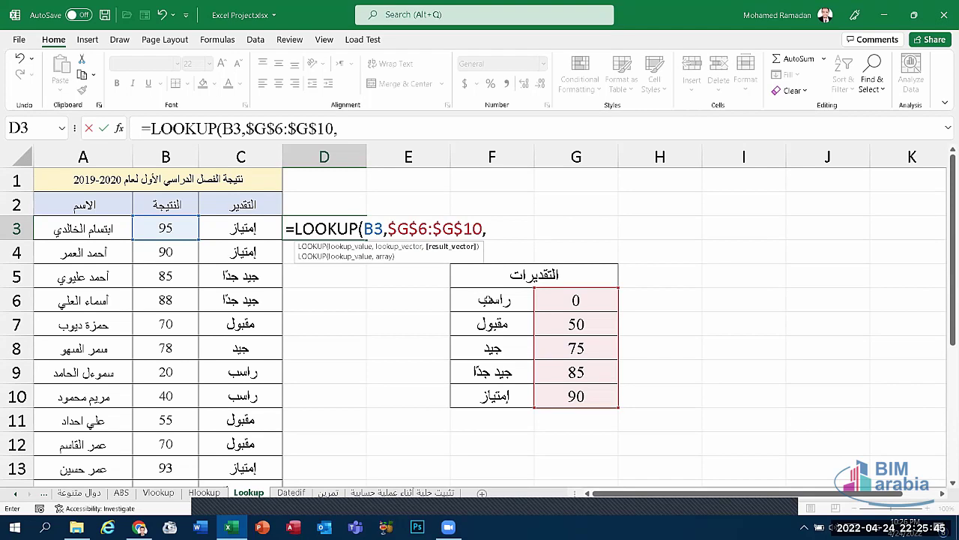
pyautogui.moveTo(491, 300); pyautogui.dragTo(495, 396)
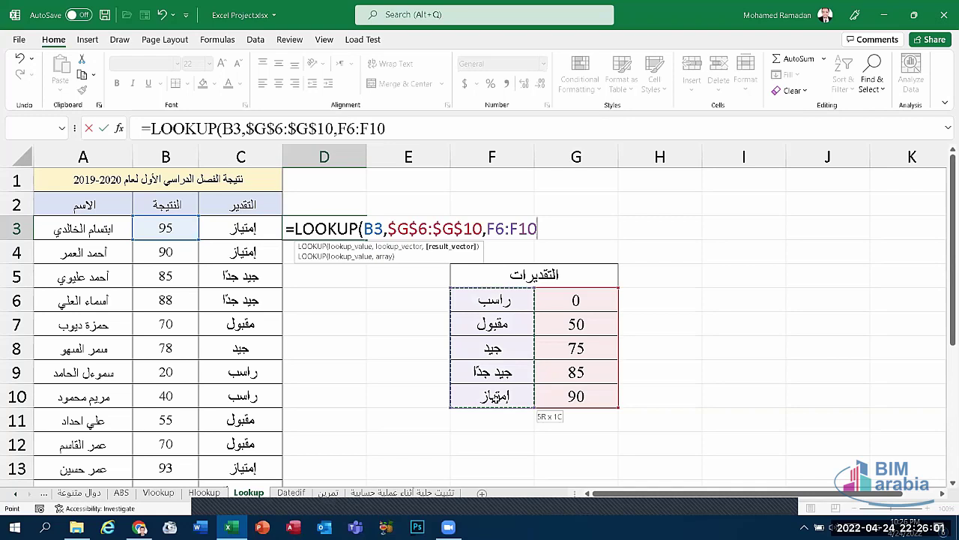
pyautogui.press('F4')
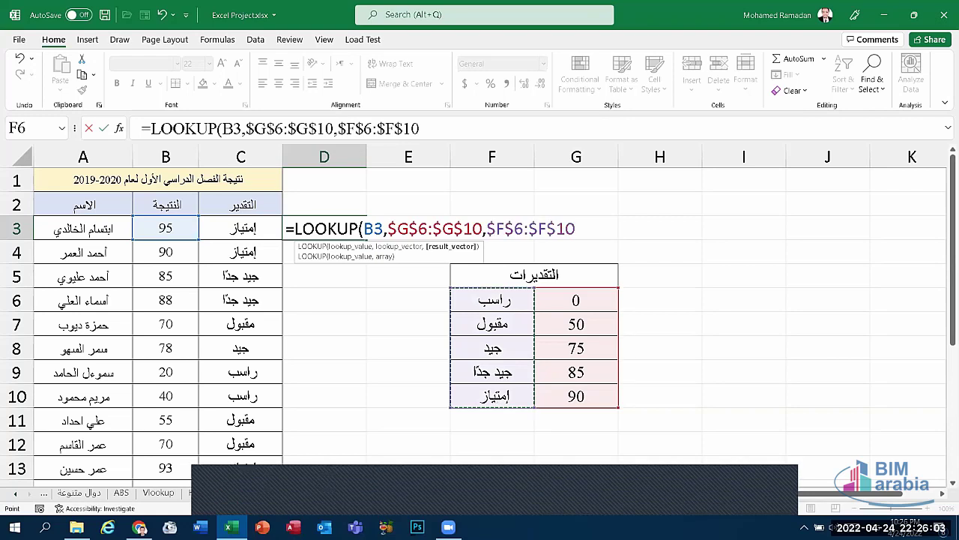
# Commit the grading formula and fill it down to D13
pyautogui.press('Return')
pyautogui.press('Up')
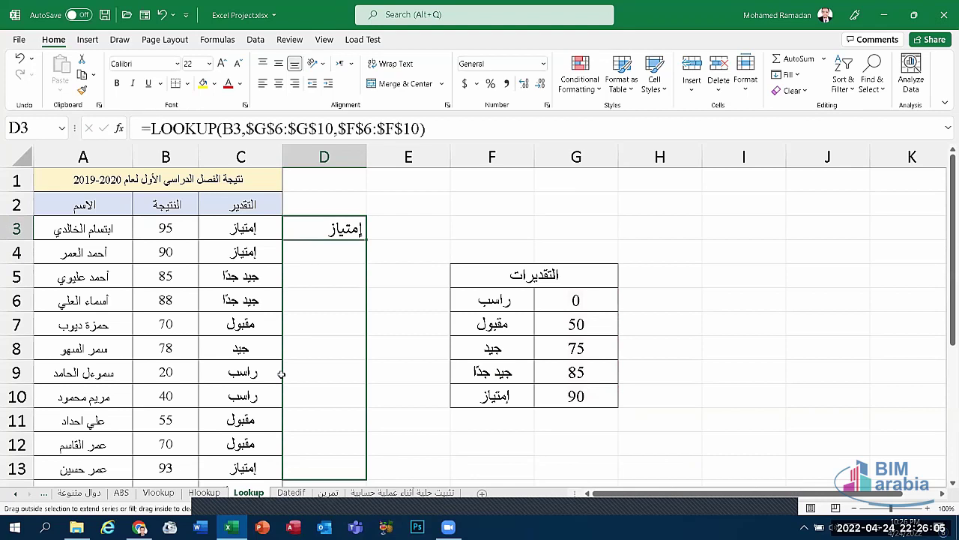
pyautogui.doubleClick(367, 240)
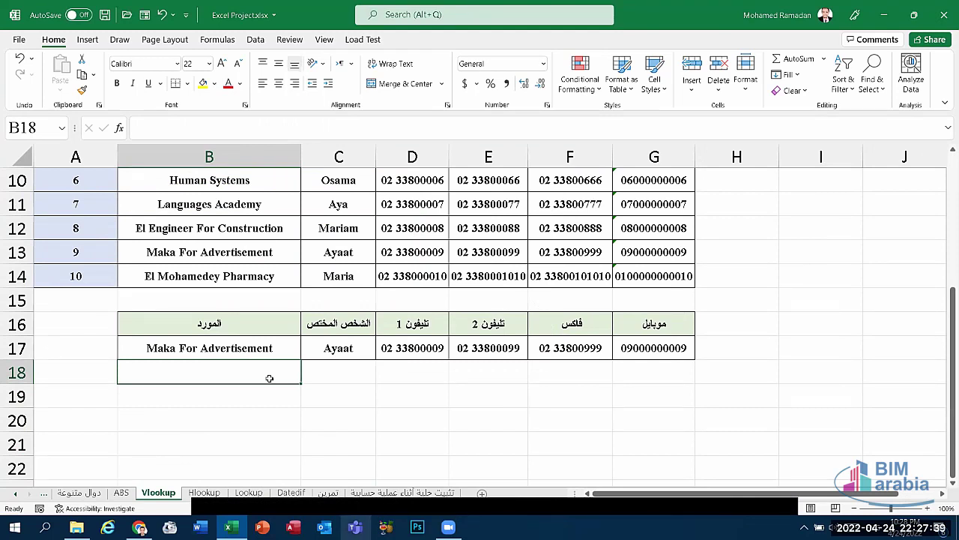
# Give B18 a List data validation sourced from the supplier names B5:B14
pyautogui.click(255, 39)
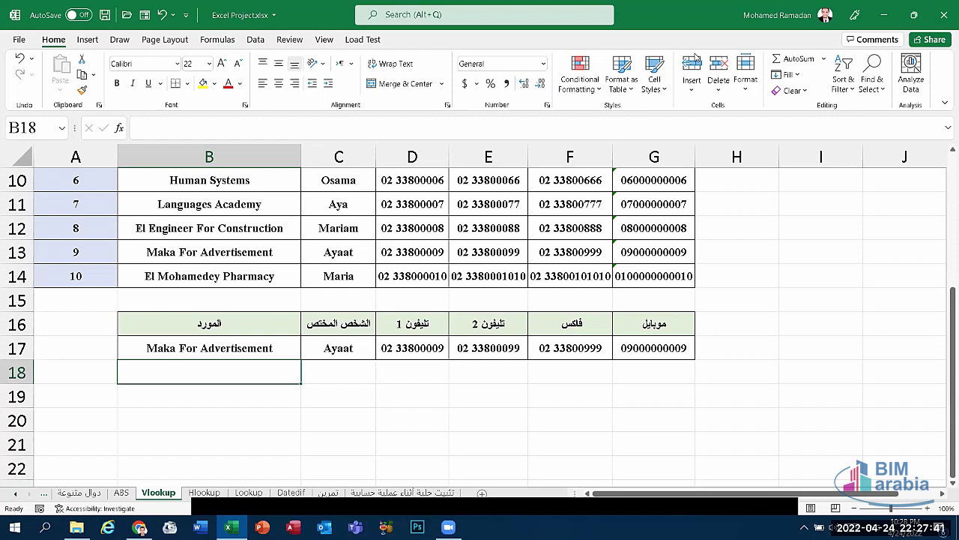
pyautogui.click(653, 91)
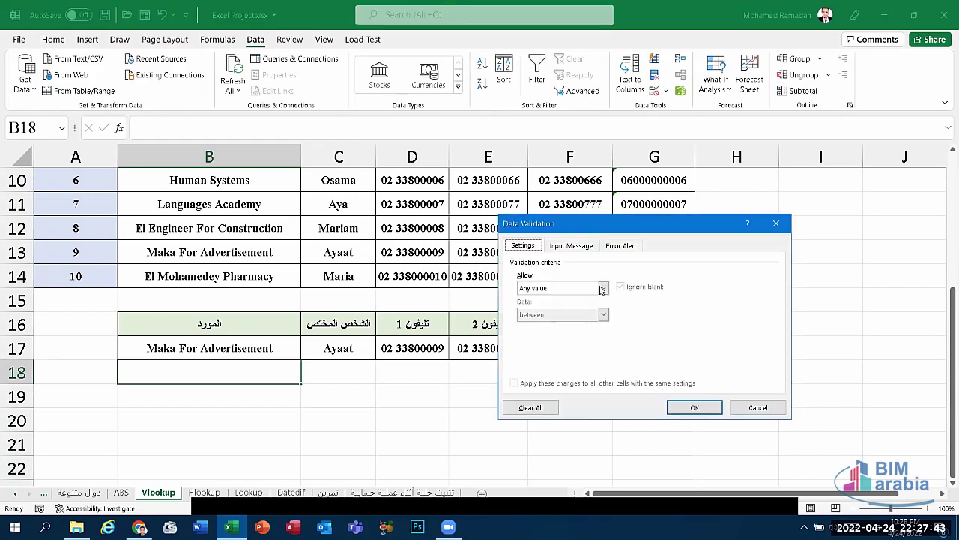
pyautogui.hotkey('alt', 'Down')
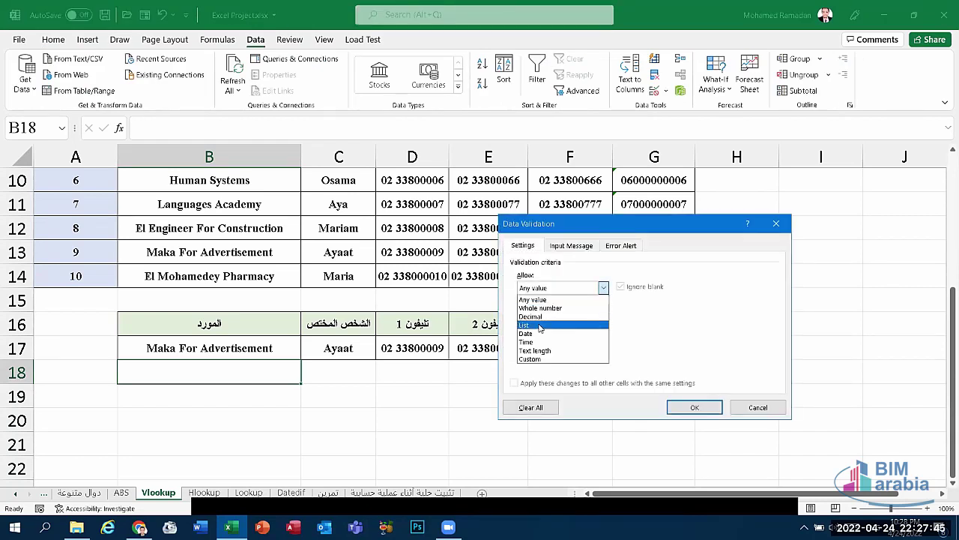
pyautogui.click(540, 325)
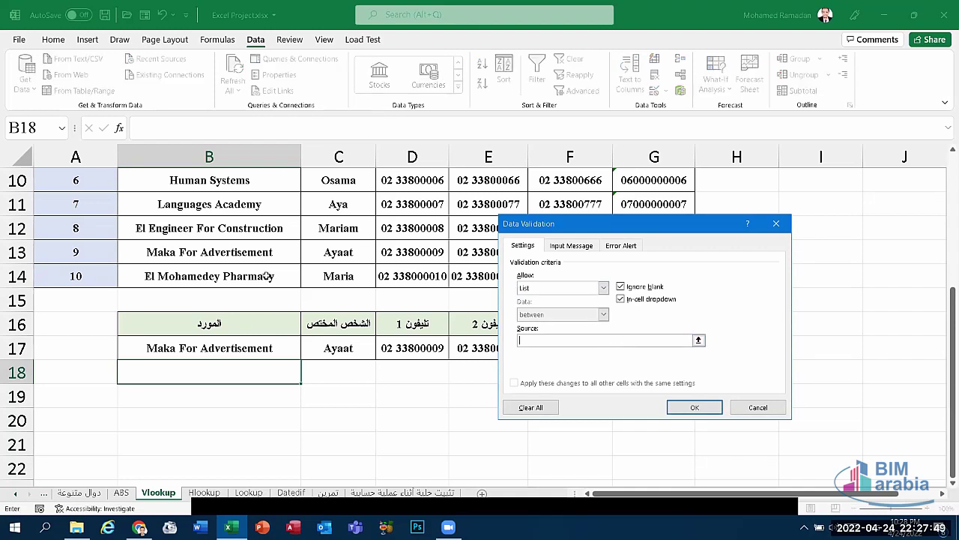
pyautogui.scroll(3, 257, 473)
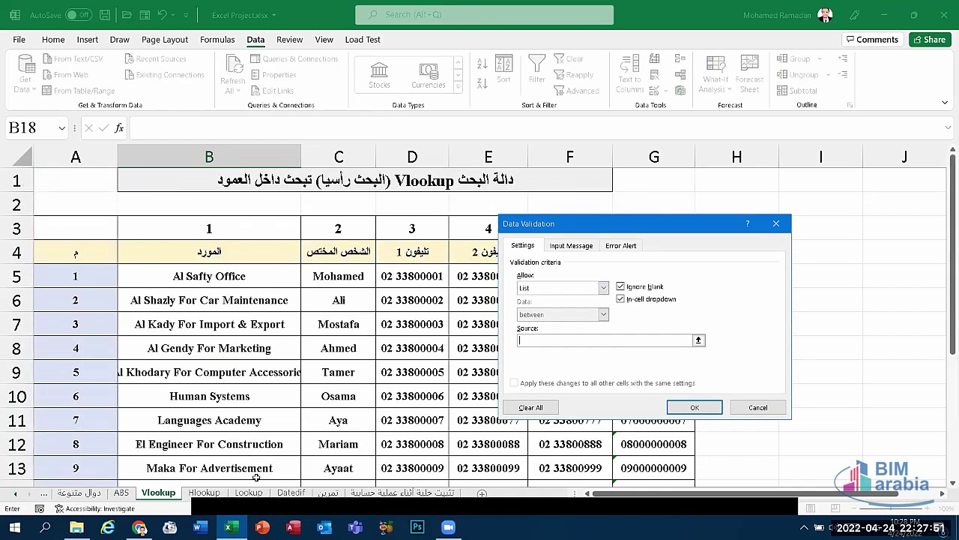
pyautogui.moveTo(255, 276)
pyautogui.mouseDown()
pyautogui.moveTo(254, 465)
pyautogui.moveTo(255, 438)
pyautogui.mouseUp()
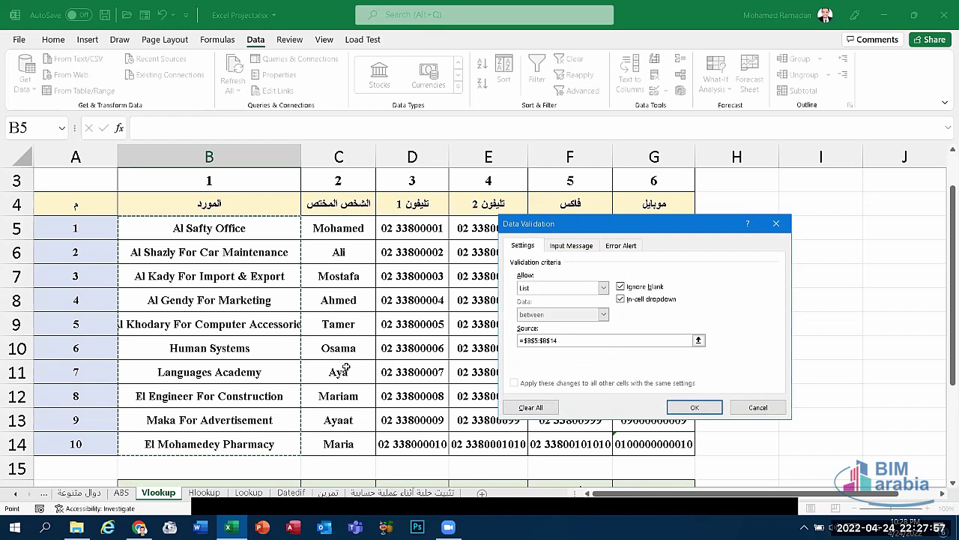
pyautogui.press('Return')
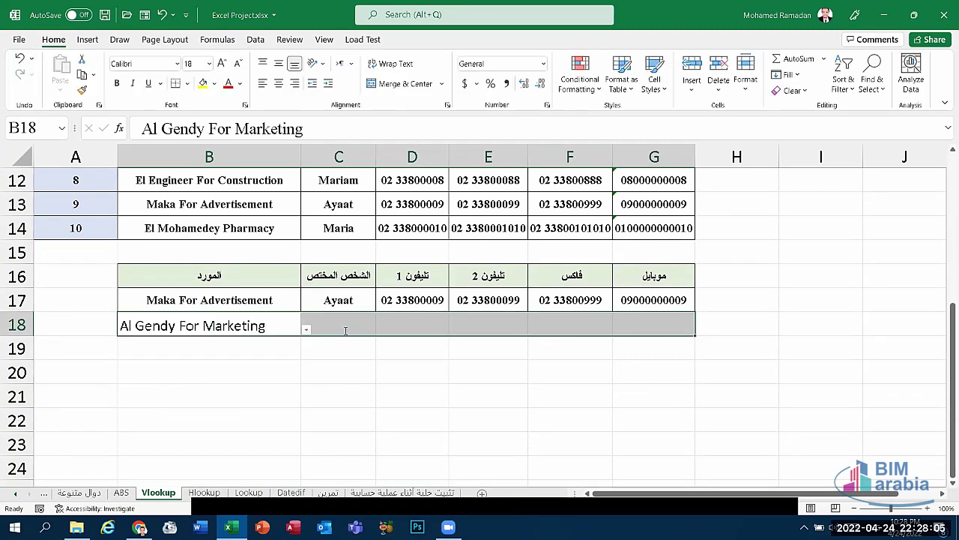
# Centre B18's contents vertically and horizontally
pyautogui.hotkey('alt', 'h')
pyautogui.press('a')
pyautogui.press('m')
pyautogui.hotkey('alt', 'h')
# Start a VLOOKUP in C18 with $B$18 as the absolute lookup value
pyautogui.press('a')
pyautogui.press('c')
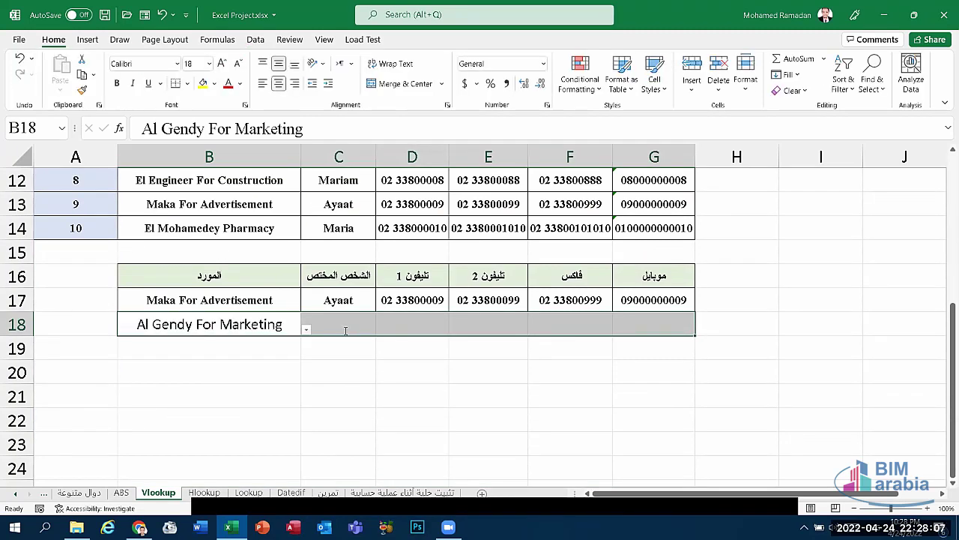
pyautogui.click(346, 330)
pyautogui.write('=v')
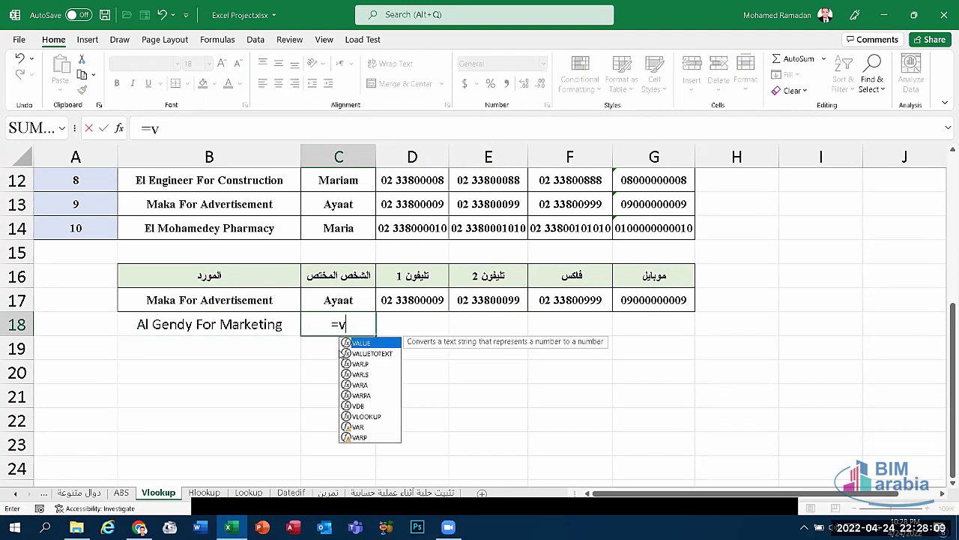
pyautogui.write('l')
pyautogui.press('Tab')
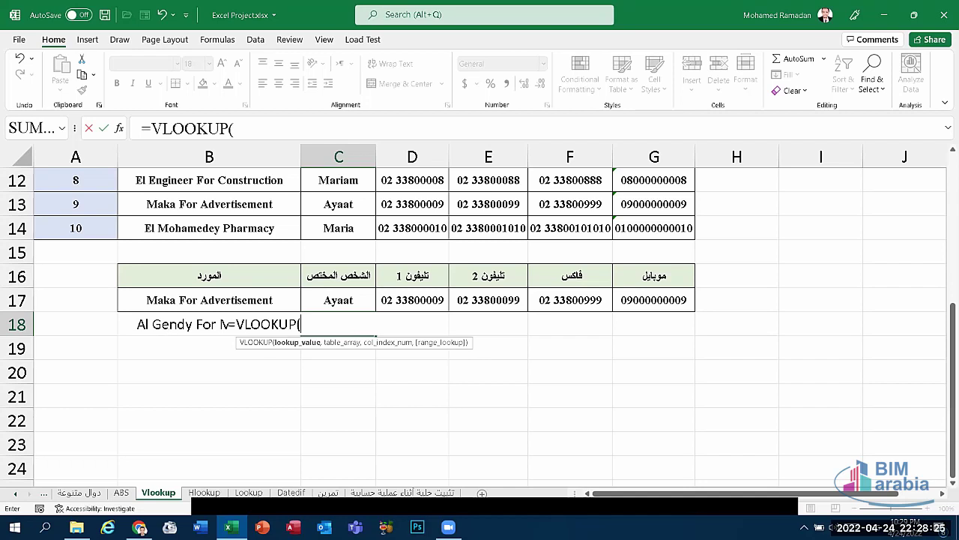
pyautogui.click(167, 326)
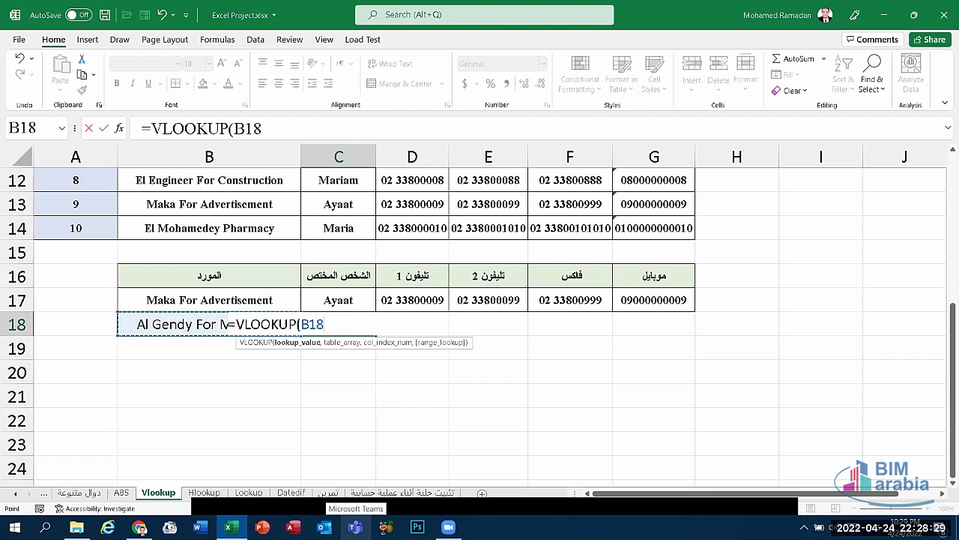
pyautogui.press('F4')
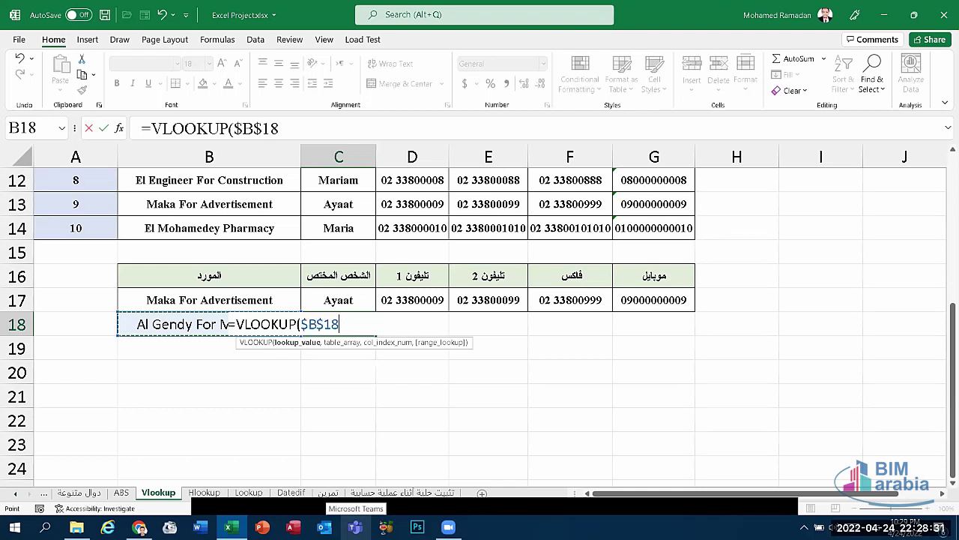
pyautogui.write(',')
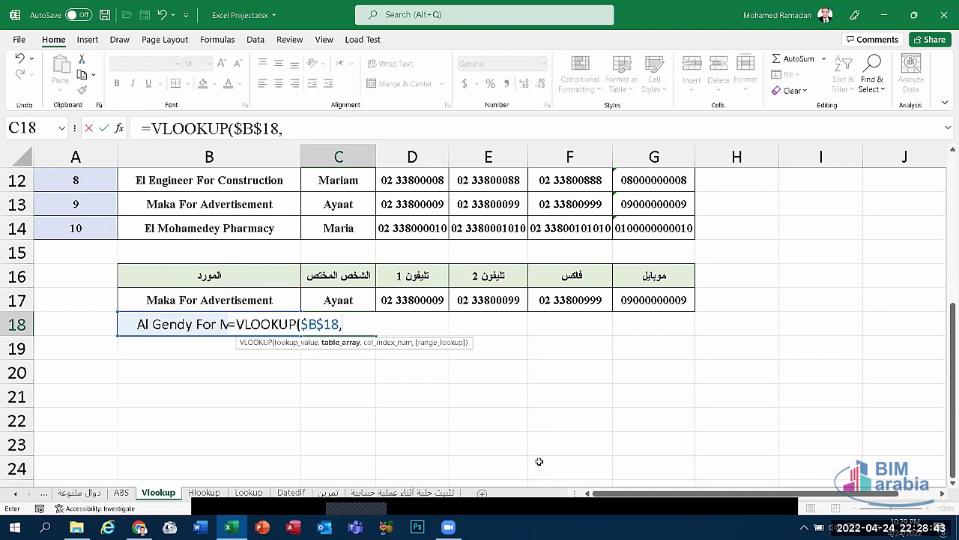
# Add the supplier table $B$5:$G$14 as the absolute table array
pyautogui.scroll(3, 404, 395)
pyautogui.moveTo(210, 228); pyautogui.dragTo(570, 444)
pyautogui.moveTo(456, 465); pyautogui.dragTo(654, 444)
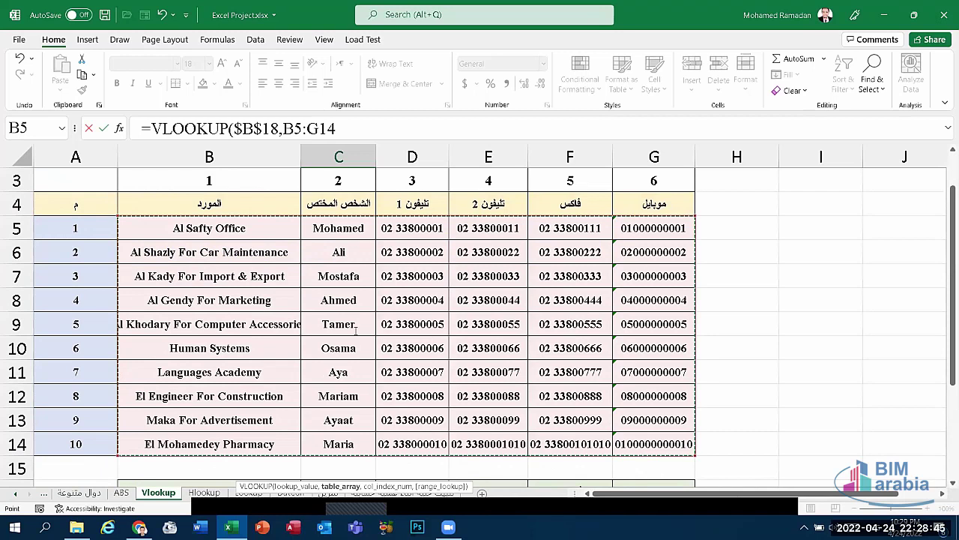
pyautogui.press('F4')
pyautogui.write('$G$14,')
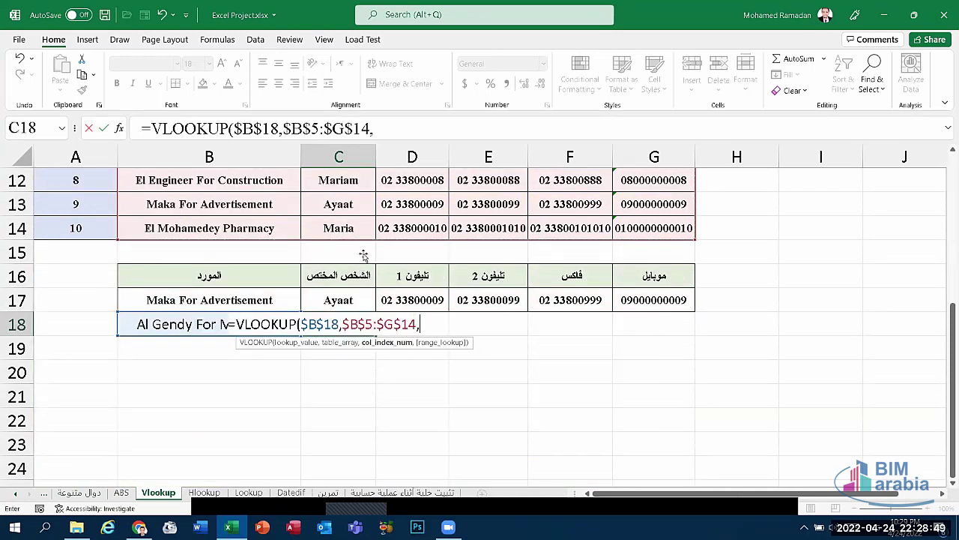
# Finish the VLOOKUP with column index C3 and exact match FALSE, and commit it
pyautogui.scroll(4, 345, 262)
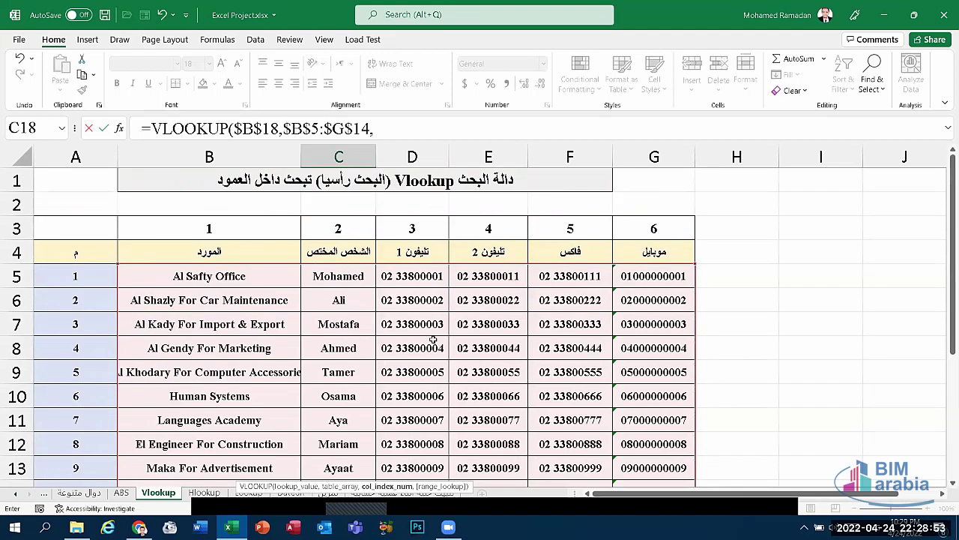
pyautogui.click(338, 228)
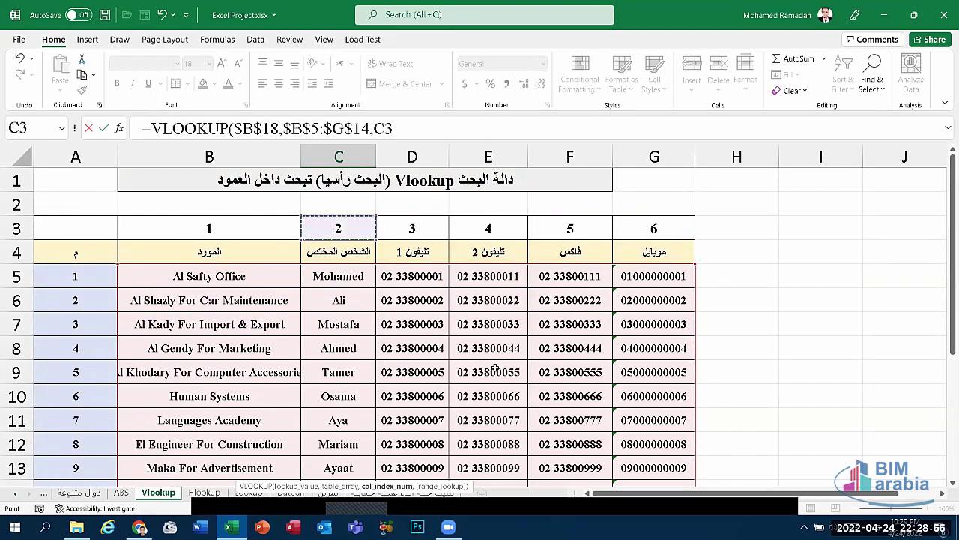
pyautogui.scroll(-3, 495, 368)
pyautogui.scroll(-1, 495, 368)
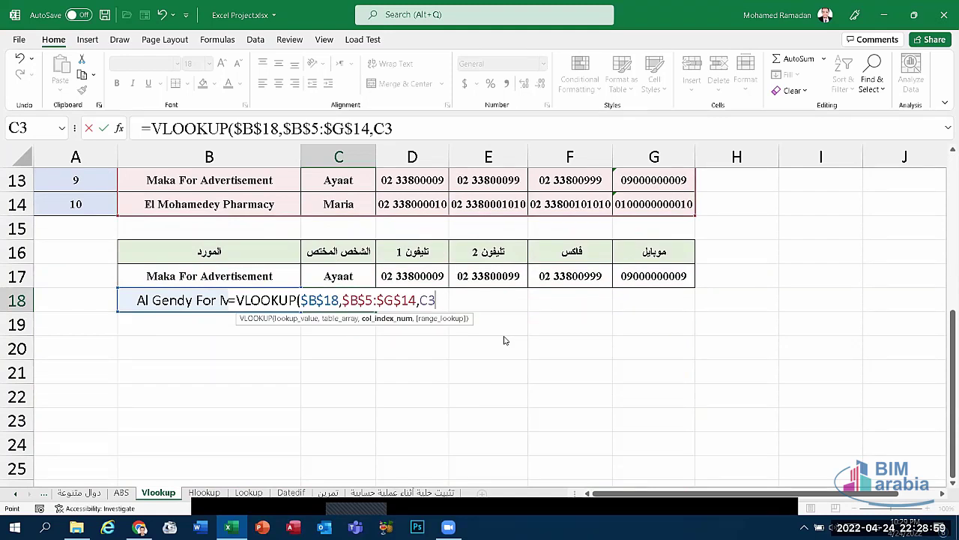
pyautogui.write(',')
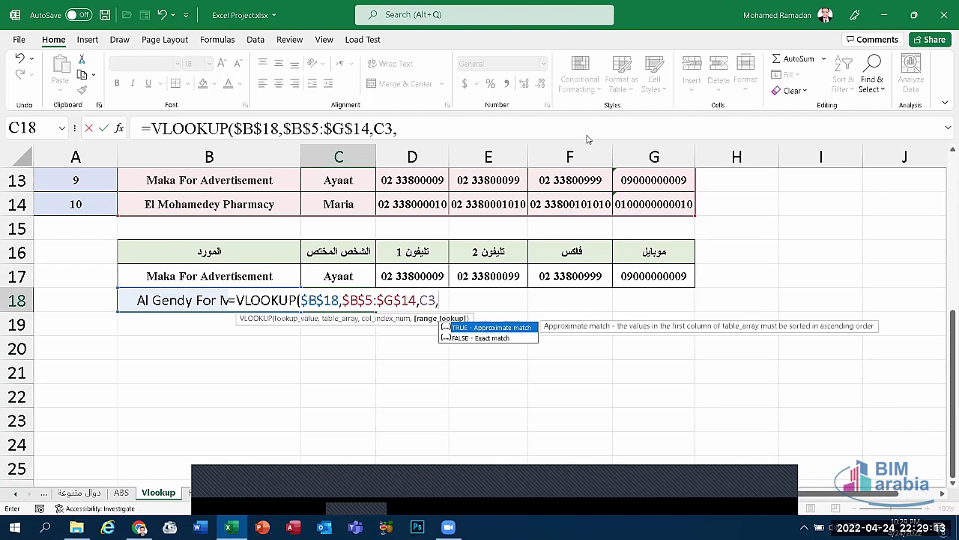
pyautogui.press('Return')
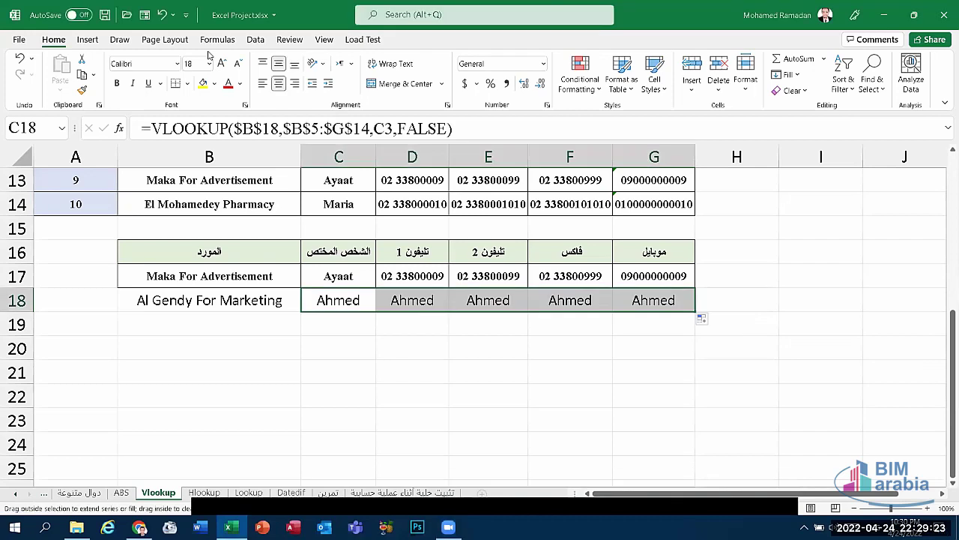
# Shrink row 18's font size to 16 so its contact details fit
pyautogui.click(238, 62)
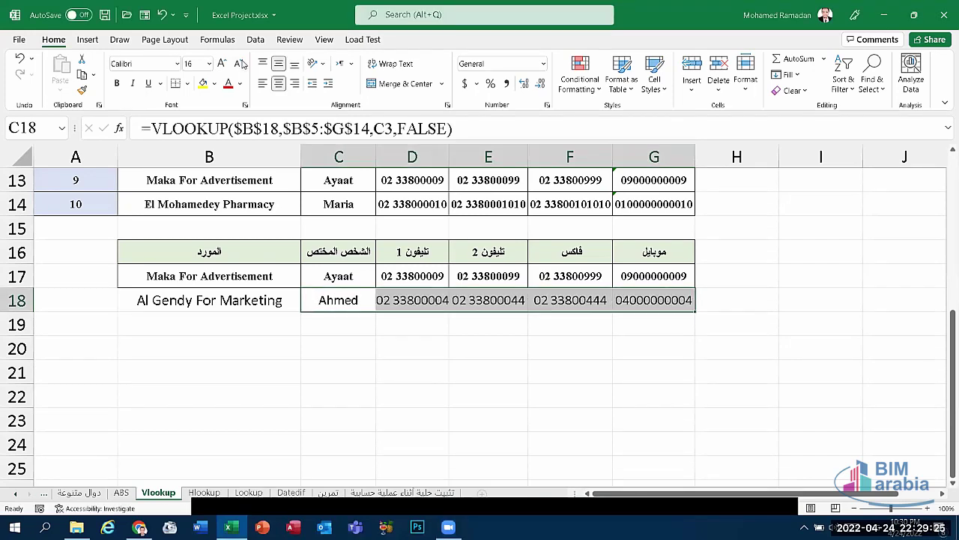
pyautogui.click(241, 63)
pyautogui.click(315, 394)
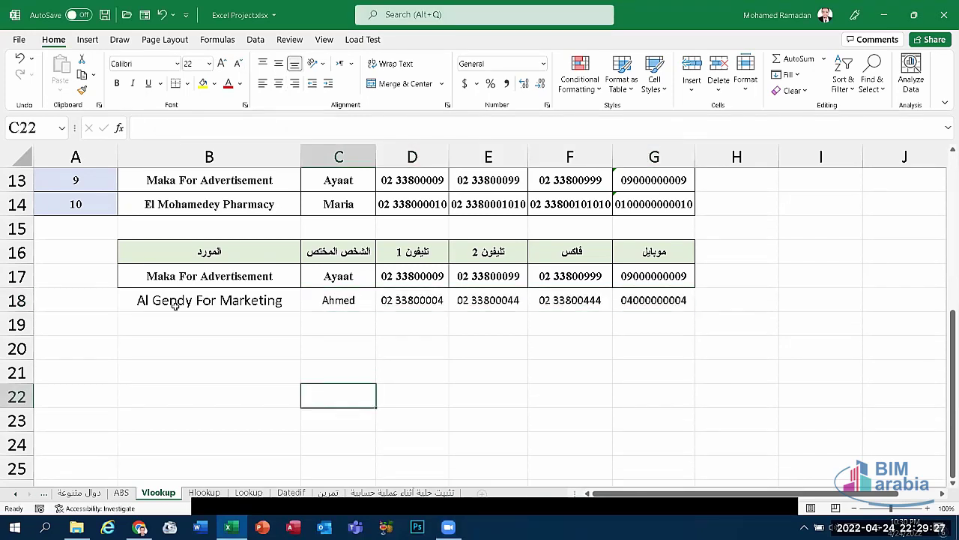
# Choose El Engineer For Construction as B18's supplier from its dropdown
pyautogui.click(211, 308)
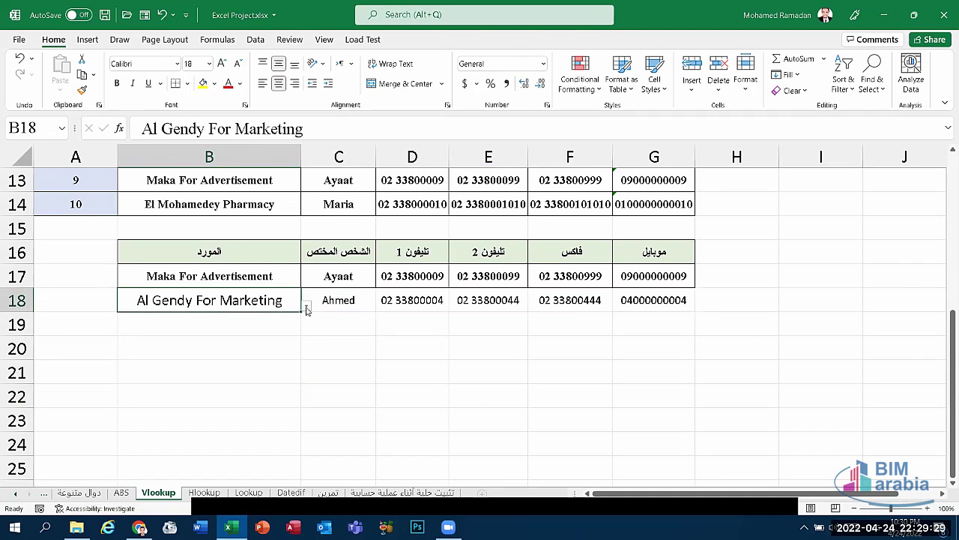
pyautogui.click(306, 307)
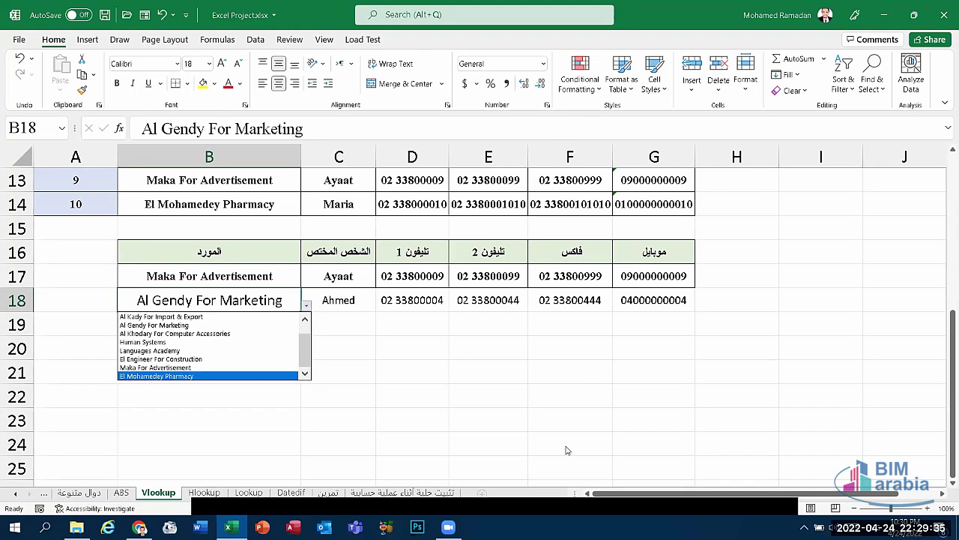
pyautogui.press('Up')
pyautogui.press('Up')
pyautogui.press('Return')
pyautogui.click(577, 514)
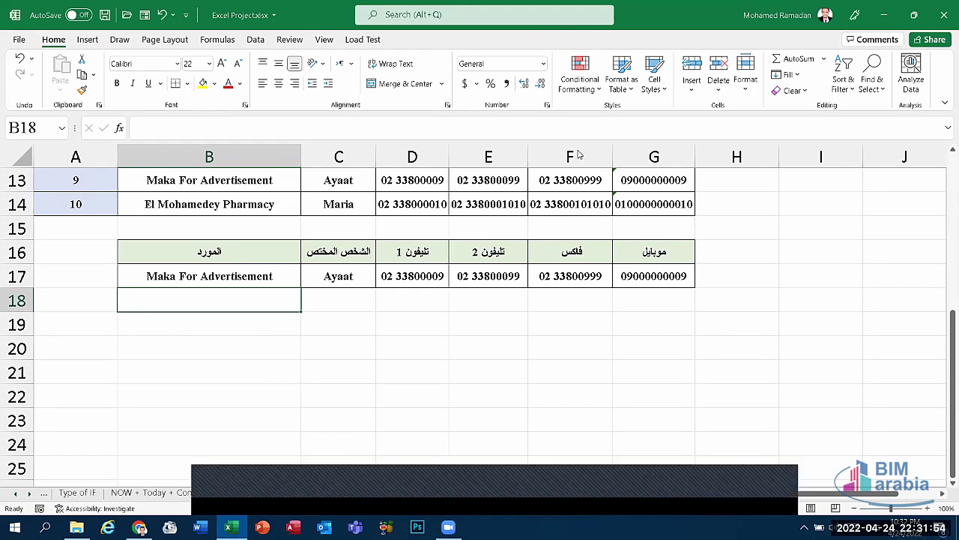
pyautogui.click(234, 298)
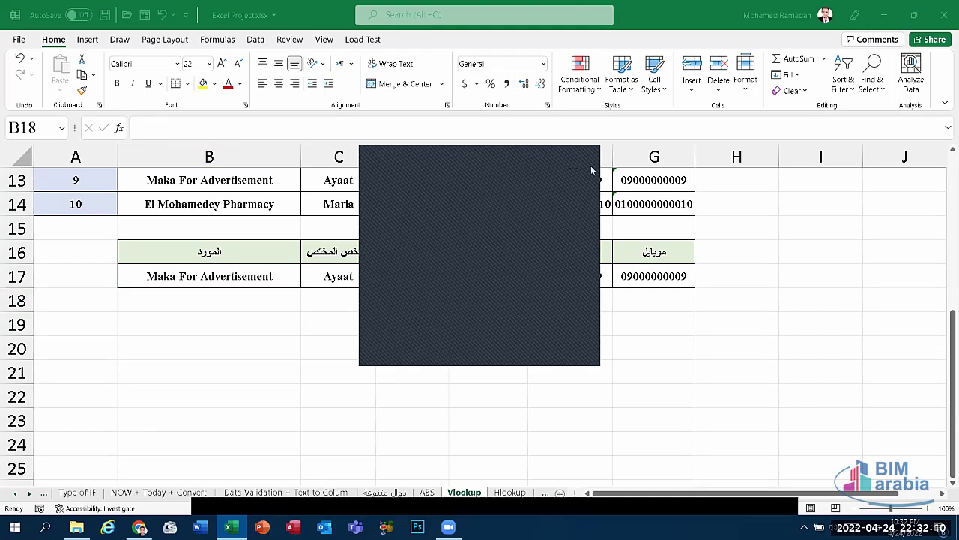
pyautogui.click(251, 305)
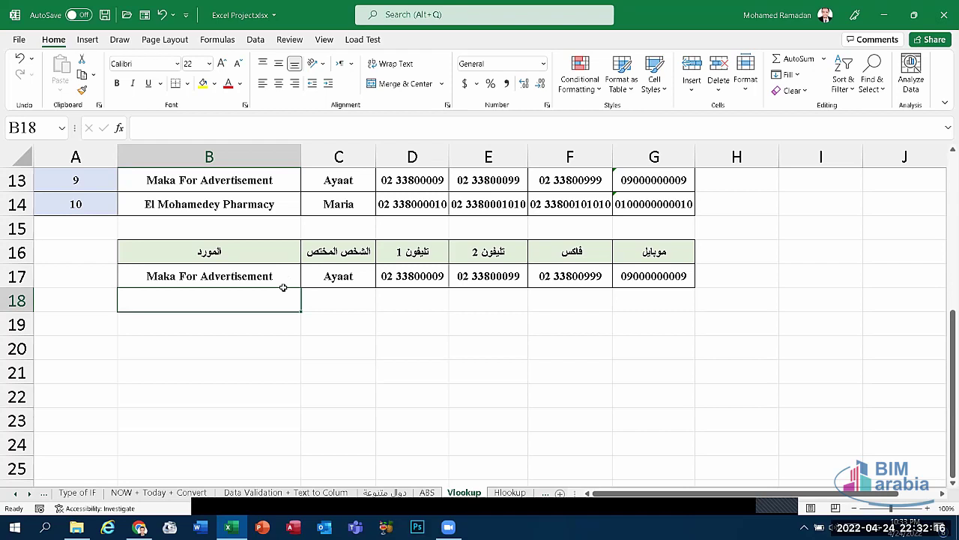
pyautogui.click(291, 277)
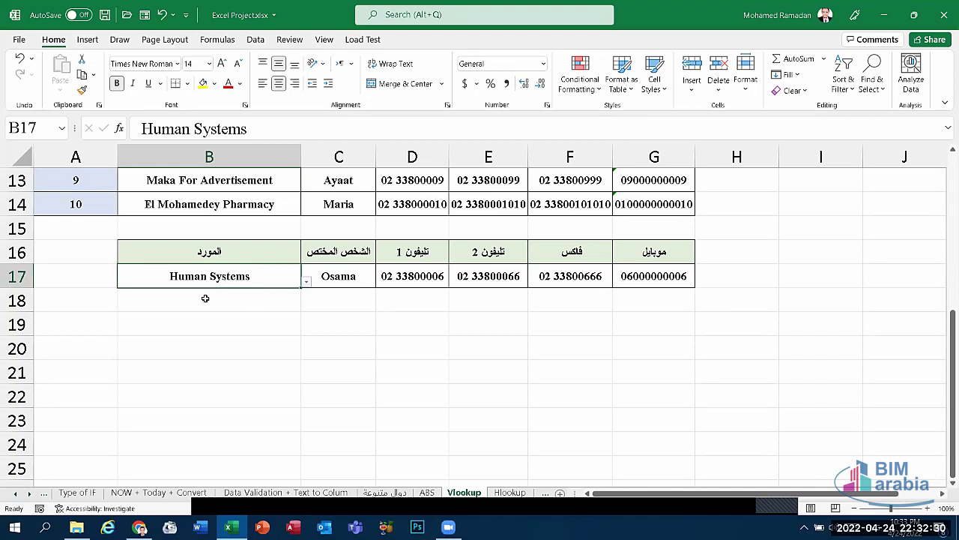
pyautogui.press('Return')
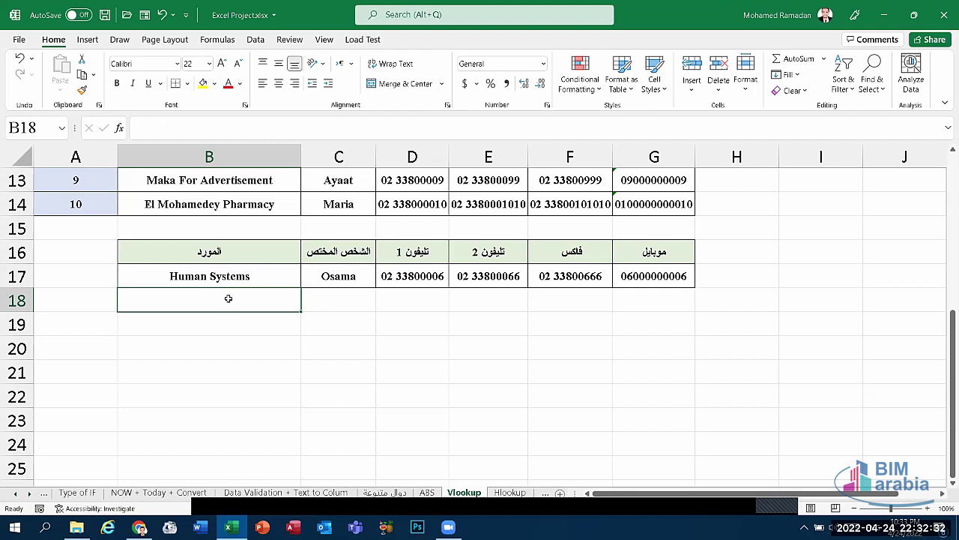
pyautogui.click(256, 43)
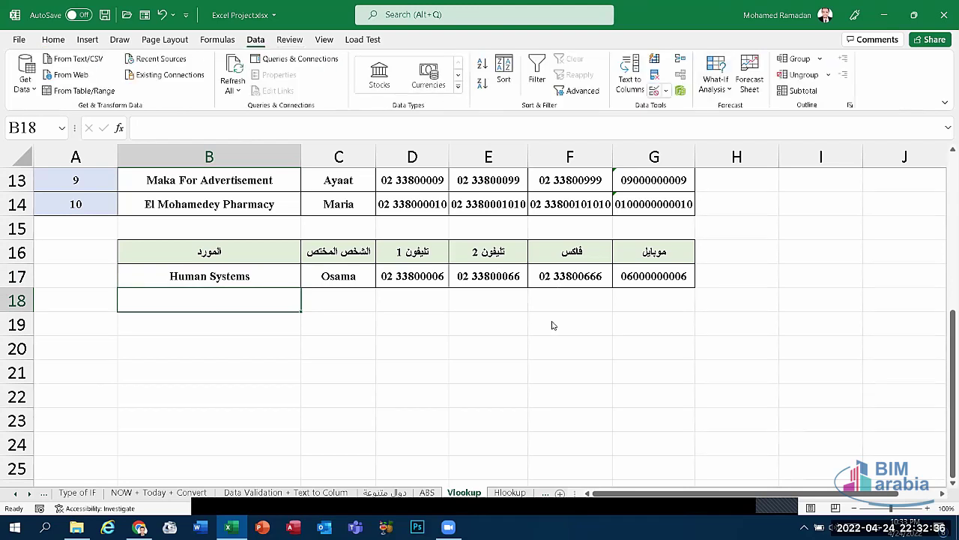
# Add a List data validation to B18 sourced from the supplier names in column B
pyautogui.hotkey('alt', 'a')
pyautogui.press('v')
pyautogui.press('v')
pyautogui.hotkey('alt', 'Down')
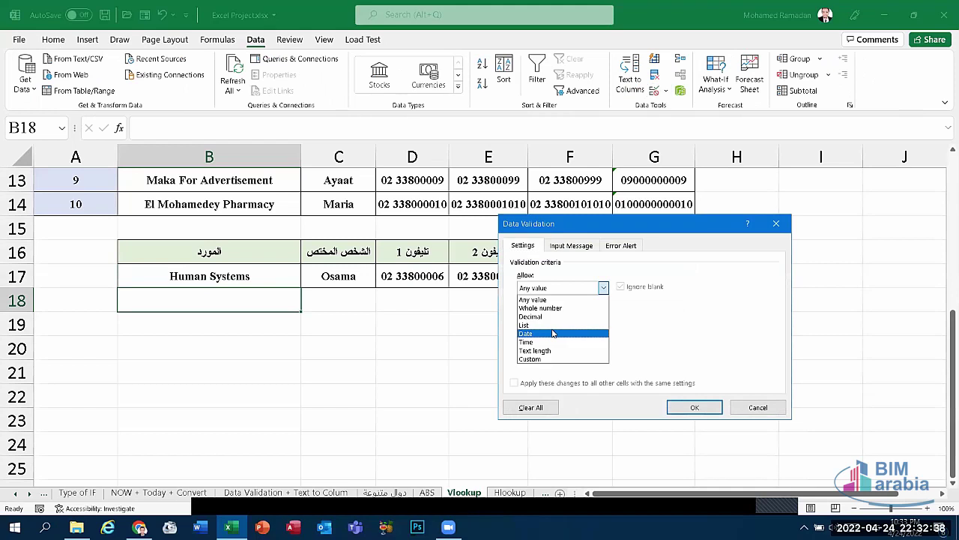
pyautogui.click(552, 324)
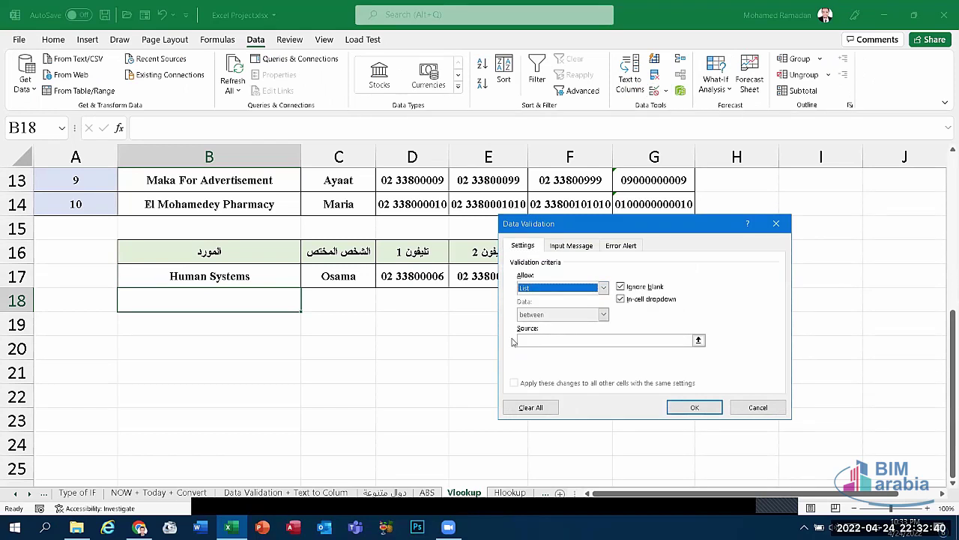
pyautogui.click(552, 342)
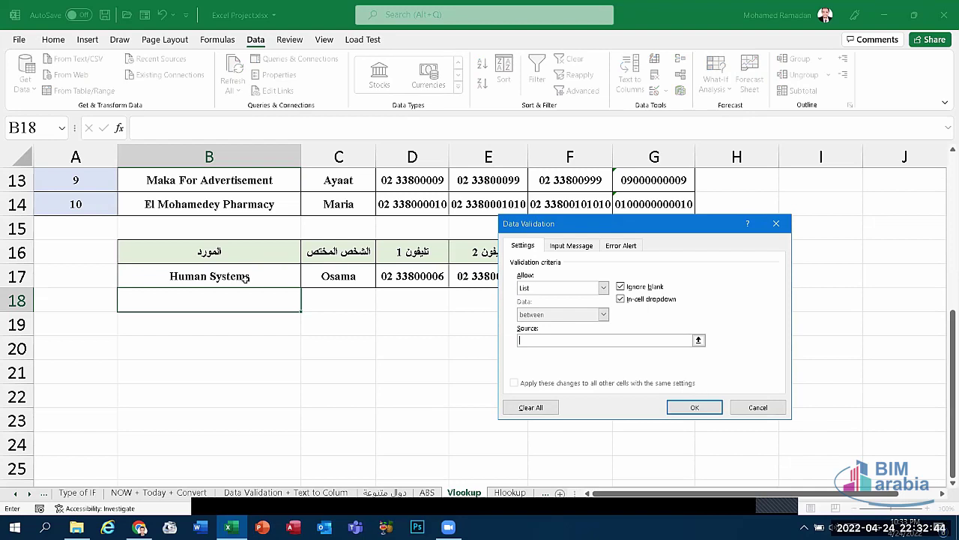
pyautogui.scroll(4, 245, 278)
pyautogui.scroll(-2, 241, 275)
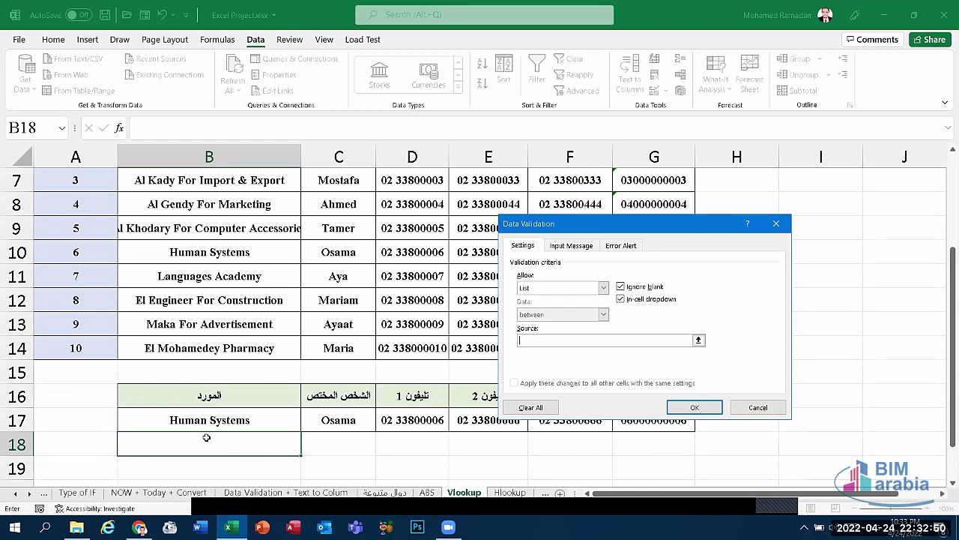
pyautogui.scroll(2, 210, 475)
pyautogui.moveTo(209, 276)
pyautogui.mouseDown()
pyautogui.moveTo(213, 437)
pyautogui.moveTo(260, 379)
pyautogui.mouseUp()
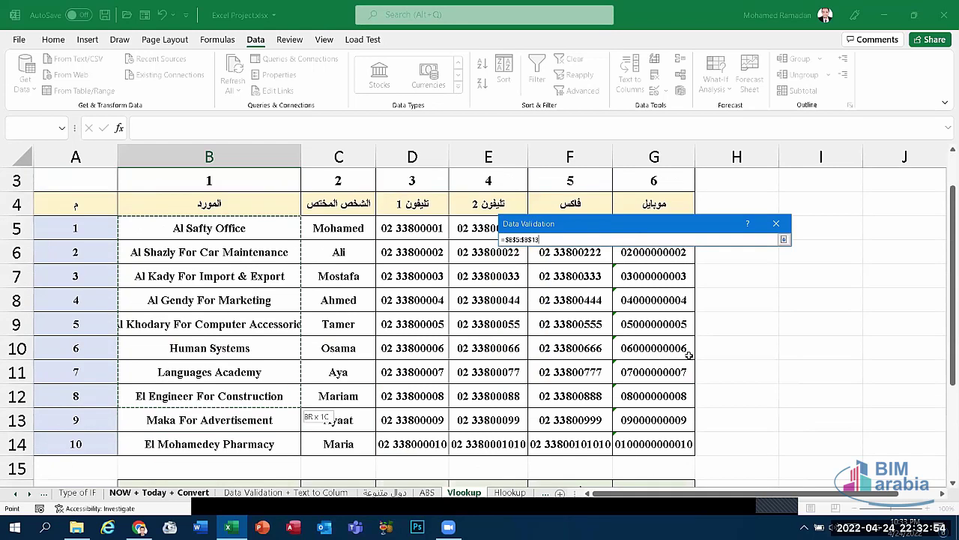
pyautogui.press('Return')
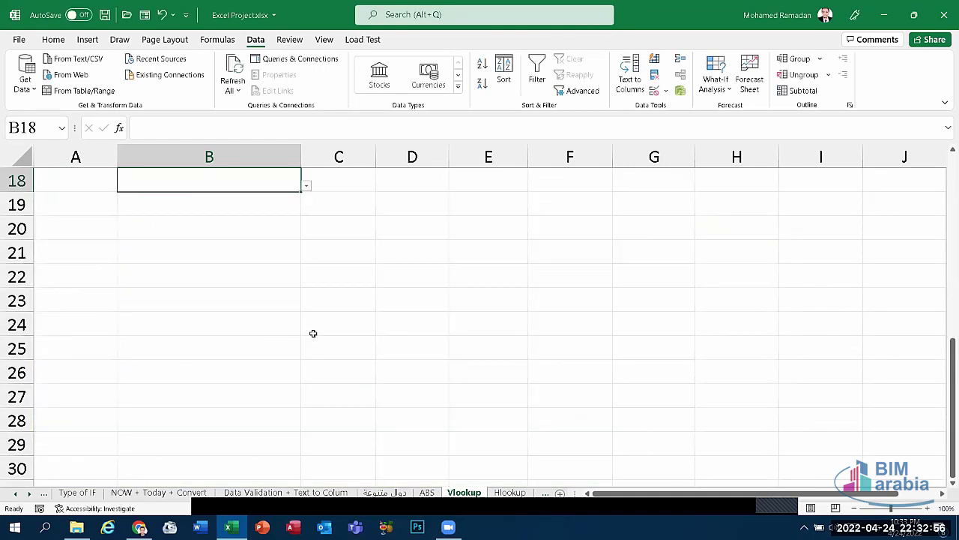
pyautogui.scroll(2, 314, 333)
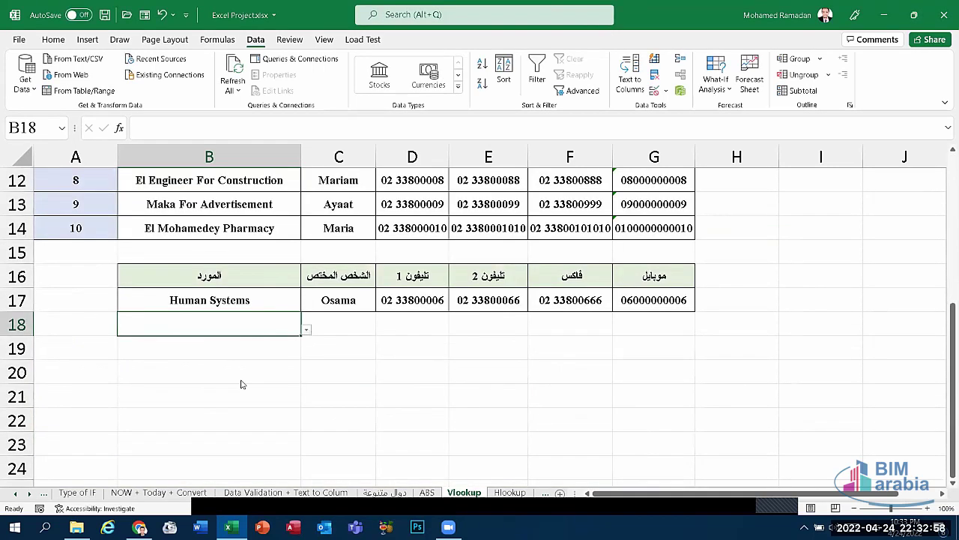
# Pick Al Kady For Import & Export in B18 and select B18 through G18
pyautogui.hotkey('alt', 'Down')
pyautogui.press('Down')
pyautogui.press('Down')
pyautogui.press('Down')
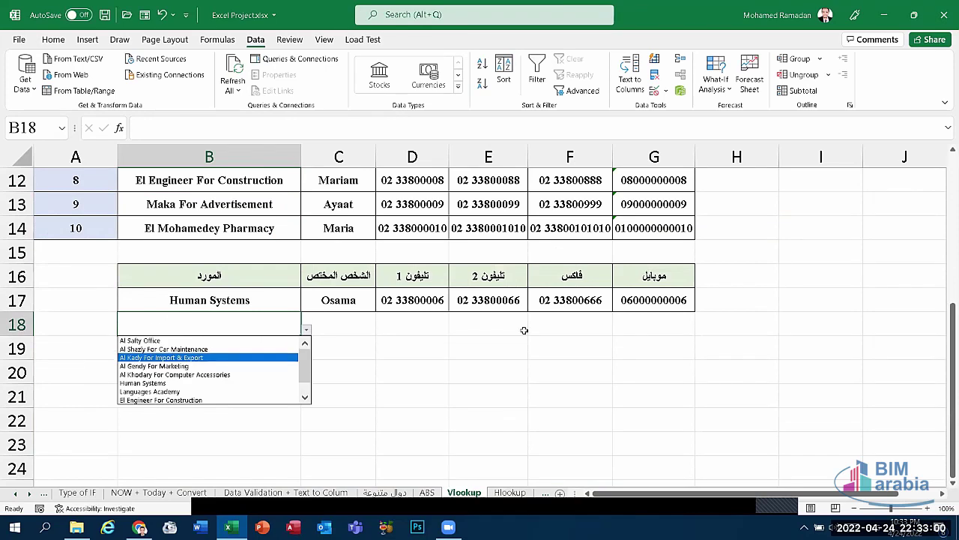
pyautogui.press('Return')
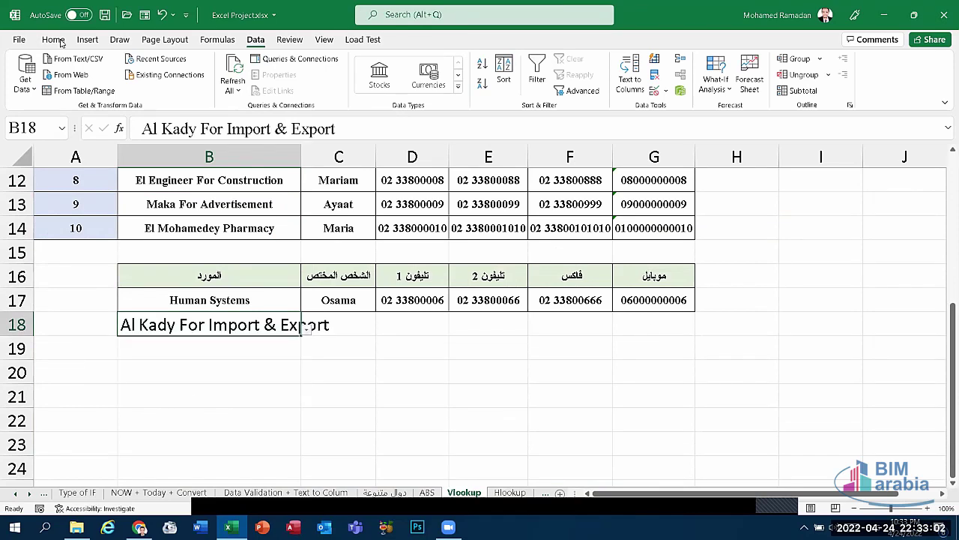
pyautogui.press('Down')
pyautogui.press('Down')
pyautogui.press('Up')
pyautogui.press('Up')
pyautogui.hotkey('shift', 'Right')
pyautogui.hotkey('shift', 'Right')
pyautogui.hotkey('shift', 'Right')
pyautogui.hotkey('shift', 'Right')
pyautogui.hotkey('shift', 'Right')
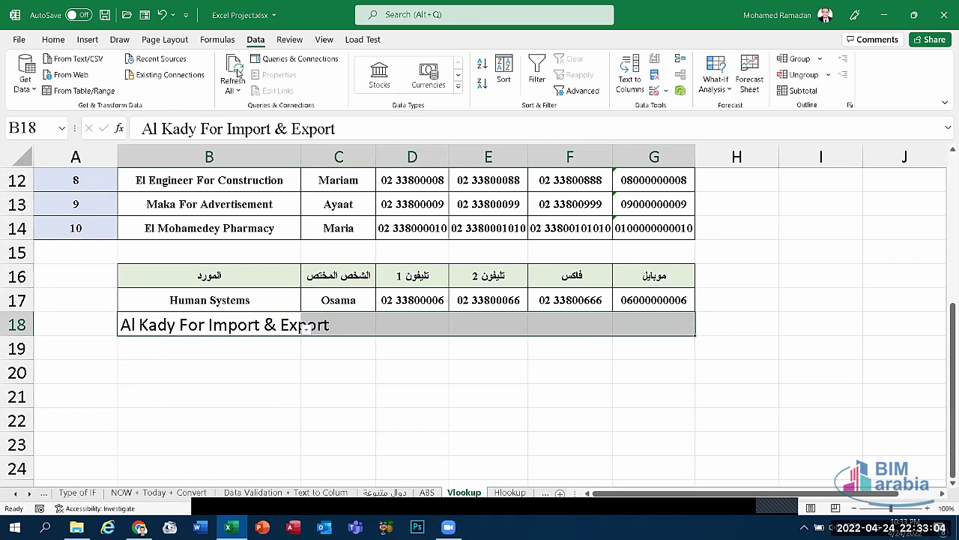
# Reduce the row 18 font to 16 and centre it horizontally and vertically
pyautogui.click(54, 39)
pyautogui.hotkey('ctrl', 'shift', ',')
pyautogui.hotkey('ctrl', 'shift', ',')
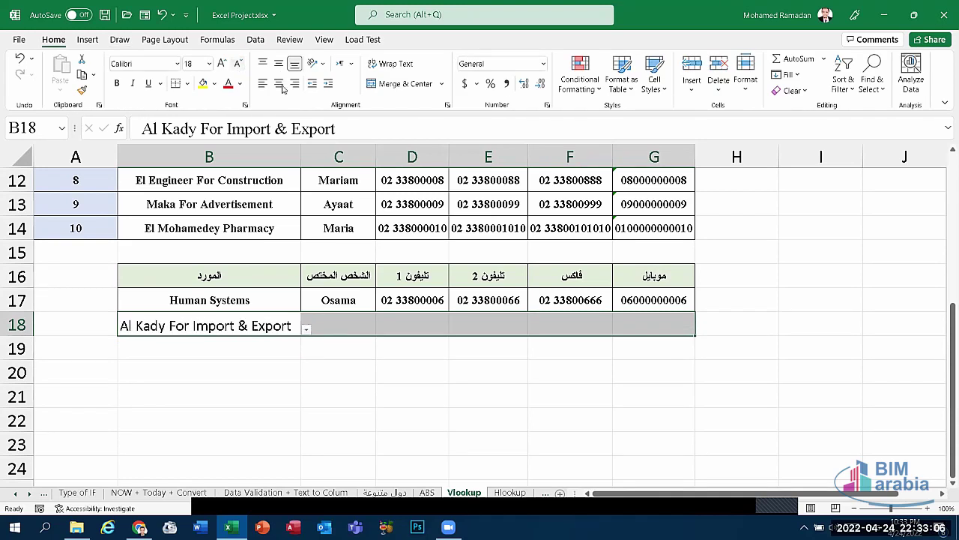
pyautogui.hotkey('ctrl', 'shift', ',')
pyautogui.hotkey('alt', 'h')
pyautogui.press('a')
pyautogui.press('m')
pyautogui.hotkey('ctrl', 'e')
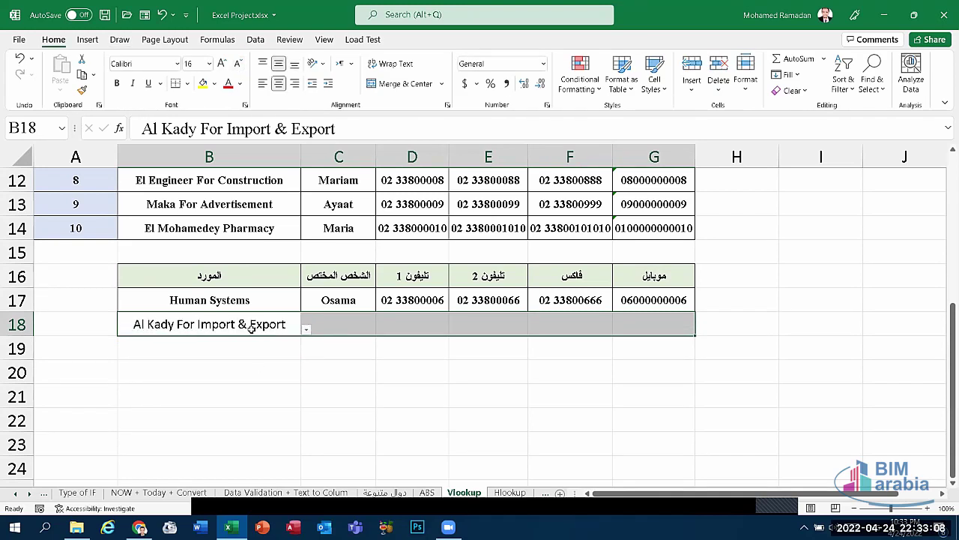
pyautogui.hotkey('shift', 'Left')
pyautogui.hotkey('shift', 'Left')
pyautogui.hotkey('shift', 'Left')
# Set B18's supplier to Maka For Advertisement from its dropdown
pyautogui.hotkey('alt', 'Down')
pyautogui.click(223, 381)
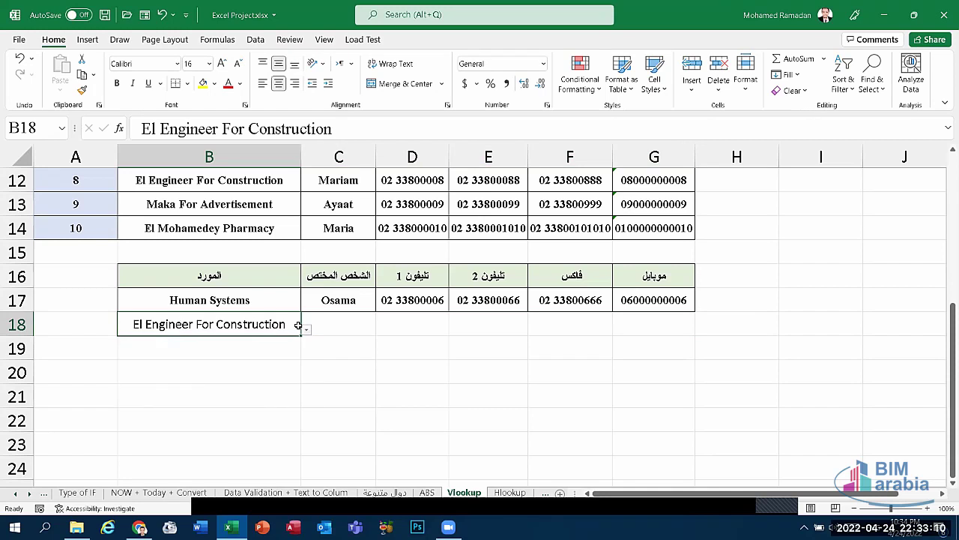
pyautogui.click(307, 330)
pyautogui.press('Down')
pyautogui.press('Return')
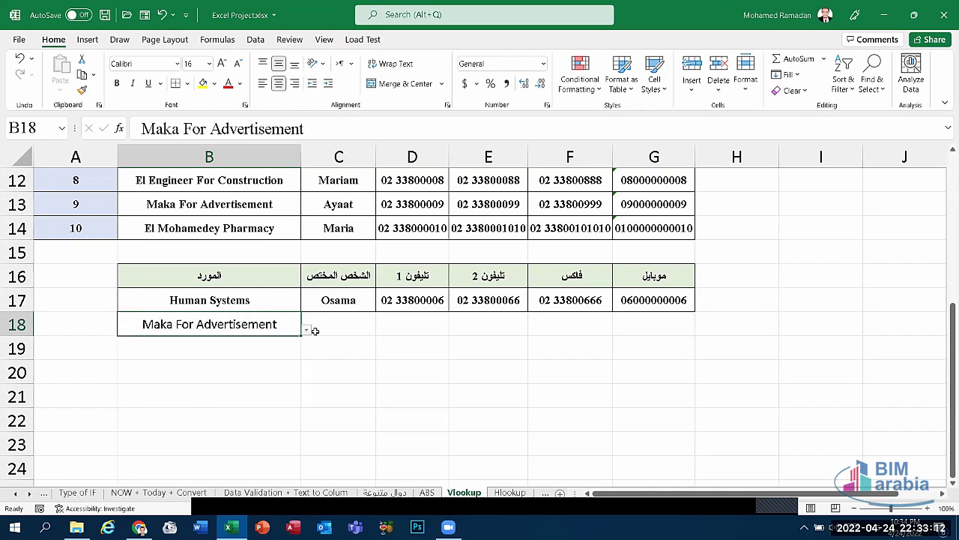
pyautogui.hotkey('alt', 'Down')
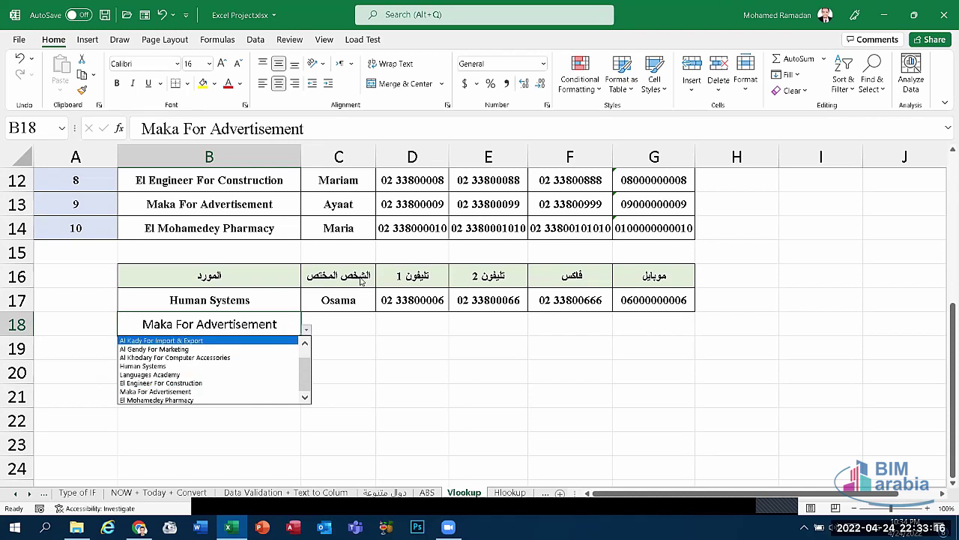
pyautogui.press('Escape')
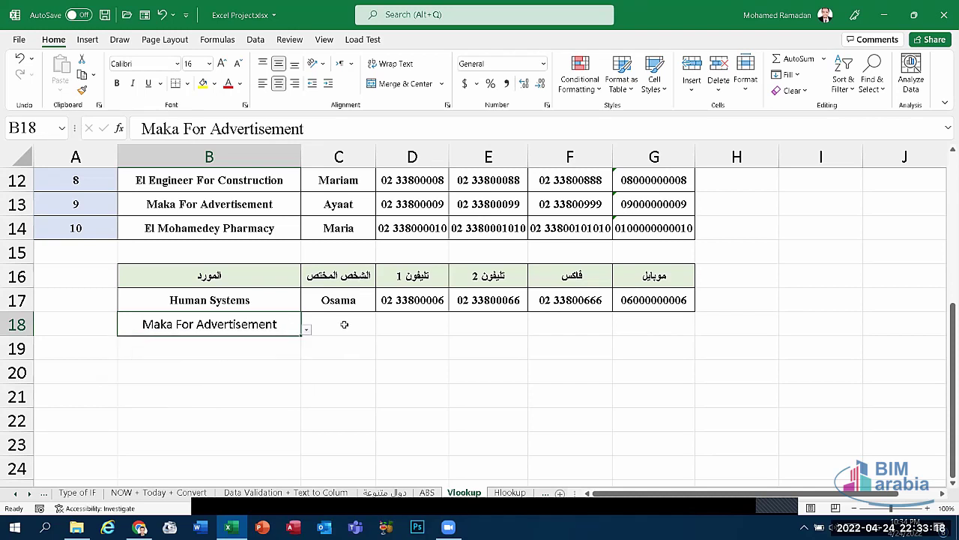
pyautogui.click(344, 324)
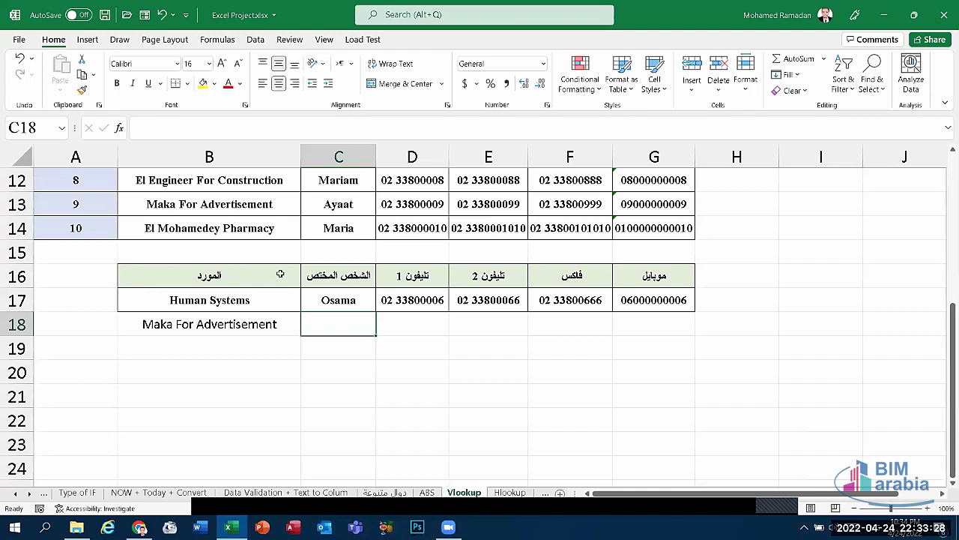
# Start a VLOOKUP in C18 with the absolute $B$18 supplier as the lookup value
pyautogui.write('=')
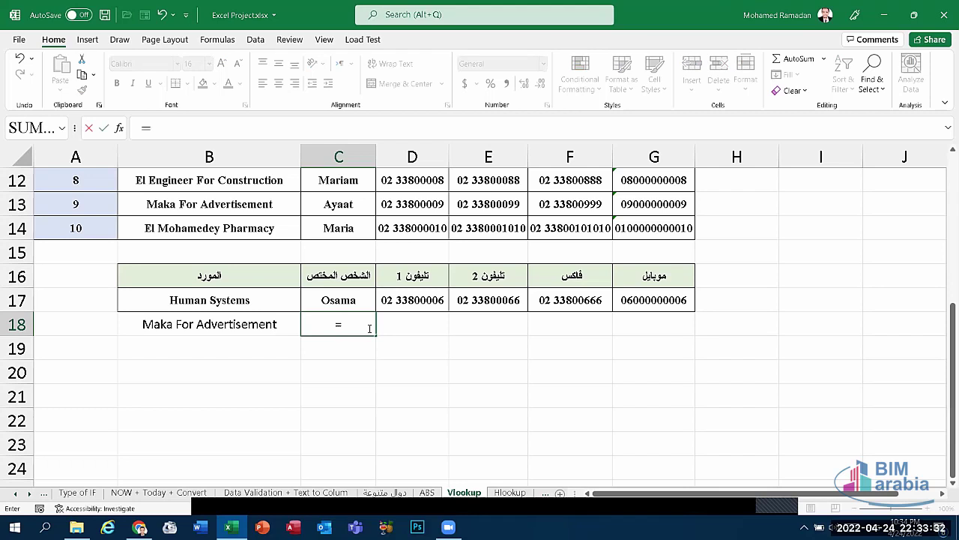
pyautogui.scroll(1, 372, 282)
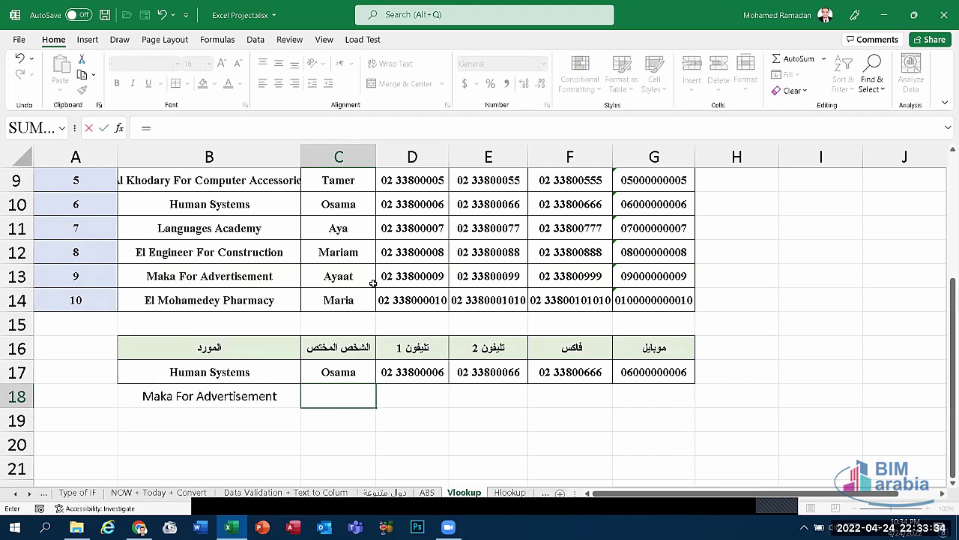
pyautogui.scroll(3, 355, 204)
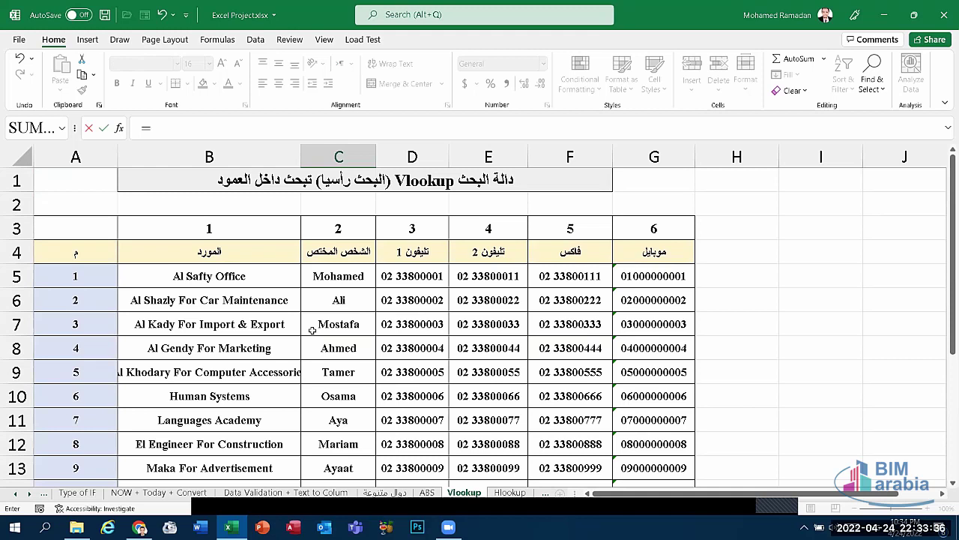
pyautogui.scroll(-3, 382, 463)
pyautogui.write('v')
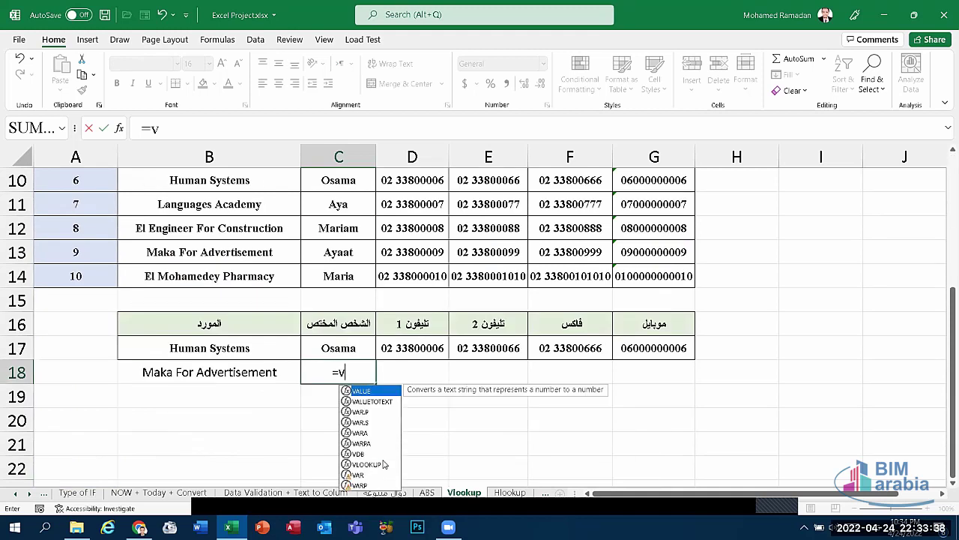
pyautogui.write('look')
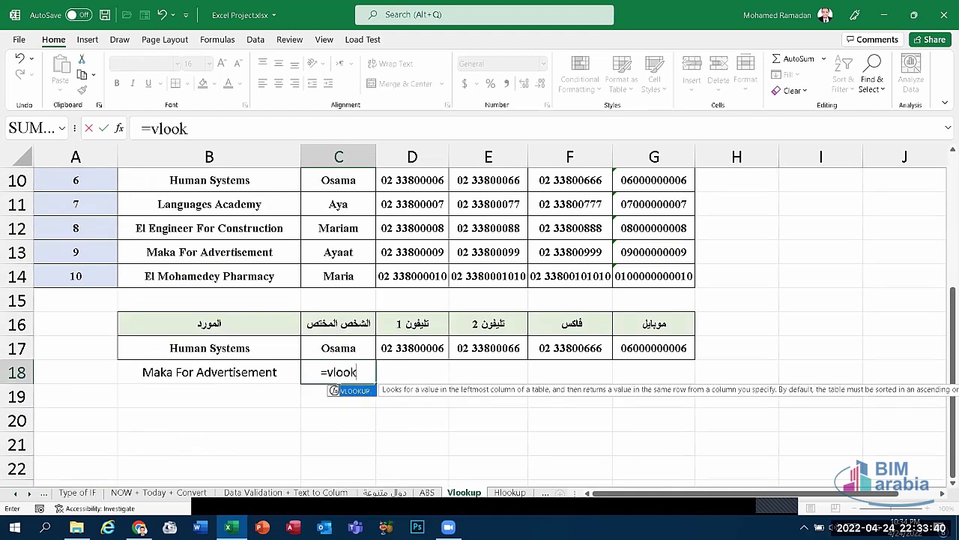
pyautogui.press('Tab')
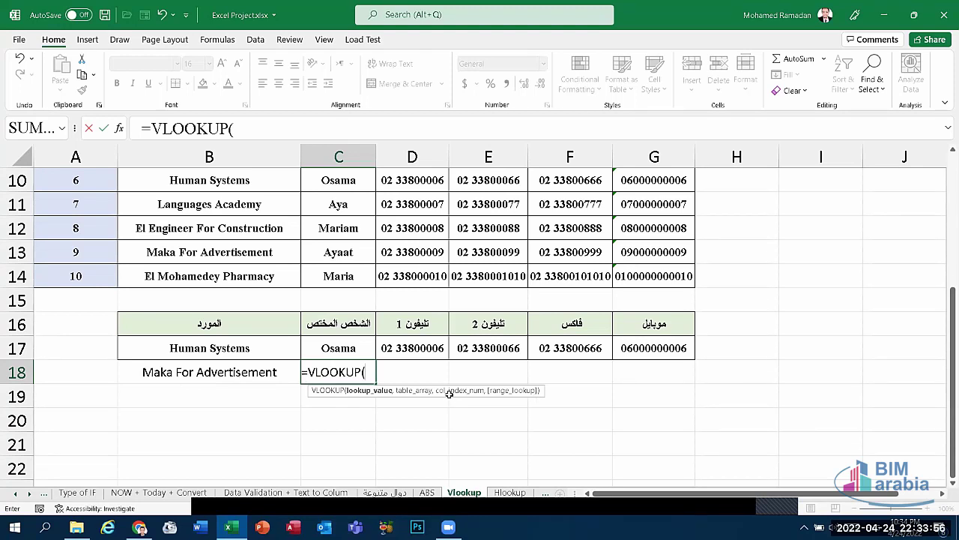
pyautogui.click(199, 376)
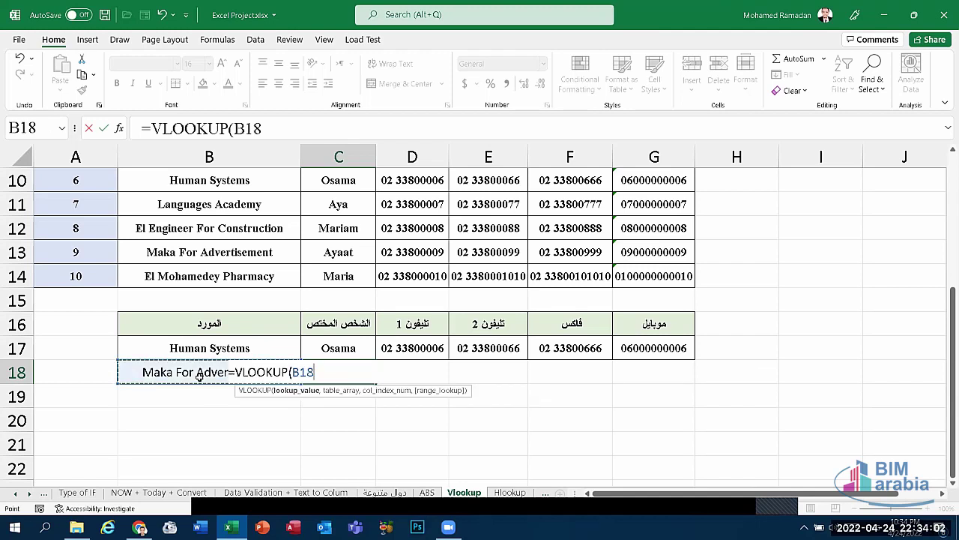
pyautogui.press('F4')
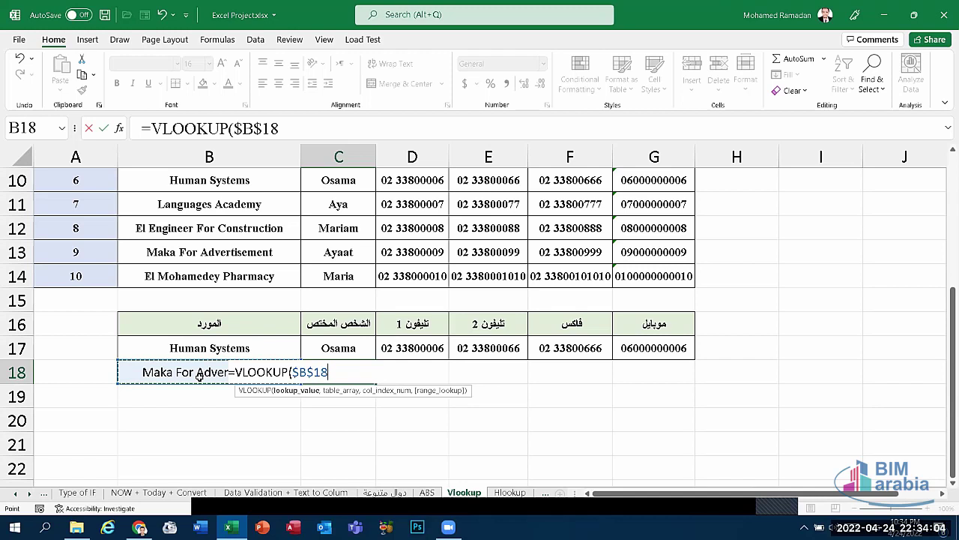
pyautogui.write(',')
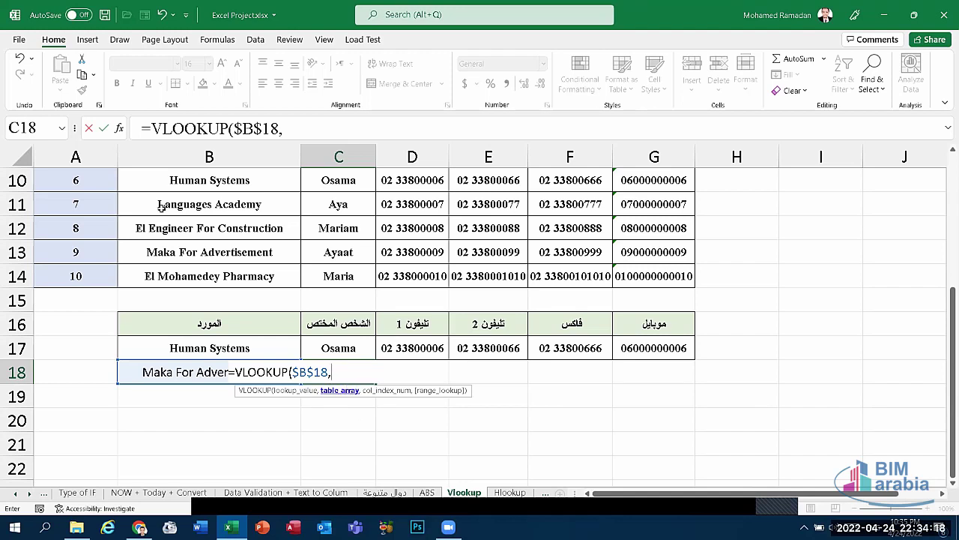
# Finish it with table $B$5:$G$14, column index C3 and FALSE, returning Ayaat
pyautogui.scroll(2, 161, 207)
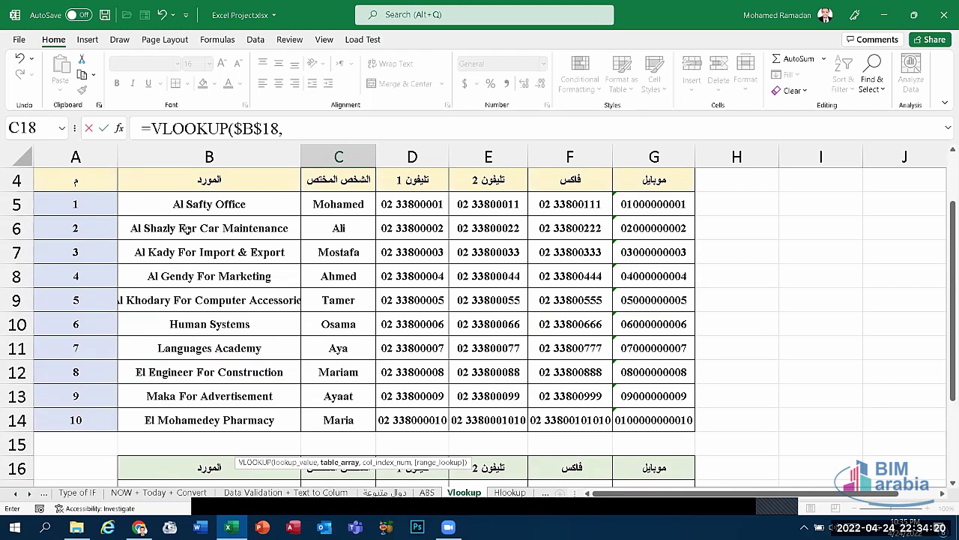
pyautogui.moveTo(187, 204); pyautogui.dragTo(487, 348)
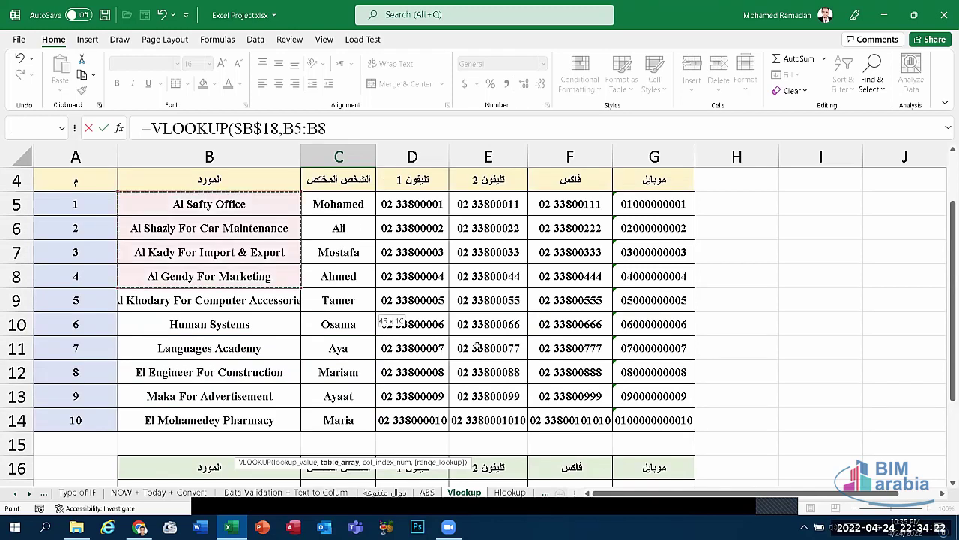
pyautogui.moveTo(590, 403); pyautogui.dragTo(653, 420)
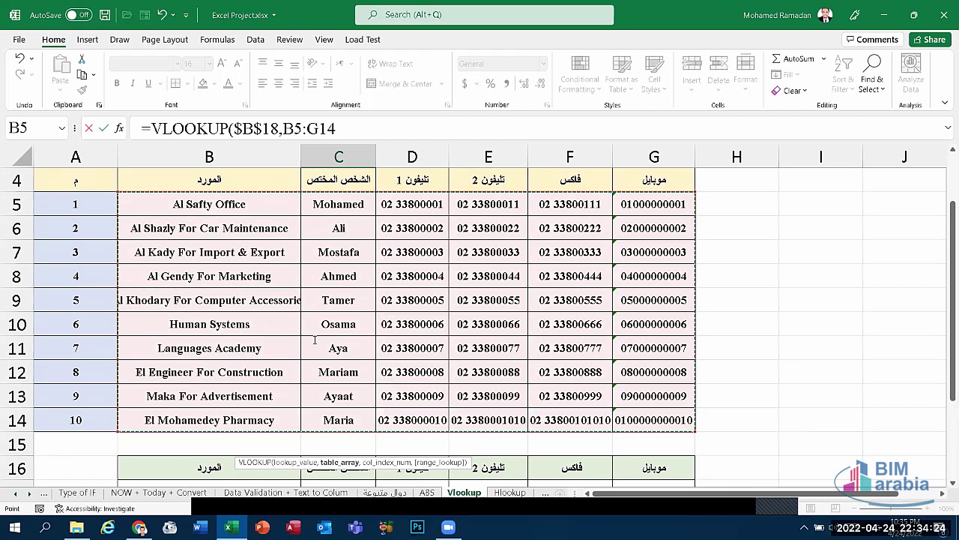
pyautogui.scroll(-1, 315, 339)
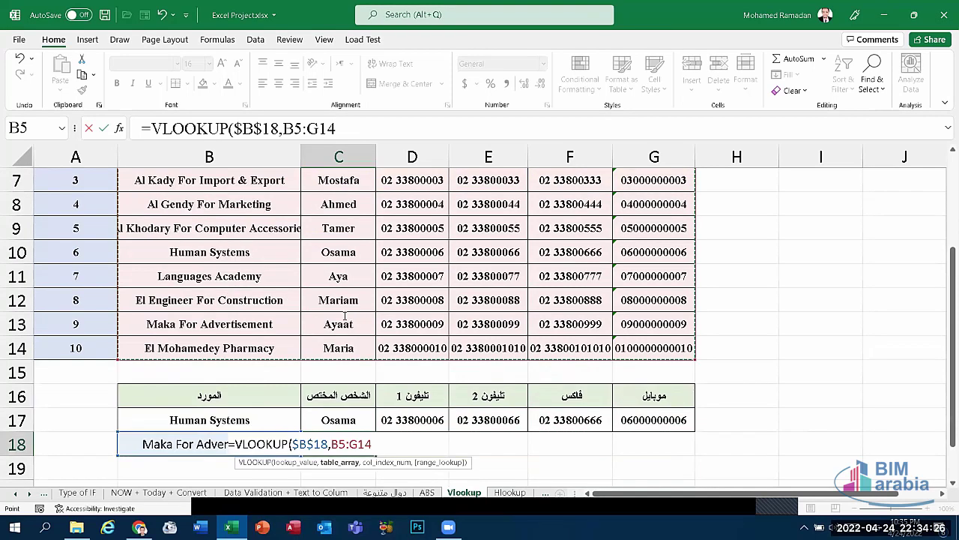
pyautogui.scroll(-1, 348, 321)
pyautogui.press('F4')
pyautogui.write('$G$14,')
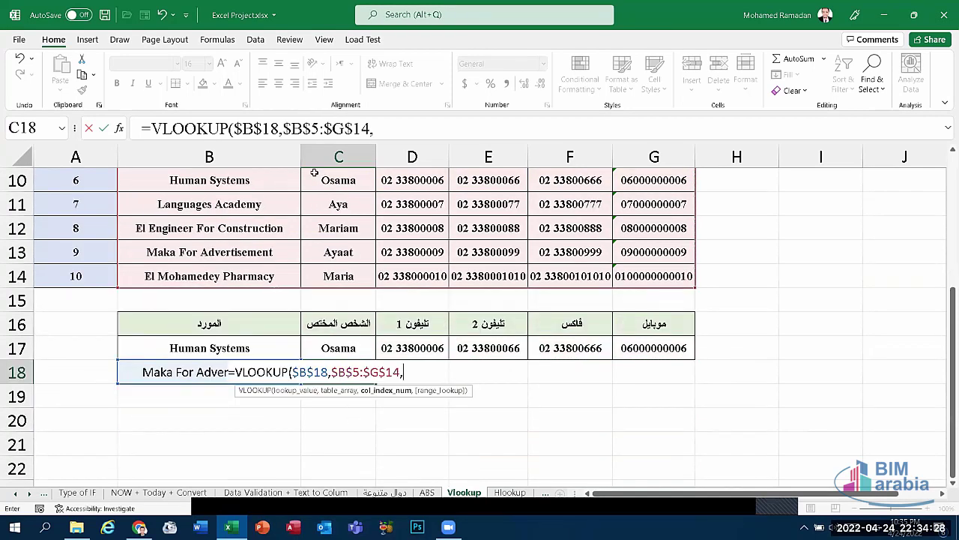
pyautogui.scroll(3, 341, 225)
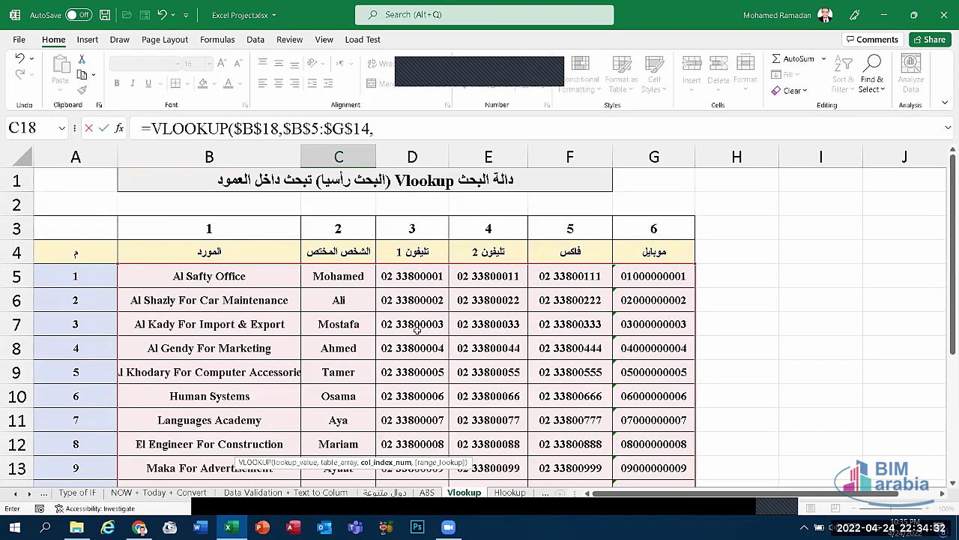
pyautogui.press('Up')
pyautogui.press('Up')
pyautogui.press('Up')
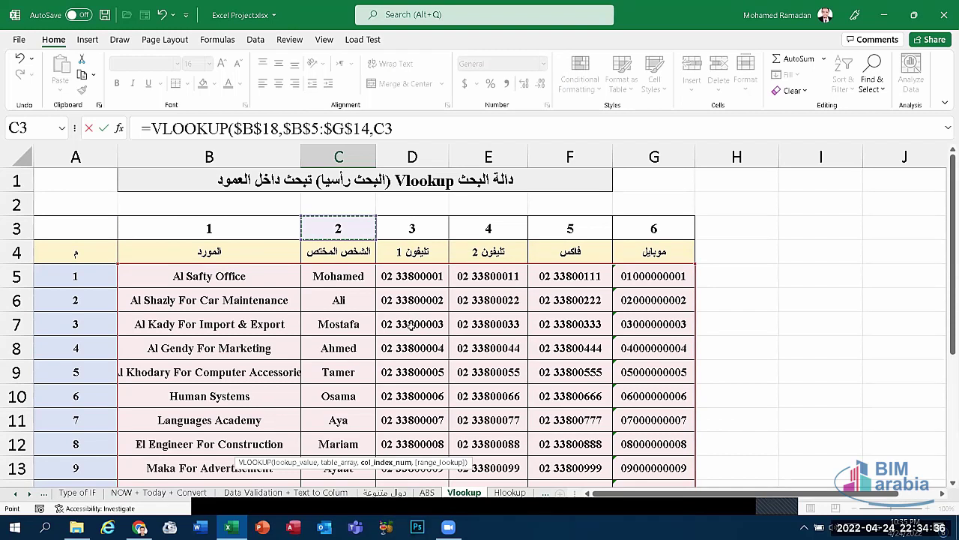
pyautogui.write(',')
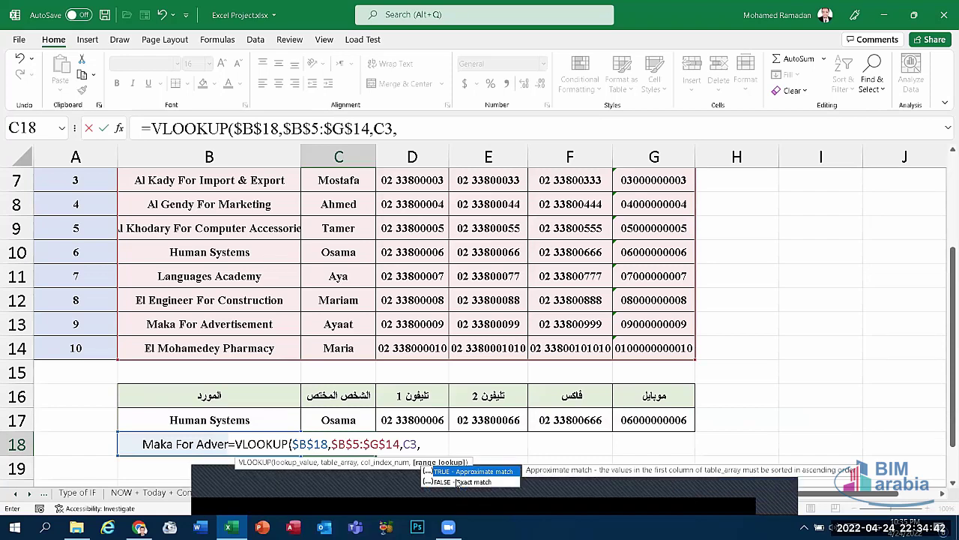
pyautogui.click(458, 482)
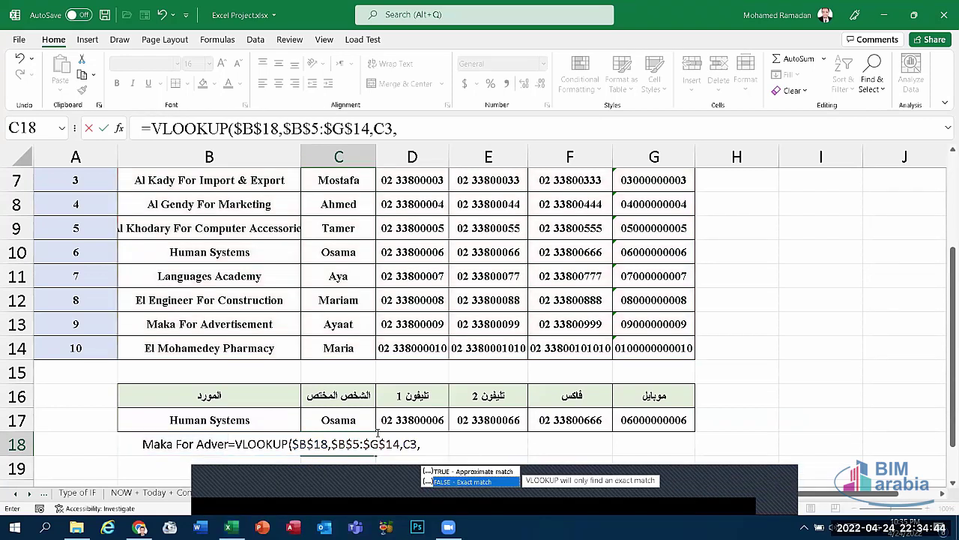
pyautogui.press('Tab')
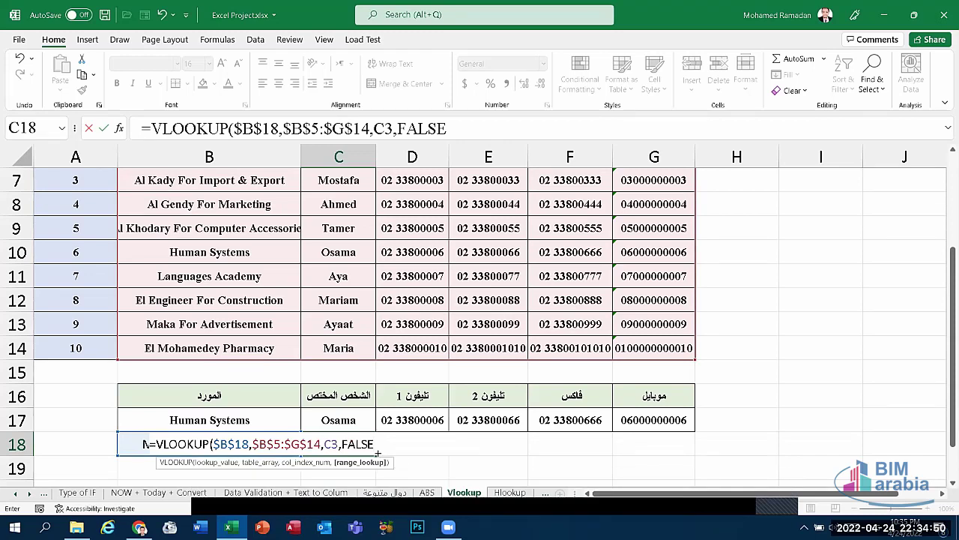
pyautogui.press('Return')
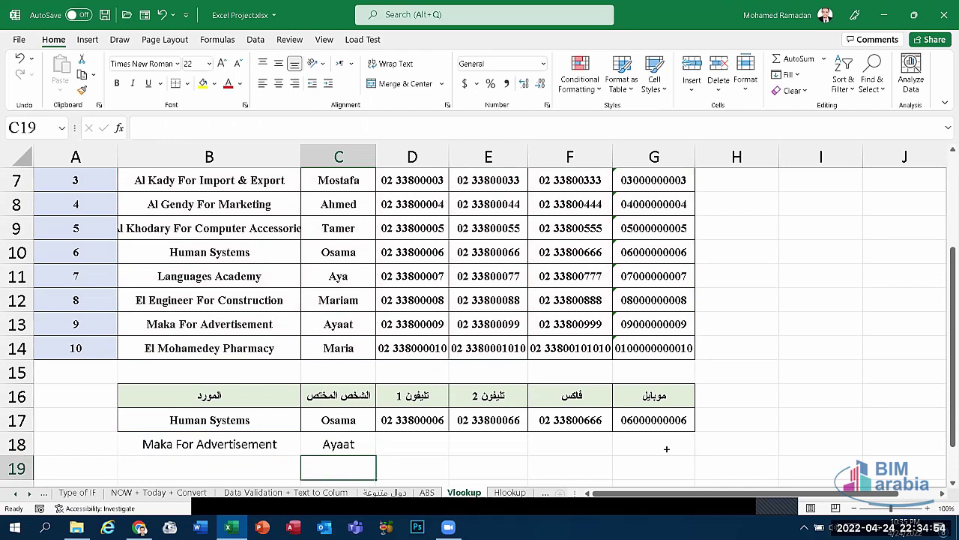
pyautogui.press('Up')
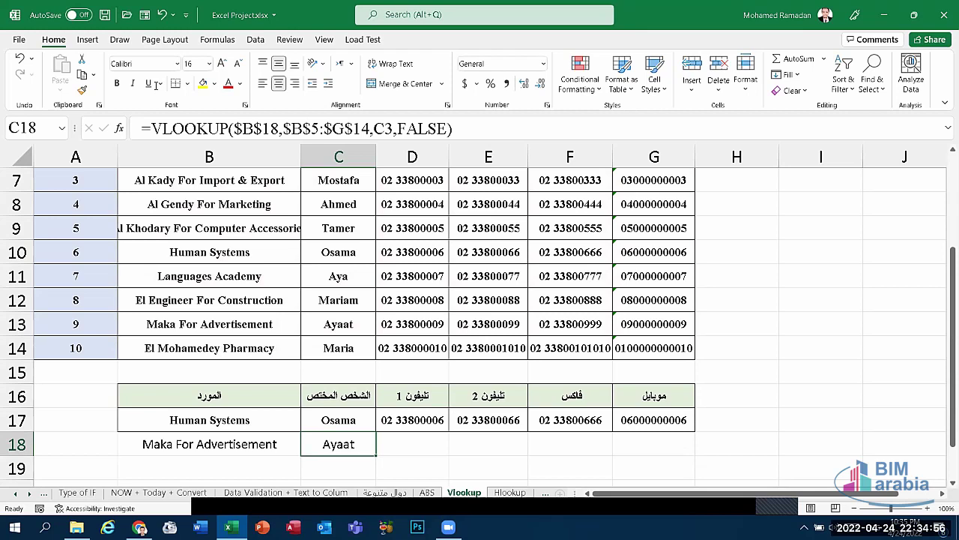
# Fill the C18 lookup across D18:G18 and reduce the font size of the results
pyautogui.hotkey('shift', 'Right')
pyautogui.hotkey('shift', 'Right')
pyautogui.hotkey('shift', 'Right')
pyautogui.hotkey('ctrl', 'r')
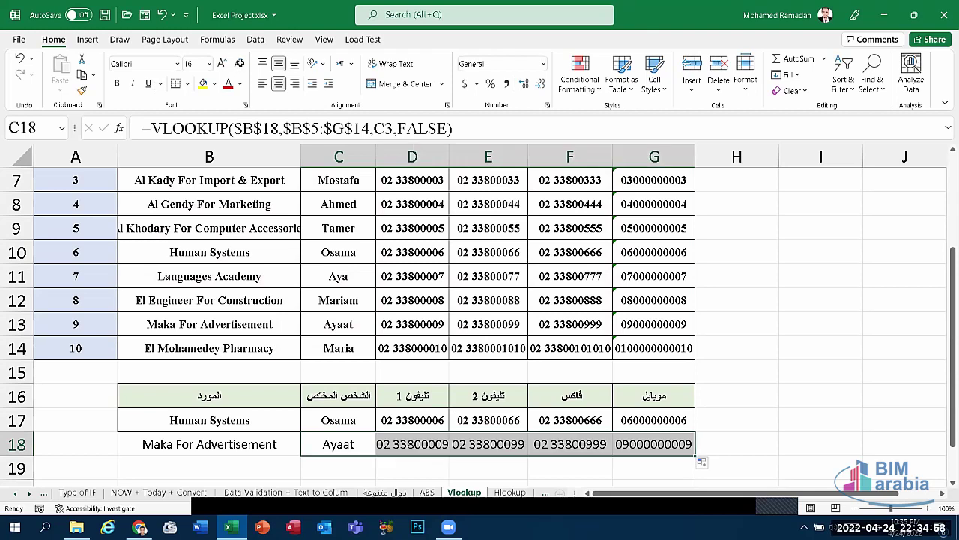
pyautogui.click(239, 65)
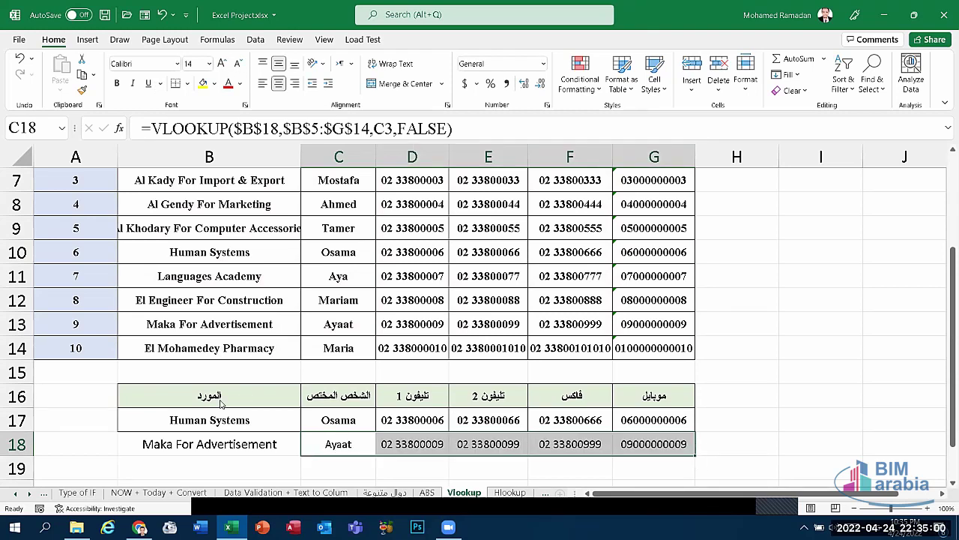
# Choose Al Gendy For Marketing from the B18 supplier list to test the lookup
pyautogui.press('Left')
pyautogui.hotkey('alt', 'Down')
pyautogui.press('Up')
pyautogui.press('Up')
pyautogui.press('Up')
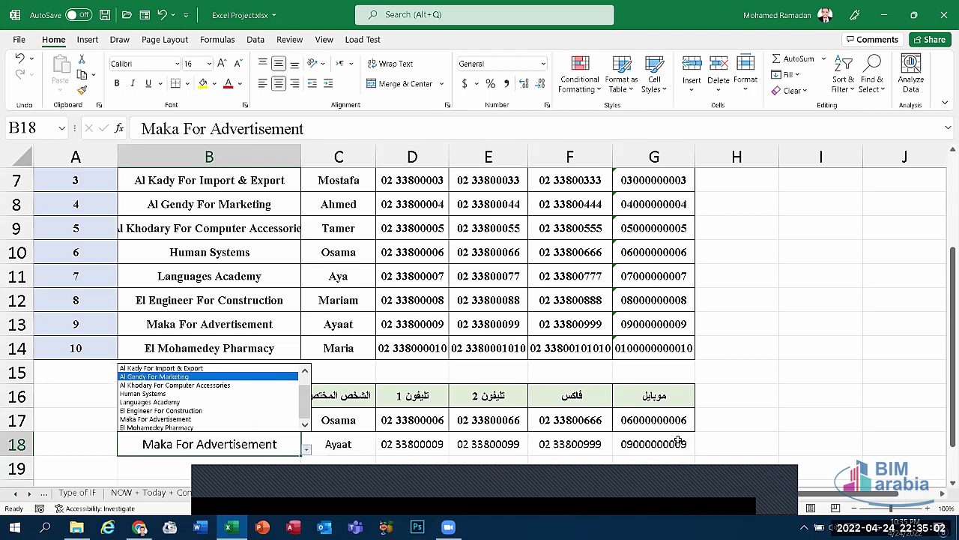
pyautogui.press('Return')
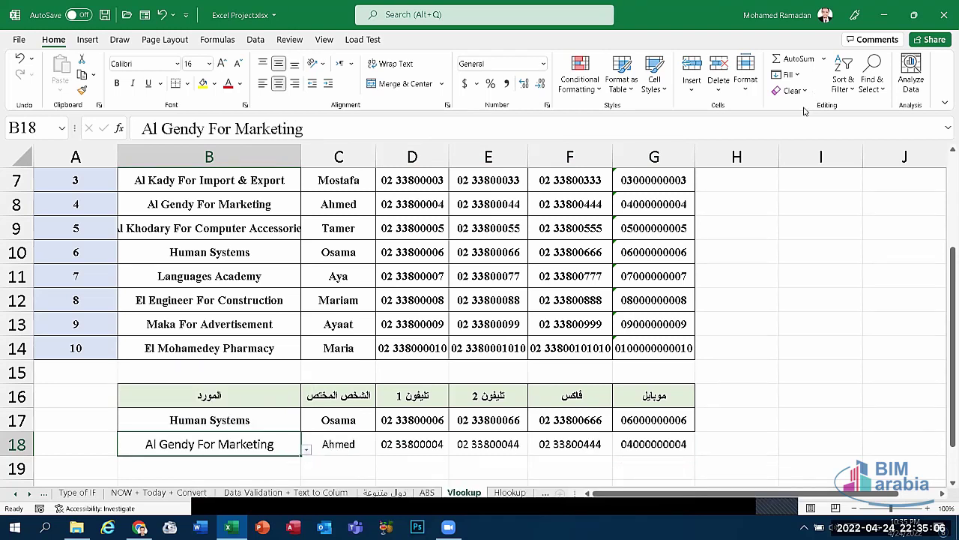
# Clear row 18, review the row 3 column numbers, and move to the Hlookup sheet
pyautogui.hotkey('ctrl', 'z')
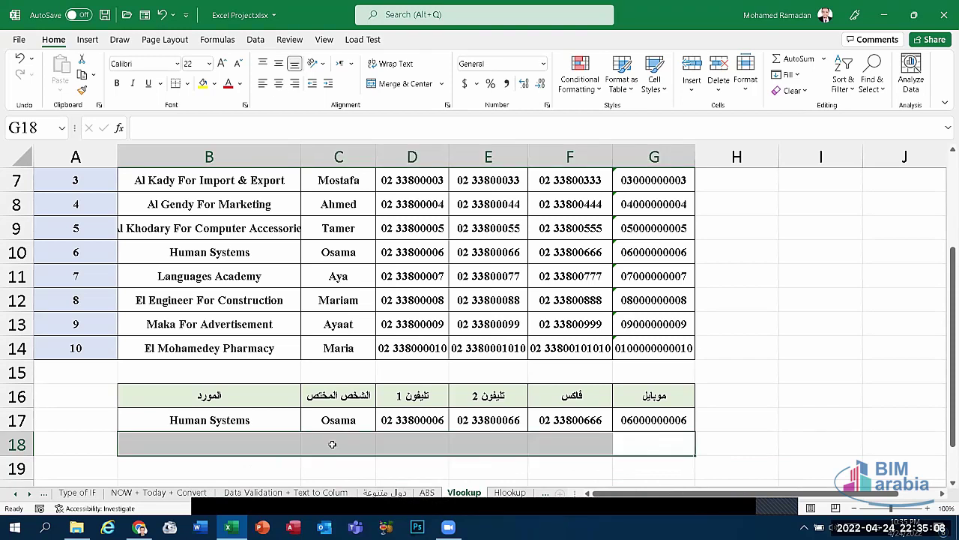
pyautogui.click(332, 444)
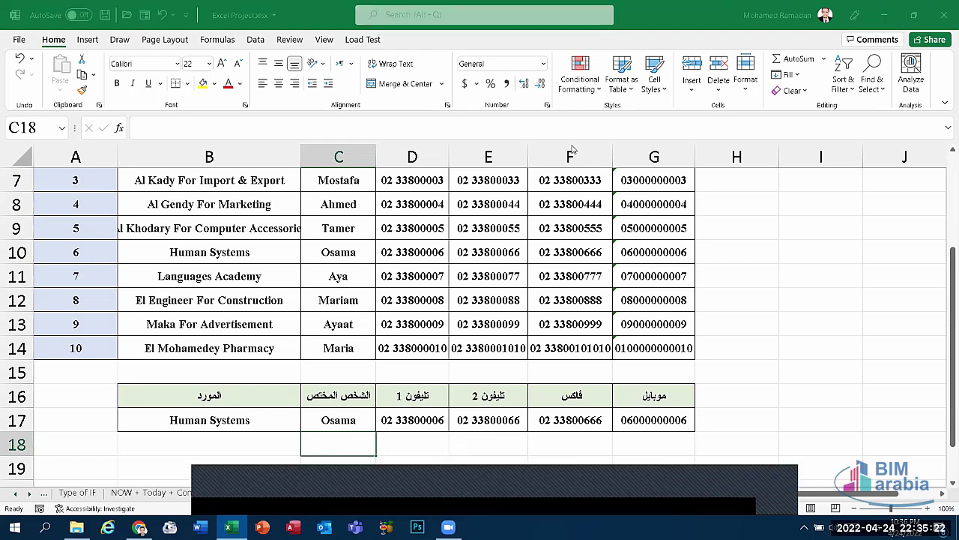
pyautogui.click(459, 496)
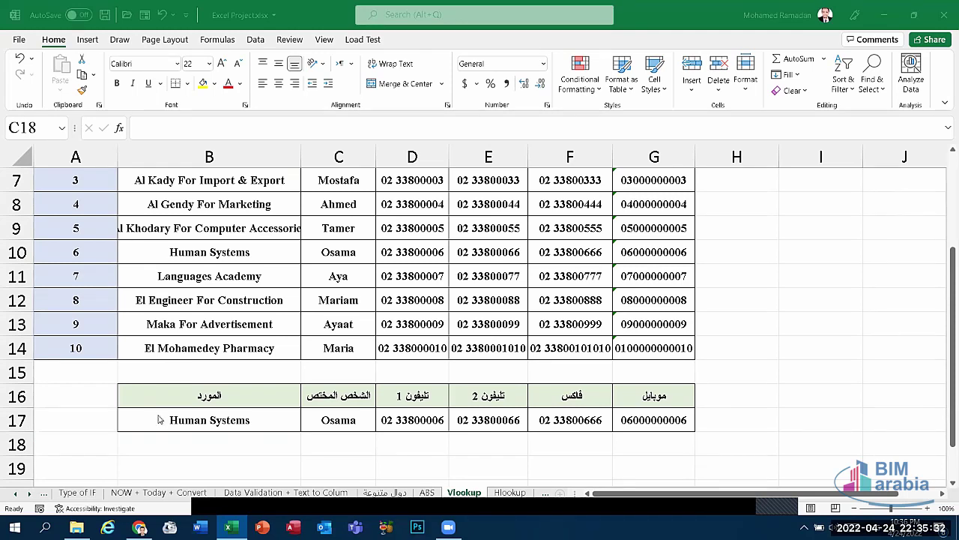
pyautogui.scroll(1, 93, 262)
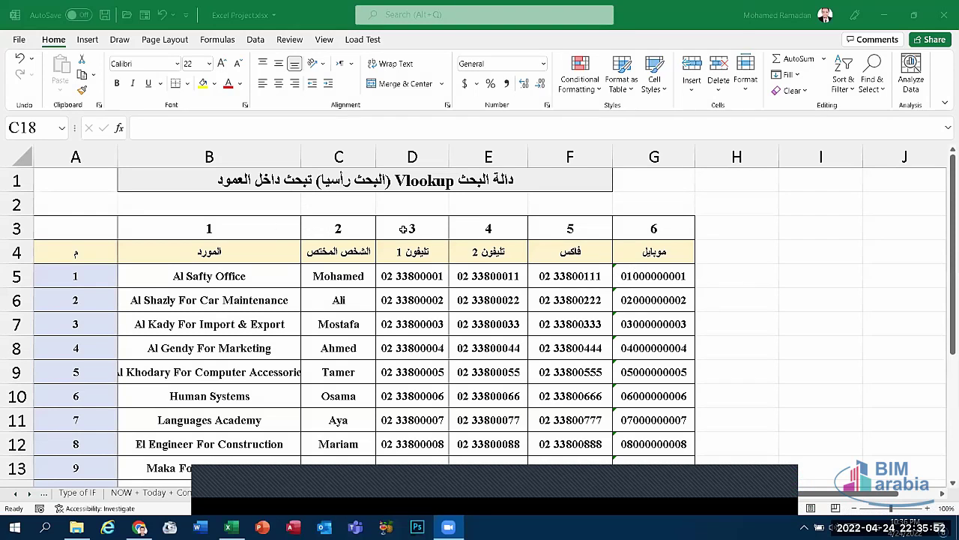
pyautogui.click(209, 229)
pyautogui.press('Right')
pyautogui.press('Right')
pyautogui.press('Right')
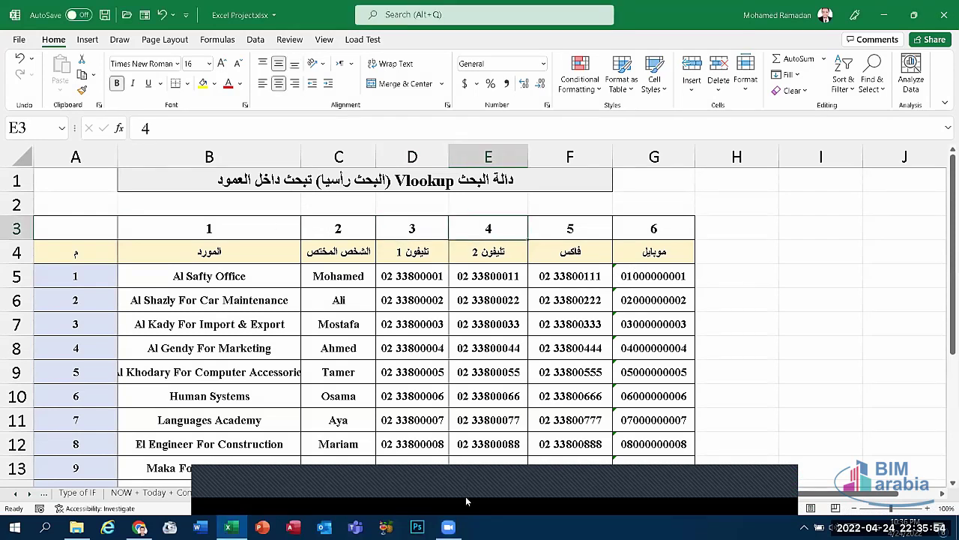
pyautogui.click(466, 496)
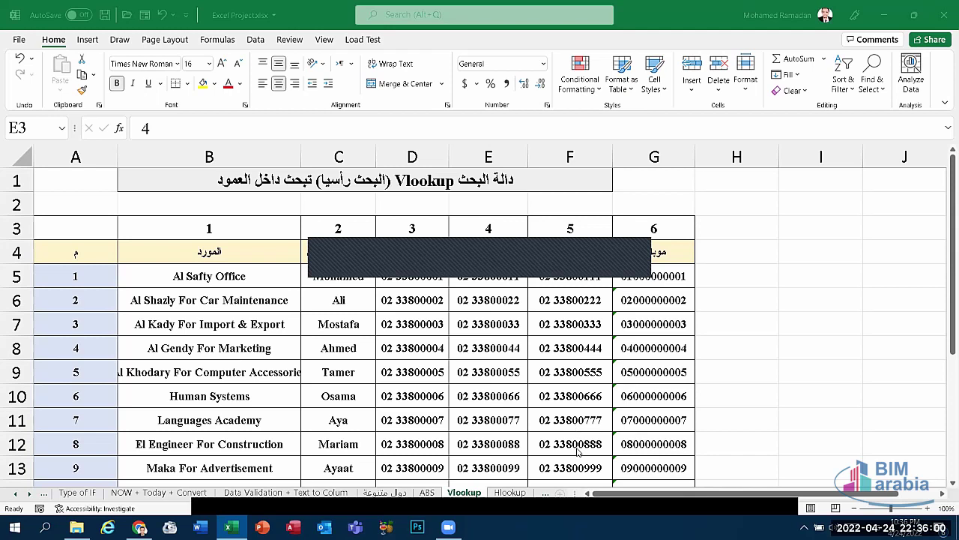
pyautogui.scroll(-3, 589, 515)
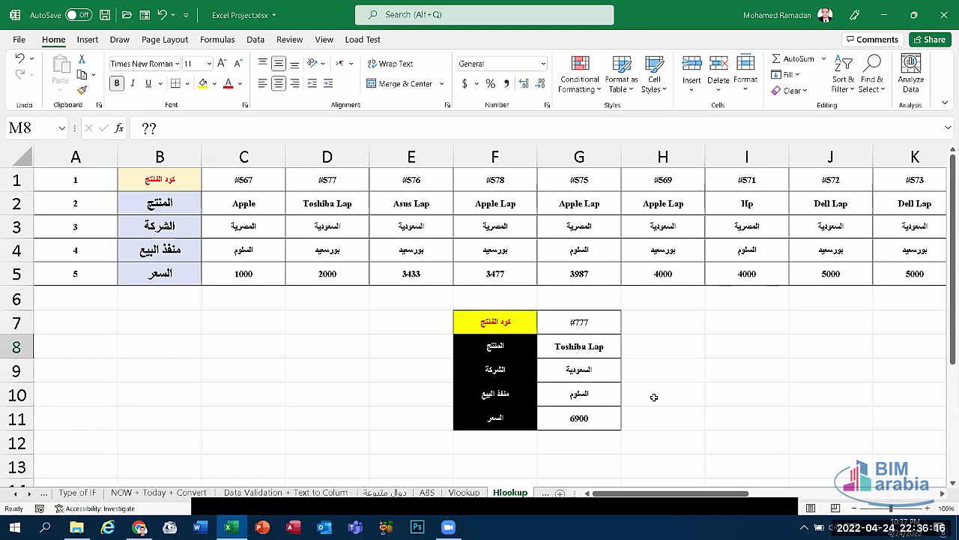
# Give H7 a List data validation with source =$C$1:$V$1, the row 1 product codes
pyautogui.click(638, 329)
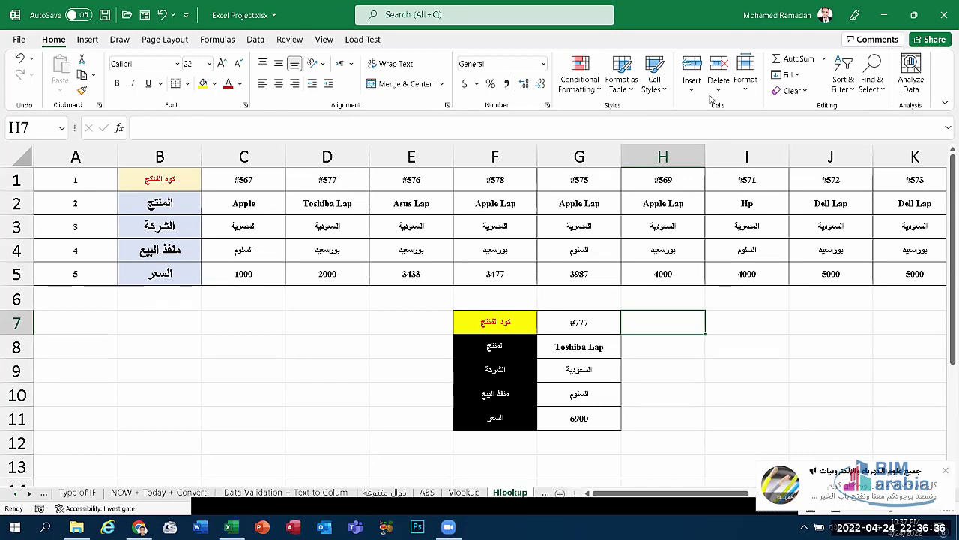
pyautogui.click(256, 39)
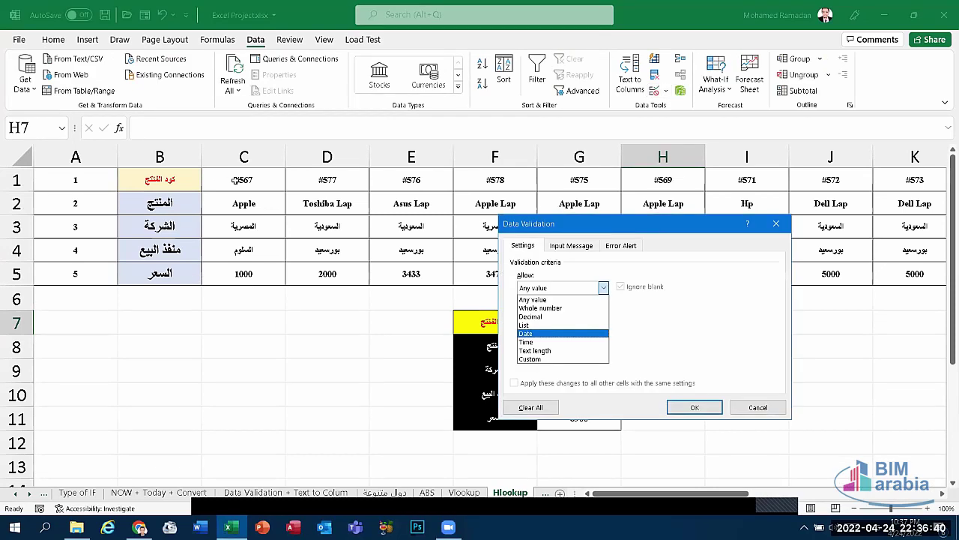
pyautogui.click(524, 325)
pyautogui.moveTo(570, 223); pyautogui.dragTo(569, 362)
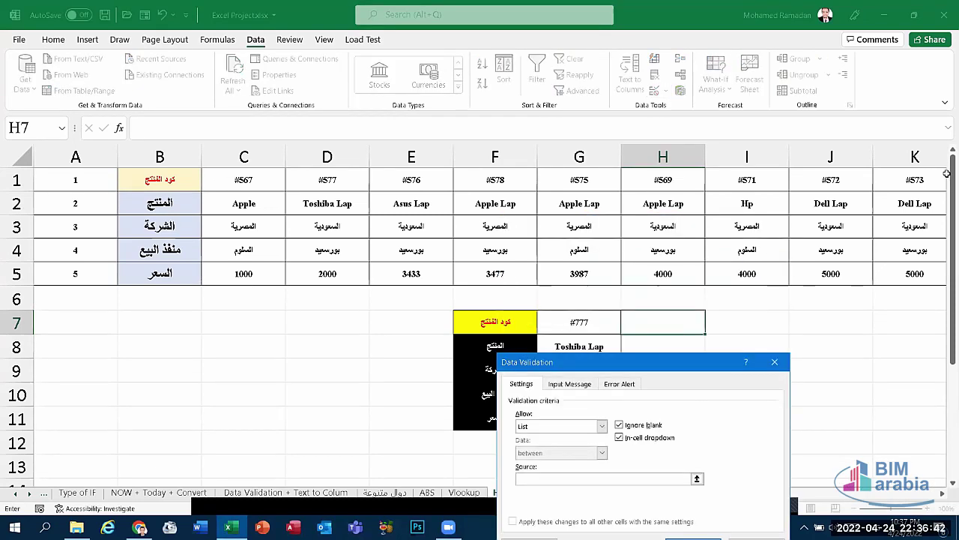
pyautogui.moveTo(244, 180); pyautogui.dragTo(943, 180)
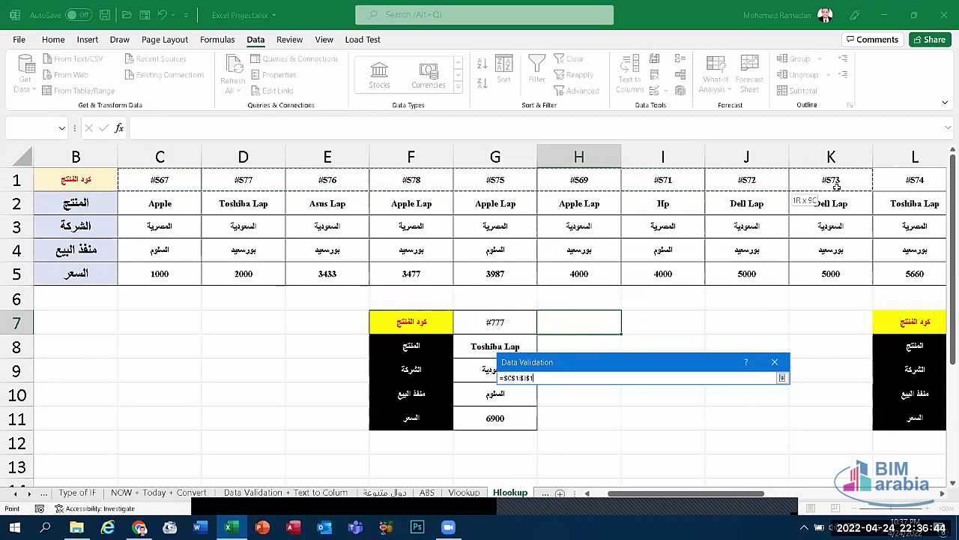
pyautogui.moveTo(731, 476)
pyautogui.mouseDown()
pyautogui.moveTo(664, 331)
pyautogui.moveTo(665, 253)
pyautogui.mouseUp()
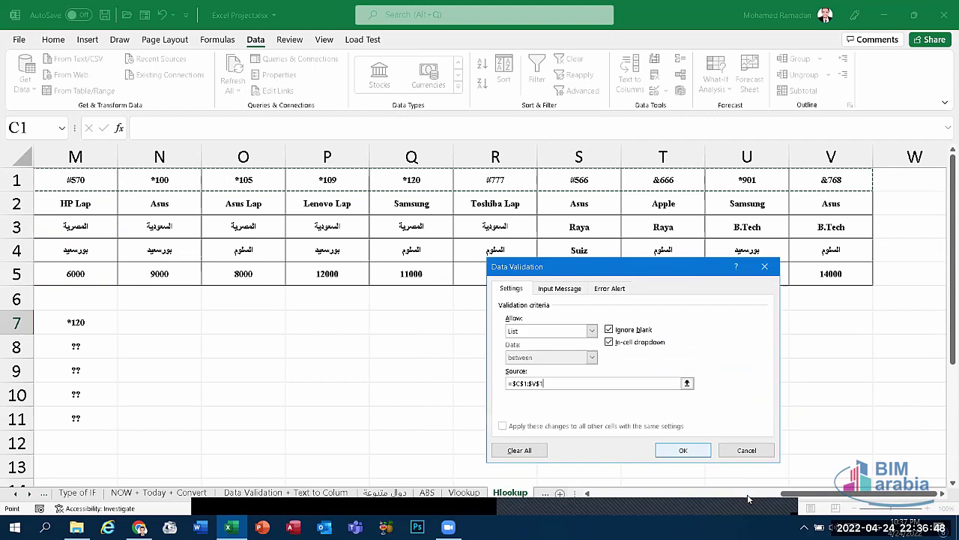
pyautogui.click(681, 450)
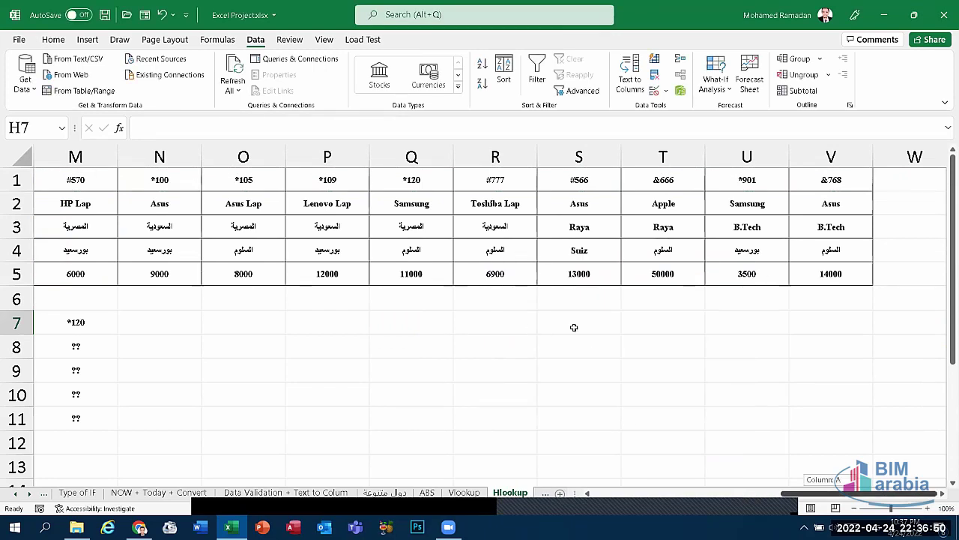
pyautogui.hscroll(-3, 529, 327)
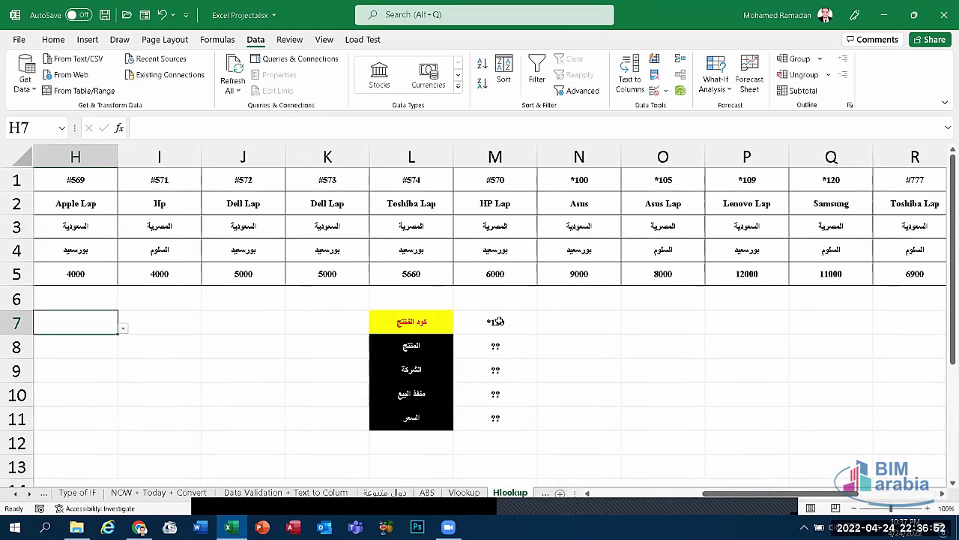
# Pick product code #578 from H7's dropdown list
pyautogui.hscroll(-3, 535, 330)
pyautogui.click(545, 333)
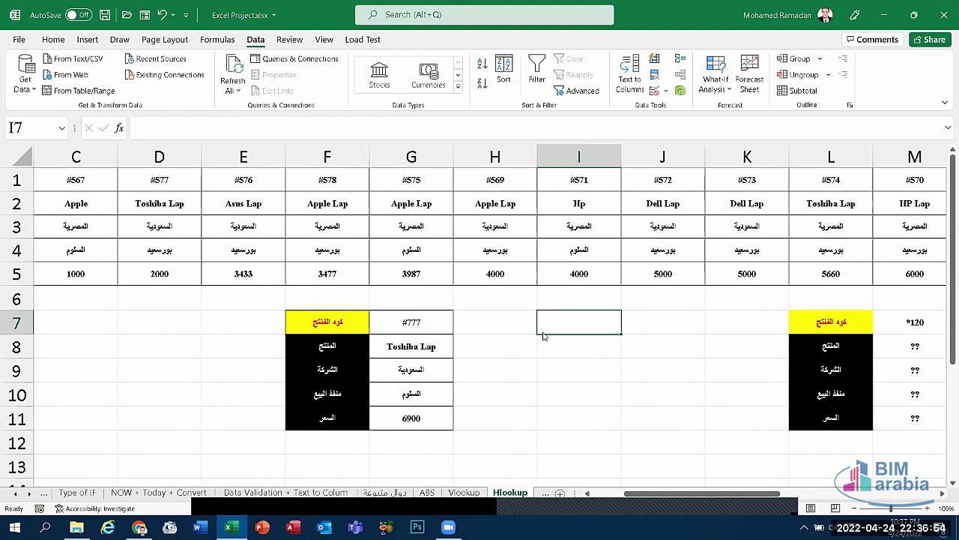
pyautogui.press('Left')
pyautogui.click(543, 328)
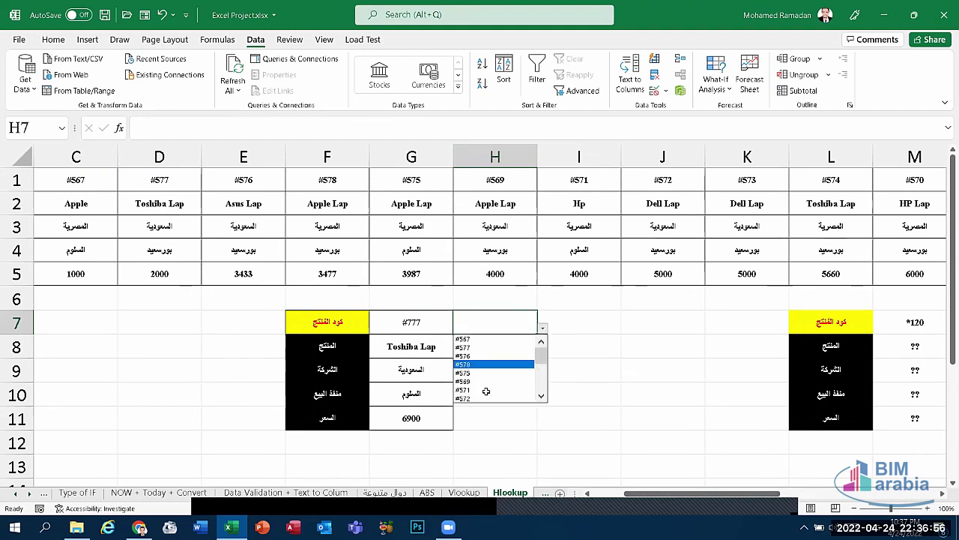
pyautogui.press('Return')
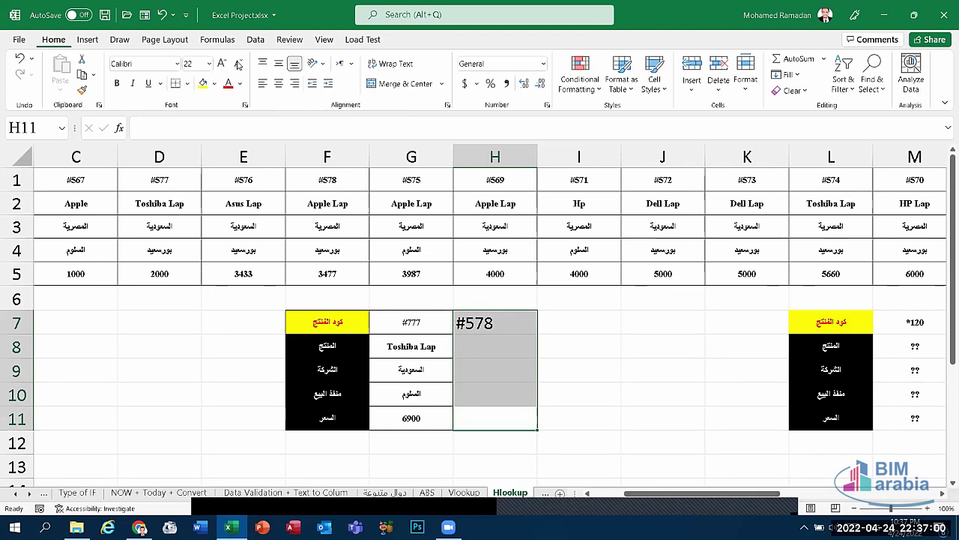
# Format the code at font size 16, centred horizontally and vertically
pyautogui.click(238, 64)
pyautogui.click(238, 65)
pyautogui.click(238, 65)
pyautogui.click(239, 64)
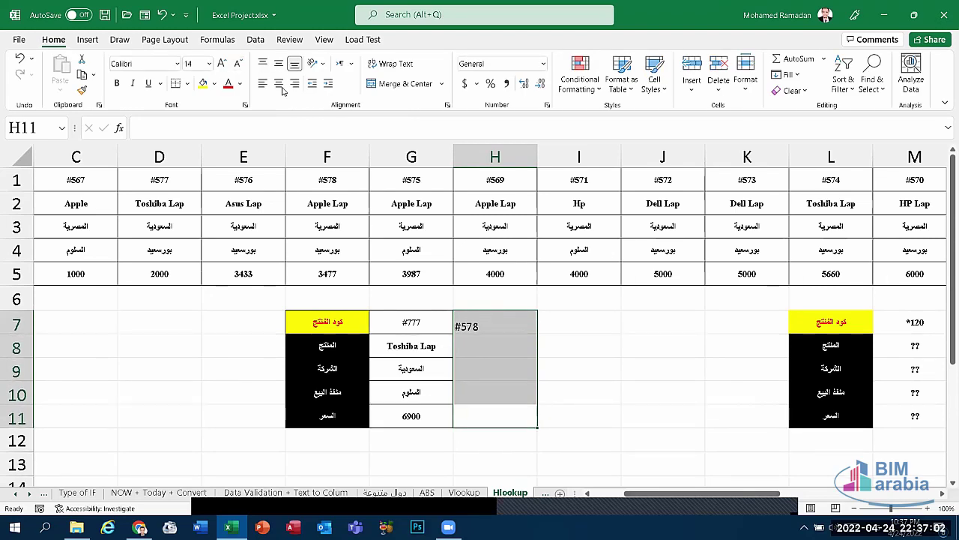
pyautogui.click(221, 63)
pyautogui.click(279, 63)
pyautogui.click(279, 83)
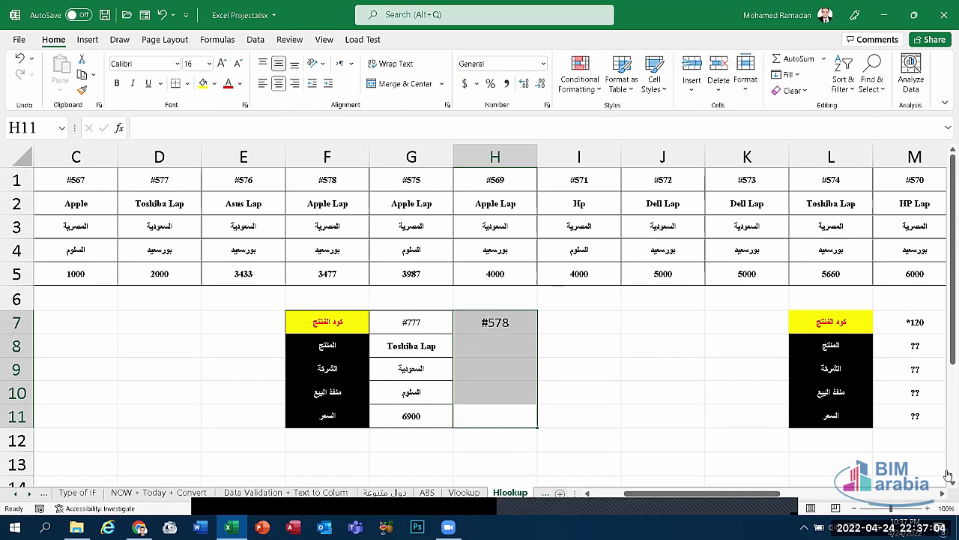
pyautogui.click(492, 359)
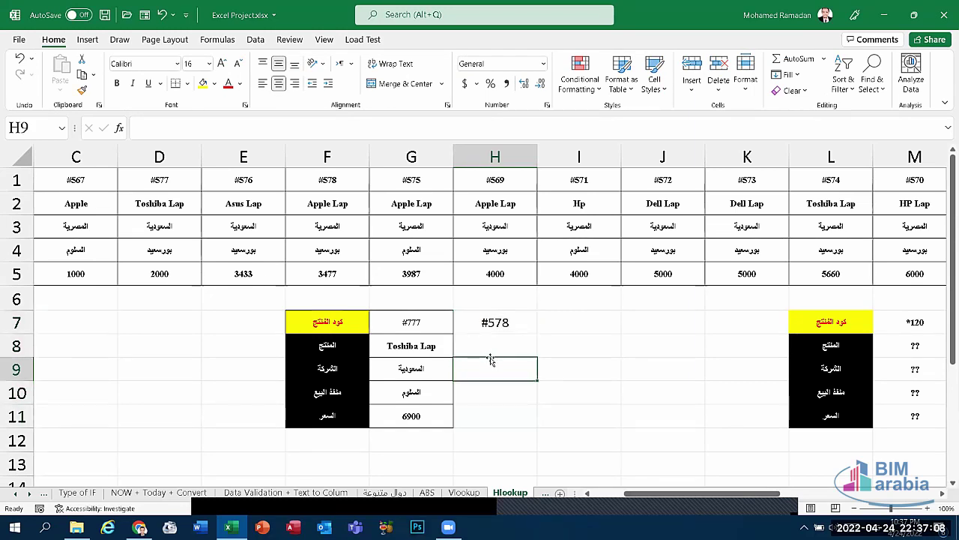
pyautogui.press('Up')
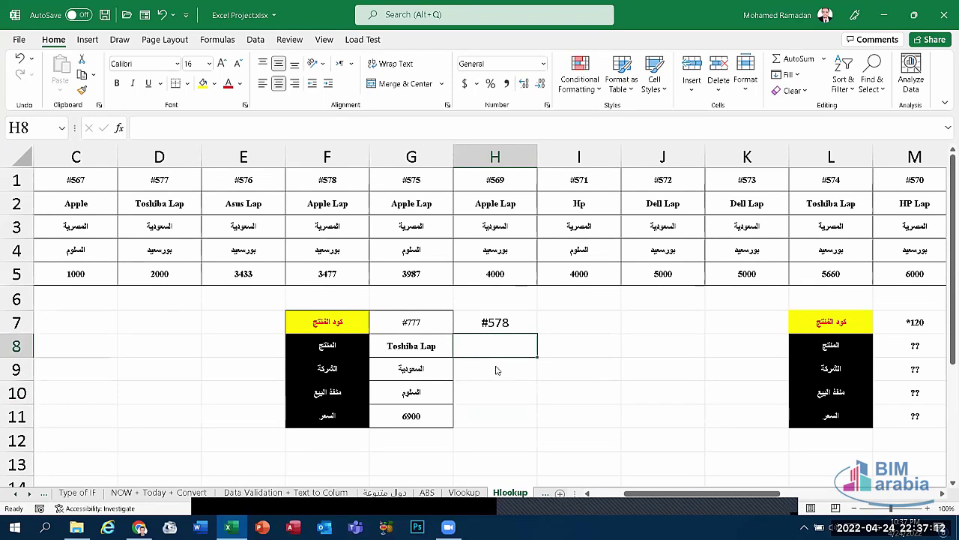
# Begin an HLOOKUP in H8 using the absolute $H$7 code as lookup value
pyautogui.write('=')
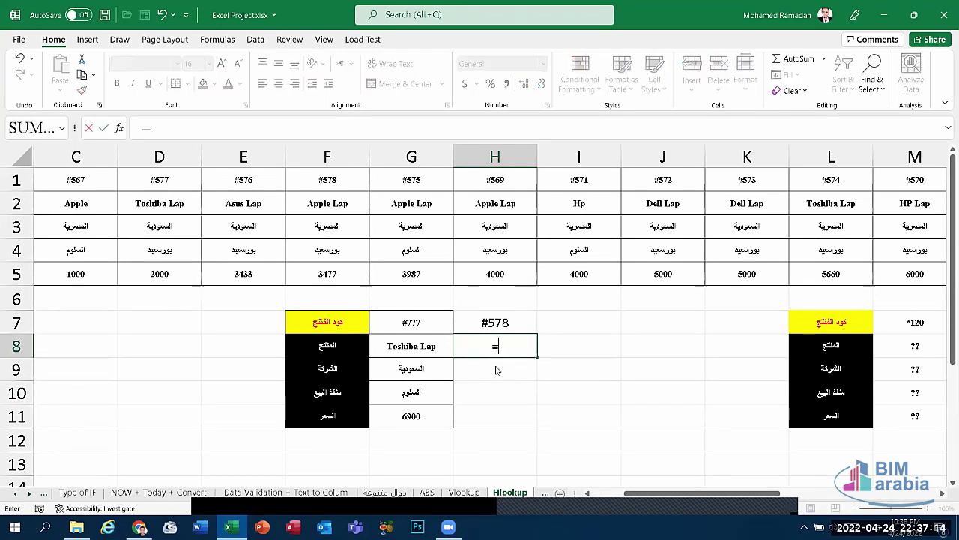
pyautogui.write('hloo')
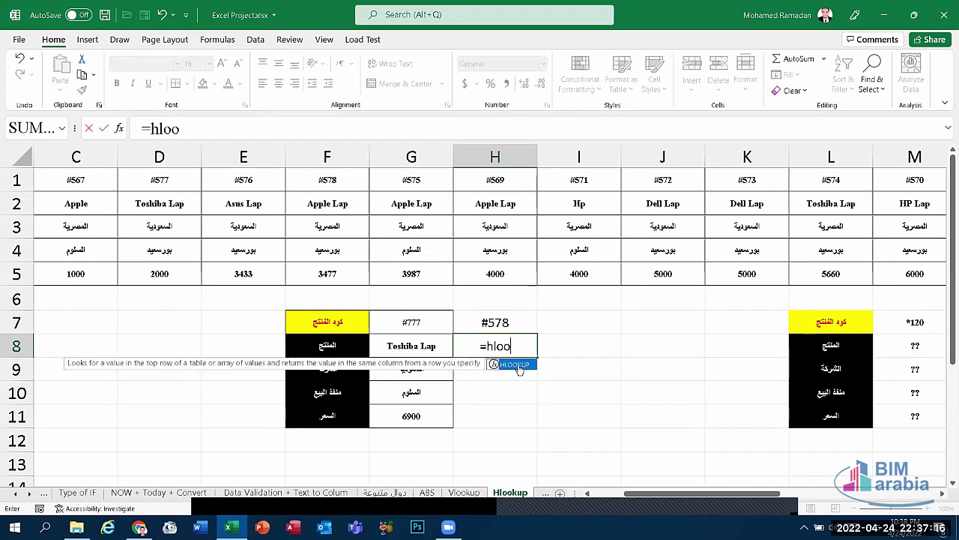
pyautogui.doubleClick(518, 365)
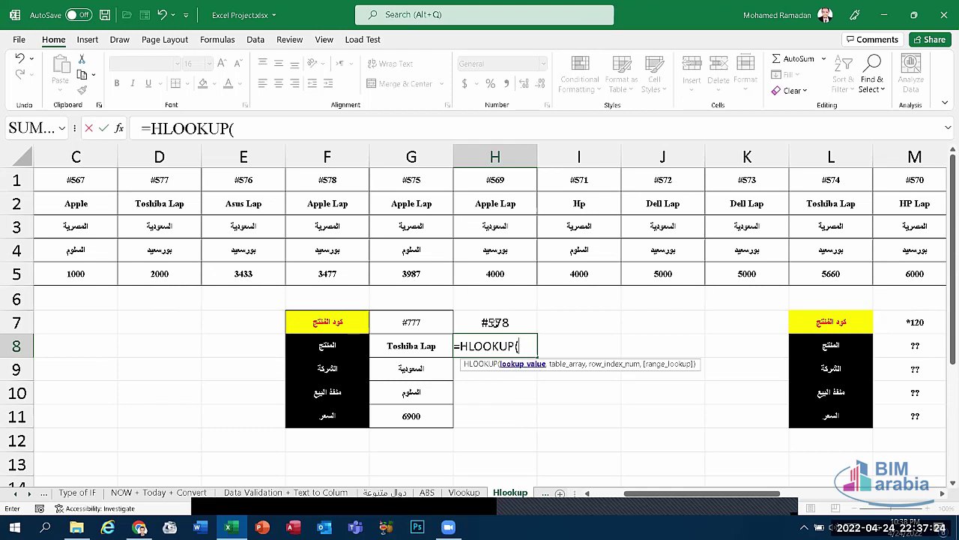
pyautogui.click(496, 322)
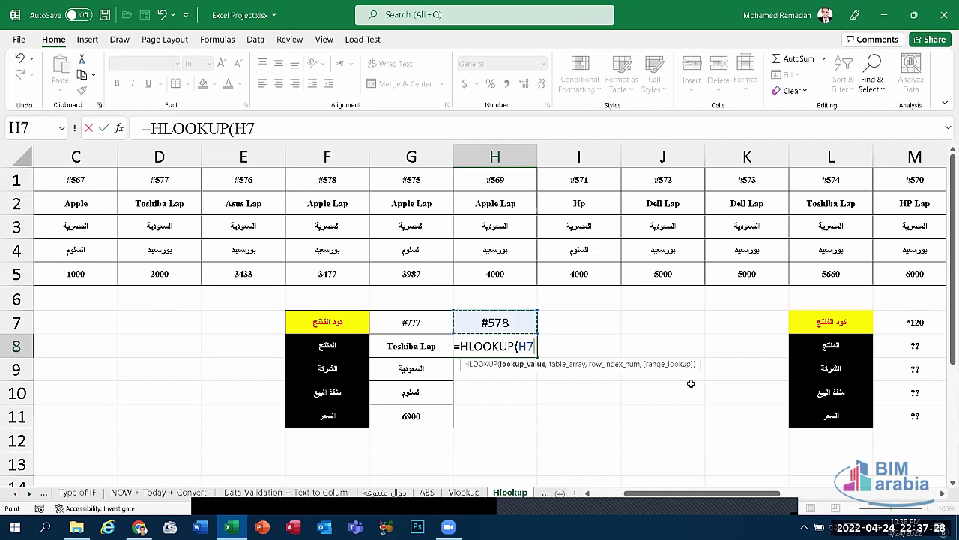
pyautogui.press('F4')
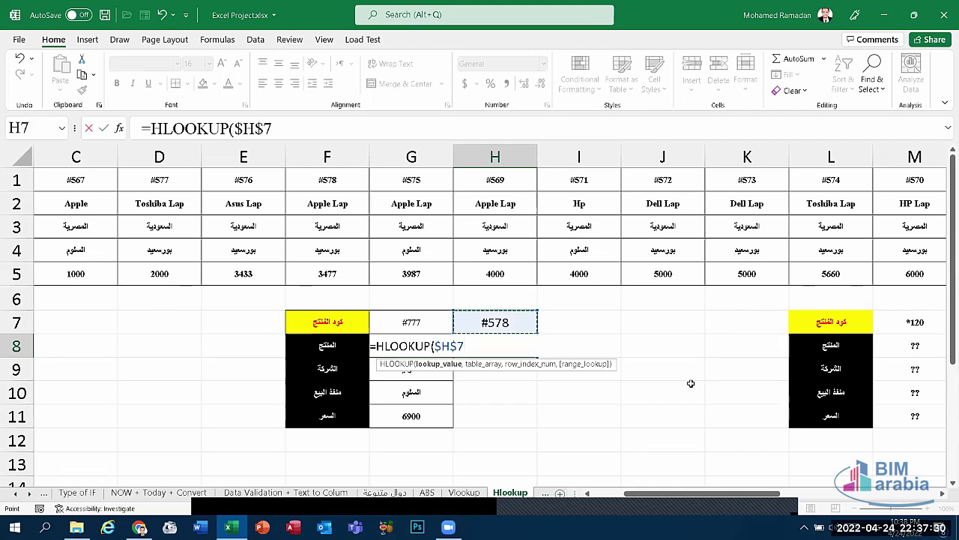
pyautogui.write(',')
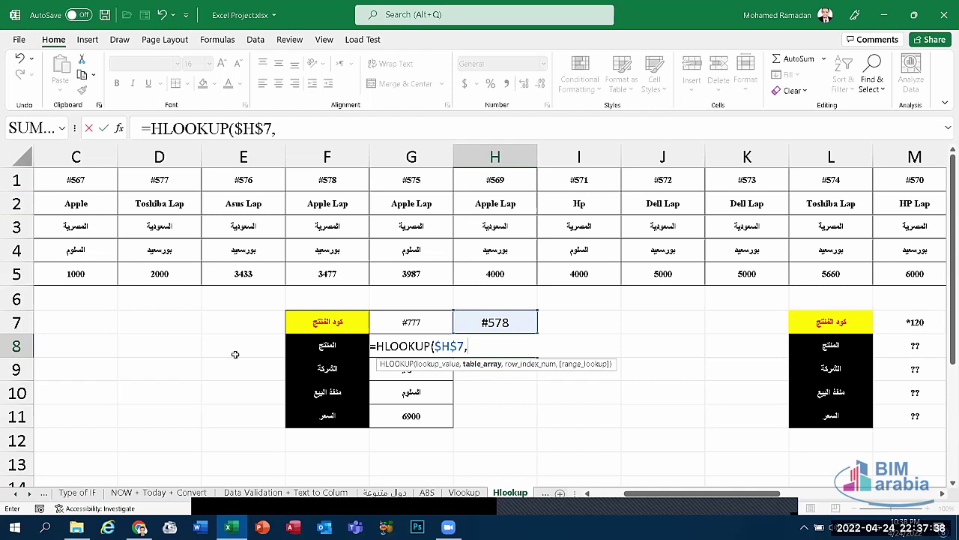
# Complete it with table $1:$5, row index A2 and FALSE for exact match
pyautogui.write('1:1')
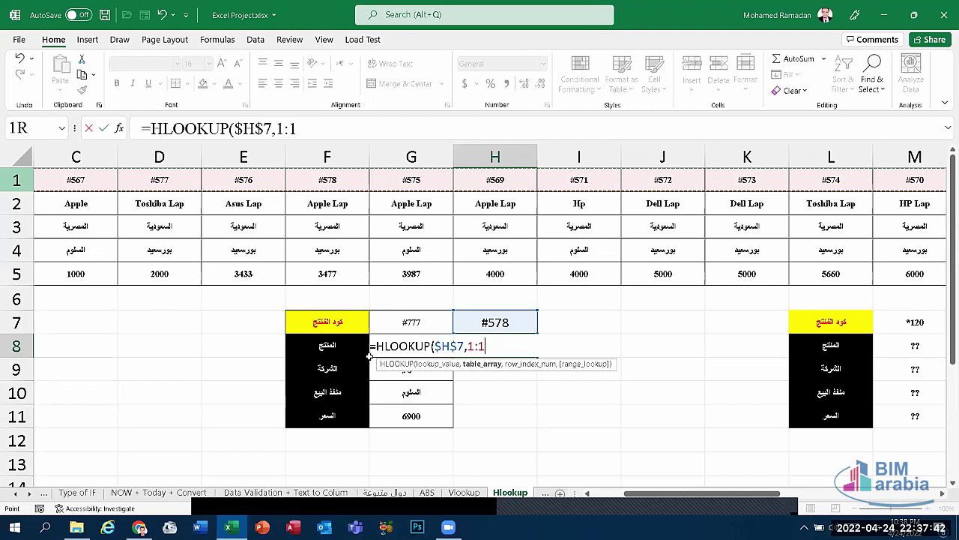
pyautogui.hotkey('shift', 'Down')
pyautogui.hotkey('shift', 'Down')
pyautogui.hotkey('shift', 'Down')
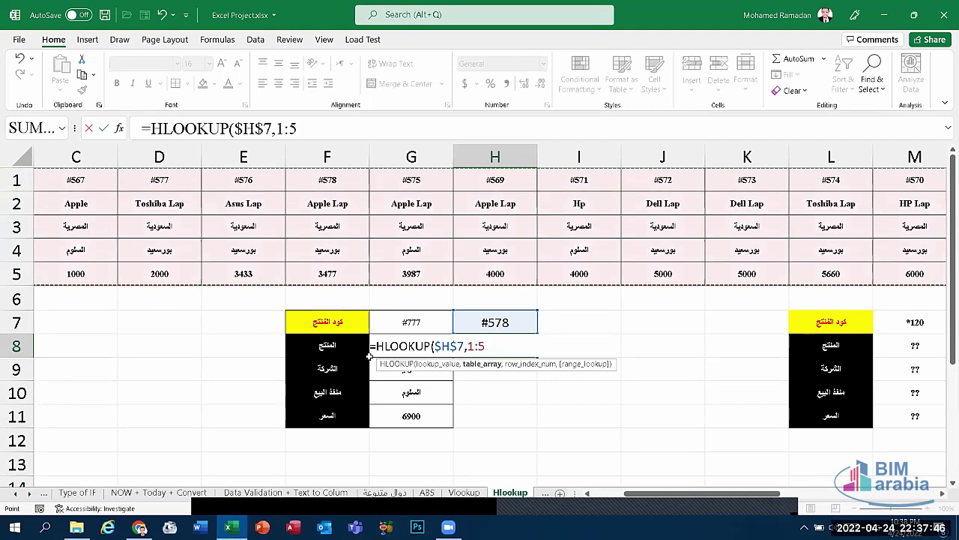
pyautogui.press('F4')
pyautogui.write('$5,')
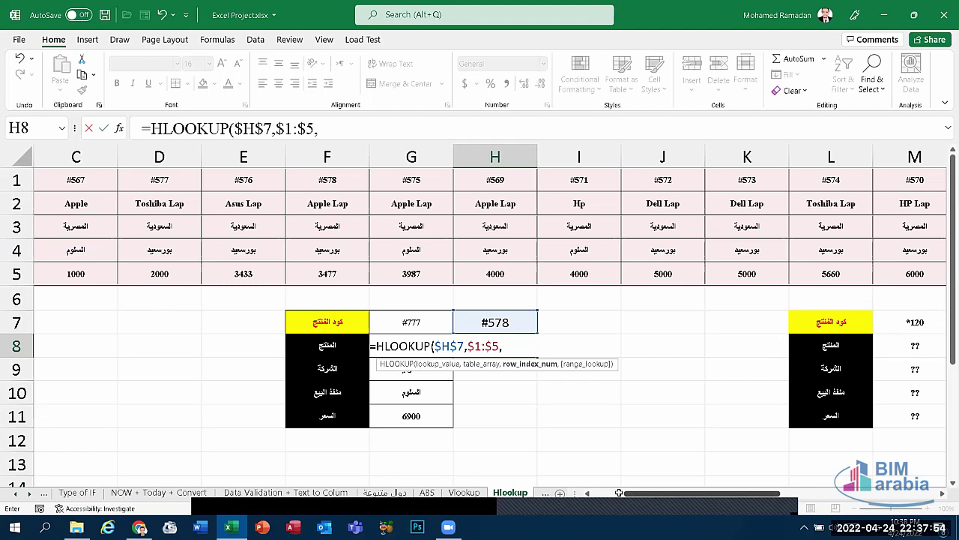
pyautogui.hscroll(-2, 619, 492)
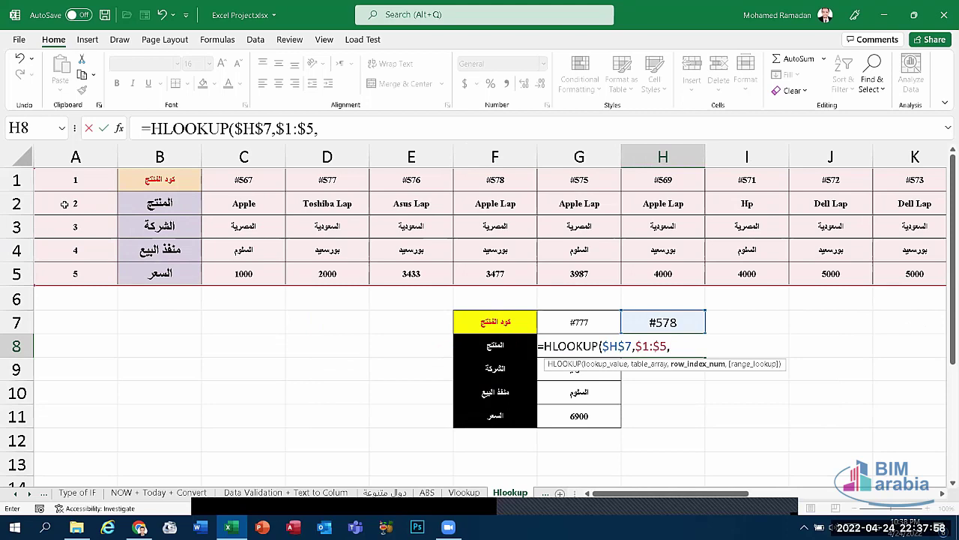
pyautogui.click(64, 204)
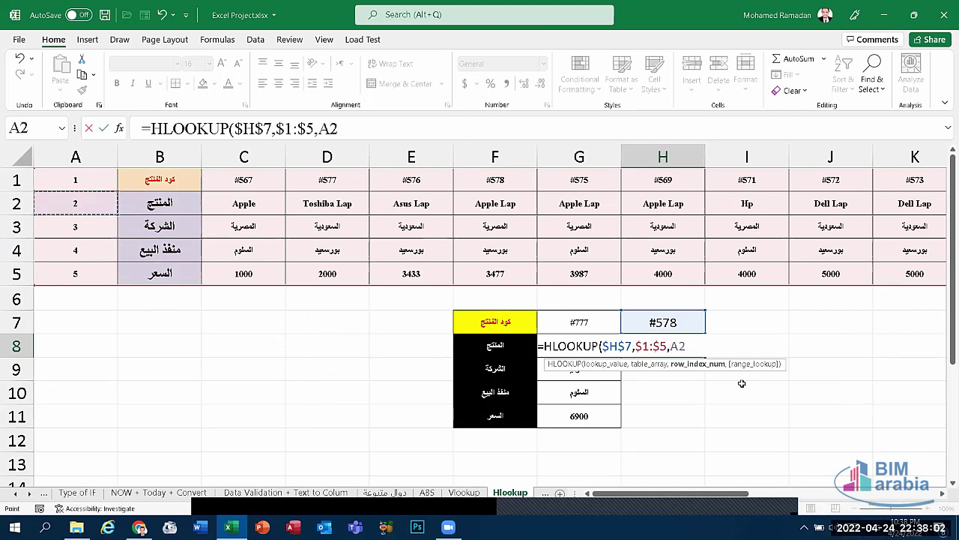
pyautogui.write(',')
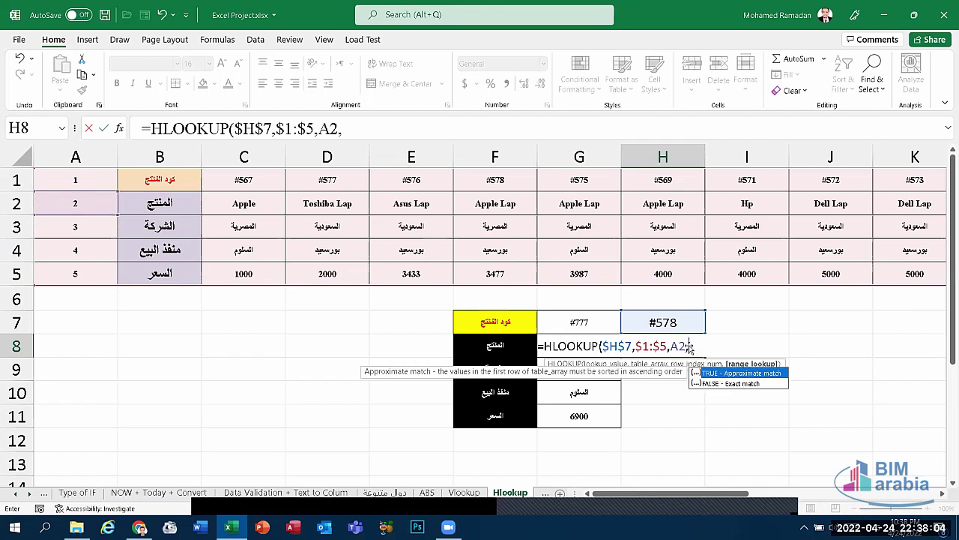
pyautogui.doubleClick(720, 383)
# Commit the HLOOKUP, fill it down to H11, and test product code #572 in H7
pyautogui.press('Return')
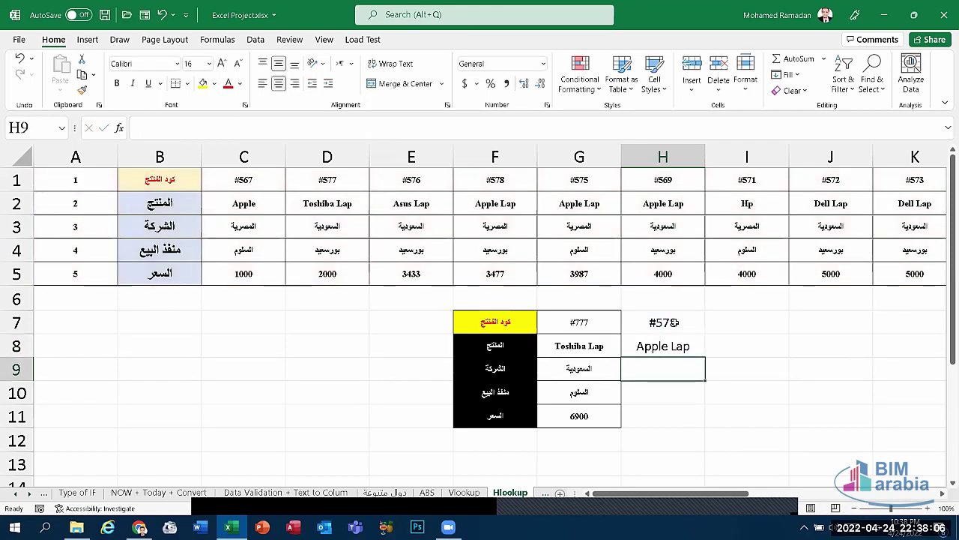
pyautogui.press('Up')
pyautogui.moveTo(706, 383); pyautogui.dragTo(701, 420)
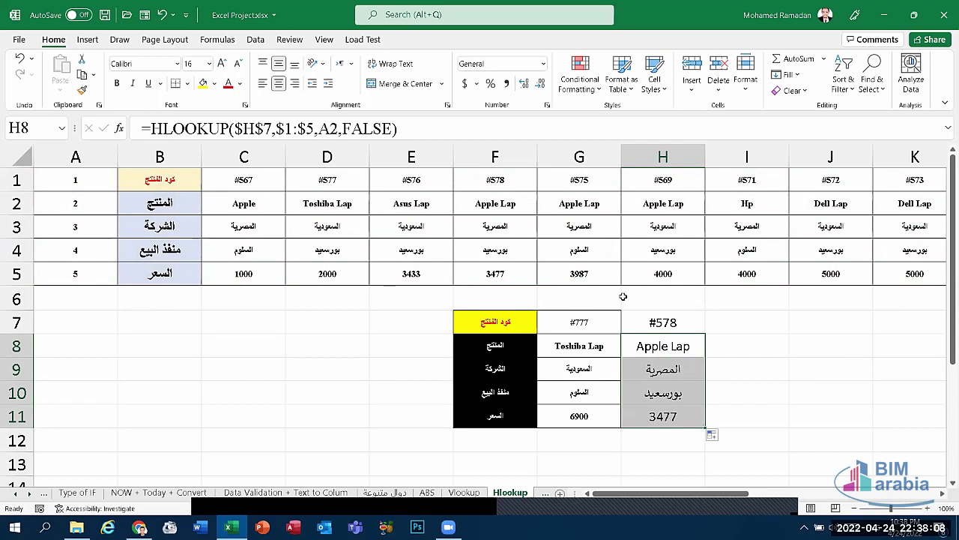
pyautogui.press('Up')
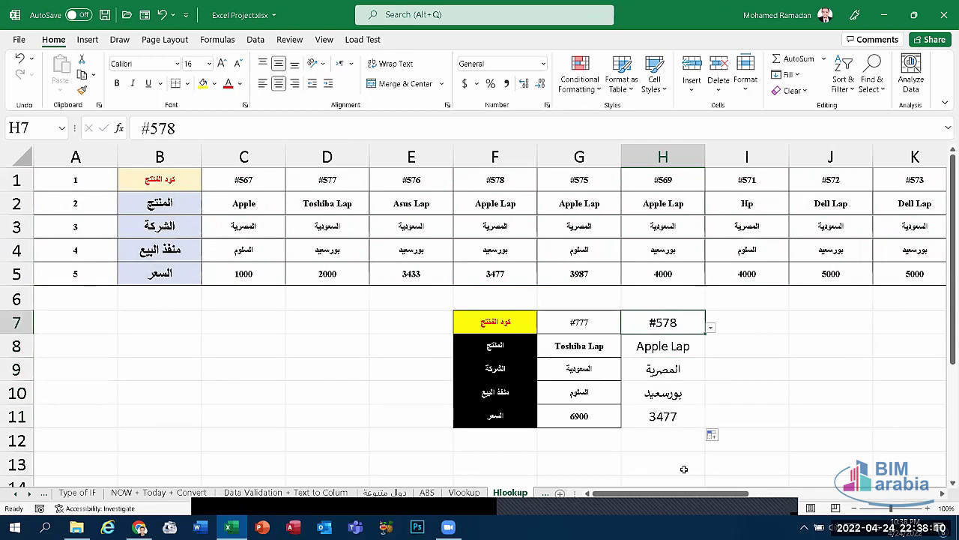
pyautogui.write('#572')
pyautogui.hotkey('ctrl', 'Return')
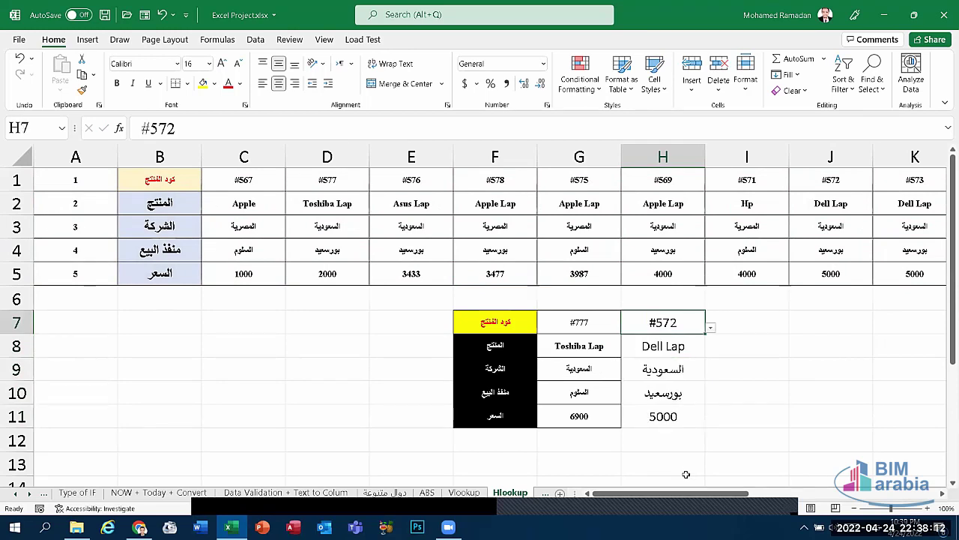
# Clear all contents and formatting from the column H lookup cells
pyautogui.moveTo(686, 474); pyautogui.dragTo(684, 330)
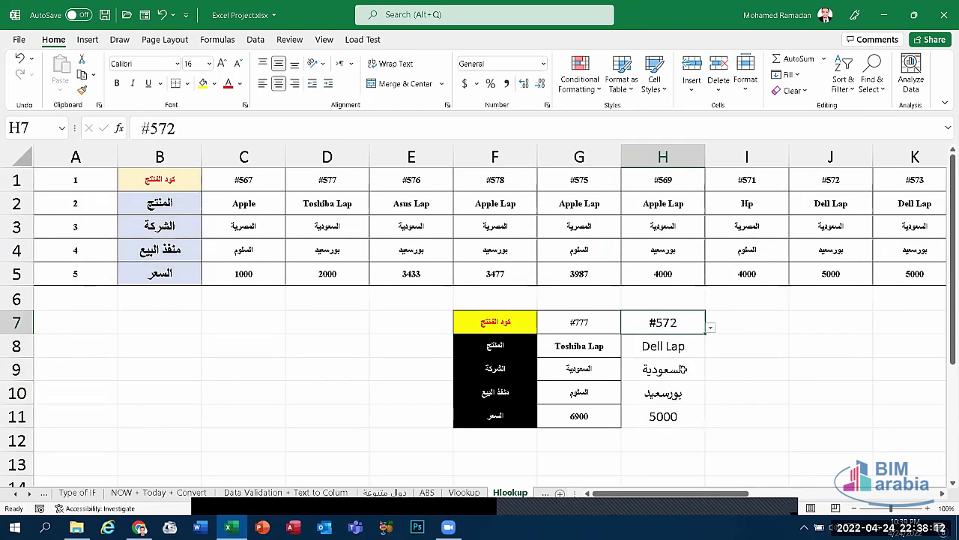
pyautogui.click(800, 91)
pyautogui.click(804, 105)
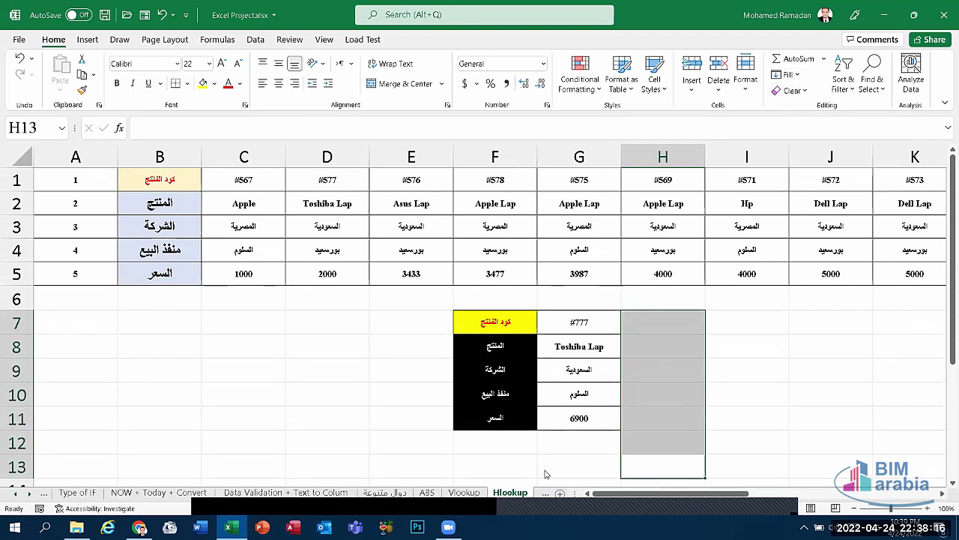
pyautogui.click(547, 474)
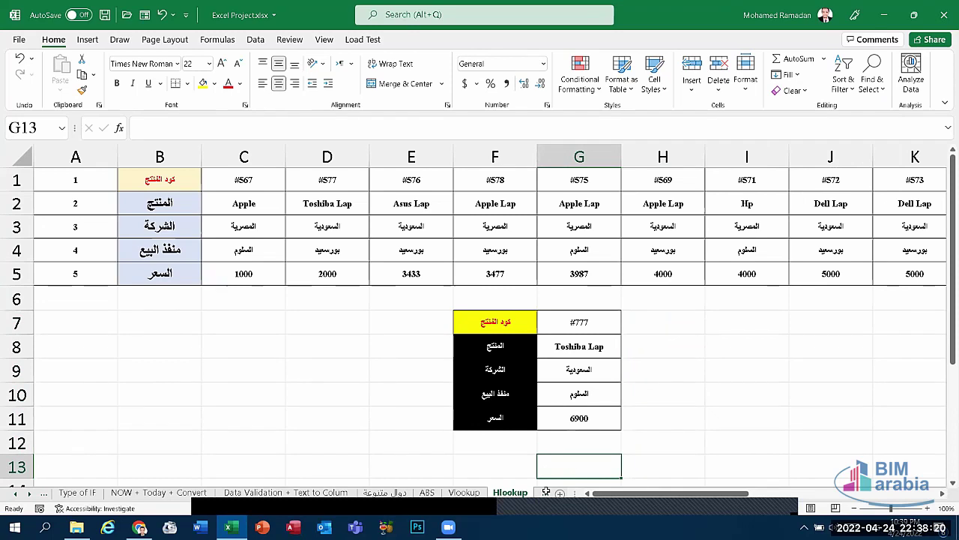
# On the Lookup sheet, start =LOOKUP in D3 with score B3 as lookup value
pyautogui.hotkey('ctrl', 'pagedown')
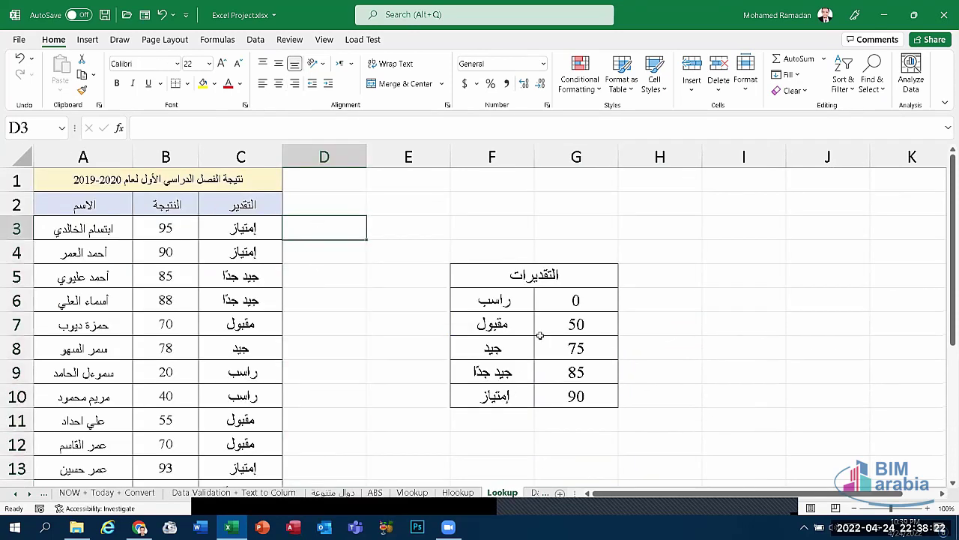
pyautogui.write('=')
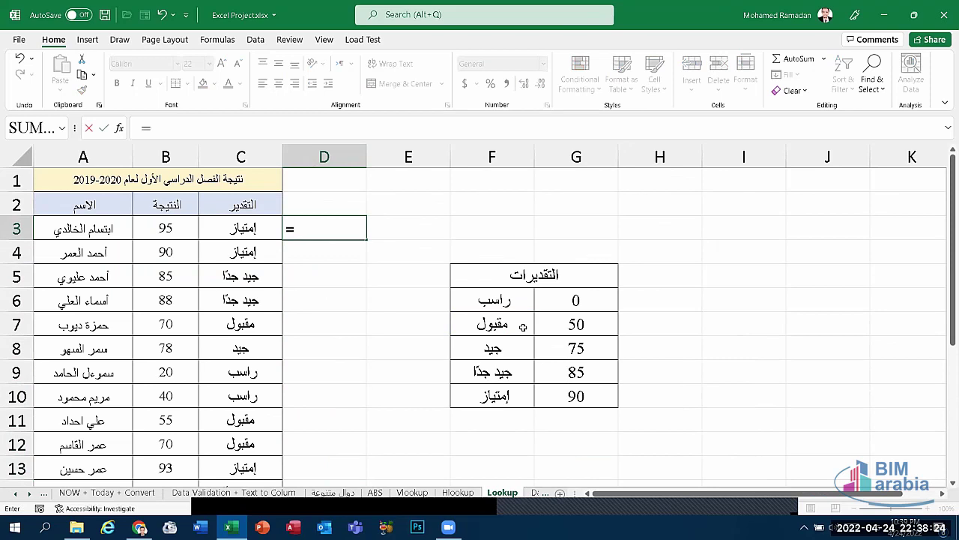
pyautogui.write('lookup')
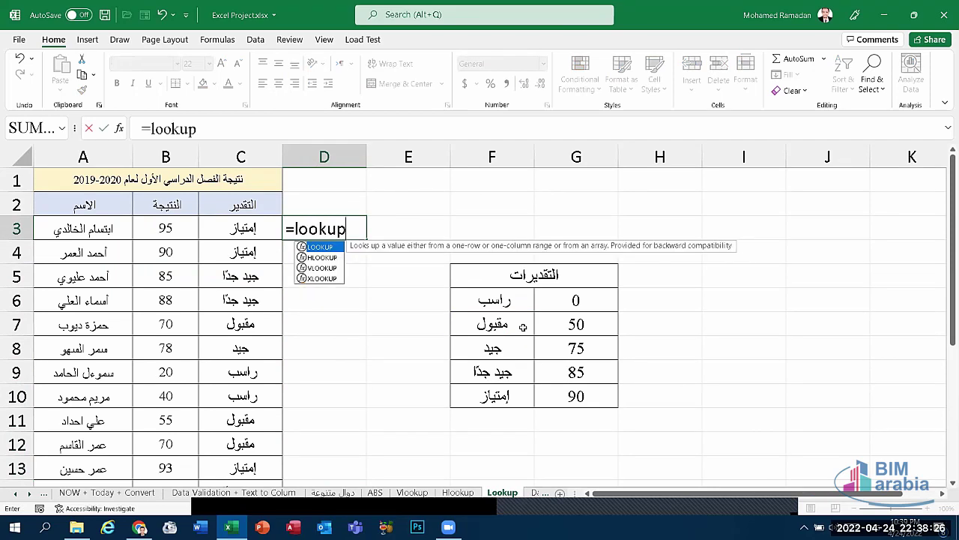
pyautogui.doubleClick(322, 248)
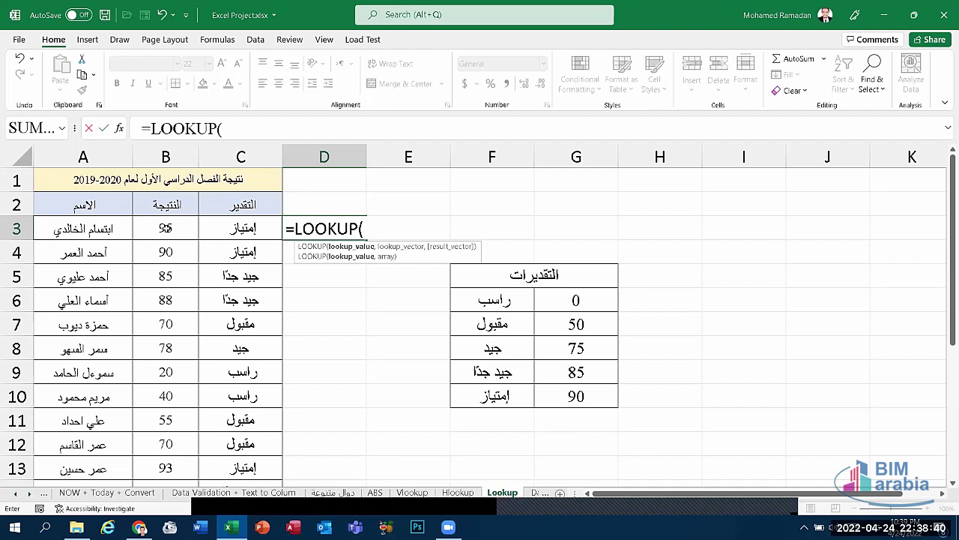
pyautogui.click(165, 228)
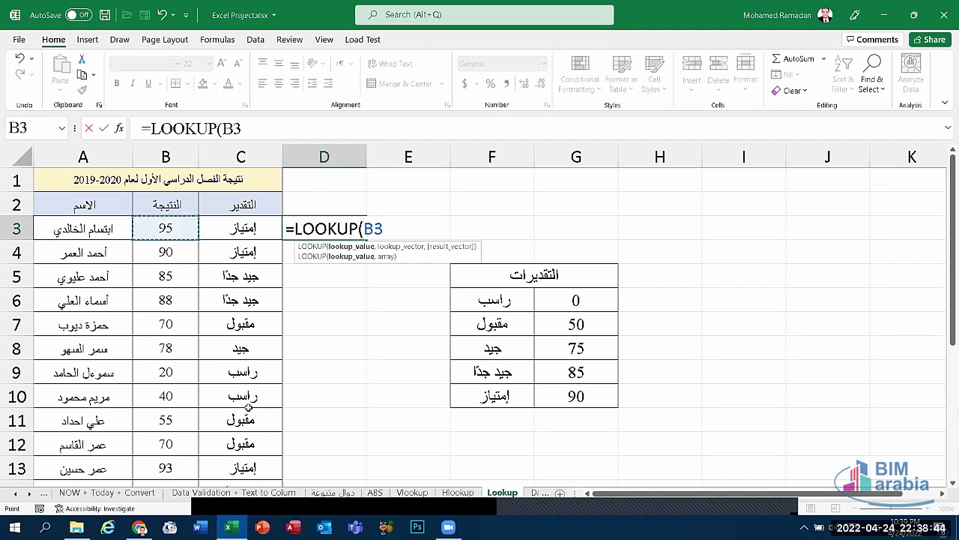
pyautogui.write(',')
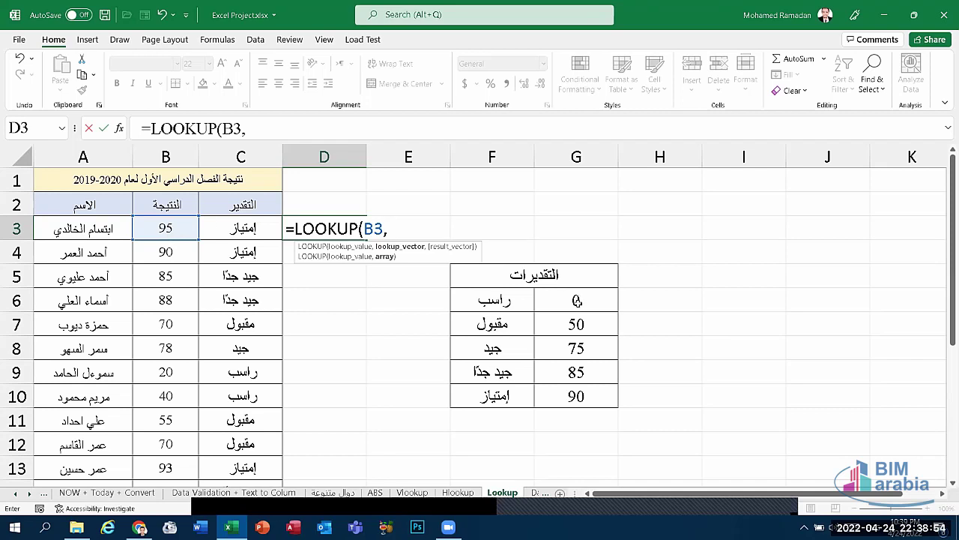
# Add ranges $G$6:$G$10 and $F$6:$F$10, commit, and fill the formula down to D12
pyautogui.moveTo(576, 300); pyautogui.dragTo(591, 397)
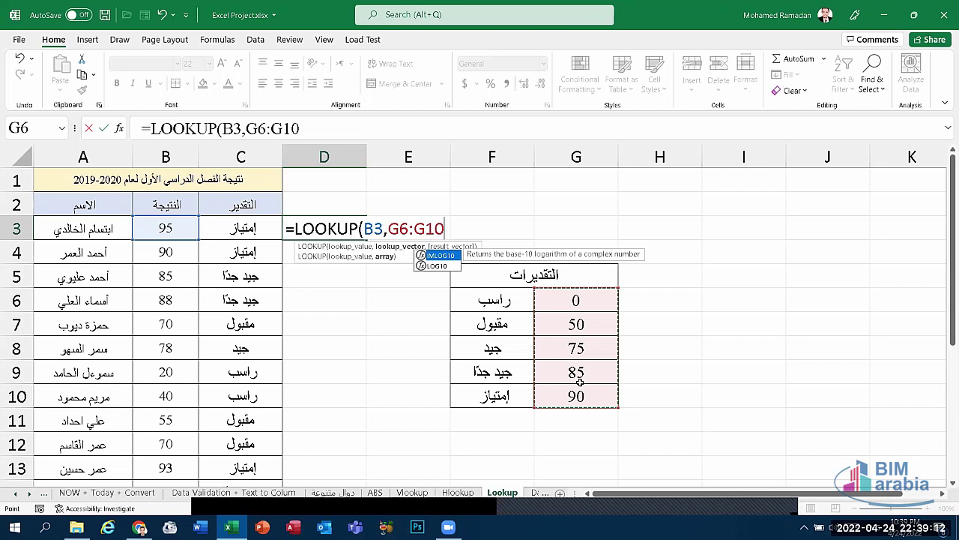
pyautogui.press('F4')
pyautogui.write('$G$10,')
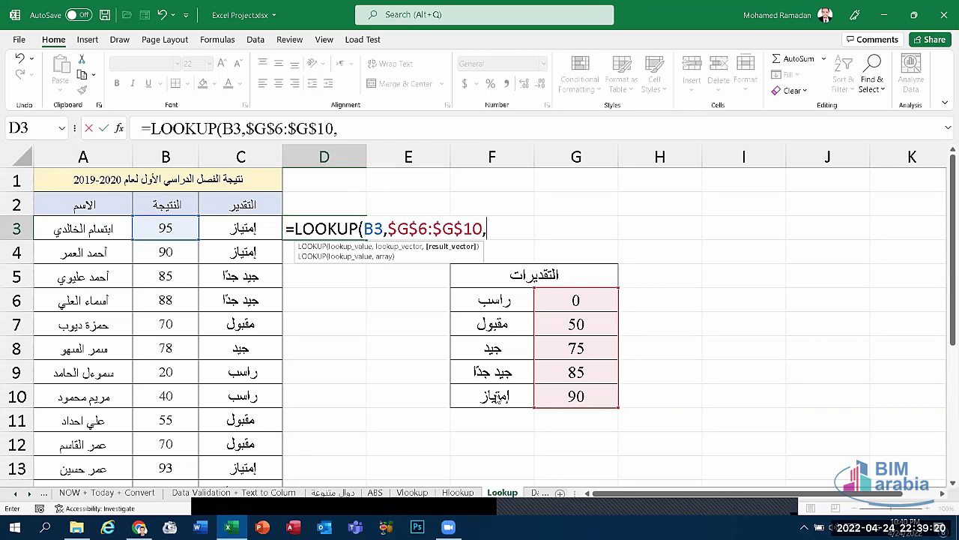
pyautogui.moveTo(494, 300); pyautogui.dragTo(524, 330)
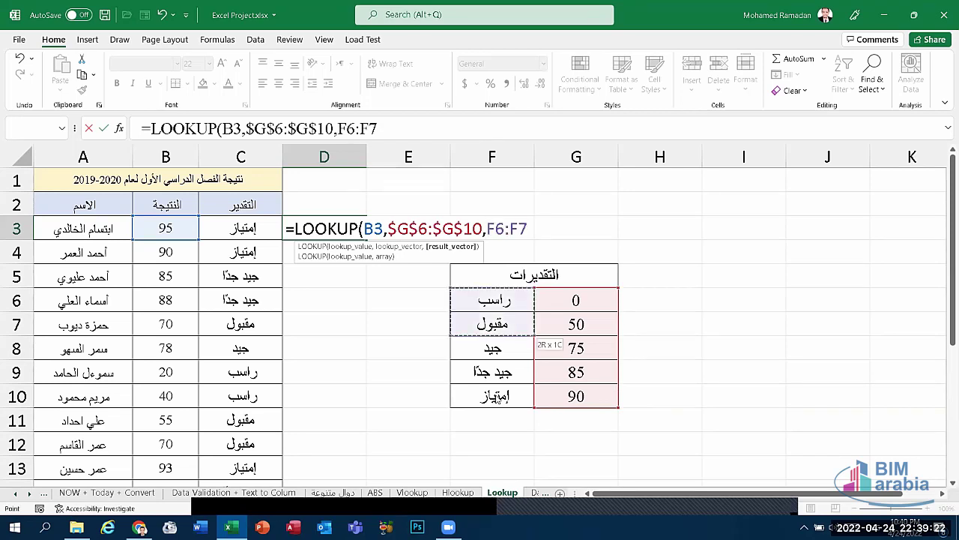
pyautogui.moveTo(498, 399); pyautogui.dragTo(498, 399)
pyautogui.press('F4')
pyautogui.hotkey('ctrl', 'Return')
pyautogui.moveTo(366, 240)
pyautogui.mouseDown()
pyautogui.moveTo(341, 341)
pyautogui.moveTo(340, 443)
pyautogui.mouseUp()
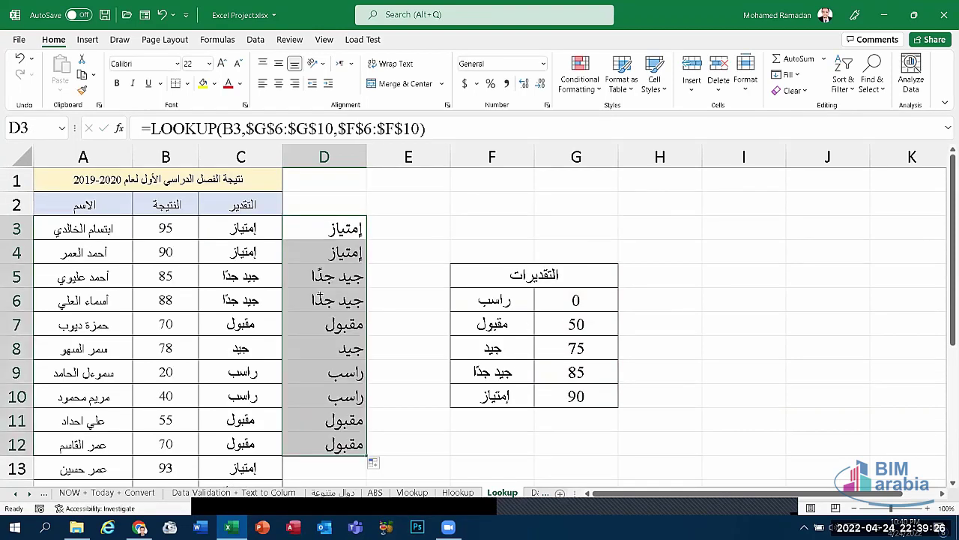
# Delete the trial grades from column D, then visit the Type of IF sheet and select column G
pyautogui.press('Delete')
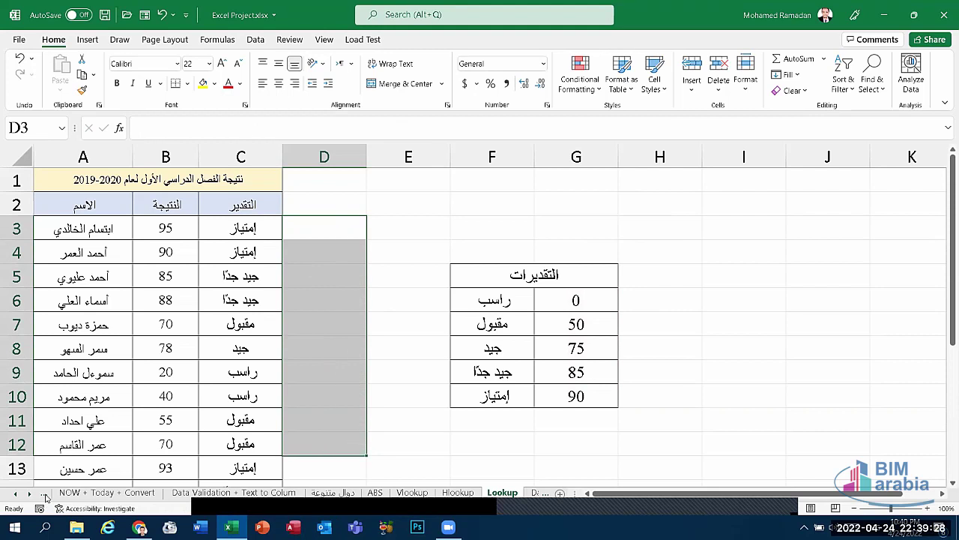
pyautogui.press('Down')
pyautogui.press('Down')
pyautogui.press('Down')
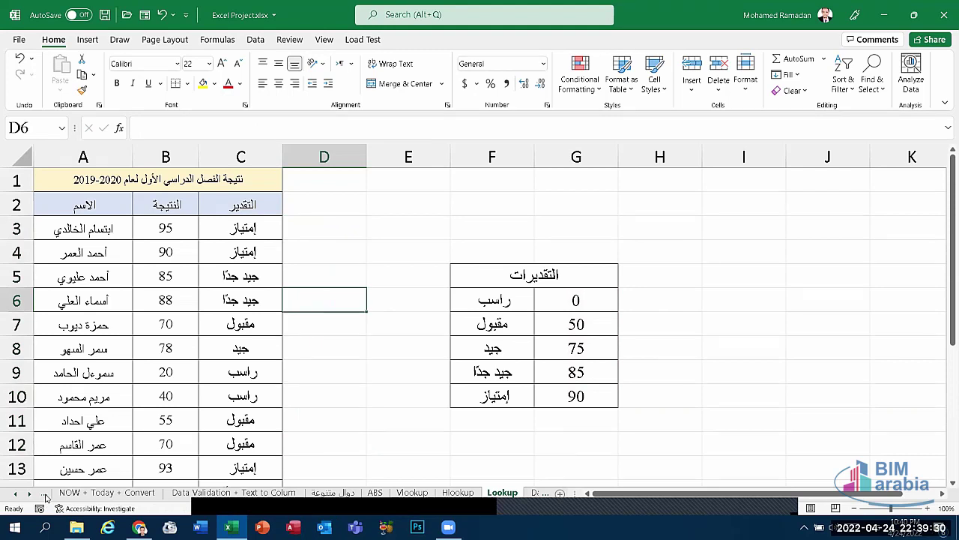
pyautogui.click(45, 494)
pyautogui.click(45, 495)
pyautogui.hotkey('ctrl', 'pagedown')
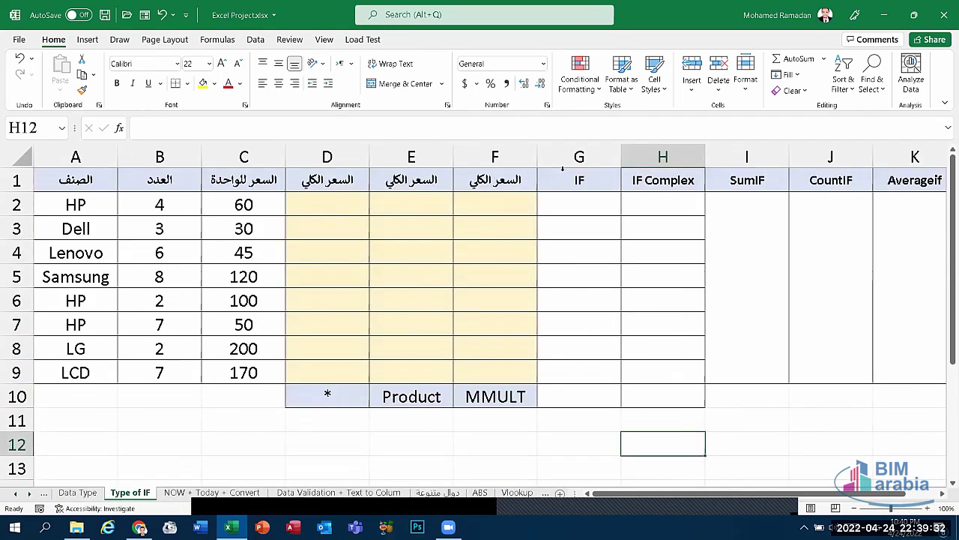
pyautogui.click(607, 170)
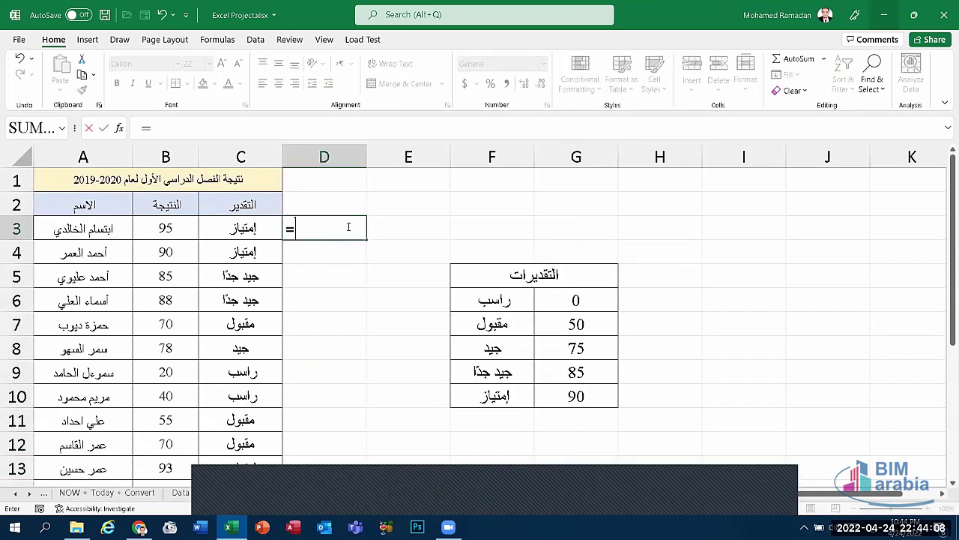
# Rebuild =LOOKUP in D3 with score B3 and locked thresholds $G$6:$G$10
pyautogui.write('مخخ')
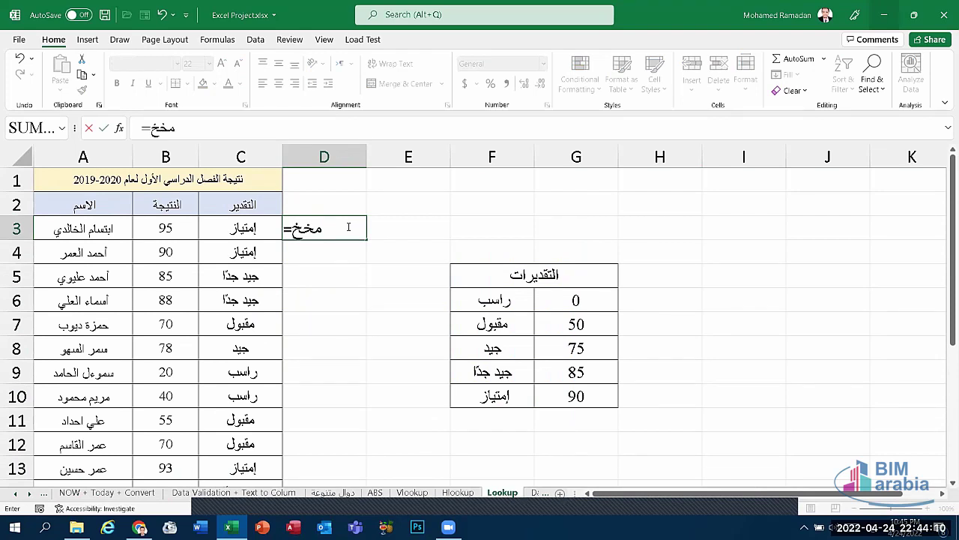
pyautogui.press('BackSpace')
pyautogui.press('BackSpace')
pyautogui.press('BackSpace')
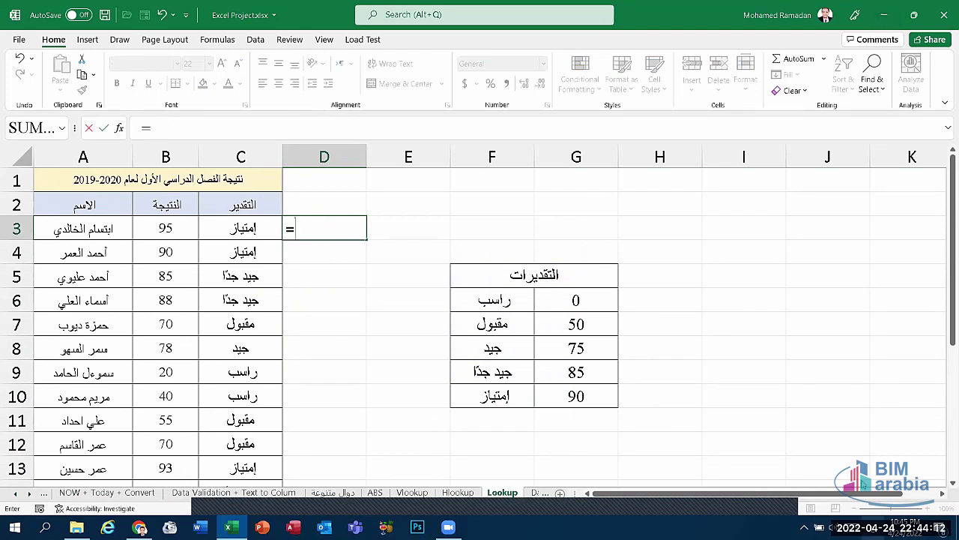
pyautogui.write('look')
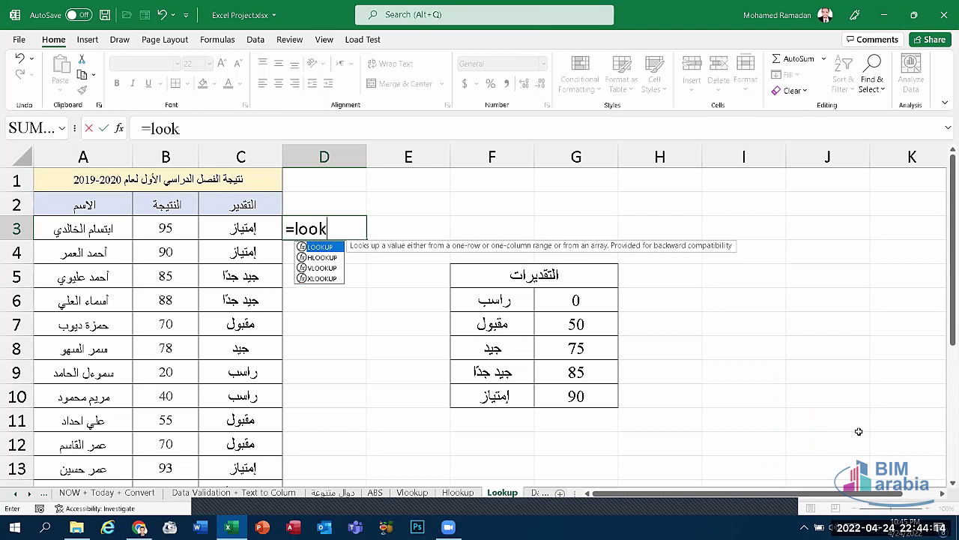
pyautogui.doubleClick(328, 247)
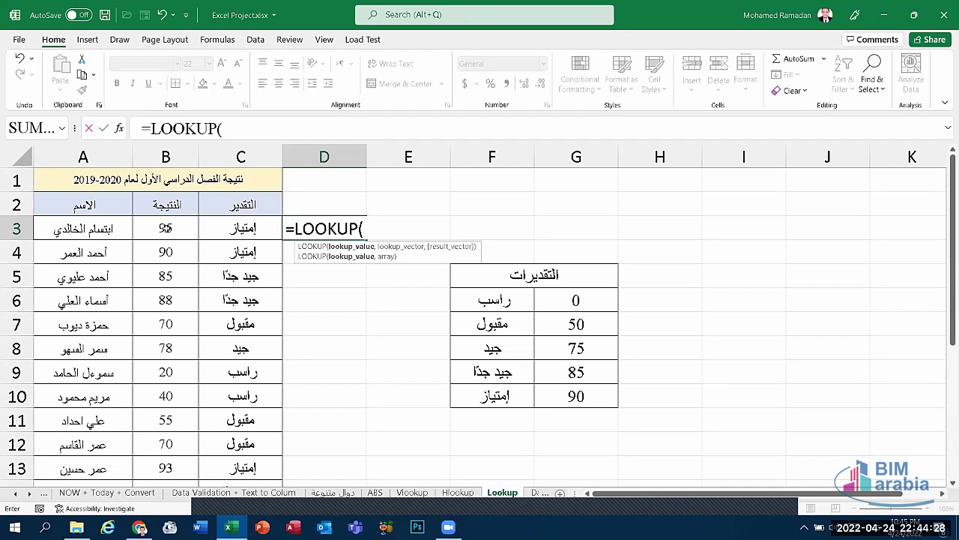
pyautogui.click(166, 229)
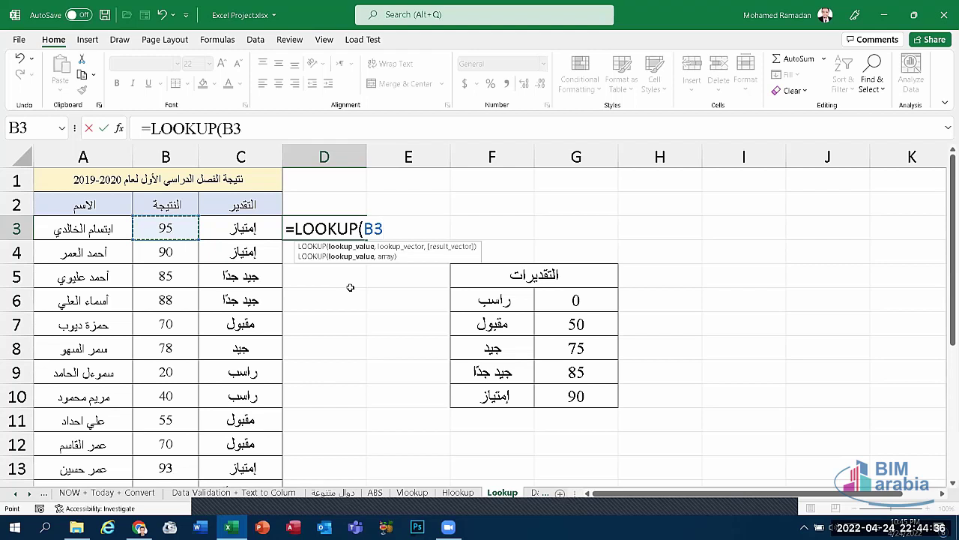
pyautogui.write(',')
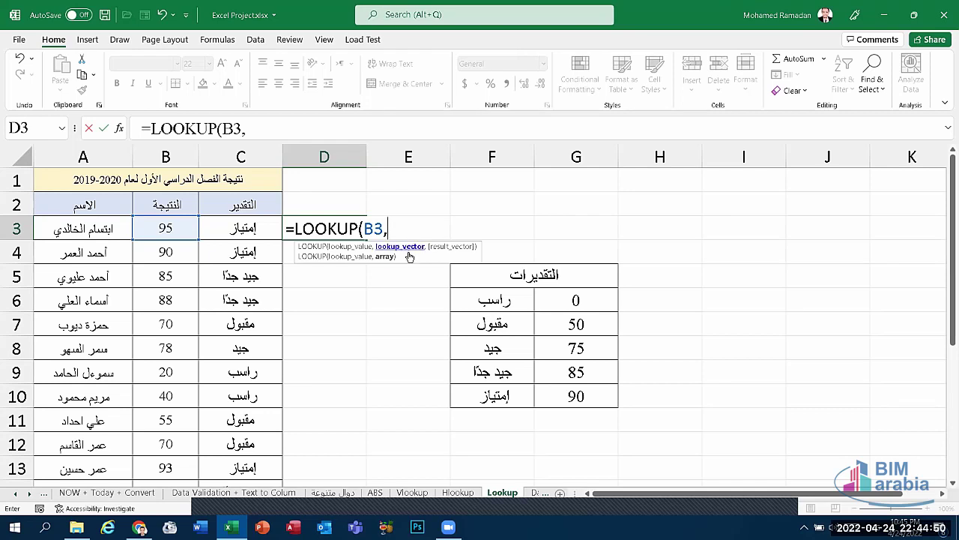
pyautogui.click(571, 302)
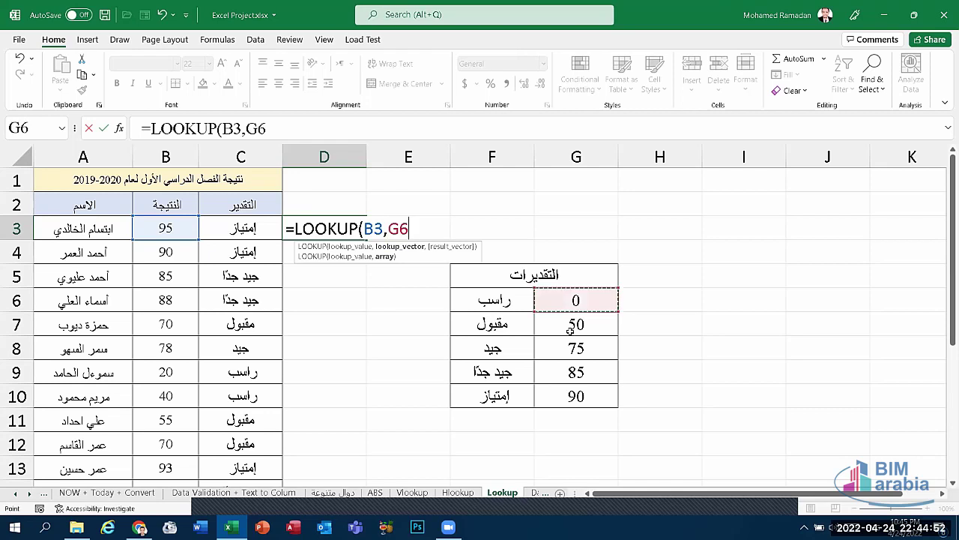
pyautogui.moveTo(572, 330); pyautogui.dragTo(576, 394)
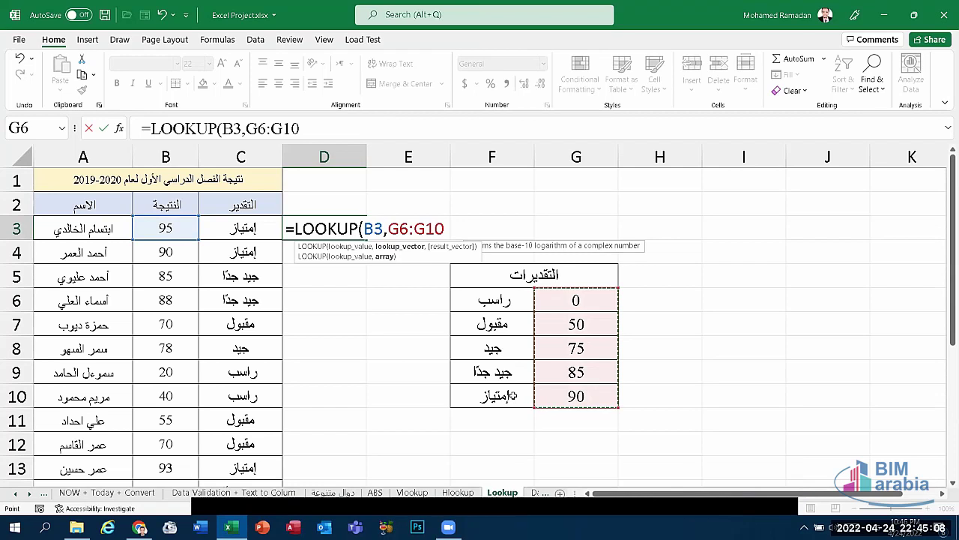
pyautogui.press('F4')
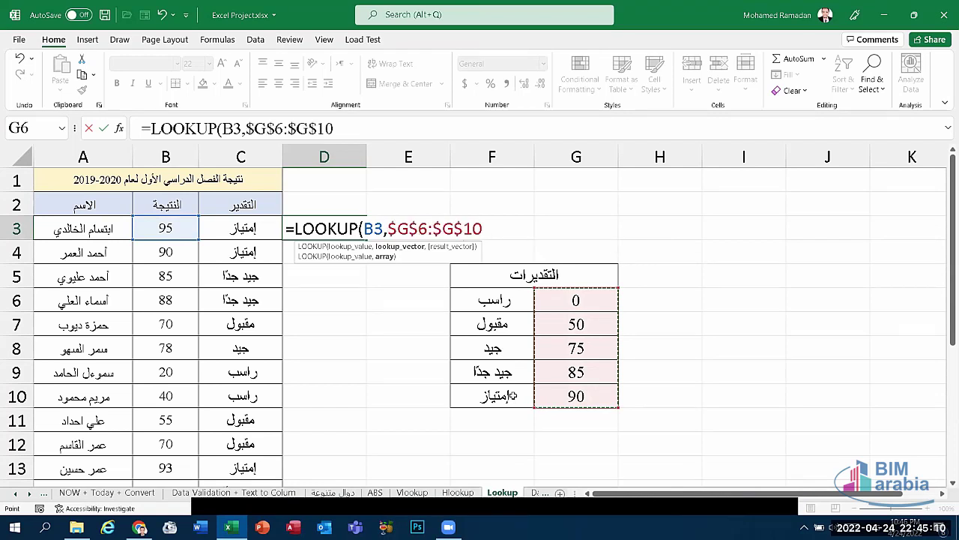
pyautogui.write(',')
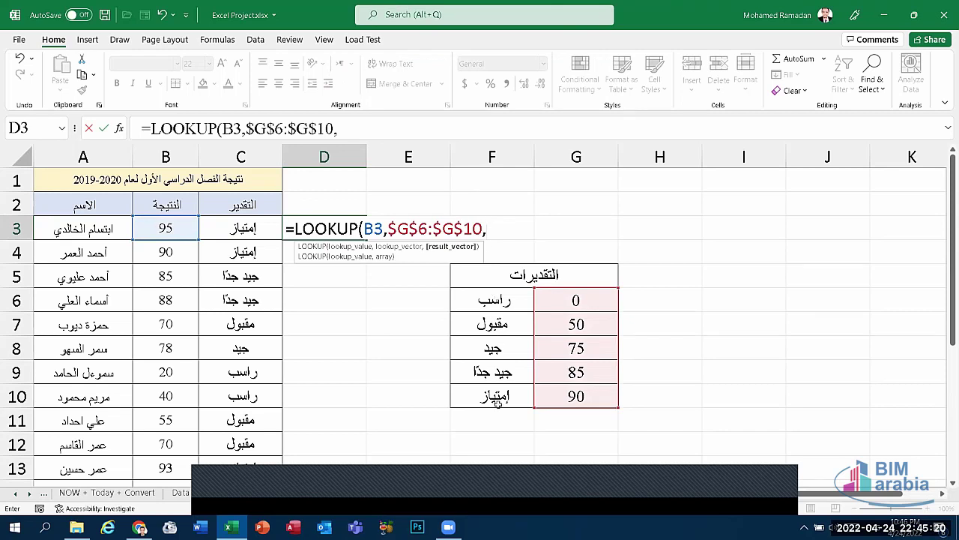
# Add result range $F$6:$F$10, fill the formula down column D, and go to Type of IF
pyautogui.moveTo(494, 396); pyautogui.dragTo(501, 300)
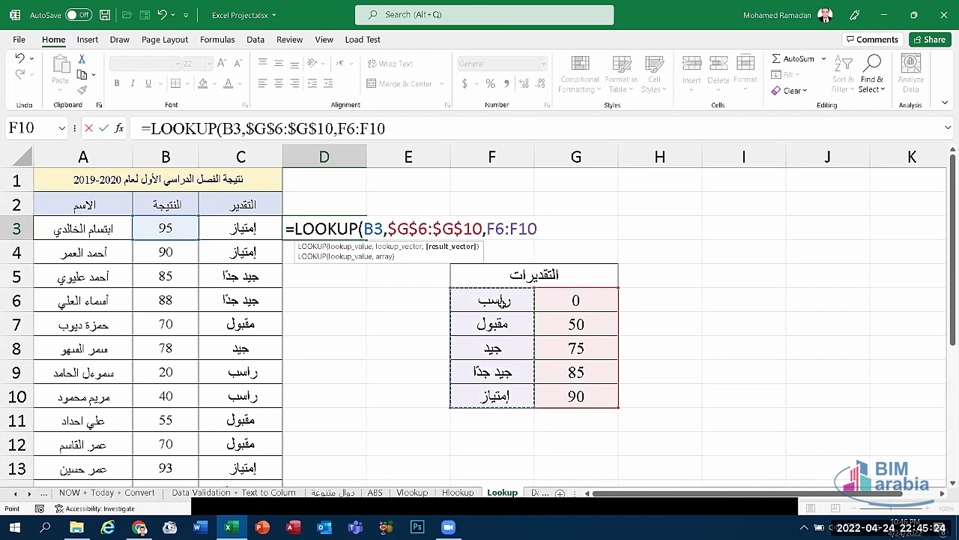
pyautogui.press('F4')
pyautogui.press('Return')
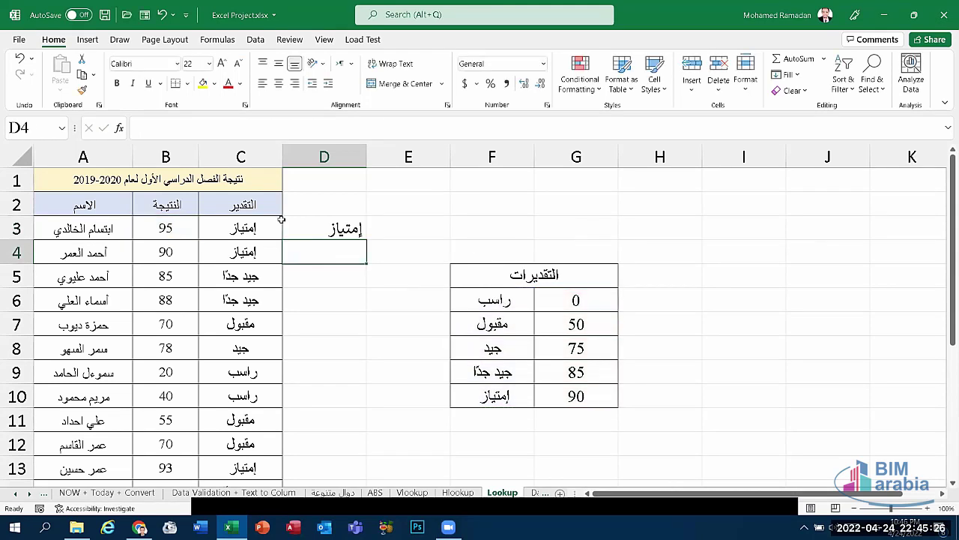
pyautogui.click(363, 236)
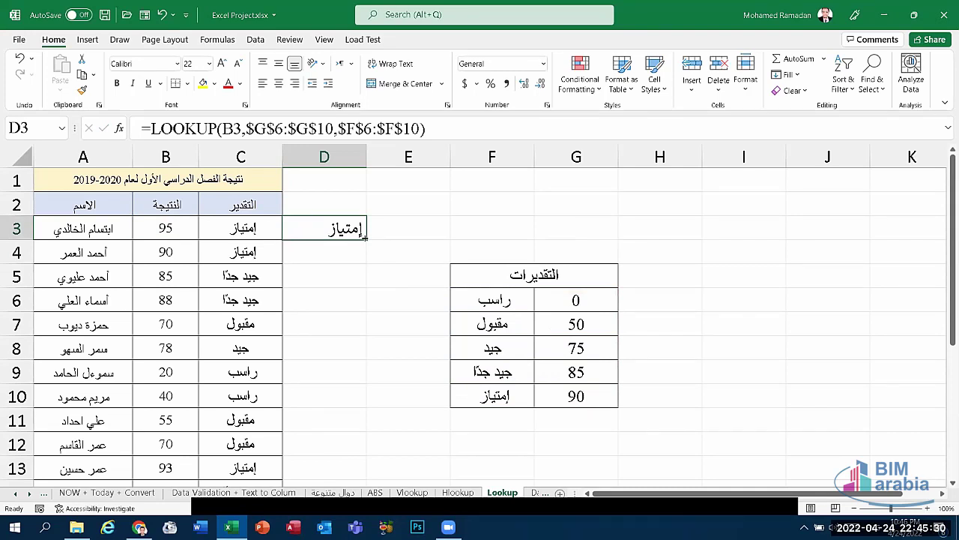
pyautogui.moveTo(364, 235); pyautogui.dragTo(359, 306)
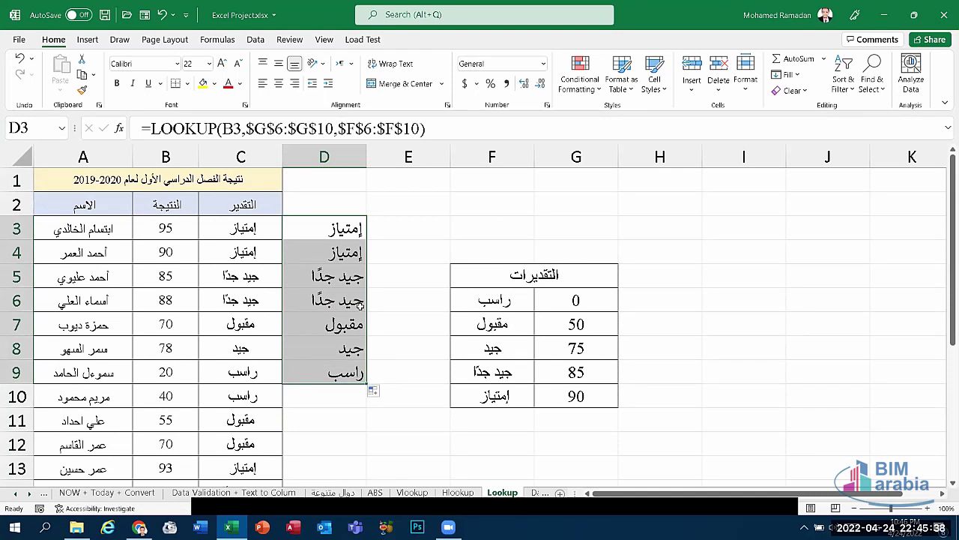
pyautogui.hotkey('ctrl', 'pageup')
pyautogui.hotkey('ctrl', 'pageup')
pyautogui.hotkey('ctrl', 'pageup')
pyautogui.hotkey('ctrl', 'pagedown')
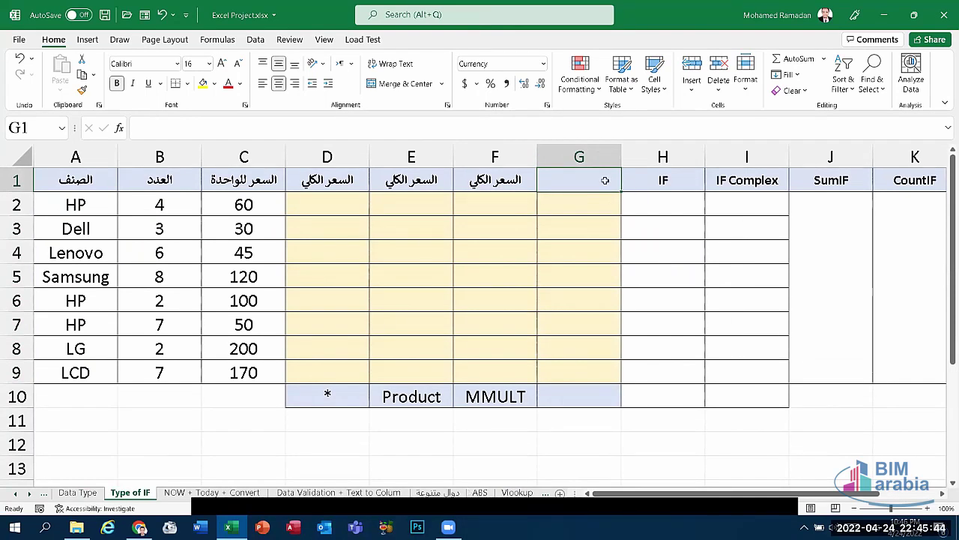
# Switch the keyboard to Arabic and title G1 'النسبة المئوية'
pyautogui.write('hg')
pyautogui.press('BackSpace')
pyautogui.press('BackSpace')
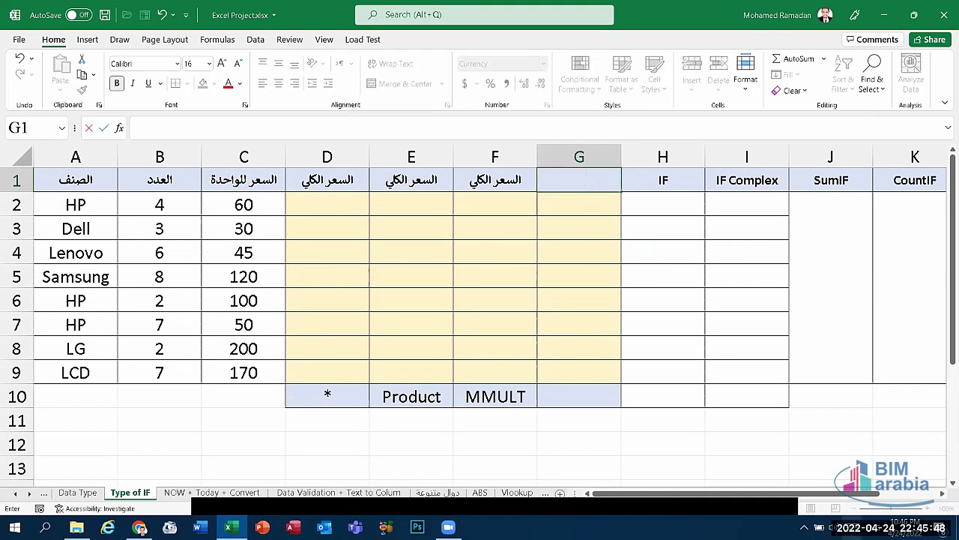
pyautogui.press('super+space')
pyautogui.write('ال')
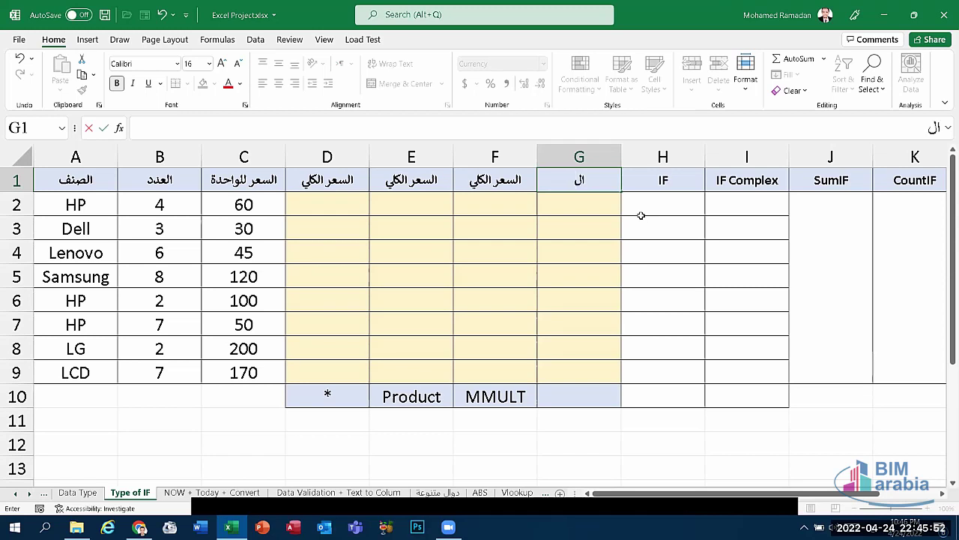
pyautogui.write('نسب')
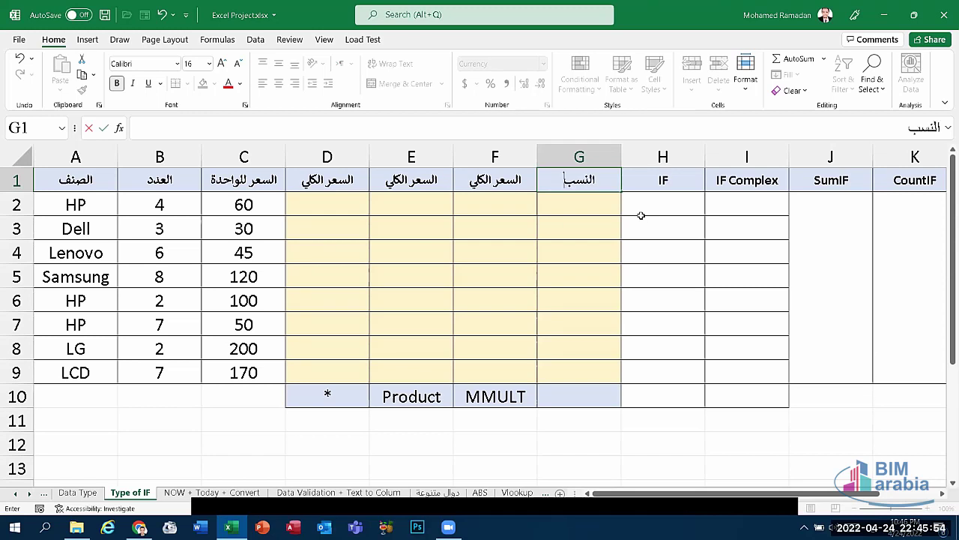
pyautogui.write('ة المئوية')
pyautogui.press('Return')
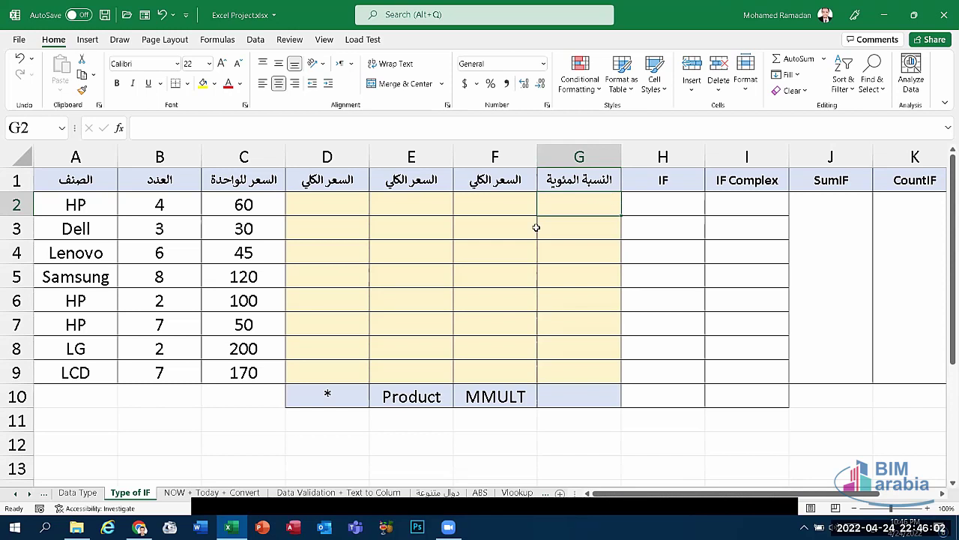
# Enter the percentages 50, 65, 75, 70, 95, 90, 85 and 55 into G2:G9
pyautogui.write('50')
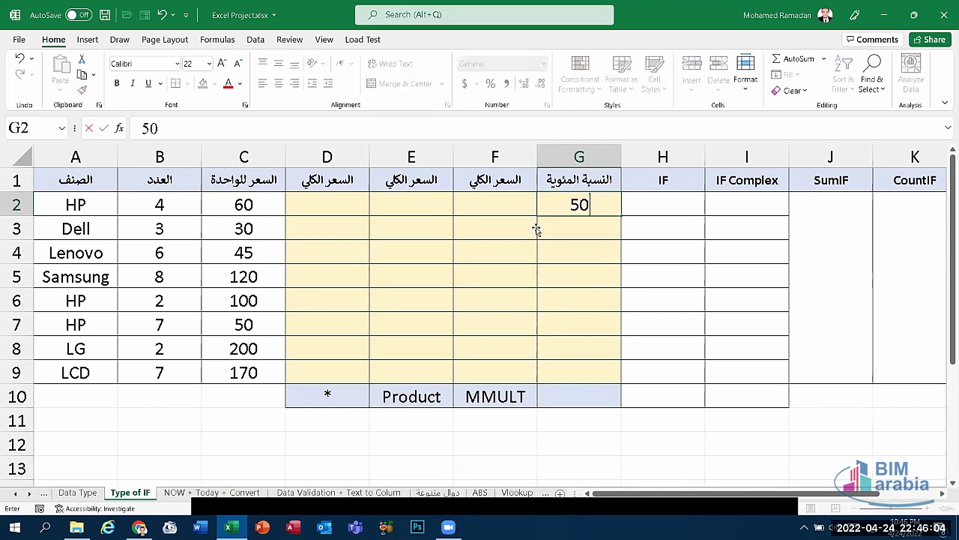
pyautogui.press('Return')
pyautogui.write('65')
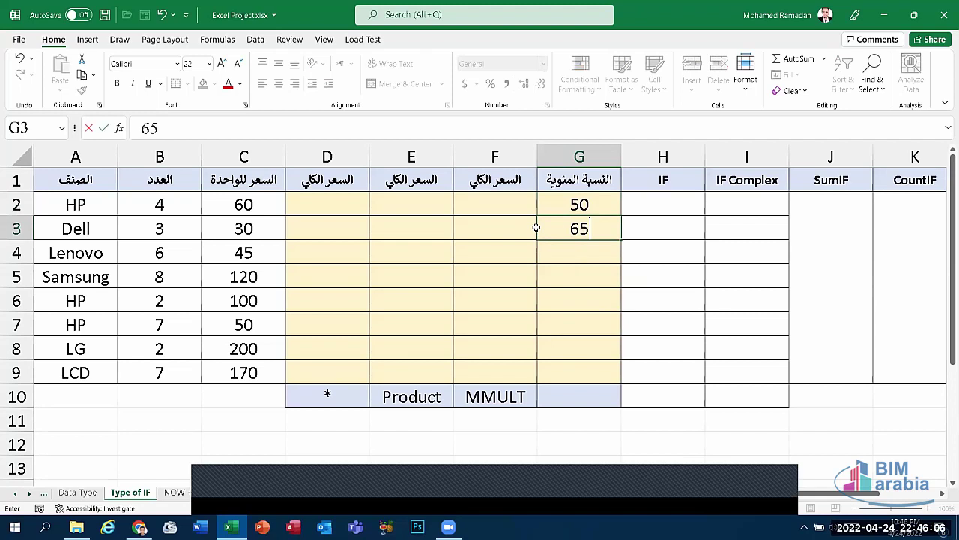
pyautogui.press('Return')
pyautogui.write('75')
pyautogui.press('Return')
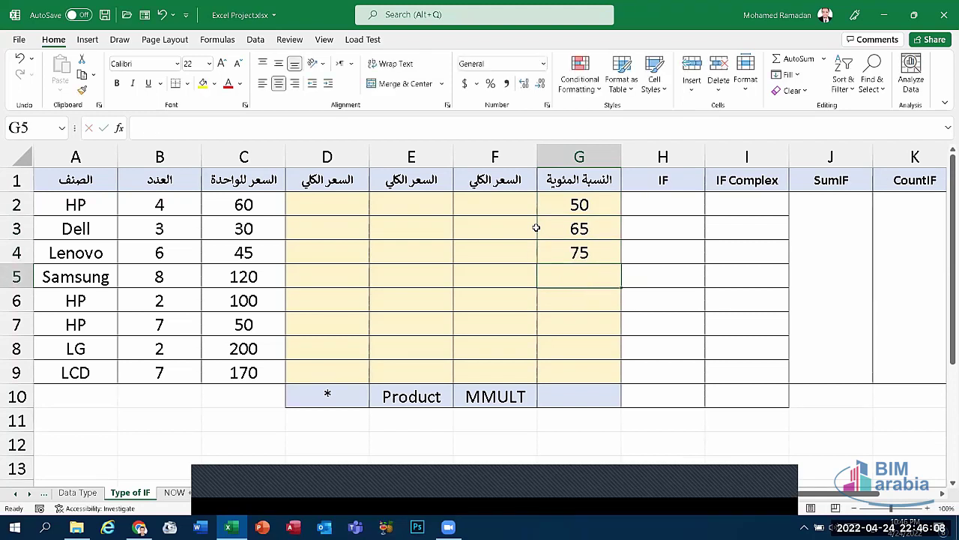
pyautogui.write('70')
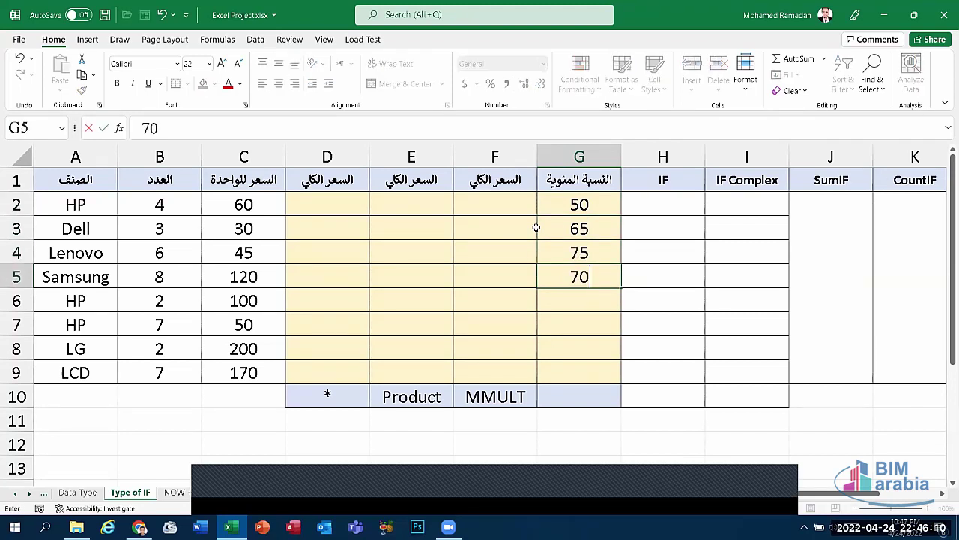
pyautogui.press('Return')
pyautogui.write('95')
pyautogui.press('Return')
pyautogui.write('90')
pyautogui.press('Return')
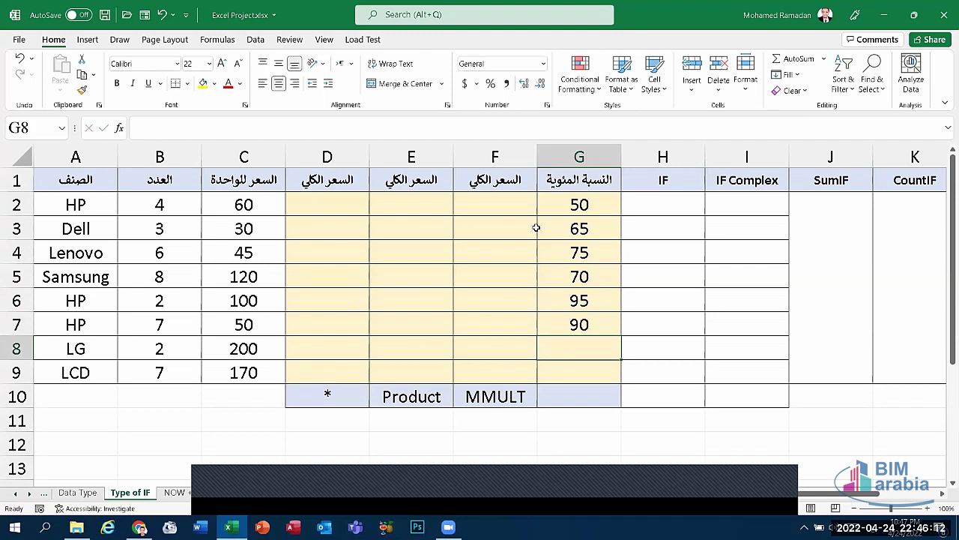
pyautogui.write('85')
pyautogui.press('Return')
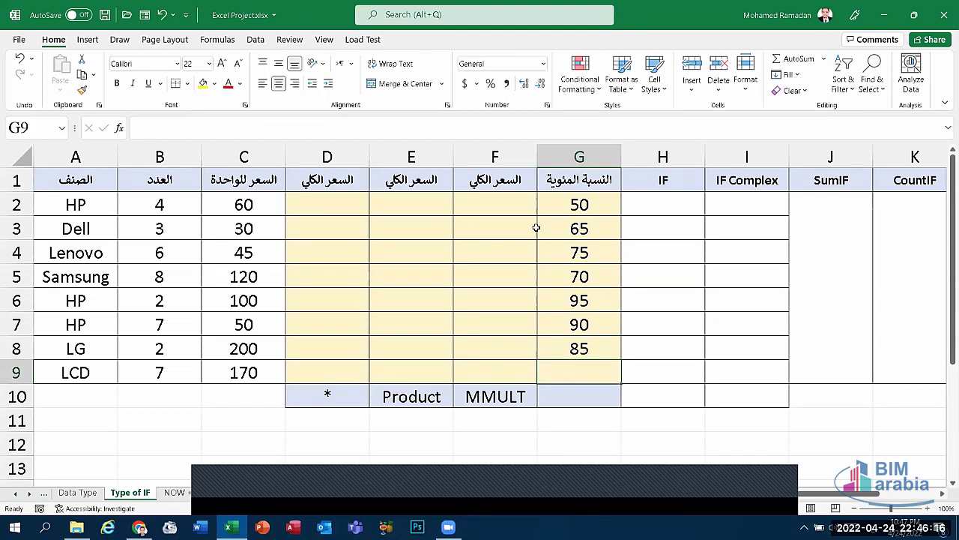
pyautogui.write('55')
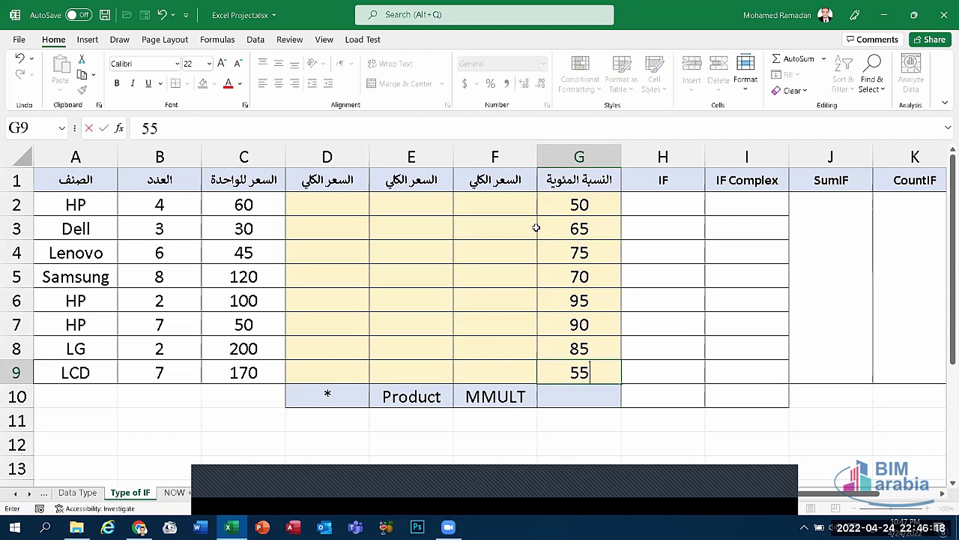
pyautogui.press('Return')
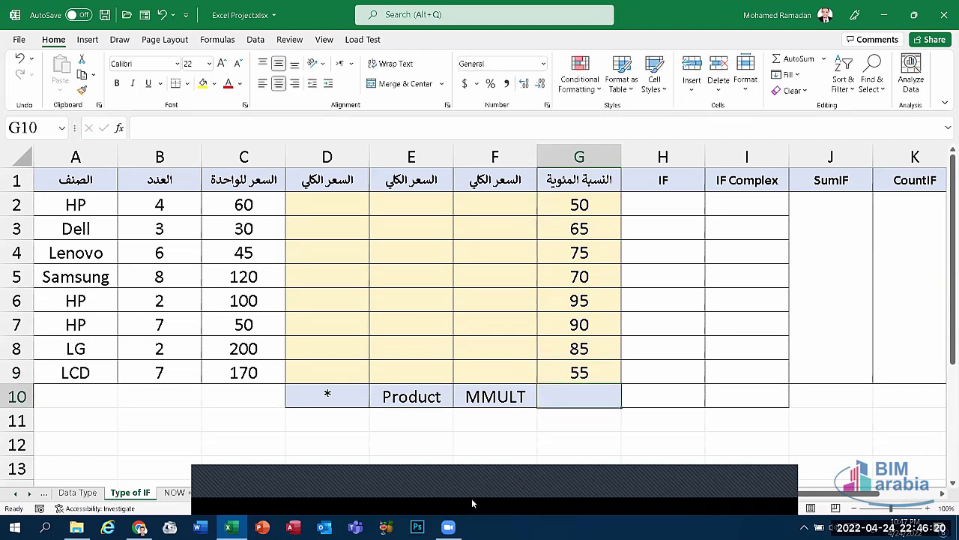
# Change the H1 header from 'IF' to 'IF Simple', then begin an =IF formula in H2
pyautogui.click(642, 204)
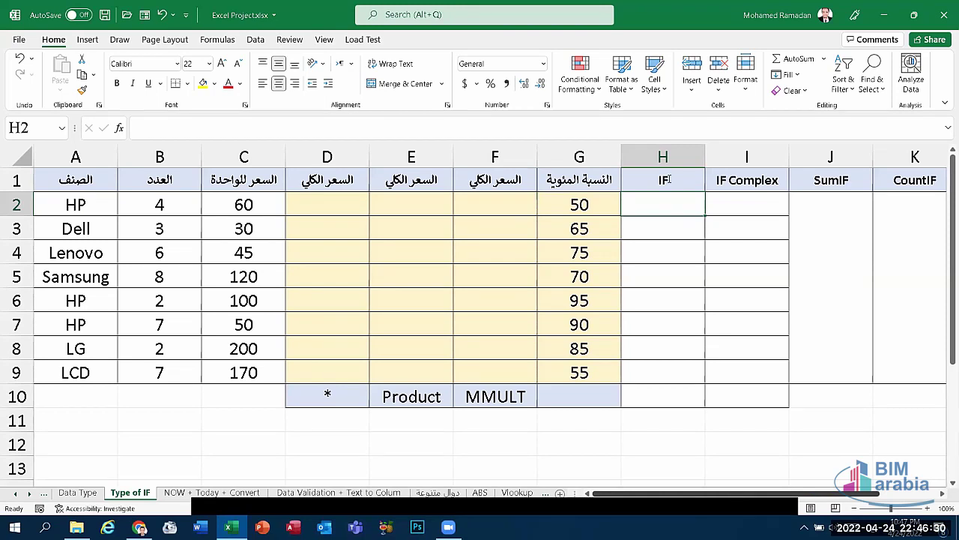
pyautogui.press('Up')
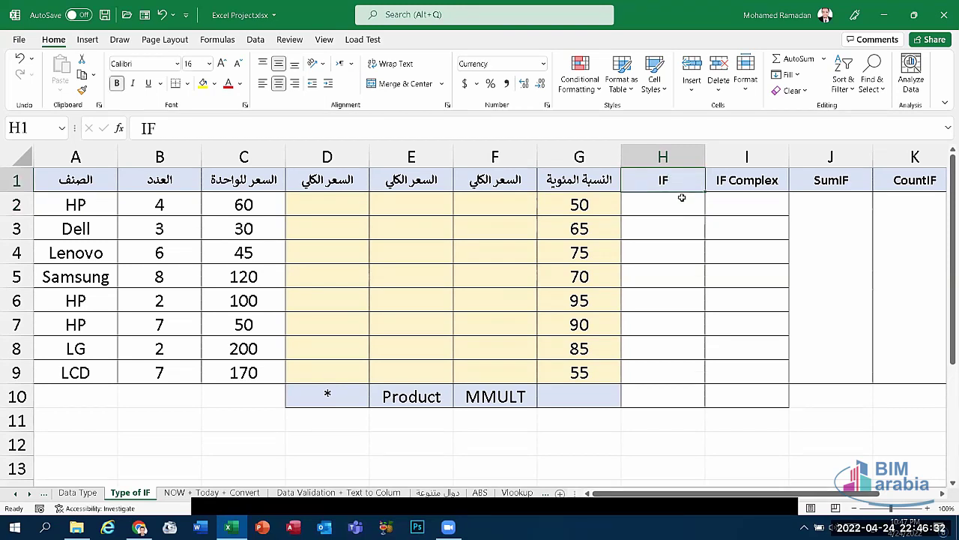
pyautogui.press('F2')
pyautogui.write(' س')
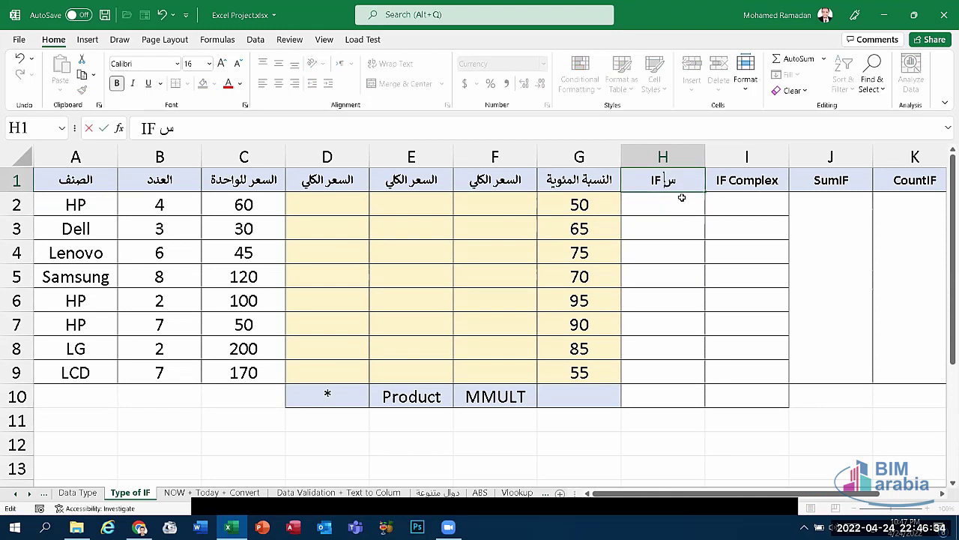
pyautogui.press('BackSpace')
pyautogui.write('s')
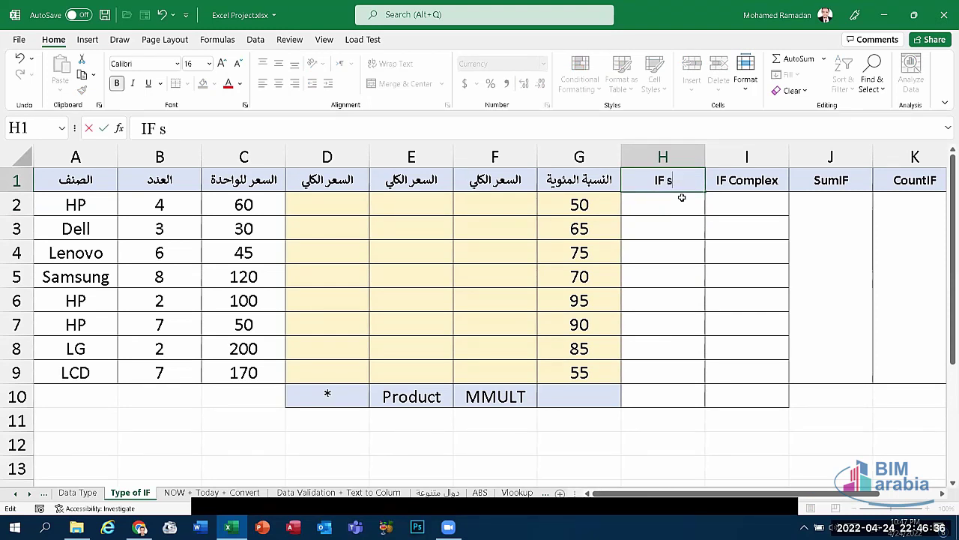
pyautogui.press('BackSpace')
pyautogui.write('Si')
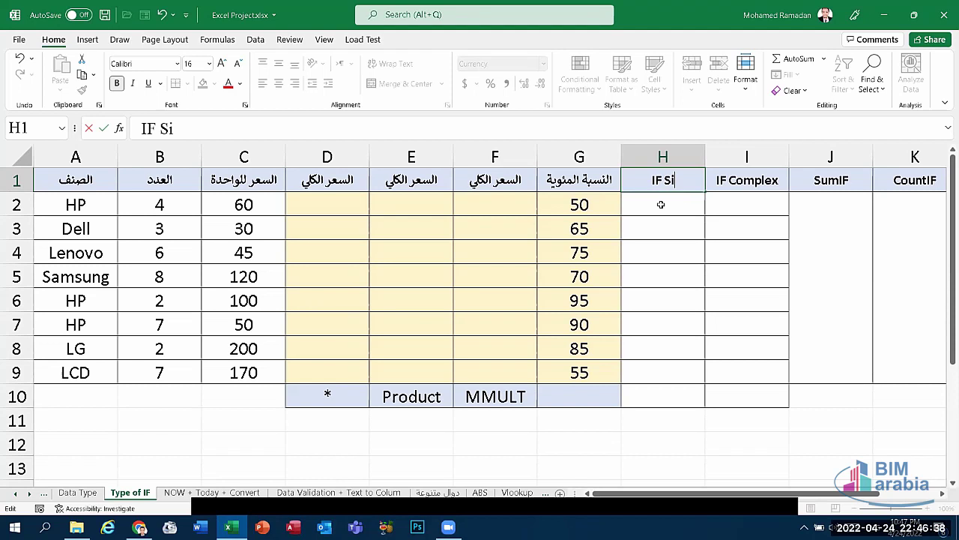
pyautogui.write('mple')
pyautogui.press('Return')
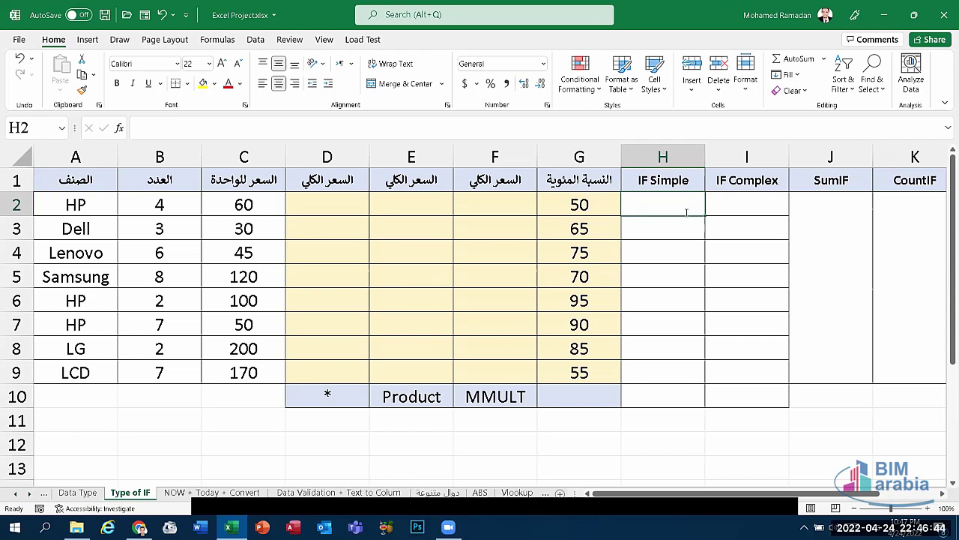
pyautogui.write('=i')
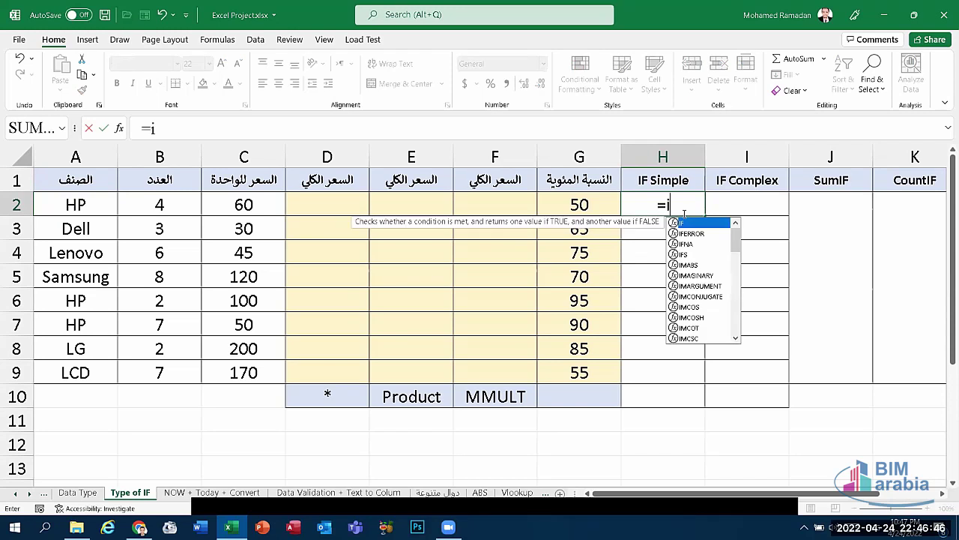
pyautogui.write('f')
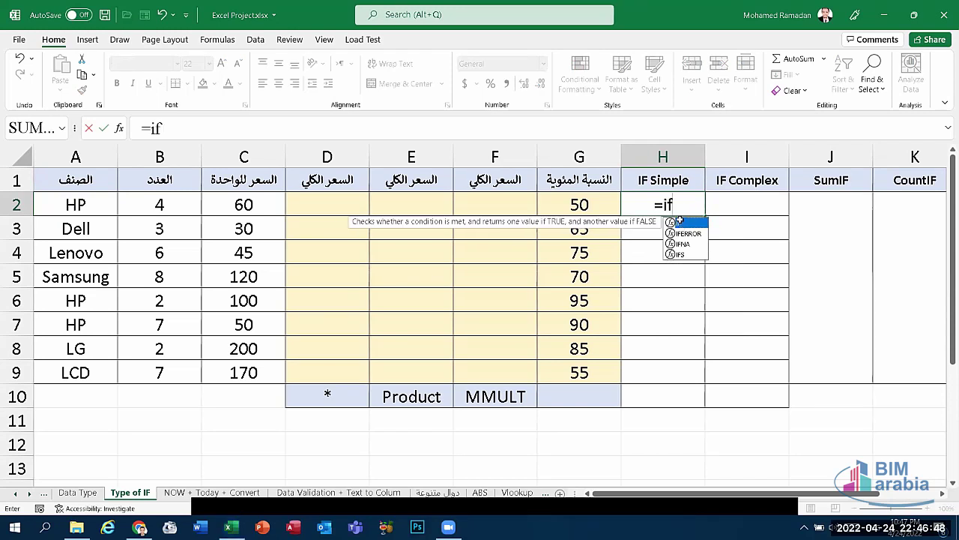
# Build H2's formula as =IF(G2>65,"ناجح" for the passing case
pyautogui.doubleClick(680, 223)
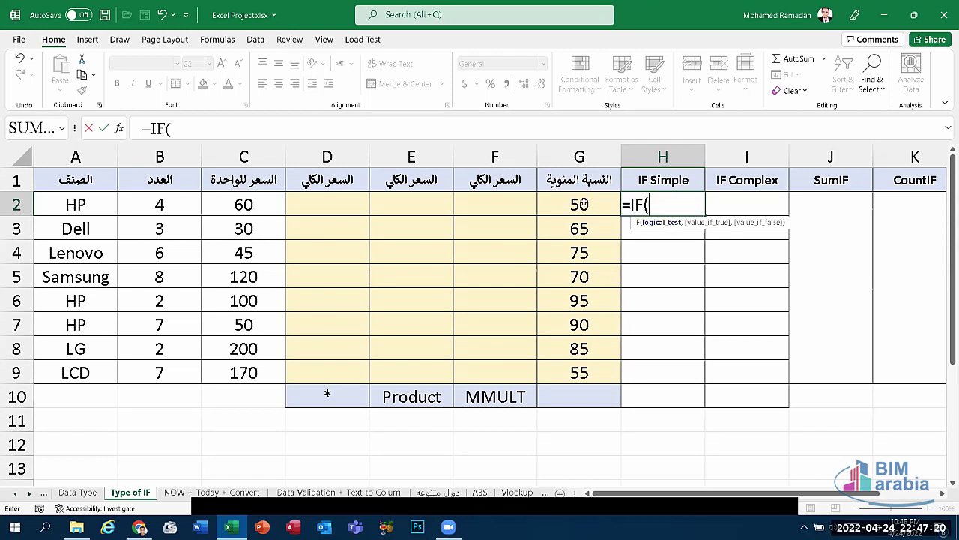
pyautogui.click(584, 202)
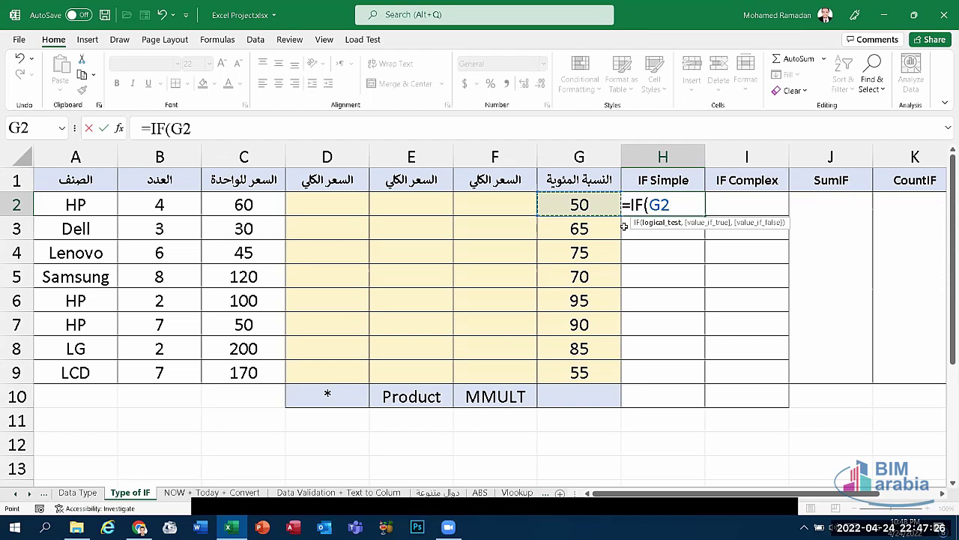
pyautogui.write('>')
pyautogui.write('65')
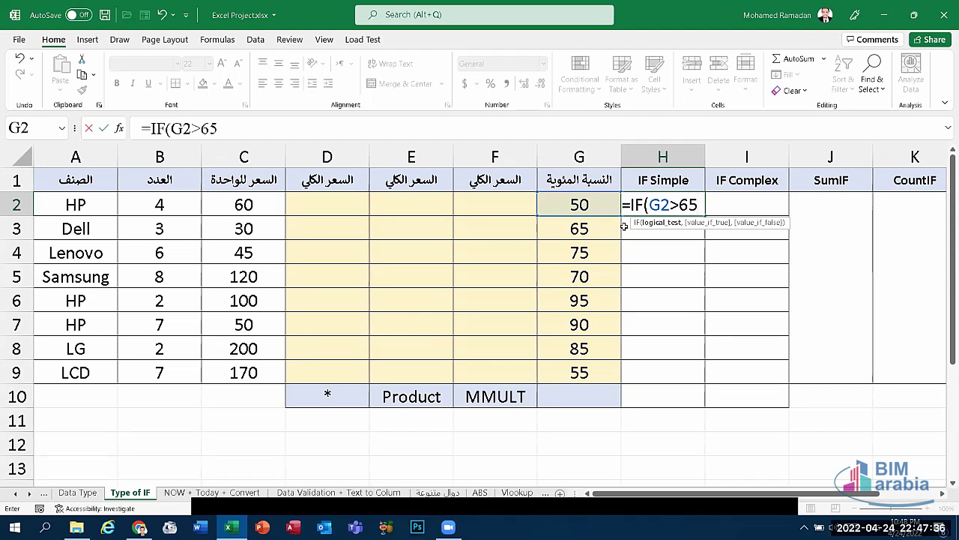
pyautogui.write(',')
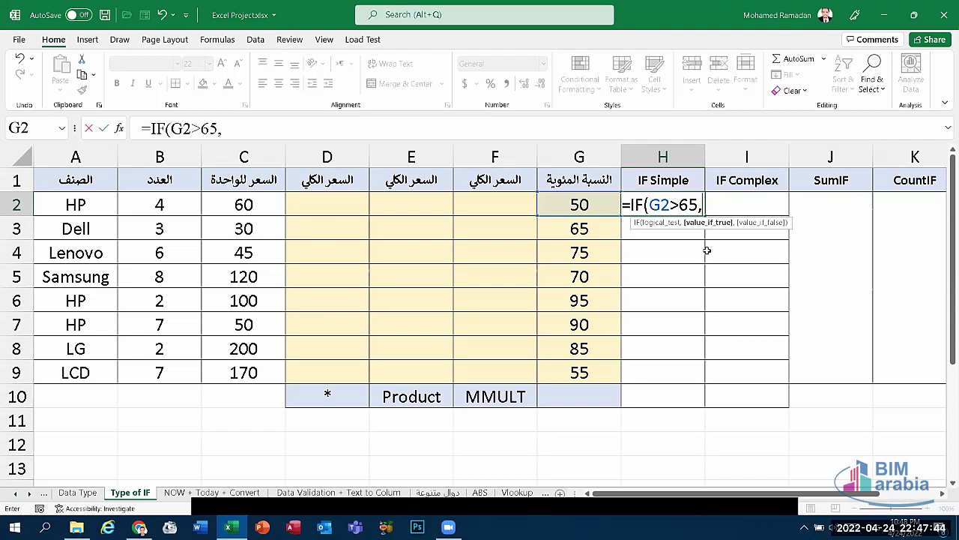
pyautogui.write('"')
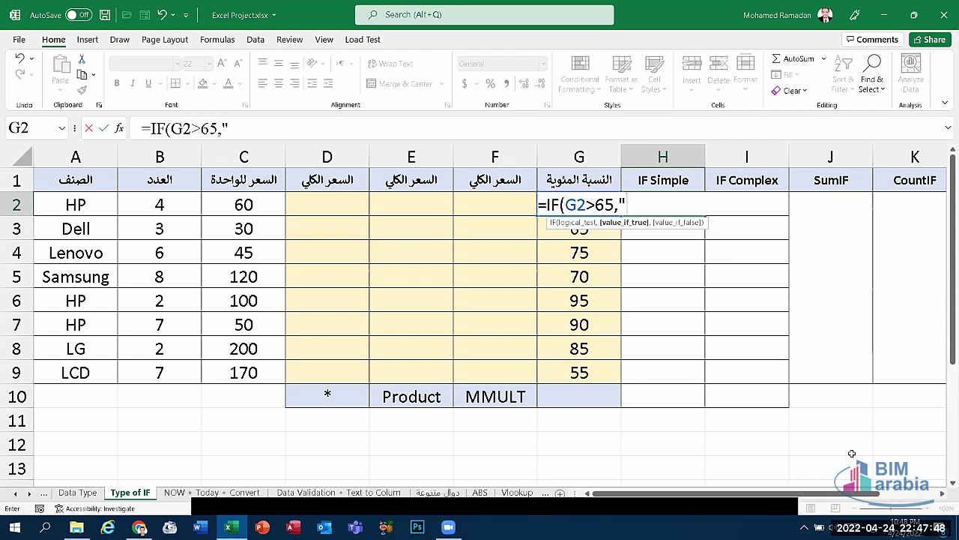
pyautogui.write('ناجح')
pyautogui.write('"')
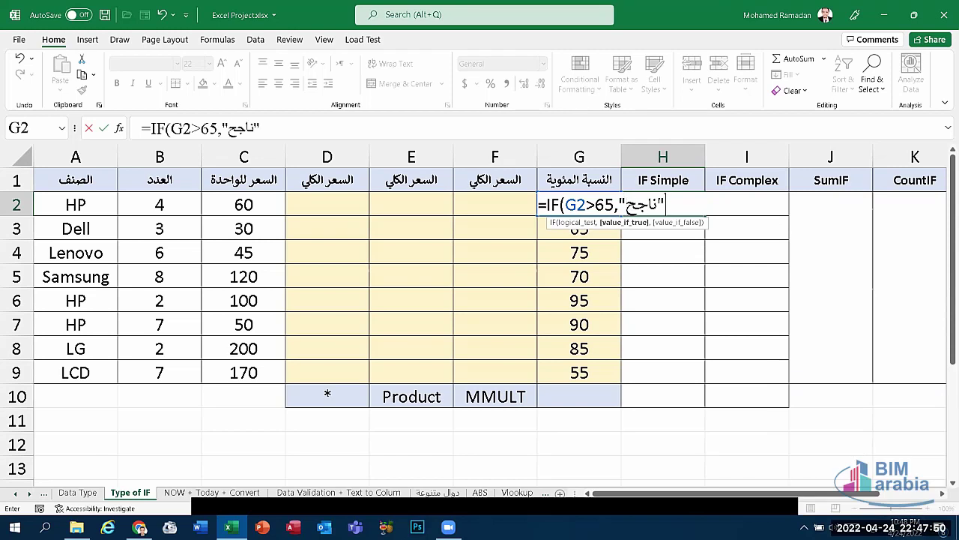
# Finish the formula with the "راسب" false result and fill it down through H9
pyautogui.press('super+space')
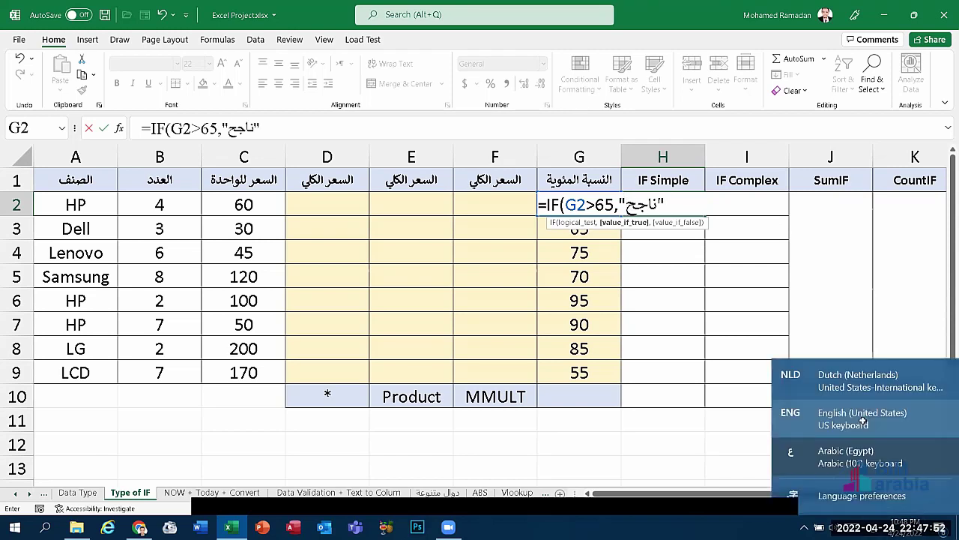
pyautogui.click(862, 424)
pyautogui.write(',')
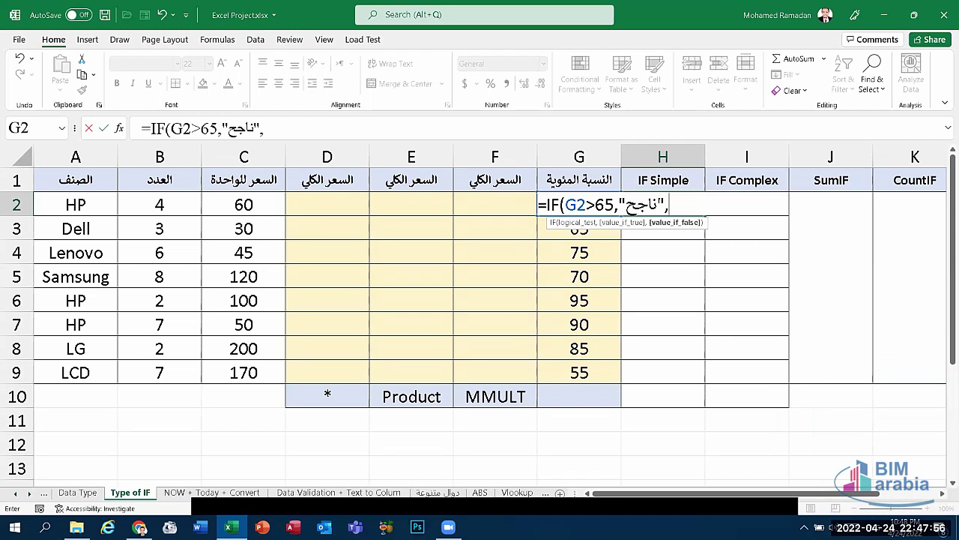
pyautogui.write('"')
pyautogui.press('super+space')
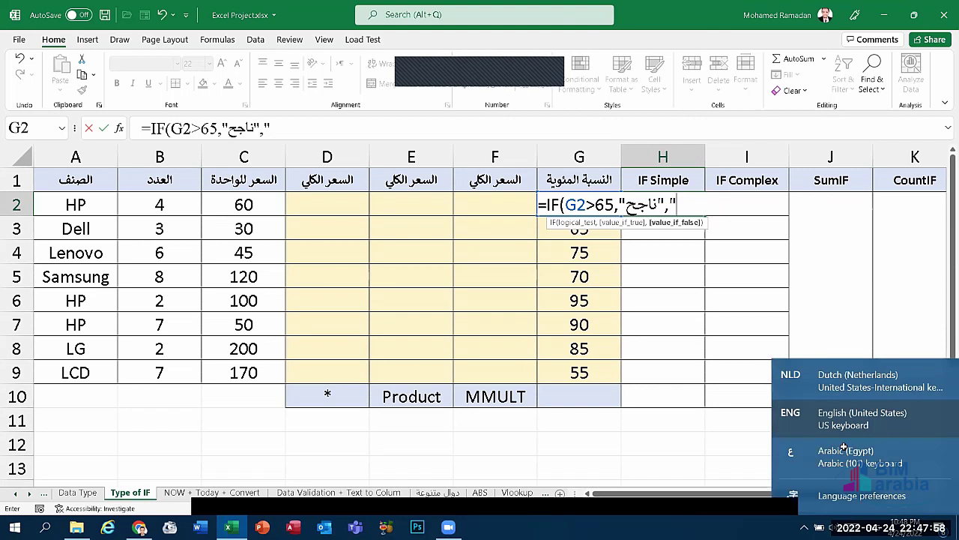
pyautogui.click(844, 451)
pyautogui.write('راسب"')
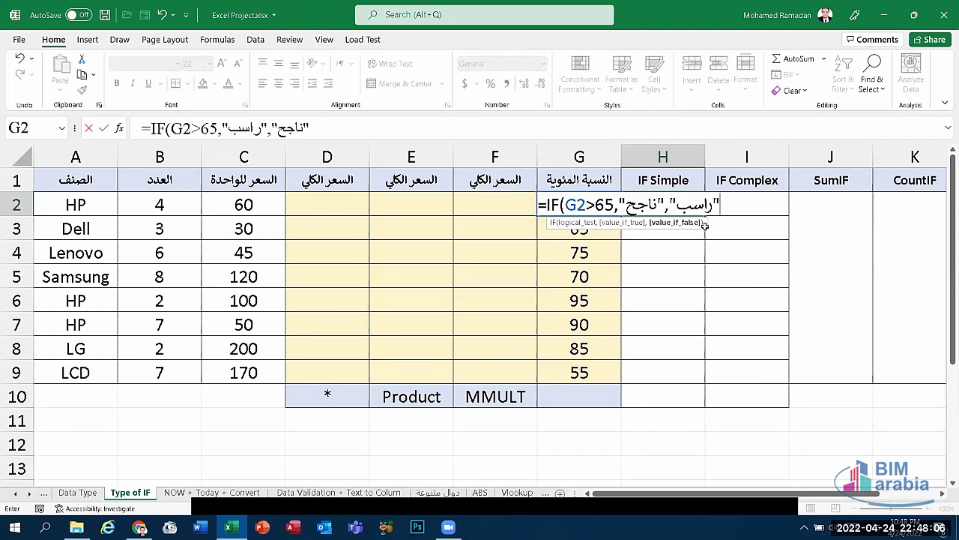
pyautogui.hotkey('ctrl', 'Return')
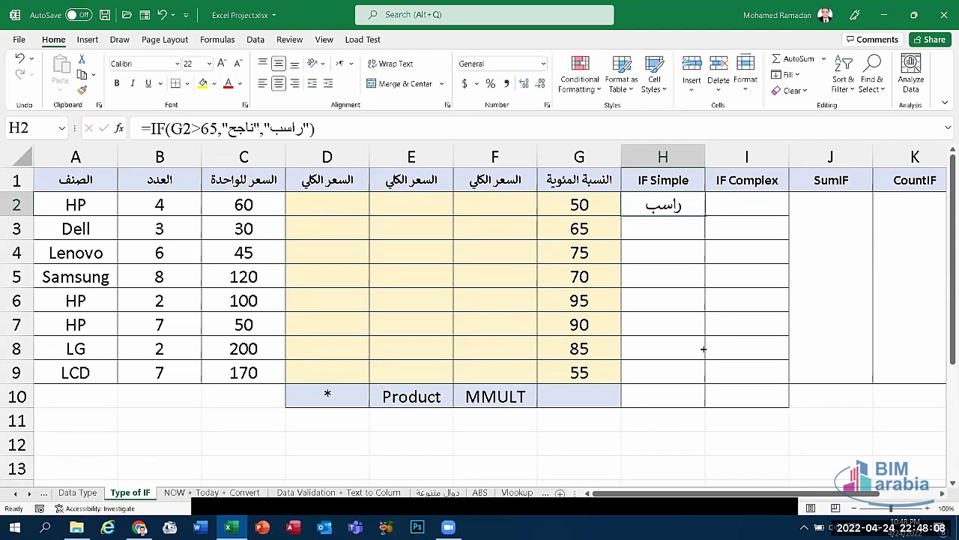
pyautogui.moveTo(703, 349); pyautogui.dragTo(703, 372)
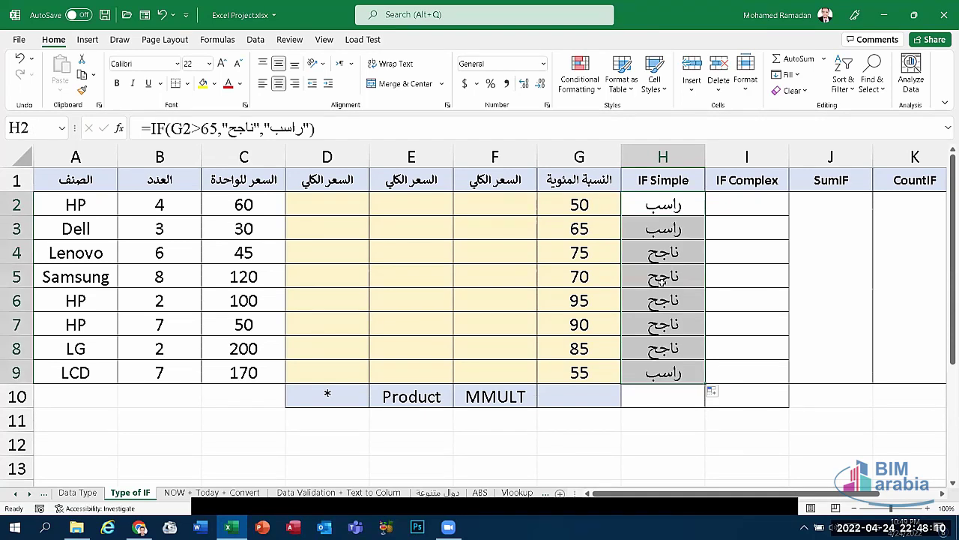
pyautogui.click(663, 280)
pyautogui.press('Up')
pyautogui.press('Down')
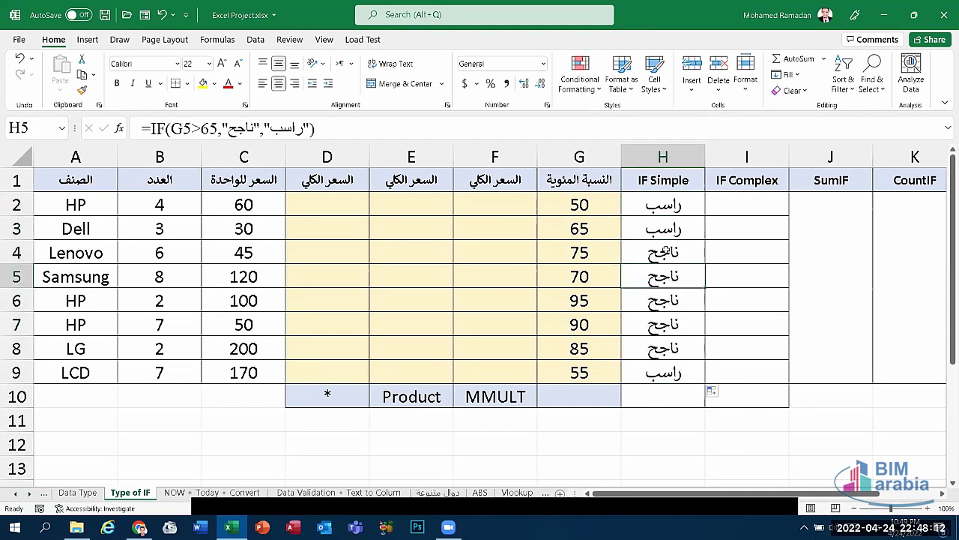
pyautogui.press('Down')
pyautogui.press('Down')
pyautogui.press('Down')
pyautogui.hotkey('ctrl', 'Up')
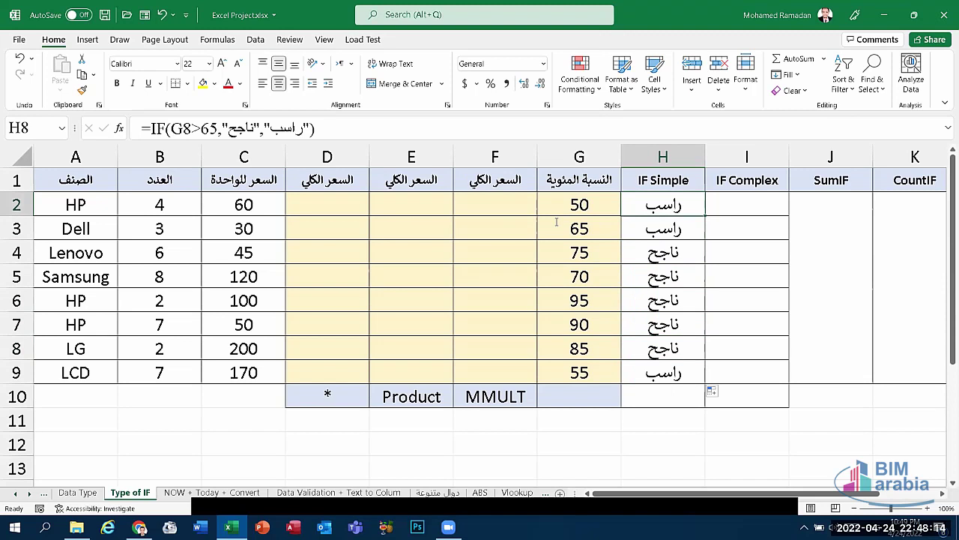
pyautogui.press('F2')
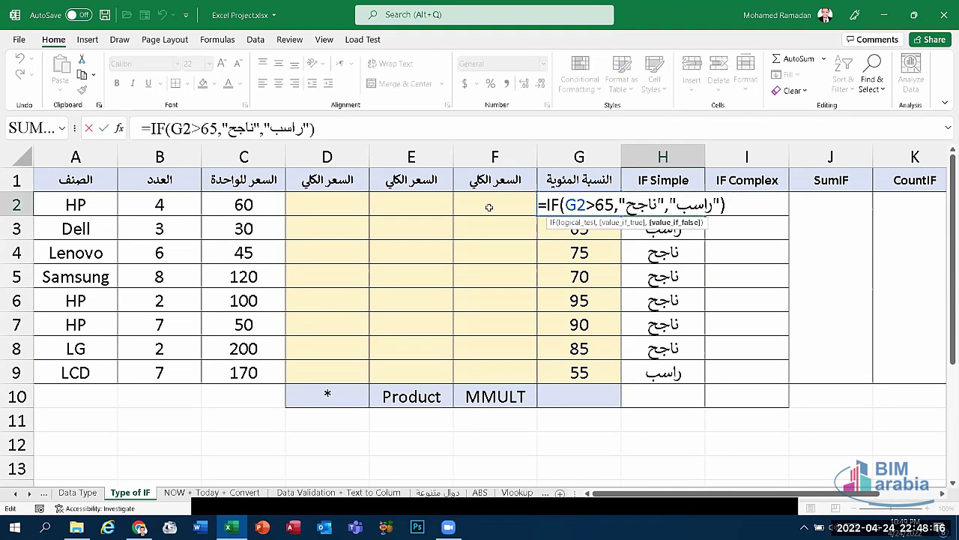
pyautogui.hotkey('shift', 'Home')
pyautogui.press('BackSpace')
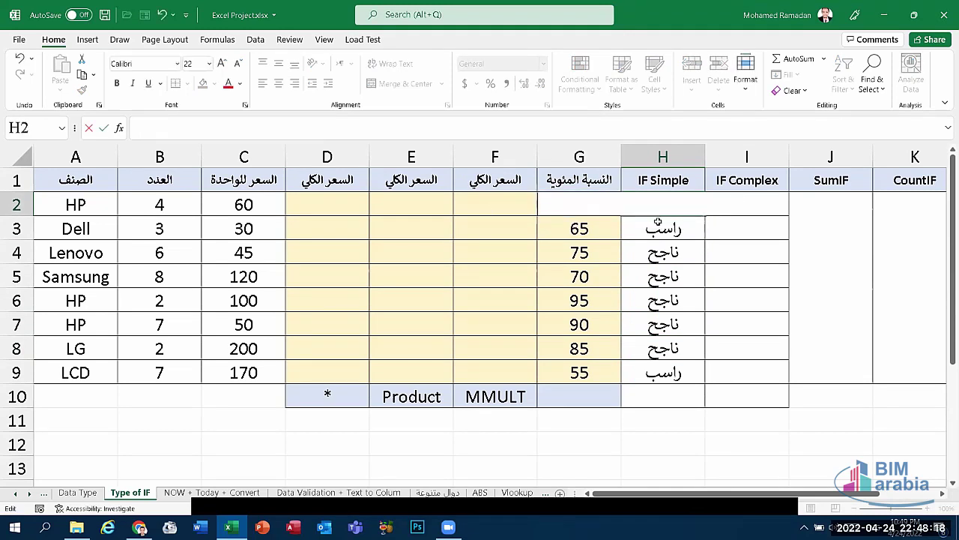
pyautogui.moveTo(657, 221); pyautogui.dragTo(663, 373)
pyautogui.press('Delete')
pyautogui.click(677, 216)
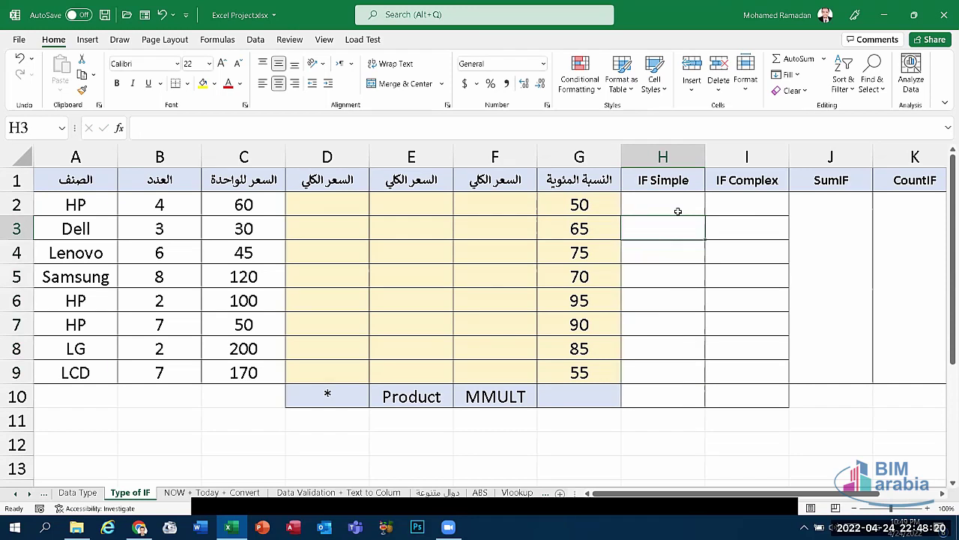
pyautogui.click(677, 211)
pyautogui.write('=i')
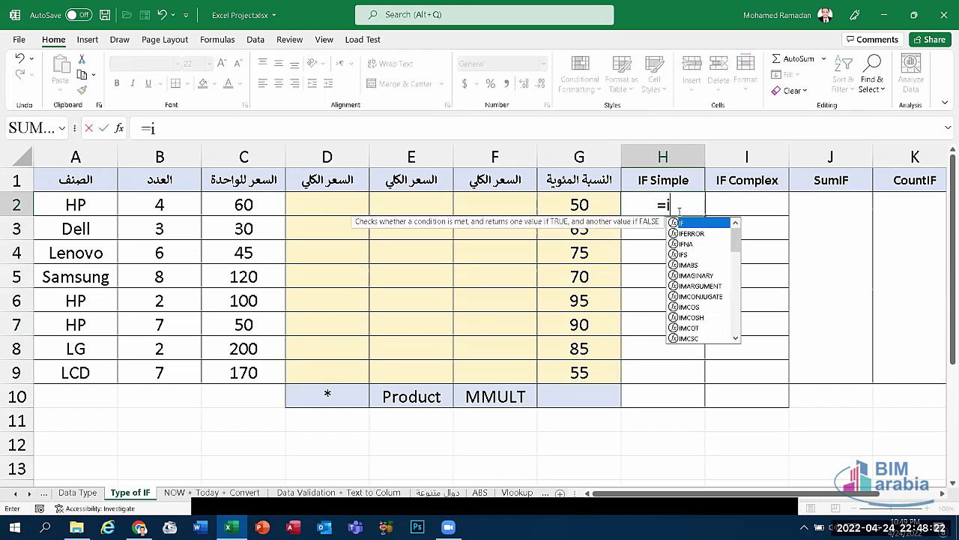
pyautogui.write('f(')
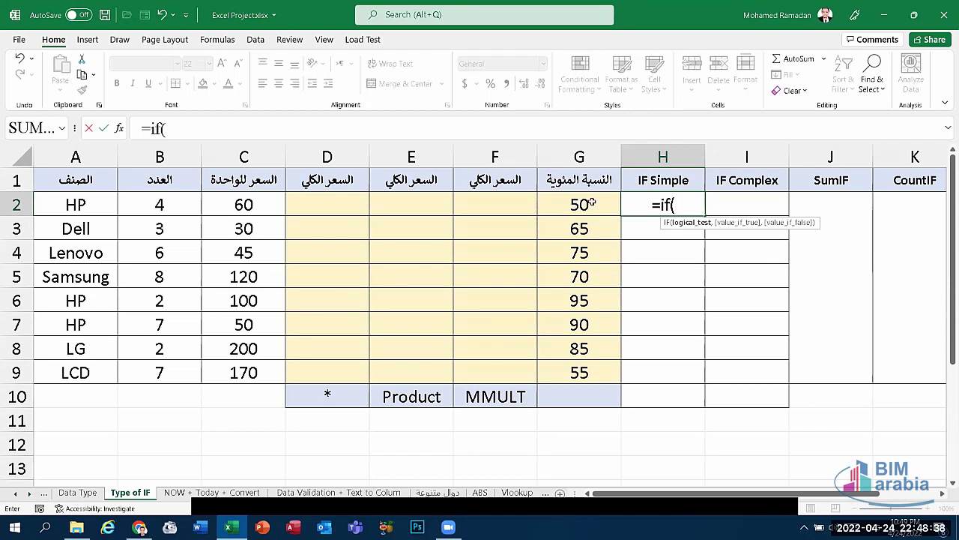
pyautogui.click(583, 205)
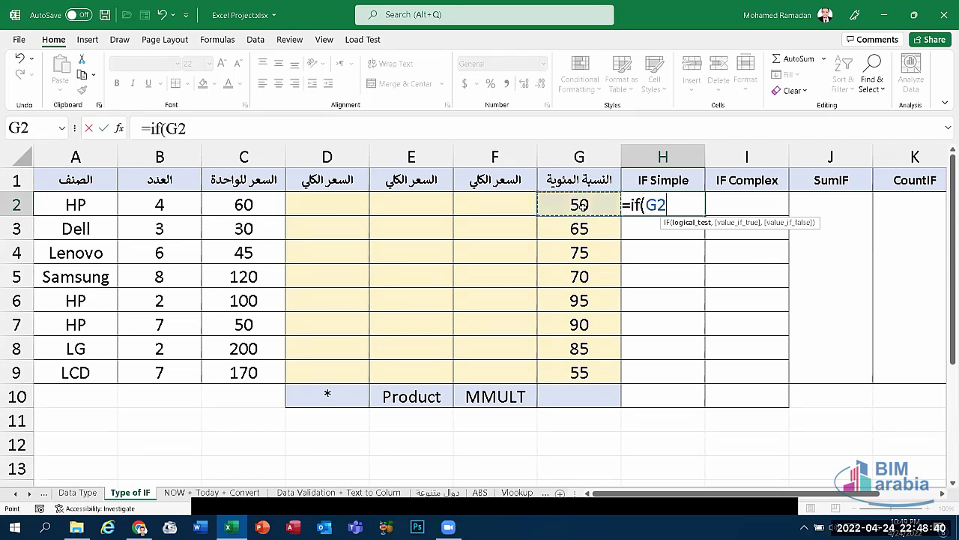
pyautogui.write('>6')
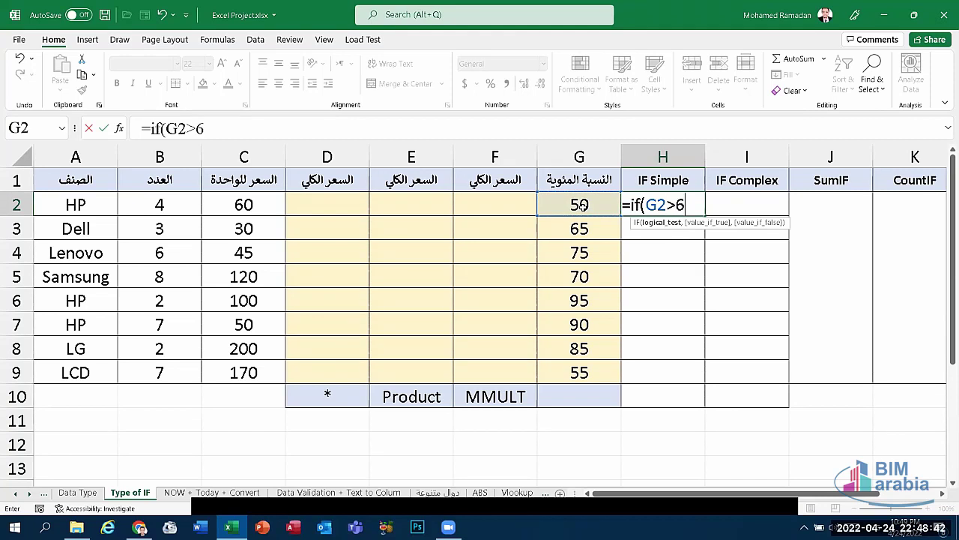
pyautogui.write('5')
pyautogui.write(',')
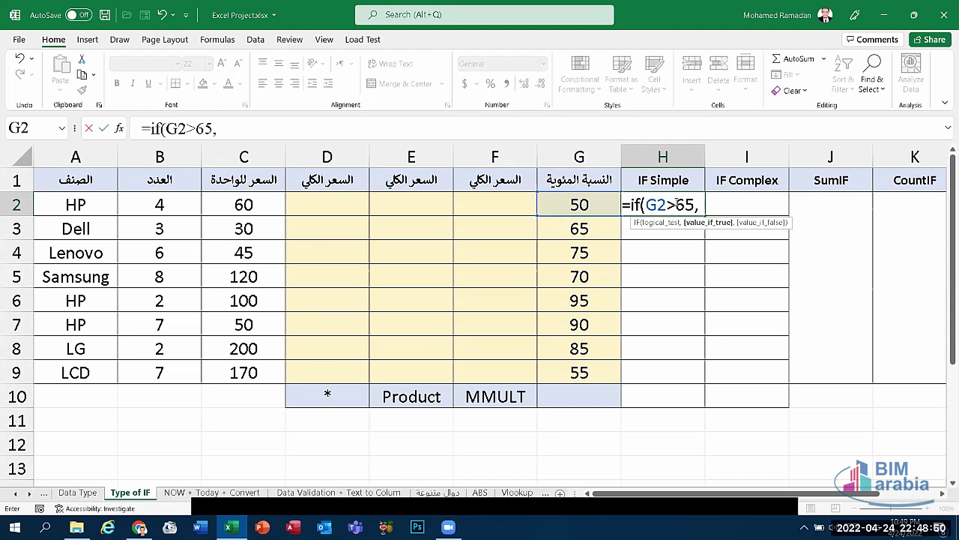
pyautogui.write('"')
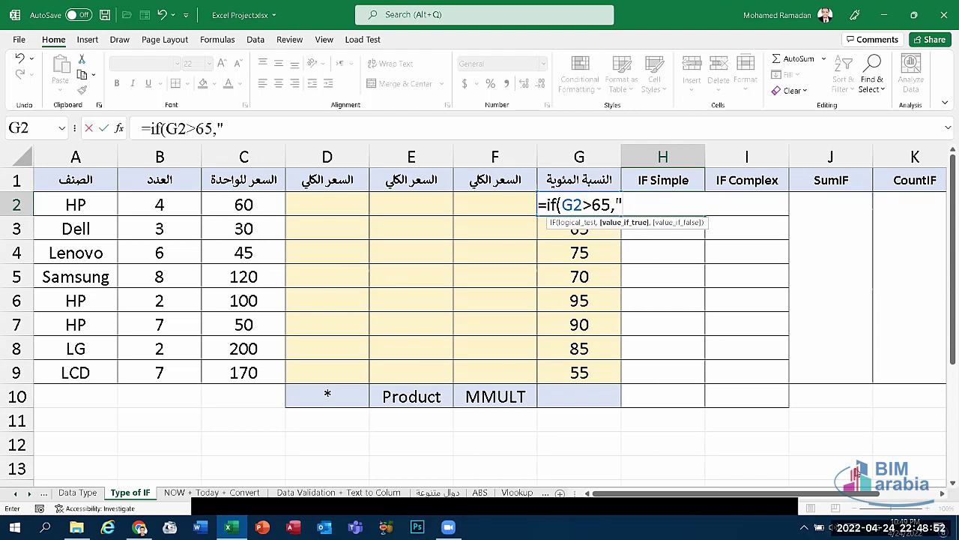
pyautogui.press('super+space')
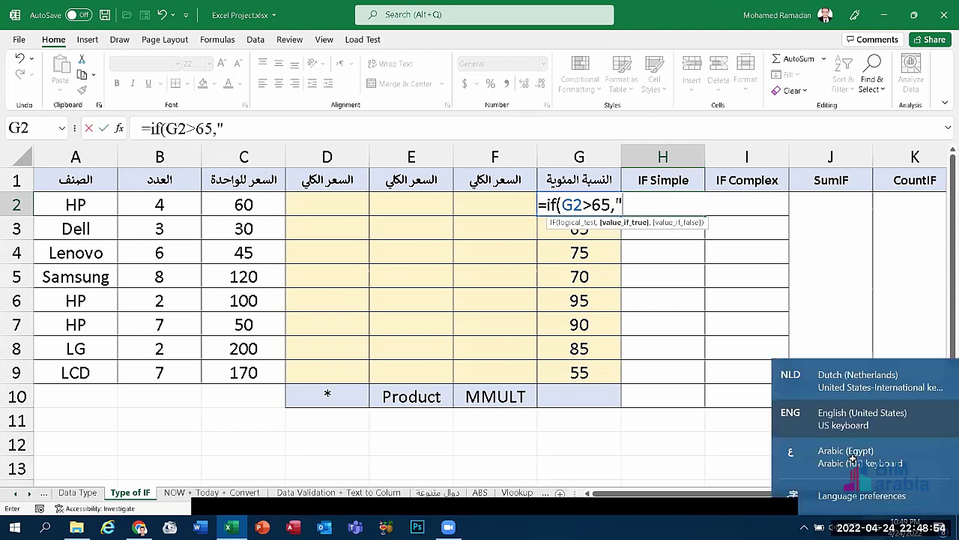
pyautogui.click(853, 459)
pyautogui.write('ناجح"')
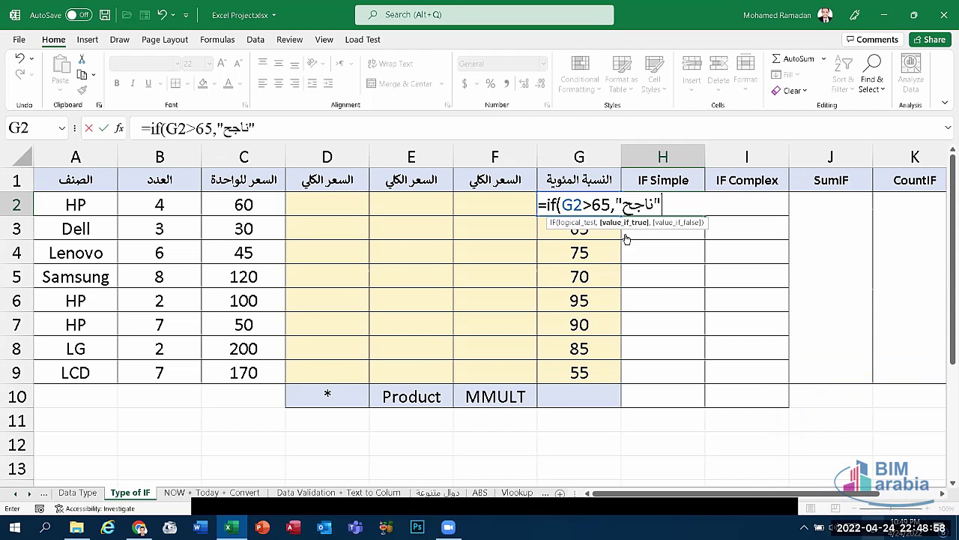
pyautogui.press('super+space')
pyautogui.write(',')
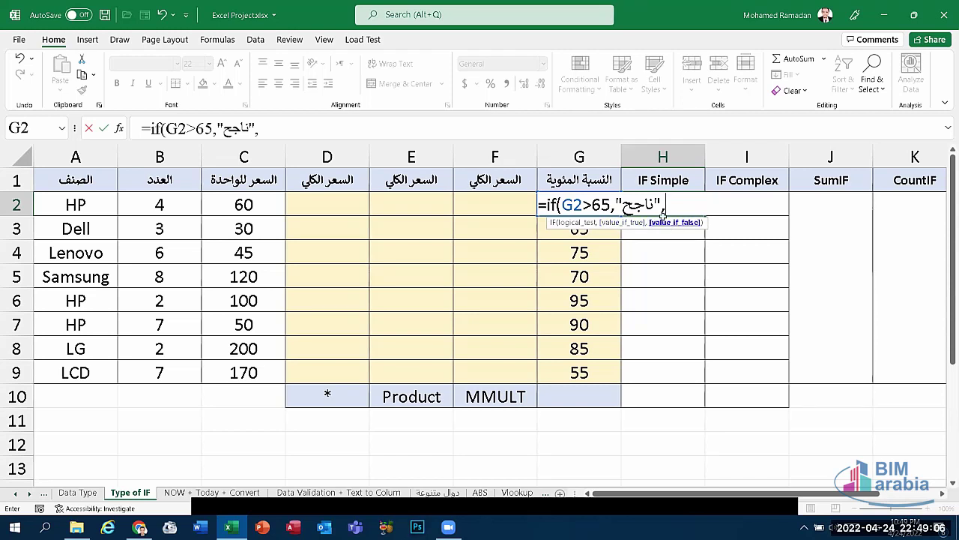
pyautogui.write('"')
pyautogui.click(873, 527)
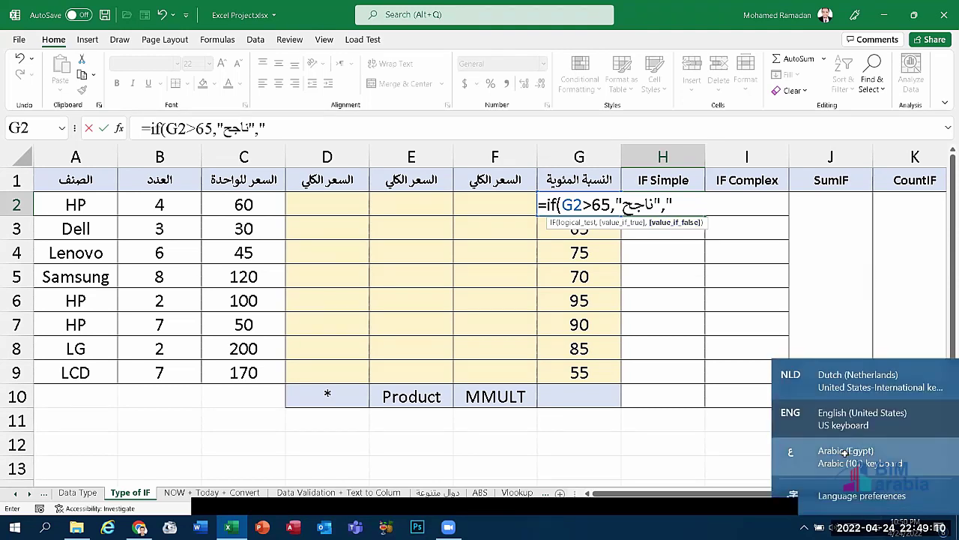
pyautogui.click(845, 452)
pyautogui.write('راسب"')
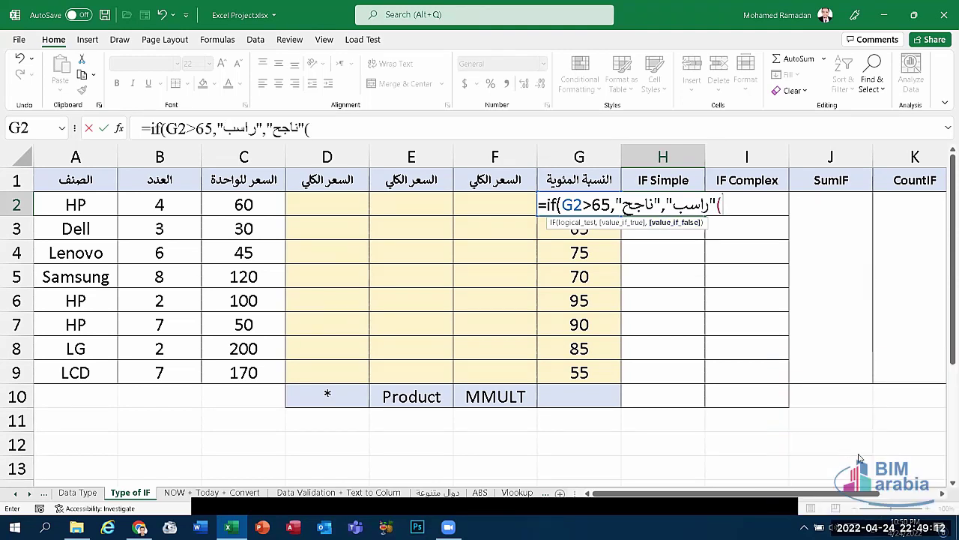
pyautogui.press('super+space')
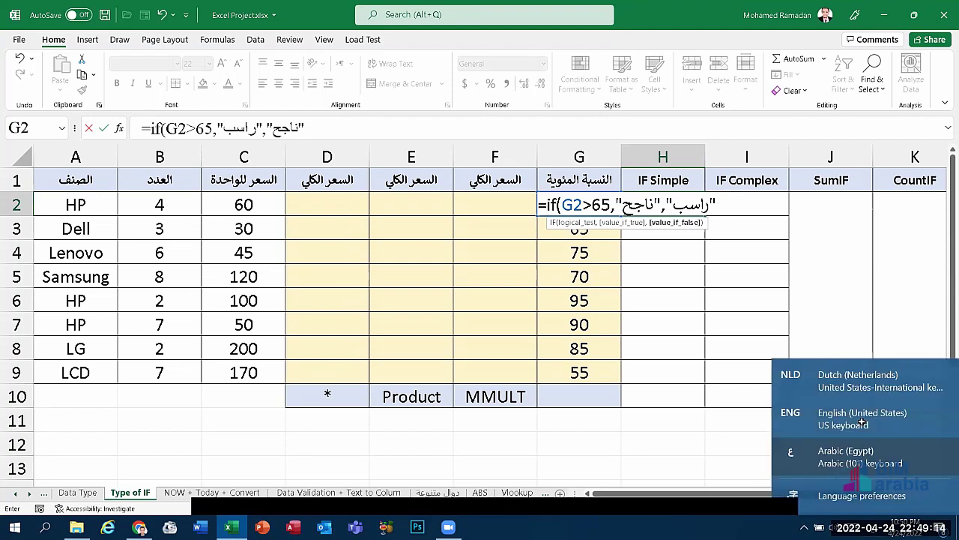
pyautogui.write(')')
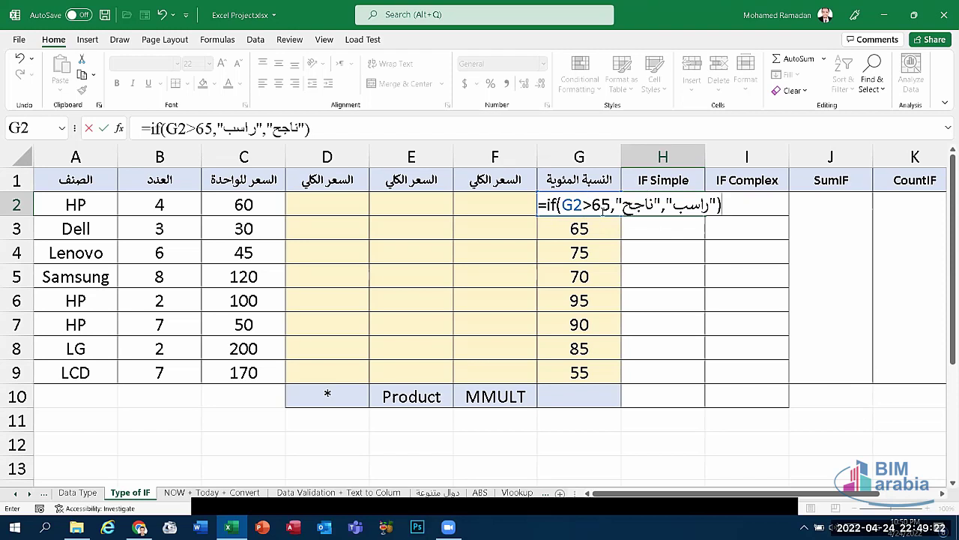
pyautogui.press('Return')
pyautogui.click(700, 215)
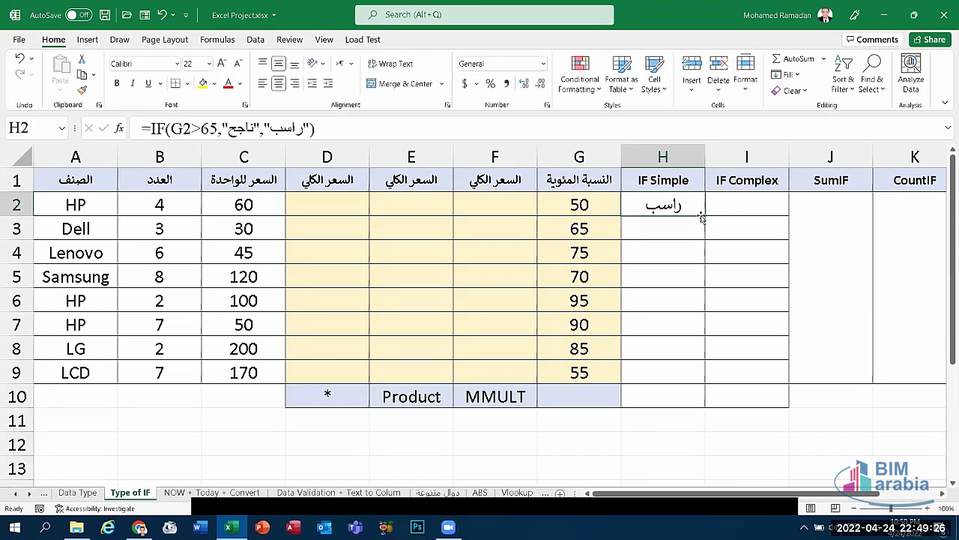
pyautogui.moveTo(701, 215); pyautogui.dragTo(699, 373)
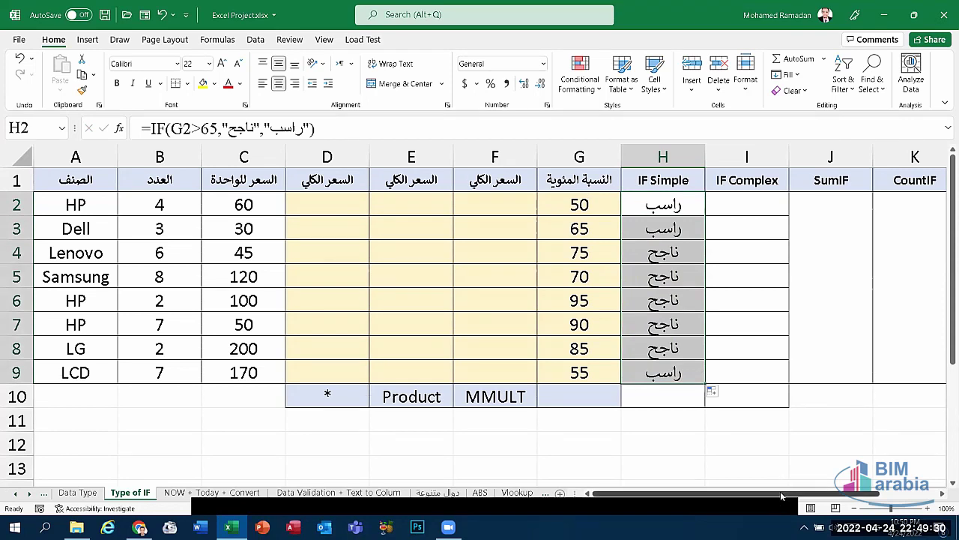
pyautogui.moveTo(780, 494); pyautogui.dragTo(817, 494)
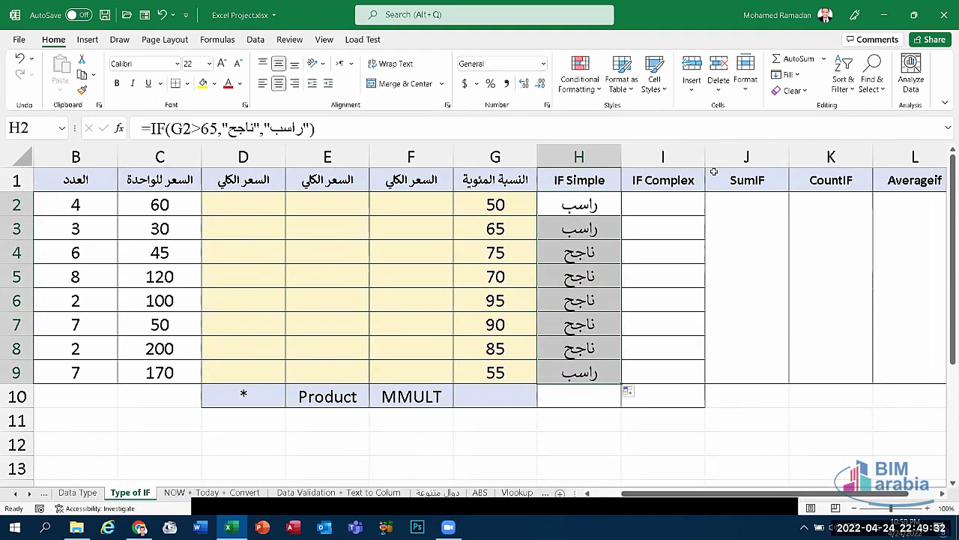
# Start =IF(G2>85 in I2 and dismiss the error from committing it too early
pyautogui.click(670, 204)
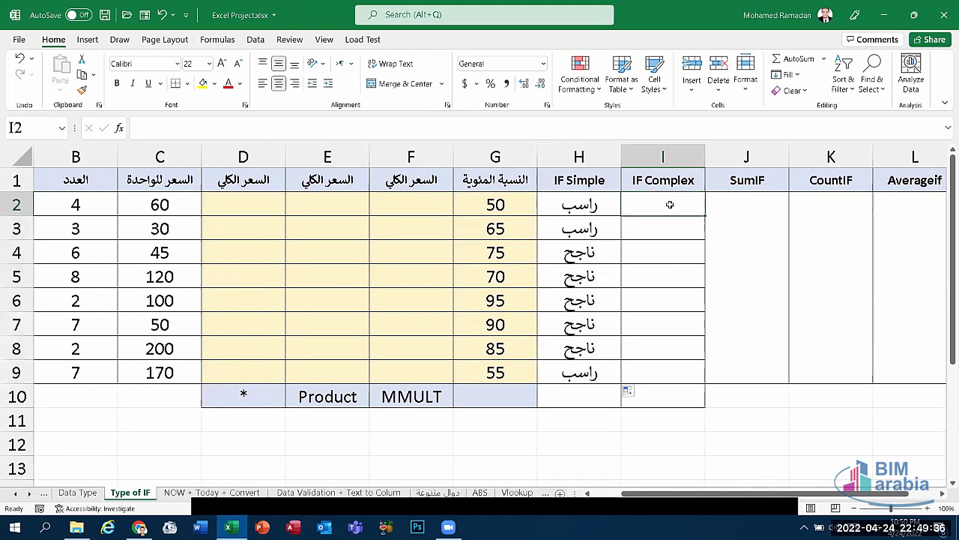
pyautogui.write('=')
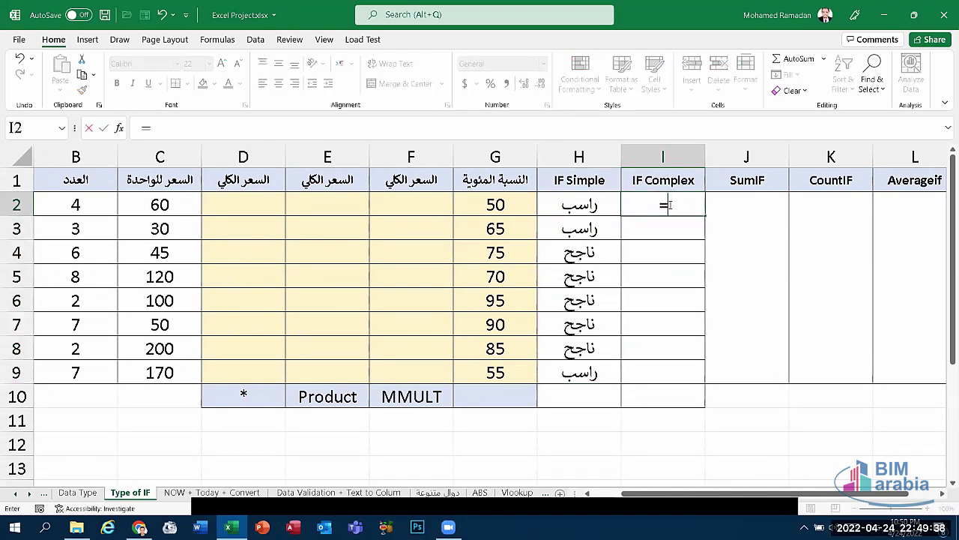
pyautogui.write('if')
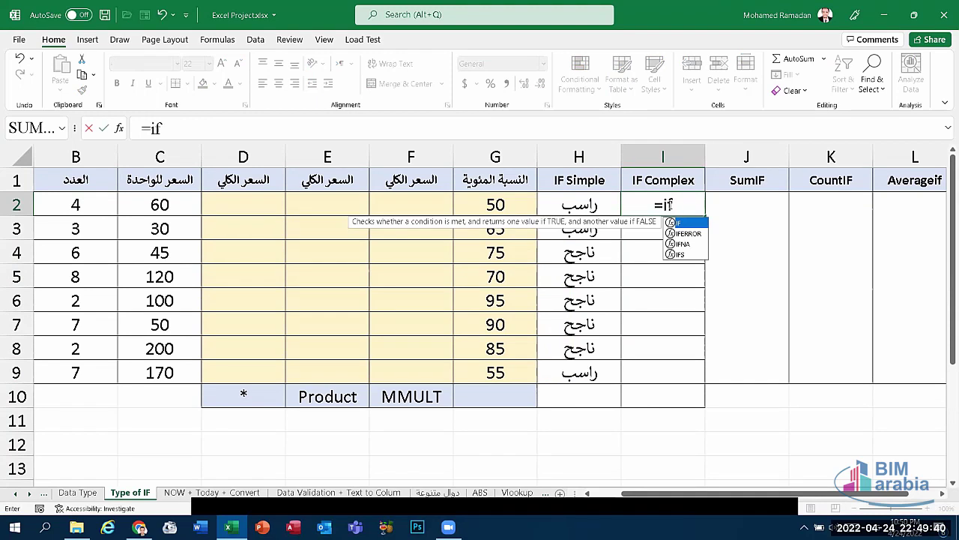
pyautogui.write('(')
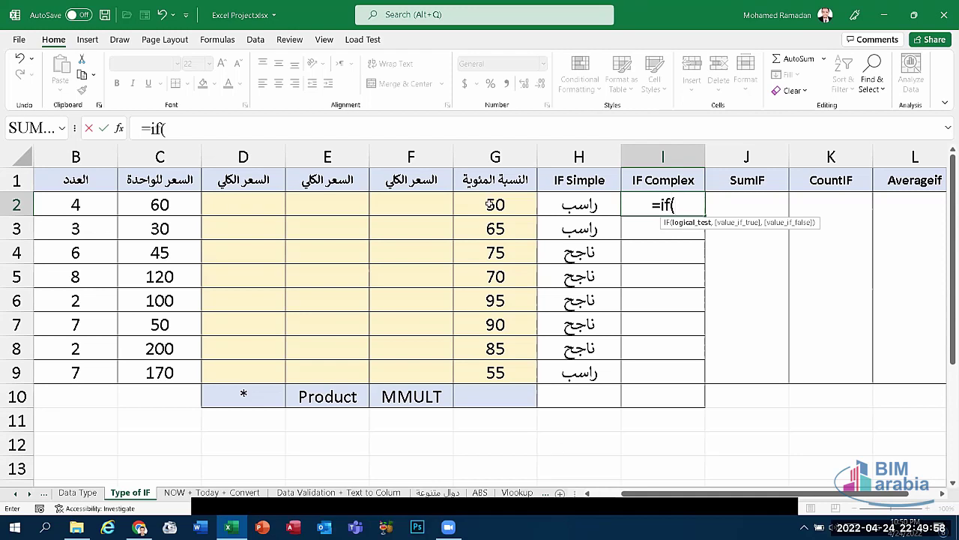
pyautogui.click(490, 204)
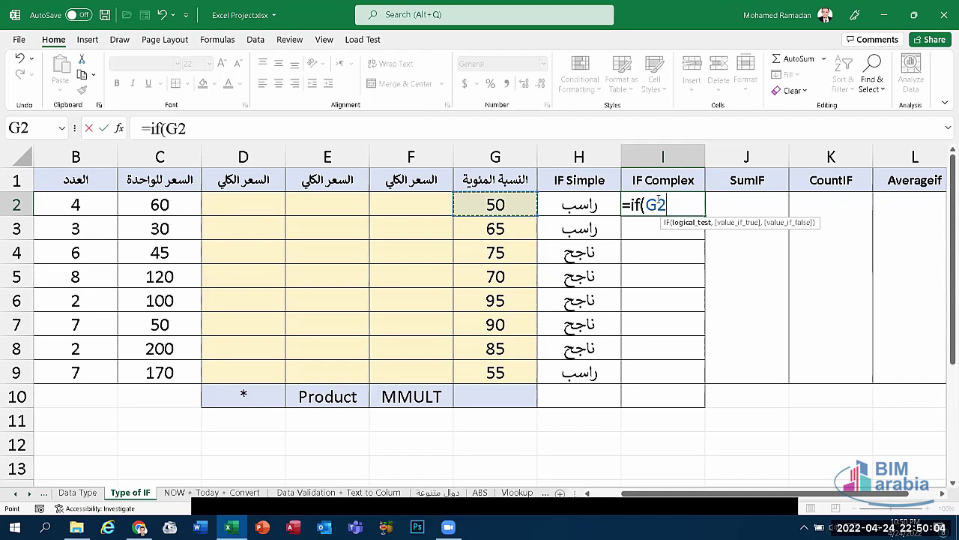
pyautogui.write('>')
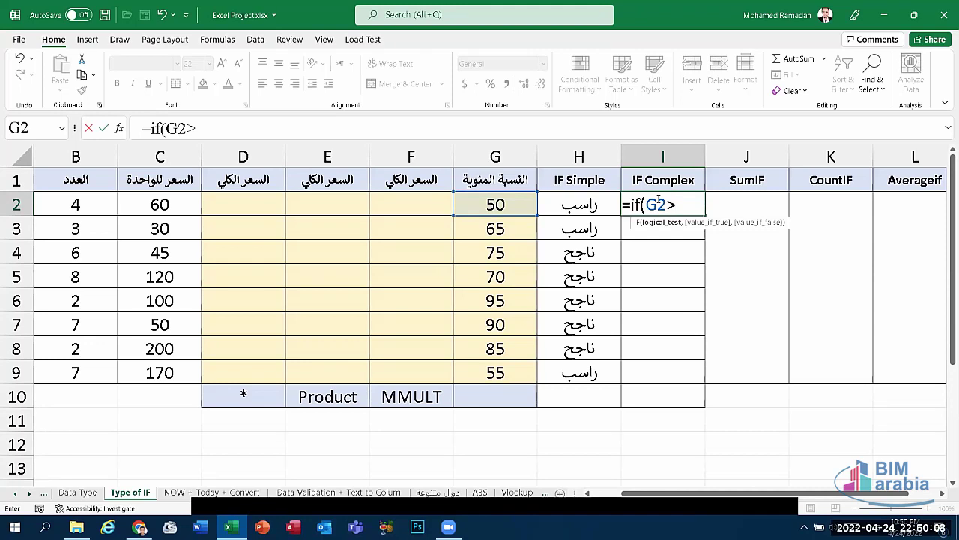
pyautogui.write('85')
pyautogui.press('Return')
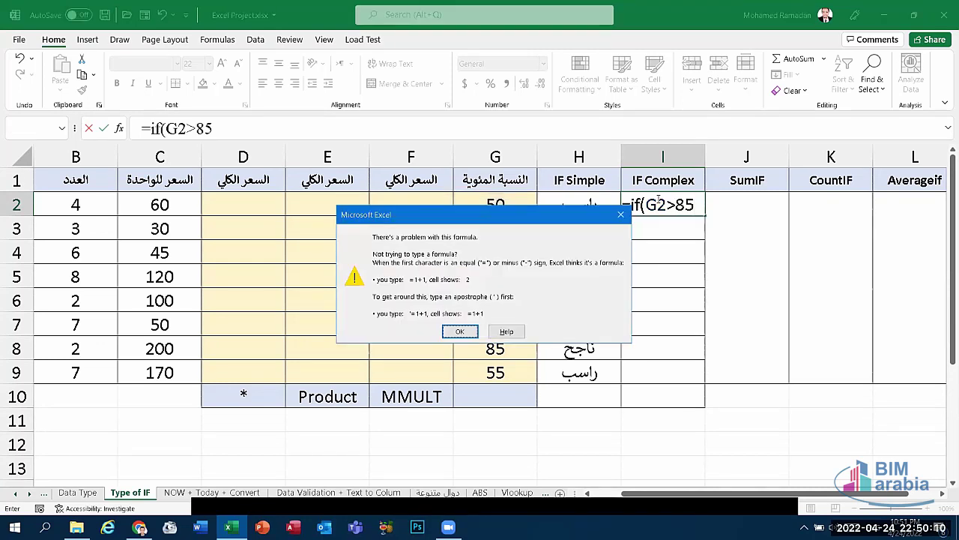
pyautogui.press('Return')
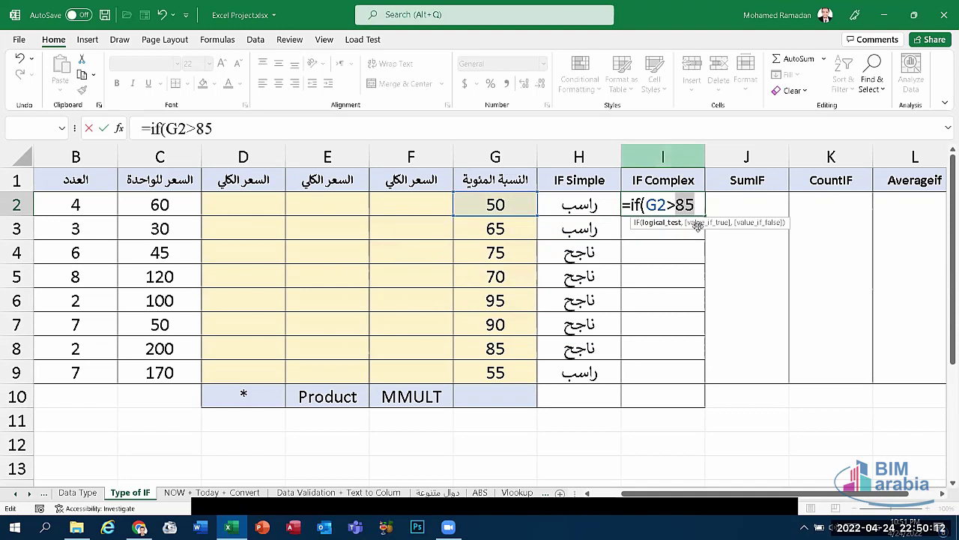
# Make the test G2>=85 returning "امتياز", then start a nested IF for the false branch
pyautogui.press('Right')
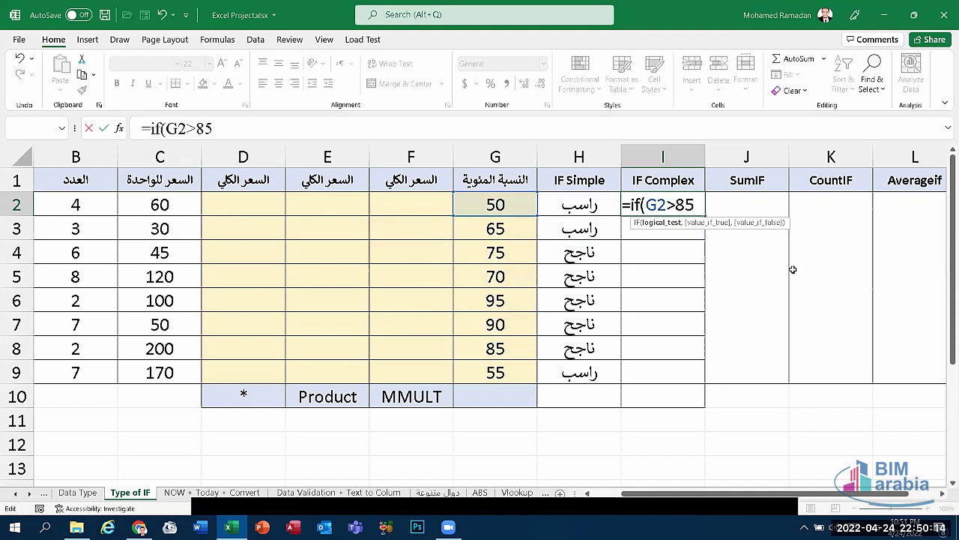
pyautogui.press('Left')
pyautogui.press('Left')
pyautogui.write('=')
pyautogui.press('Right')
pyautogui.press('Right')
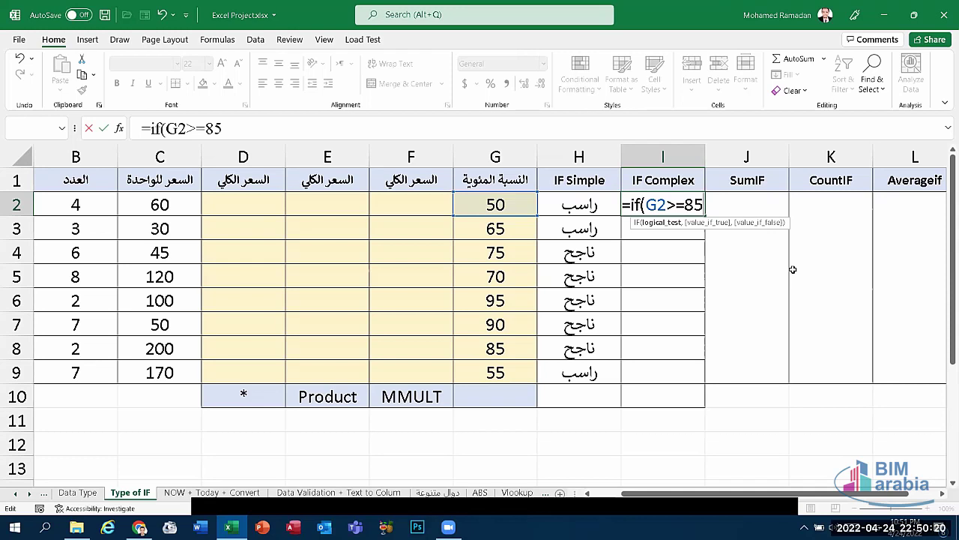
pyautogui.write(',')
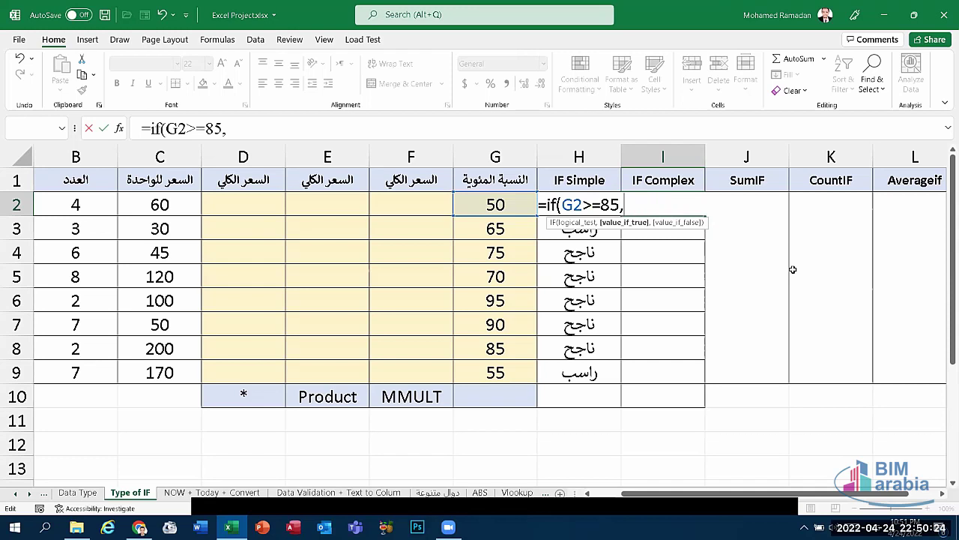
pyautogui.write('"')
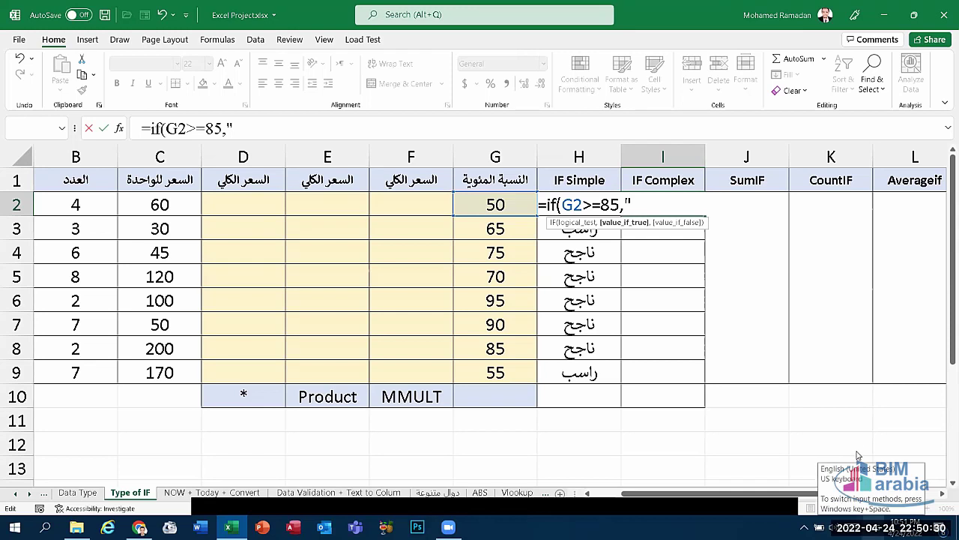
pyautogui.write('امتياز')
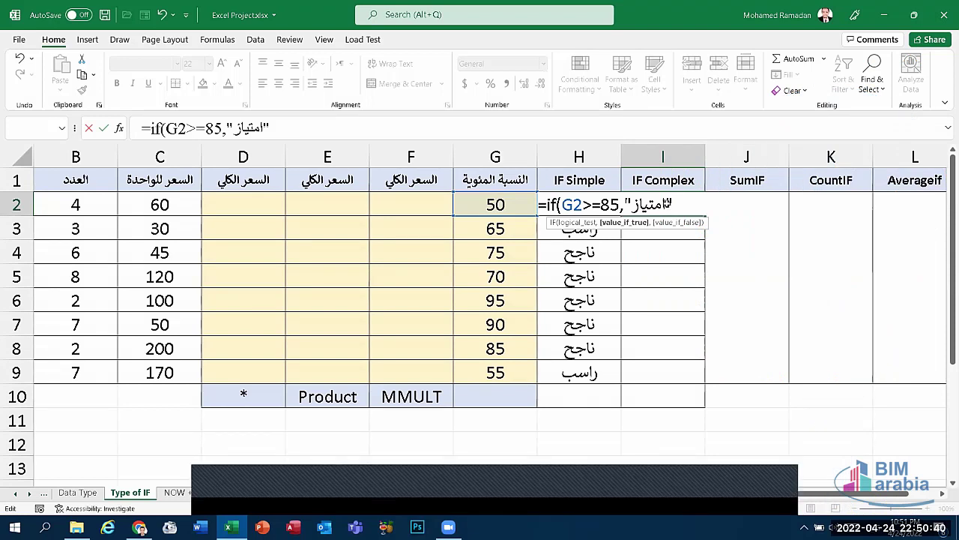
pyautogui.write(',')
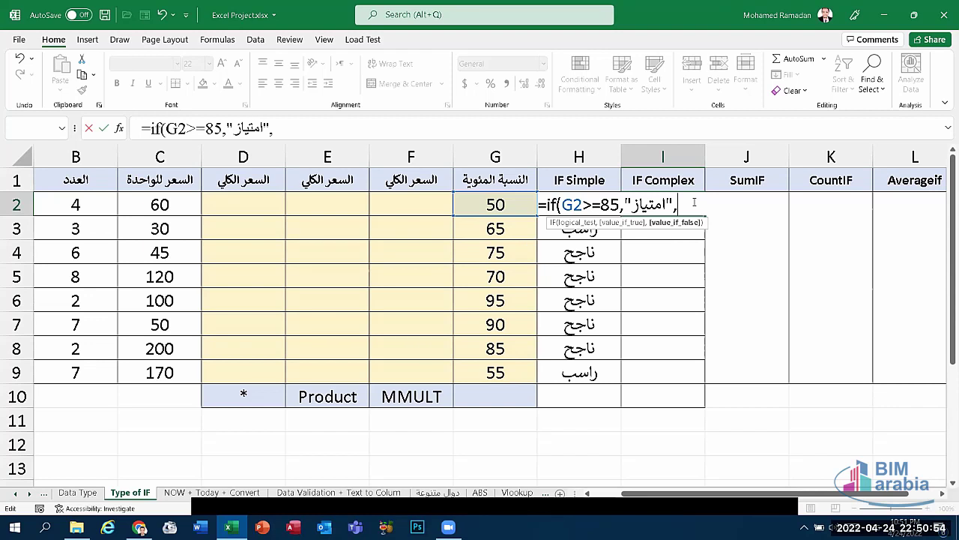
pyautogui.write('if(')
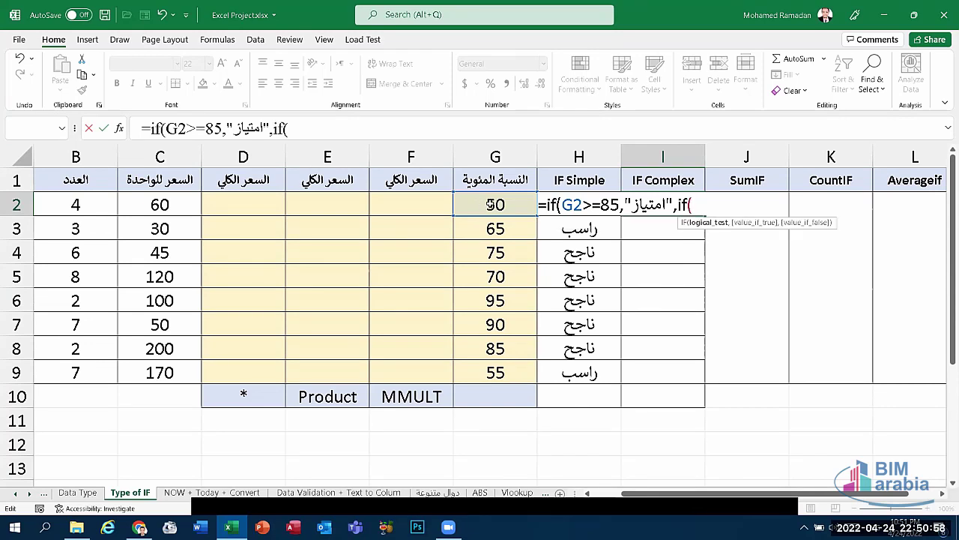
# Add the nested condition G2>=75 returning "جيد جدا", followed by another IF
pyautogui.click(491, 203)
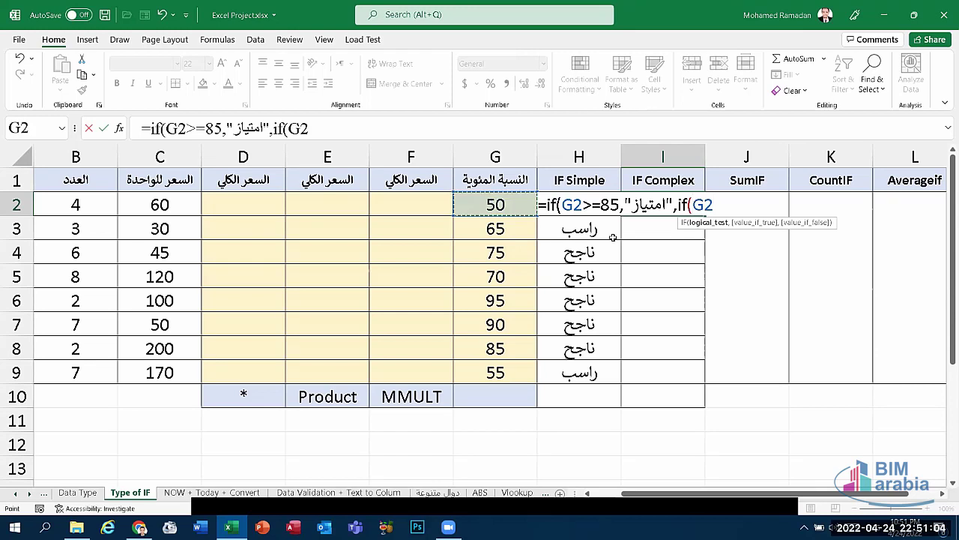
pyautogui.write('>=7')
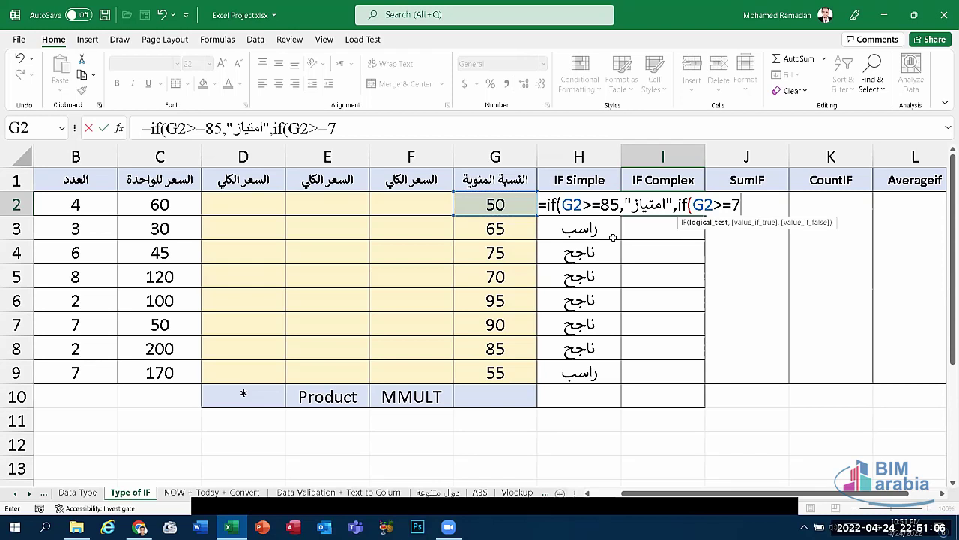
pyautogui.write('5,"')
pyautogui.press('super+space')
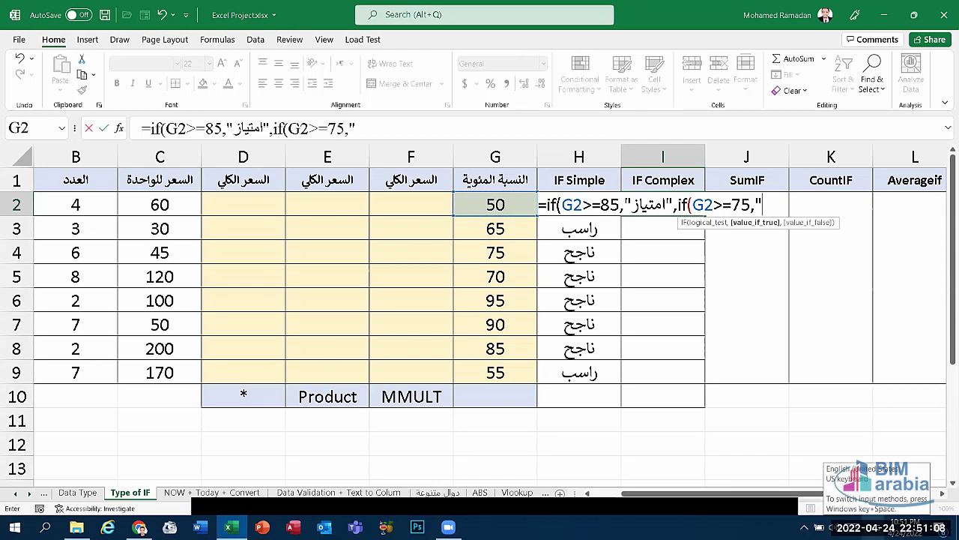
pyautogui.press('super+space')
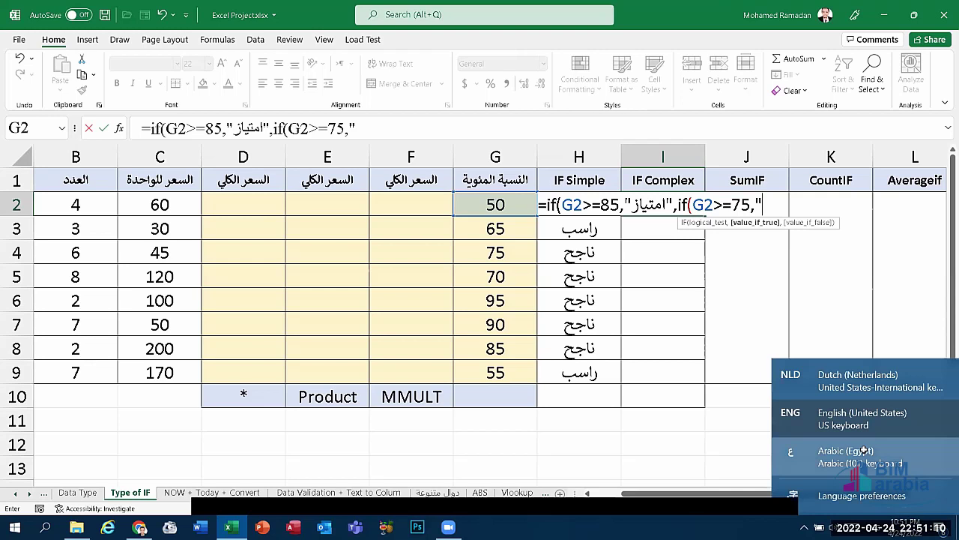
pyautogui.click(864, 451)
pyautogui.write('جيد')
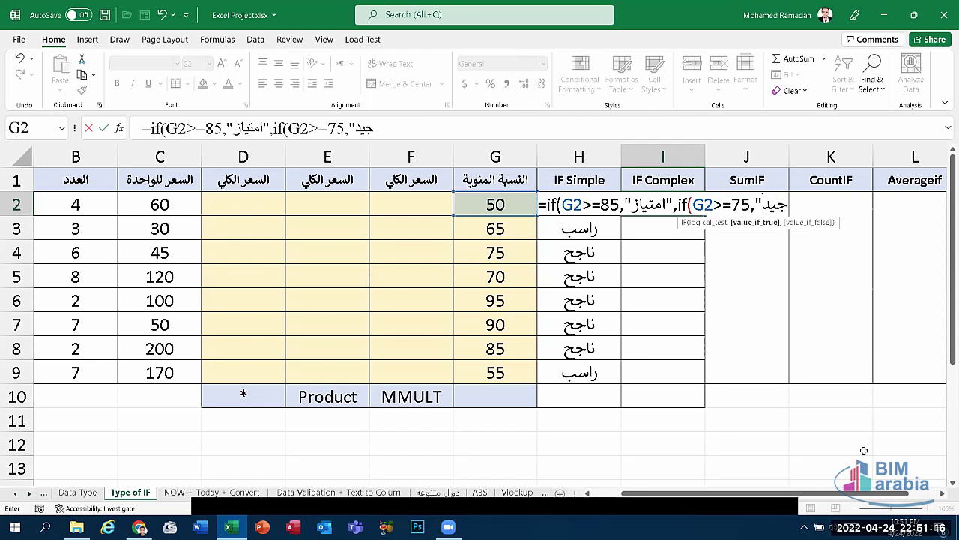
pyautogui.write(' جدا')
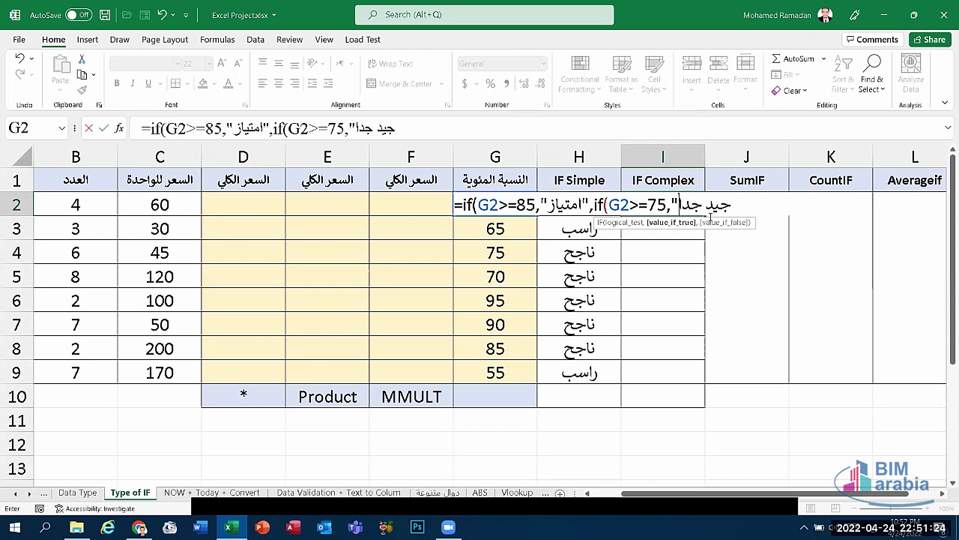
pyautogui.write('"')
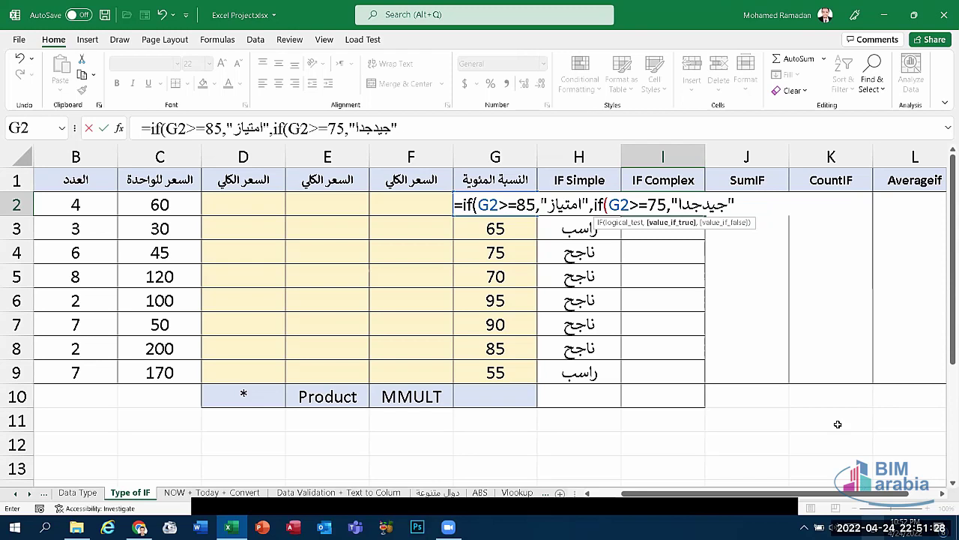
pyautogui.write(',')
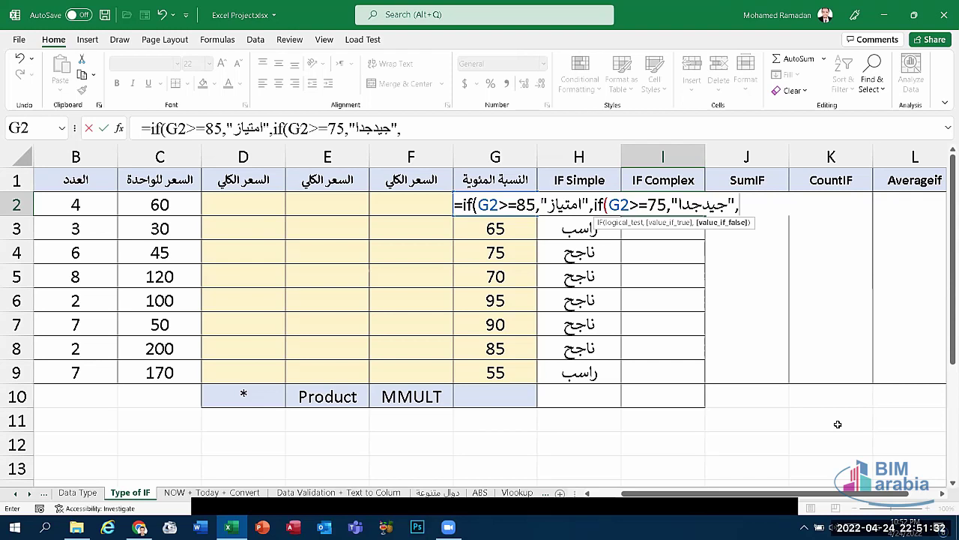
pyautogui.write('if(')
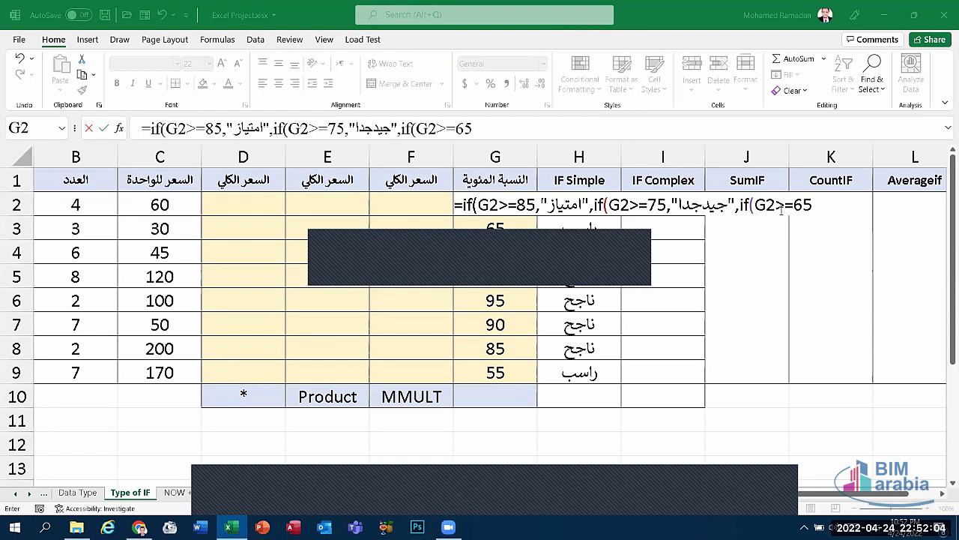
# Delete the unfinished third IF so I2's formula ends after the "جيدجدا" result
pyautogui.press('BackSpace')
pyautogui.press('BackSpace')
pyautogui.press('BackSpace')
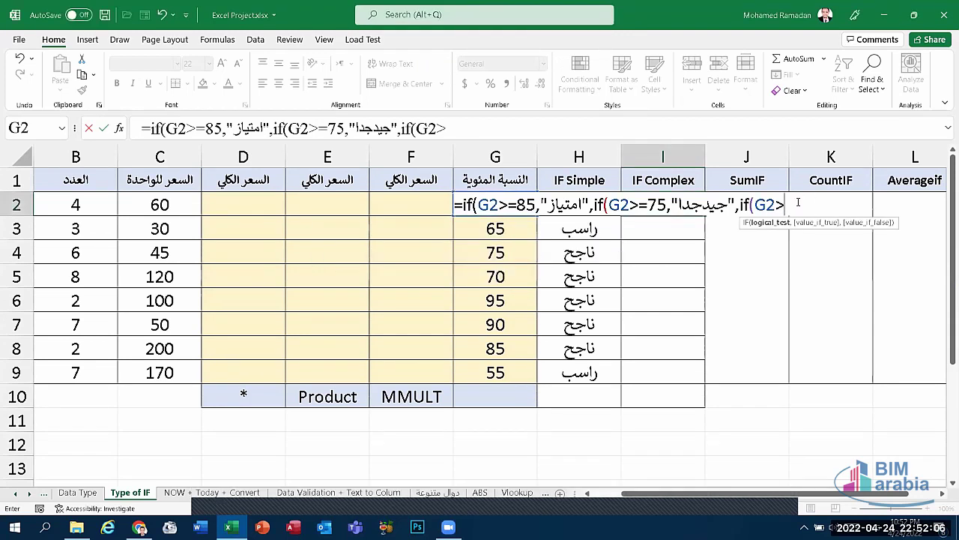
pyautogui.press('BackSpace')
pyautogui.press('BackSpace')
pyautogui.press('BackSpace')
pyautogui.press('BackSpace')
pyautogui.press('BackSpace')
pyautogui.press('BackSpace')
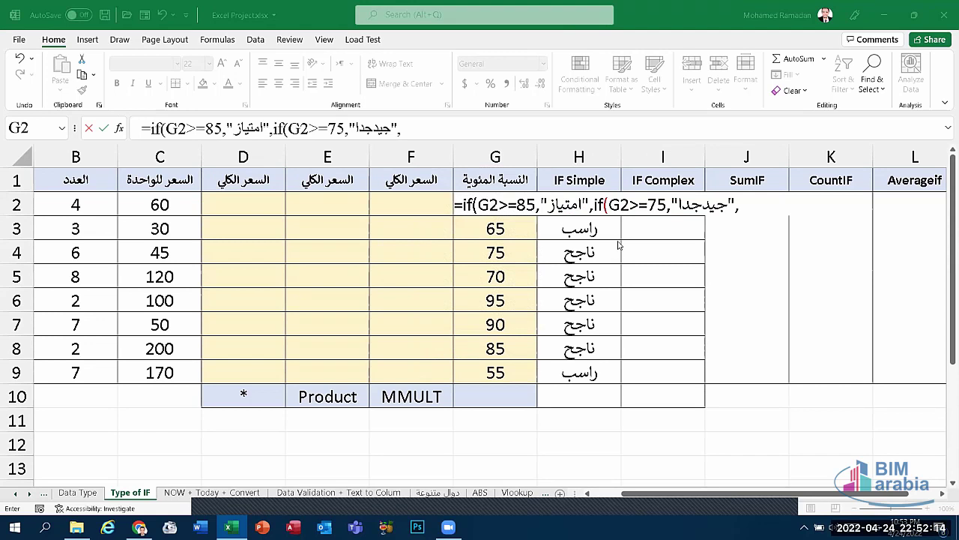
pyautogui.click(739, 210)
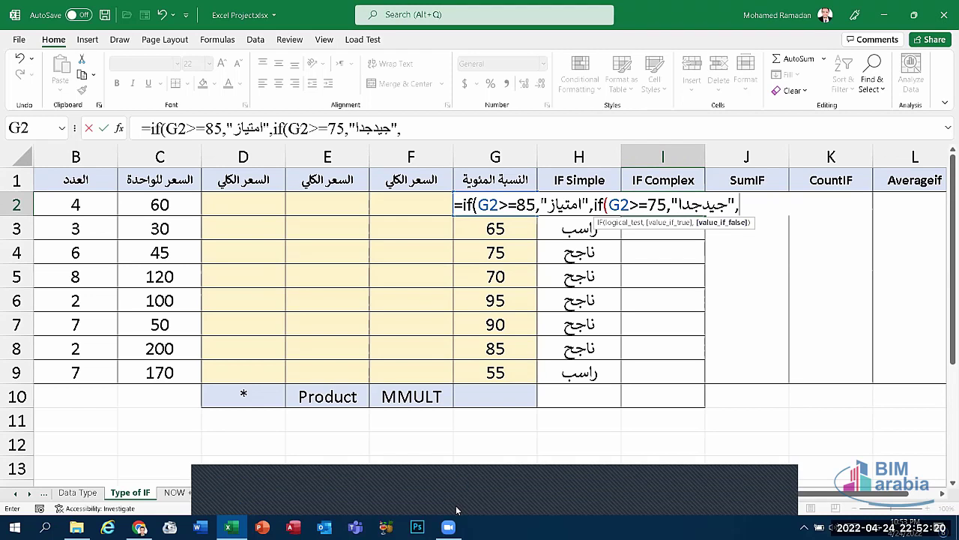
pyautogui.click(457, 506)
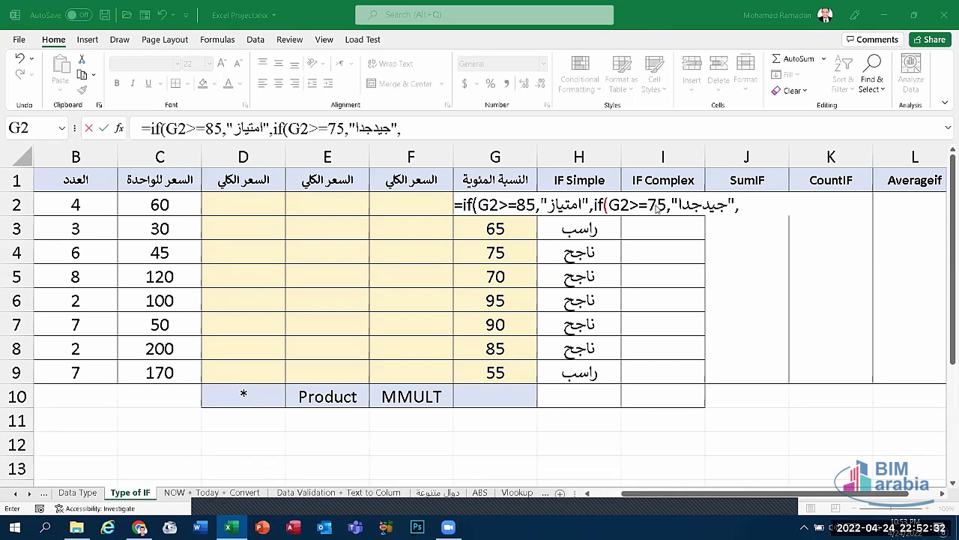
pyautogui.click(738, 215)
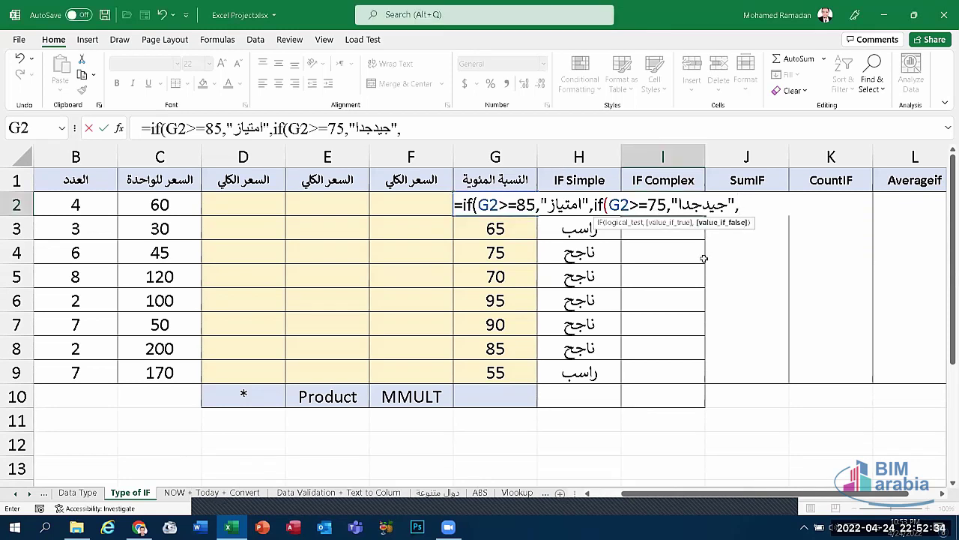
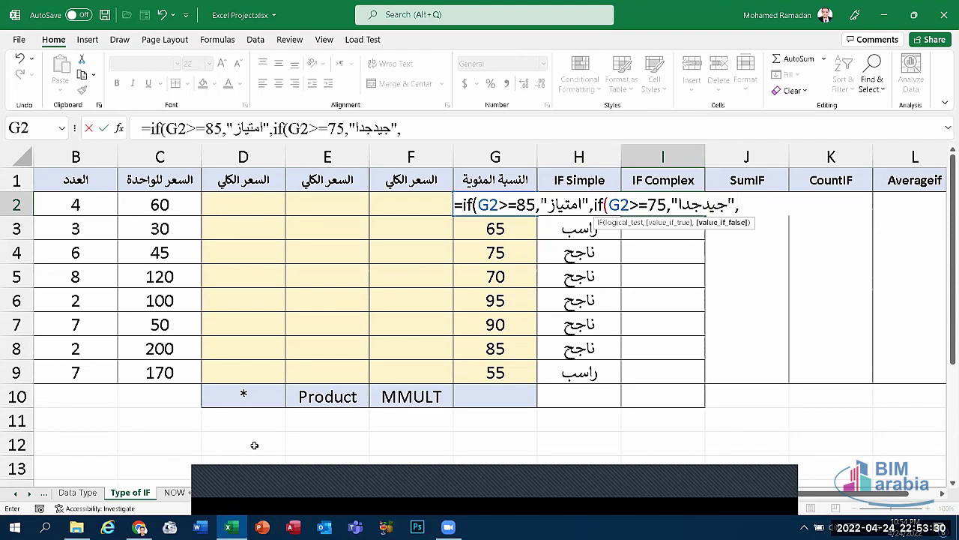
# Continue the I2 formula with IF(G2>65,"جيد" so scores above 65 grade جيد
pyautogui.click(452, 500)
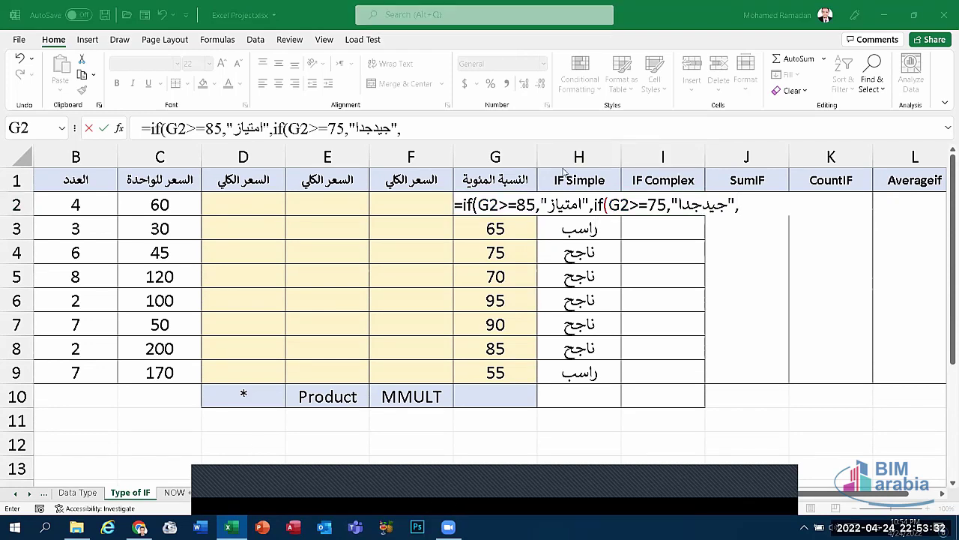
pyautogui.click(752, 214)
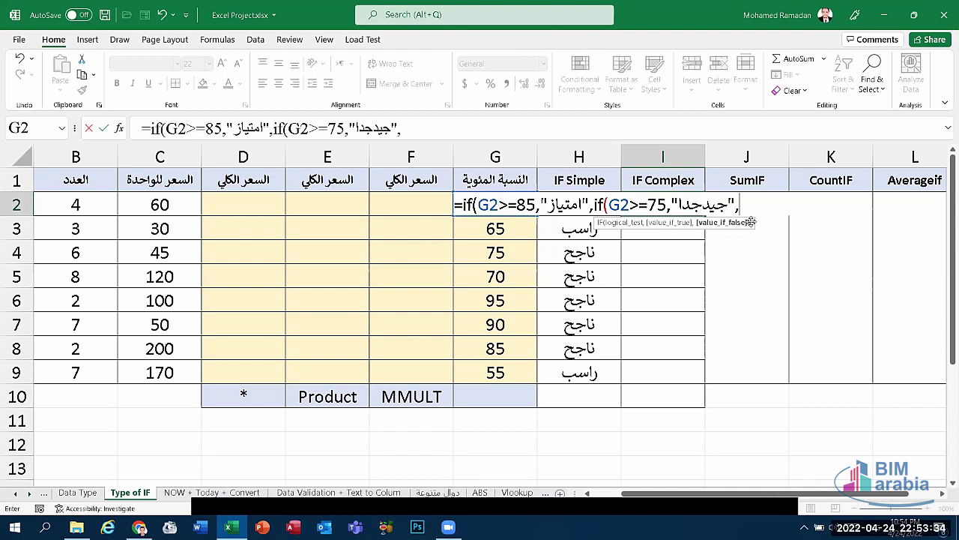
pyautogui.write('if(')
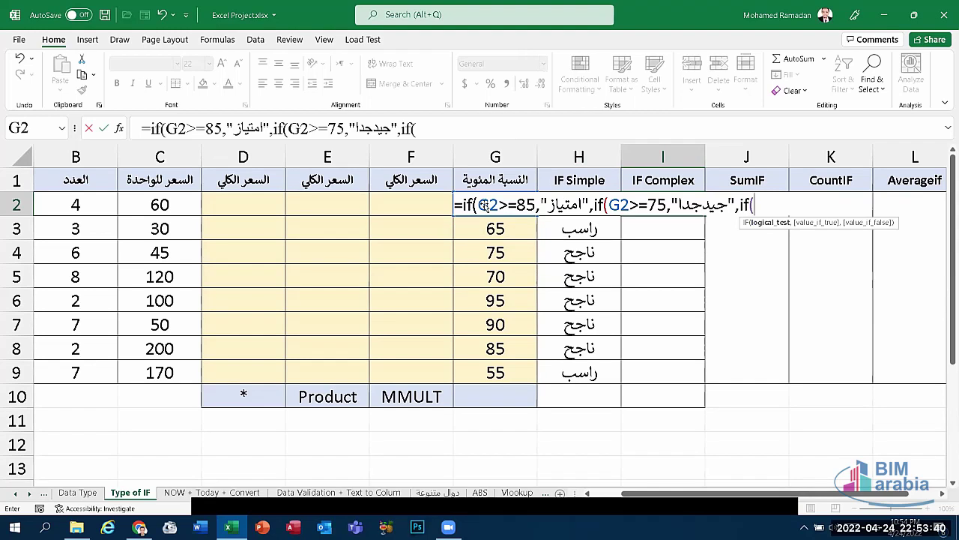
pyautogui.write('G')
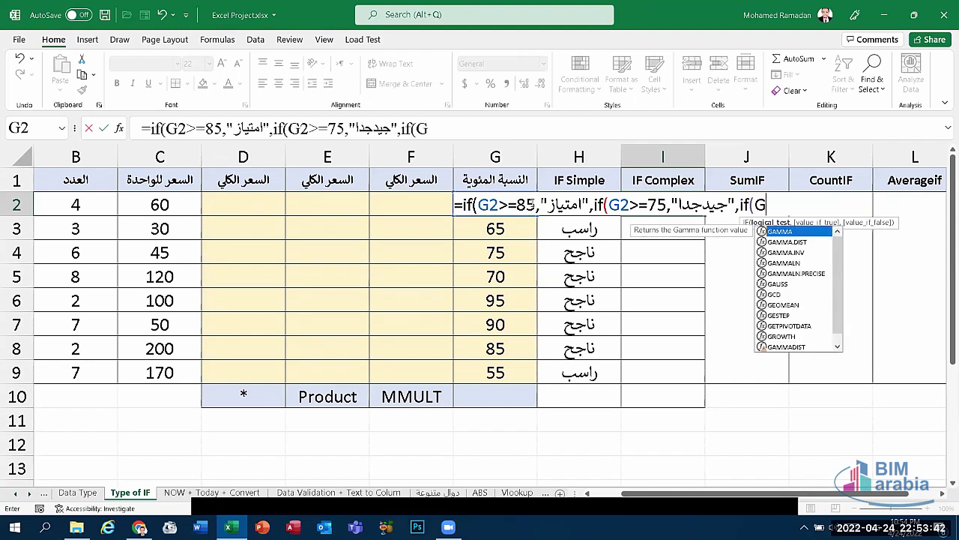
pyautogui.write('2')
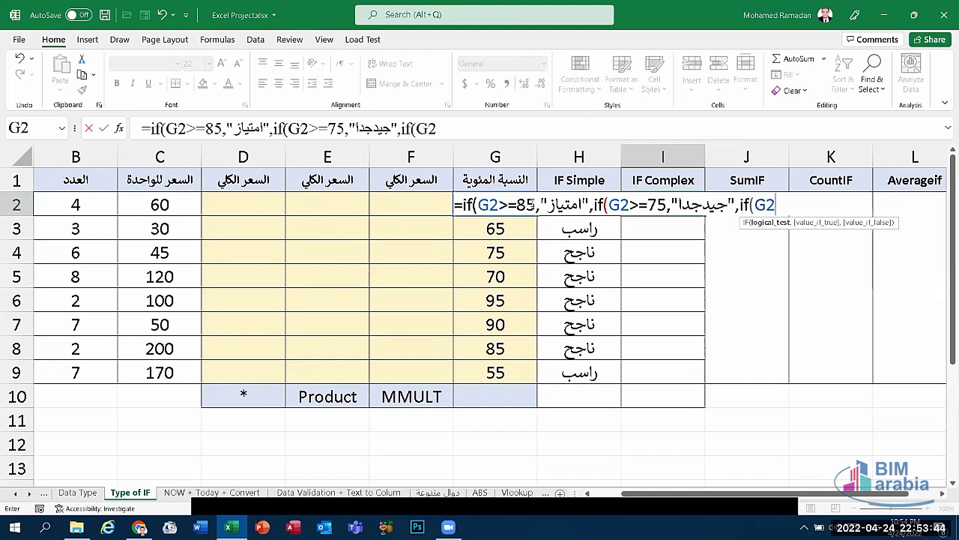
pyautogui.write('>')
pyautogui.write('65')
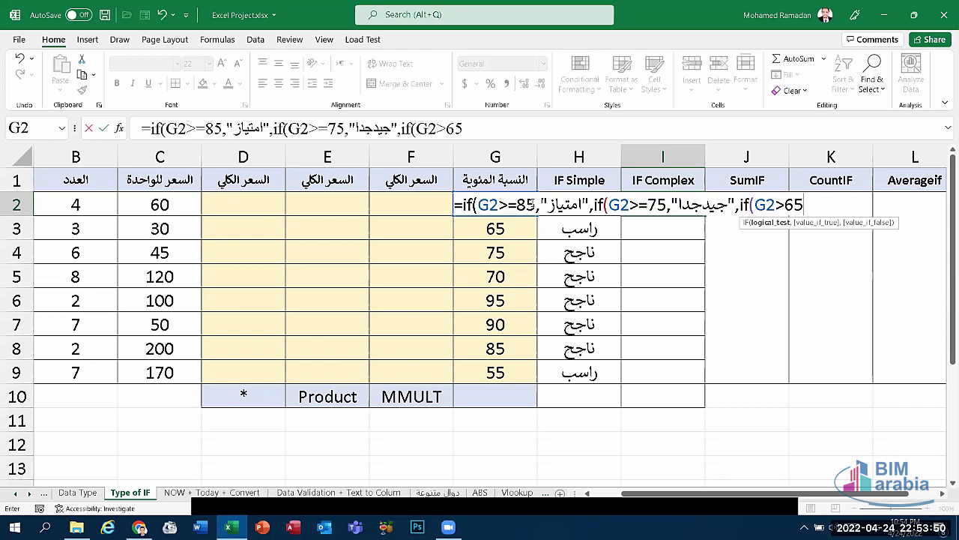
pyautogui.write(',"')
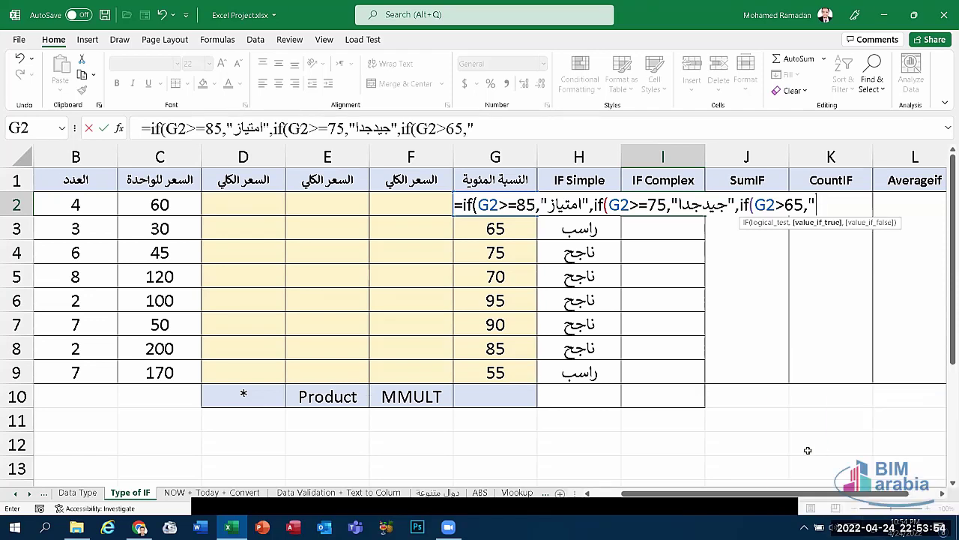
pyautogui.write('جيد"')
pyautogui.click(872, 526)
pyautogui.click(857, 425)
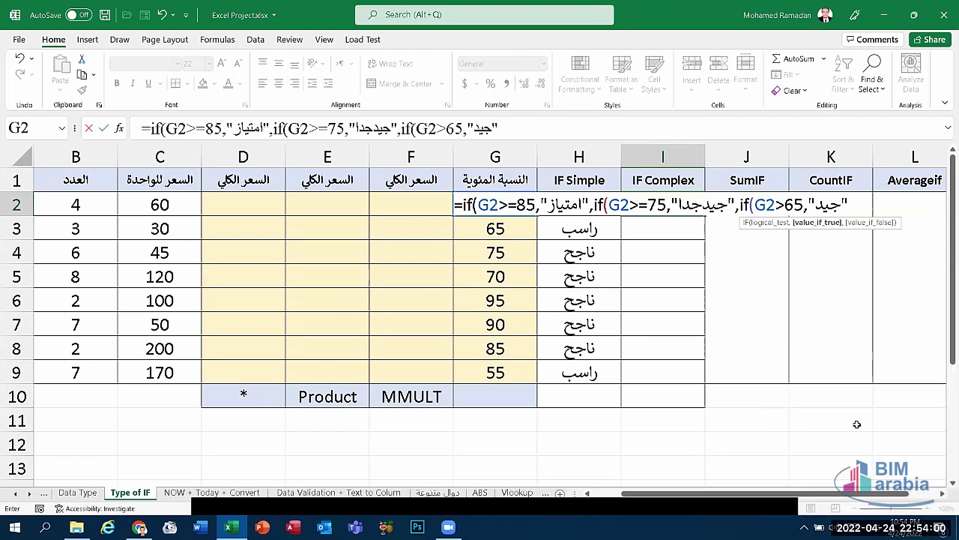
# Add the IF(G2<=65,"مقبول" branch, close with four parentheses, and enter the formula
pyautogui.write(',')
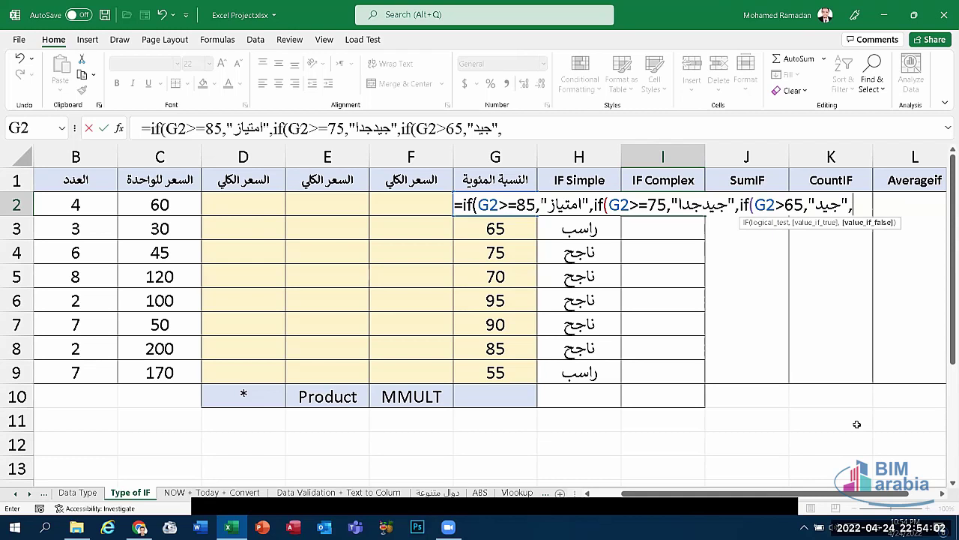
pyautogui.write('if')
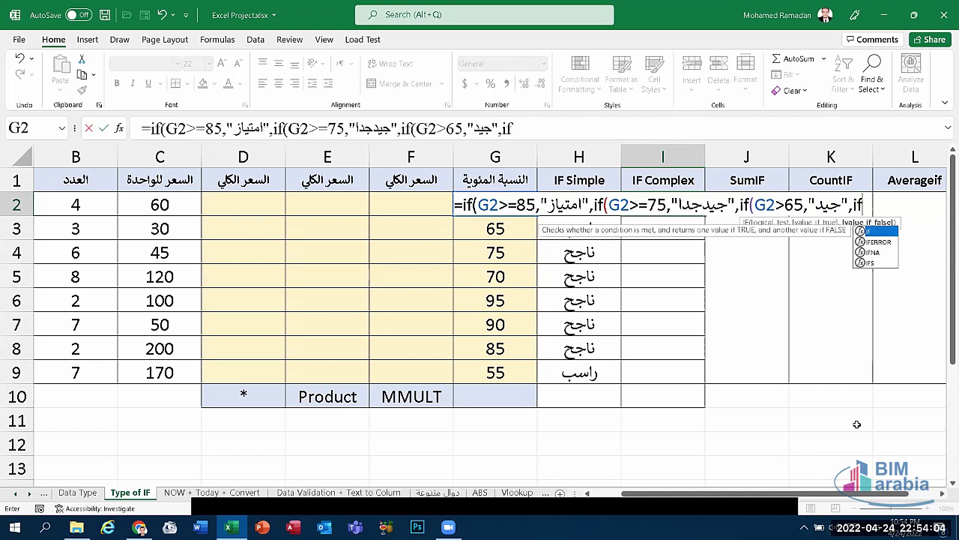
pyautogui.write('(')
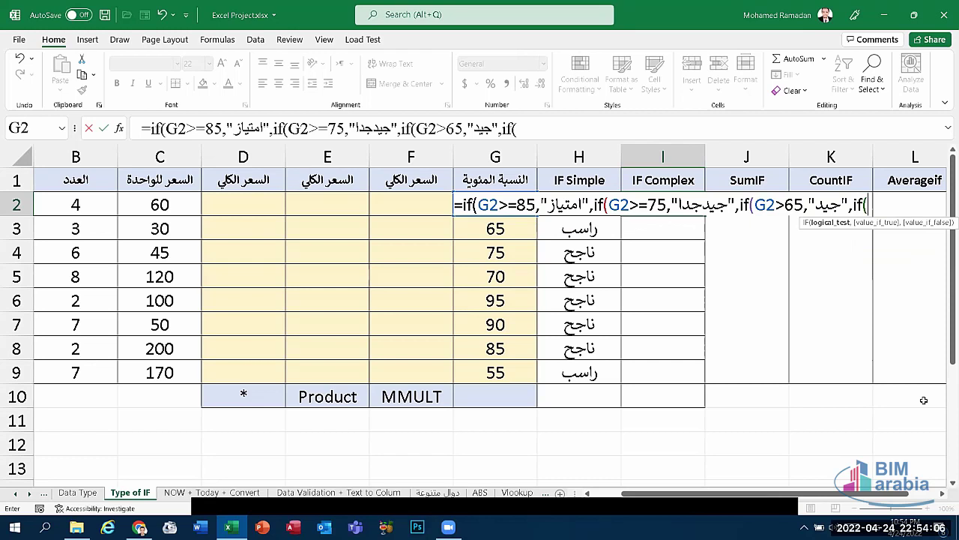
pyautogui.write('G2')
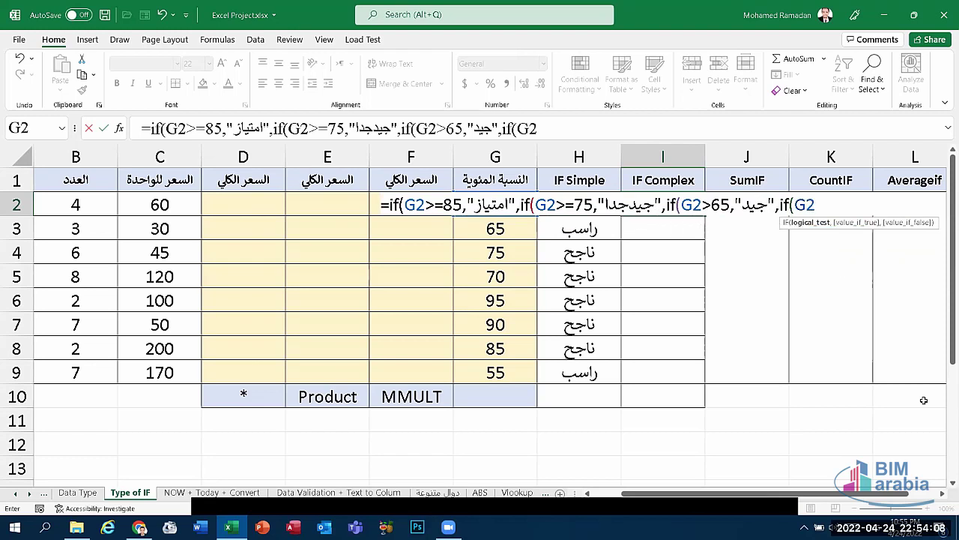
pyautogui.write('<')
pyautogui.write('=65')
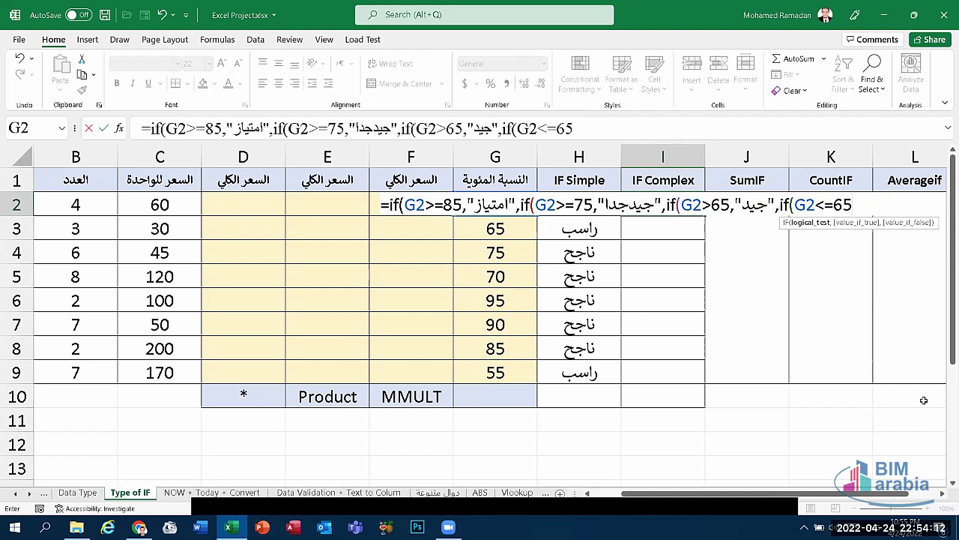
pyautogui.write(',"')
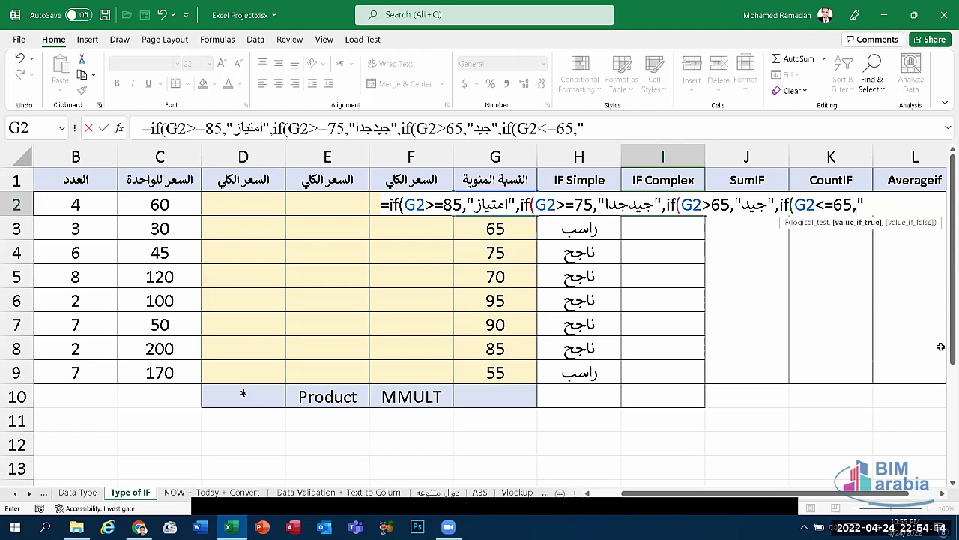
pyautogui.click(824, 527)
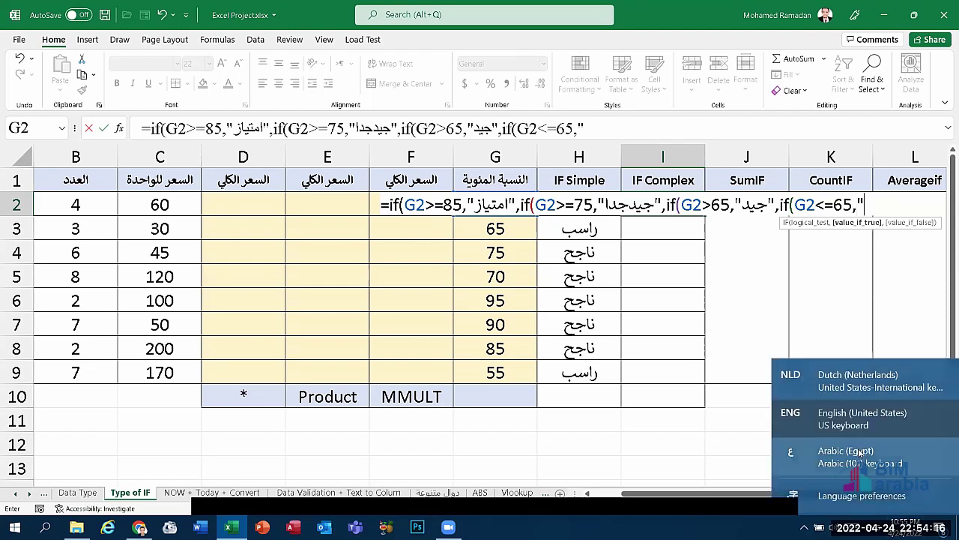
pyautogui.click(860, 453)
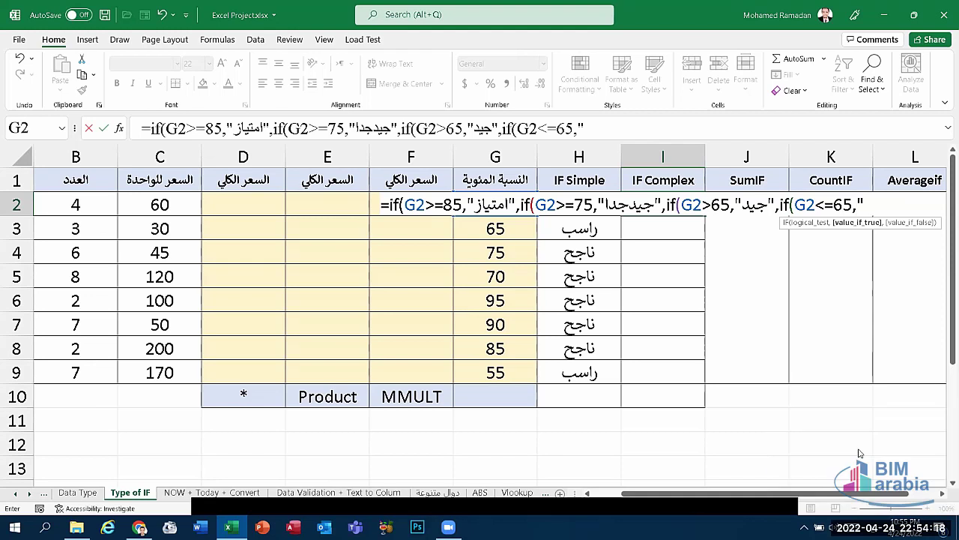
pyautogui.write('مقبول"')
pyautogui.press('super+space')
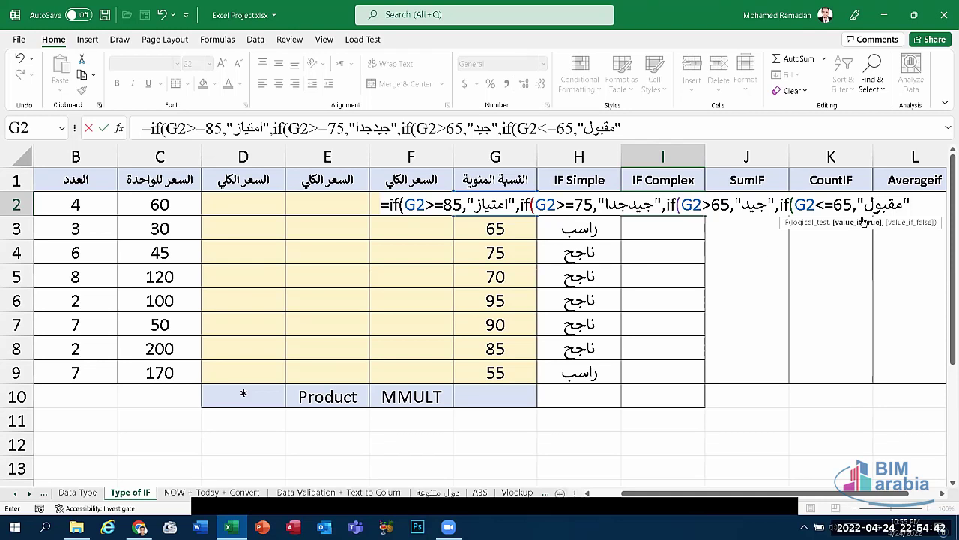
pyautogui.moveTo(944, 243)
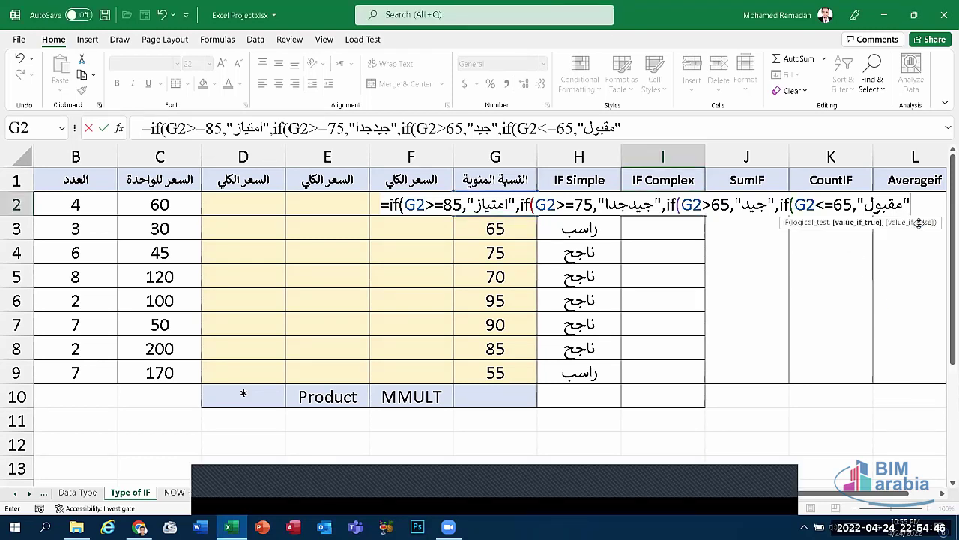
pyautogui.write('))))')
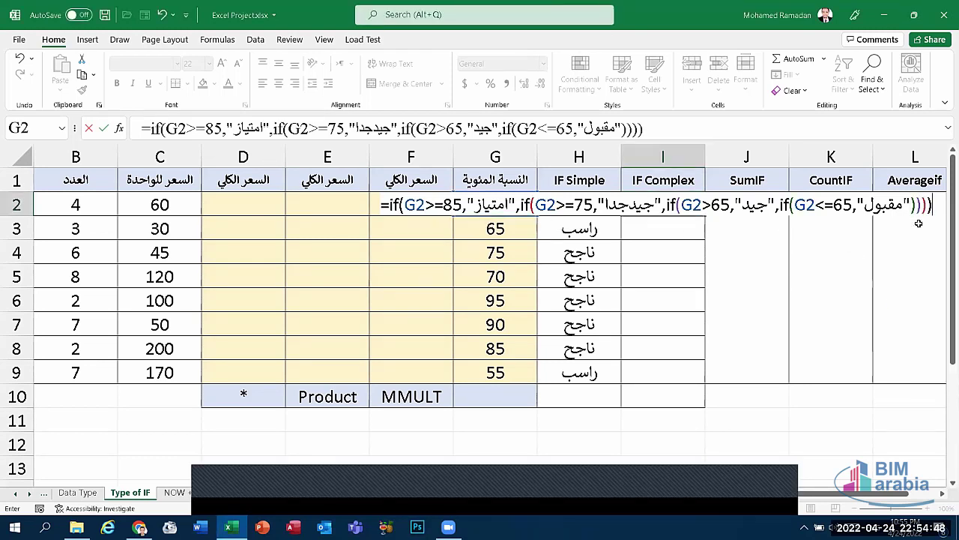
pyautogui.press('Return')
# Fill the nested grading IF from I2 down to I9 and select the graded cells I2:I9
pyautogui.click(667, 212)
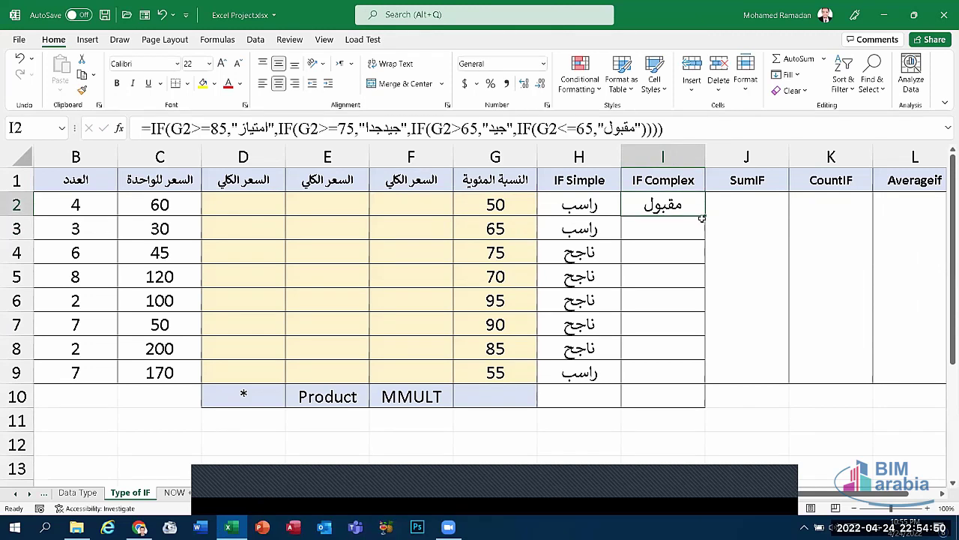
pyautogui.moveTo(701, 218); pyautogui.dragTo(702, 375)
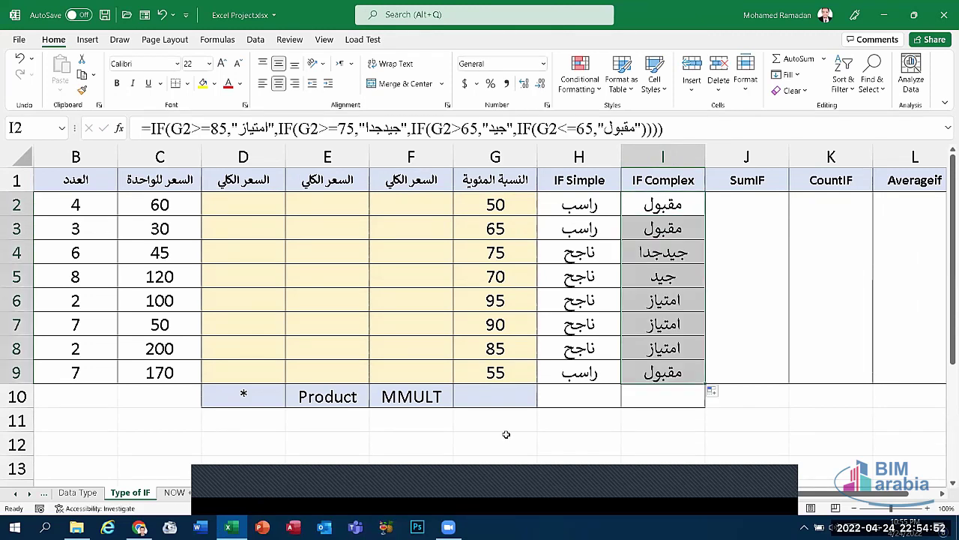
pyautogui.click(453, 507)
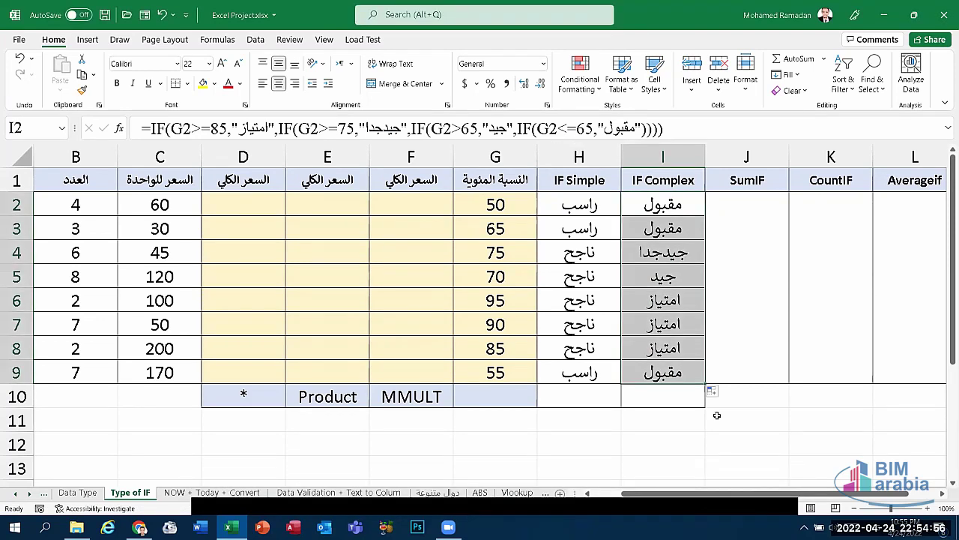
pyautogui.moveTo(747, 205); pyautogui.dragTo(747, 372)
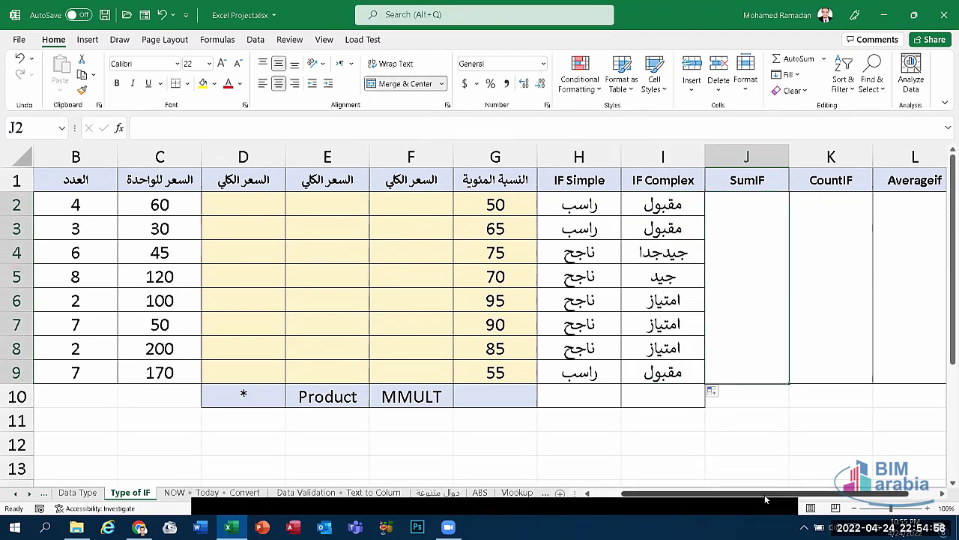
pyautogui.moveTo(766, 499); pyautogui.dragTo(793, 498)
pyautogui.moveTo(610, 373); pyautogui.dragTo(581, 206)
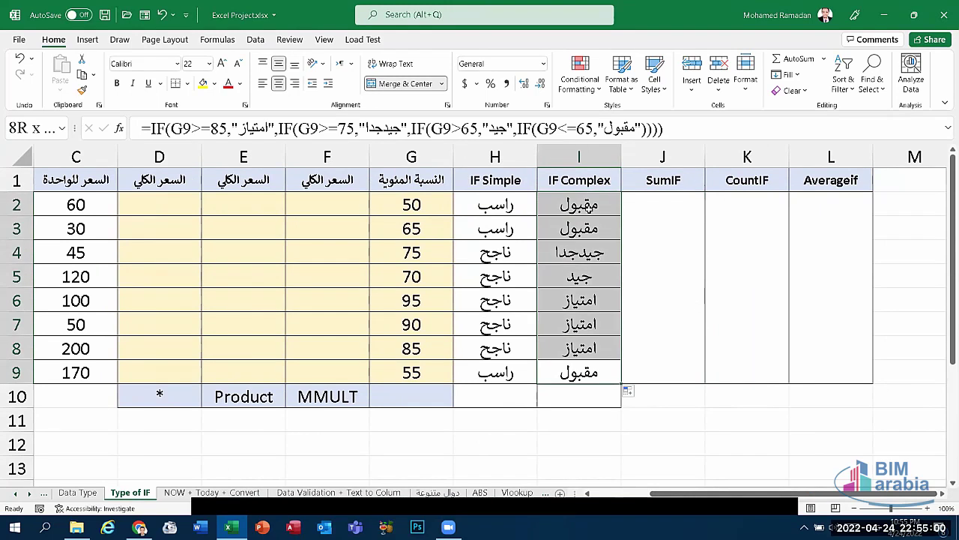
# Delete the last nested IF condition and its trailing parentheses from the I2 formula
pyautogui.doubleClick(590, 204)
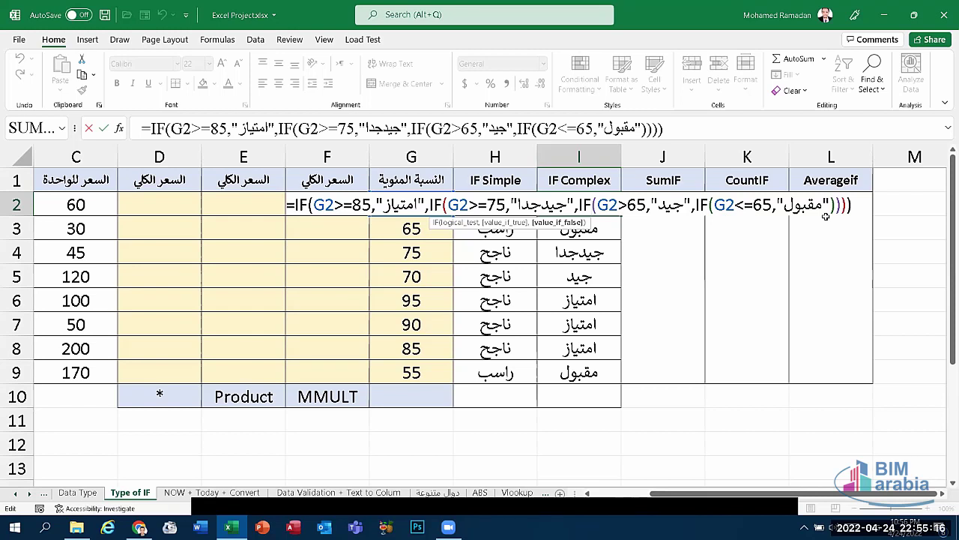
pyautogui.moveTo(827, 205); pyautogui.dragTo(696, 205)
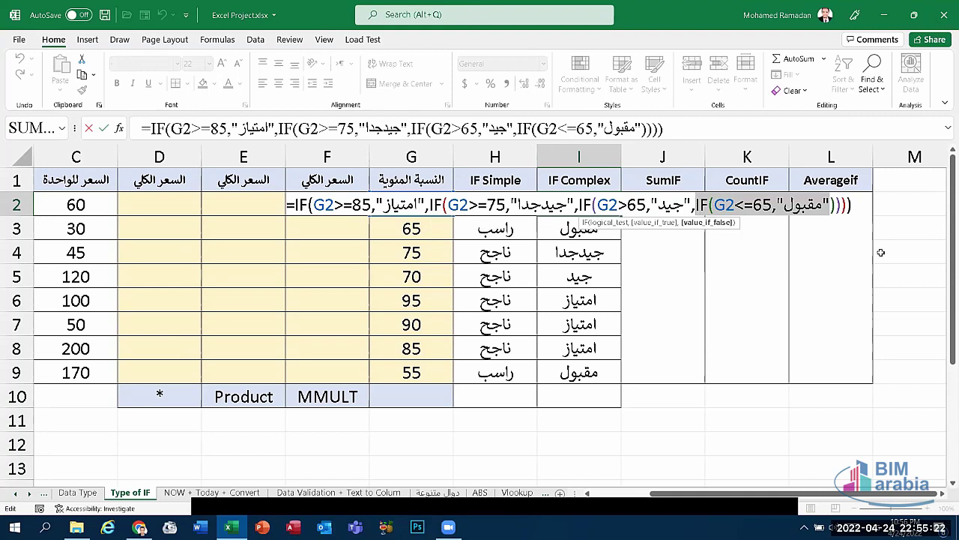
pyautogui.press('Delete')
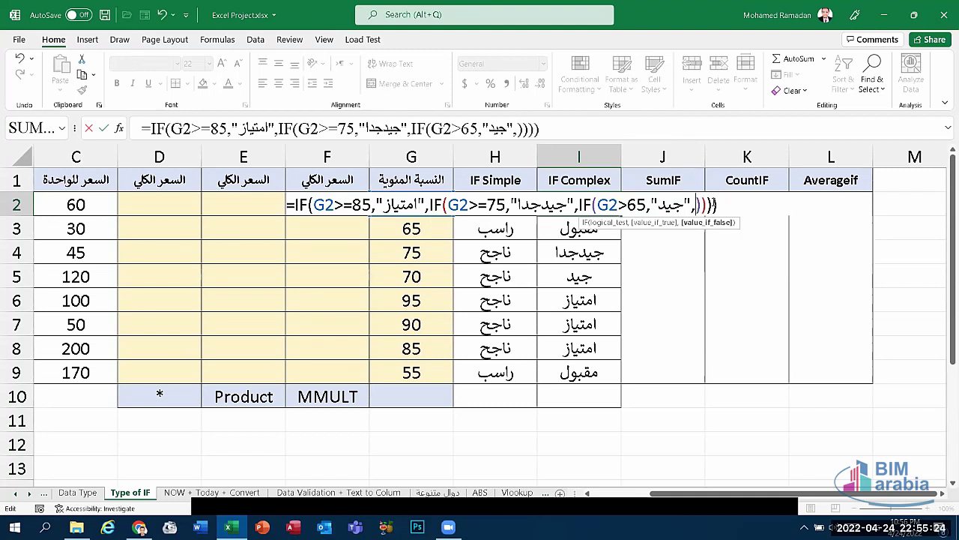
pyautogui.press('BackSpace')
pyautogui.press('BackSpace')
pyautogui.press('BackSpace')
pyautogui.press('BackSpace')
# Make "مقبول" the final else value, close with three parentheses, and re-enter I2
pyautogui.write('"')
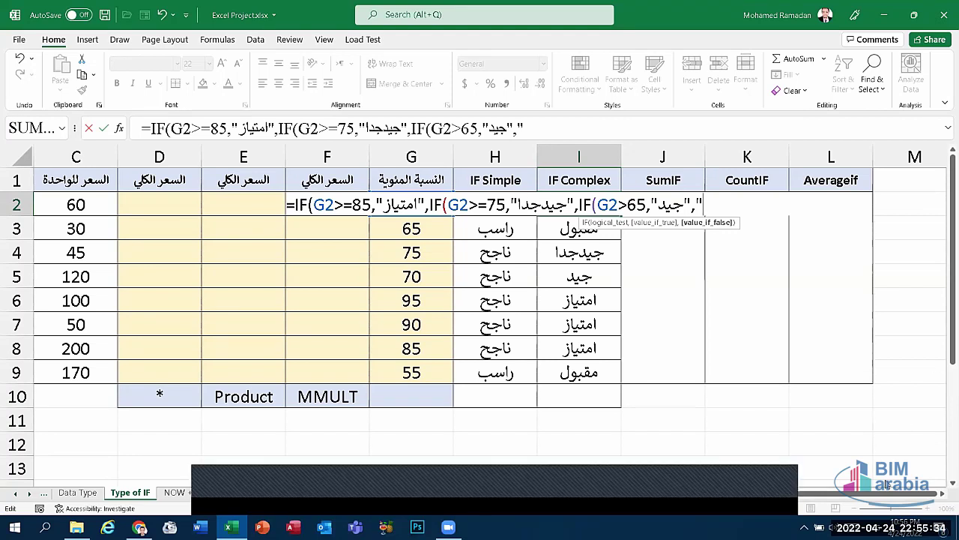
pyautogui.press('super+space')
pyautogui.write('مق')
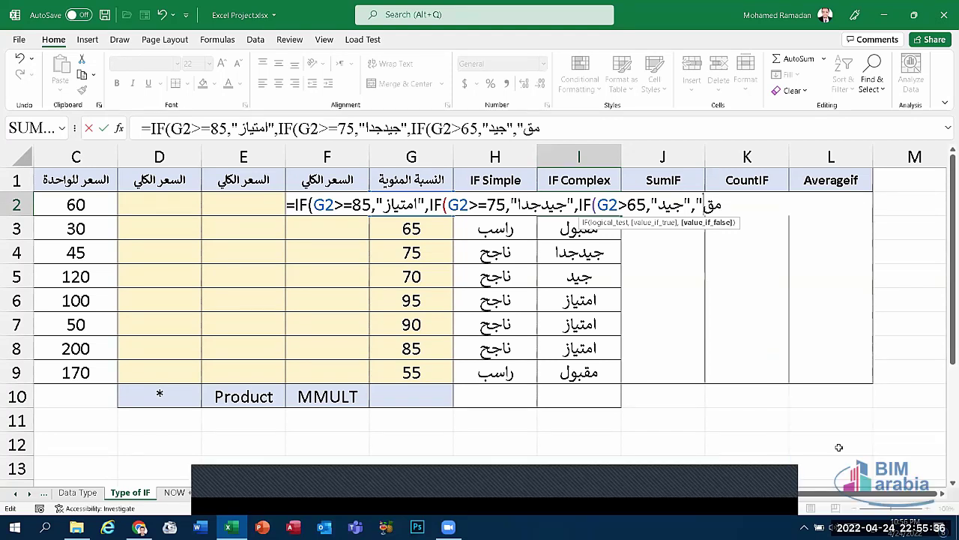
pyautogui.write('بول"')
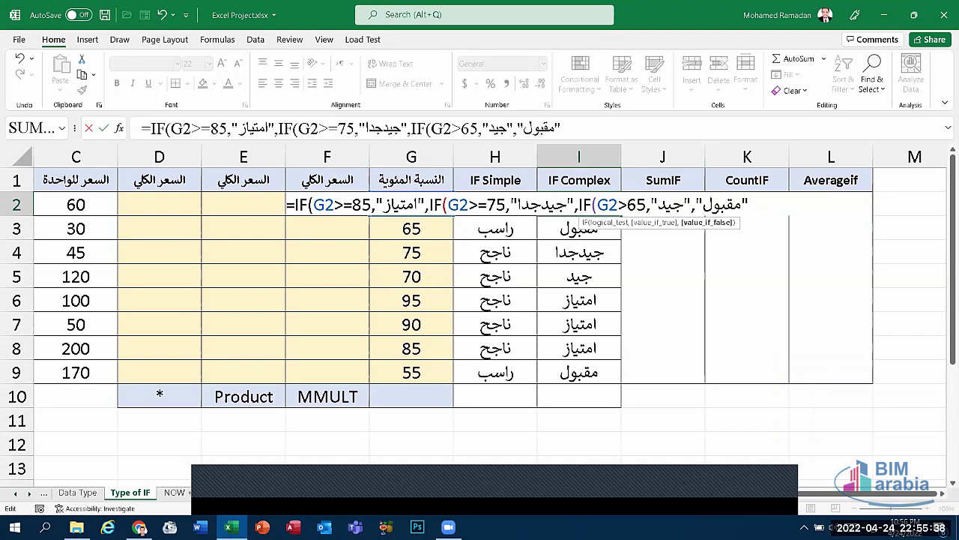
pyautogui.press('super+space')
pyautogui.write('))')
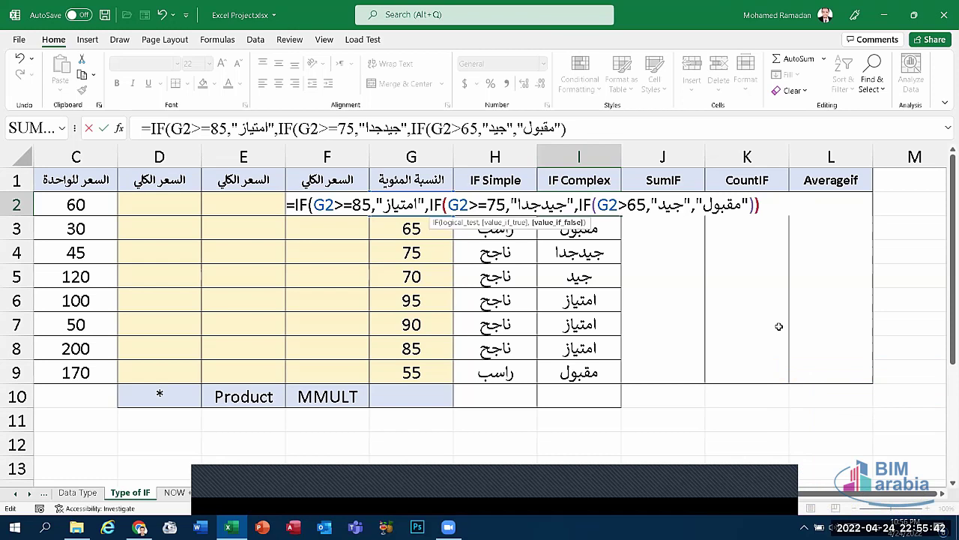
pyautogui.write(')')
pyautogui.press('Return')
pyautogui.press('Up')
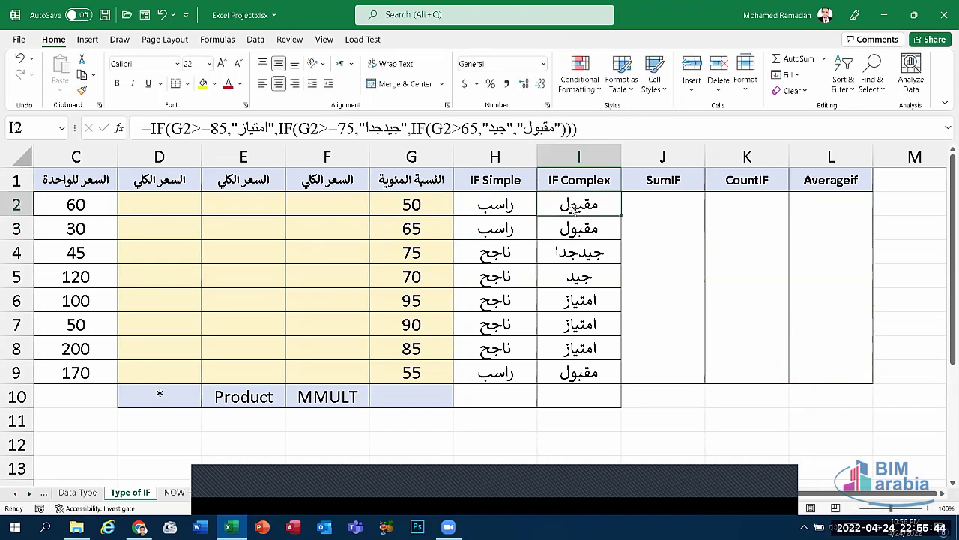
pyautogui.click(456, 495)
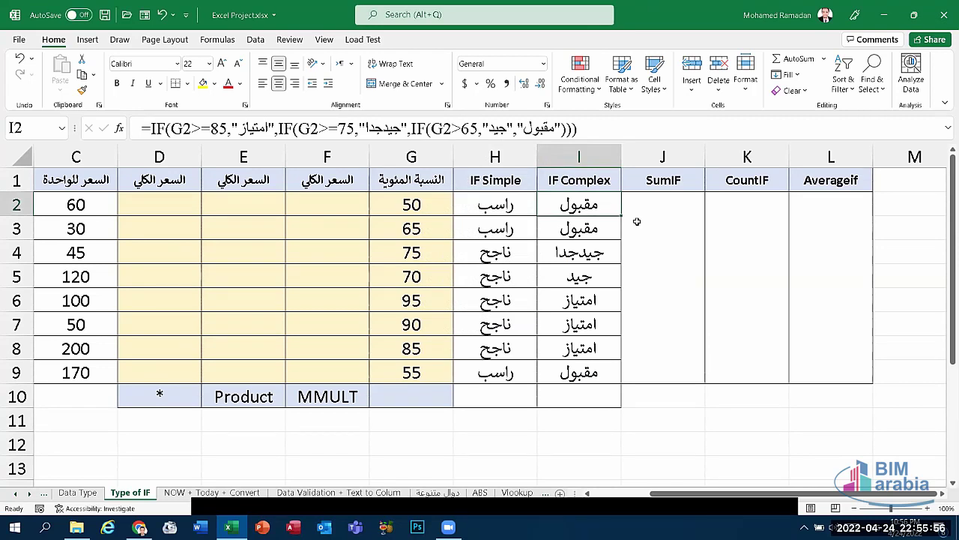
pyautogui.moveTo(451, 494)
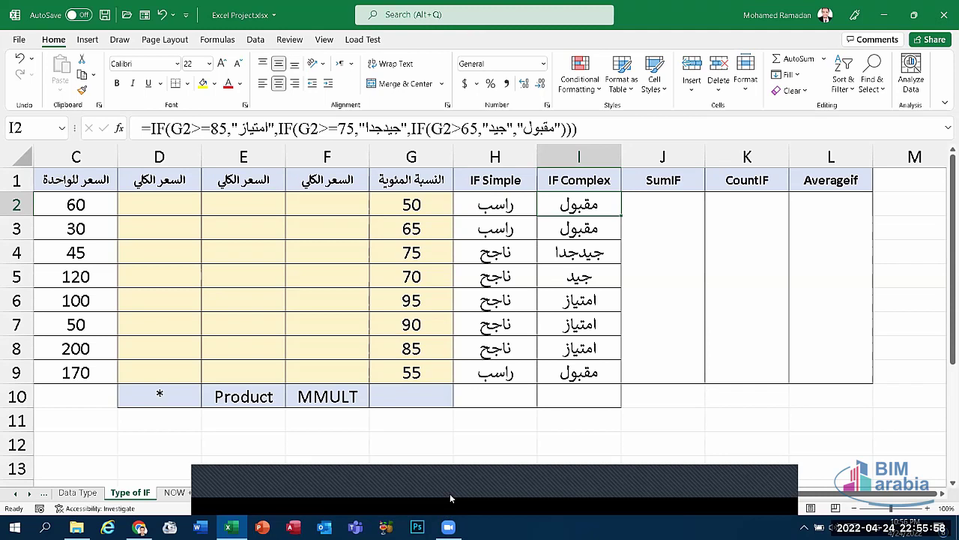
pyautogui.click(669, 250)
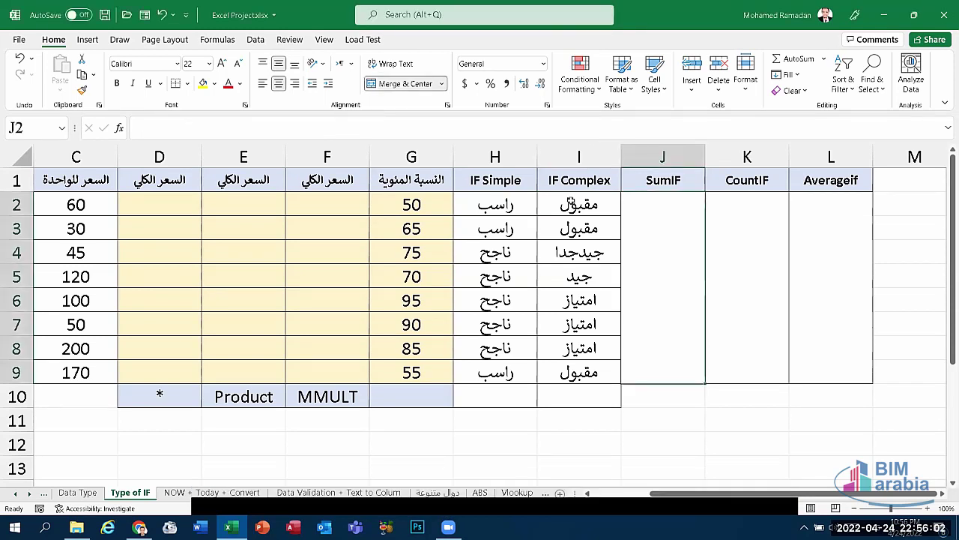
pyautogui.click(581, 208)
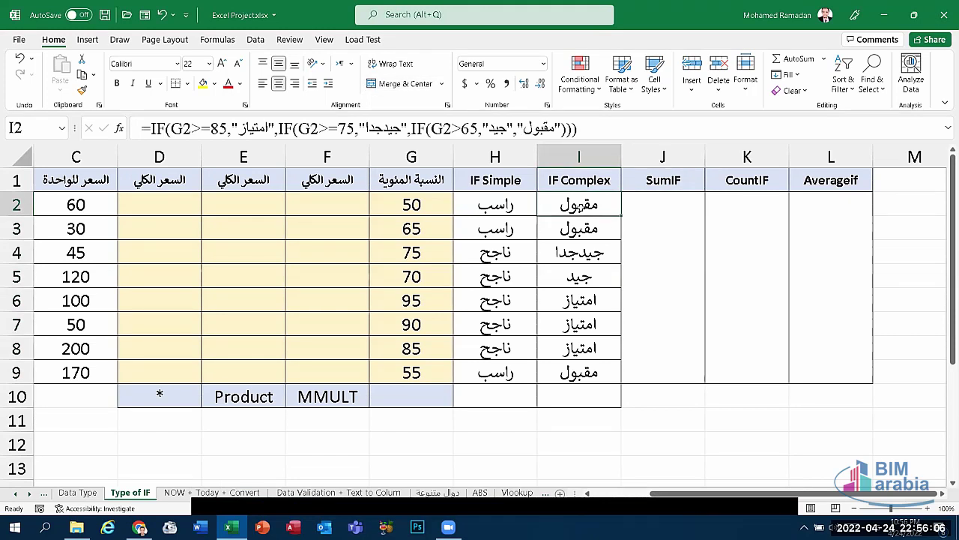
pyautogui.click(670, 215)
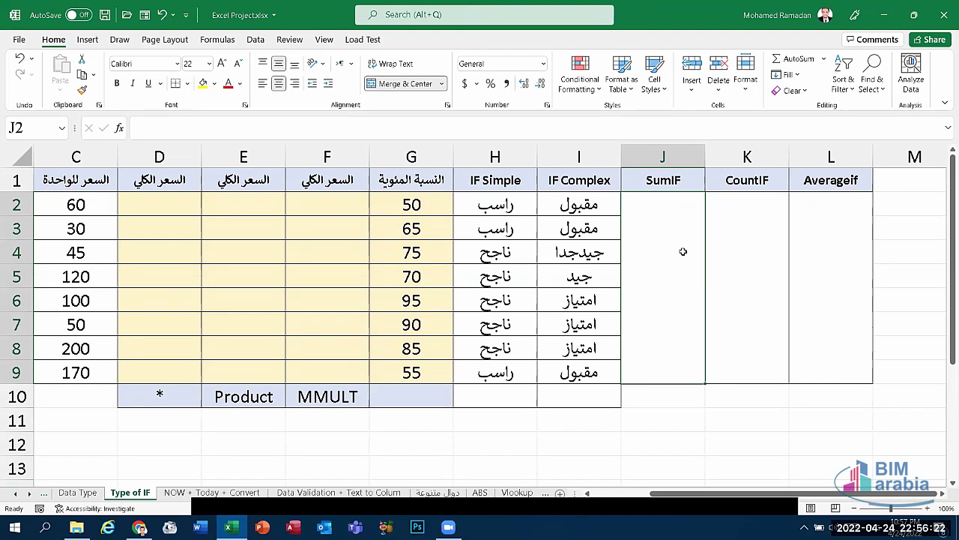
# Type =SUMIF with range I2:I9, criterion "امتياز" and sum range G2:G9 in the merged SumIF cell
pyautogui.write('=')
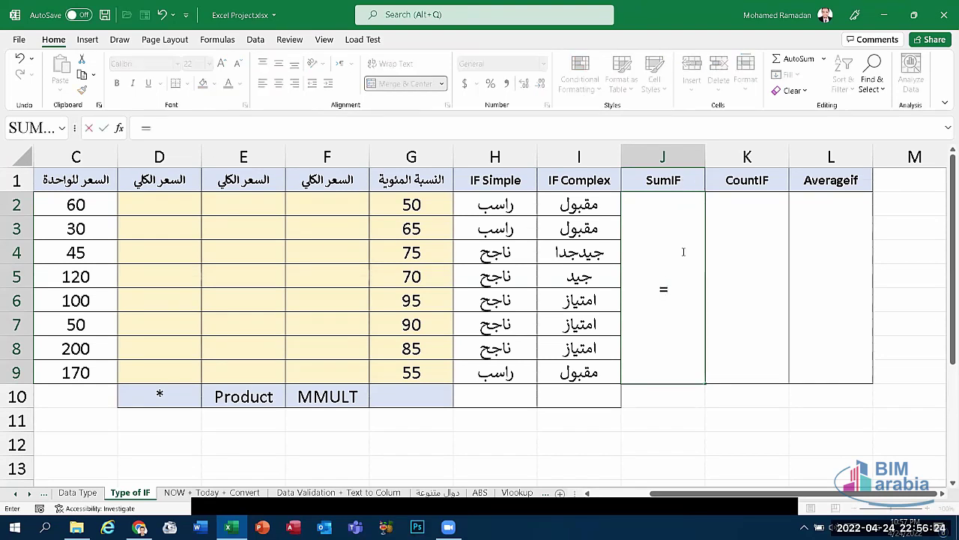
pyautogui.write('sumif')
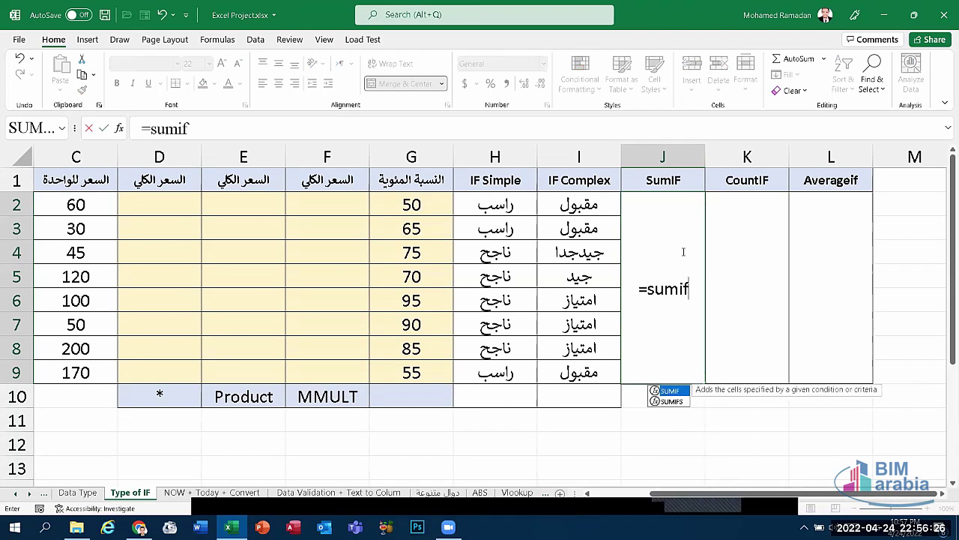
pyautogui.write('(')
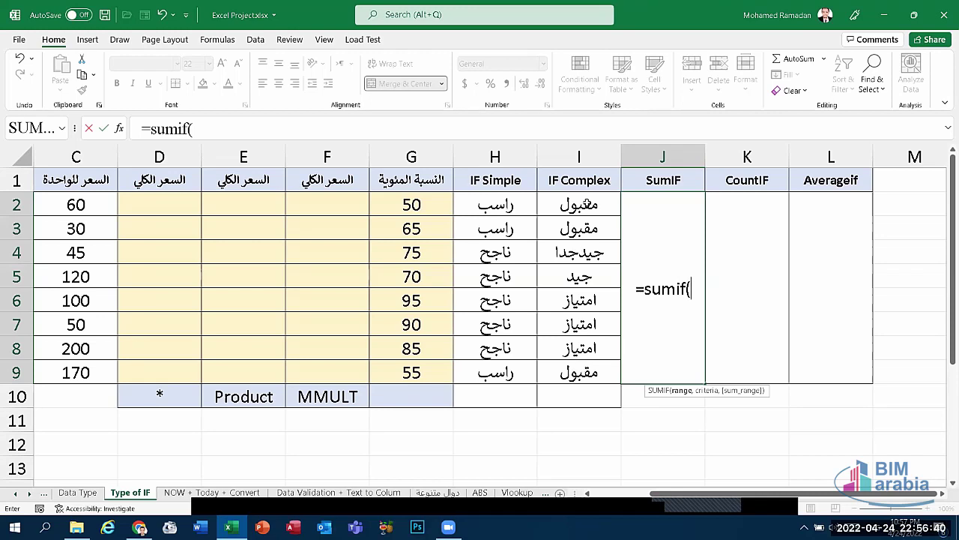
pyautogui.moveTo(582, 203); pyautogui.dragTo(575, 370)
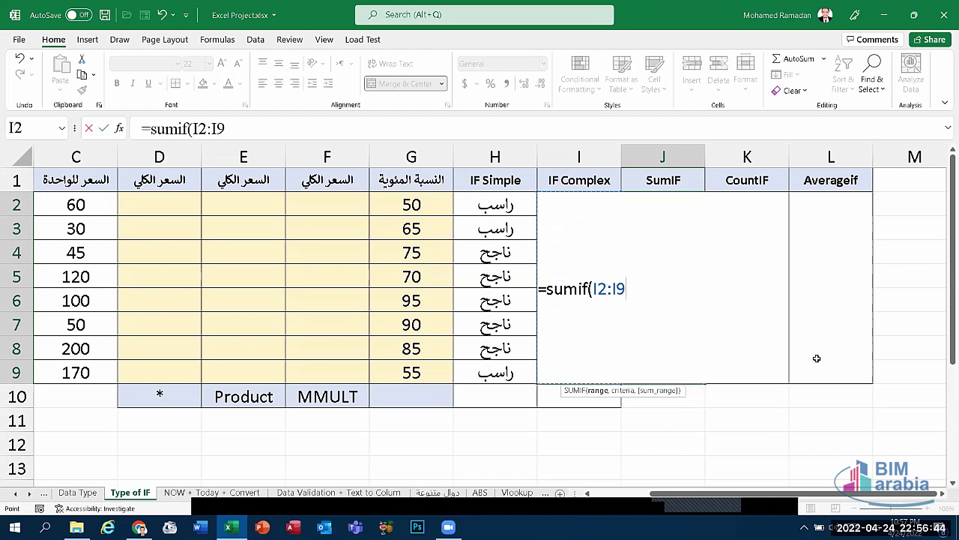
pyautogui.write(',')
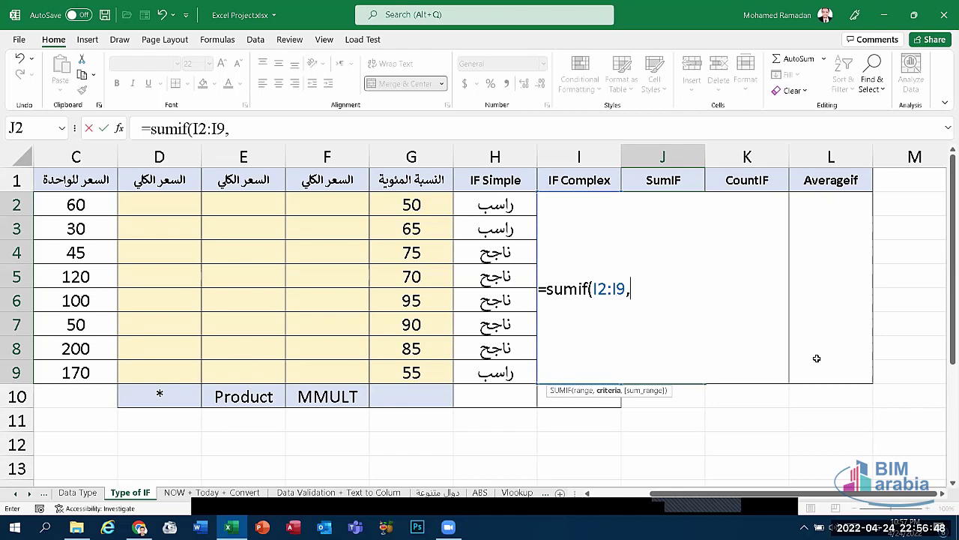
pyautogui.write('"')
pyautogui.press('super+space')
pyautogui.write('ا')
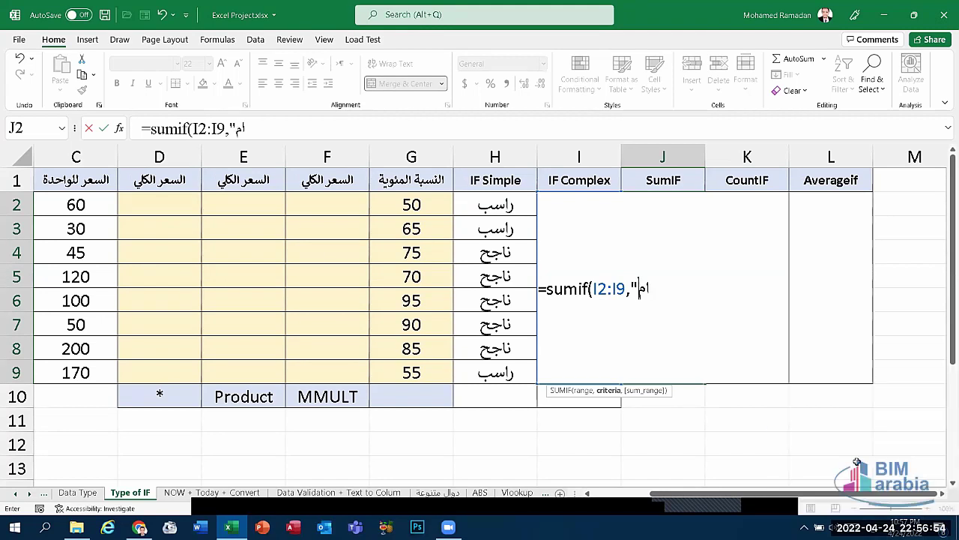
pyautogui.write('متياز')
pyautogui.write('"')
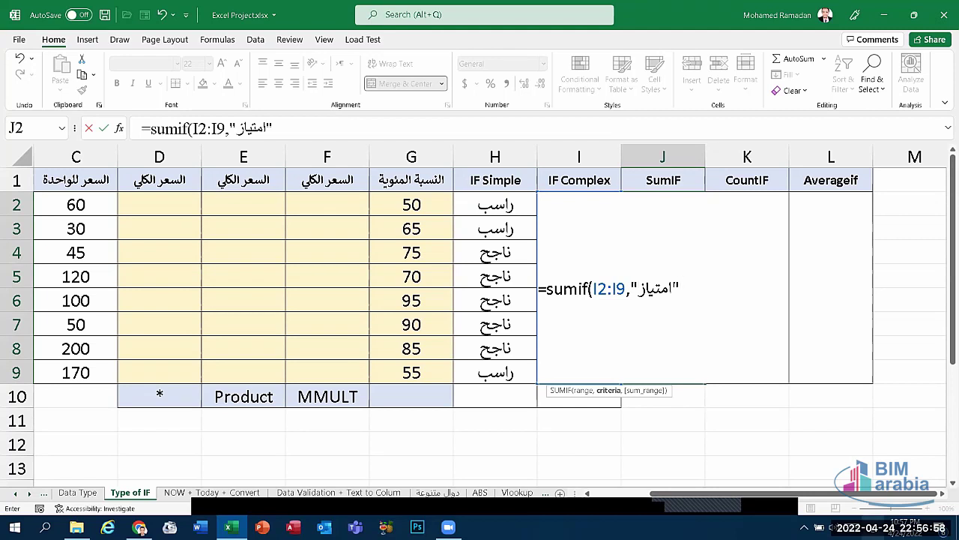
pyautogui.press('super+space')
pyautogui.write(',')
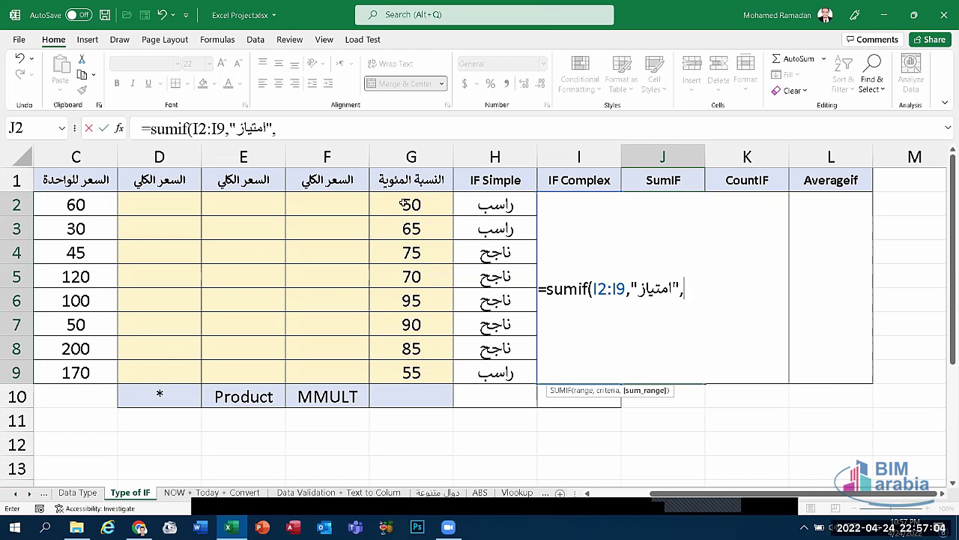
pyautogui.moveTo(405, 204); pyautogui.dragTo(403, 368)
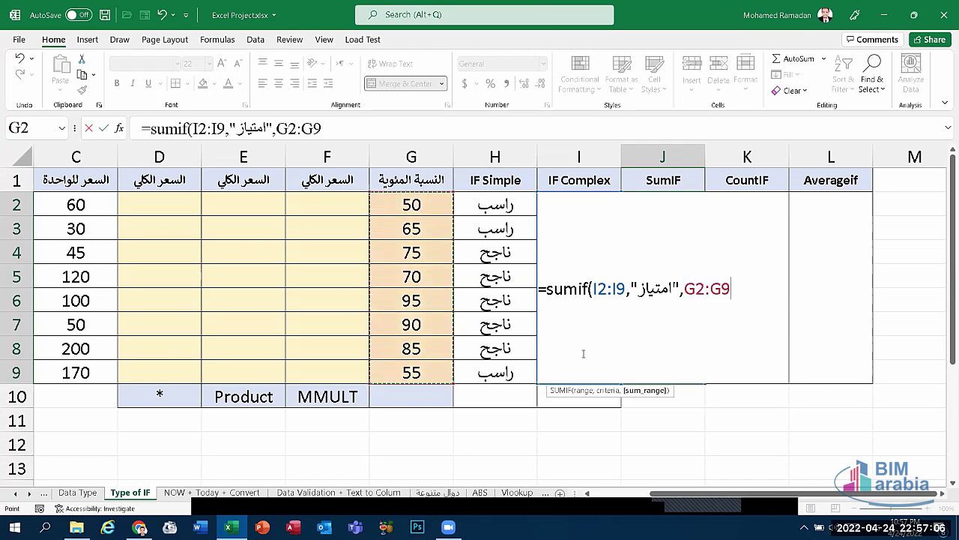
# Enter the SUMIF and check the scores 95, 90, 85 in G6–G8 and the I6 grade
pyautogui.press('Return')
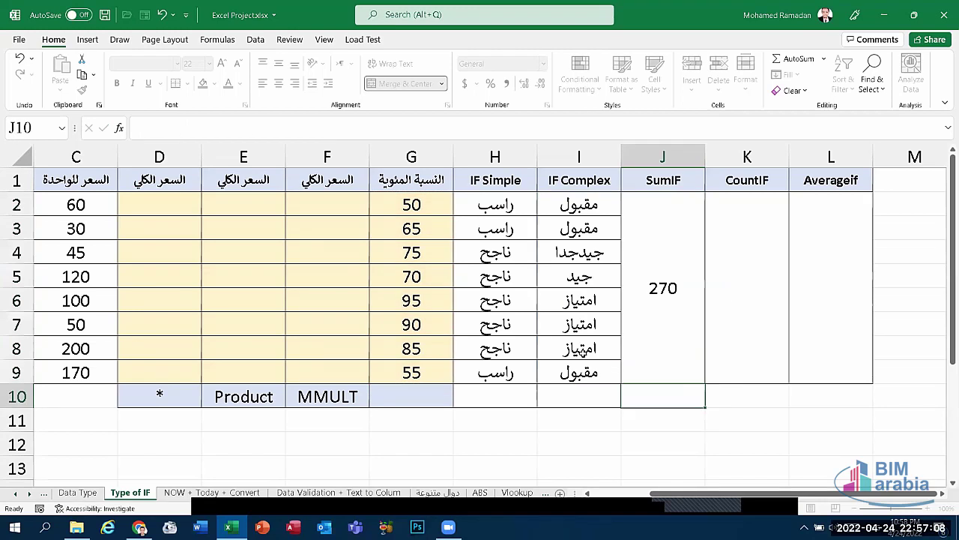
pyautogui.click(679, 287)
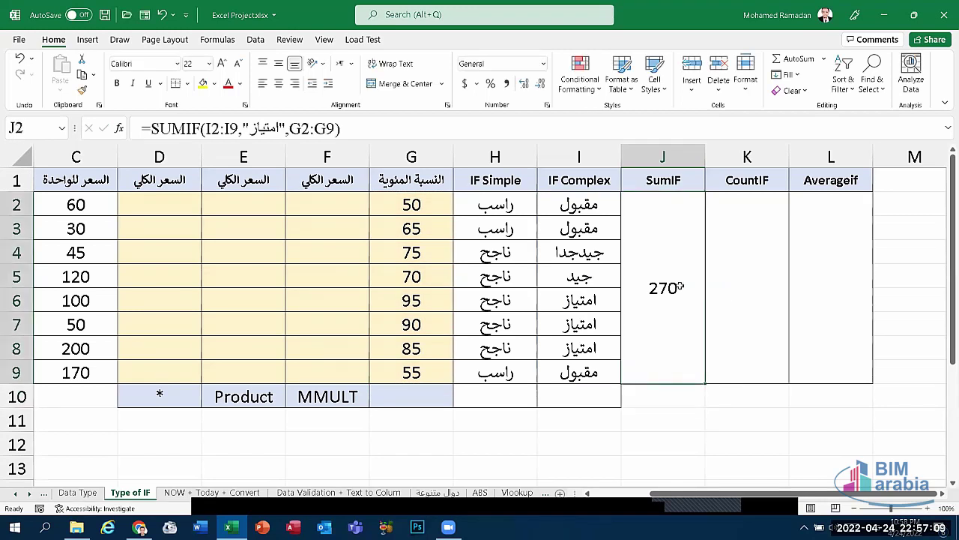
pyautogui.click(430, 330)
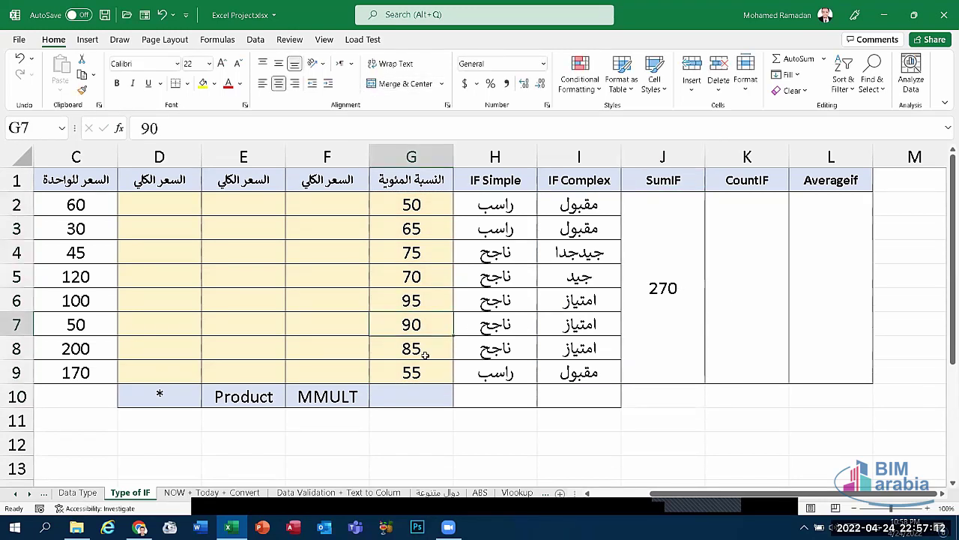
pyautogui.click(425, 353)
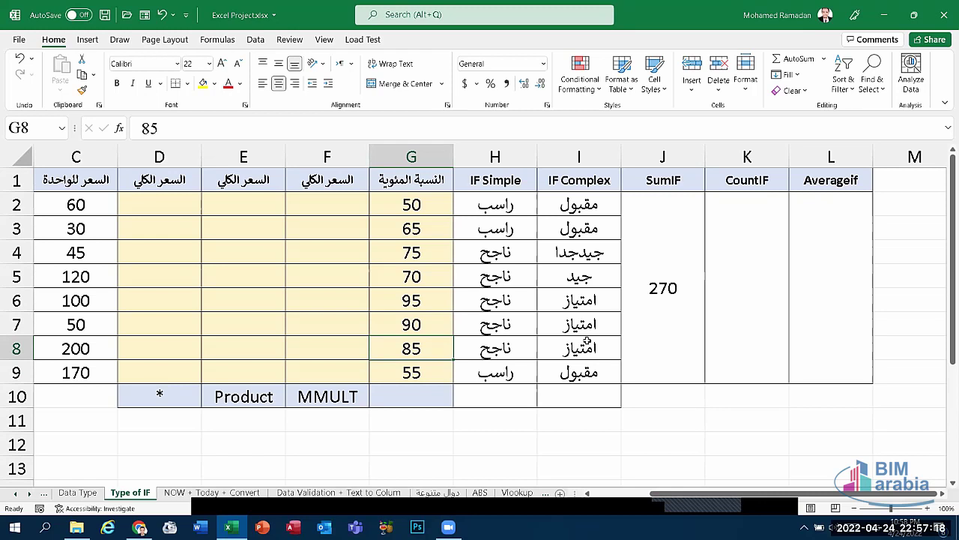
pyautogui.click(577, 294)
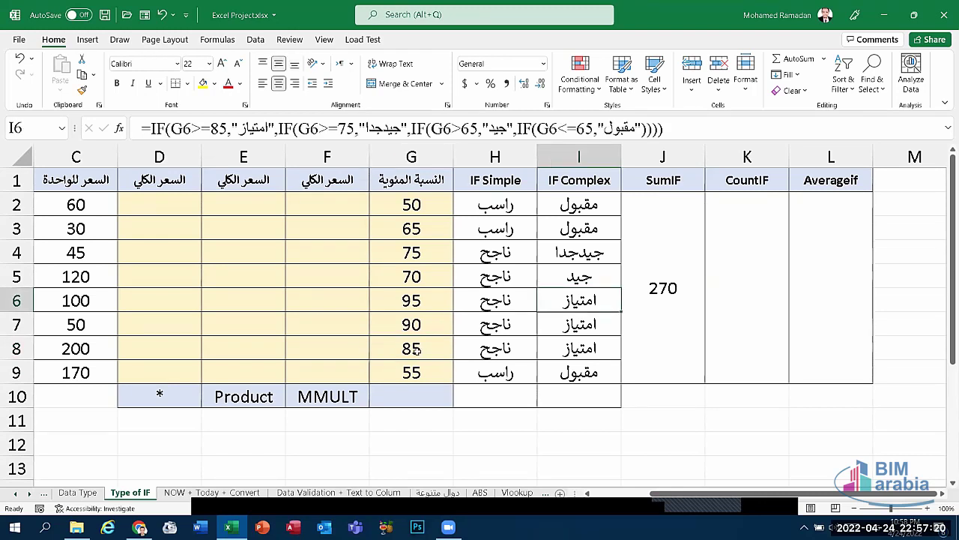
pyautogui.click(419, 351)
pyautogui.click(419, 323)
pyautogui.click(420, 300)
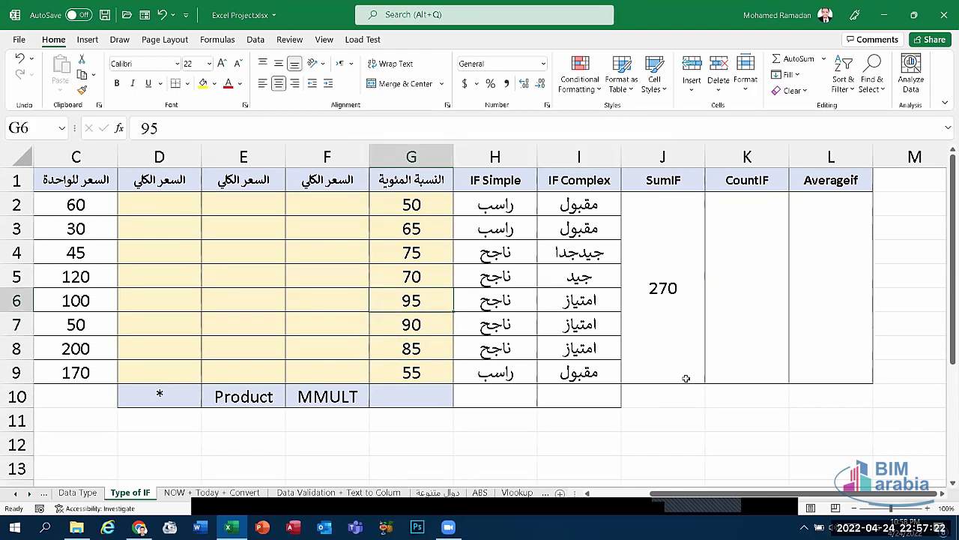
# Reopen the SUMIF formula showing 270 and select its entire text
pyautogui.click(669, 319)
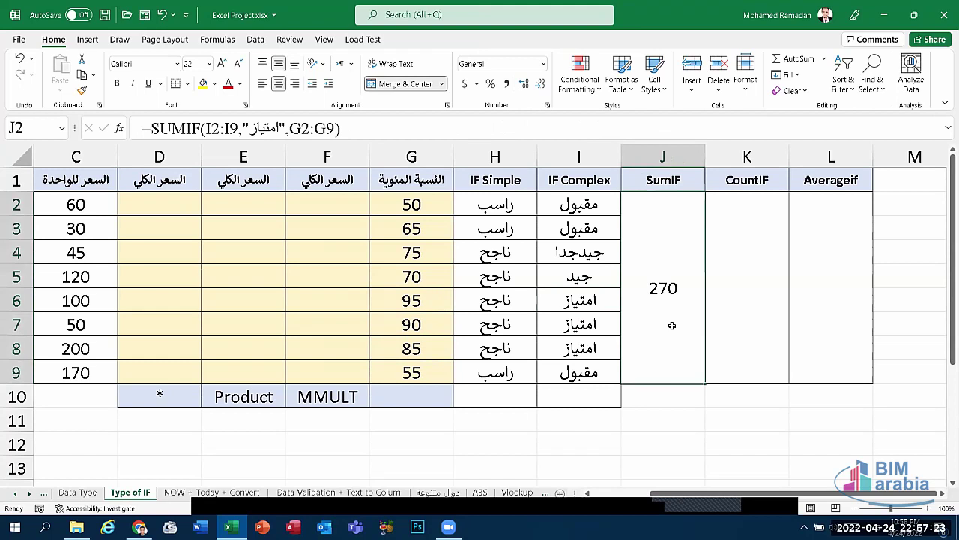
pyautogui.doubleClick(664, 287)
pyautogui.hotkey('shift', 'Home')
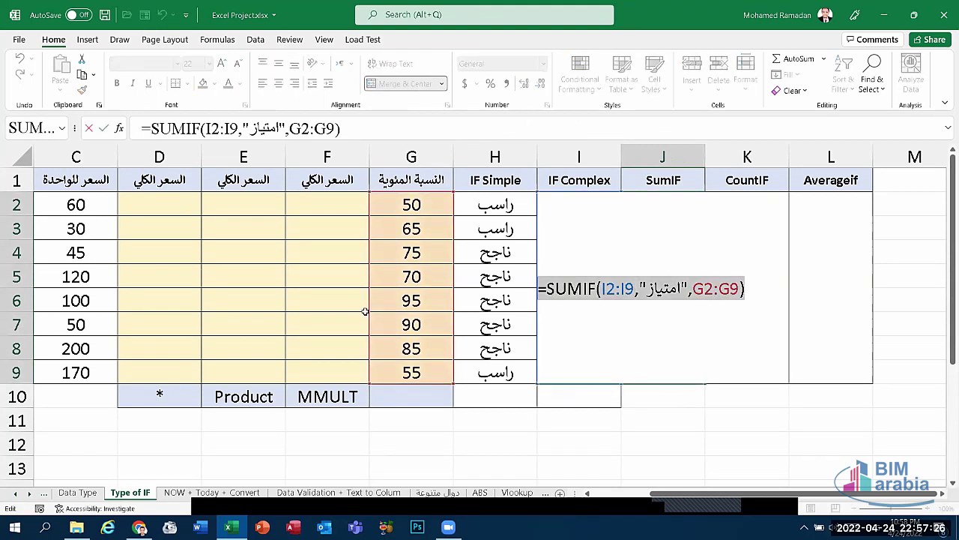
# Delete the SUMIF formula, leaving the merged SumIF cell empty and selected
pyautogui.press('Delete')
pyautogui.click(588, 319)
pyautogui.click(579, 418)
pyautogui.click(666, 248)
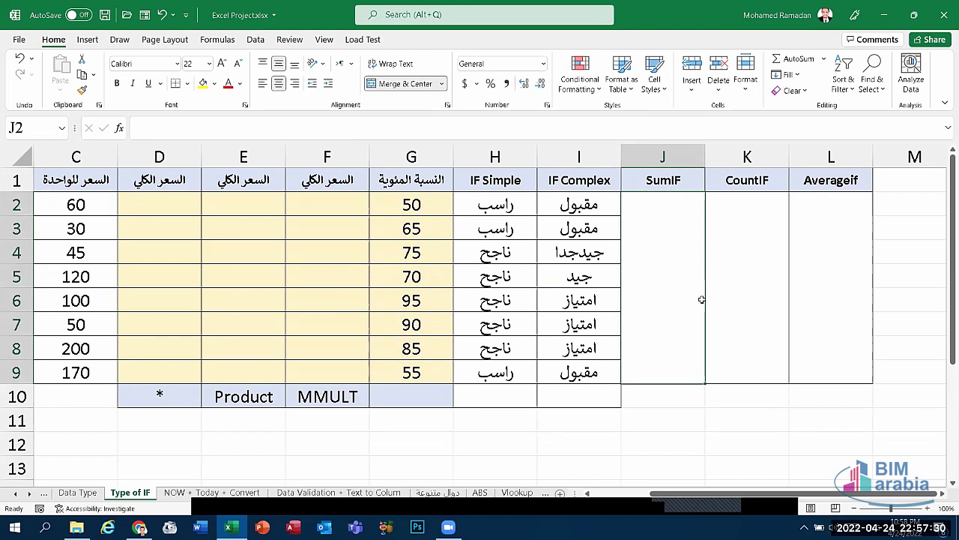
# Retype =SUMIF(I2:I9,"امتياز",G2:G9) in the merged SumIF cell and enter it
pyautogui.write('=')
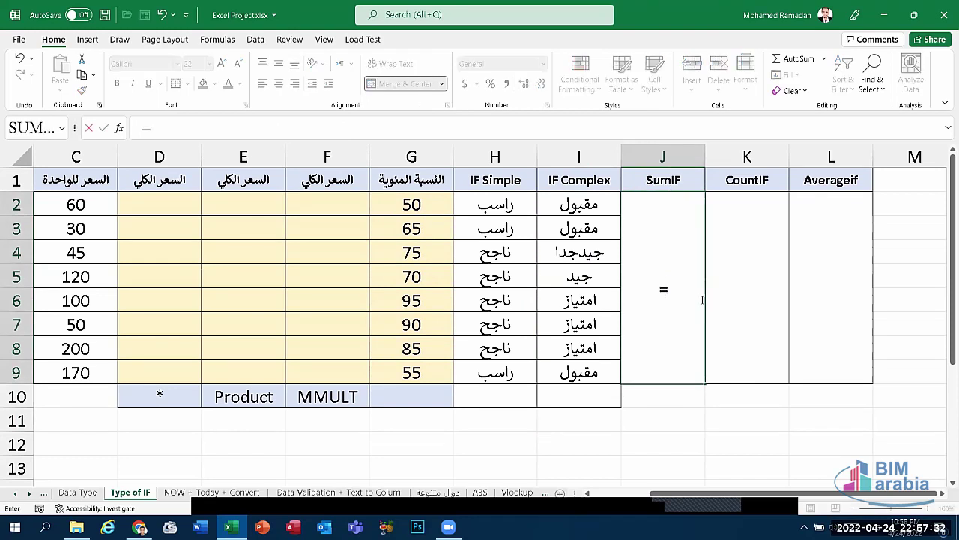
pyautogui.write('sumif')
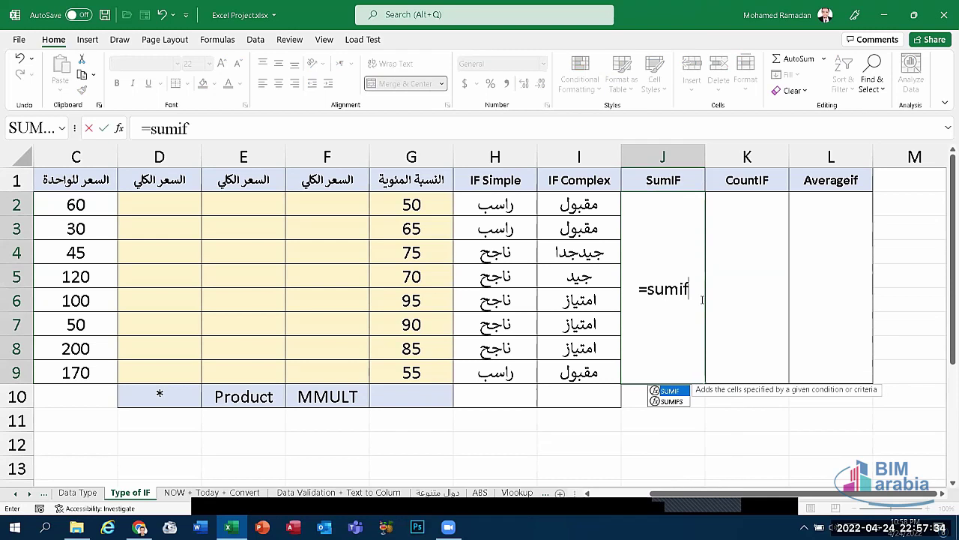
pyautogui.write('(')
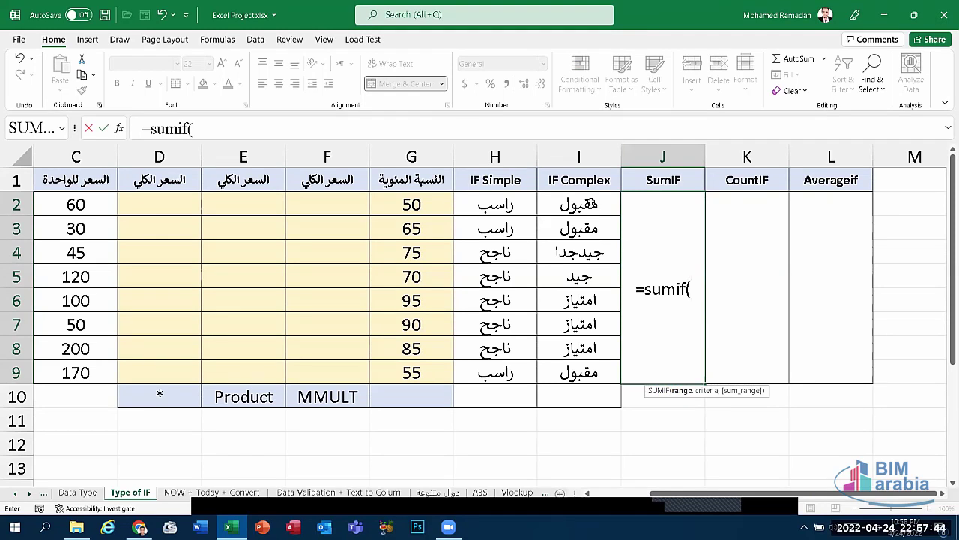
pyautogui.moveTo(592, 204); pyautogui.dragTo(594, 378)
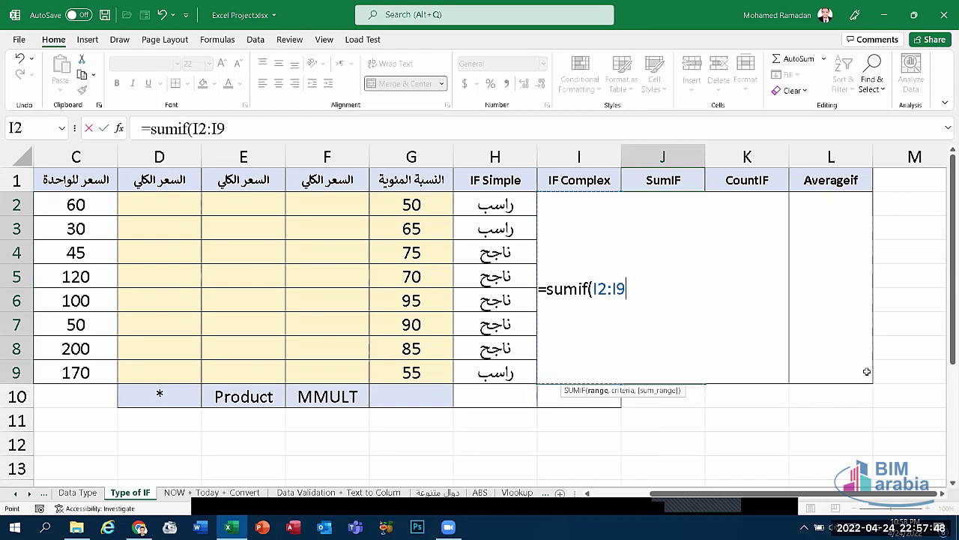
pyautogui.write(',')
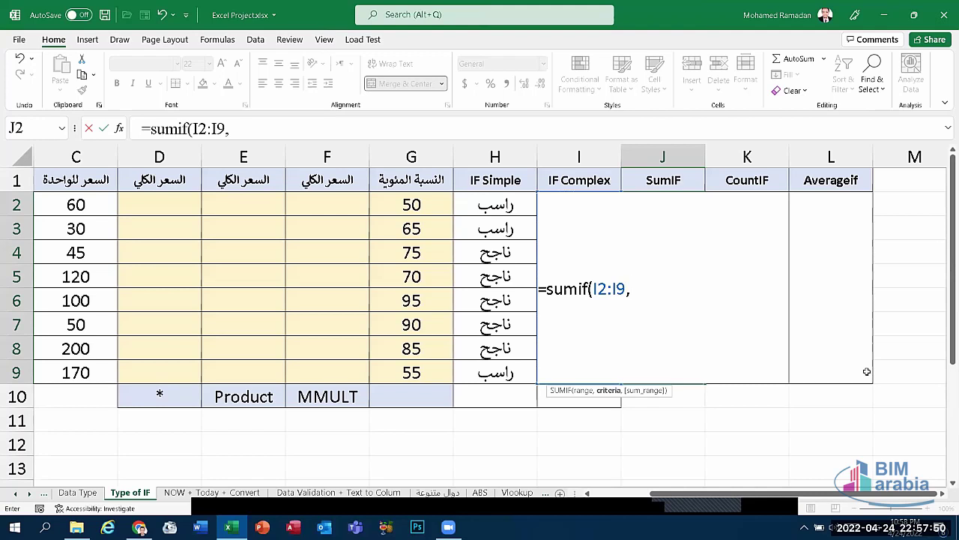
pyautogui.write('"')
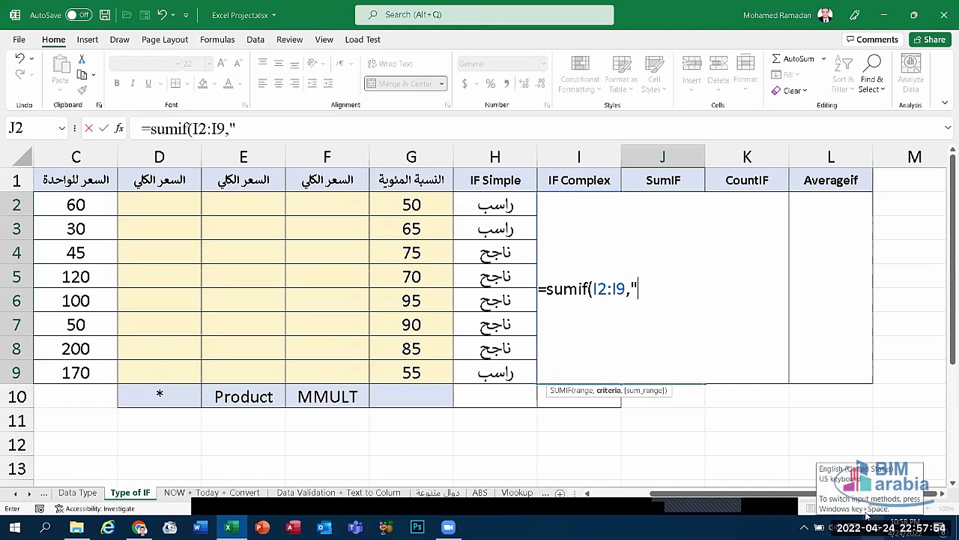
pyautogui.write('ام')
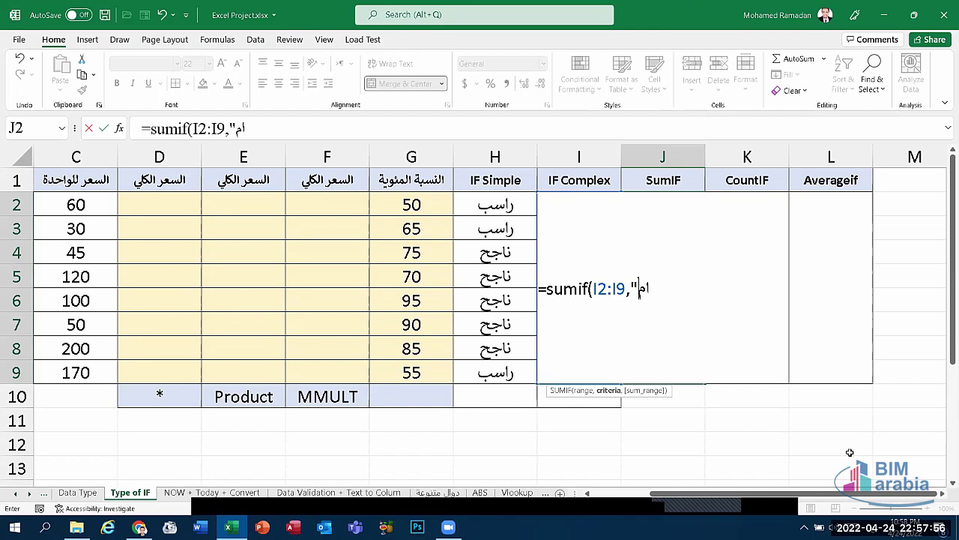
pyautogui.write('تياز')
pyautogui.press('super+space')
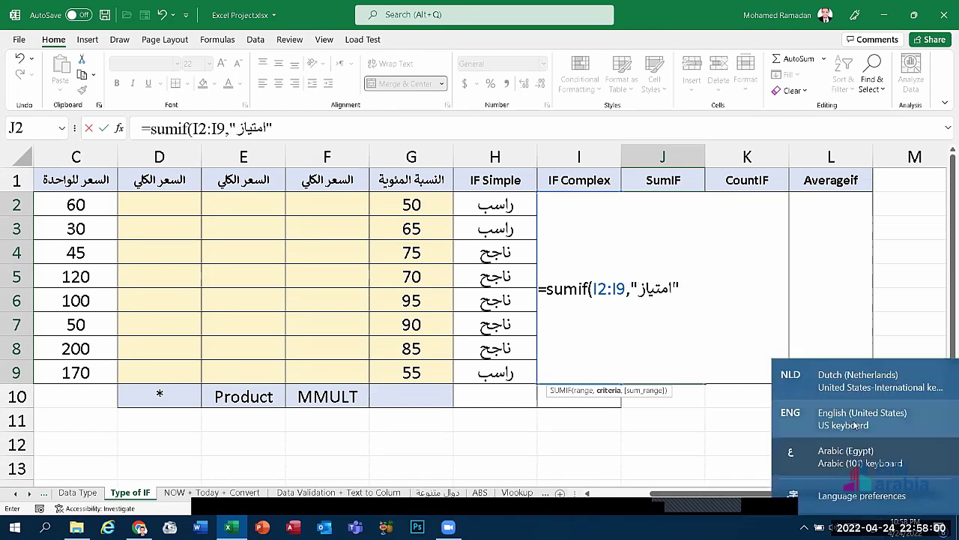
pyautogui.write(',')
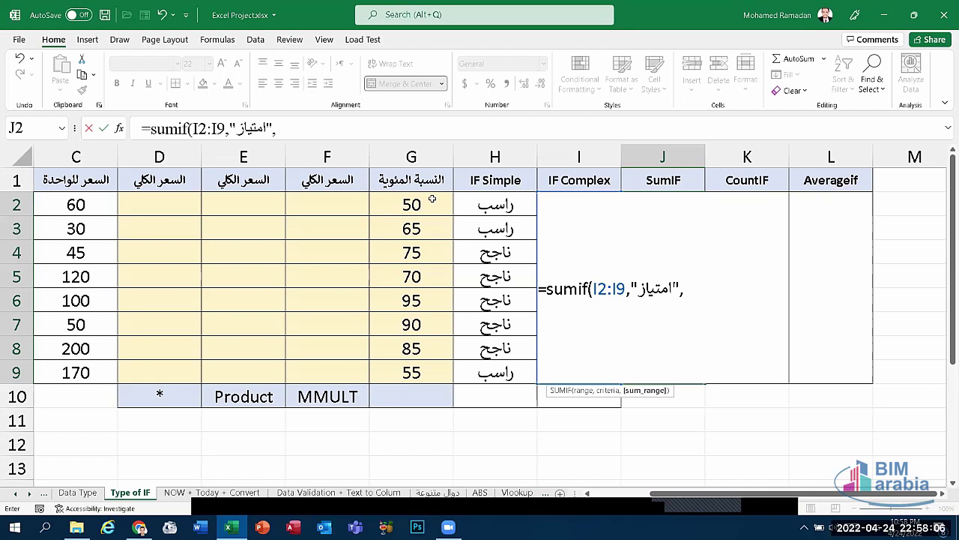
pyautogui.moveTo(432, 200); pyautogui.dragTo(439, 368)
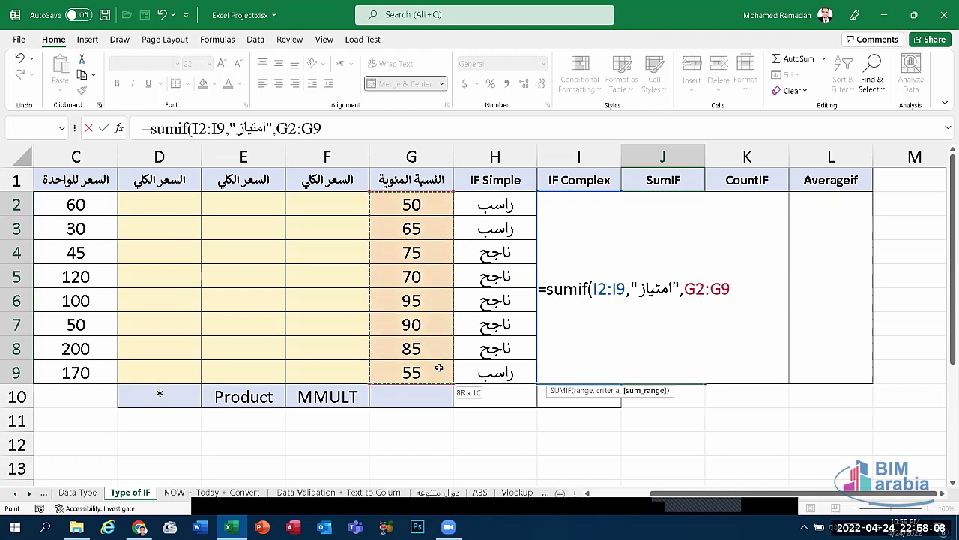
pyautogui.write(')')
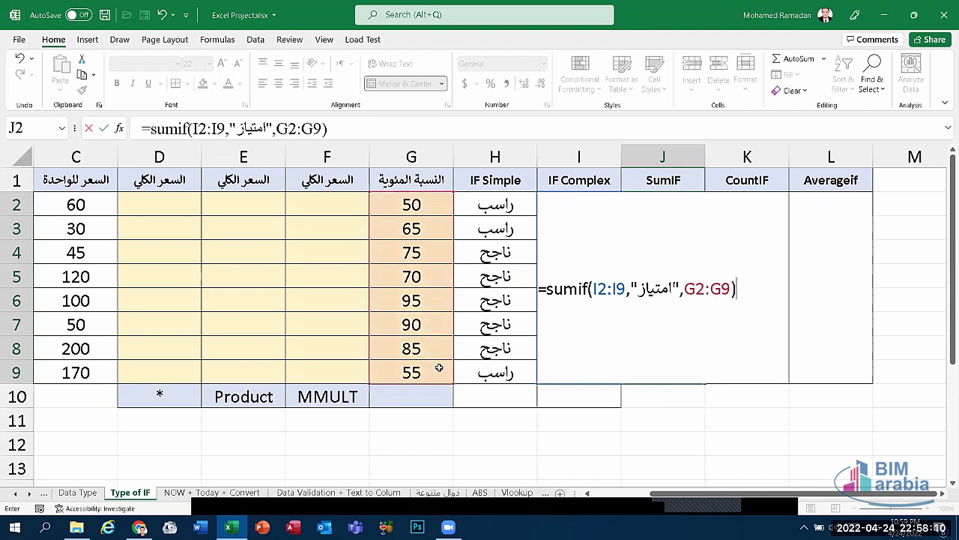
pyautogui.press('Return')
# Check the 270 result against the امتياز grades in column I and scores in column G
pyautogui.click(651, 272)
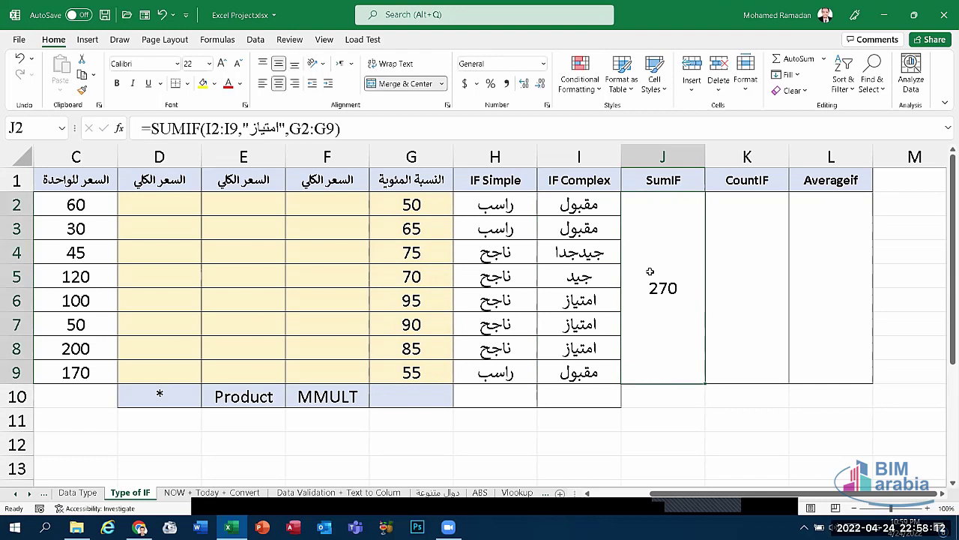
pyautogui.click(577, 327)
pyautogui.click(579, 362)
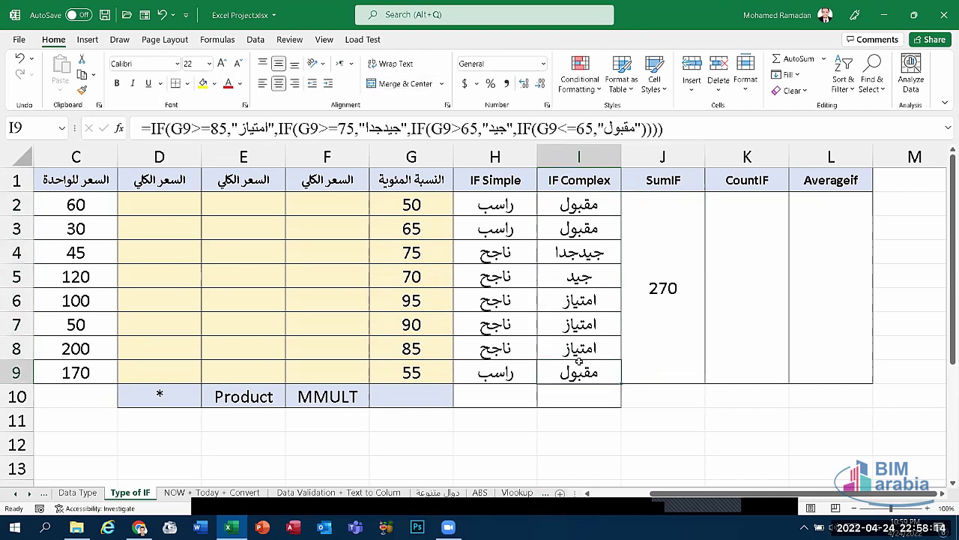
pyautogui.click(583, 341)
pyautogui.click(410, 343)
pyautogui.press('Up')
pyautogui.press('Up')
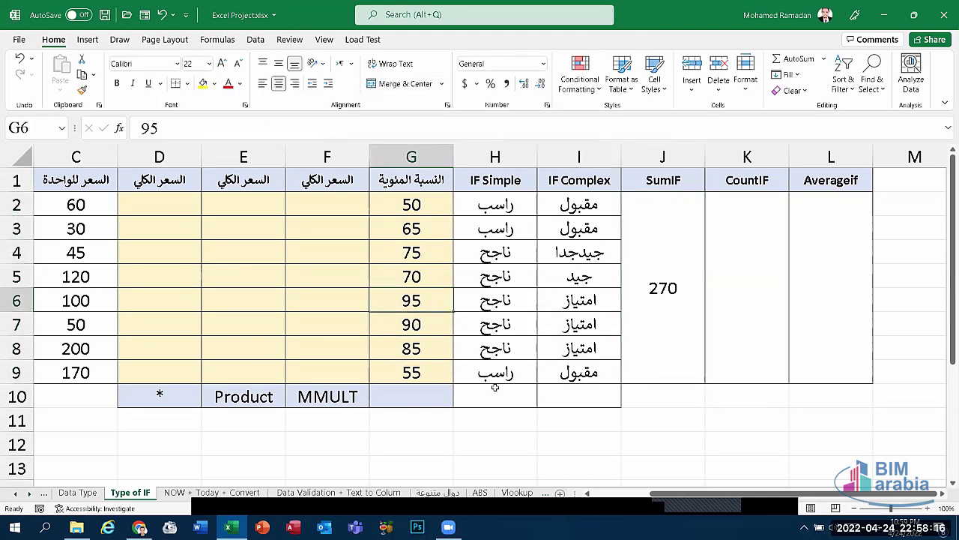
pyautogui.click(815, 257)
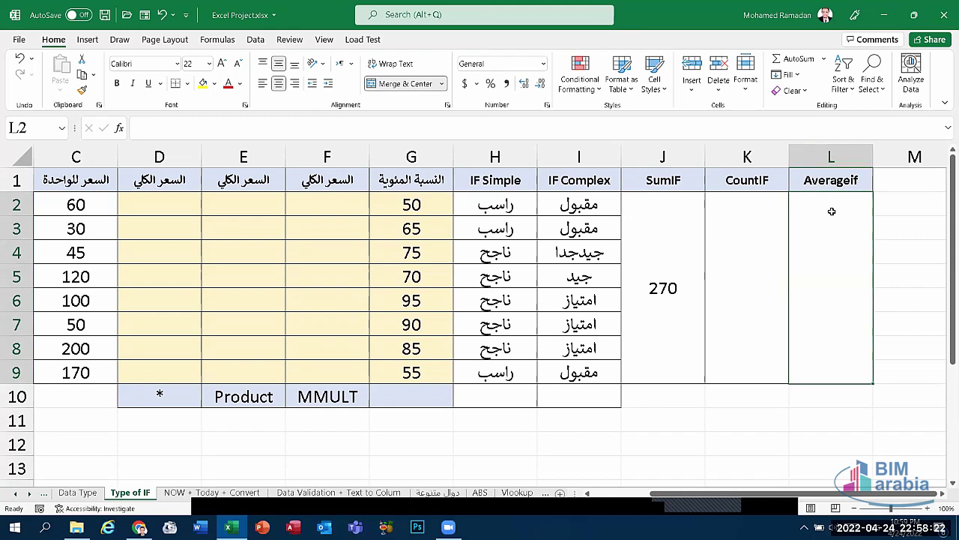
# Enter =AVERAGEIF(I2:I9,"امتياز",G2:G9) in the merged Averageif cell, fixing a mistyped function name
pyautogui.write('=')
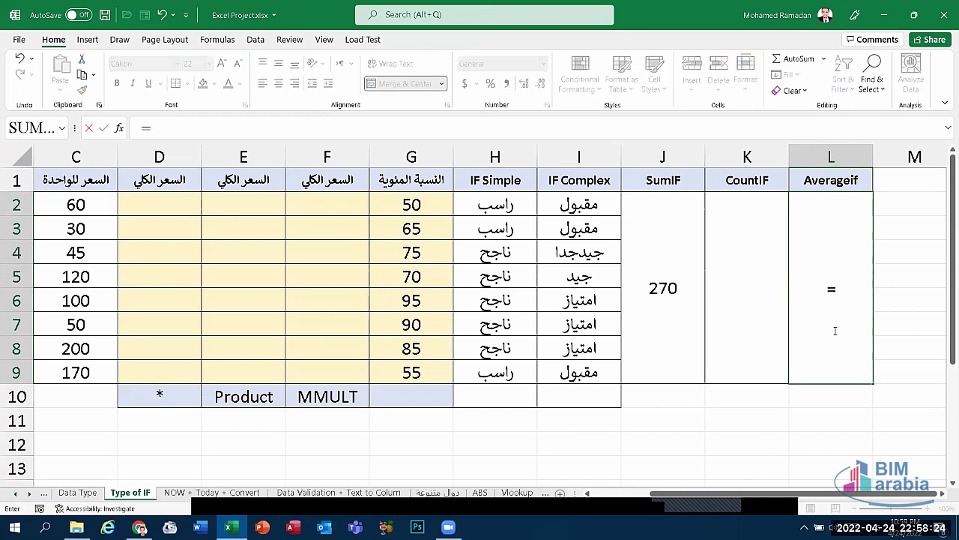
pyautogui.write('averag')
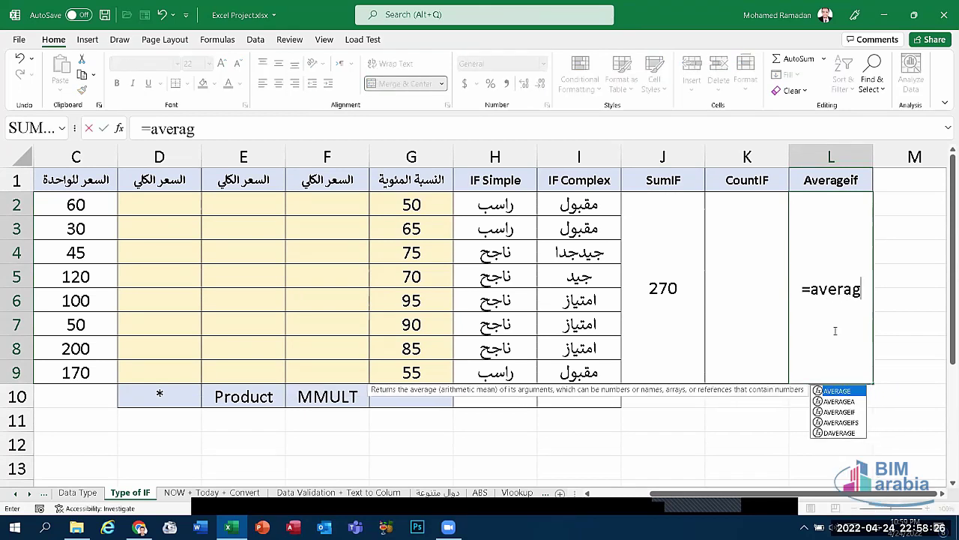
pyautogui.write('ewif')
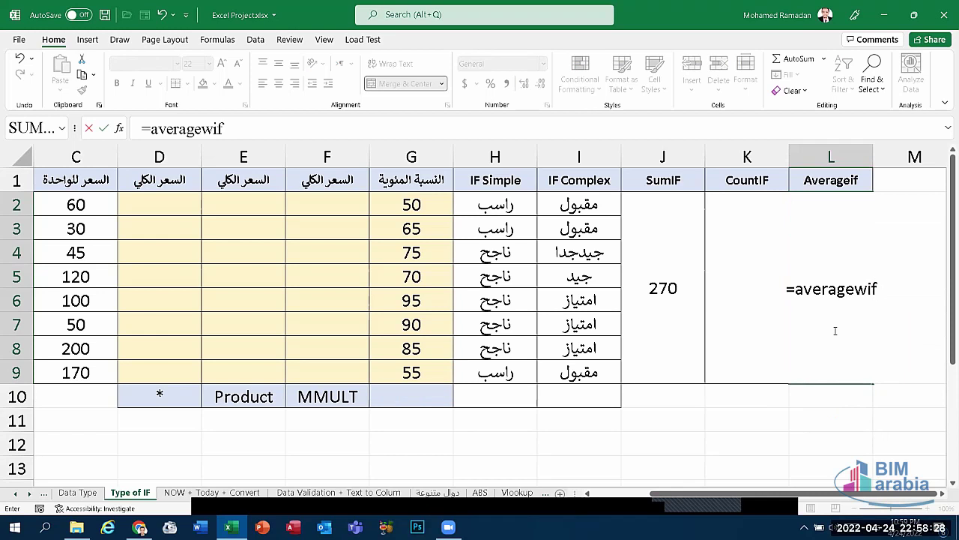
pyautogui.press('BackSpace')
pyautogui.press('BackSpace')
pyautogui.press('BackSpace')
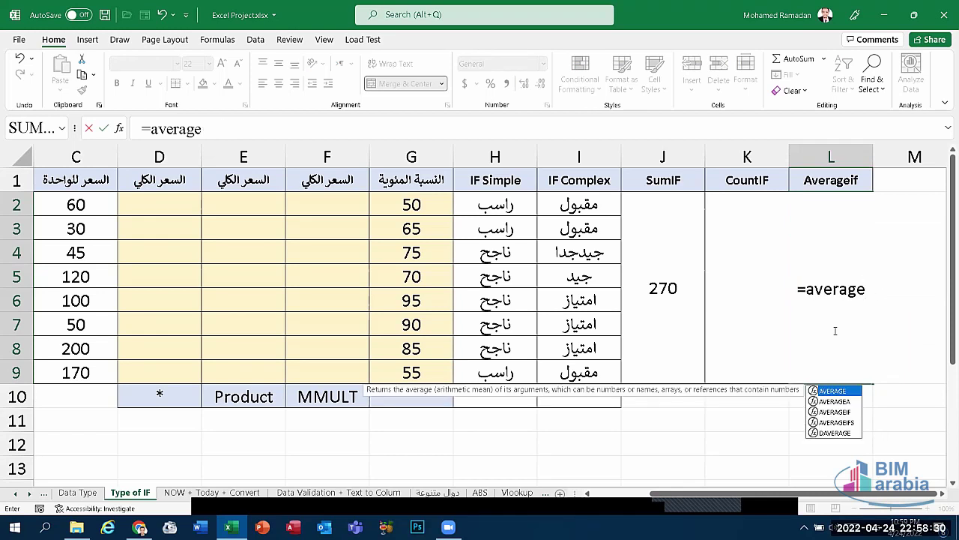
pyautogui.write('if(')
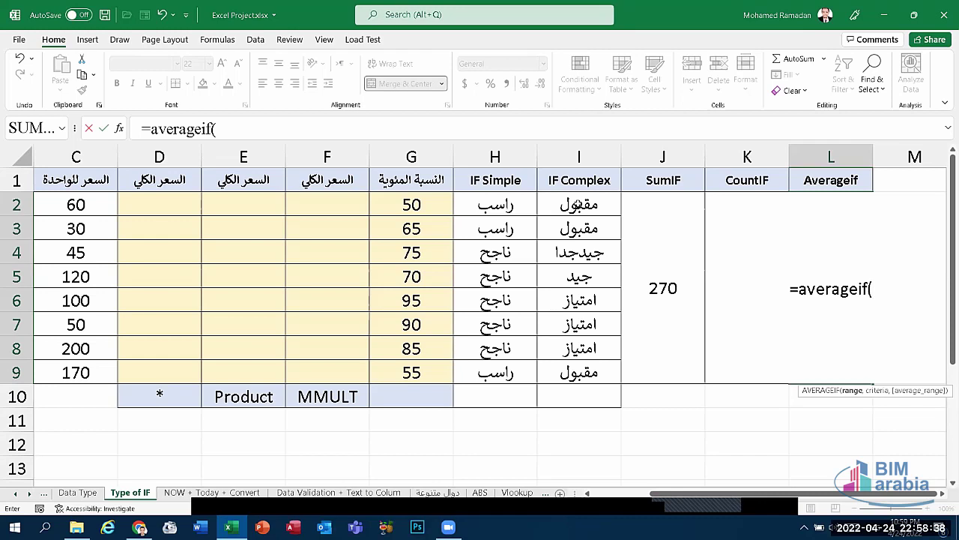
pyautogui.moveTo(578, 206); pyautogui.dragTo(579, 369)
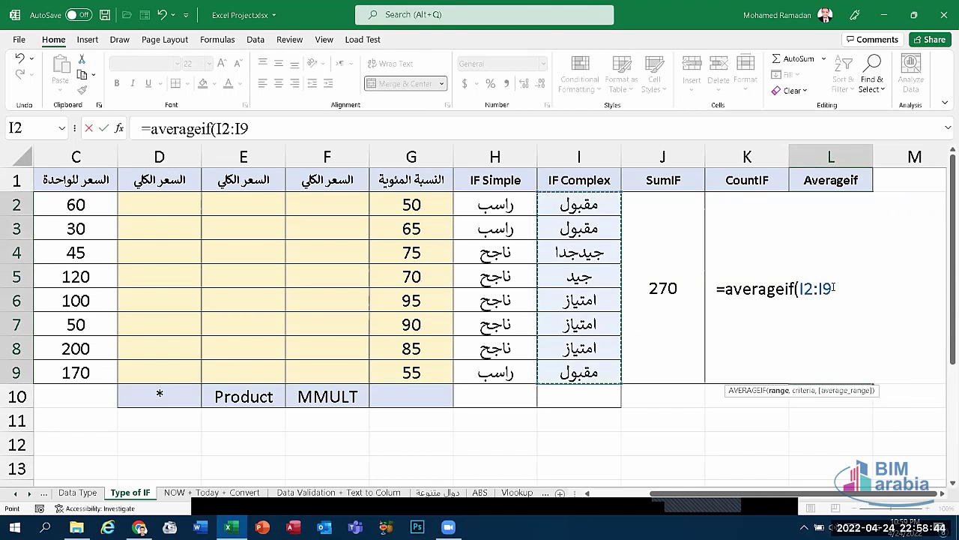
pyautogui.write(',"')
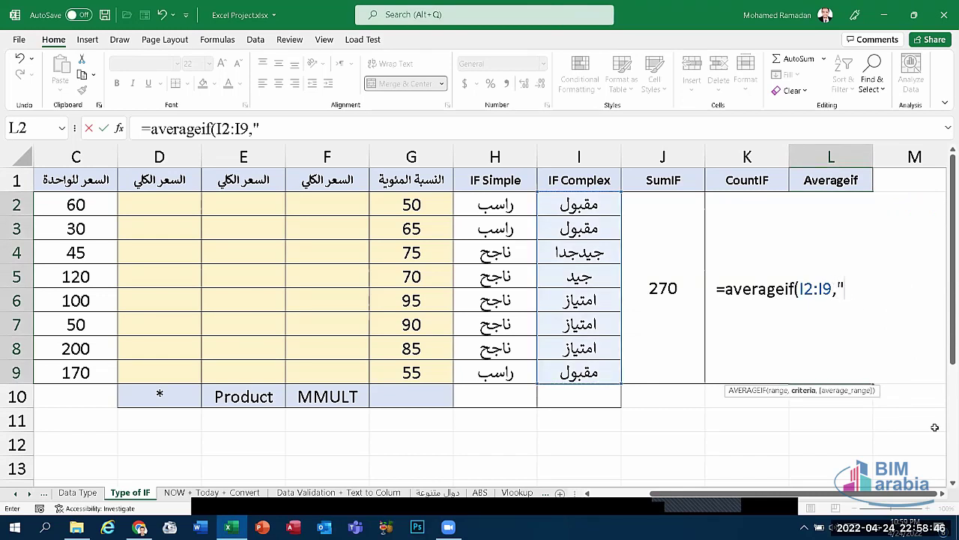
pyautogui.press('super+space')
pyautogui.write('امتيا')
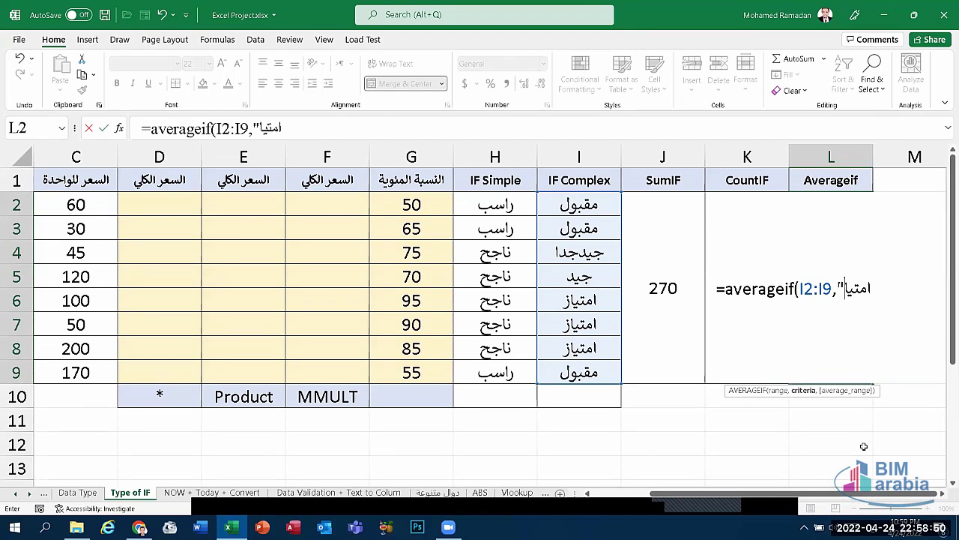
pyautogui.write('ز')
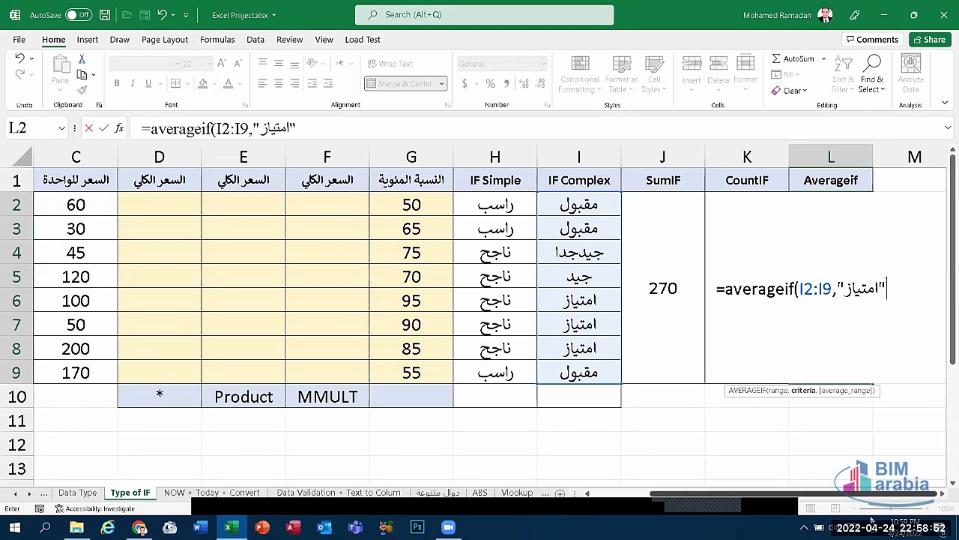
pyautogui.press('super+space')
pyautogui.write(',')
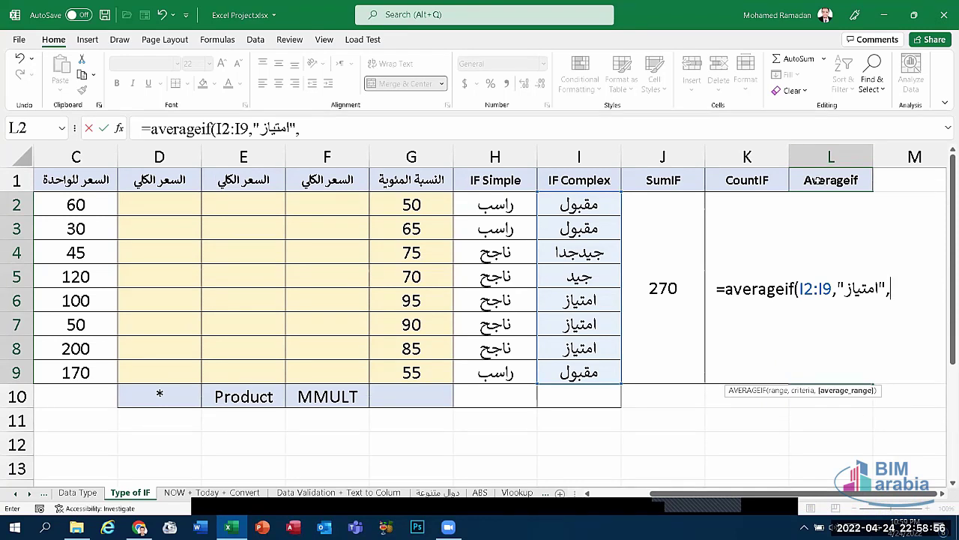
pyautogui.moveTo(445, 207); pyautogui.dragTo(438, 367)
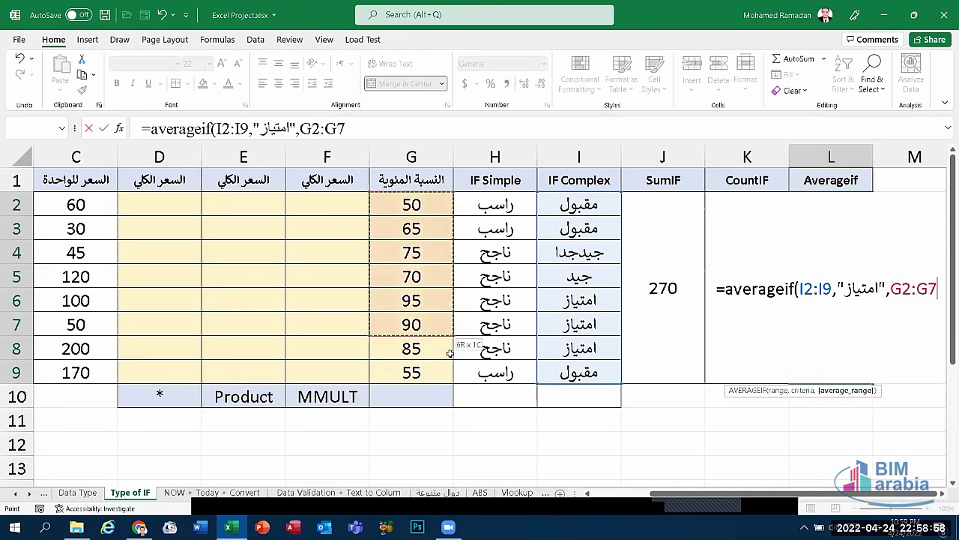
pyautogui.moveTo(947, 292)
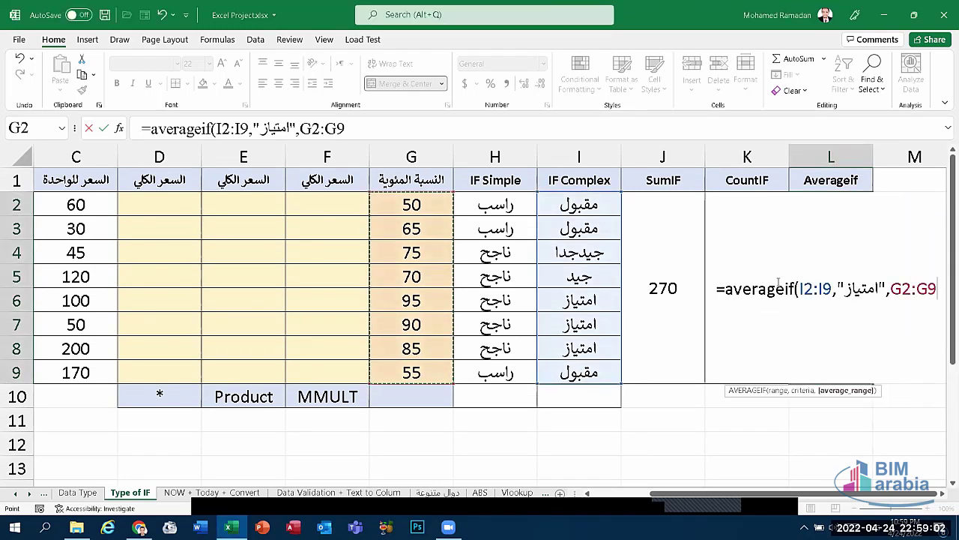
pyautogui.write(')')
pyautogui.press('Return')
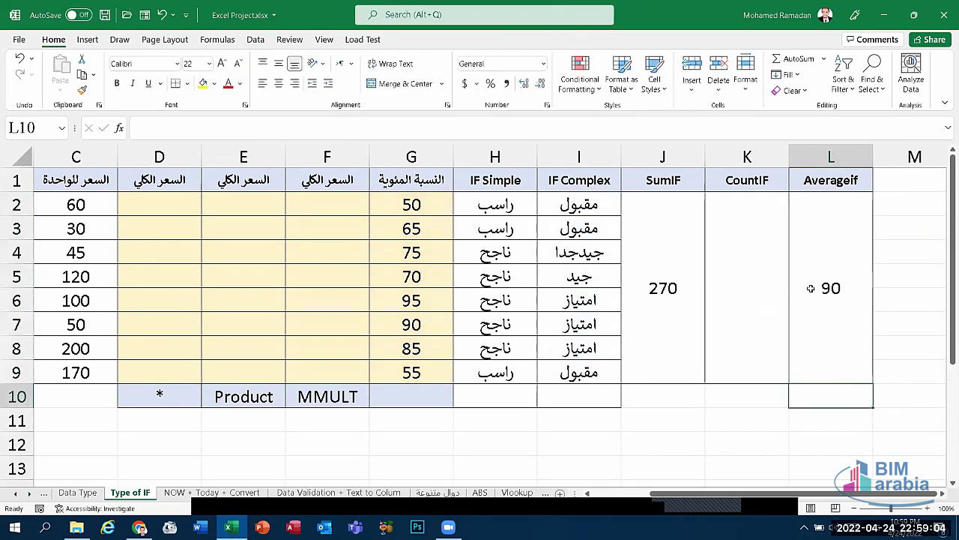
# Review the AVERAGEIF result of 90 against the scores in G6, G7 and G8
pyautogui.click(811, 287)
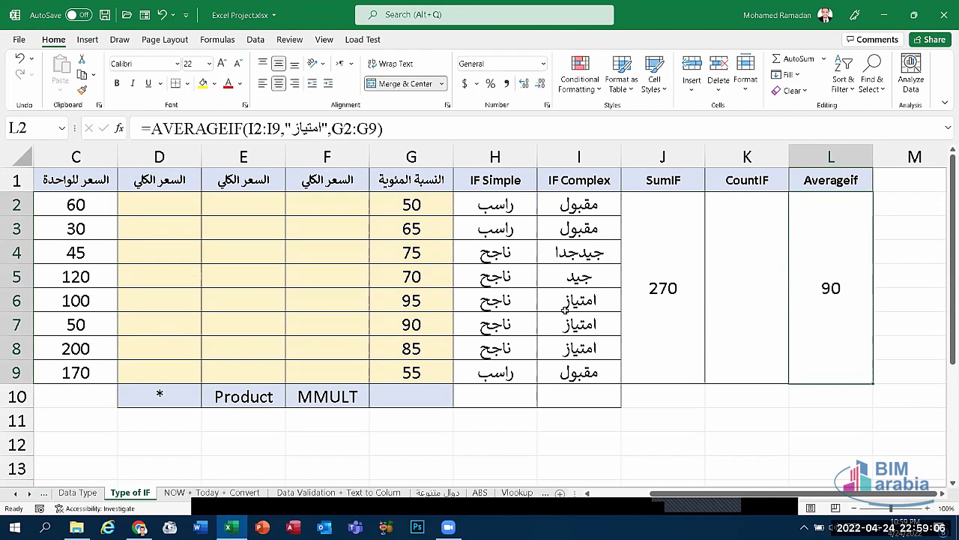
pyautogui.click(434, 300)
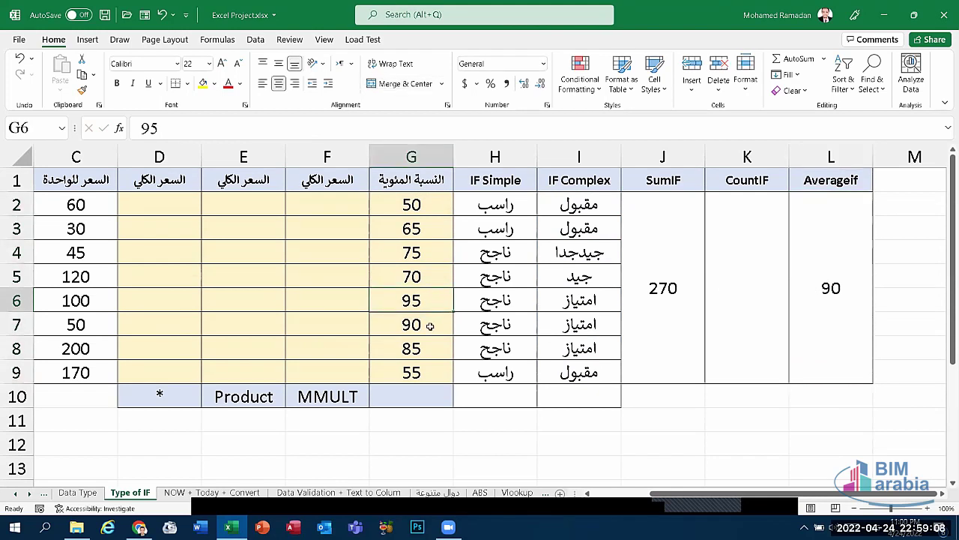
pyautogui.click(430, 325)
pyautogui.click(435, 349)
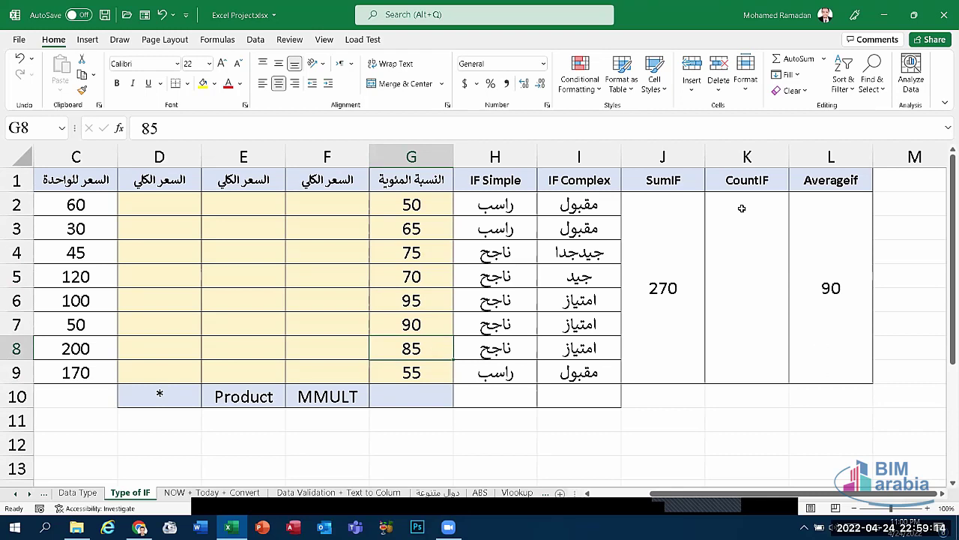
# Enter =COUNTIF(I2:I9,"امتياز") in the merged CountIF cell, returning 3
pyautogui.click(755, 288)
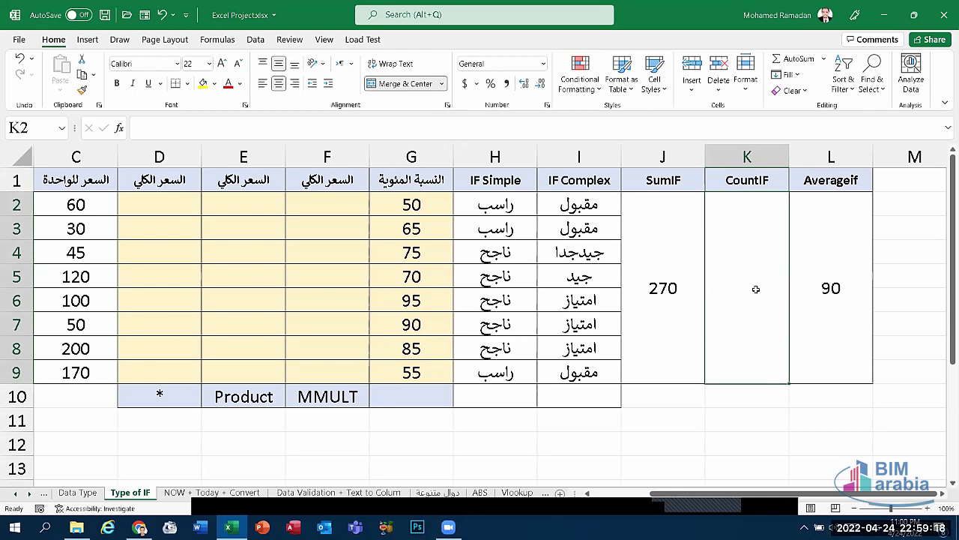
pyautogui.write('=cou')
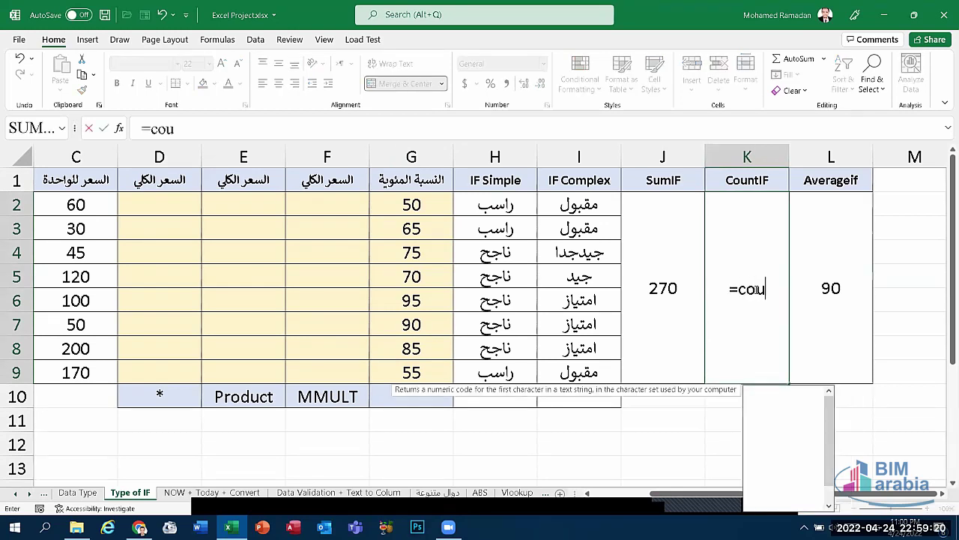
pyautogui.write('nti')
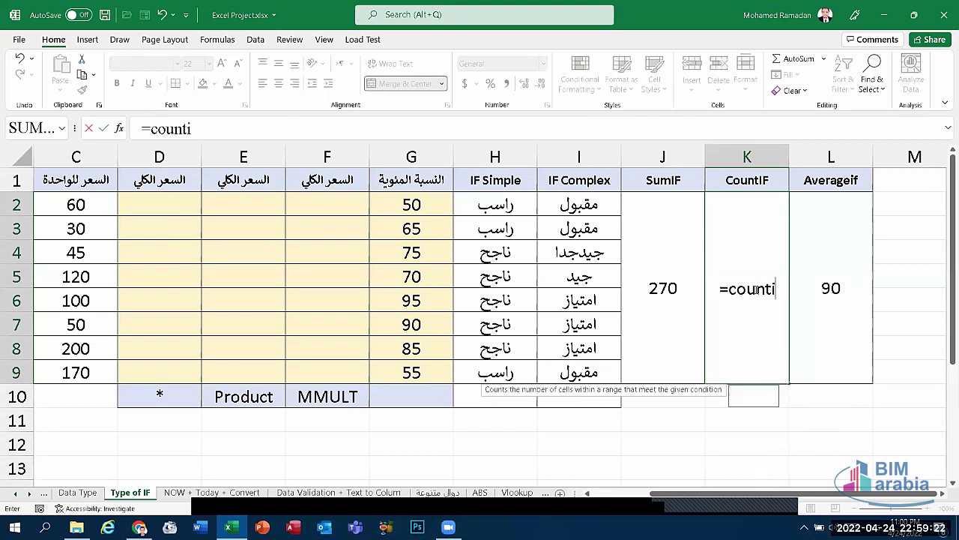
pyautogui.write('f(')
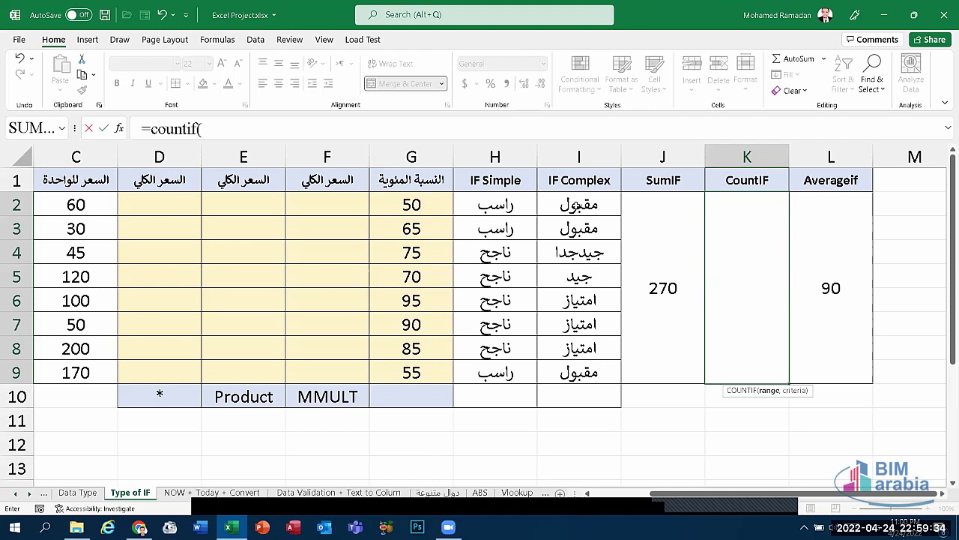
pyautogui.moveTo(573, 206); pyautogui.dragTo(571, 369)
pyautogui.write(',')
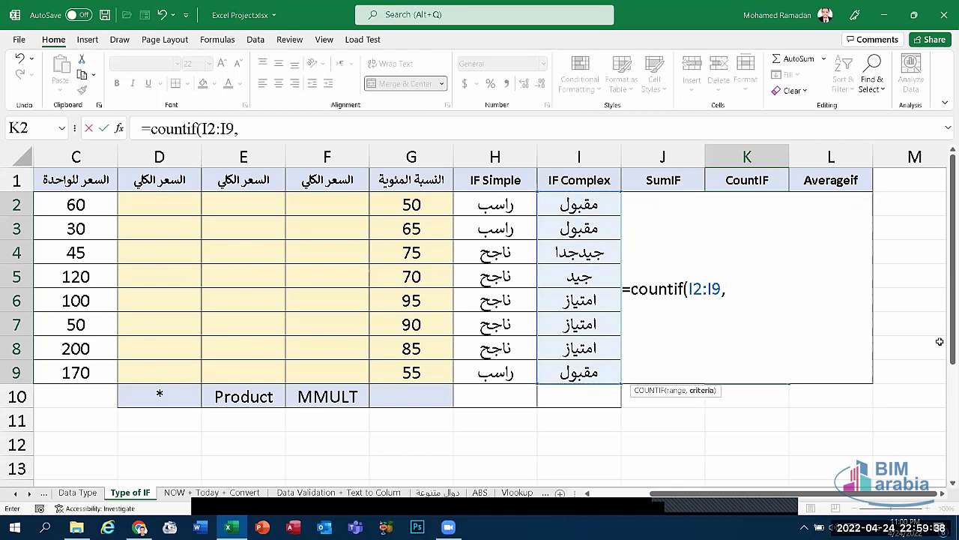
pyautogui.write('"')
pyautogui.click(880, 516)
pyautogui.click(853, 459)
pyautogui.write('امت')
pyautogui.write('ياز')
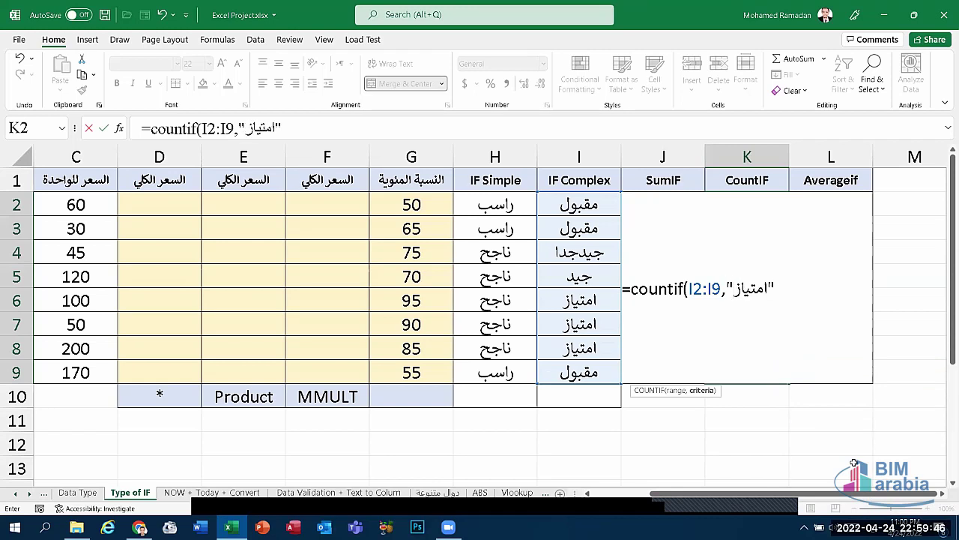
pyautogui.click(873, 527)
pyautogui.click(855, 409)
pyautogui.write(')')
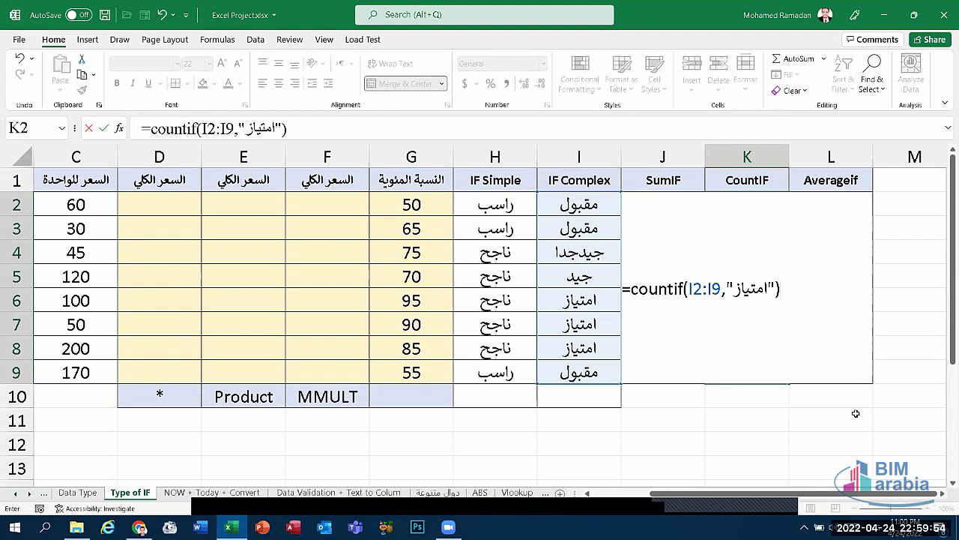
pyautogui.press('Return')
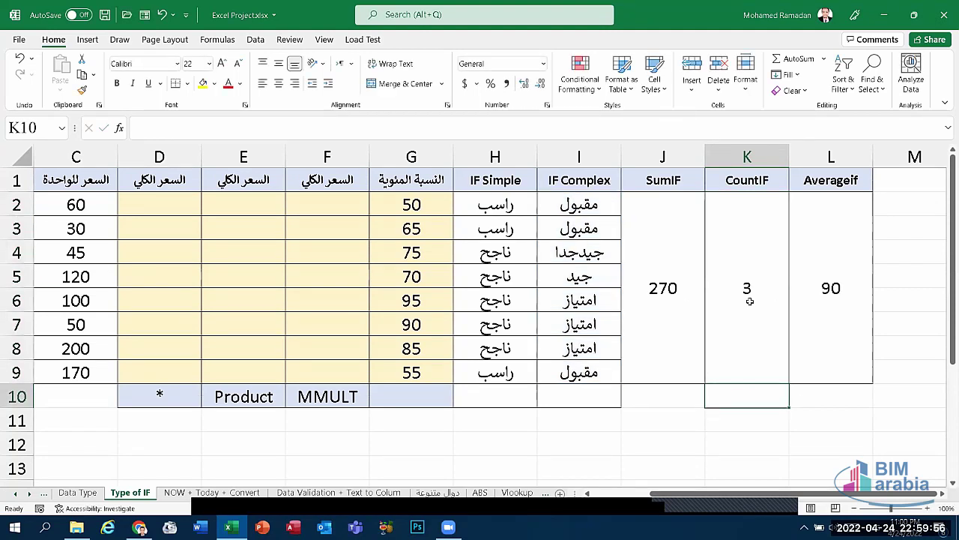
pyautogui.click(750, 300)
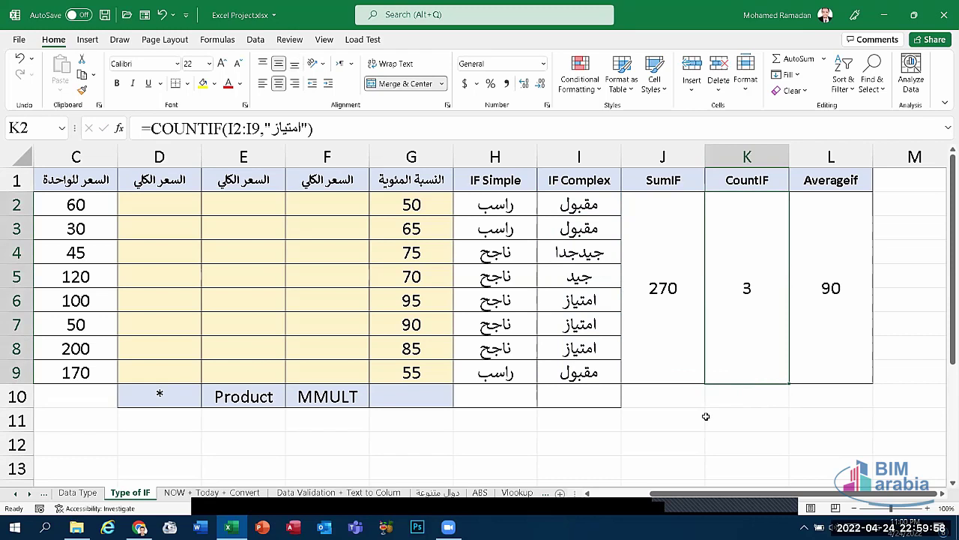
# Review the IF Simple, IF Complex, SumIF, CountIF and Averageif formulas in H2 to L2
pyautogui.click(497, 201)
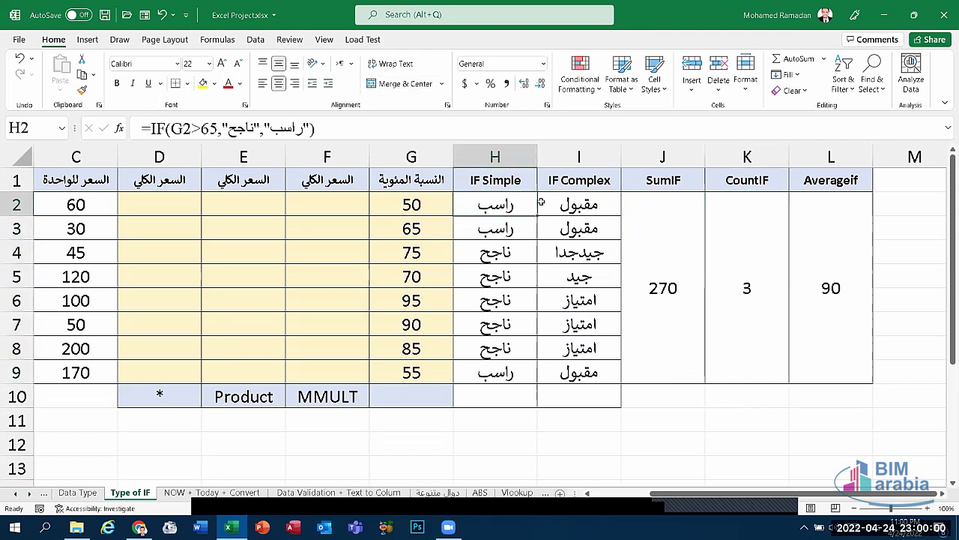
pyautogui.click(565, 205)
pyautogui.click(663, 220)
pyautogui.click(755, 234)
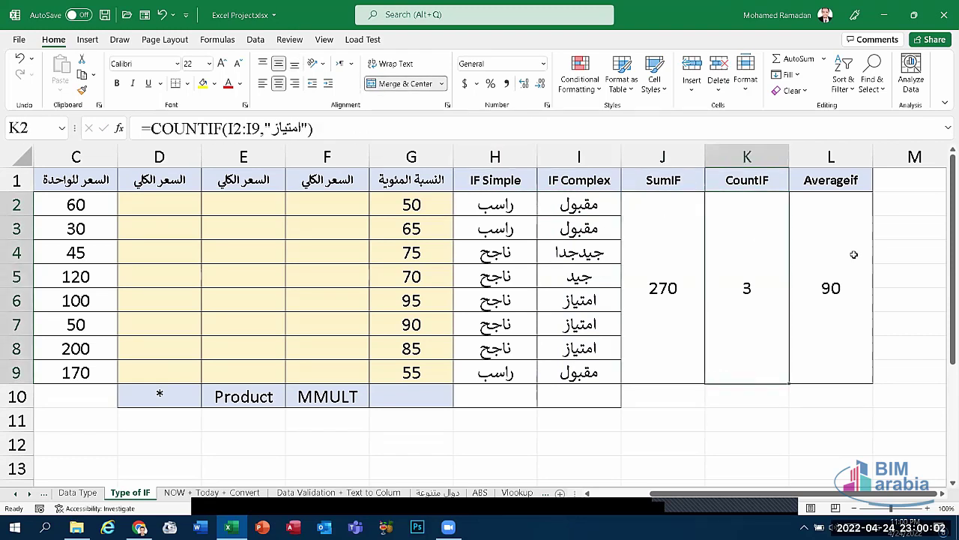
pyautogui.click(853, 255)
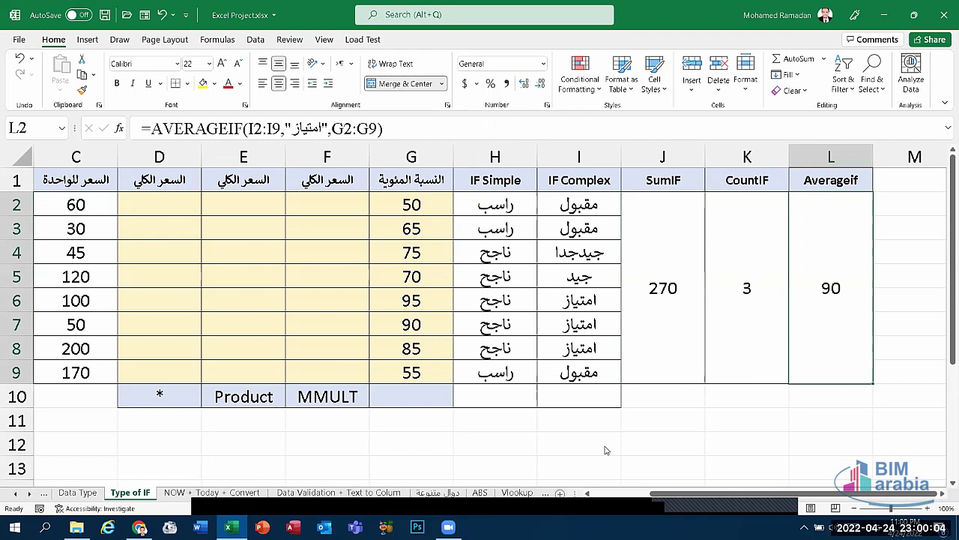
# Select the results across columns H to L and delete them
pyautogui.moveTo(799, 337)
pyautogui.mouseDown()
pyautogui.moveTo(525, 331)
pyautogui.moveTo(733, 322)
pyautogui.moveTo(497, 328)
pyautogui.mouseUp()
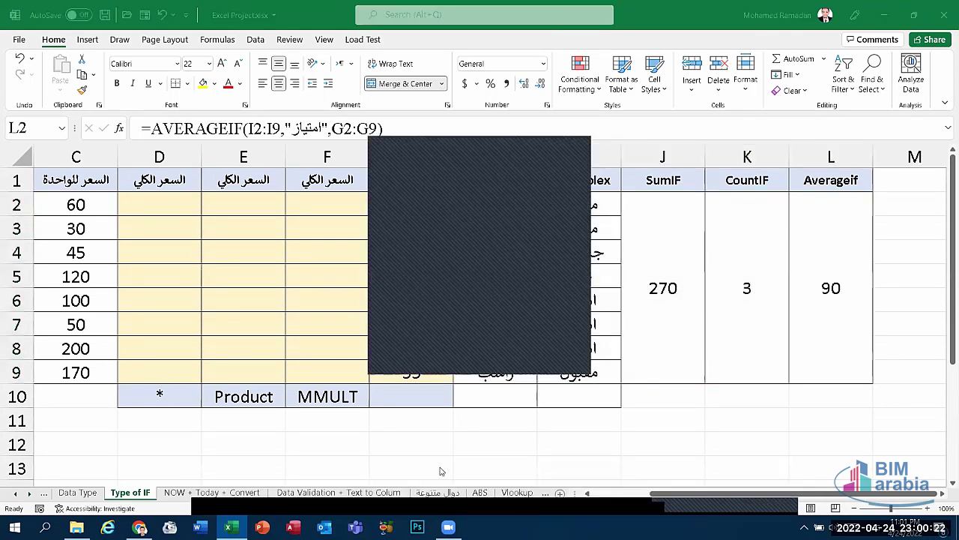
pyautogui.click(817, 303)
pyautogui.moveTo(758, 334); pyautogui.dragTo(527, 335)
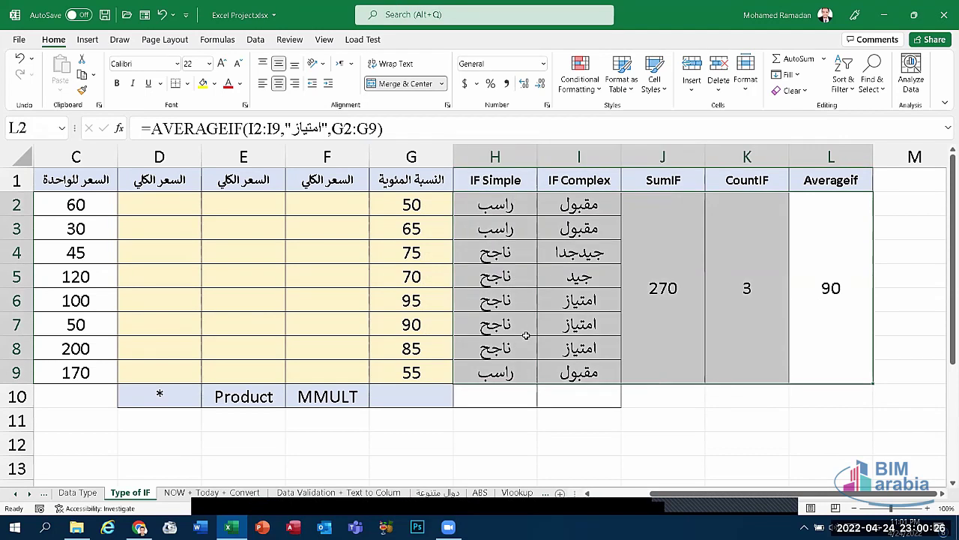
pyautogui.press('Delete')
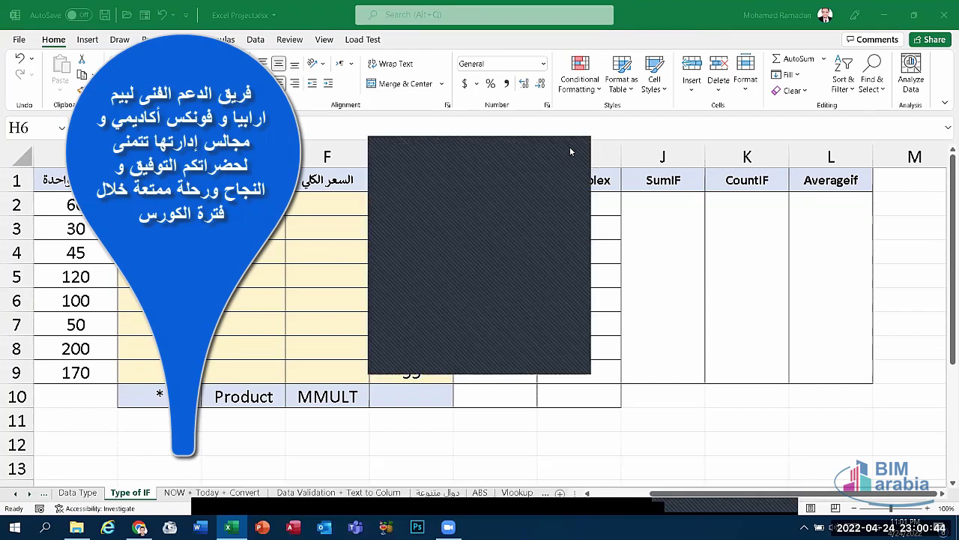
pyautogui.moveTo(830, 204); pyautogui.dragTo(831, 372)
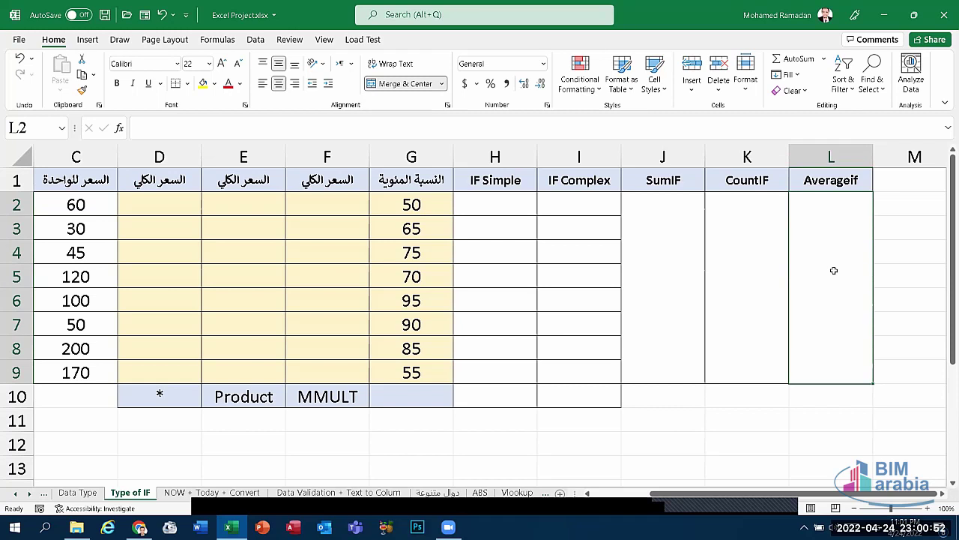
# Abandon the partly typed =averageif( entry and undo twice to restore the cleared results
pyautogui.doubleClick(833, 269)
pyautogui.write('=a')
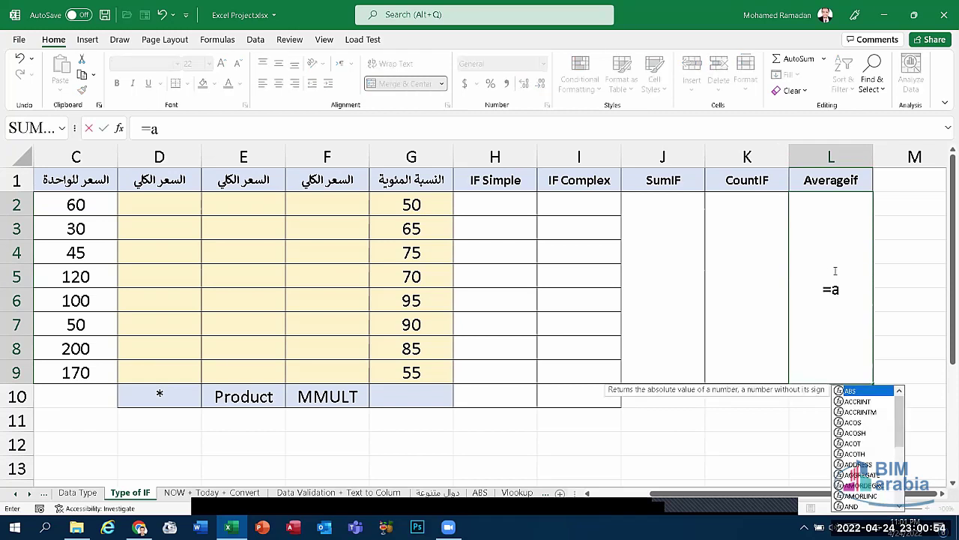
pyautogui.write('verage')
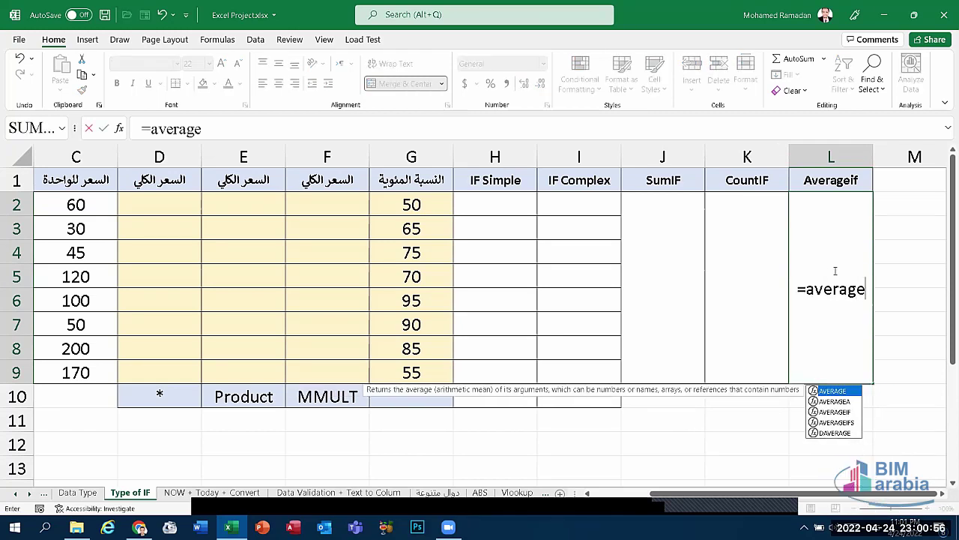
pyautogui.write('if(')
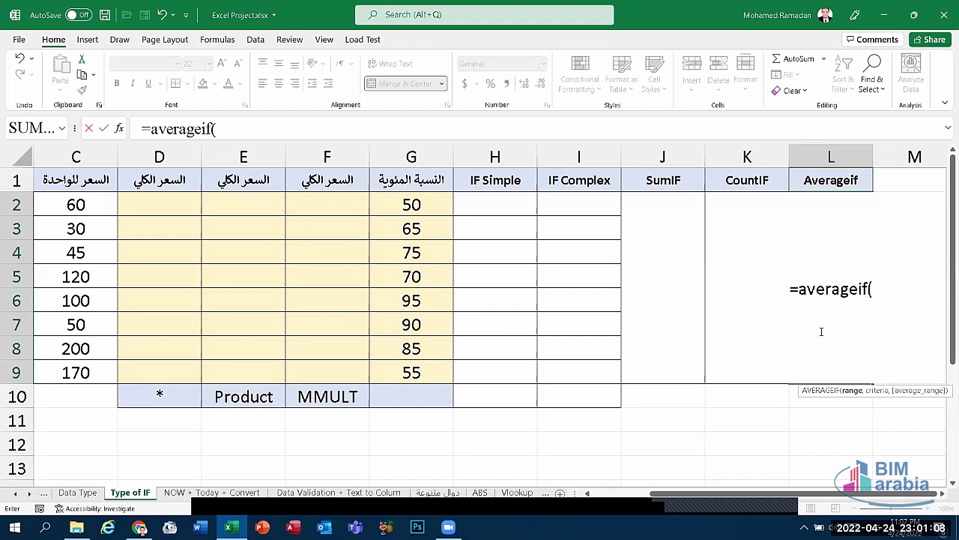
pyautogui.press('BackSpace')
pyautogui.press('BackSpace')
pyautogui.press('BackSpace')
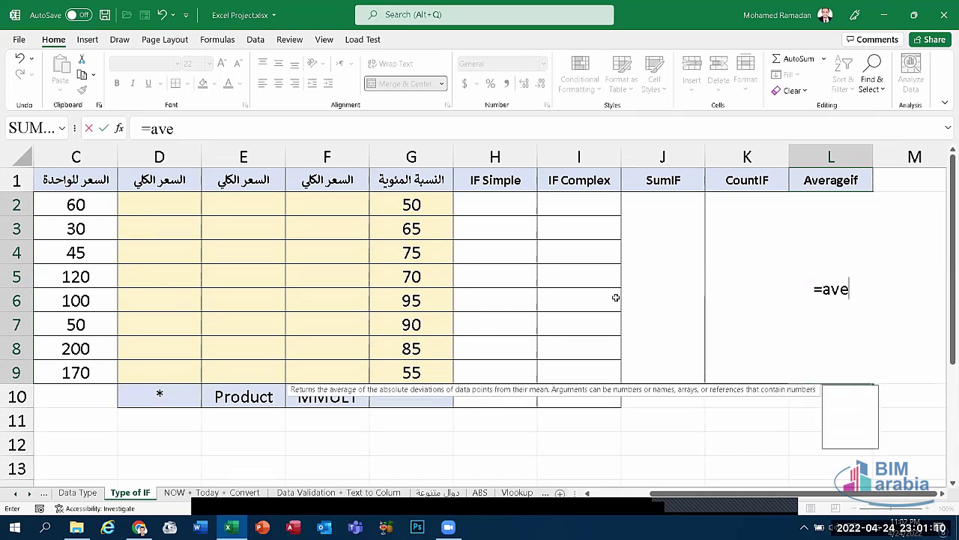
pyautogui.press('Escape')
pyautogui.click(561, 299)
pyautogui.click(163, 15)
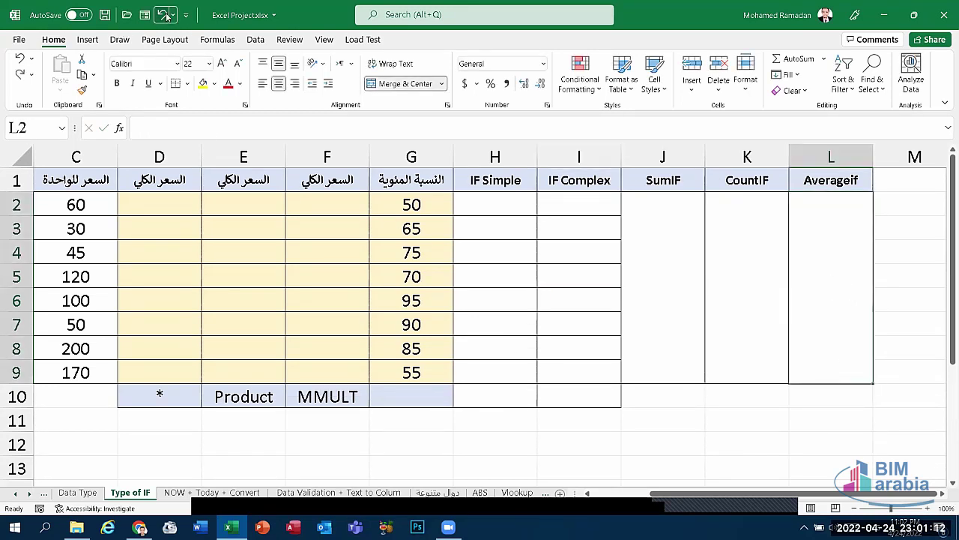
pyautogui.click(163, 15)
# Clear the old Averageif arguments in L2 and select I2:I9 as the criteria range
pyautogui.click(619, 278)
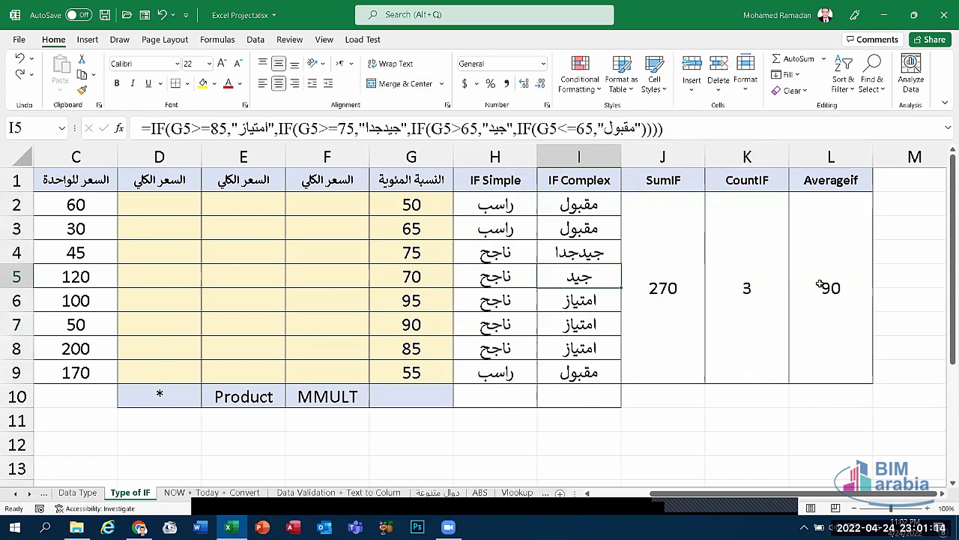
pyautogui.click(819, 285)
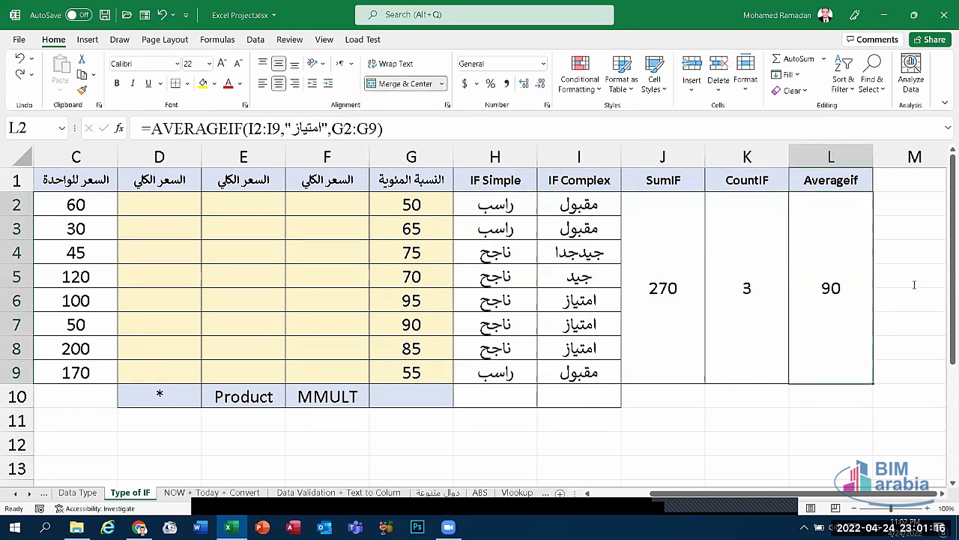
pyautogui.doubleClick(762, 295)
pyautogui.moveTo(742, 318); pyautogui.dragTo(834, 294)
pyautogui.press('Delete')
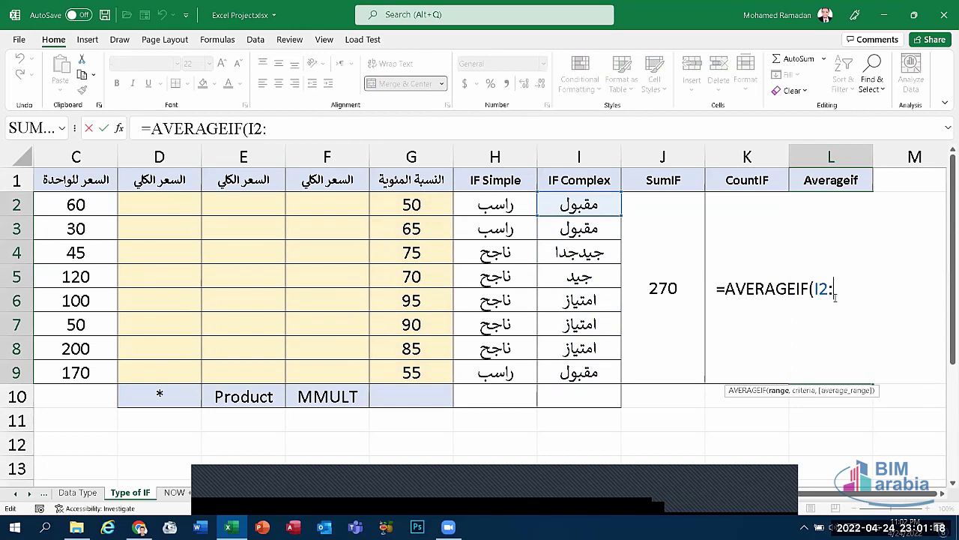
pyautogui.press('BackSpace')
pyautogui.press('BackSpace')
pyautogui.press('BackSpace')
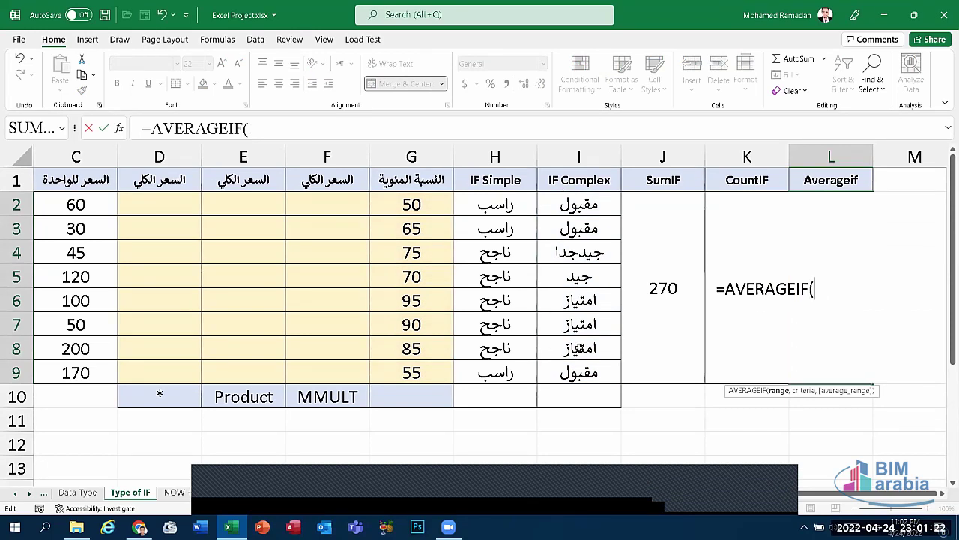
pyautogui.click(461, 496)
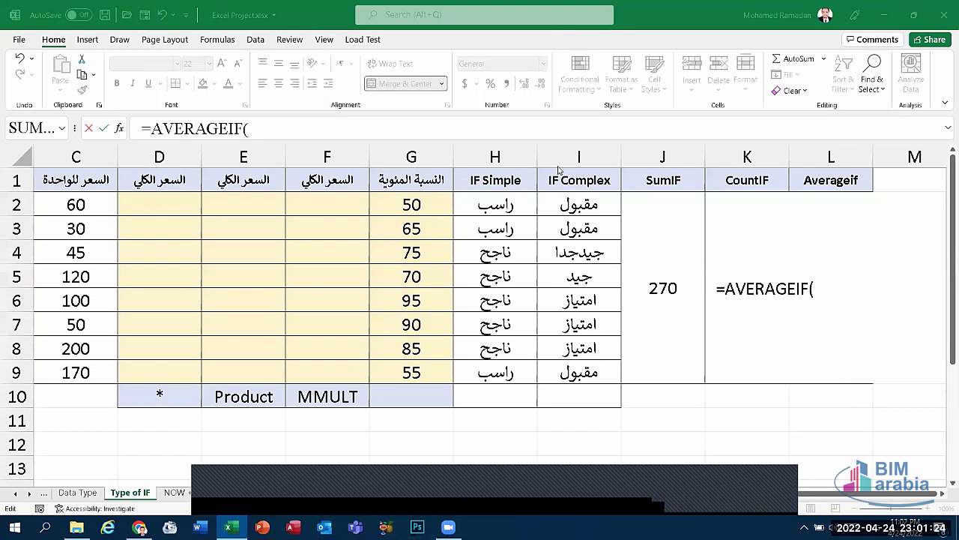
pyautogui.click(842, 289)
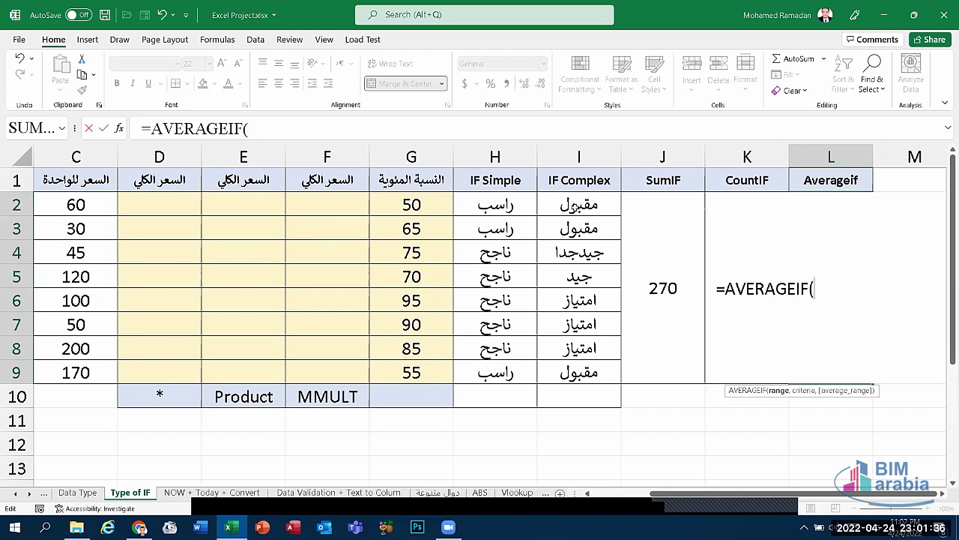
pyautogui.moveTo(577, 210); pyautogui.dragTo(580, 373)
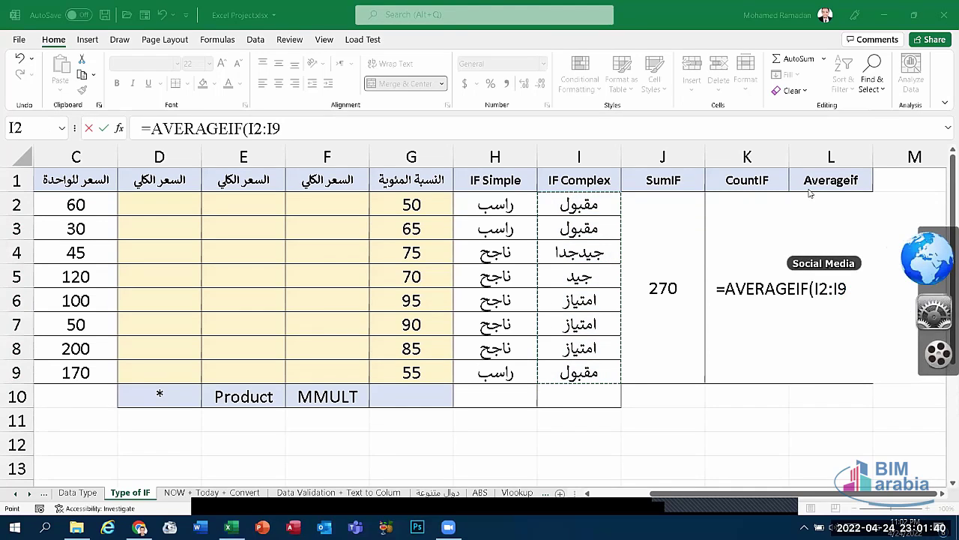
pyautogui.click(843, 288)
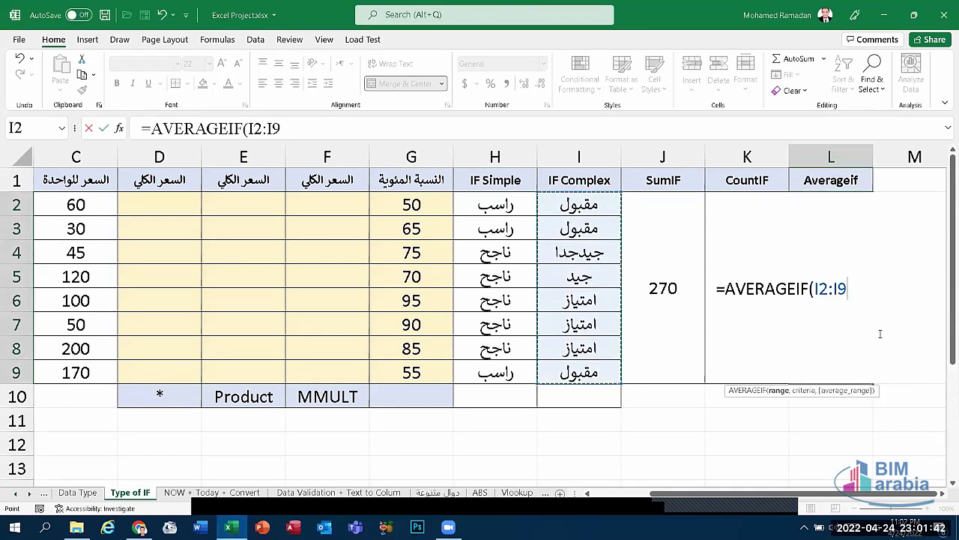
# Add the criterion "امتياز" and average range G2:G9, then enter the formula to get 90
pyautogui.write(',')
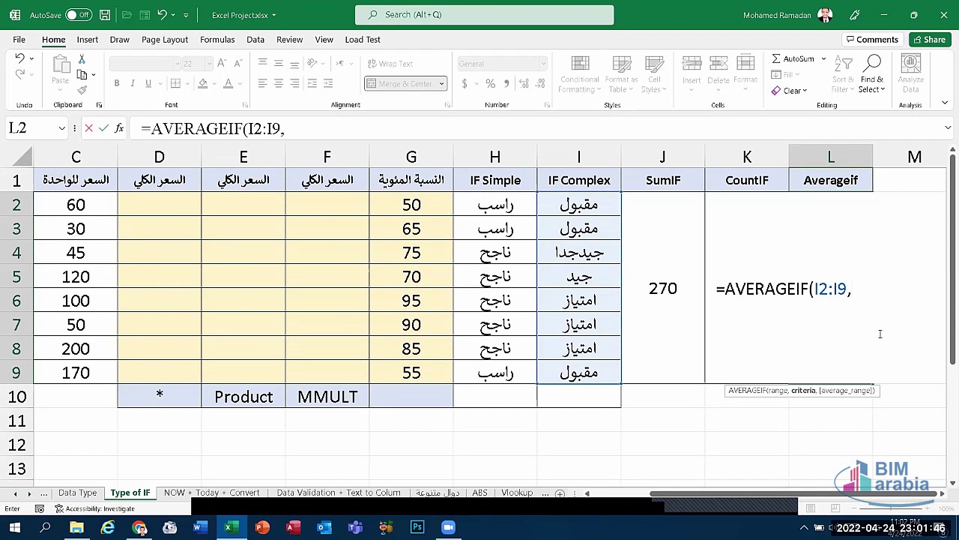
pyautogui.write('"')
pyautogui.press('super+space')
pyautogui.write('ام')
pyautogui.write('تياز')
pyautogui.write('"')
pyautogui.press('super+space')
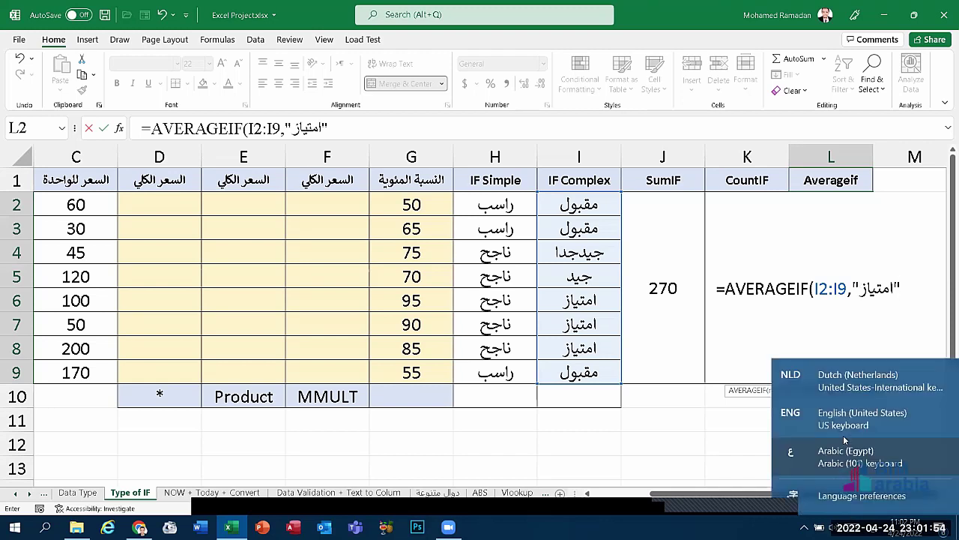
pyautogui.click(840, 423)
pyautogui.write(',')
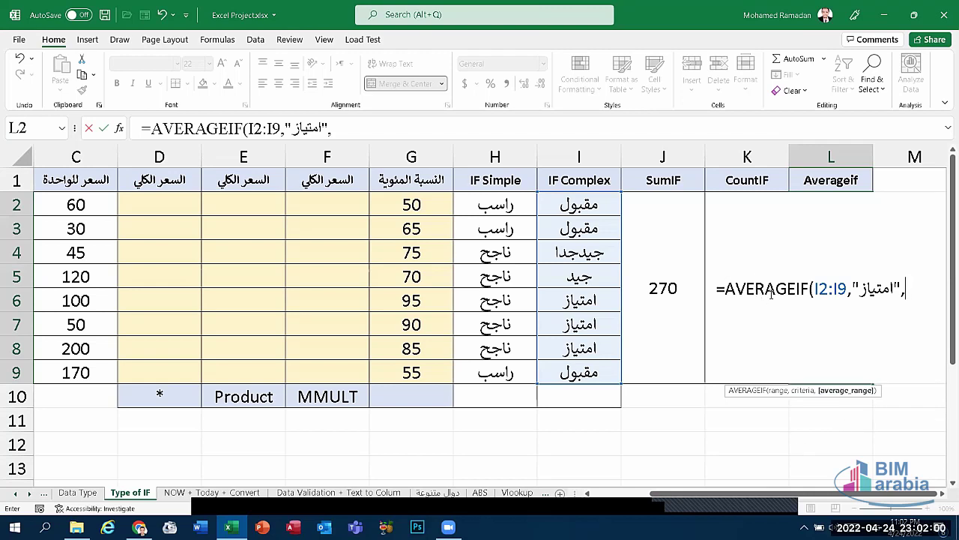
pyautogui.moveTo(411, 207); pyautogui.dragTo(429, 371)
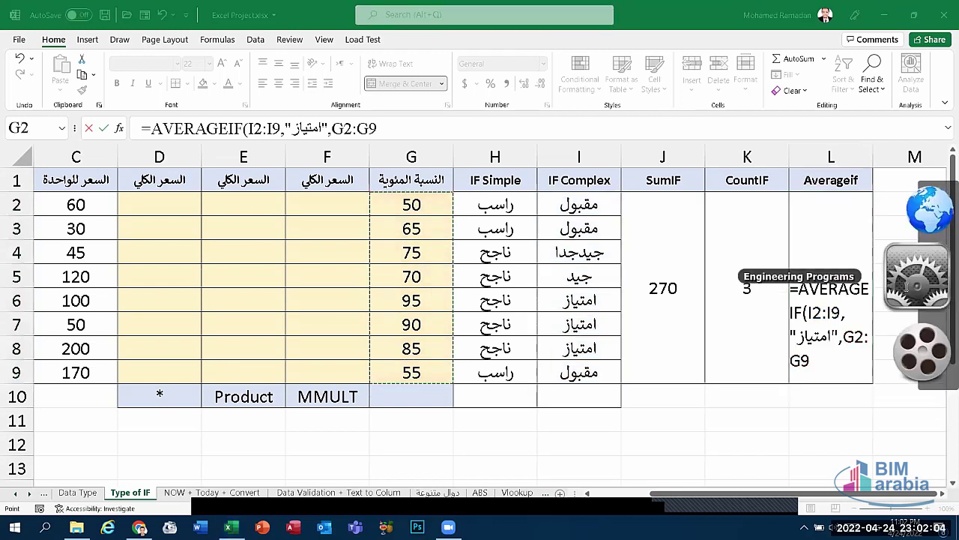
pyautogui.write(')')
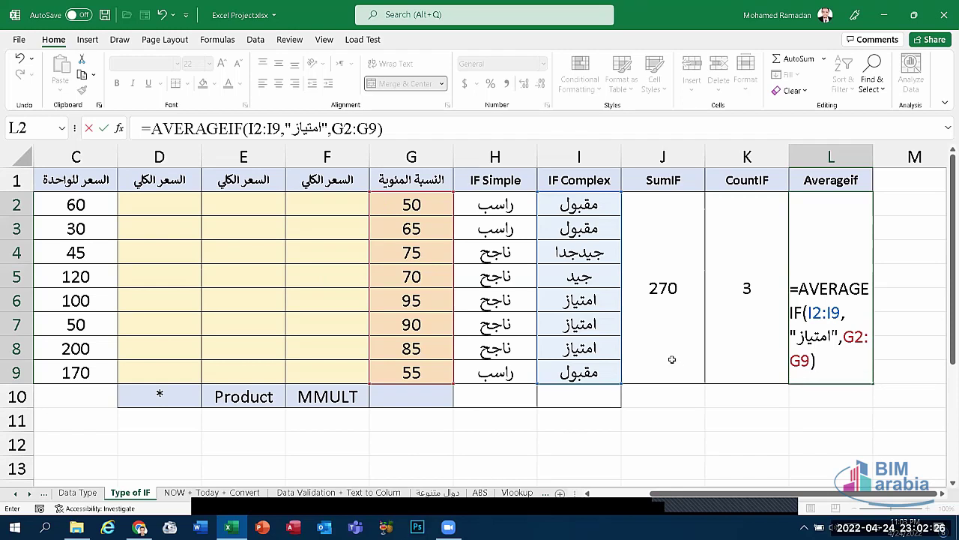
pyautogui.press('Return')
pyautogui.click(804, 278)
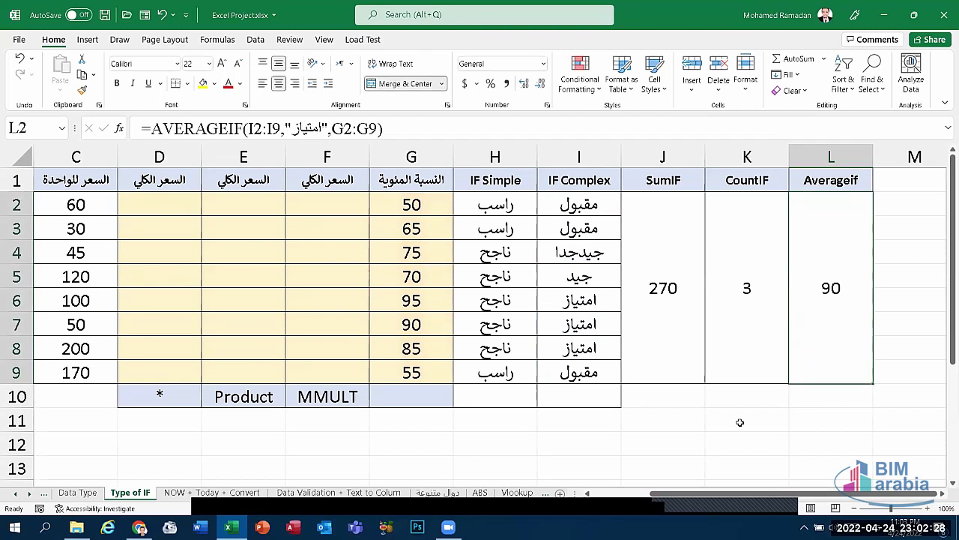
pyautogui.click(743, 288)
pyautogui.doubleClick(713, 283)
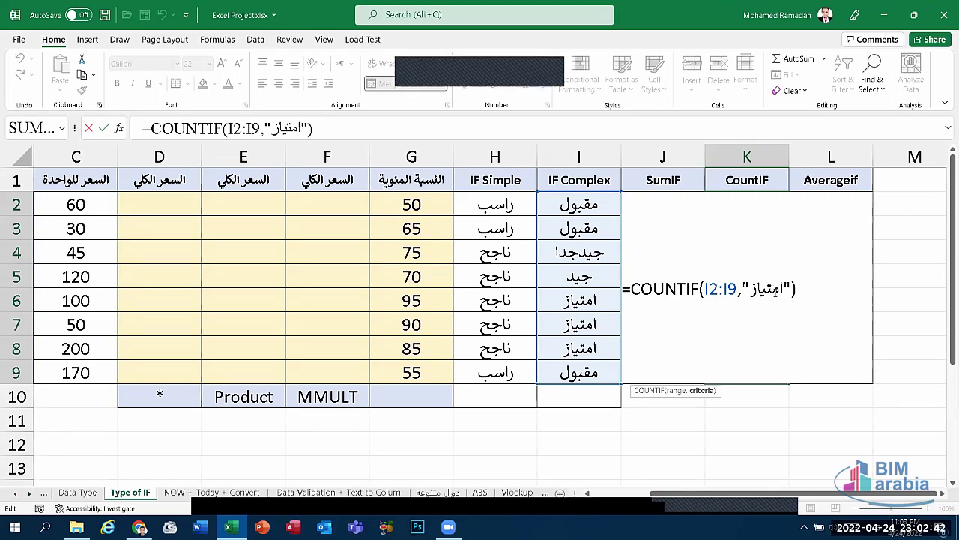
pyautogui.press('Return')
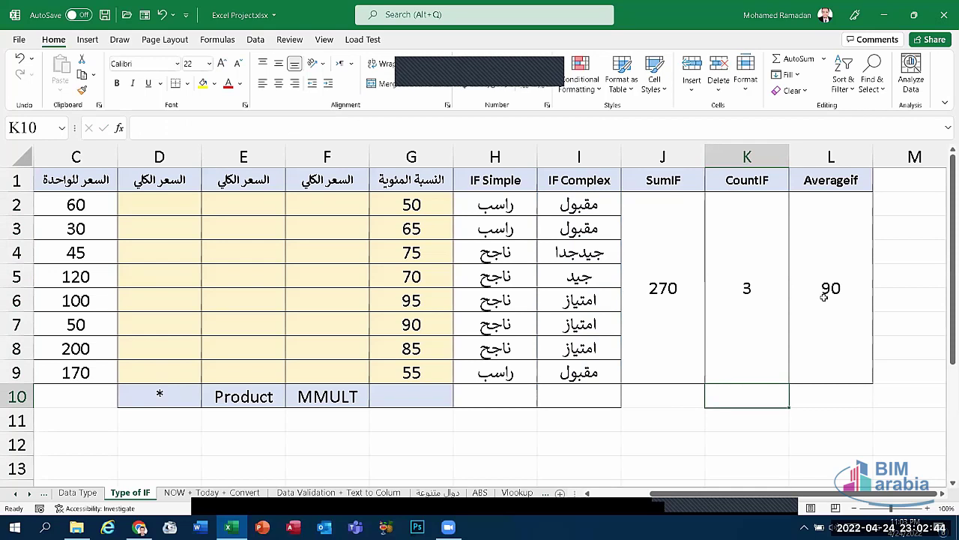
# Clear the IF, SumIF, CountIF and Averageif results in H2:L9
pyautogui.moveTo(824, 296); pyautogui.dragTo(510, 324)
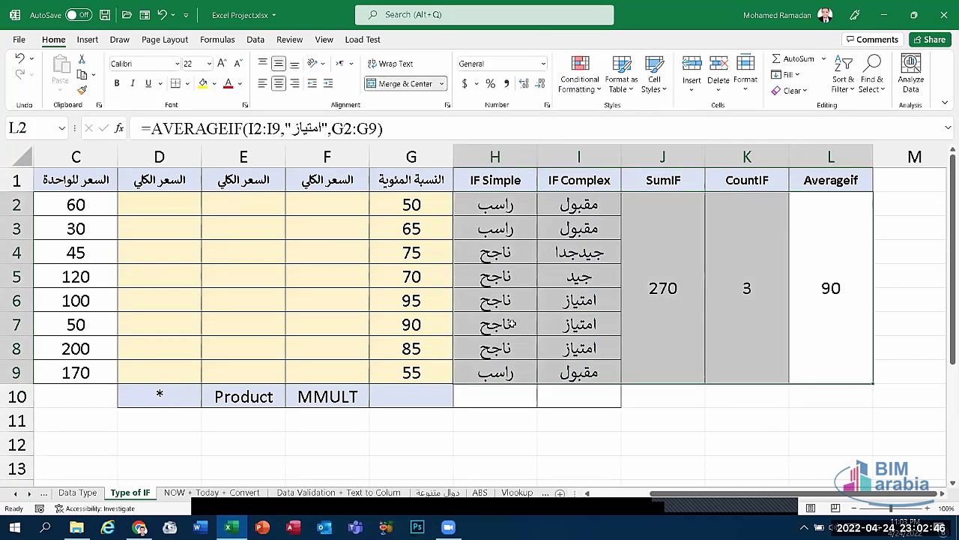
pyautogui.press('Delete')
pyautogui.click(522, 307)
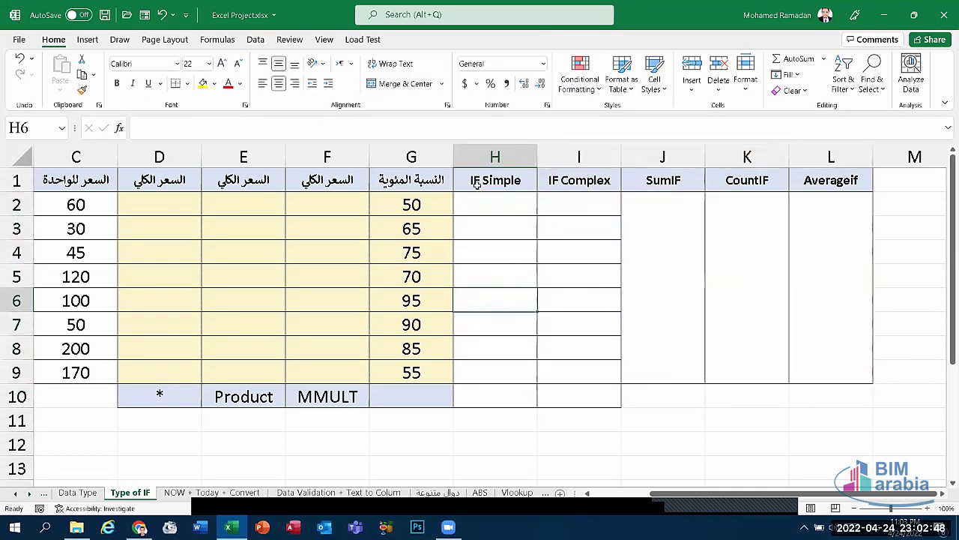
# Save the workbook and check the emptied SumIF and CountIF cells
pyautogui.click(106, 18)
pyautogui.click(561, 268)
pyautogui.click(694, 275)
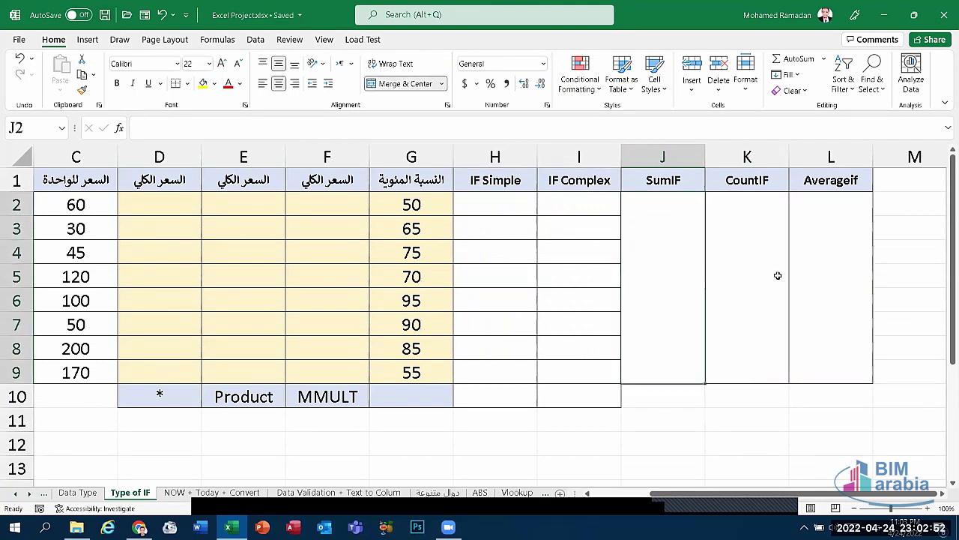
pyautogui.click(778, 275)
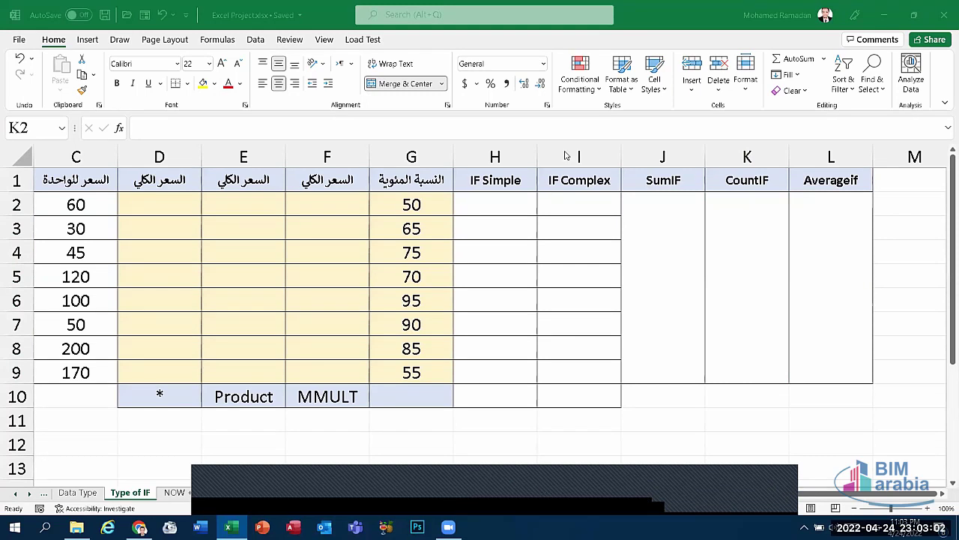
# On the Vlookup sheet, set B17 to El Engineer For Construction, then to Al Kady For Import & Export
pyautogui.click(464, 493)
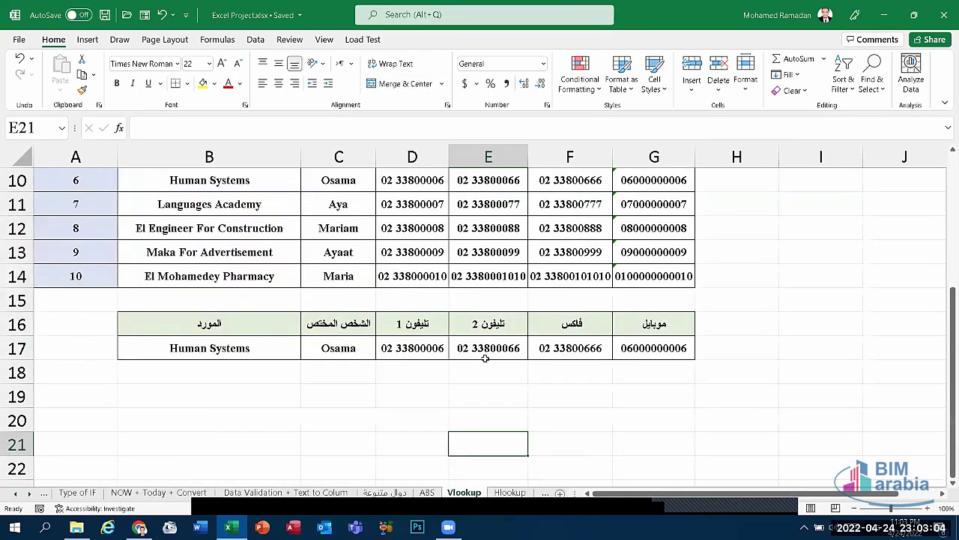
pyautogui.click(221, 375)
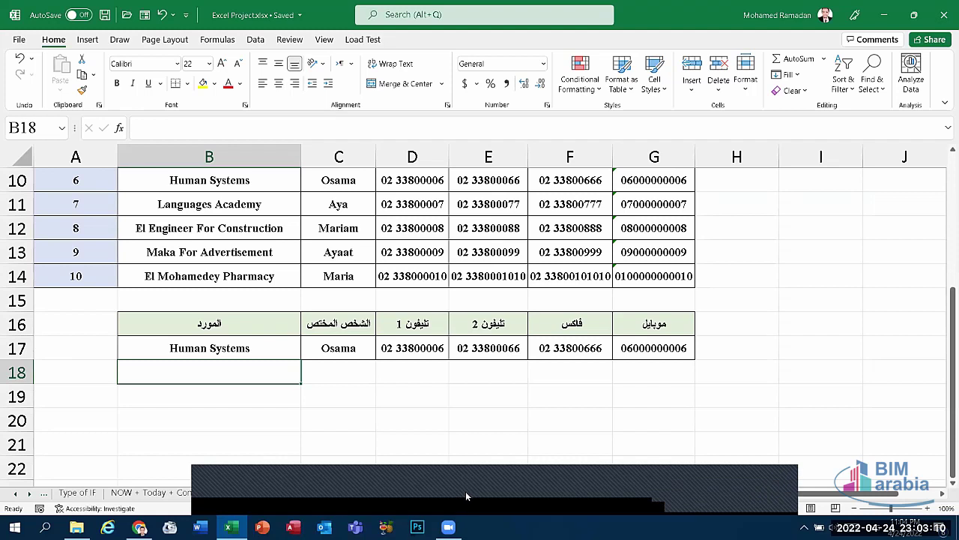
pyautogui.click(466, 491)
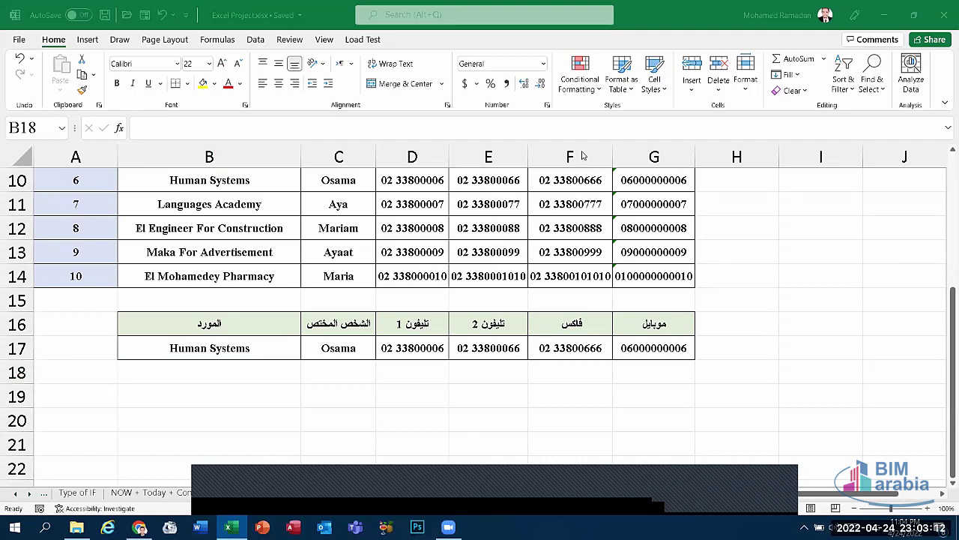
pyautogui.click(233, 371)
pyautogui.click(257, 354)
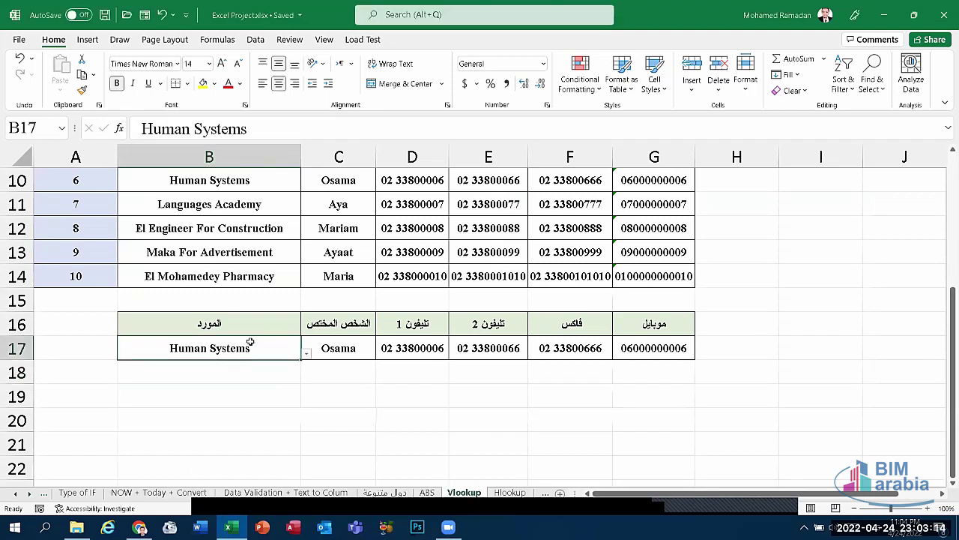
pyautogui.click(306, 355)
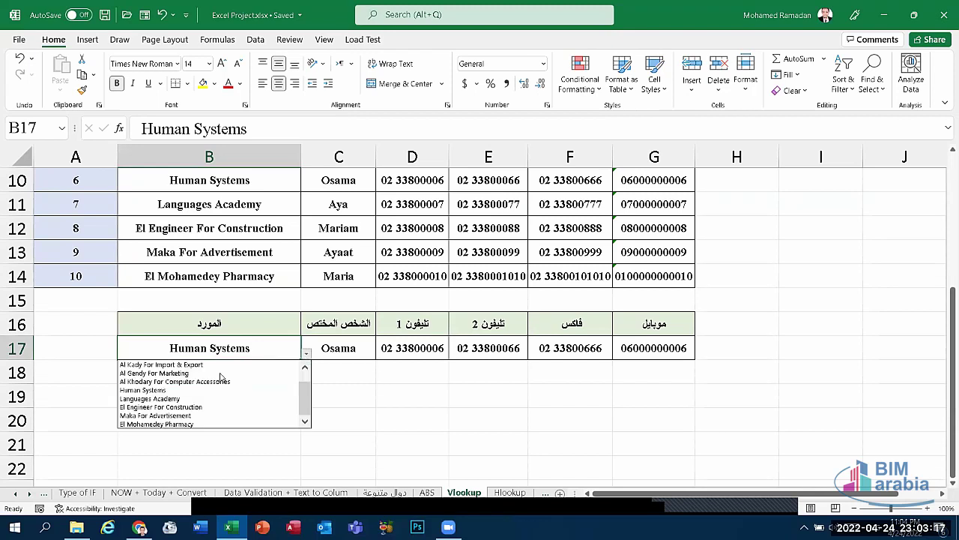
pyautogui.click(202, 408)
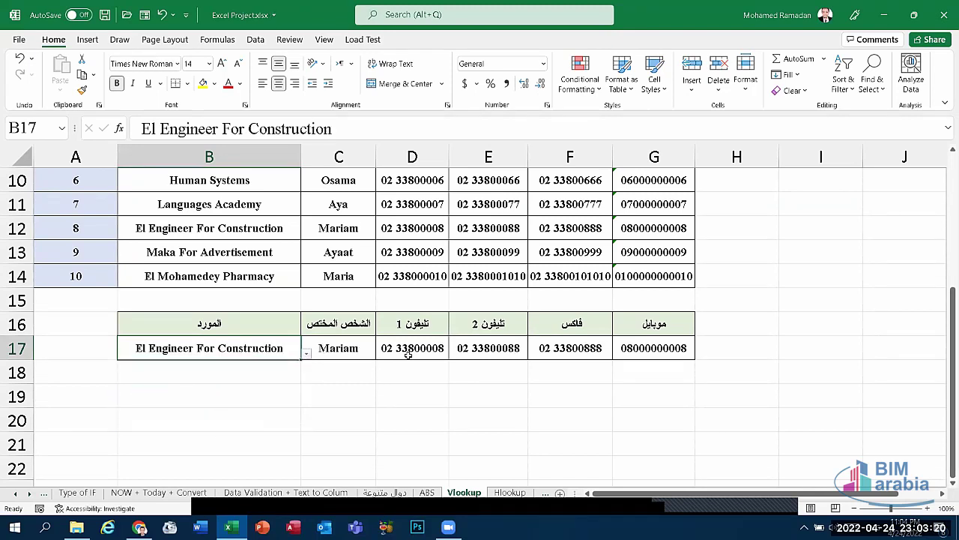
pyautogui.click(306, 353)
pyautogui.click(203, 364)
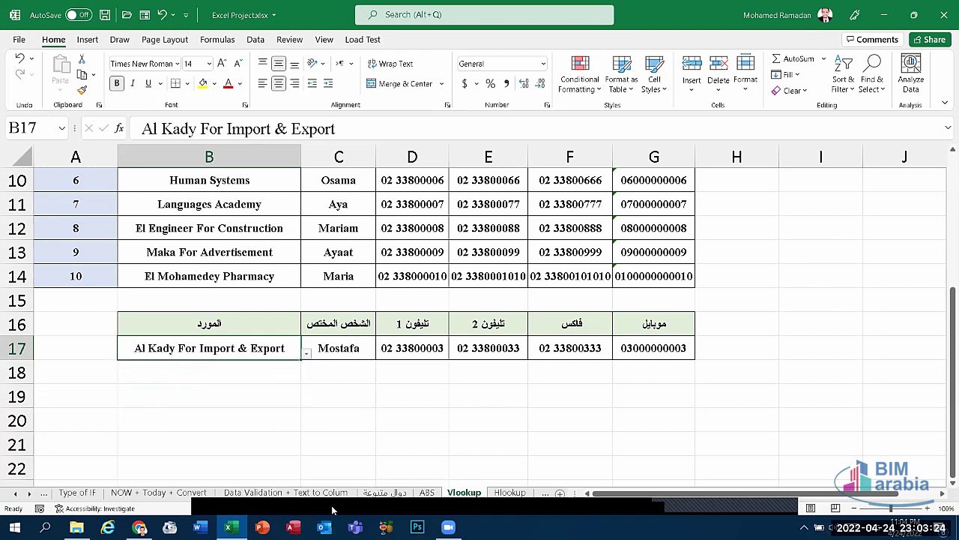
pyautogui.click(242, 380)
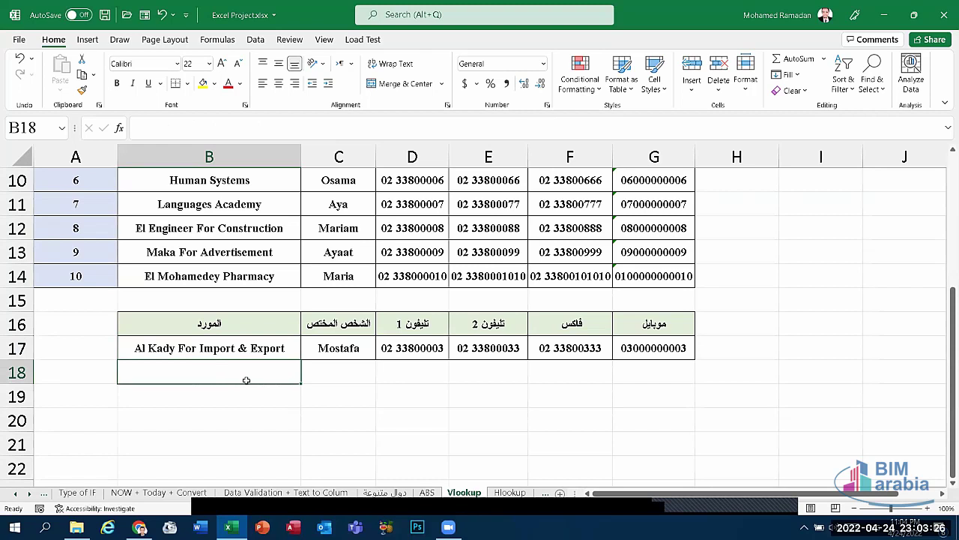
# Add a Data Validation list to B18 that uses the supplier names in B3:B14 as its source
pyautogui.scroll(3, 223, 326)
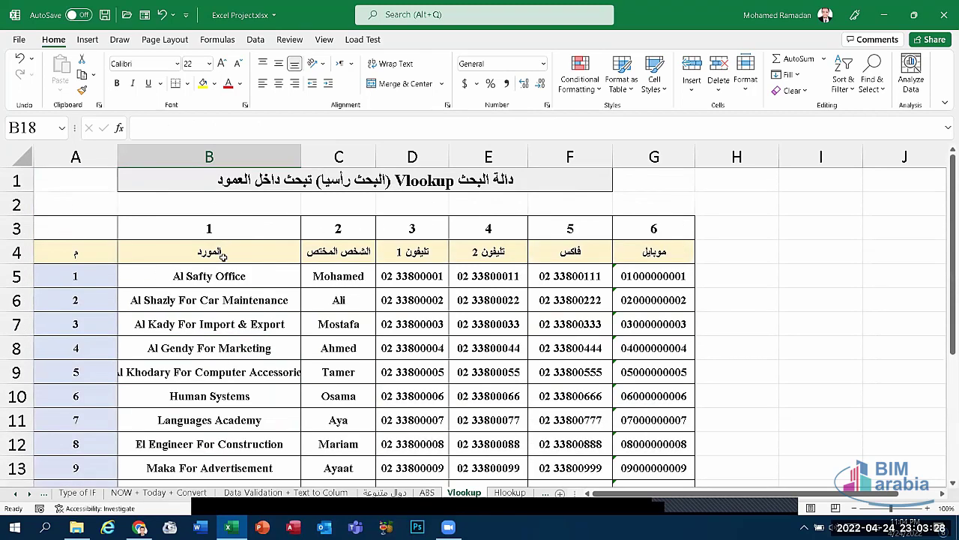
pyautogui.scroll(-1, 229, 426)
pyautogui.scroll(-2, 233, 425)
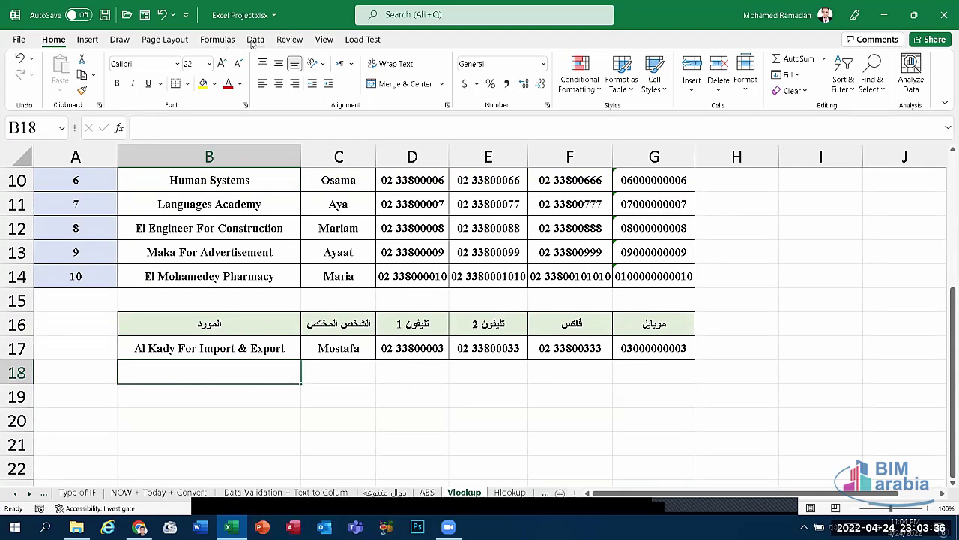
pyautogui.click(259, 42)
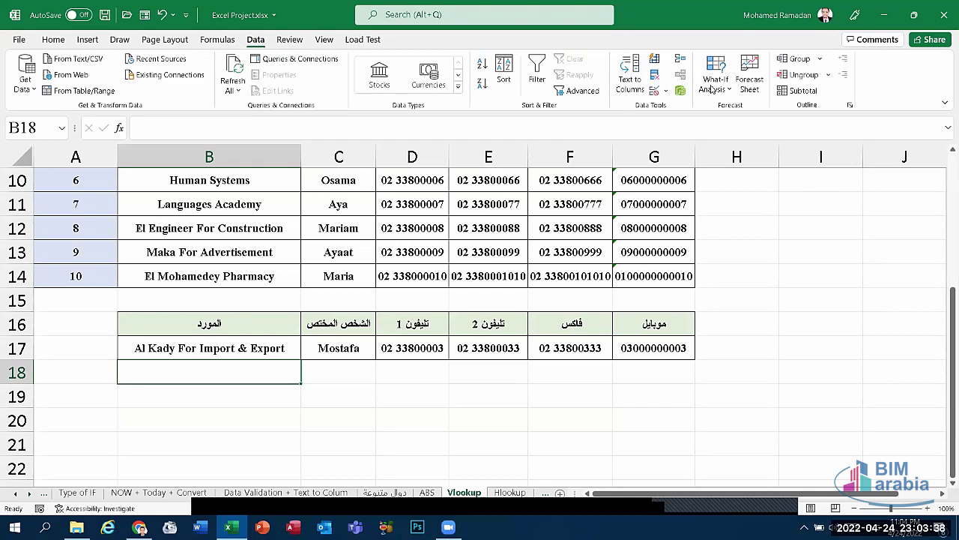
pyautogui.click(654, 90)
pyautogui.moveTo(615, 267); pyautogui.dragTo(649, 212)
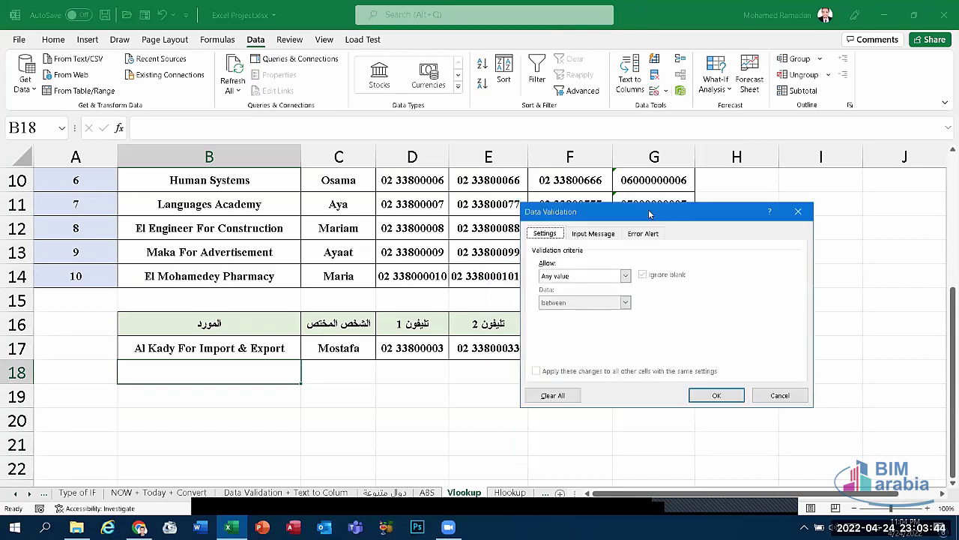
pyautogui.click(574, 276)
pyautogui.click(547, 313)
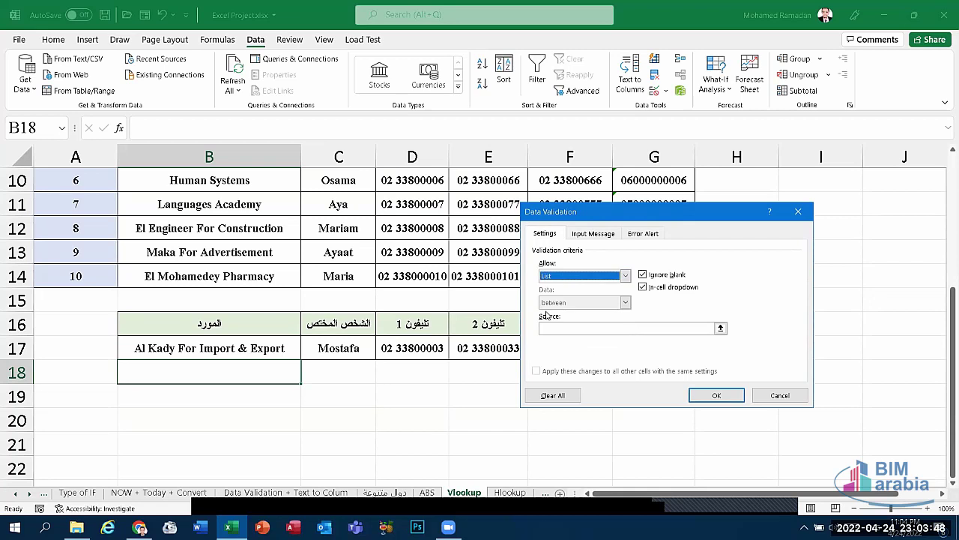
pyautogui.click(551, 328)
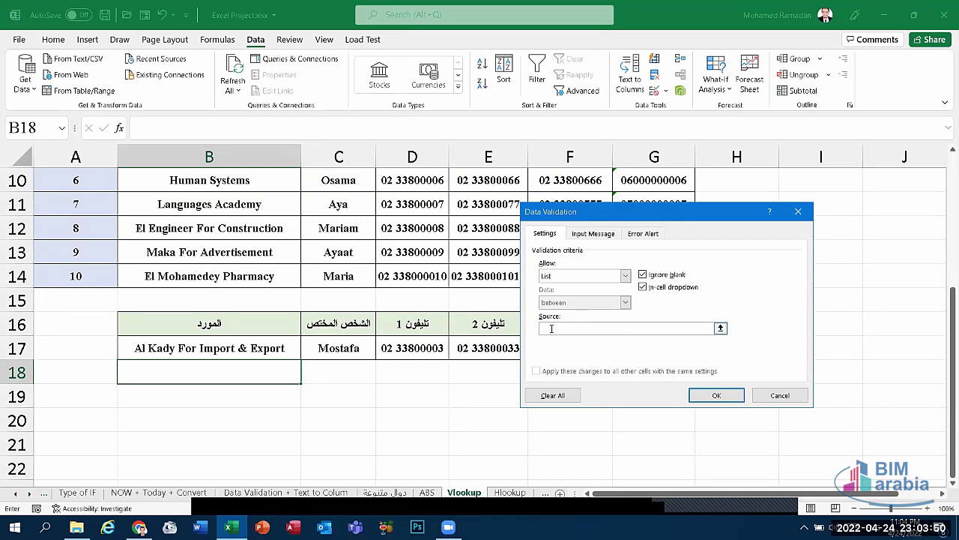
pyautogui.moveTo(268, 278)
pyautogui.mouseDown()
pyautogui.moveTo(252, 233)
pyautogui.moveTo(251, 252)
pyautogui.mouseUp()
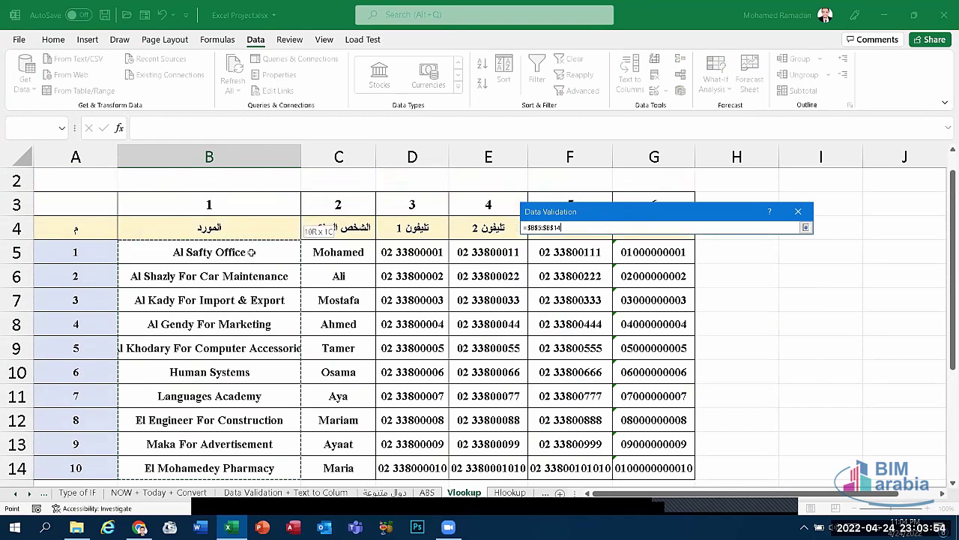
pyautogui.click(718, 394)
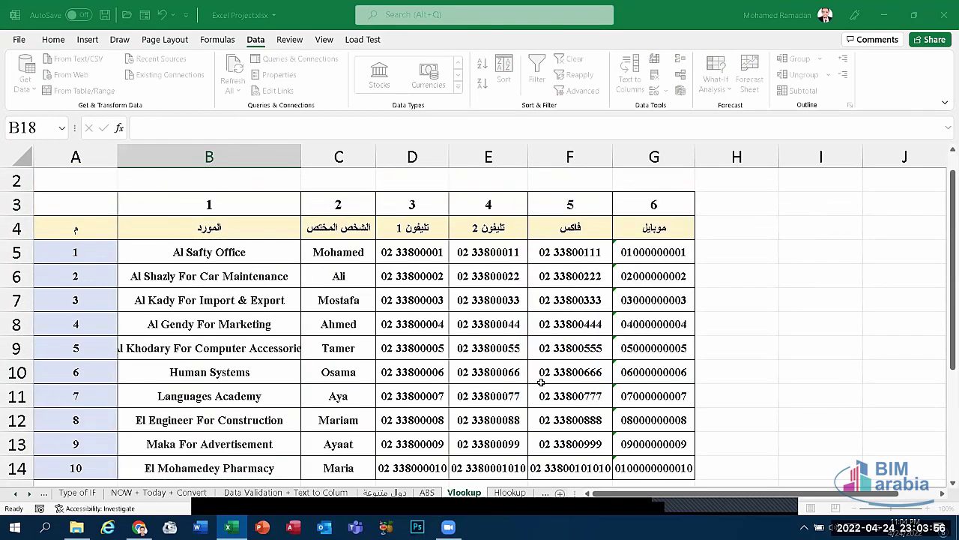
pyautogui.scroll(-3, 301, 384)
pyautogui.scroll(-1, 301, 384)
# Choose Human Systems in B18 and give B18:G18 font size 16, centred vertically and horizontally
pyautogui.click(306, 285)
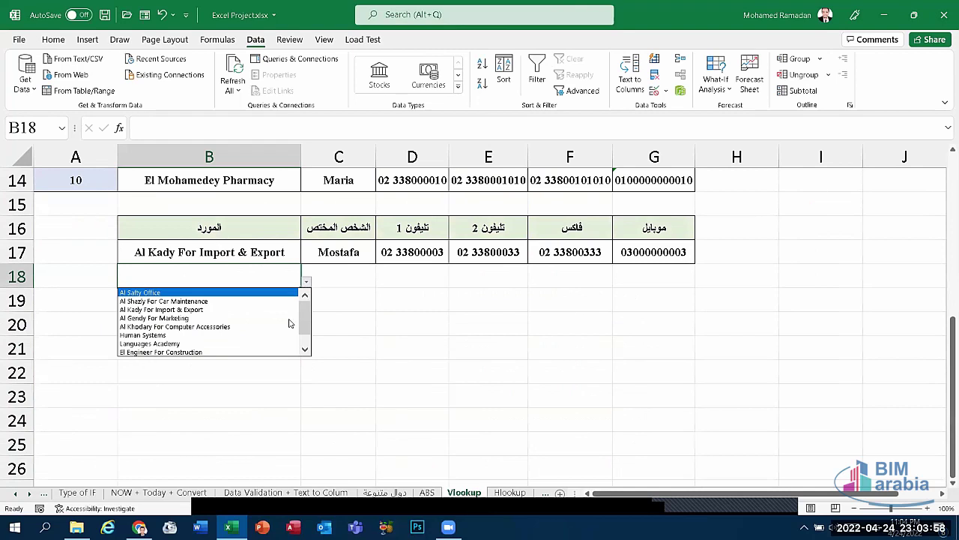
pyautogui.click(185, 334)
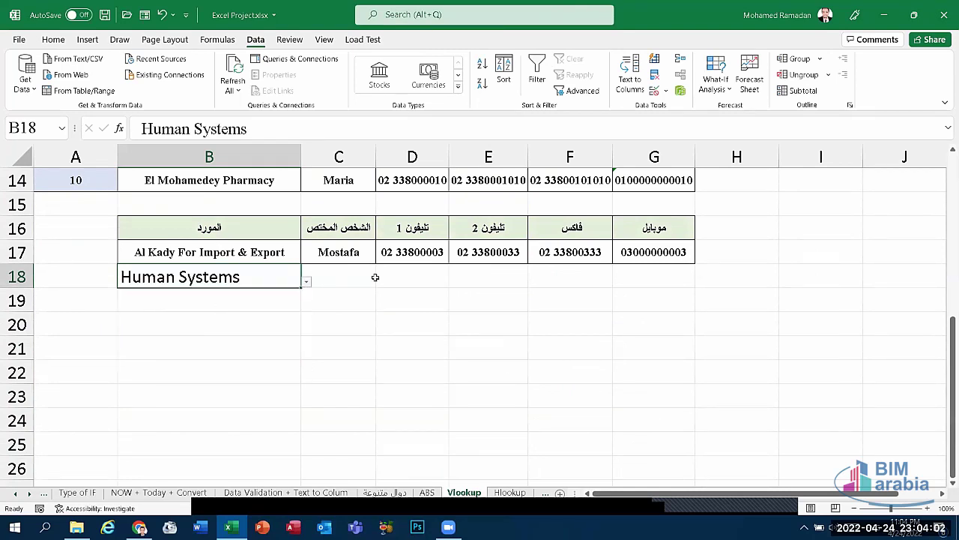
pyautogui.moveTo(660, 283); pyautogui.dragTo(240, 283)
pyautogui.click(63, 39)
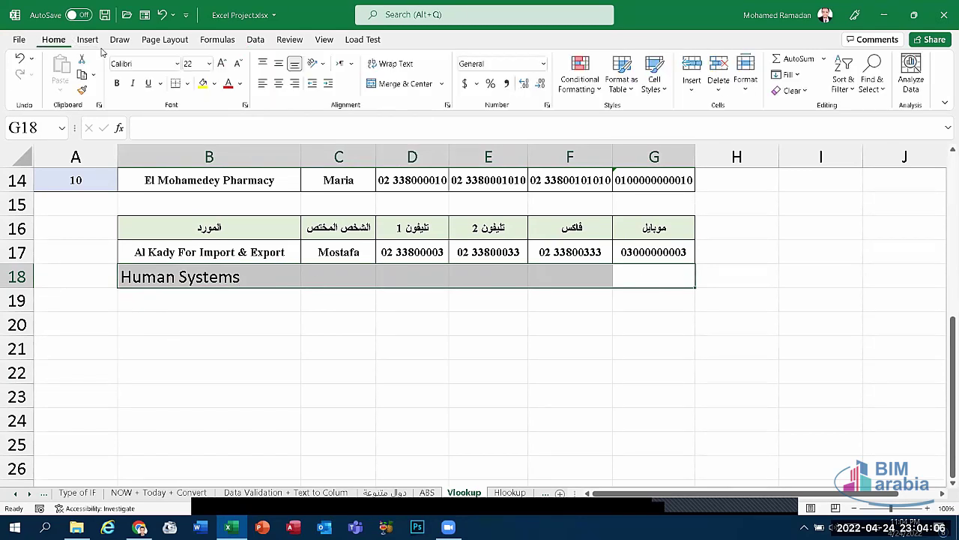
pyautogui.click(238, 65)
pyautogui.click(239, 65)
pyautogui.click(239, 64)
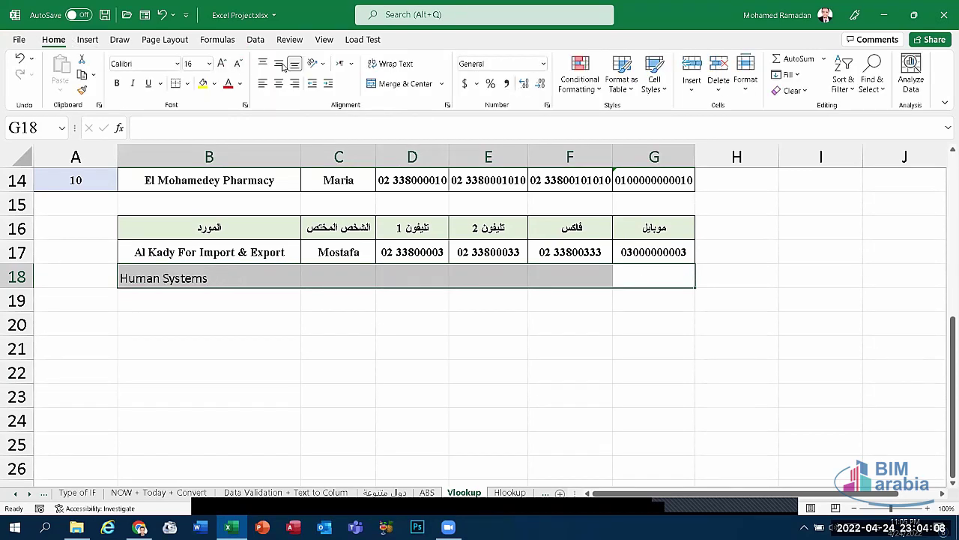
pyautogui.click(278, 63)
pyautogui.click(279, 83)
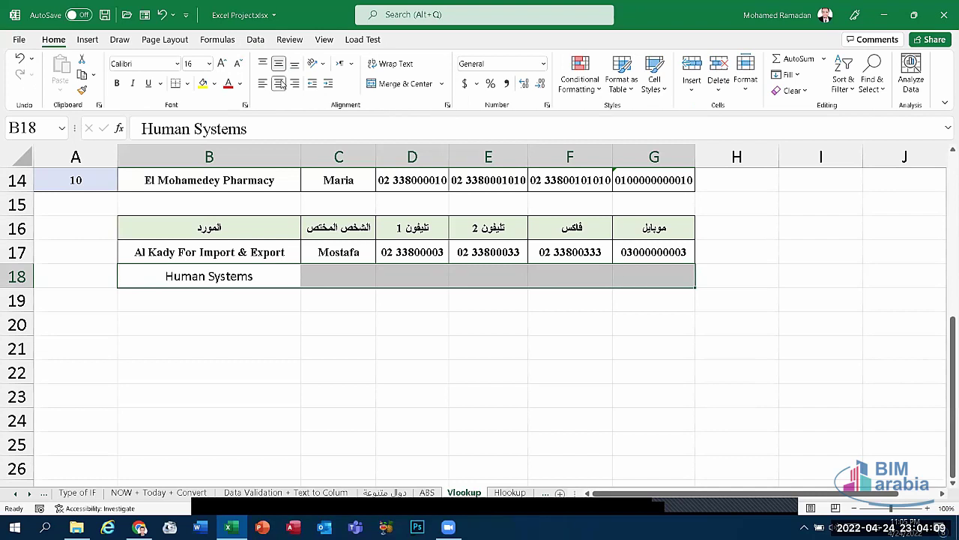
# Recheck B18's supplier list, leaving Human Systems selected
pyautogui.click(314, 276)
pyautogui.click(240, 271)
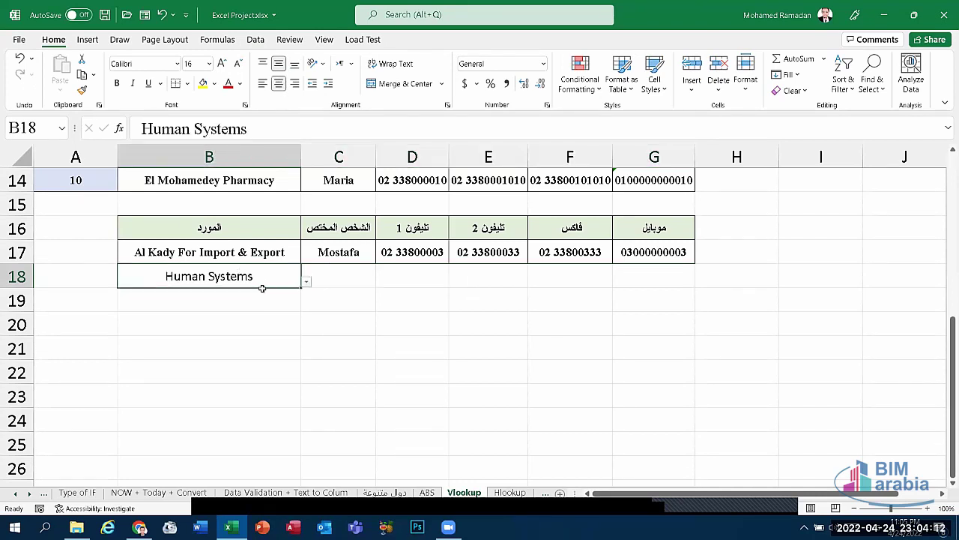
pyautogui.click(306, 282)
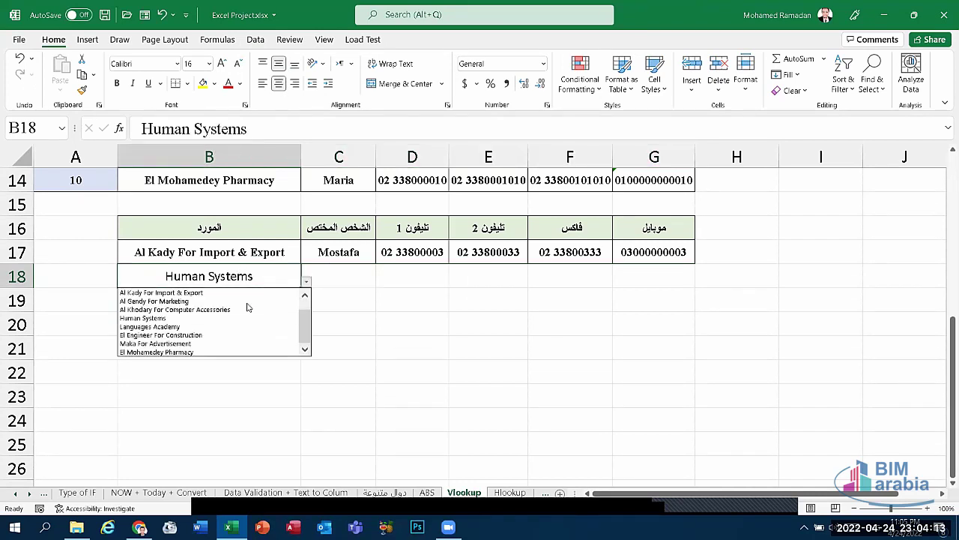
pyautogui.click(370, 324)
pyautogui.click(334, 280)
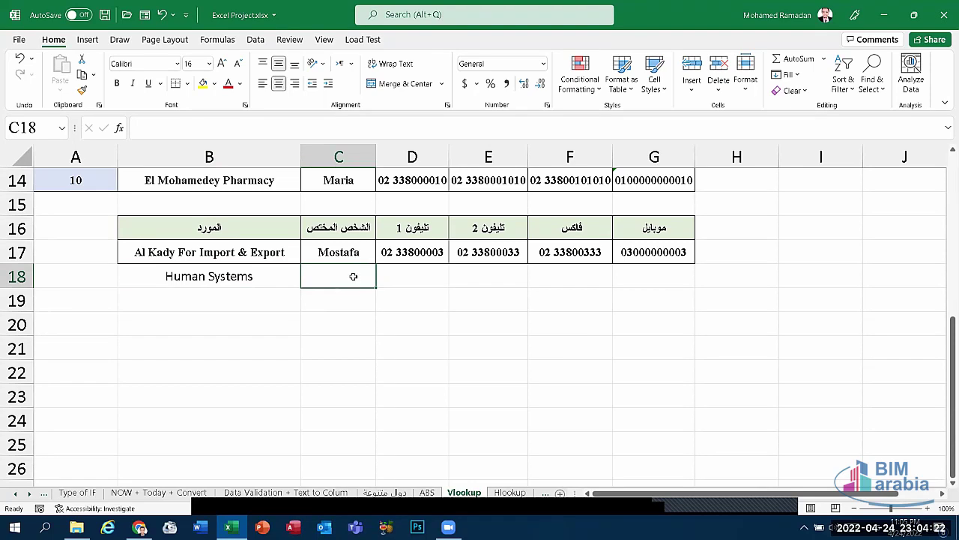
# In C18, begin =VLOOKUP with the absolute lookup value $B$18
pyautogui.write('=v')
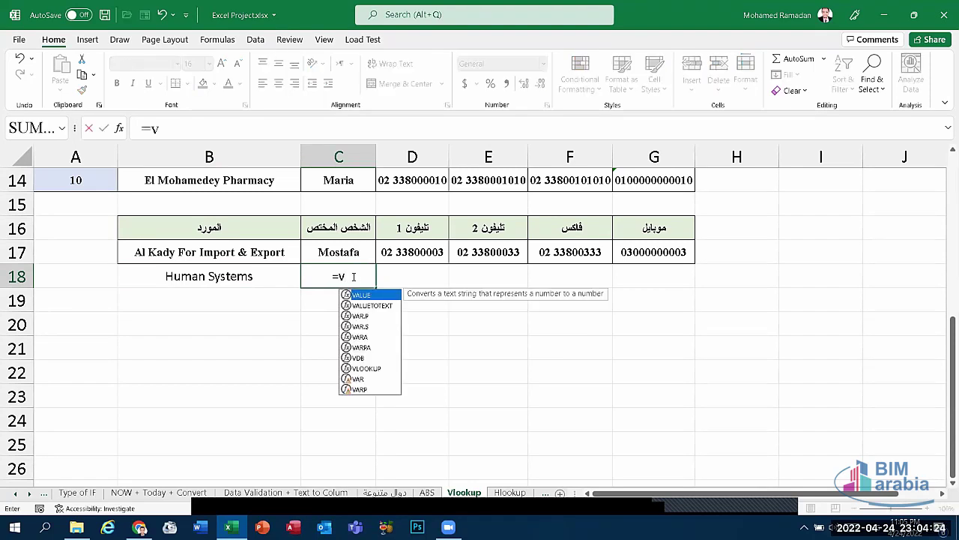
pyautogui.write('lokk')
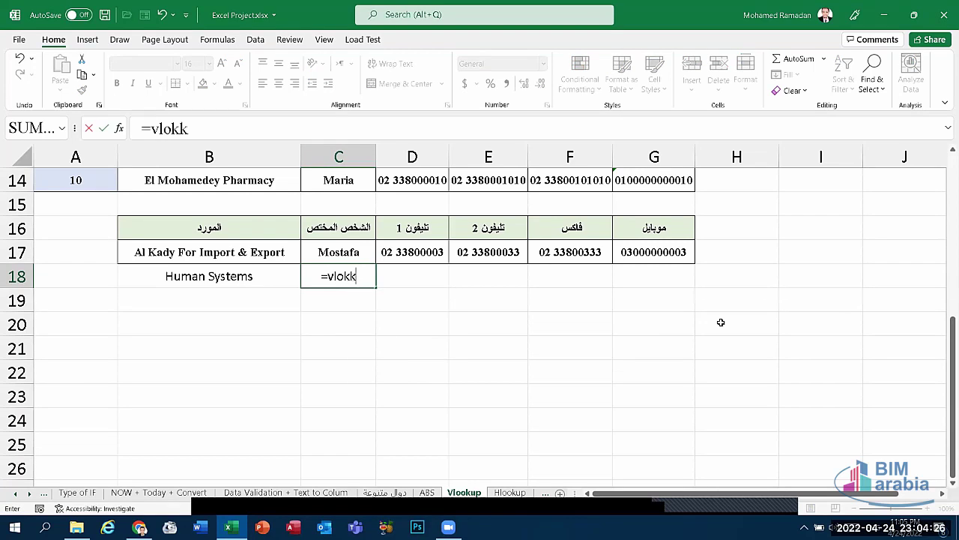
pyautogui.press('BackSpace')
pyautogui.press('BackSpace')
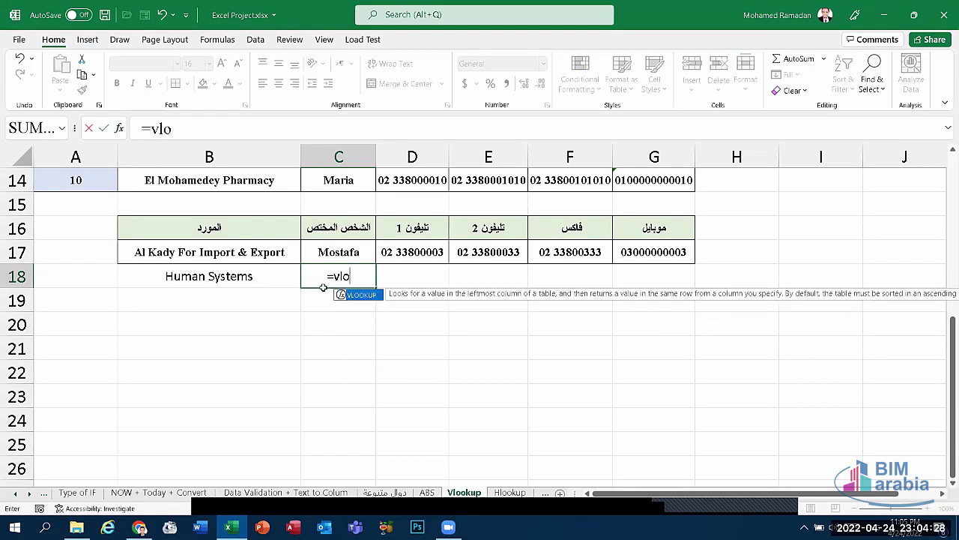
pyautogui.doubleClick(361, 294)
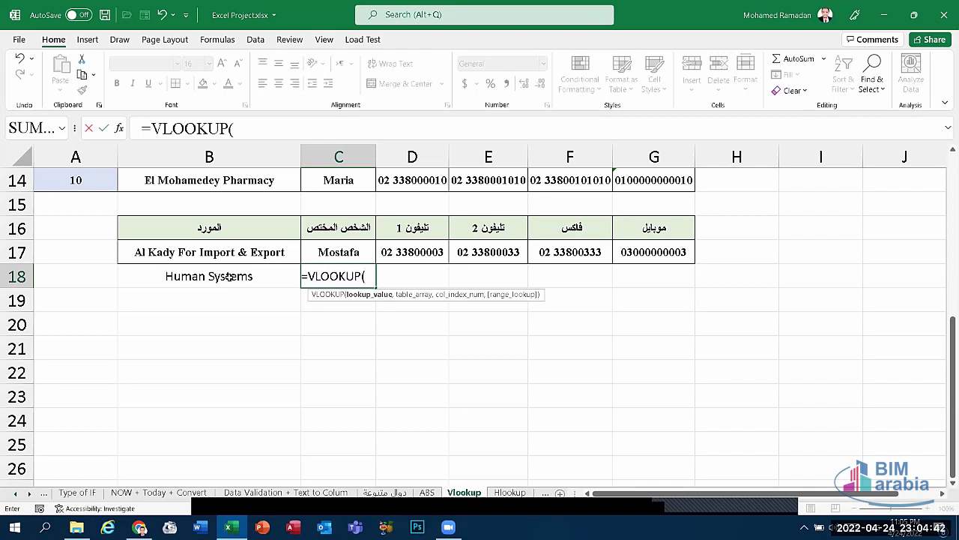
pyautogui.click(230, 277)
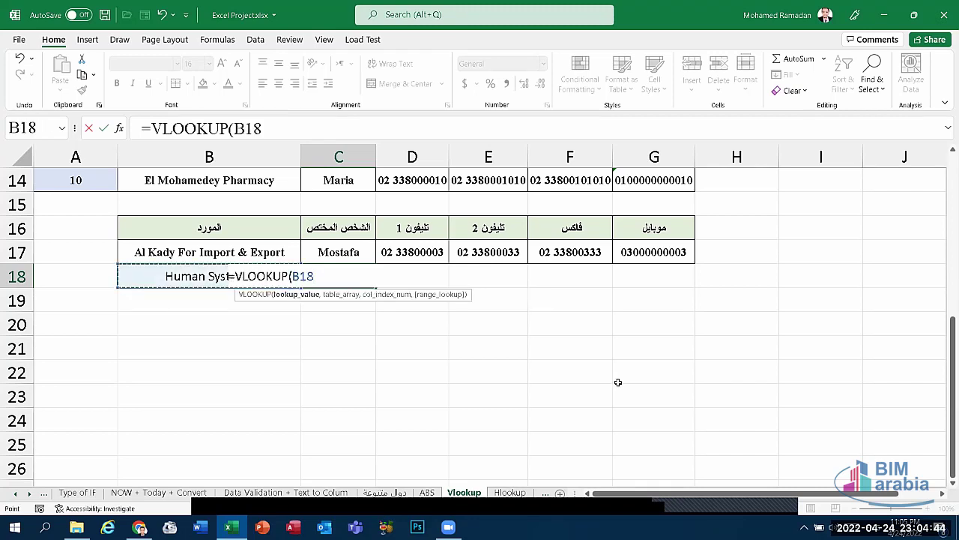
pyautogui.press('F4')
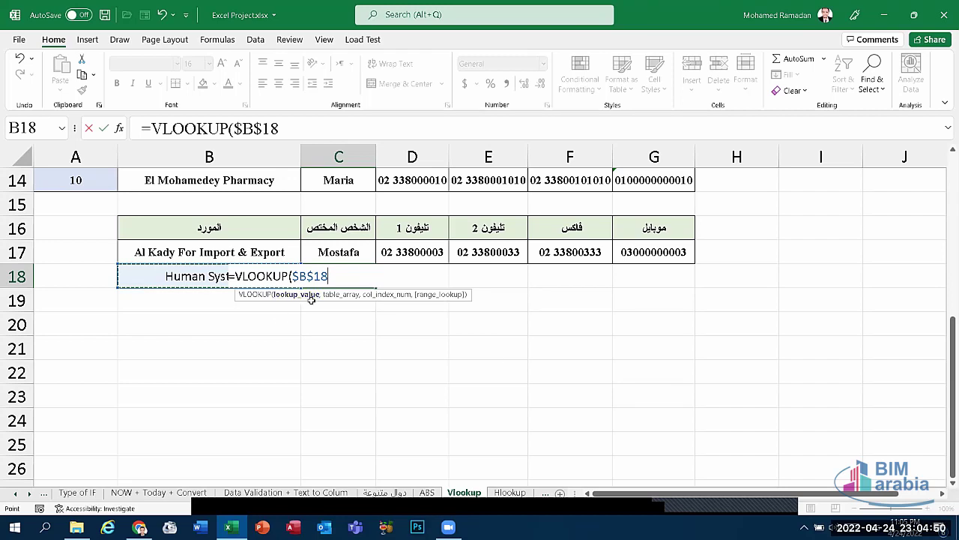
pyautogui.write(',')
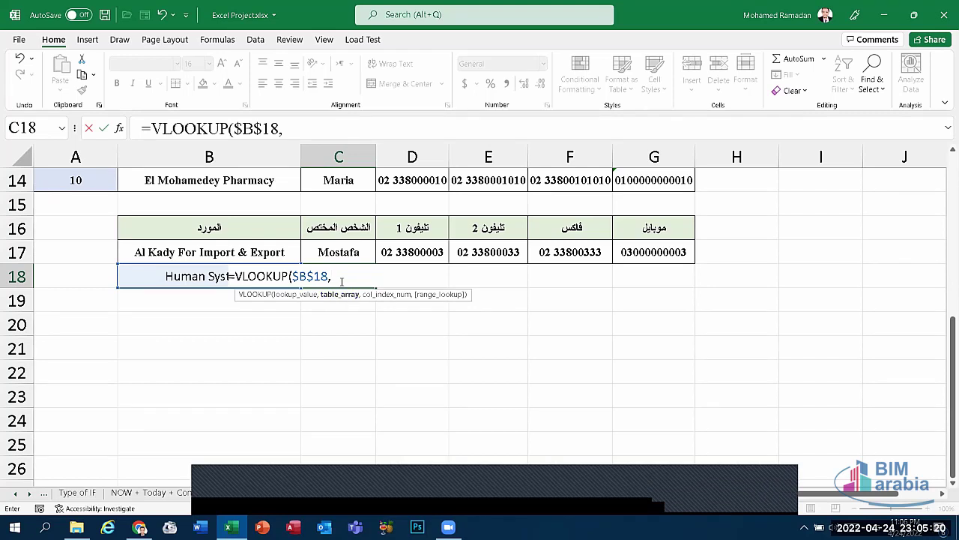
# Add the supplier table $B$5:$G$14 as the VLOOKUP's absolute table array
pyautogui.scroll(1, 341, 281)
pyautogui.scroll(3, 341, 281)
pyautogui.moveTo(199, 250)
pyautogui.mouseDown()
pyautogui.moveTo(298, 332)
pyautogui.moveTo(675, 470)
pyautogui.mouseUp()
pyautogui.scroll(1, 208, 361)
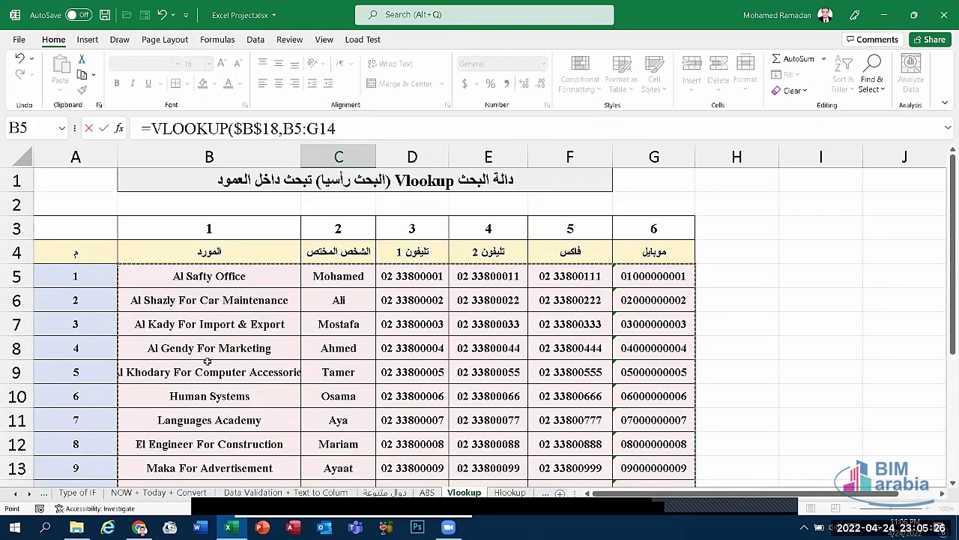
pyautogui.scroll(-4, 207, 361)
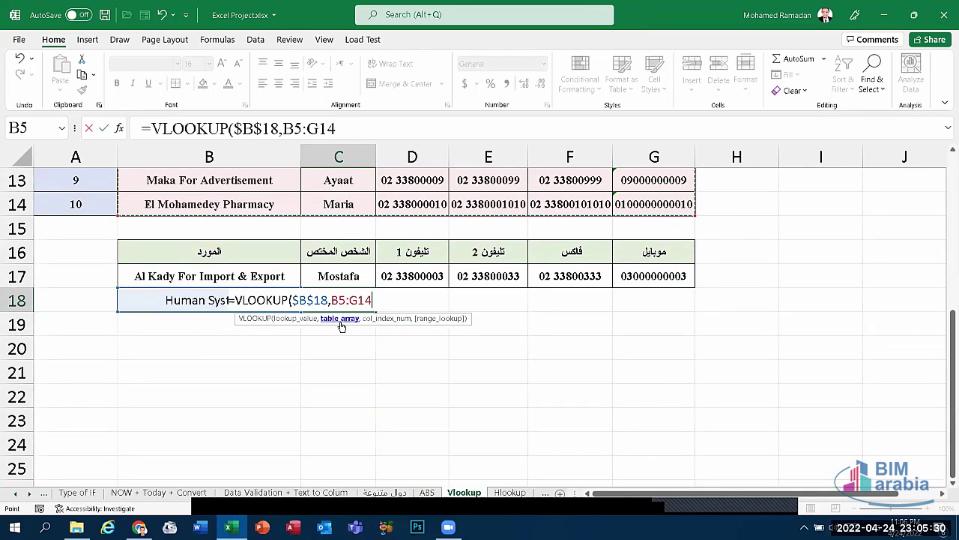
pyautogui.press('F4')
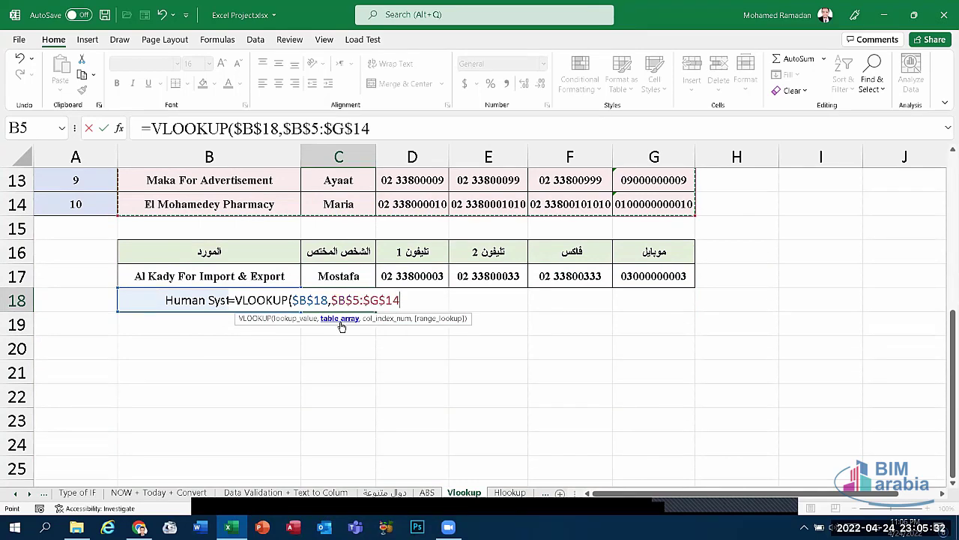
pyautogui.write(',')
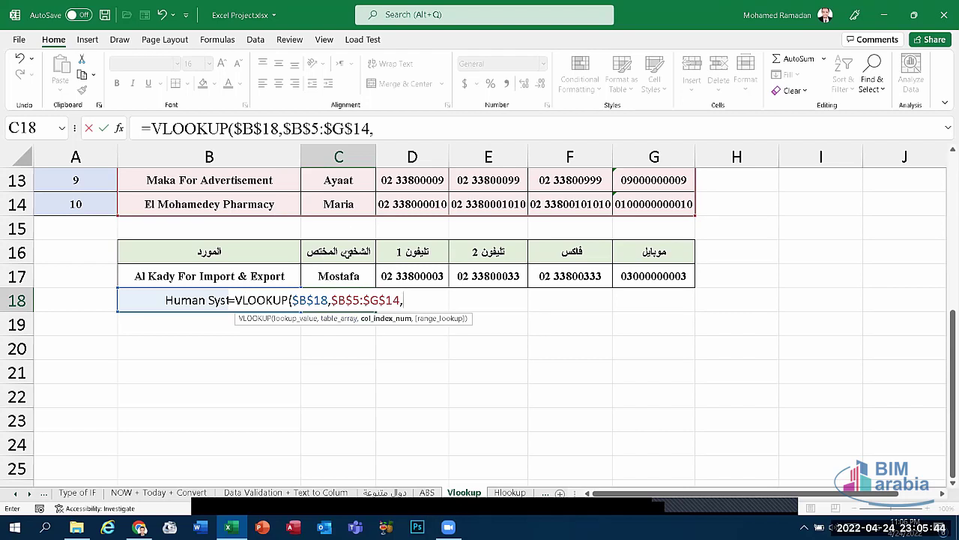
pyautogui.scroll(1, 338, 252)
pyautogui.scroll(2, 382, 199)
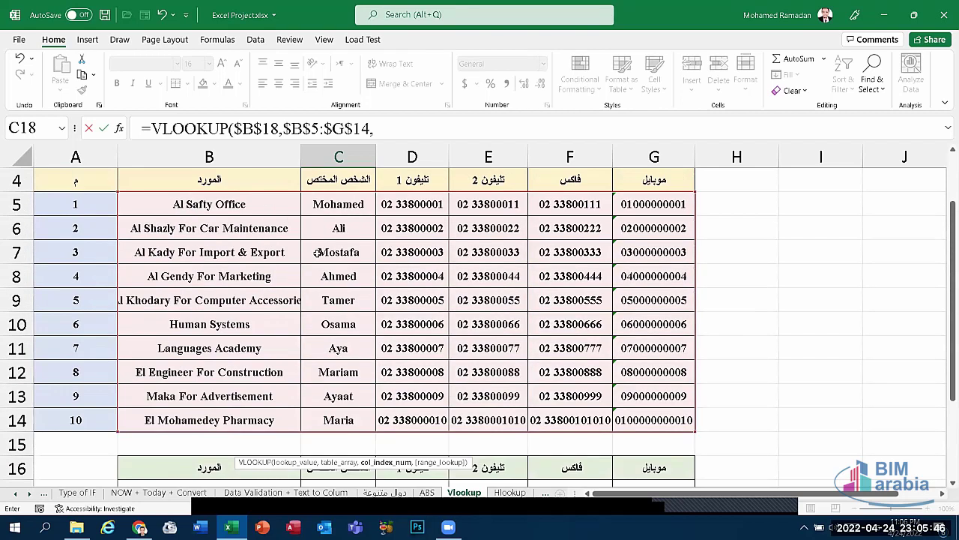
pyautogui.scroll(1, 370, 211)
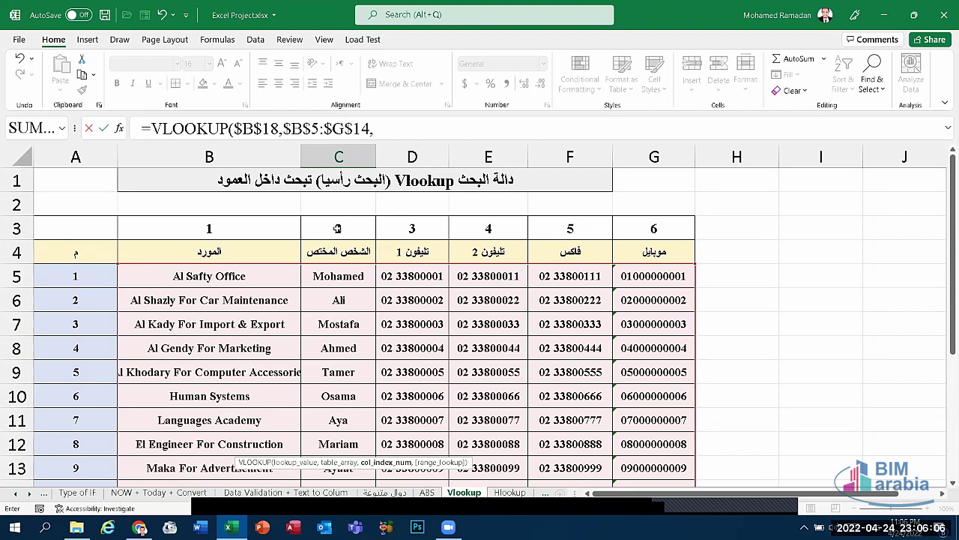
# Finish the VLOOKUP with column index C3 and FALSE for exact match, returning Osama
pyautogui.click(338, 227)
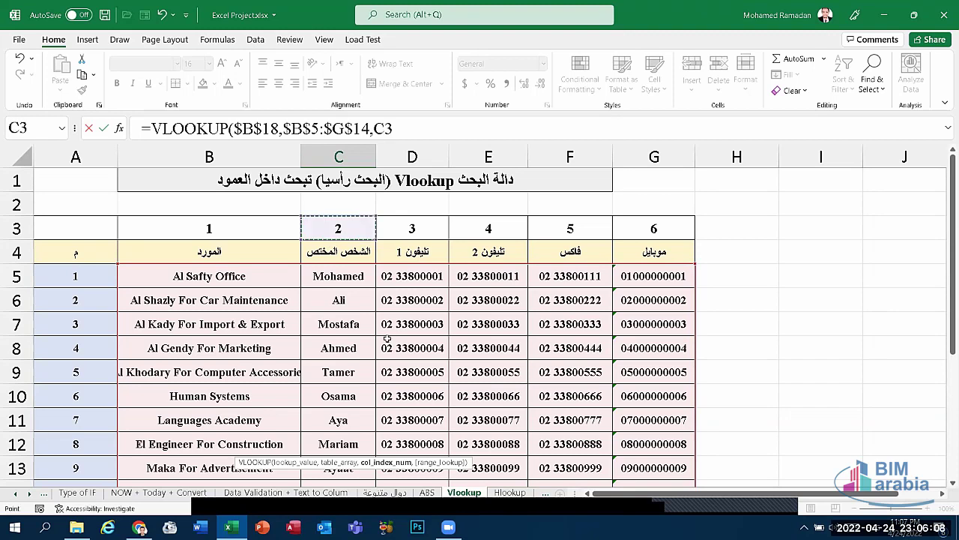
pyautogui.scroll(-1, 386, 338)
pyautogui.scroll(-2, 512, 406)
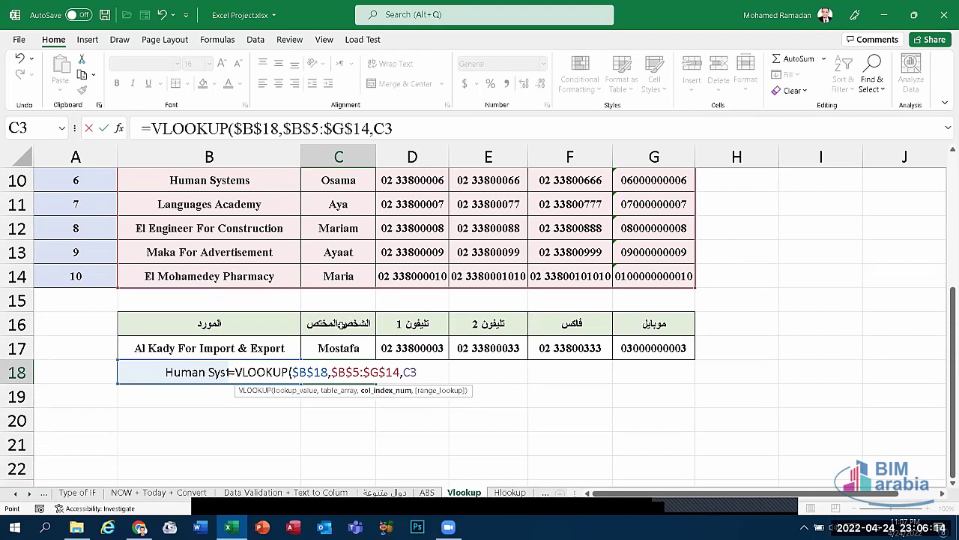
pyautogui.scroll(2, 341, 324)
pyautogui.scroll(1, 338, 285)
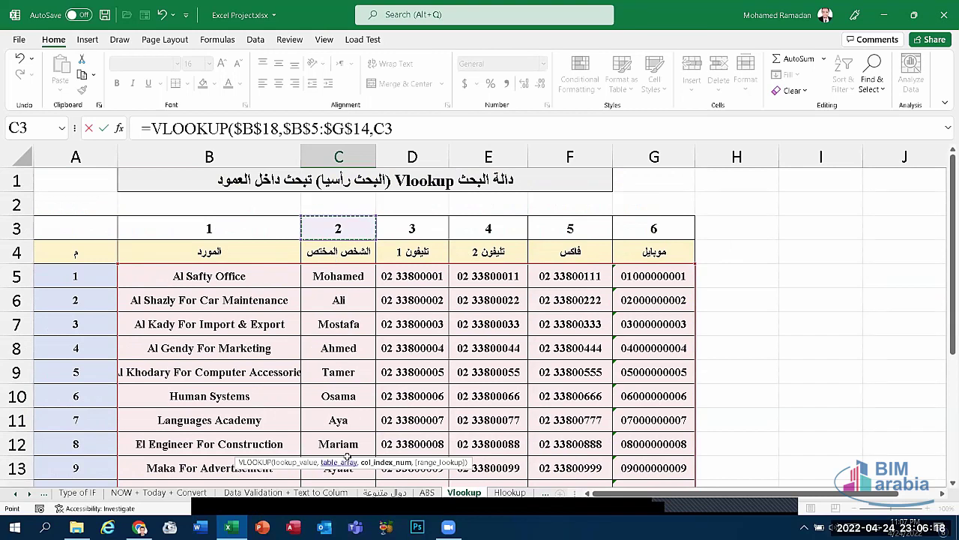
pyautogui.scroll(-2, 424, 368)
pyautogui.scroll(-2, 424, 367)
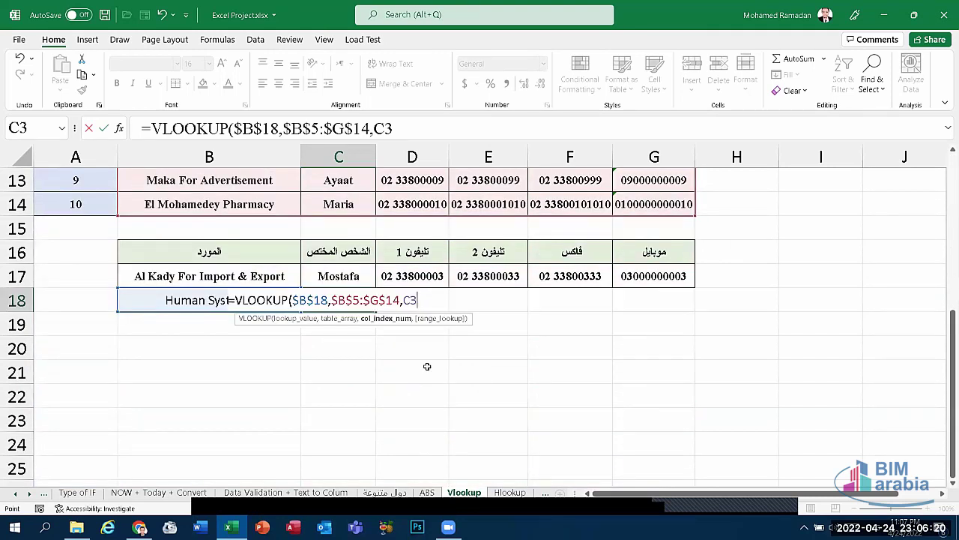
pyautogui.write(',')
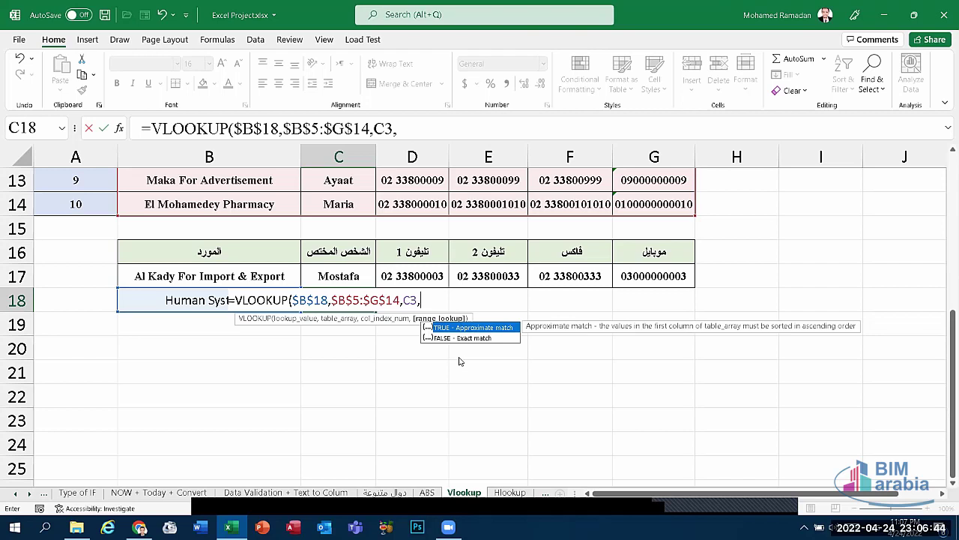
pyautogui.doubleClick(469, 338)
pyautogui.press('Return')
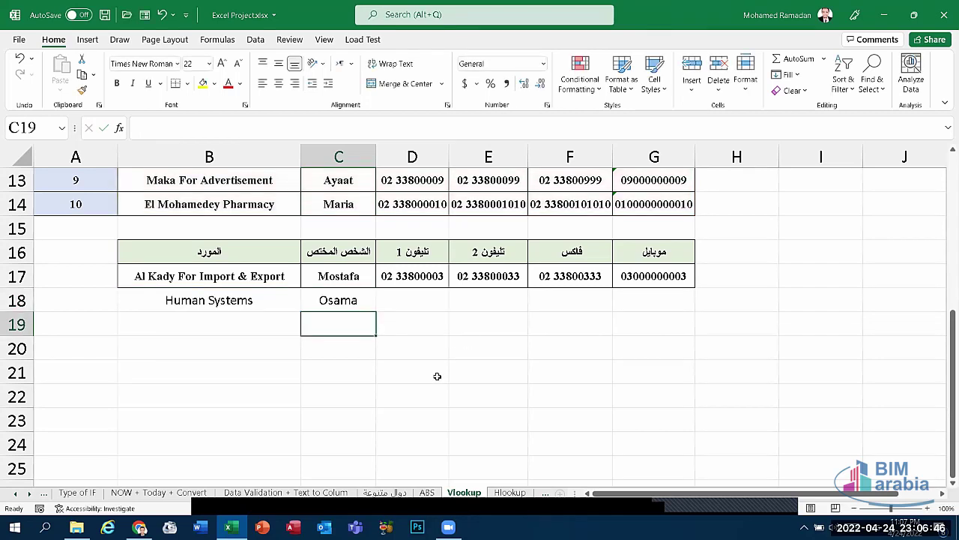
# Fill the C18 lookup across to G18 and reduce the row's font size to 14
pyautogui.click(349, 298)
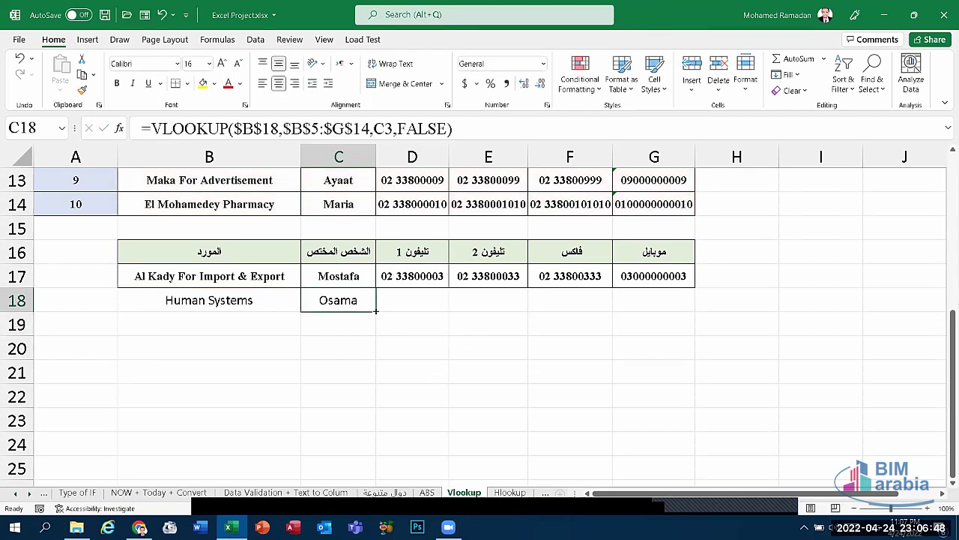
pyautogui.moveTo(376, 310); pyautogui.dragTo(659, 302)
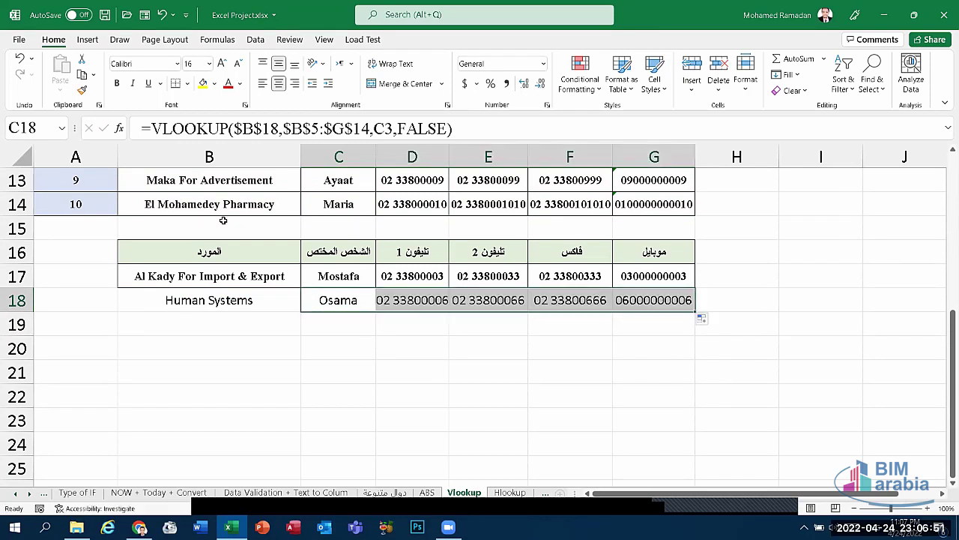
pyautogui.click(236, 65)
# Test the lookups by picking Maka For Advertisement, then Al Kady For Import & Export in B18
pyautogui.click(346, 356)
pyautogui.click(275, 300)
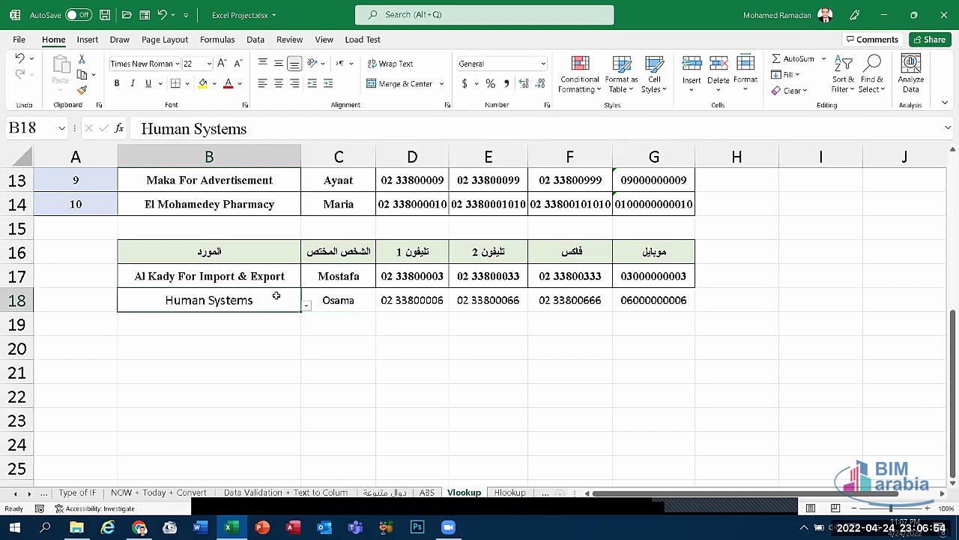
pyautogui.click(306, 306)
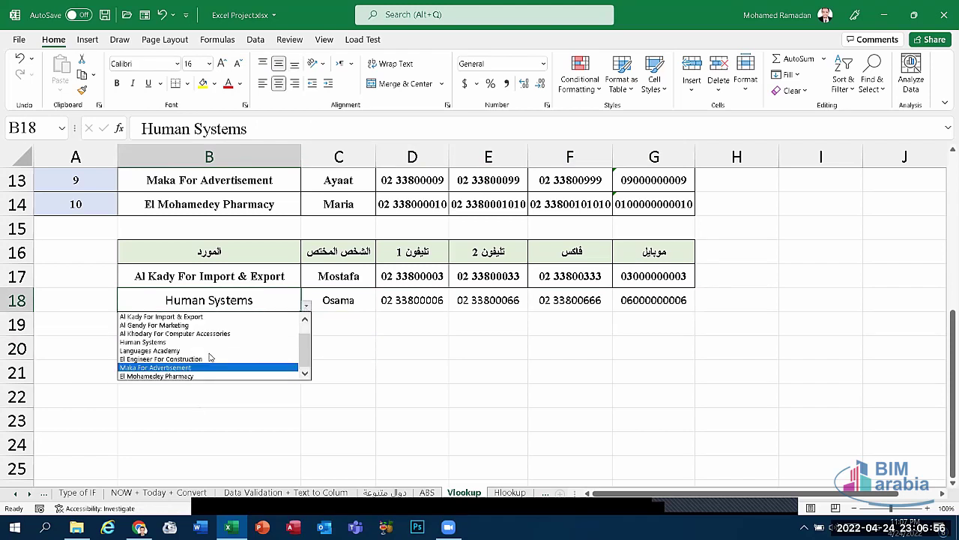
pyautogui.click(204, 361)
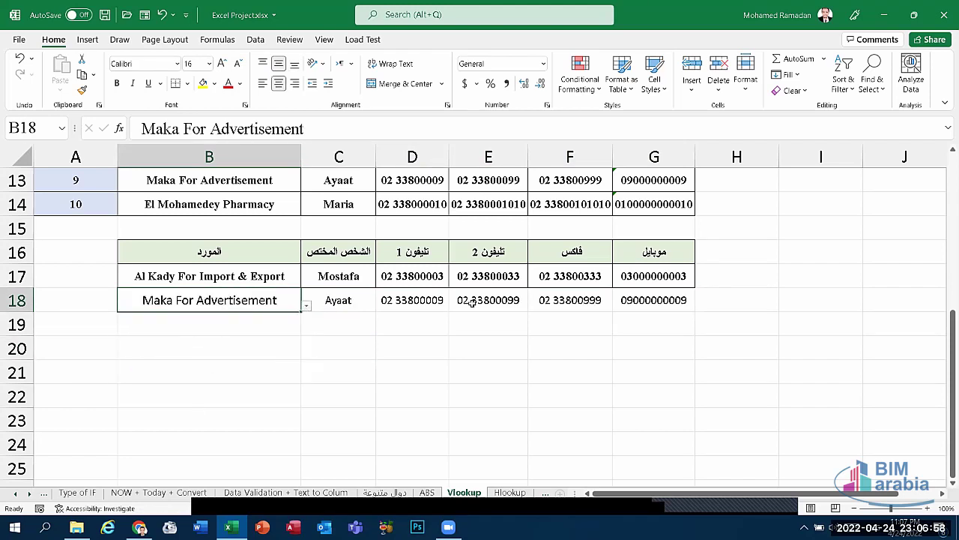
pyautogui.click(306, 306)
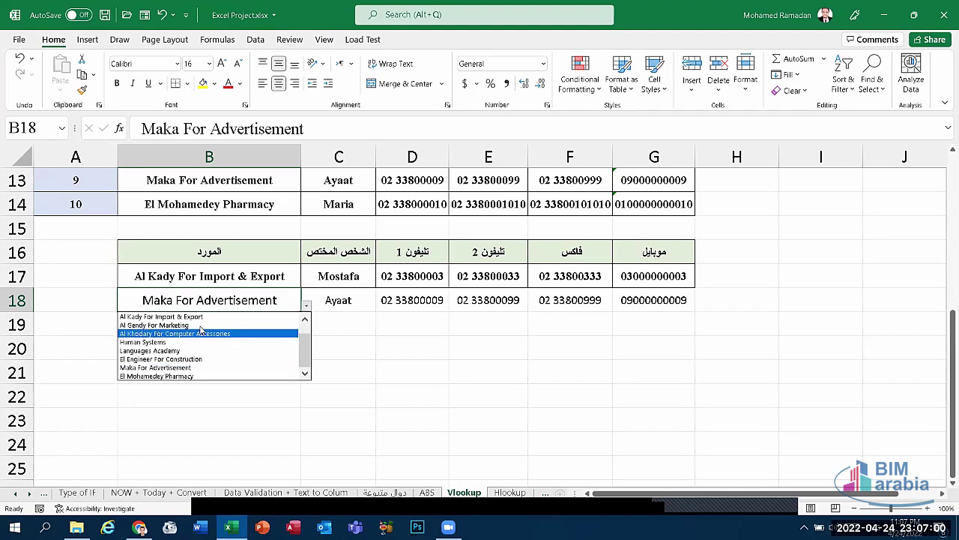
pyautogui.click(180, 315)
# Clear all contents and formatting from B18:G18
pyautogui.click(609, 370)
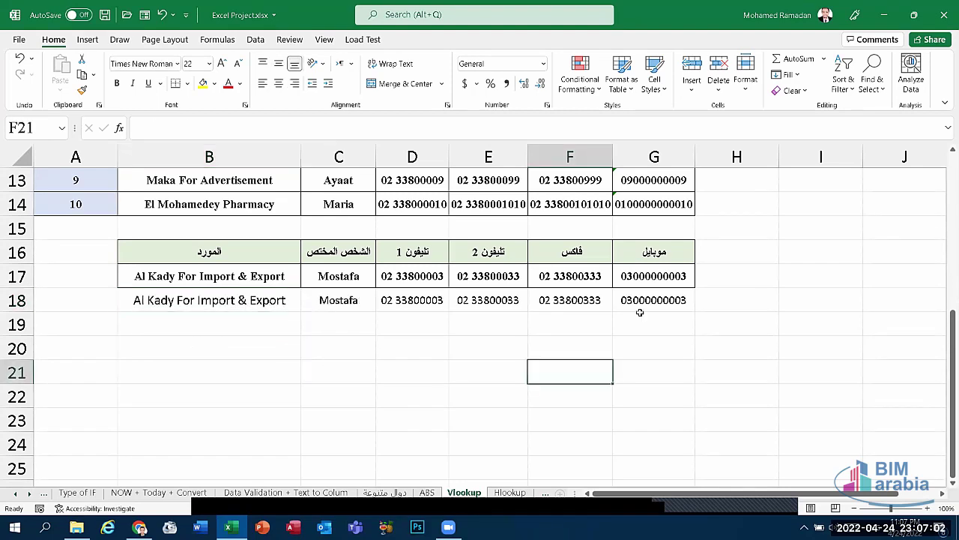
pyautogui.moveTo(645, 307)
pyautogui.mouseDown()
pyautogui.moveTo(211, 317)
pyautogui.moveTo(211, 303)
pyautogui.mouseUp()
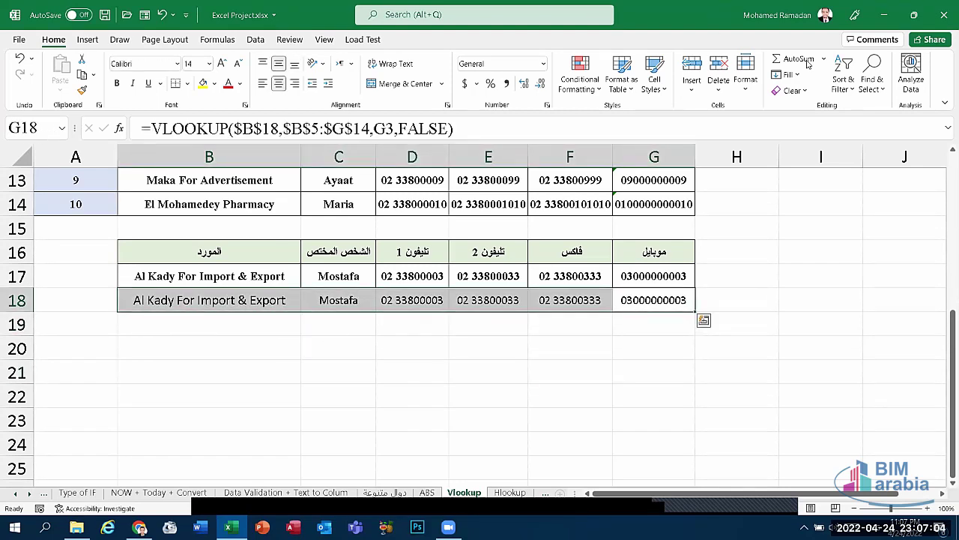
pyautogui.click(796, 90)
pyautogui.click(806, 107)
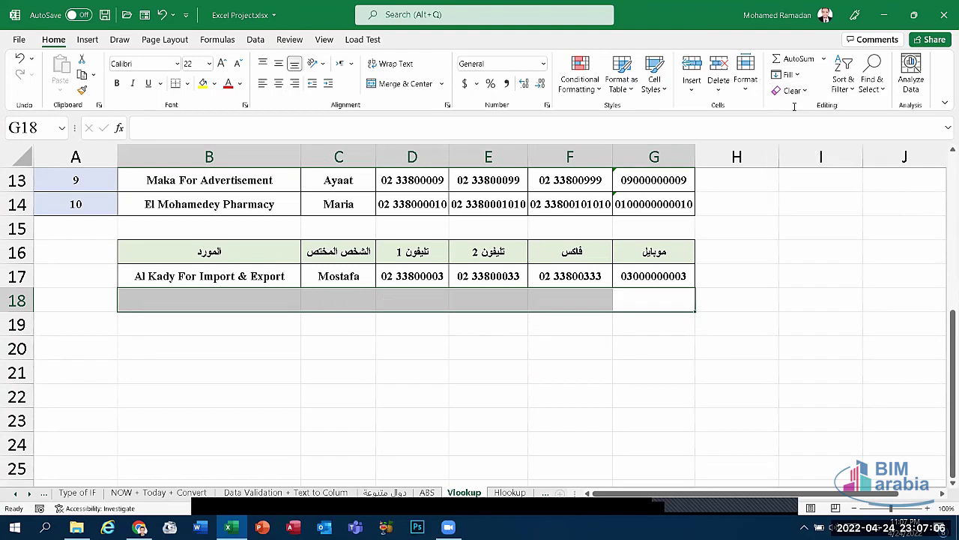
pyautogui.click(604, 364)
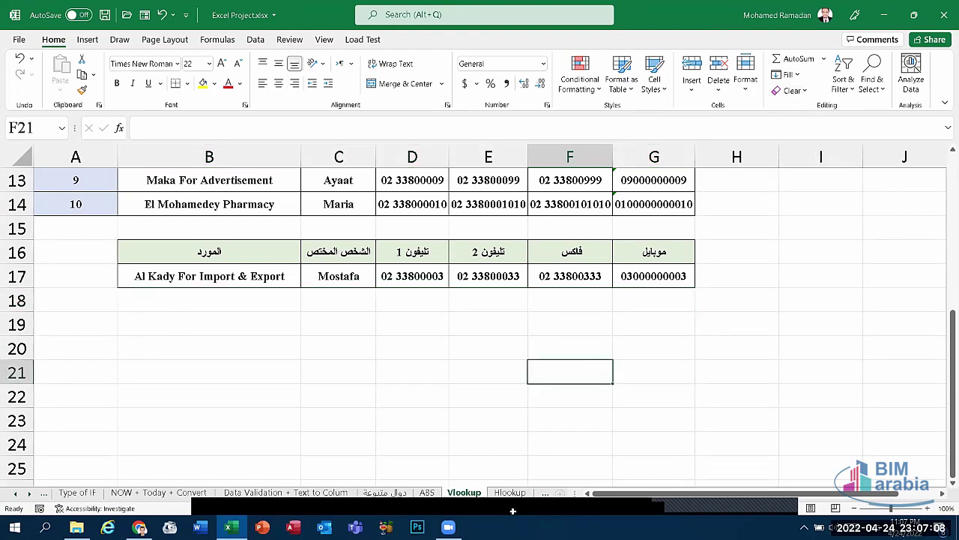
pyautogui.press('Down')
pyautogui.press('Down')
pyautogui.click(280, 332)
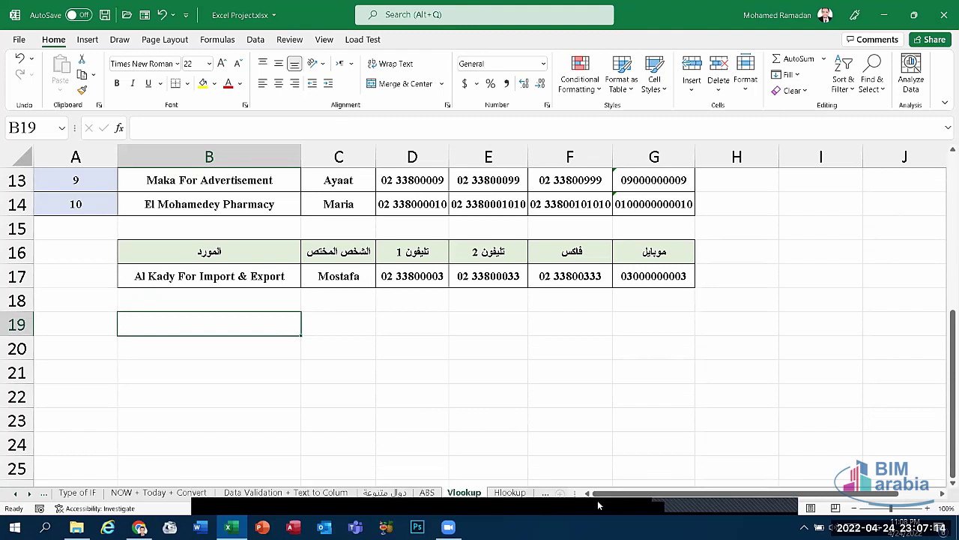
pyautogui.hotkey('ctrl', 'pagedown')
# Commit the HLOOKUP in G8 so product #777 returns Toshiba Lap
pyautogui.click(600, 322)
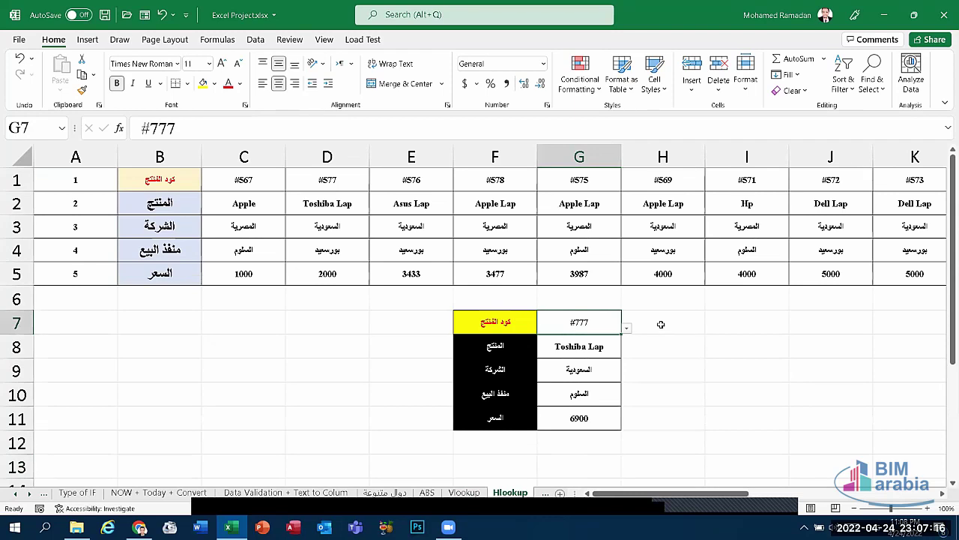
pyautogui.click(661, 324)
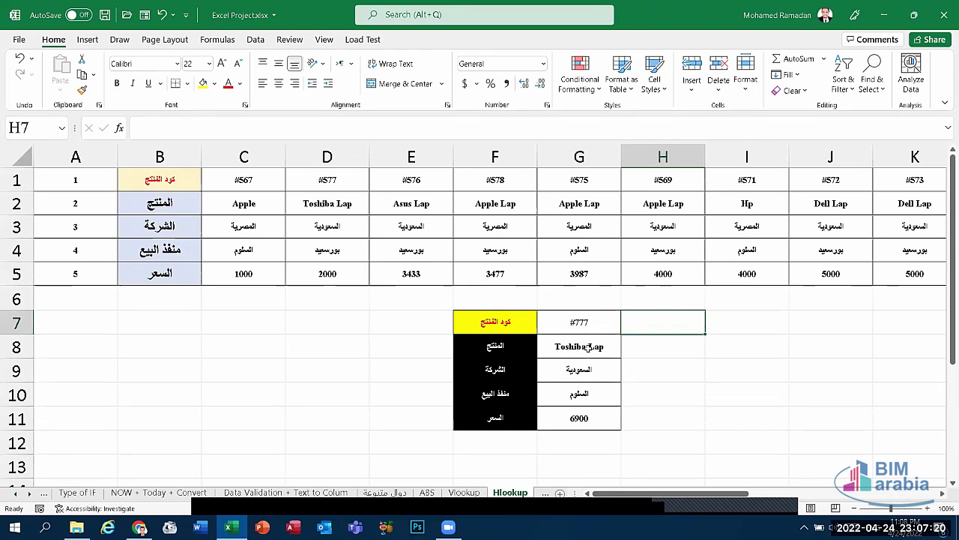
pyautogui.doubleClick(588, 347)
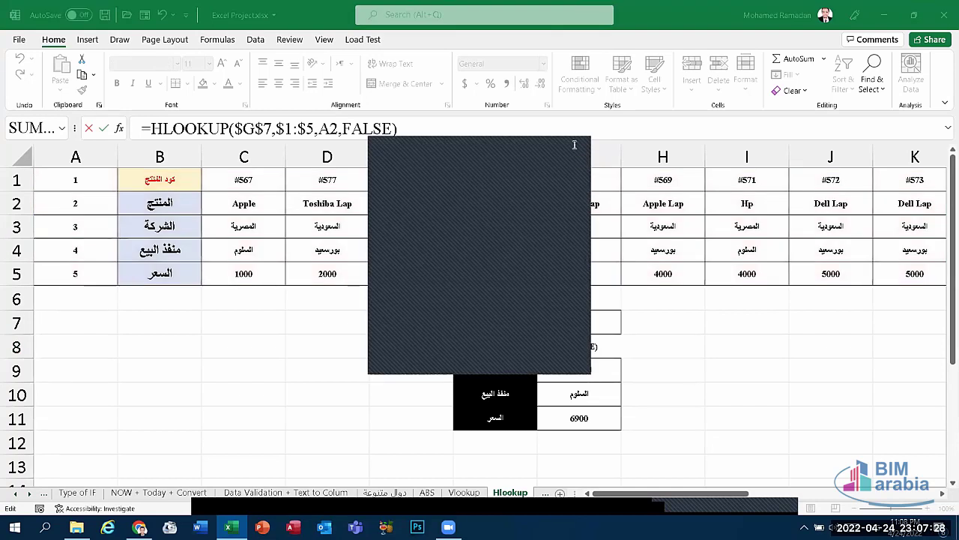
pyautogui.click(524, 347)
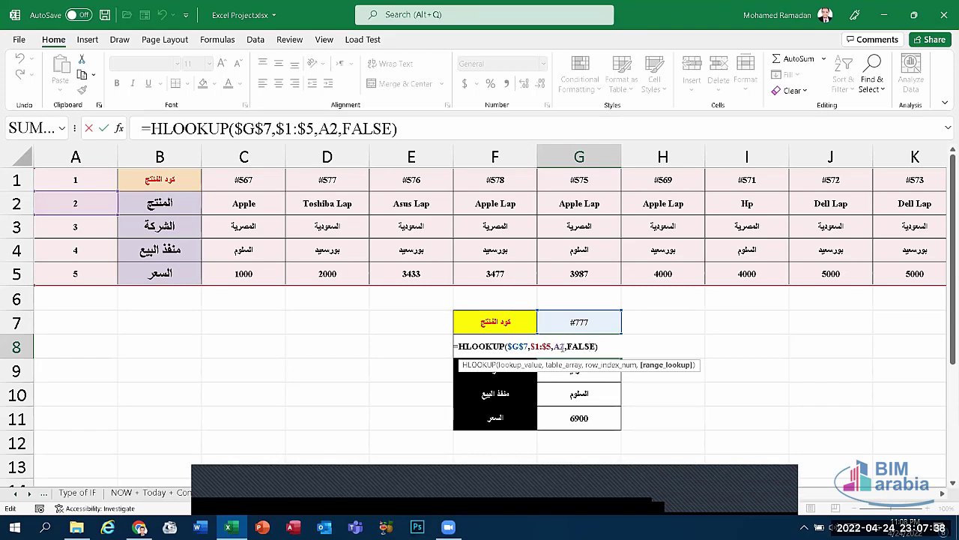
pyautogui.click(627, 352)
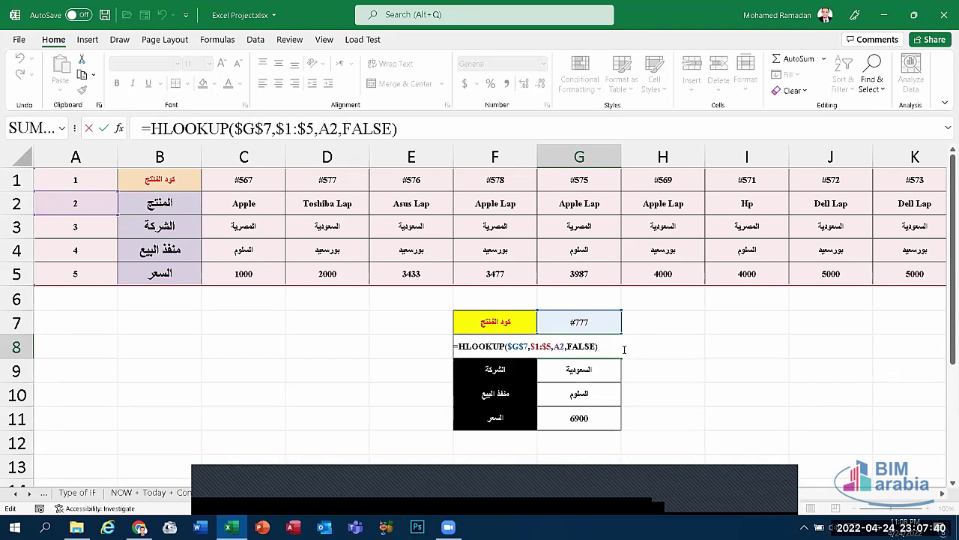
pyautogui.press('Return')
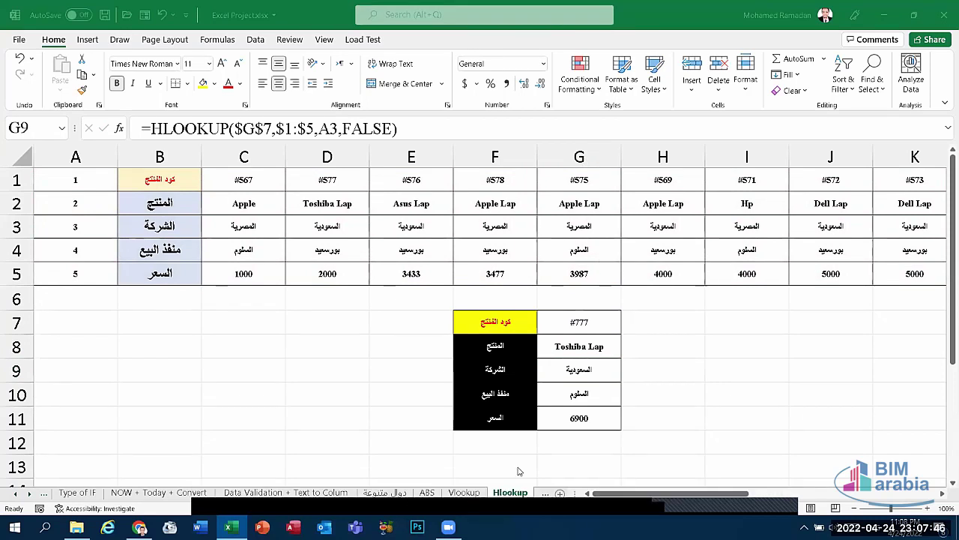
pyautogui.click(416, 393)
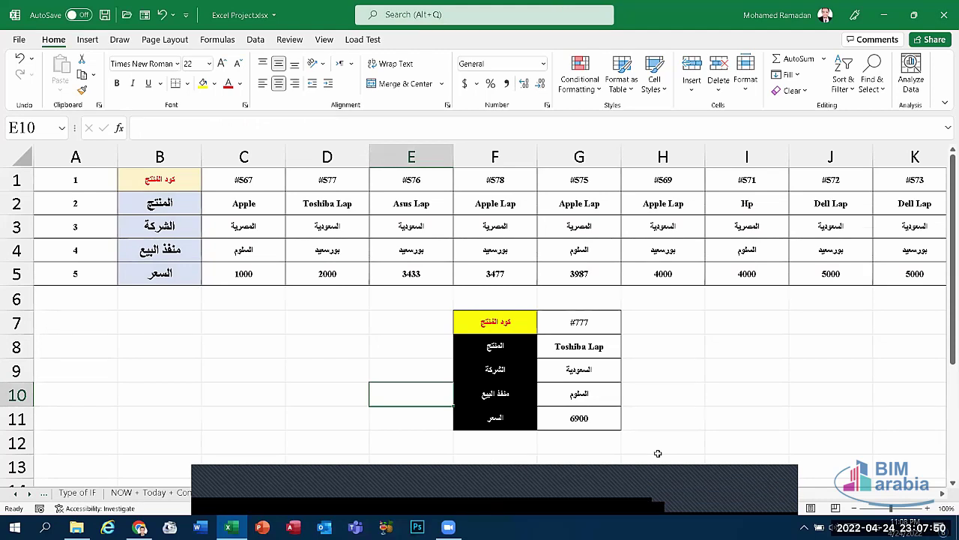
pyautogui.click(502, 492)
# Open the cell-locking sheet and check the 5% rate in A1 and the B6 total
pyautogui.click(536, 493)
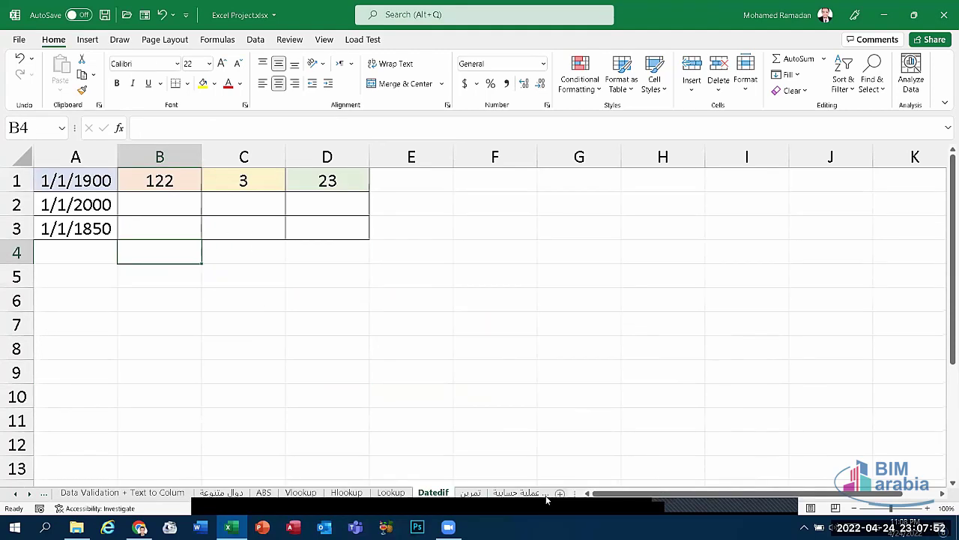
pyautogui.click(567, 492)
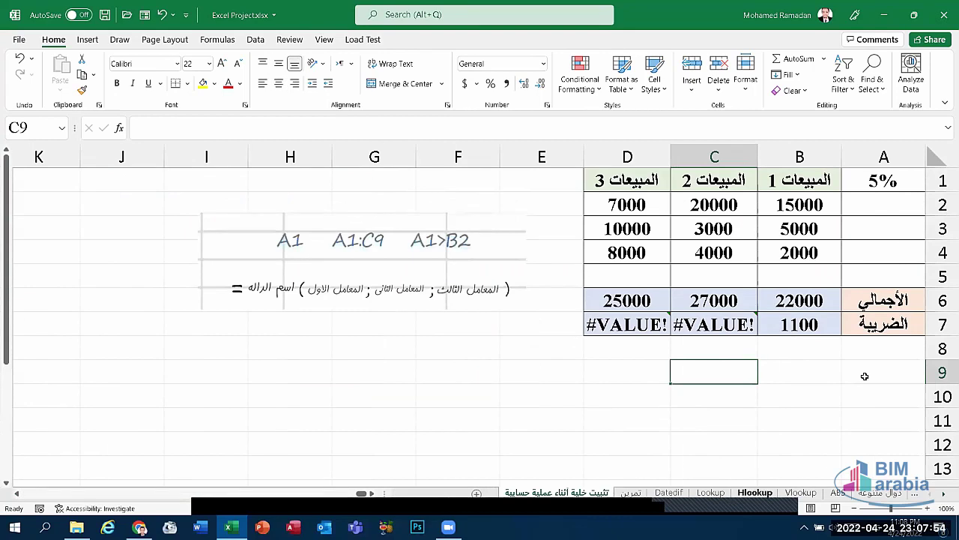
pyautogui.click(880, 186)
pyautogui.click(801, 302)
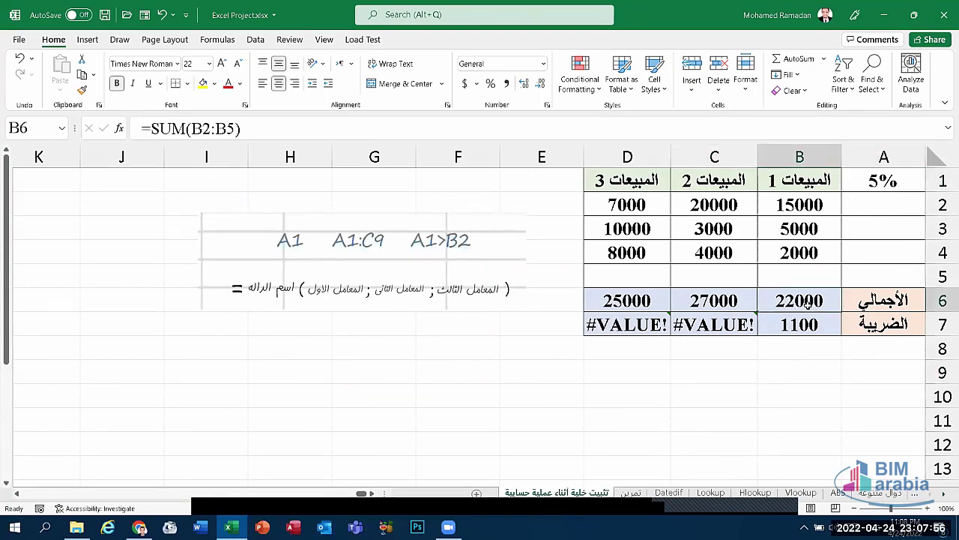
# Re-enter B7's tax formula as =B6*A1 after briefly trying $A$1
pyautogui.click(808, 324)
pyautogui.doubleClick(809, 325)
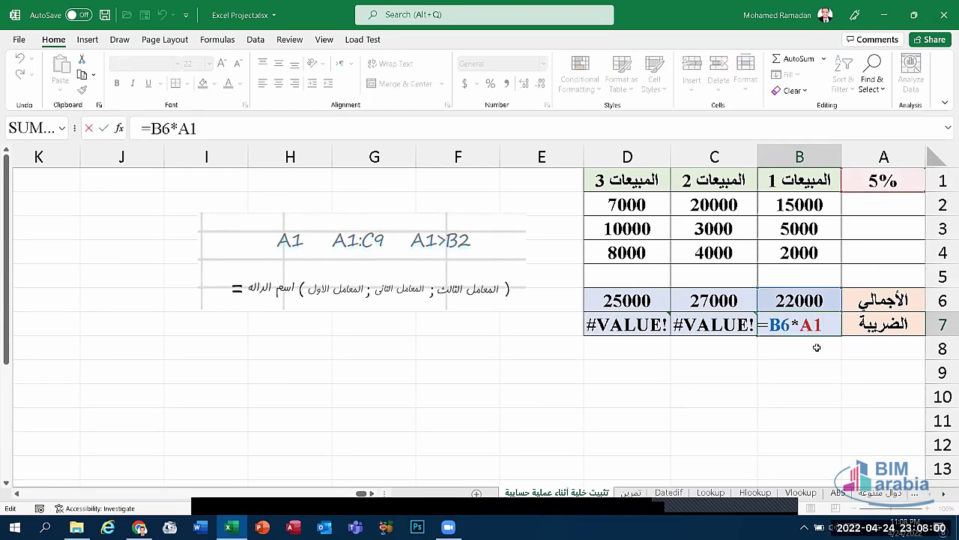
pyautogui.press('F4')
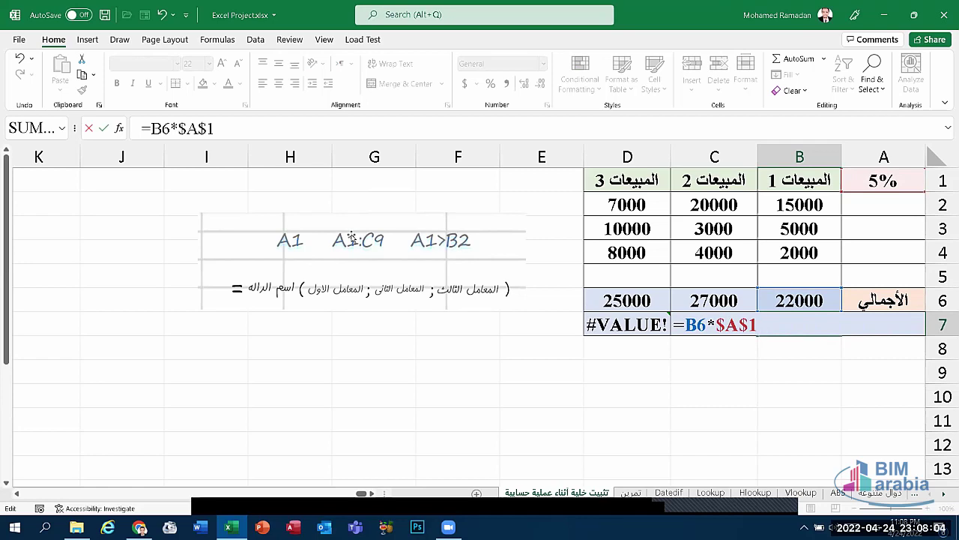
pyautogui.press('BackSpace')
pyautogui.press('BackSpace')
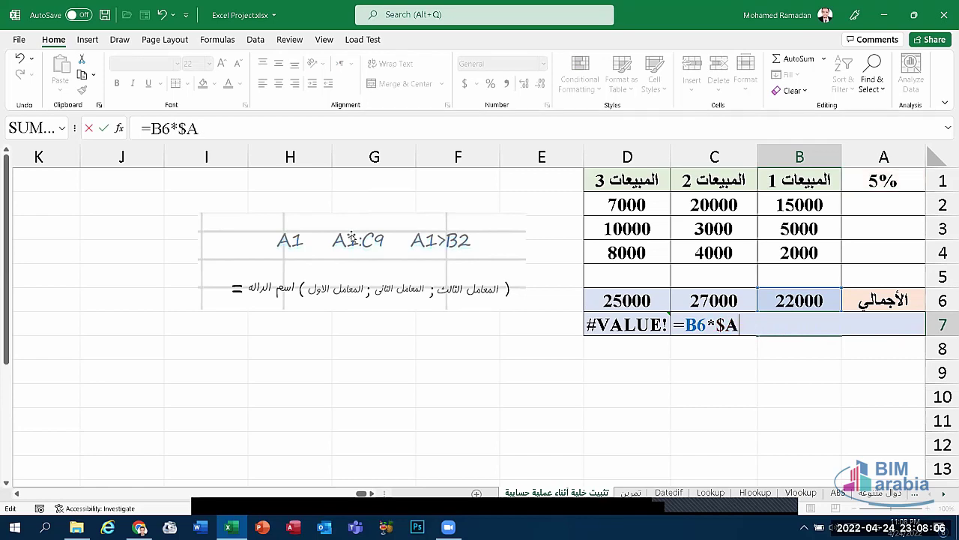
pyautogui.press('BackSpace')
pyautogui.press('BackSpace')
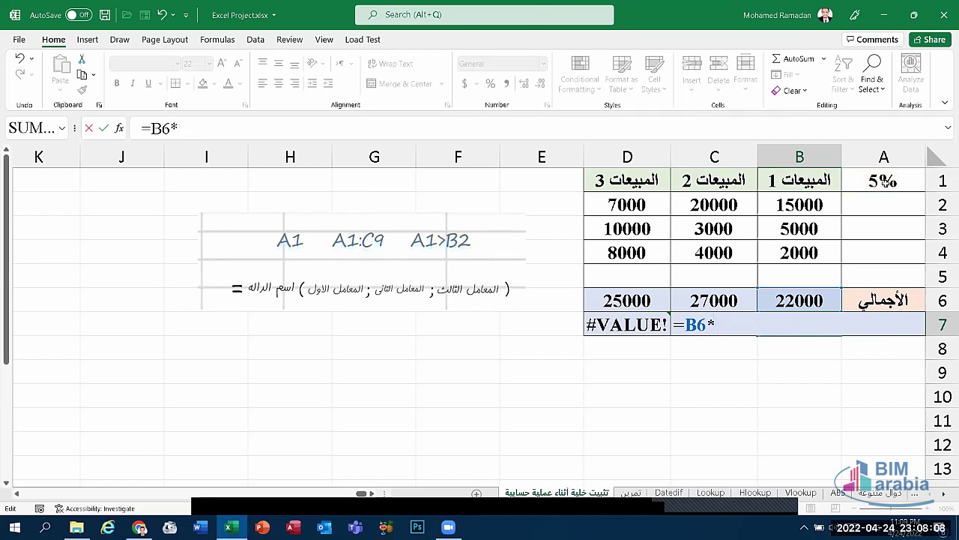
pyautogui.click(886, 181)
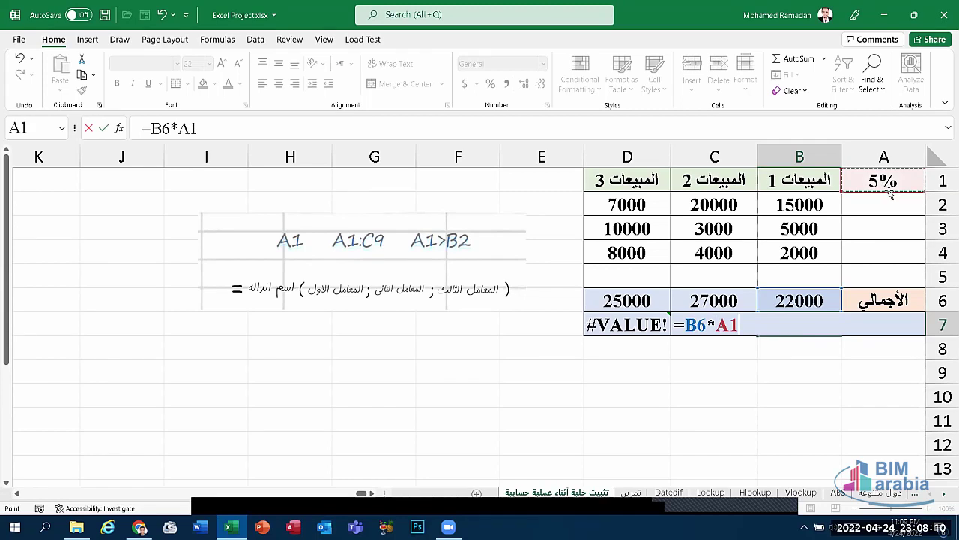
pyautogui.press('Return')
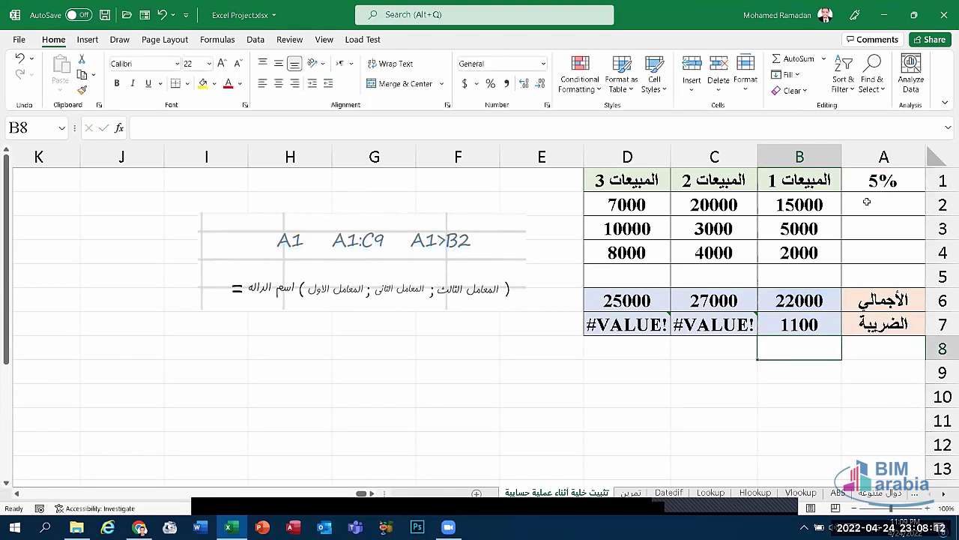
# Fill B7's tax formula across C7:D7, then compare B7's formula with the A1 rate
pyautogui.click(796, 320)
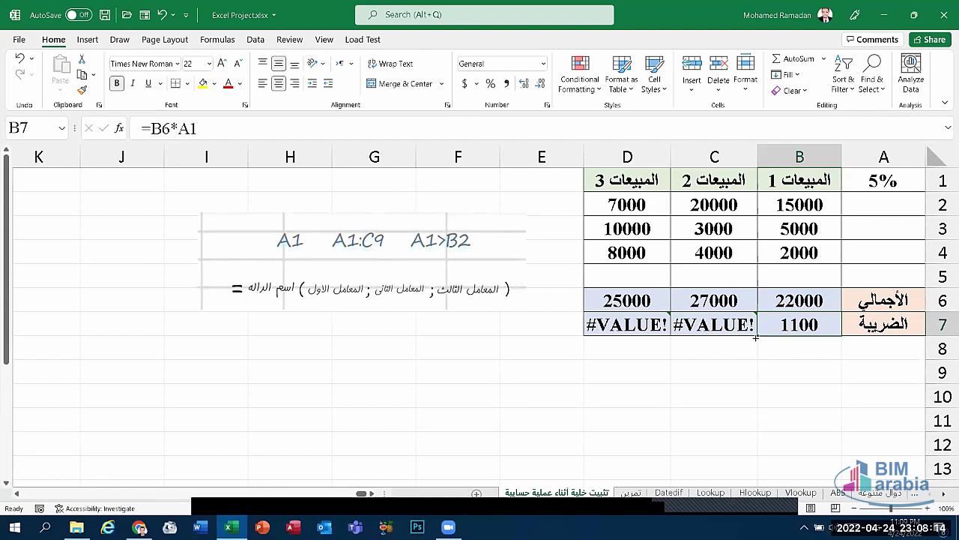
pyautogui.moveTo(756, 337); pyautogui.dragTo(630, 334)
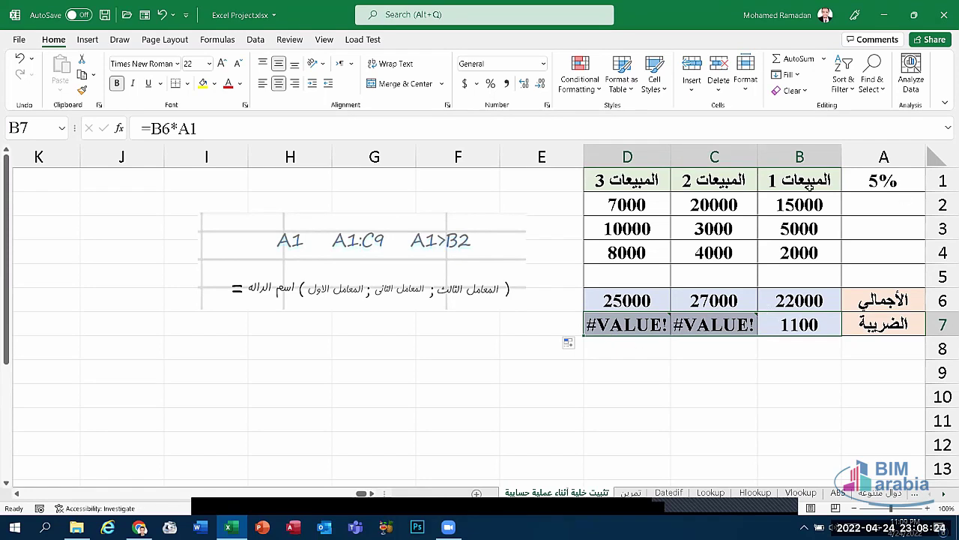
pyautogui.click(825, 321)
pyautogui.moveTo(814, 182); pyautogui.dragTo(855, 183)
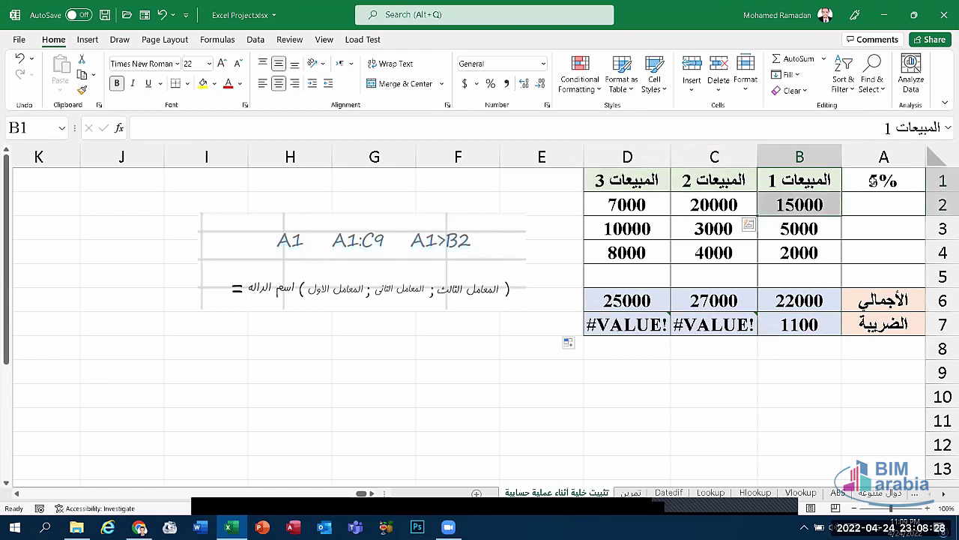
pyautogui.click(855, 183)
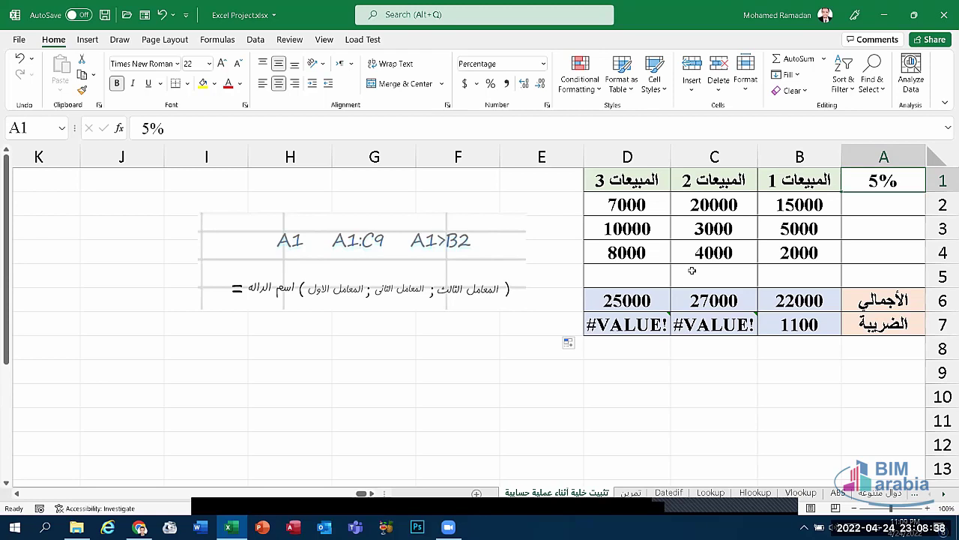
pyautogui.click(817, 326)
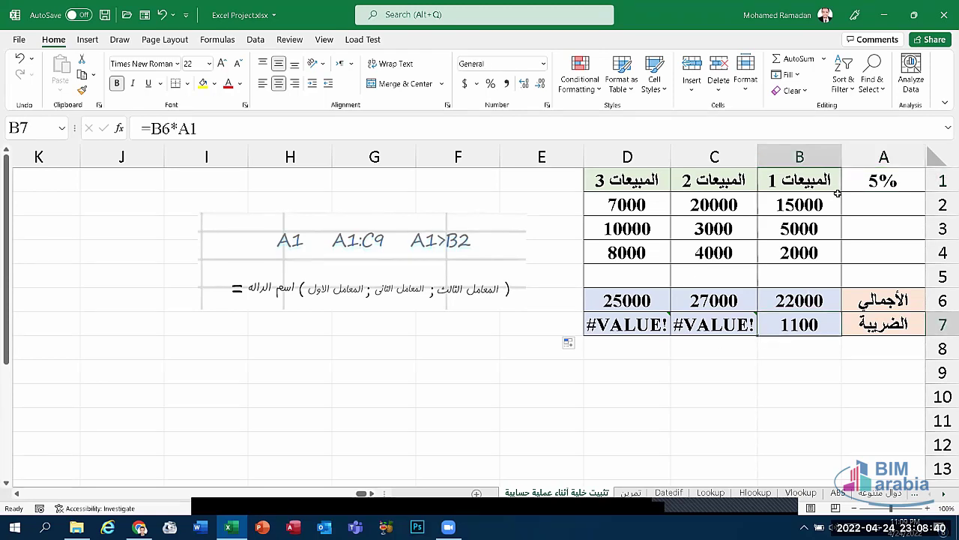
pyautogui.click(876, 180)
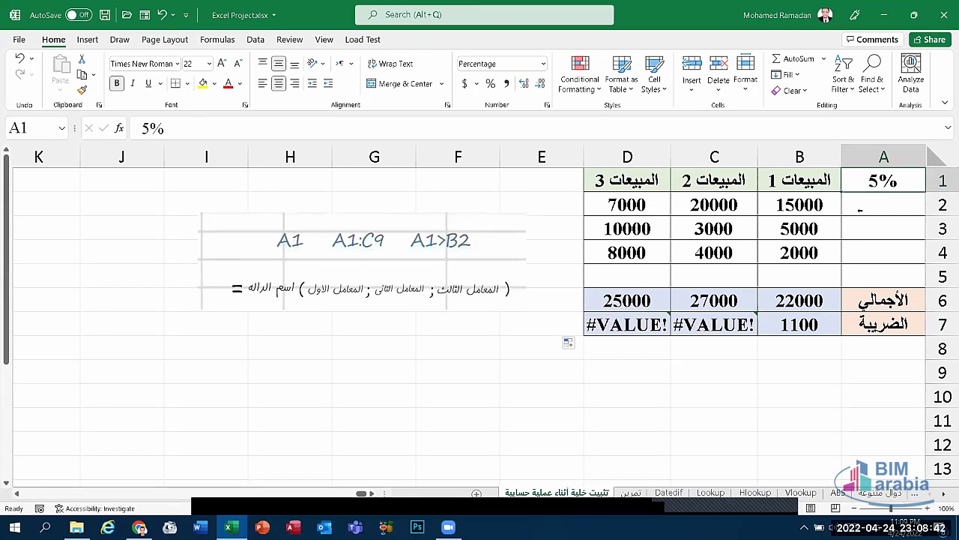
pyautogui.click(824, 334)
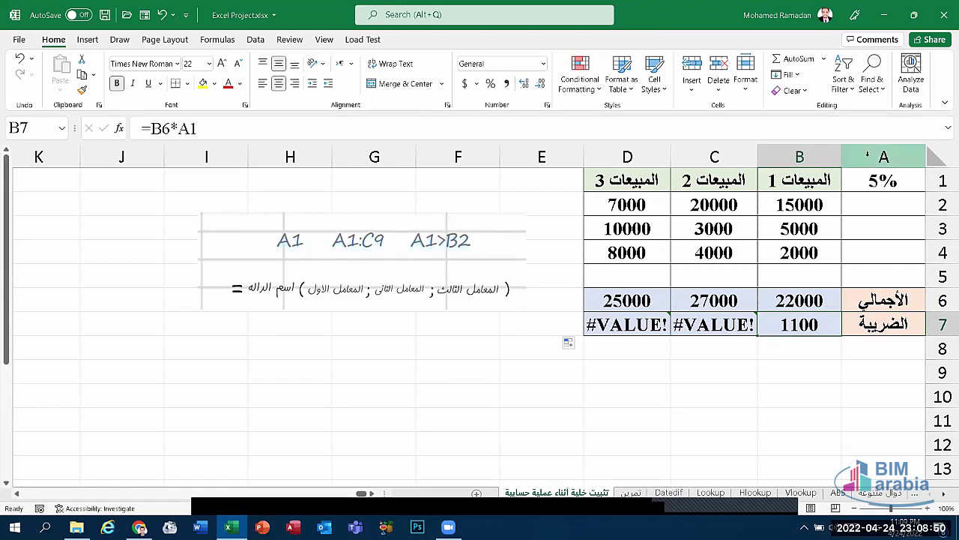
# Review the A1 rate, the B1 heading and the C6 total formula, ending on cell I10
pyautogui.click(872, 187)
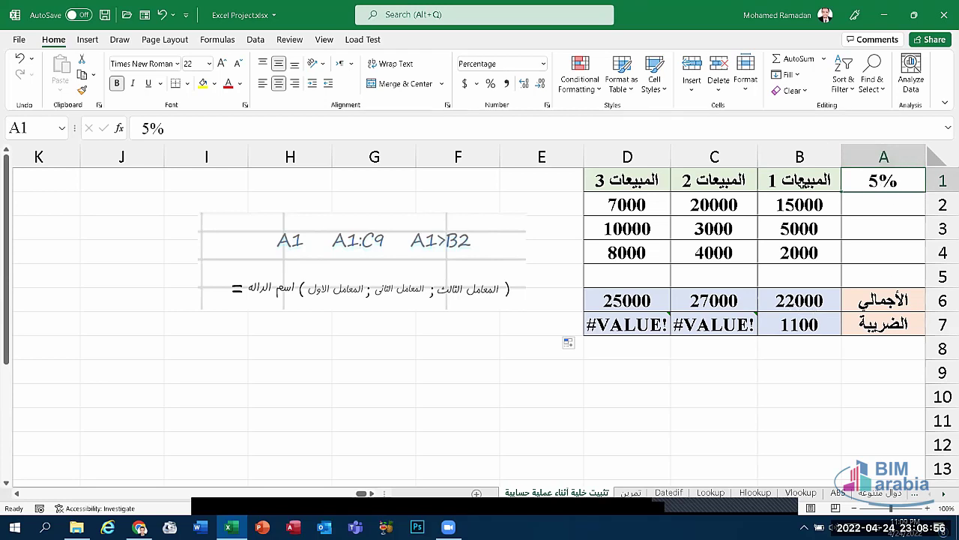
pyautogui.click(799, 185)
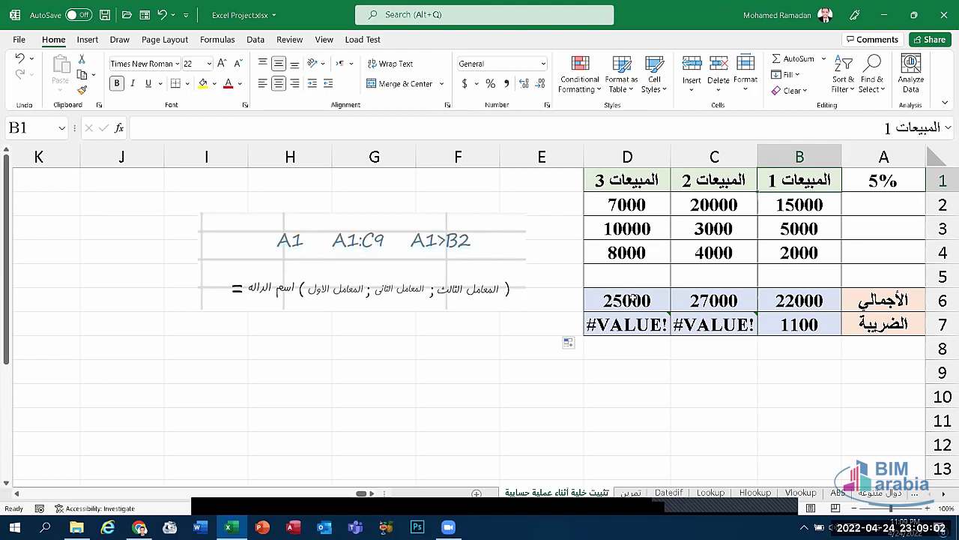
pyautogui.click(891, 189)
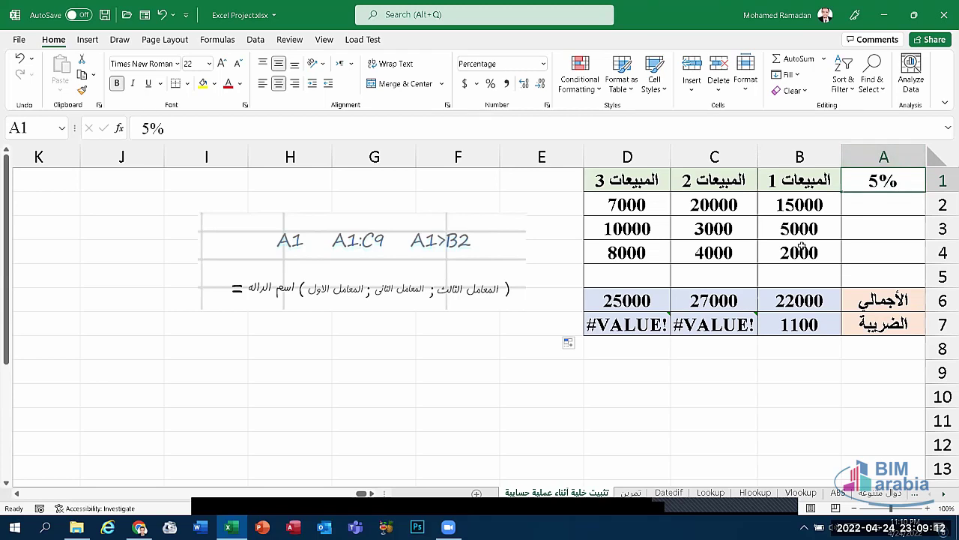
pyautogui.click(815, 183)
pyautogui.click(727, 296)
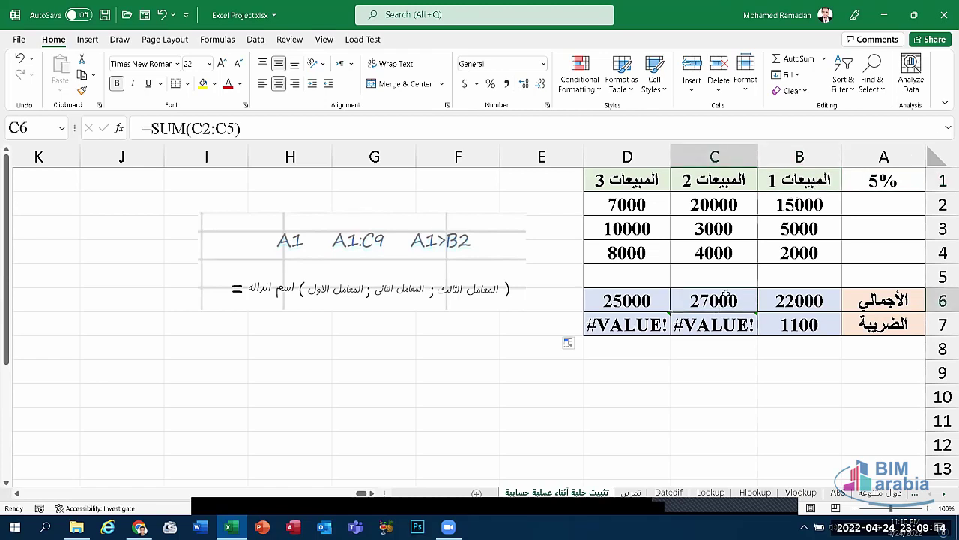
pyautogui.click(238, 395)
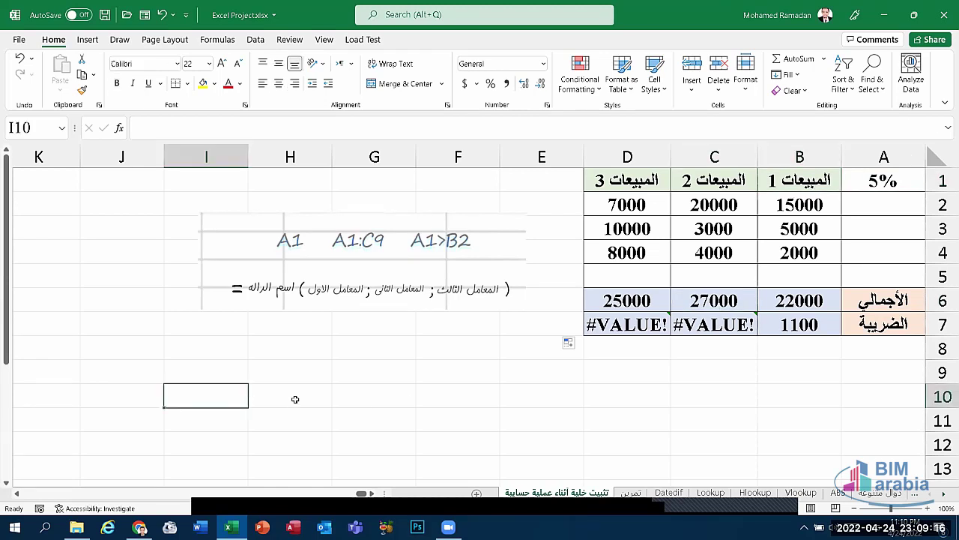
pyautogui.write('1')
pyautogui.press('Return')
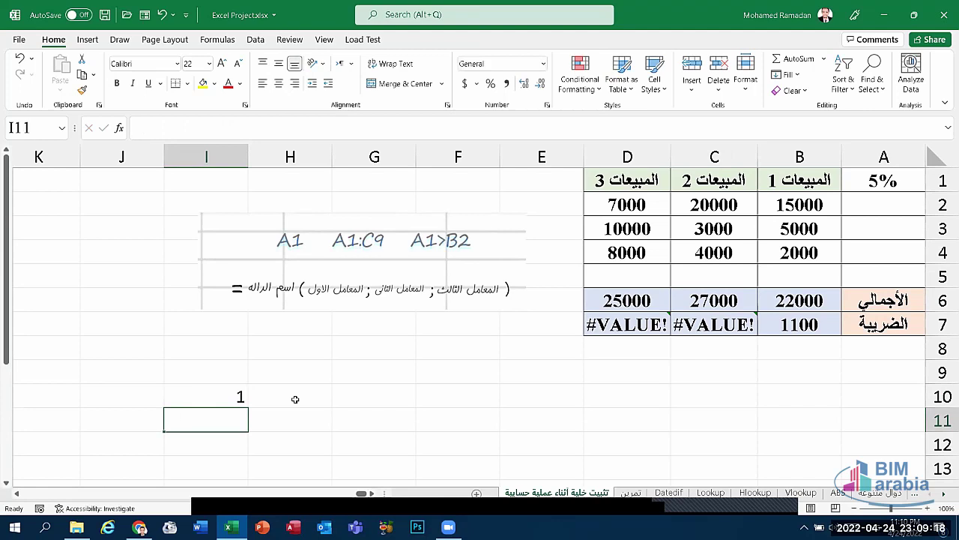
pyautogui.write('2')
pyautogui.press('Return')
pyautogui.write('3')
pyautogui.press('Return')
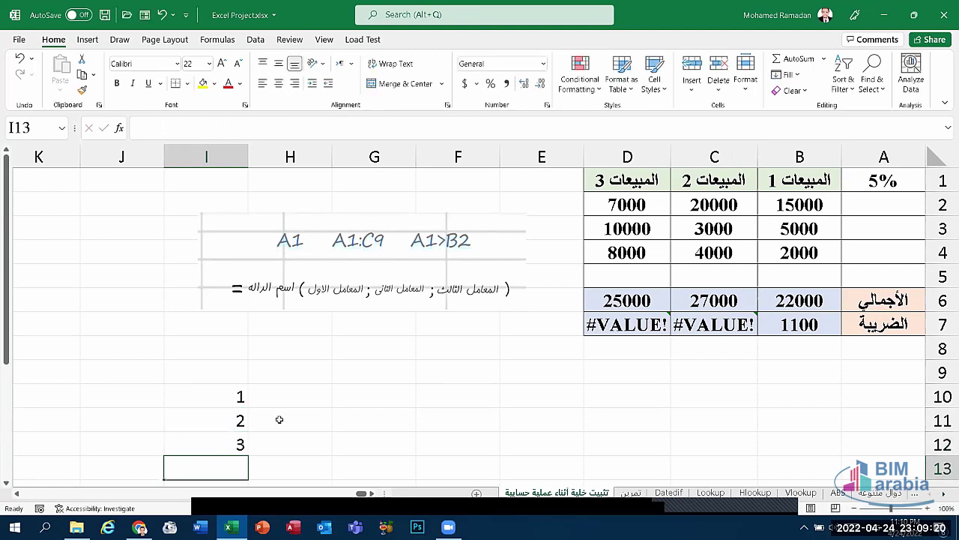
pyautogui.scroll(-2, 279, 419)
pyautogui.write('=')
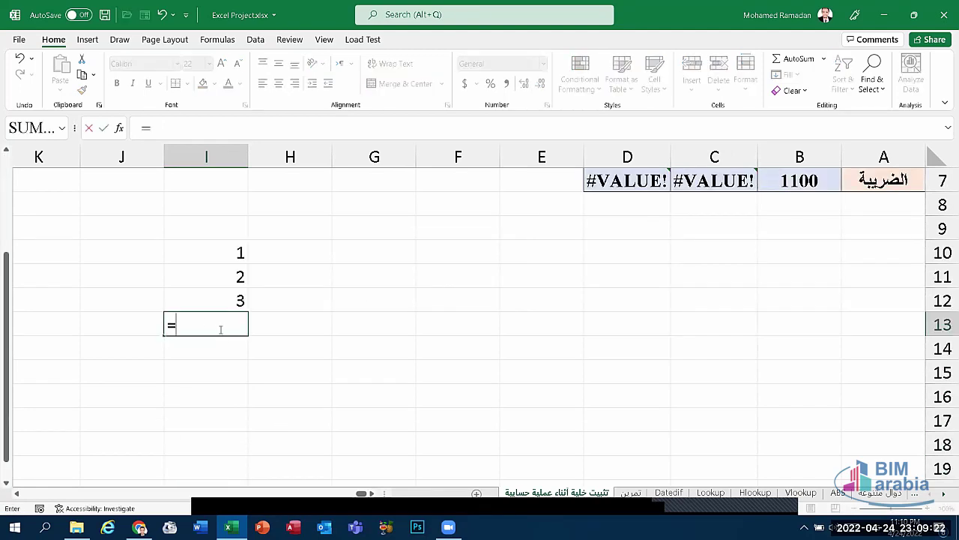
pyautogui.write('s')
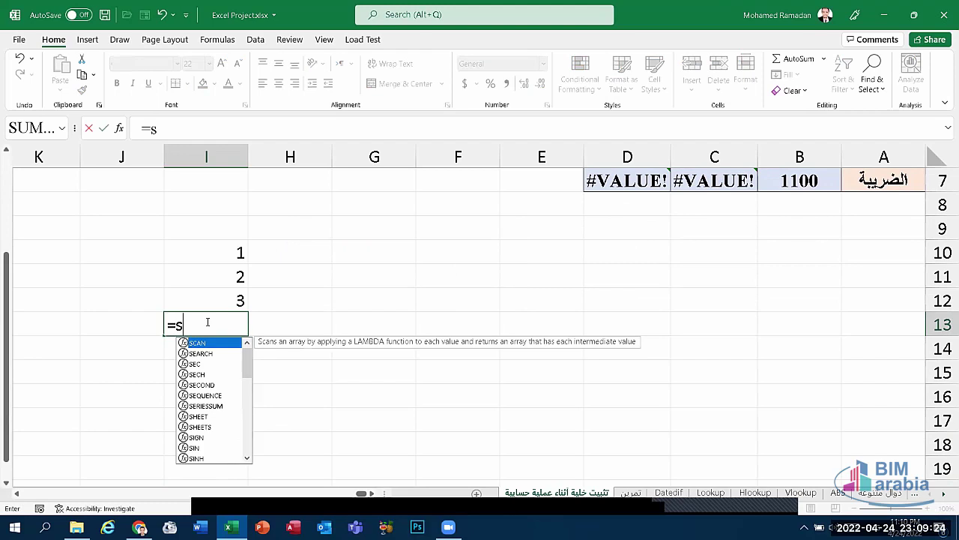
pyautogui.write('um')
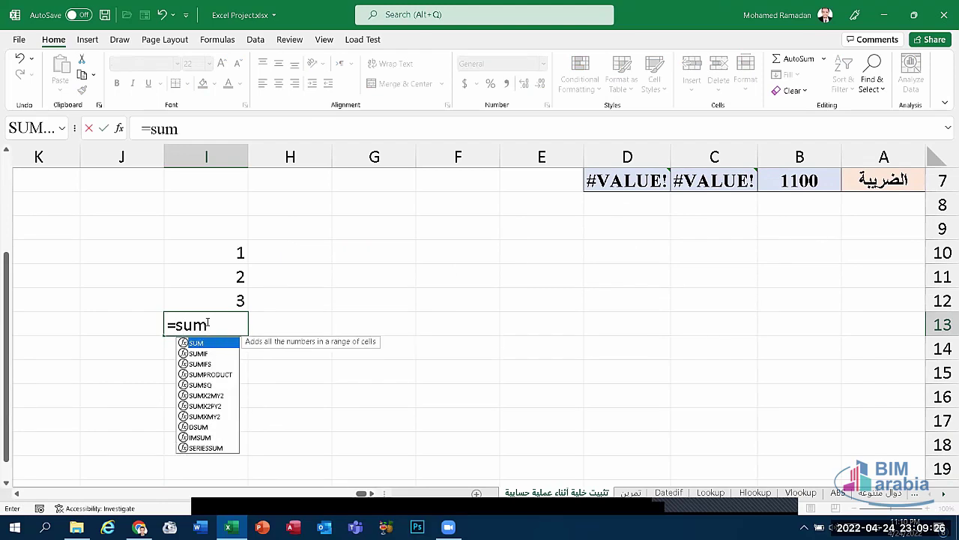
pyautogui.write('(')
pyautogui.moveTo(214, 259); pyautogui.dragTo(216, 296)
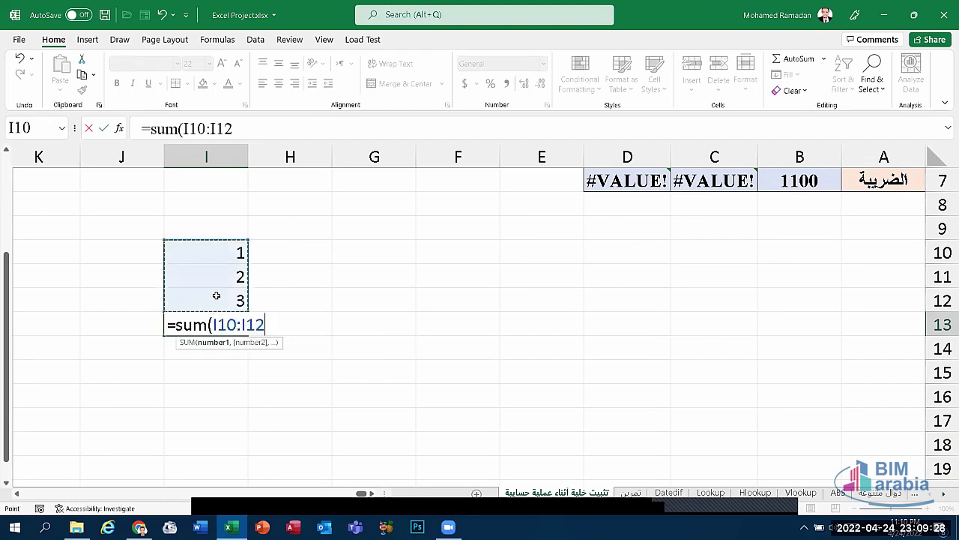
pyautogui.write(')')
pyautogui.press('Return')
pyautogui.scroll(1, 221, 300)
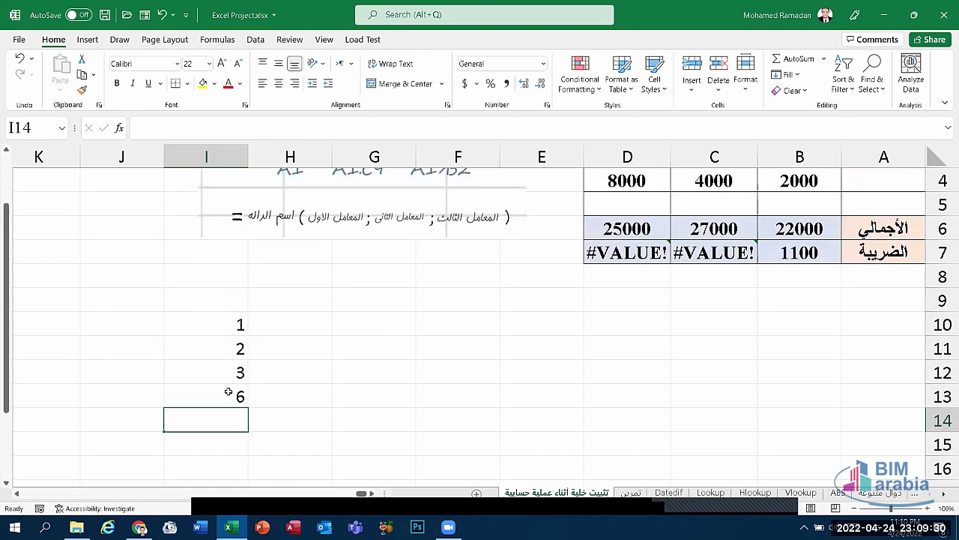
pyautogui.click(234, 397)
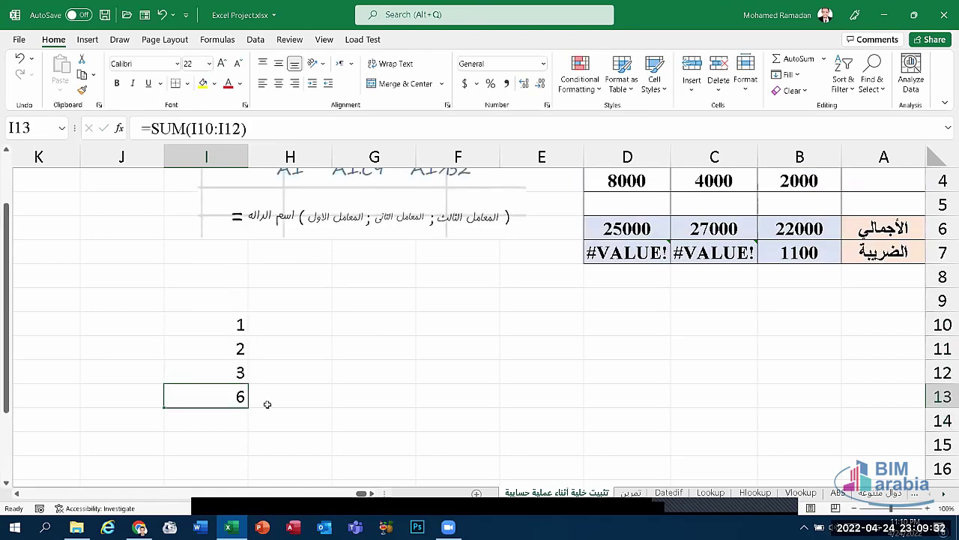
pyautogui.click(271, 320)
# Enter 2, 3 and 4 down H10:H12
pyautogui.write('2')
pyautogui.press('Return')
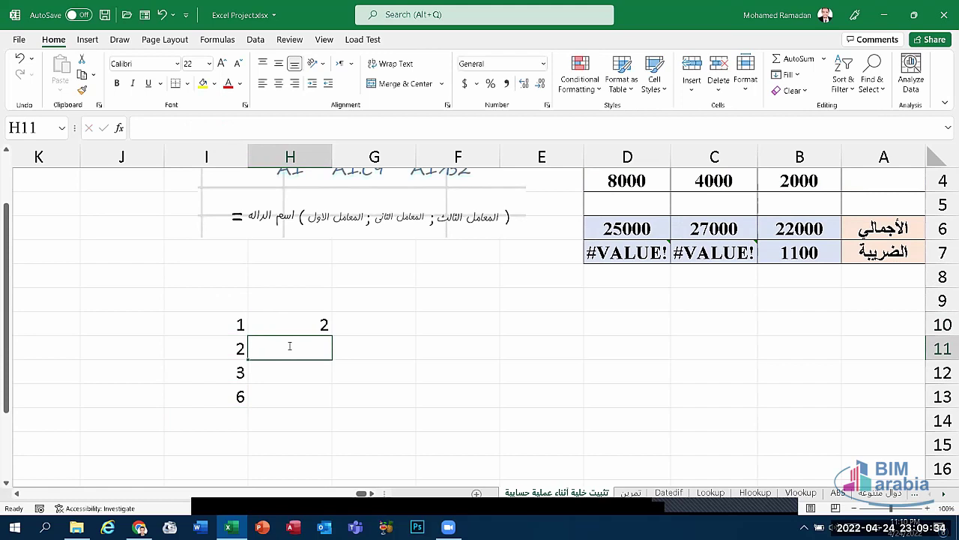
pyautogui.write('3')
pyautogui.press('Return')
pyautogui.write('4')
pyautogui.press('Return')
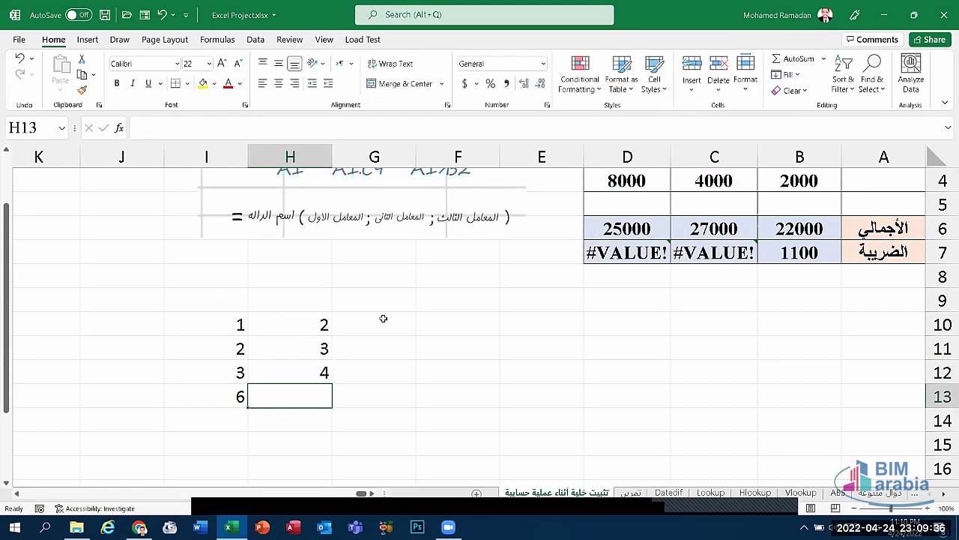
# Enter 5, 6 and 4 down G10:G12, then check the SUM in I13
pyautogui.click(383, 323)
pyautogui.write('5')
pyautogui.press('Return')
pyautogui.write('6')
pyautogui.press('Return')
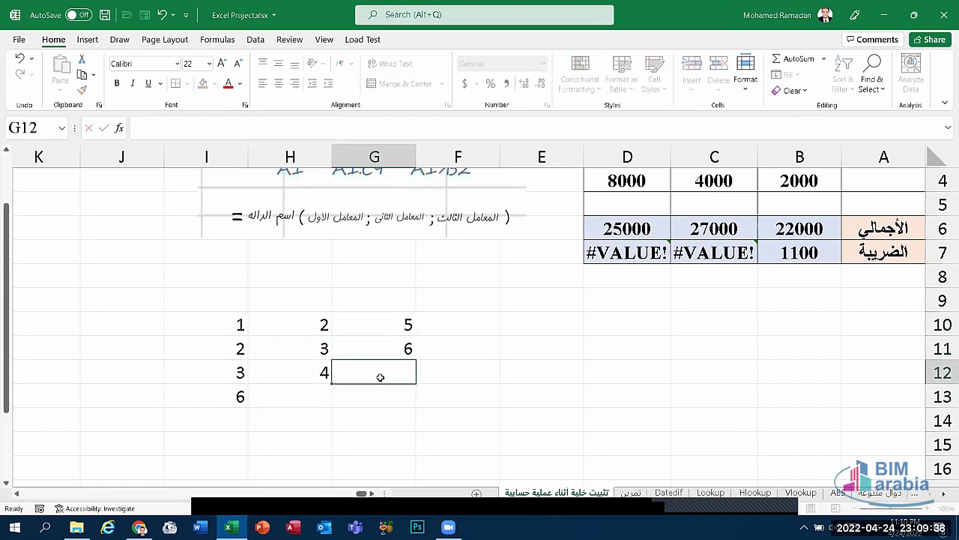
pyautogui.write('4')
pyautogui.click(297, 401)
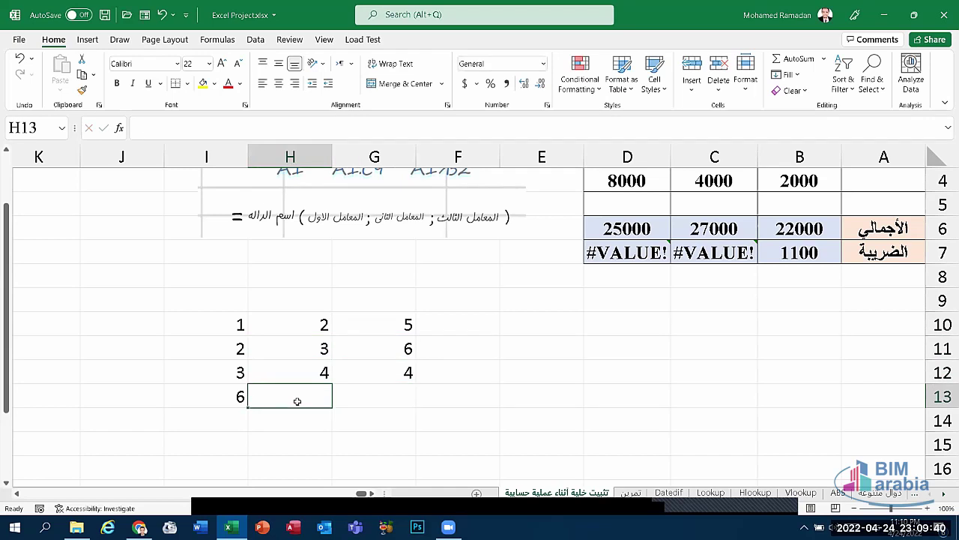
pyautogui.click(236, 399)
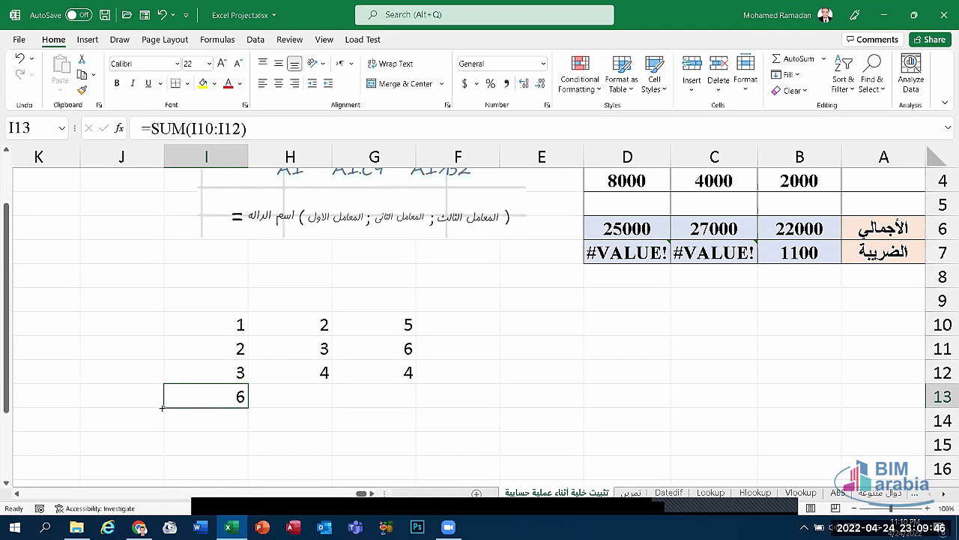
# Cut the G10:H12 number block and paste it into J10:K12
pyautogui.moveTo(316, 324); pyautogui.dragTo(397, 372)
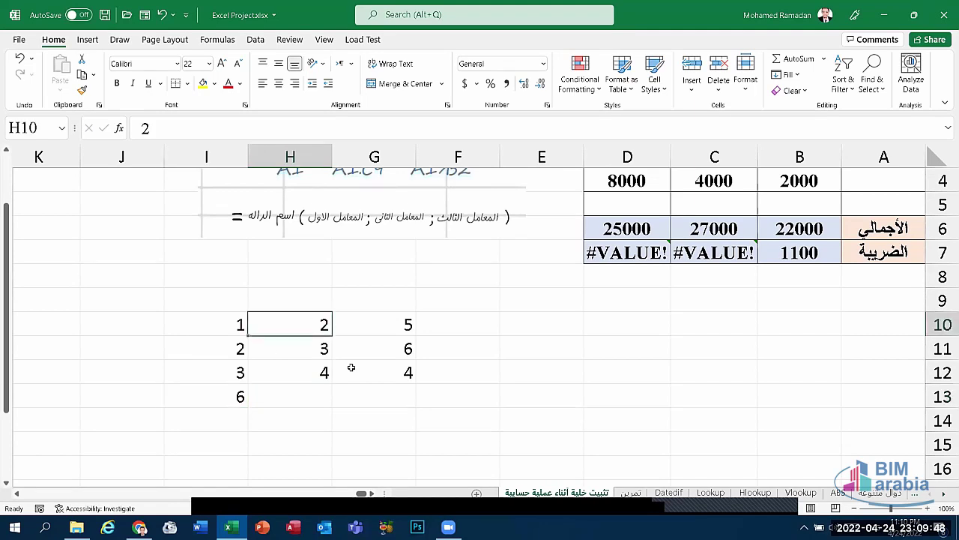
pyautogui.click(84, 60)
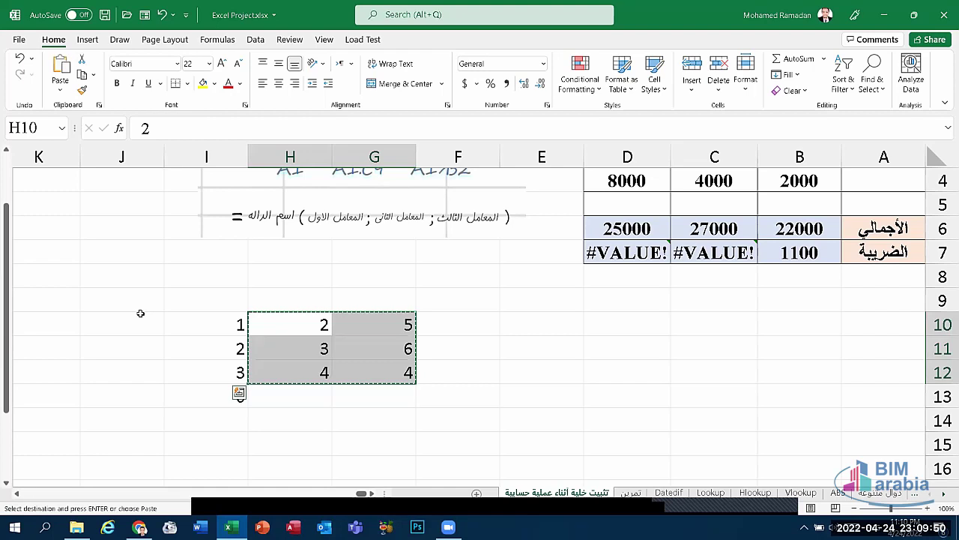
pyautogui.moveTo(141, 315); pyautogui.dragTo(59, 364)
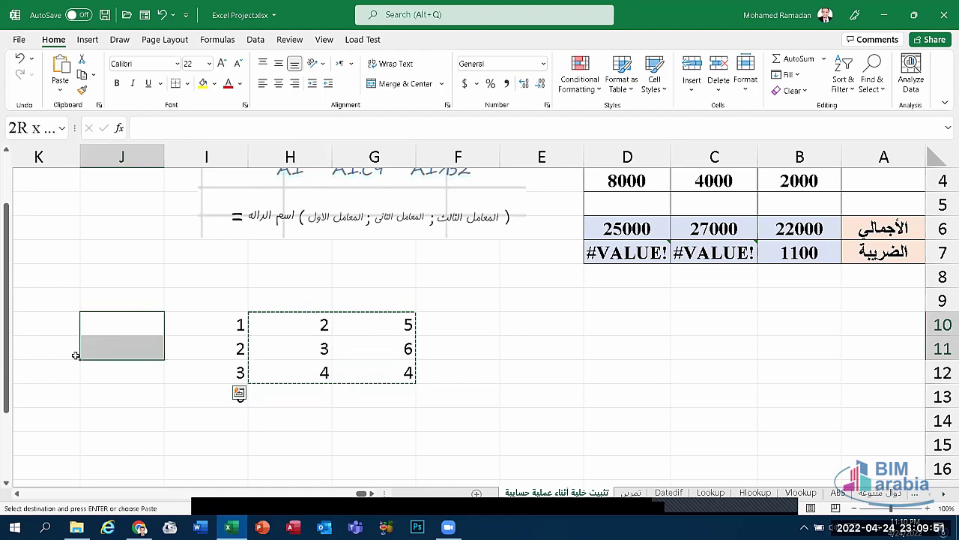
pyautogui.click(62, 69)
# Fill I13's SUM across to J13 and K13, giving 15 and 9
pyautogui.click(201, 401)
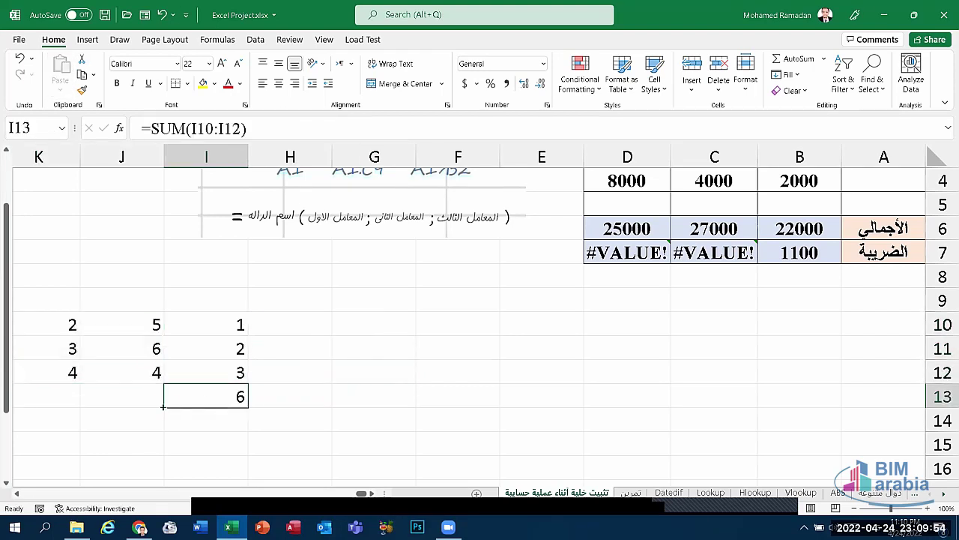
pyautogui.moveTo(248, 407); pyautogui.dragTo(34, 402)
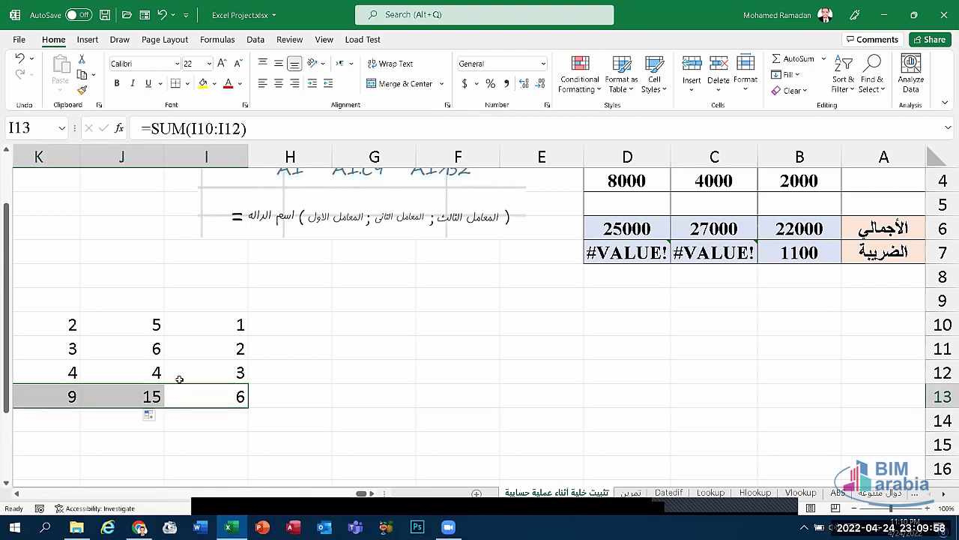
pyautogui.click(147, 399)
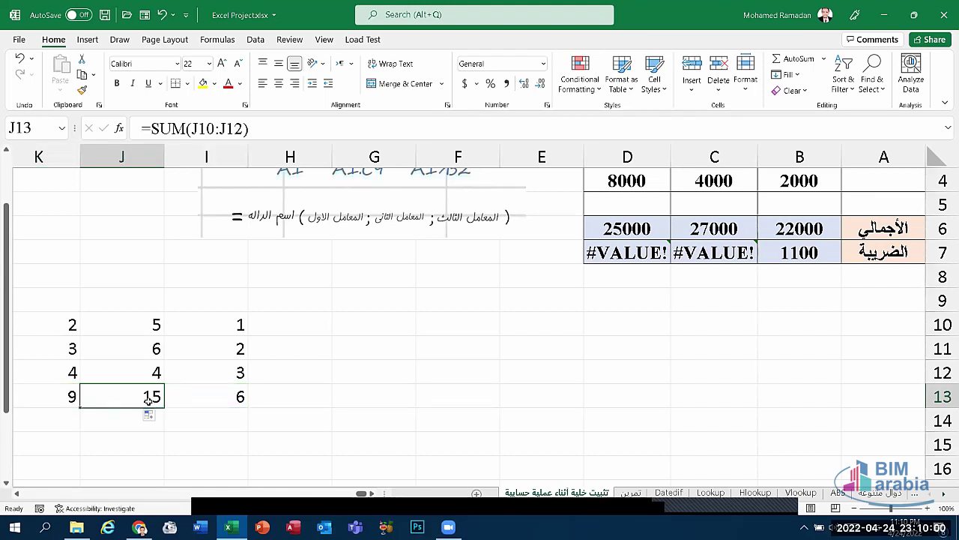
pyautogui.click(207, 397)
# Make I13's SUM end at $I$12 and fill it to K13, giving 21 and 30
pyautogui.doubleClick(224, 395)
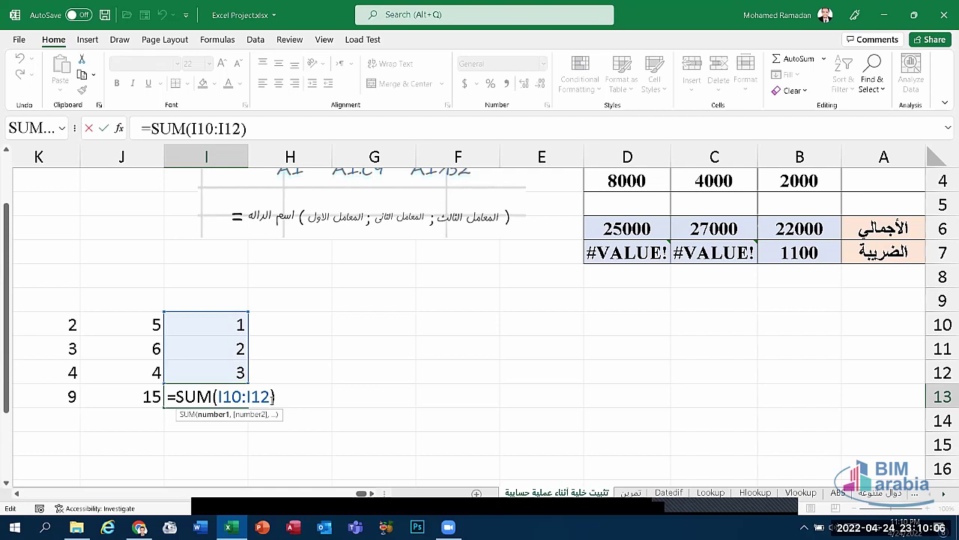
pyautogui.press('F4')
pyautogui.press('Return')
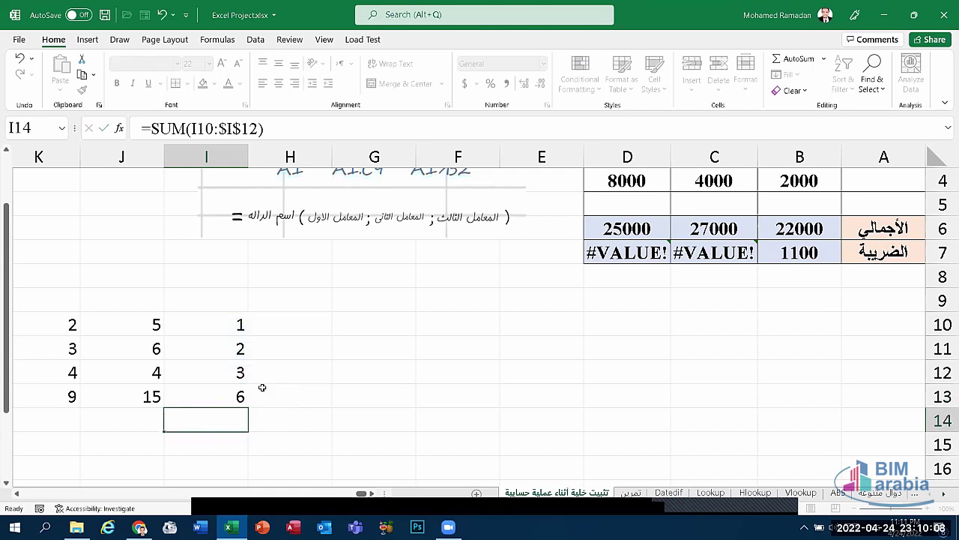
pyautogui.click(242, 396)
pyautogui.moveTo(163, 407); pyautogui.dragTo(11, 394)
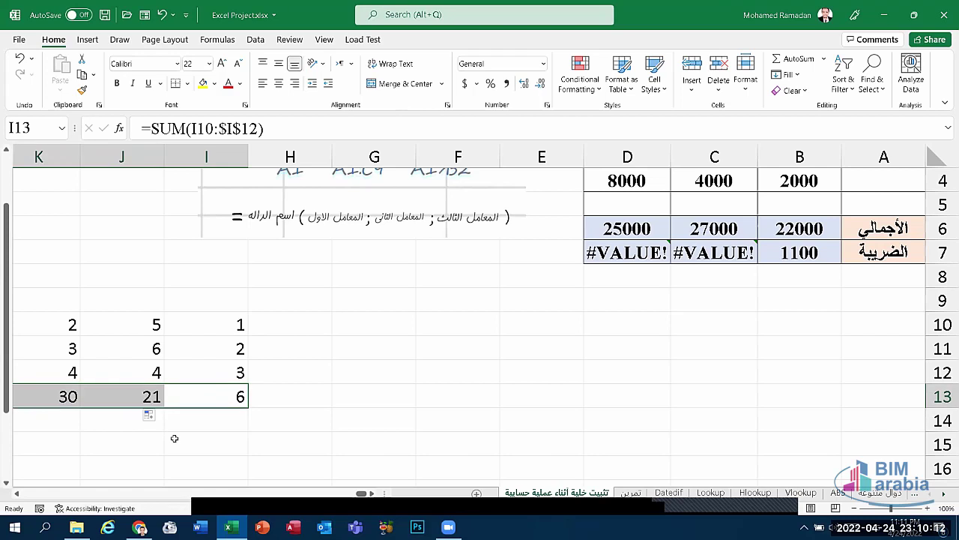
pyautogui.click(139, 395)
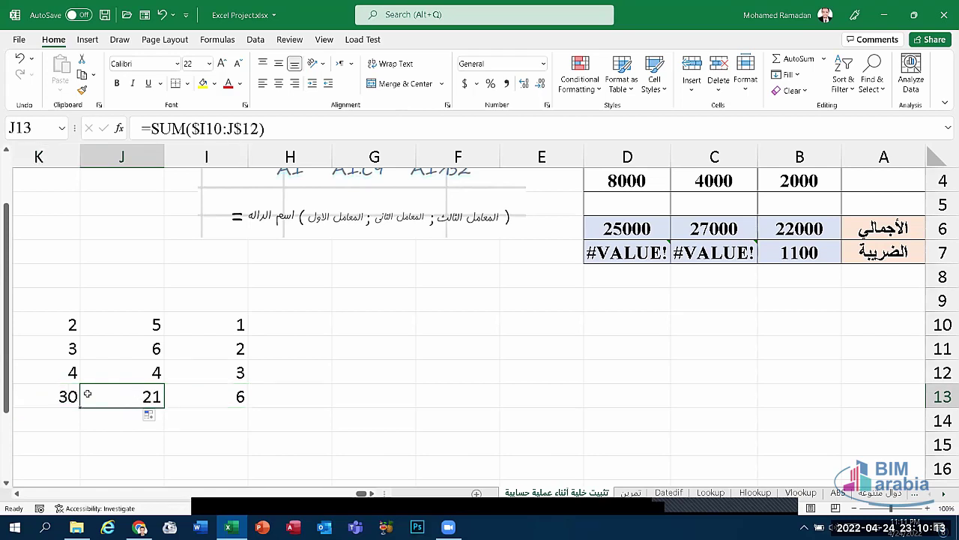
pyautogui.click(219, 401)
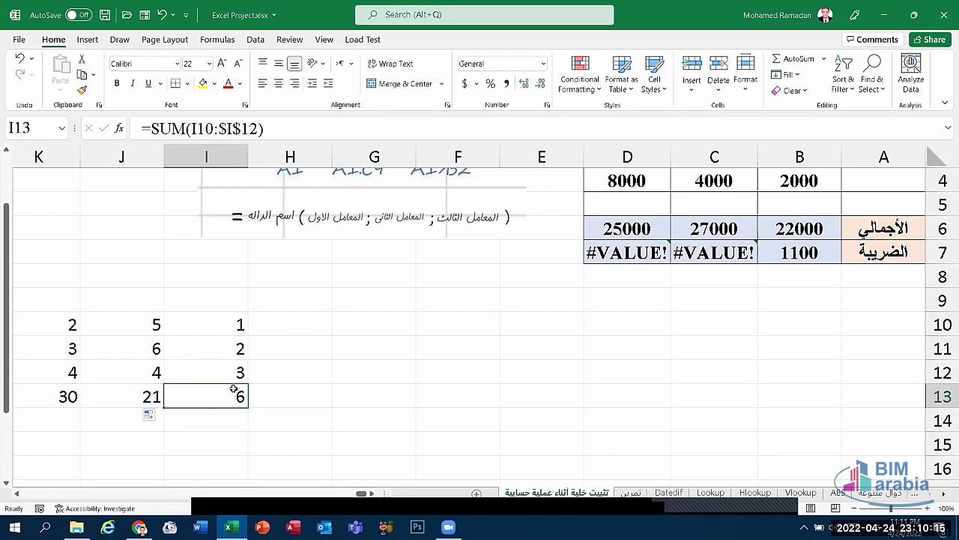
pyautogui.click(136, 397)
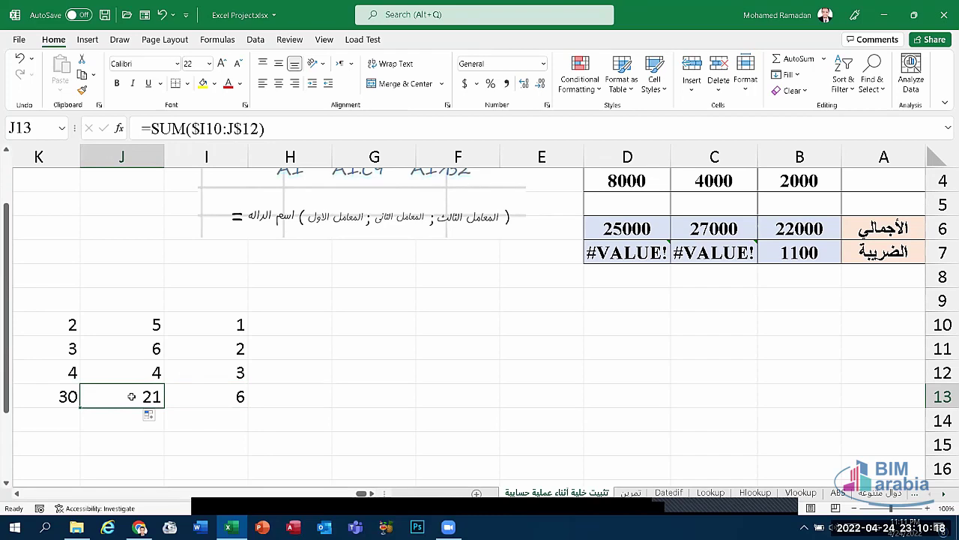
# Delete everything in the practice block I10:K13
pyautogui.moveTo(236, 321)
pyautogui.mouseDown()
pyautogui.moveTo(230, 304)
pyautogui.moveTo(223, 373)
pyautogui.mouseUp()
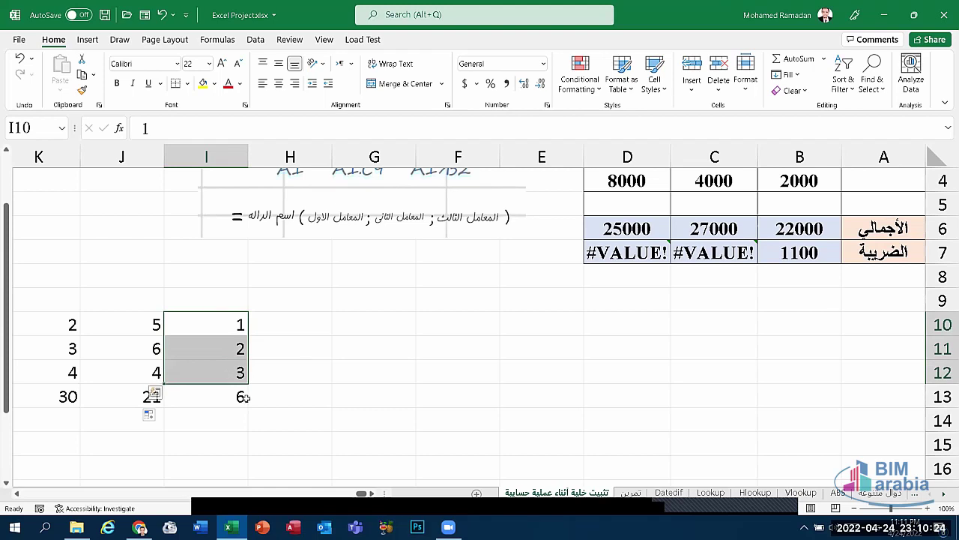
pyautogui.click(180, 396)
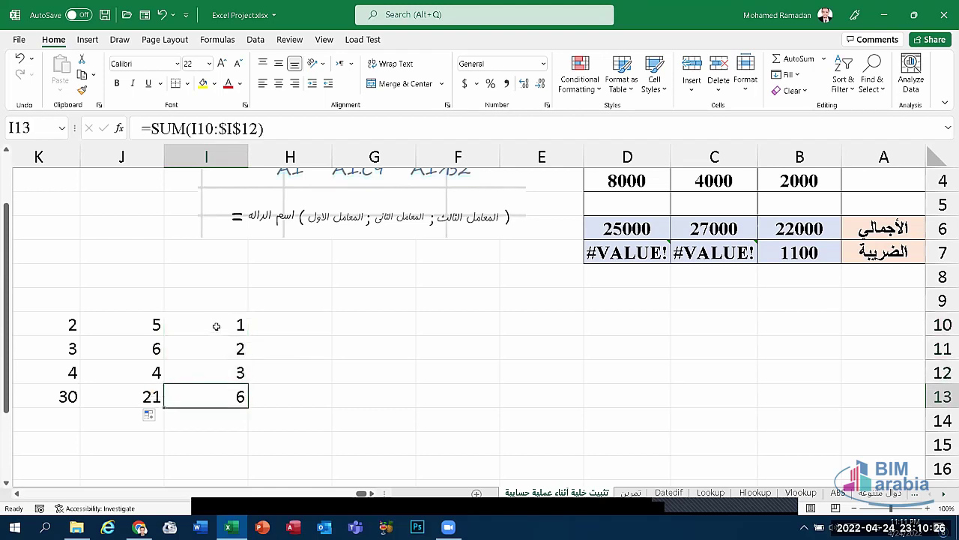
pyautogui.moveTo(216, 326); pyautogui.dragTo(67, 397)
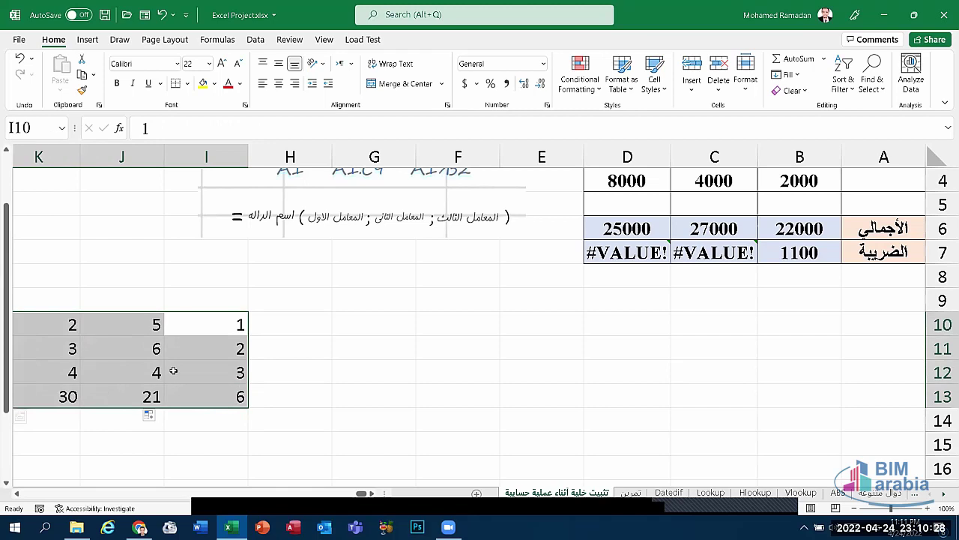
pyautogui.press('Delete')
pyautogui.scroll(1, 807, 345)
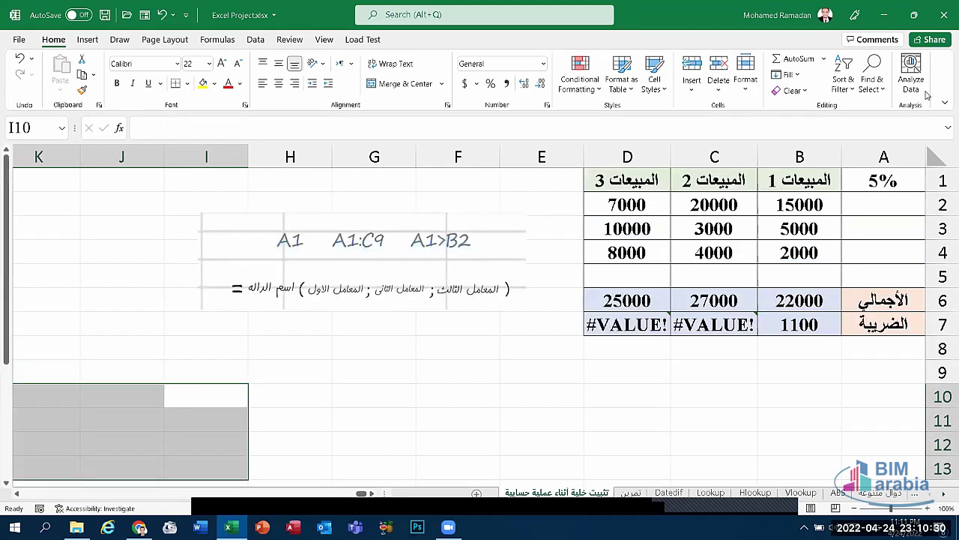
pyautogui.click(874, 184)
pyautogui.click(802, 341)
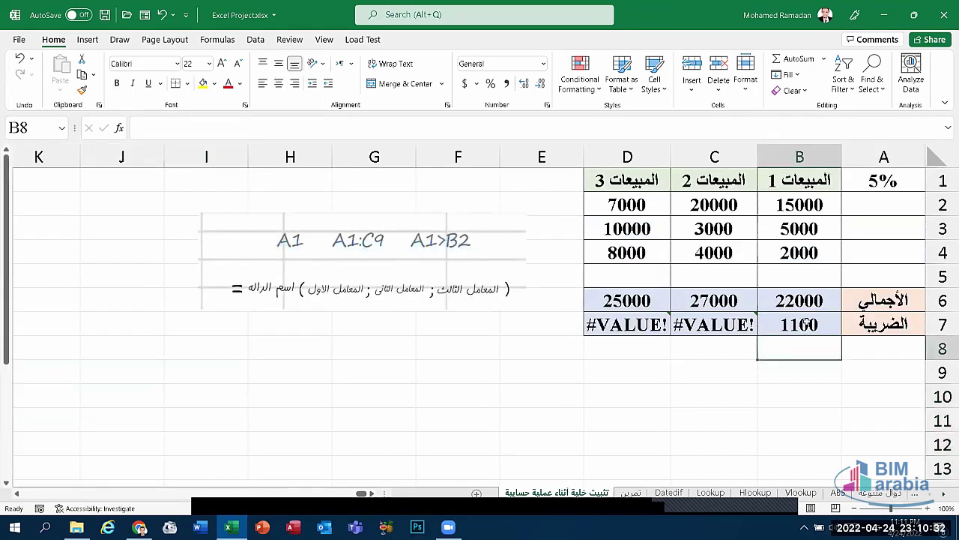
pyautogui.click(799, 326)
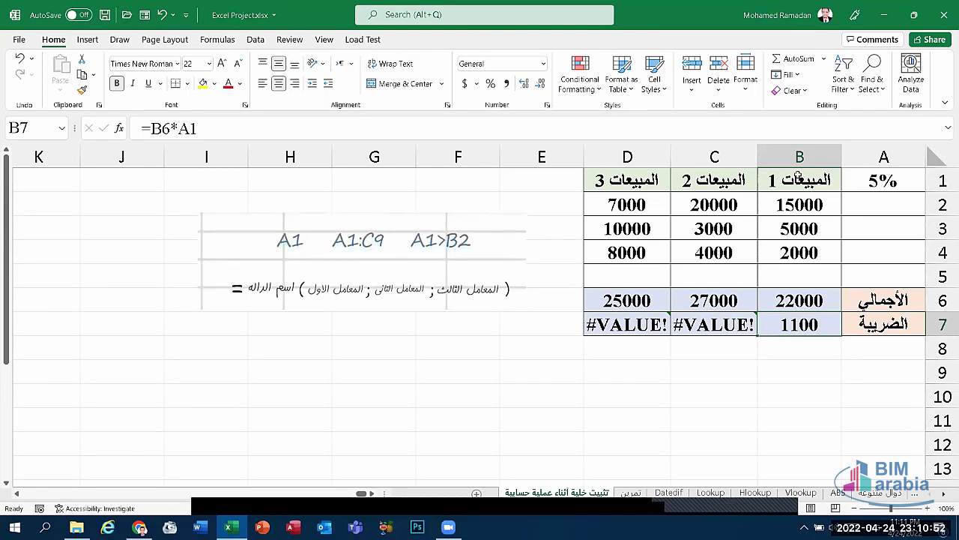
# Check the 5% rate in A1, the SUM totals in B6 and C6, and the B7 tax formula
pyautogui.click(798, 186)
pyautogui.click(877, 183)
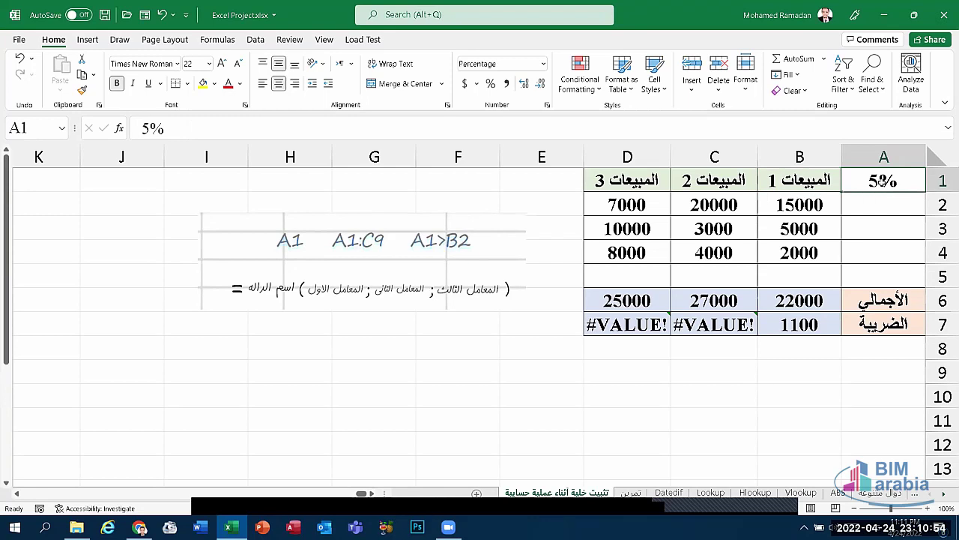
pyautogui.click(818, 306)
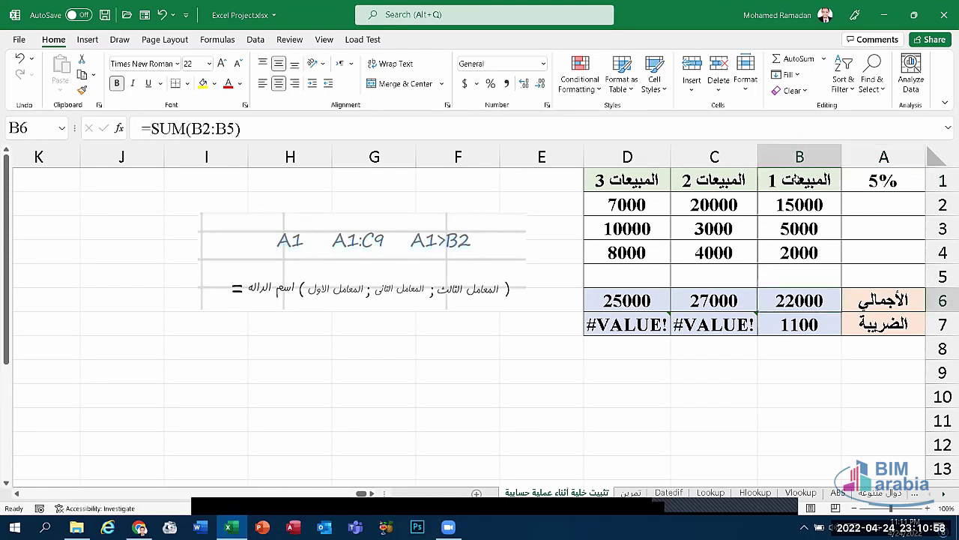
pyautogui.click(796, 180)
pyautogui.click(739, 297)
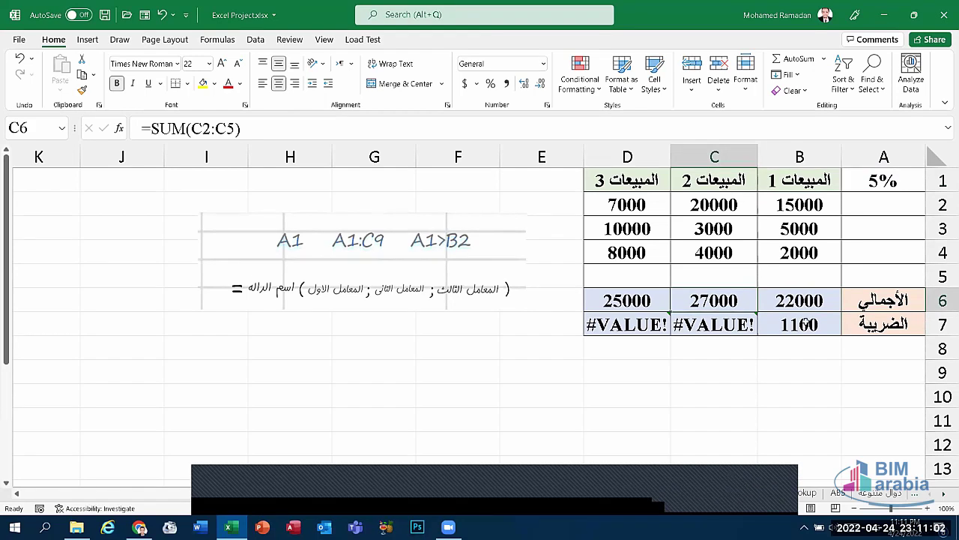
pyautogui.click(819, 321)
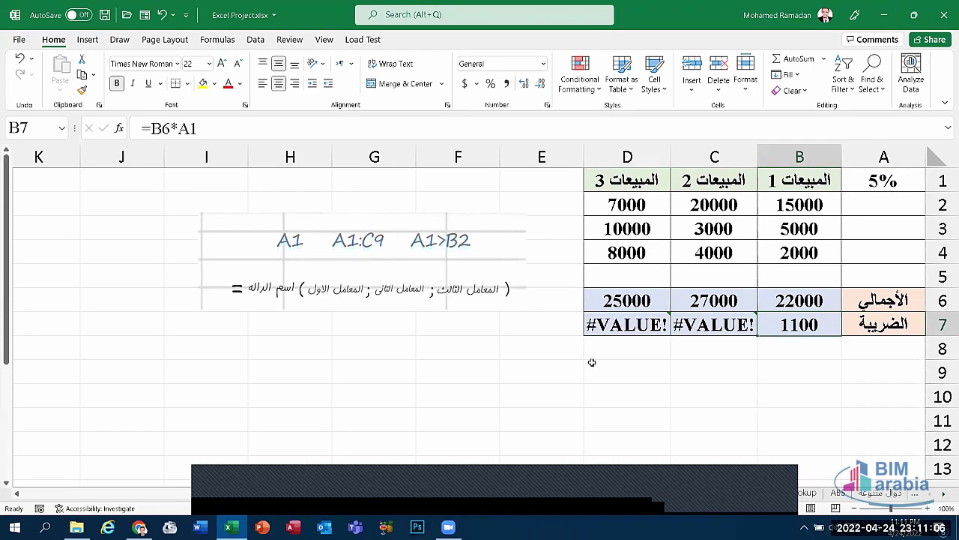
pyautogui.click(460, 491)
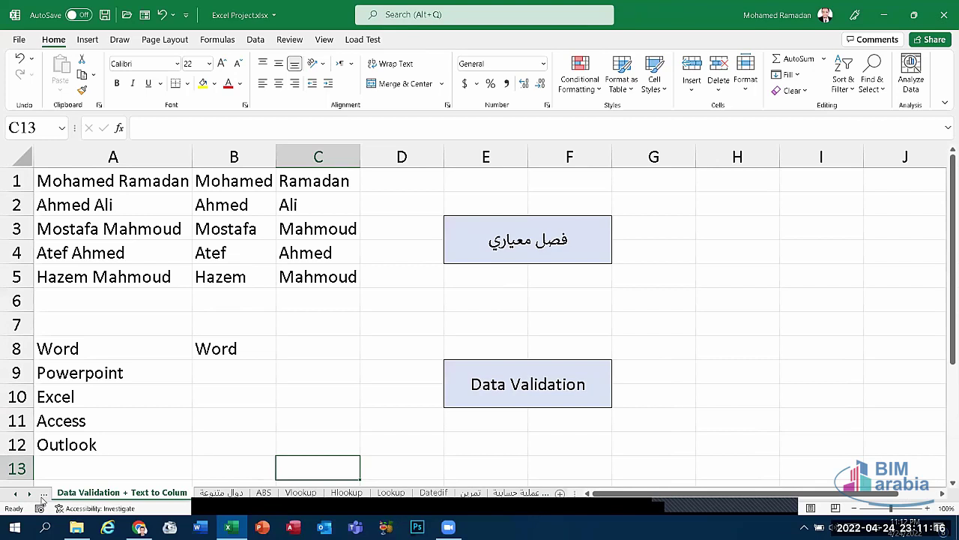
# Scroll the sheet tabs back and switch to the Type of IF sheet
pyautogui.click(43, 496)
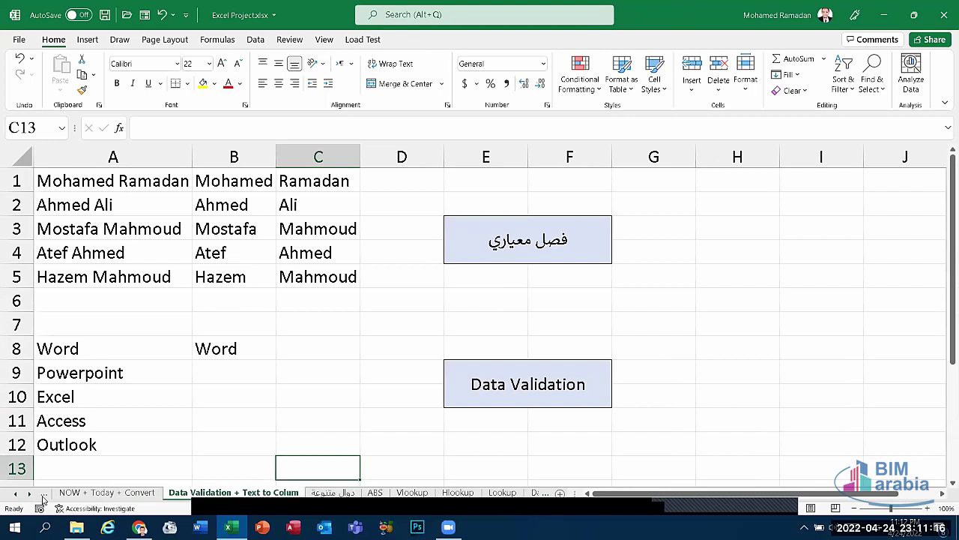
pyautogui.click(42, 497)
pyautogui.click(43, 496)
pyautogui.click(176, 493)
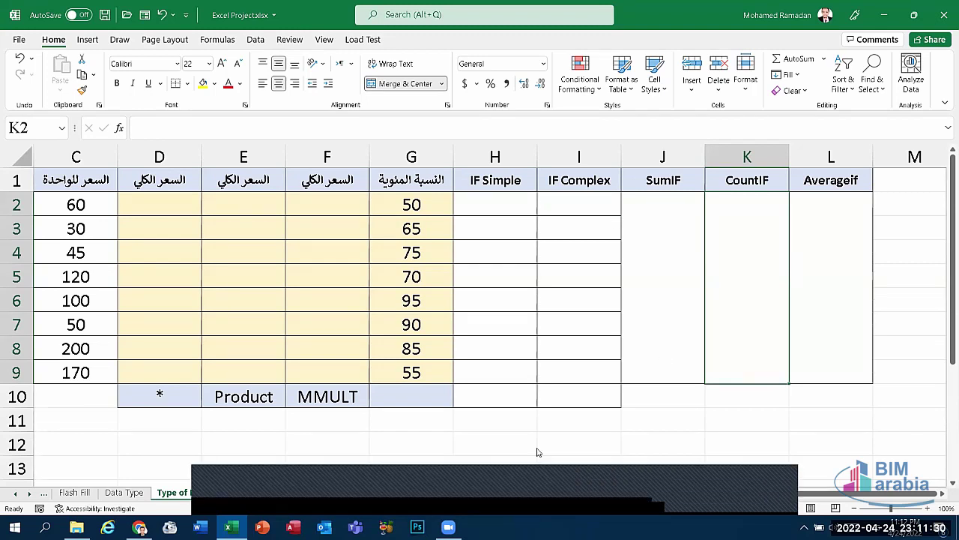
pyautogui.click(463, 495)
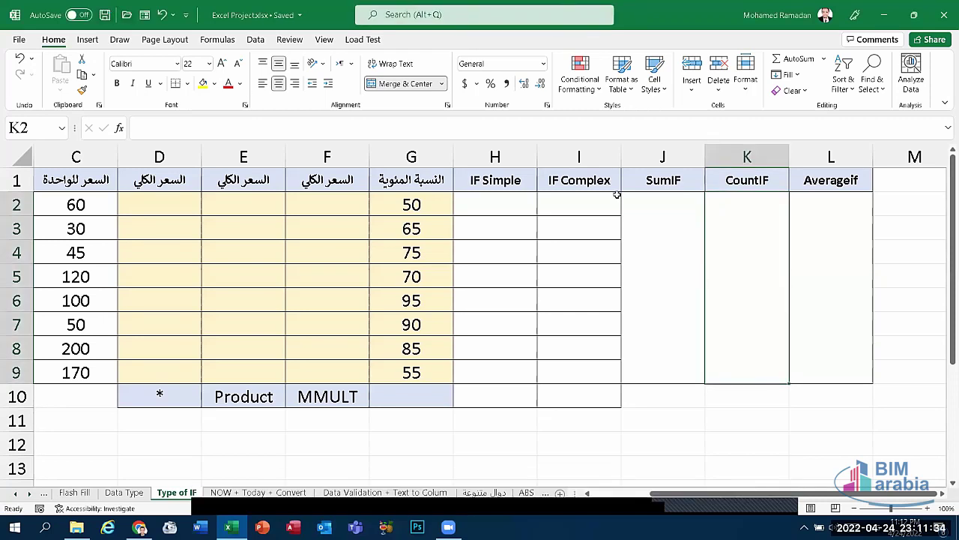
pyautogui.click(501, 254)
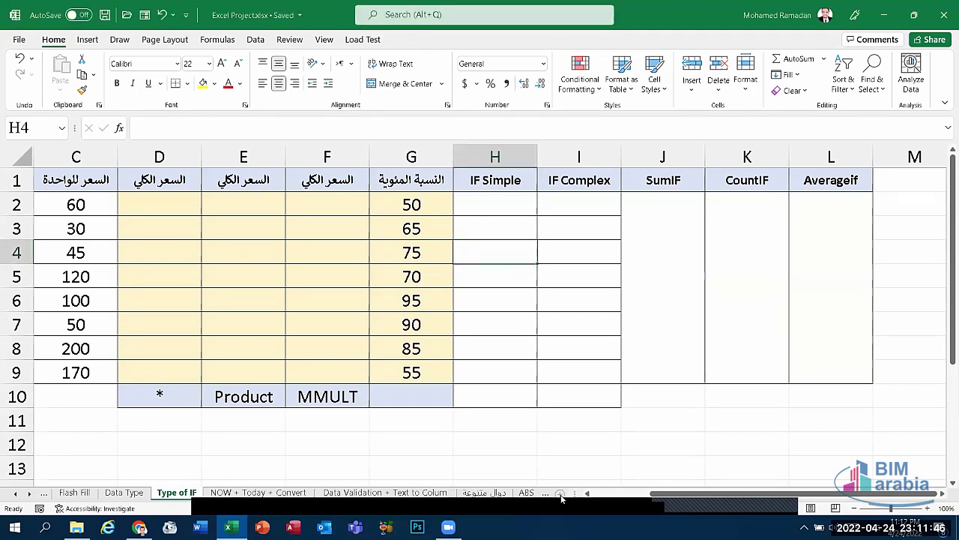
# Insert a new sheet and rename it معادلات الامتحانات using the Arabic keyboard
pyautogui.click(560, 493)
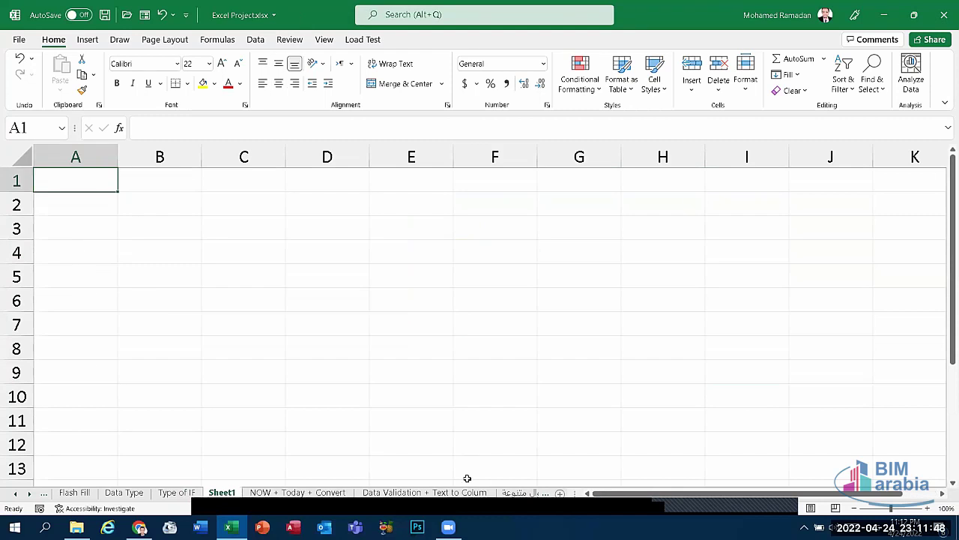
pyautogui.doubleClick(225, 494)
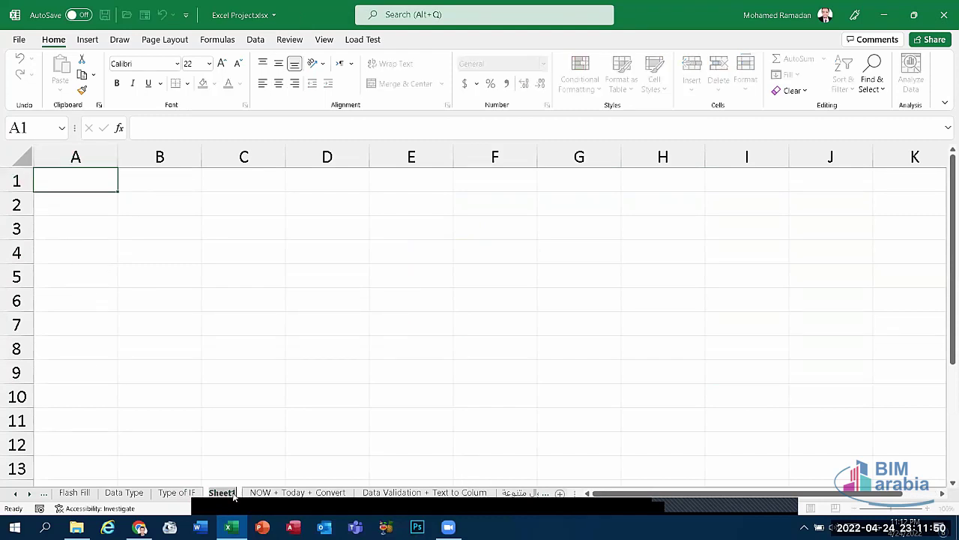
pyautogui.press('BackSpace')
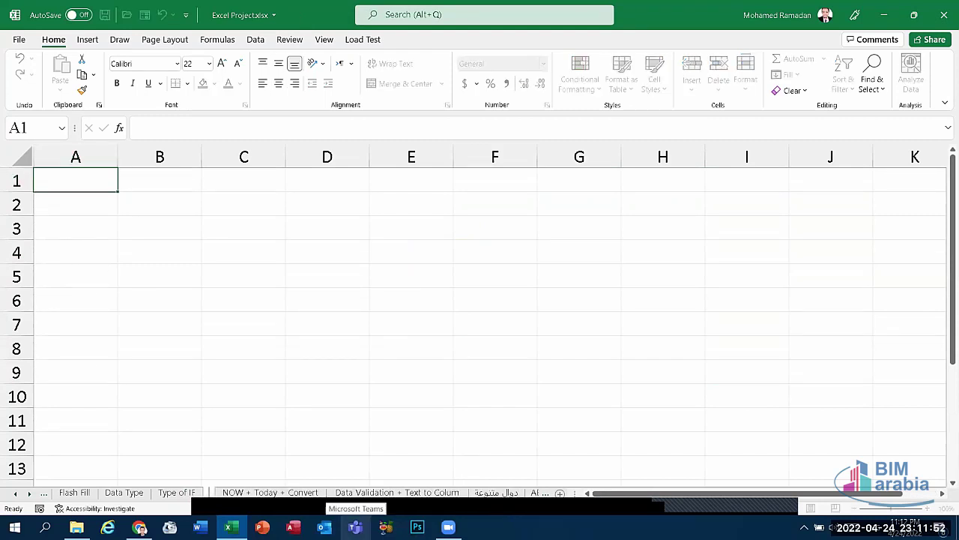
pyautogui.click(868, 521)
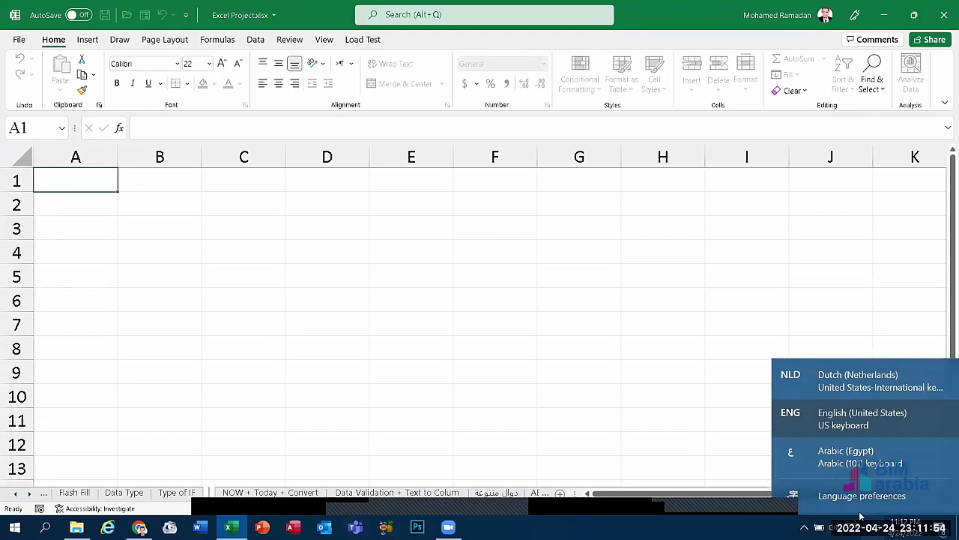
pyautogui.click(837, 461)
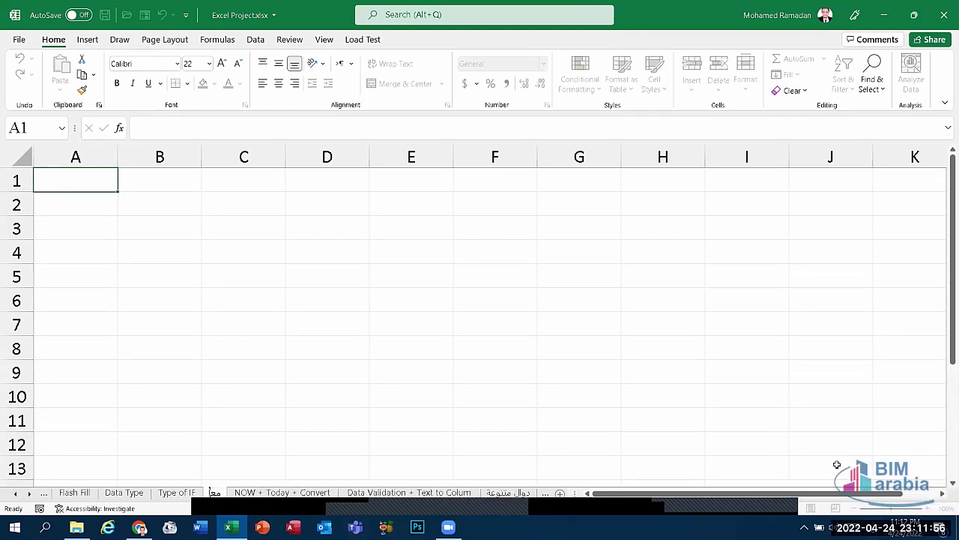
pyautogui.write('معادلات')
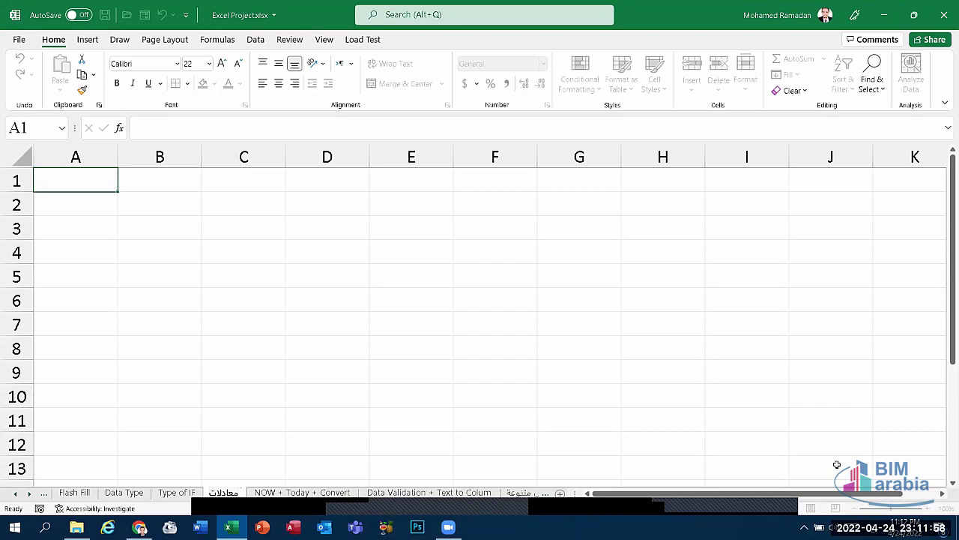
pyautogui.write(' الامتحا')
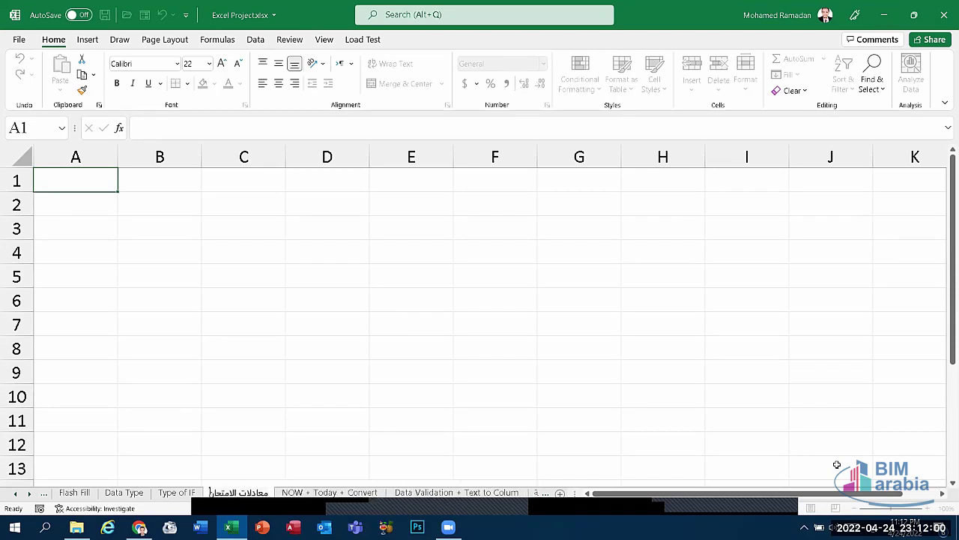
pyautogui.write('نات')
pyautogui.press('Return')
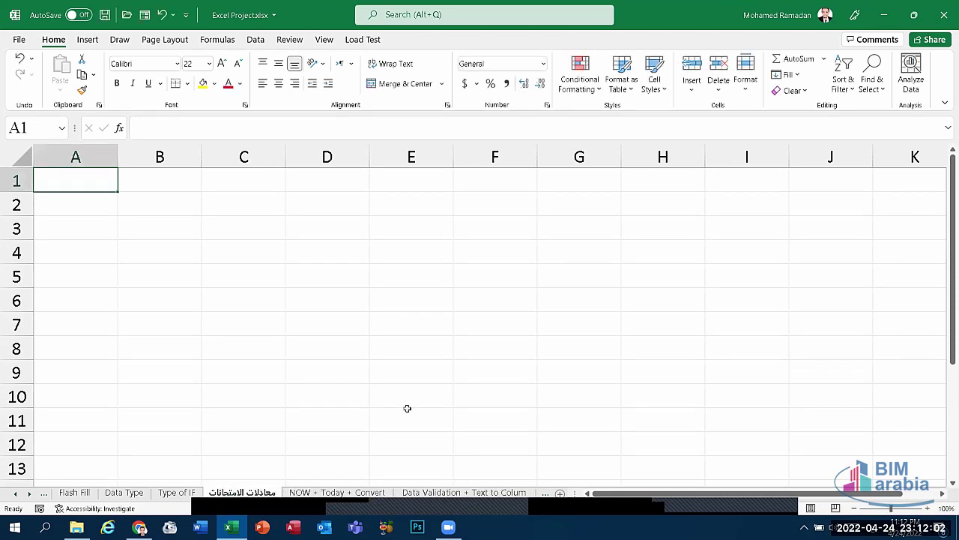
pyautogui.write('ص')
pyautogui.press('BackSpace')
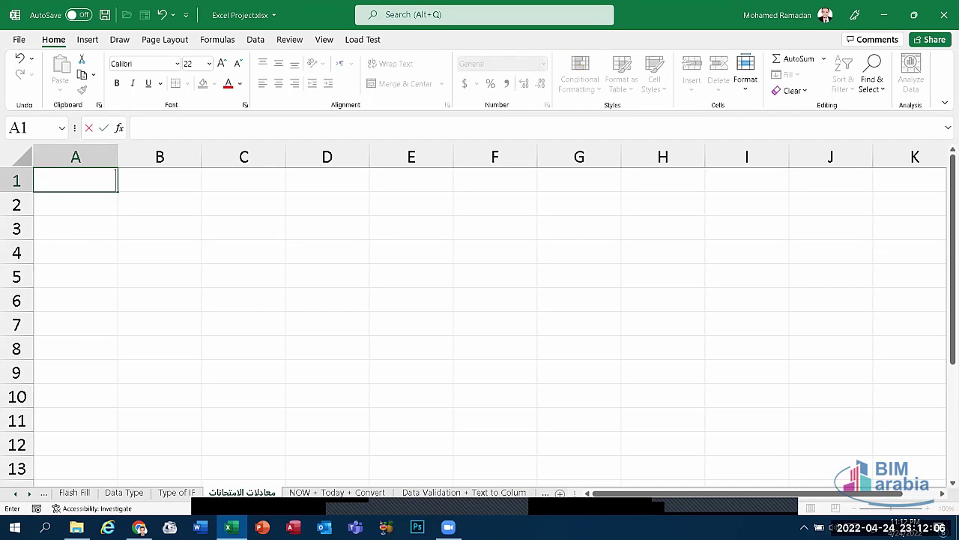
# Switch to English and enter Sum, Average, Max, Min and Large in A1:A5
pyautogui.click(862, 527)
pyautogui.click(809, 429)
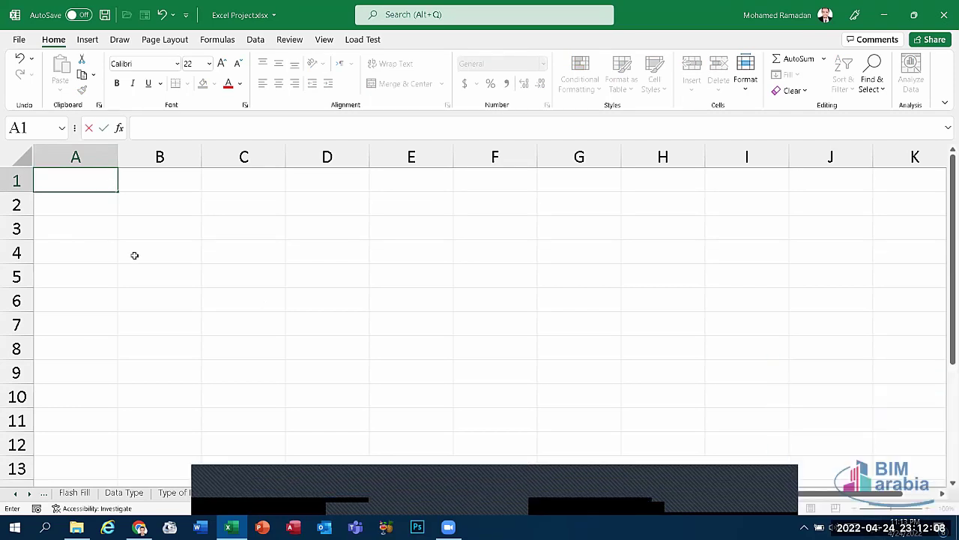
pyautogui.write('Sum')
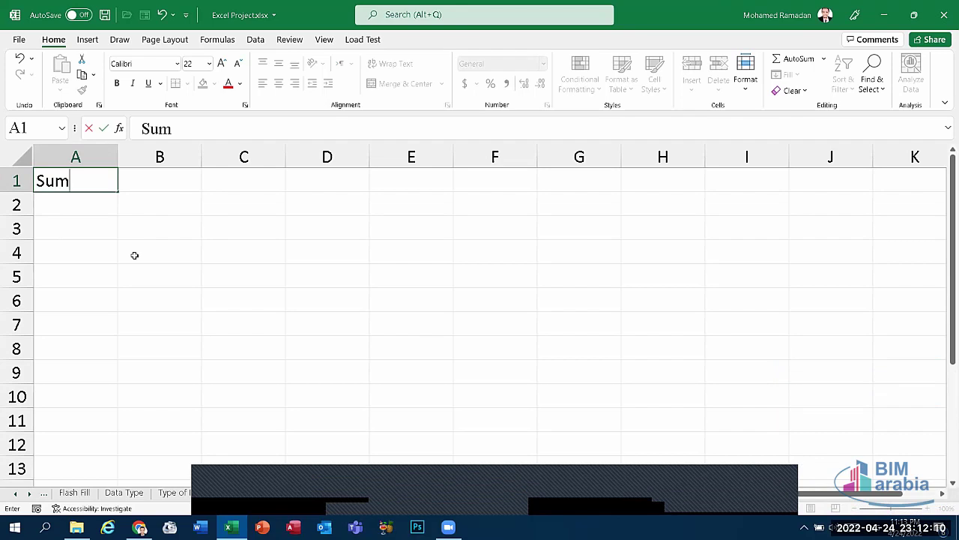
pyautogui.press('Return')
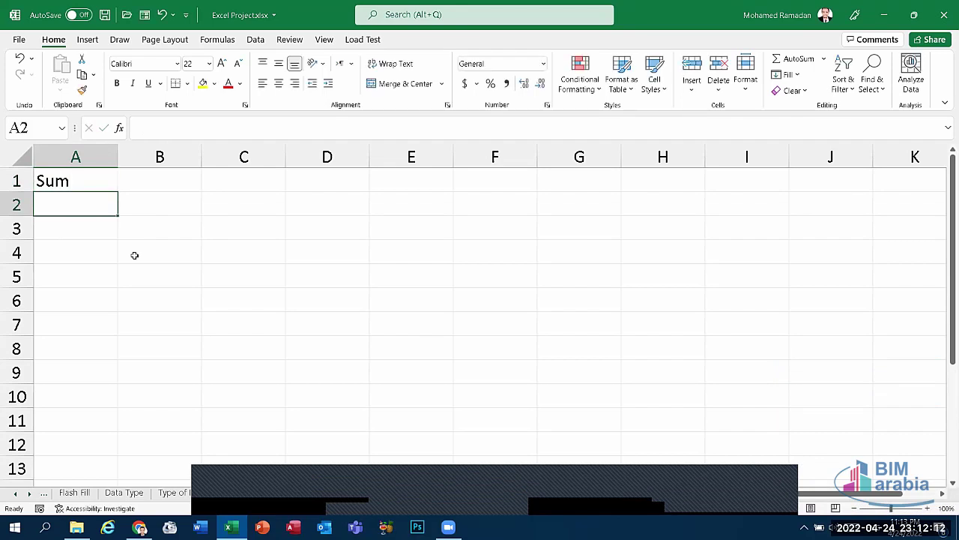
pyautogui.write('Average')
pyautogui.press('Return')
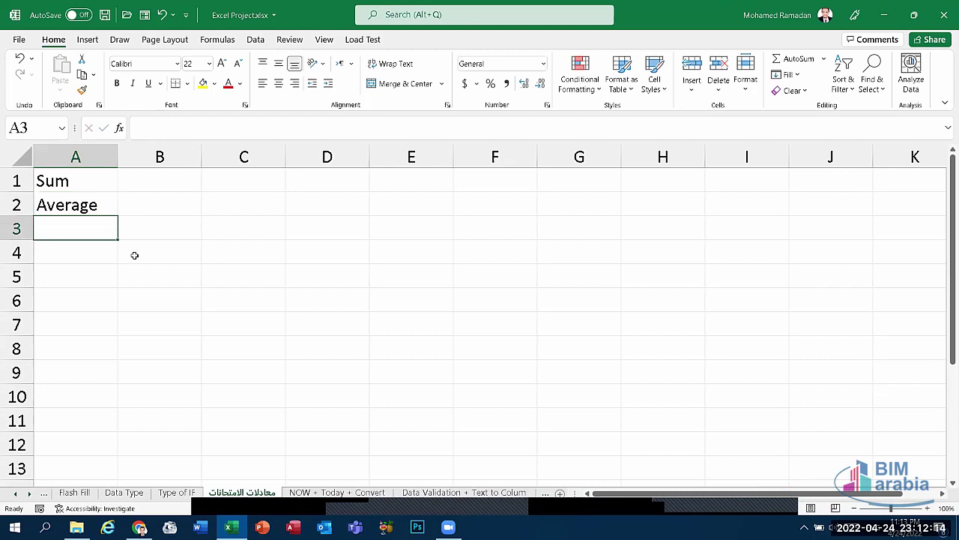
pyautogui.write('Max')
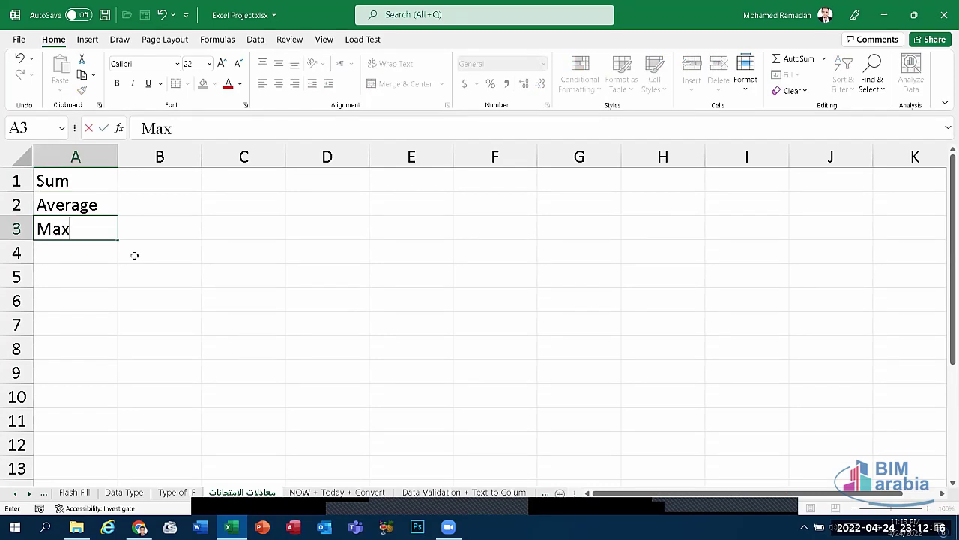
pyautogui.press('Return')
pyautogui.write('Mi')
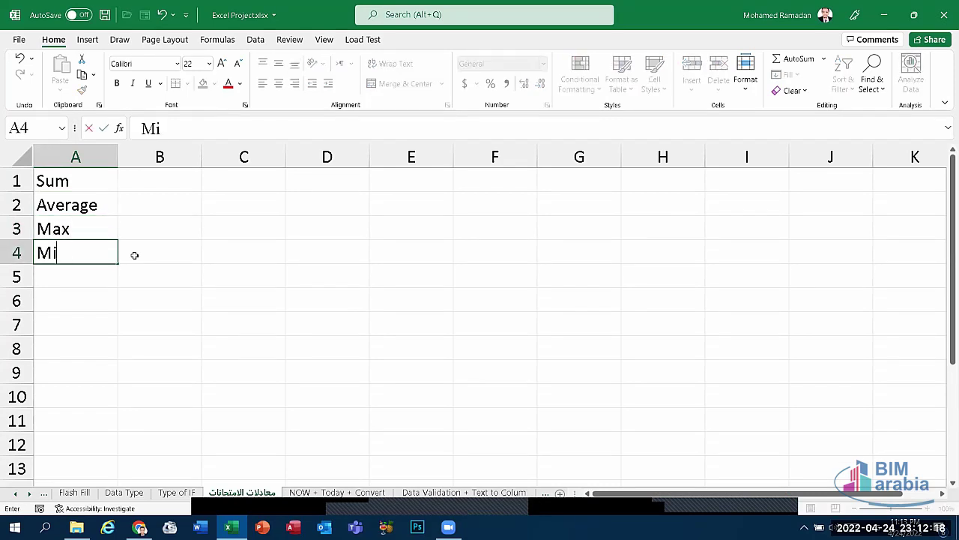
pyautogui.press('Return')
pyautogui.press('Up')
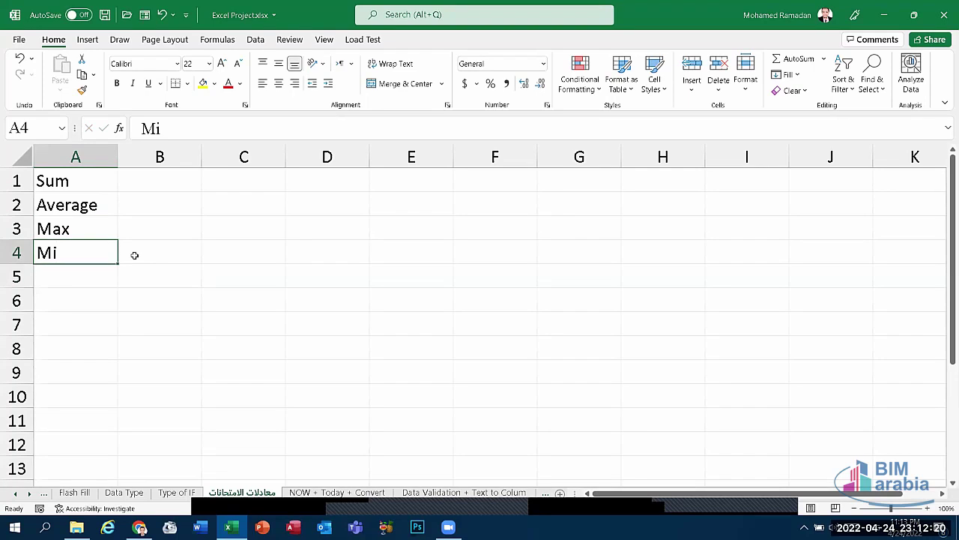
pyautogui.write('M')
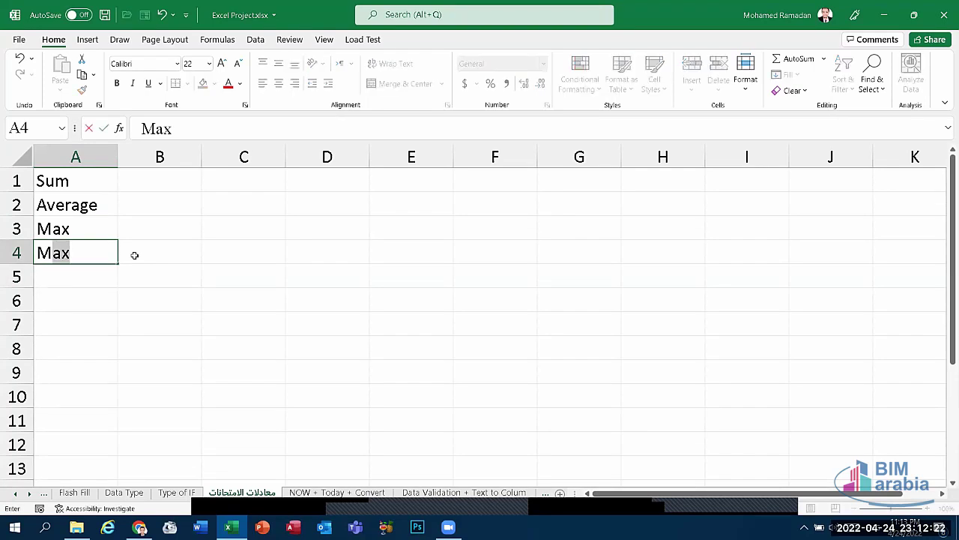
pyautogui.write('in')
pyautogui.press('Return')
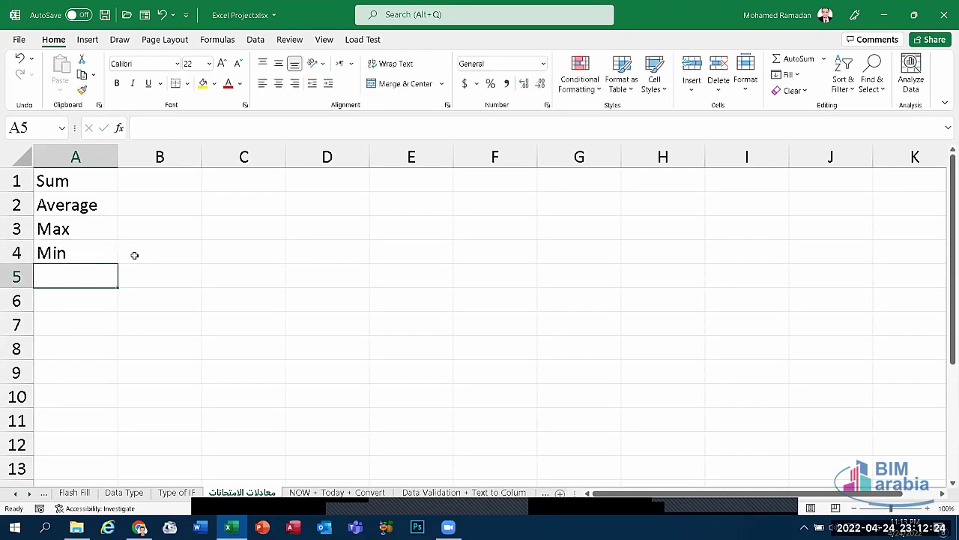
pyautogui.write('Large')
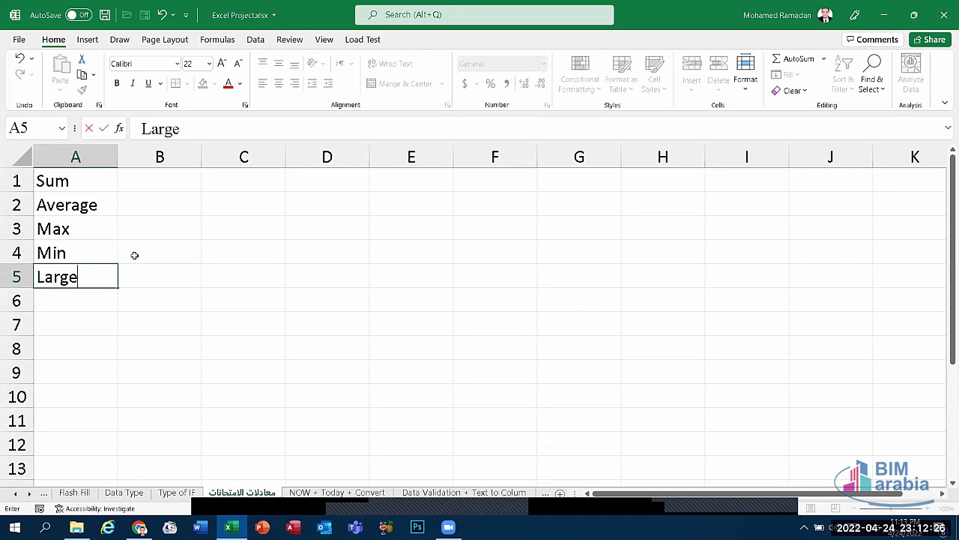
pyautogui.press('Return')
# Enter Small, Count, Counta, Countlank and Round in A6:A10
pyautogui.write('Small')
pyautogui.hotkey('ctrl', 'Return')
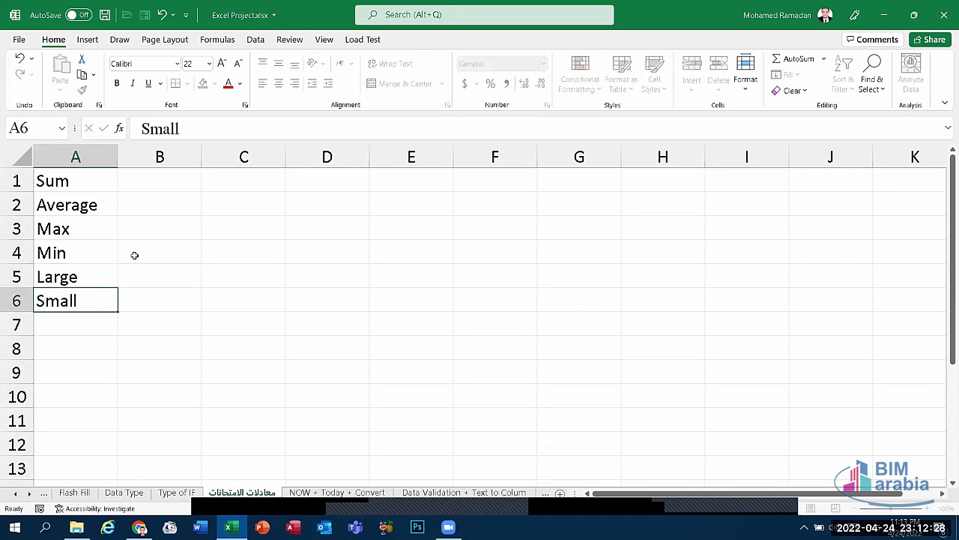
pyautogui.press('Return')
pyautogui.write('Cou')
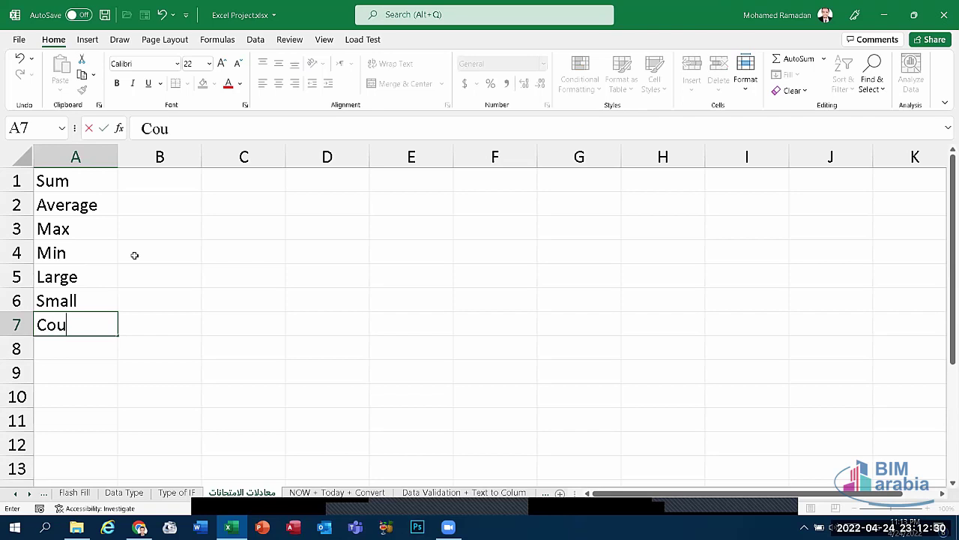
pyautogui.write('nt')
pyautogui.press('Return')
pyautogui.write('Co')
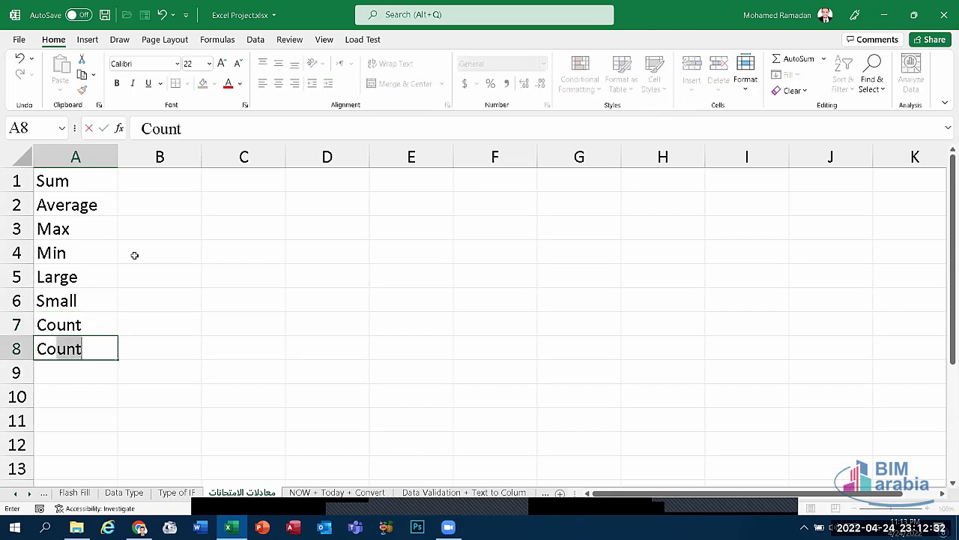
pyautogui.write('unta')
pyautogui.press('Return')
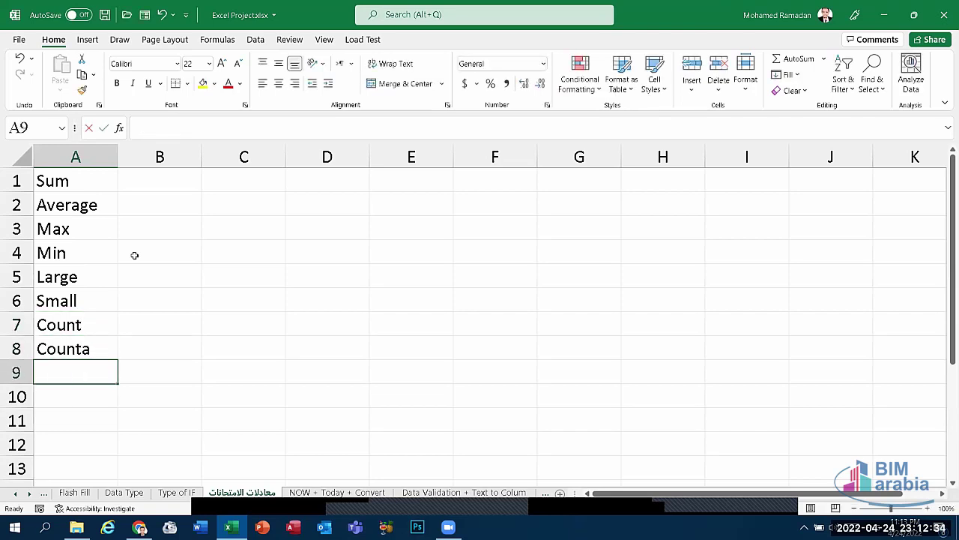
pyautogui.write('Count')
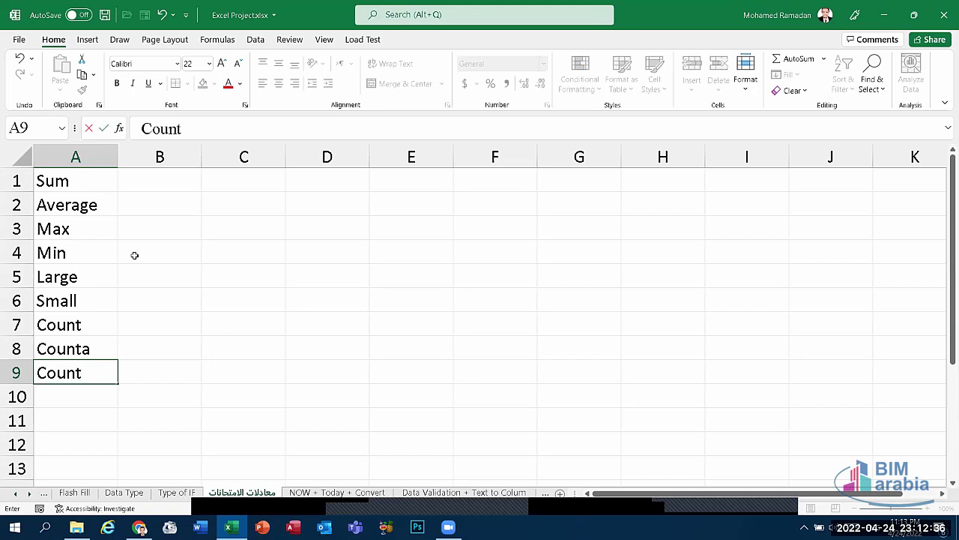
pyautogui.write('lank')
pyautogui.press('Return')
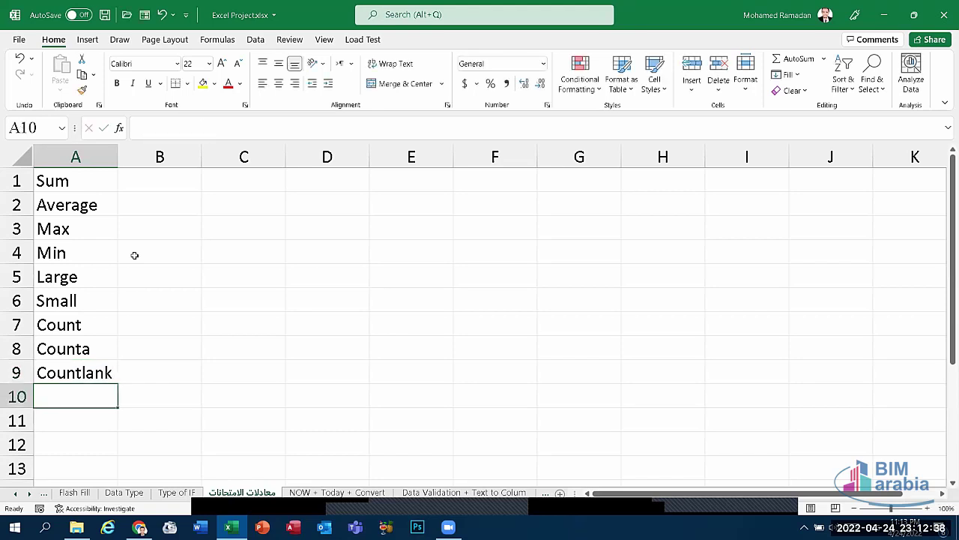
pyautogui.write('Roun')
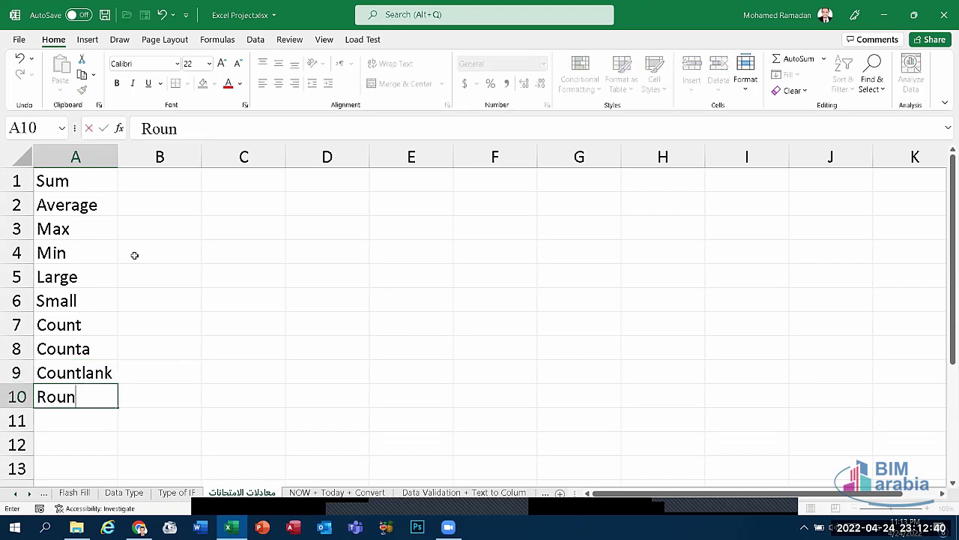
pyautogui.write('d')
pyautogui.press('Return')
# Enter IF in A11, then center, bold and apply All Borders to A1:B11
pyautogui.write('IF')
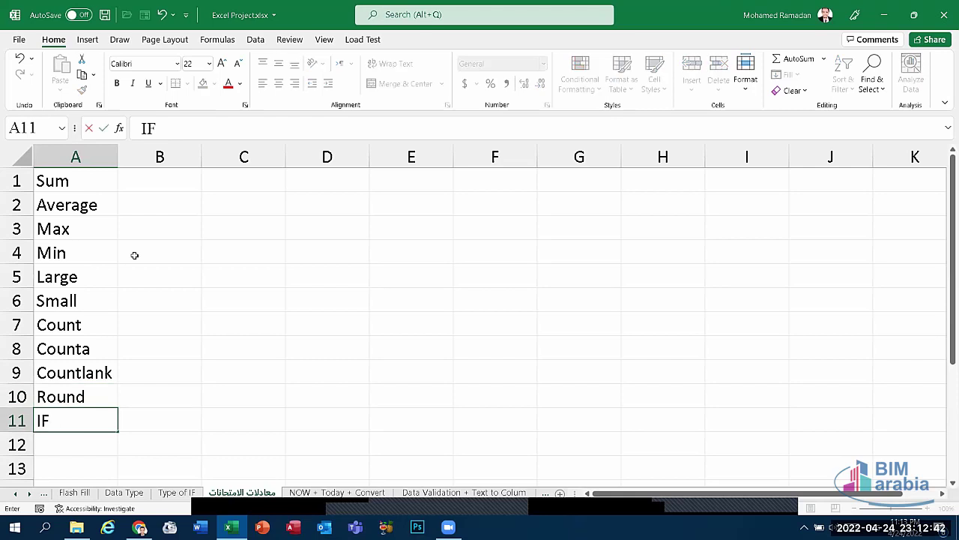
pyautogui.click(138, 343)
pyautogui.moveTo(75, 180)
pyautogui.mouseDown()
pyautogui.moveTo(114, 420)
pyautogui.moveTo(168, 421)
pyautogui.mouseUp()
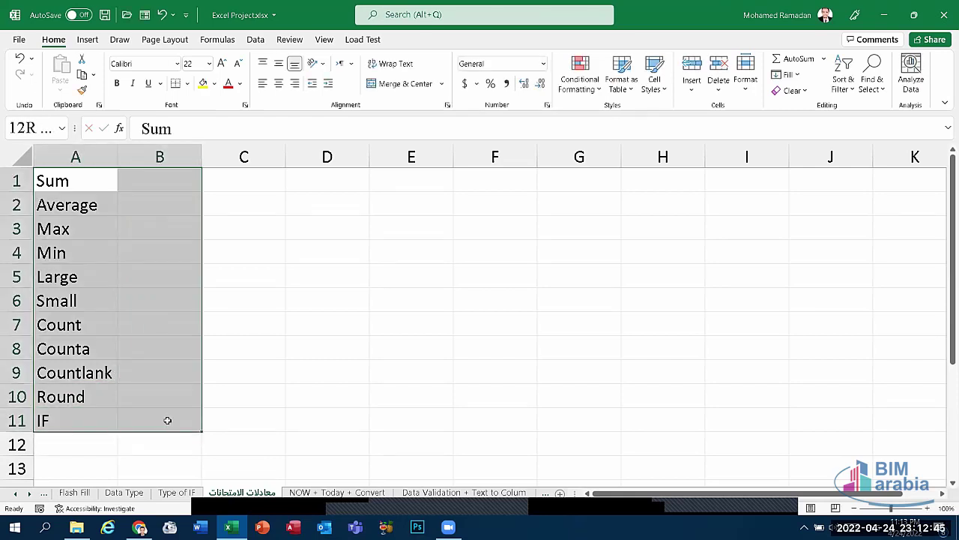
pyautogui.click(278, 64)
pyautogui.click(278, 84)
pyautogui.click(187, 83)
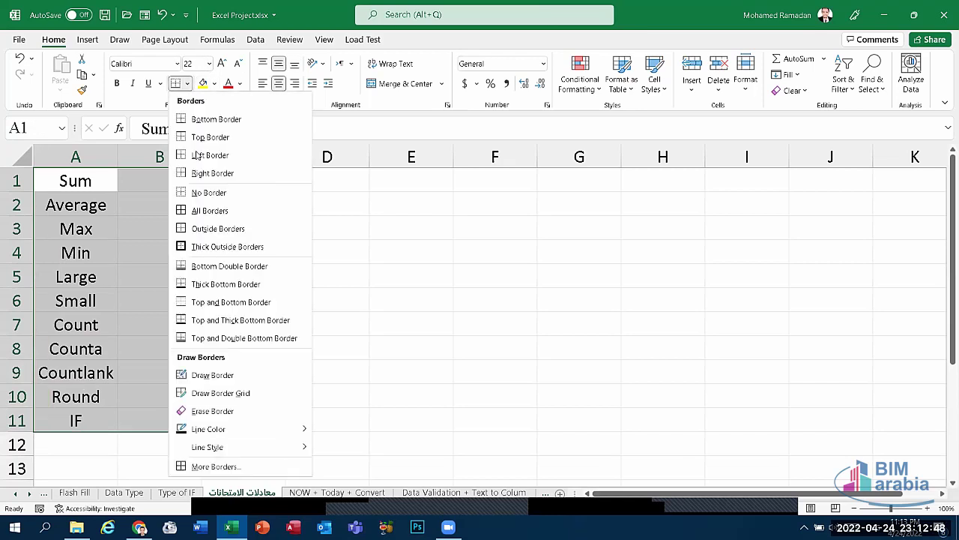
pyautogui.click(209, 230)
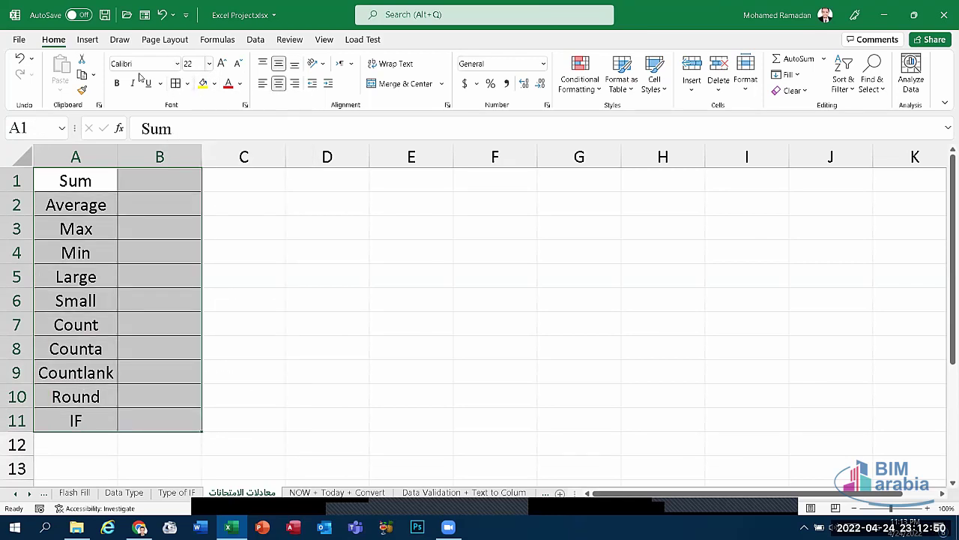
pyautogui.click(117, 84)
# Inspect the IF, Round and Counta cells, then select B1 for the descriptions
pyautogui.click(97, 294)
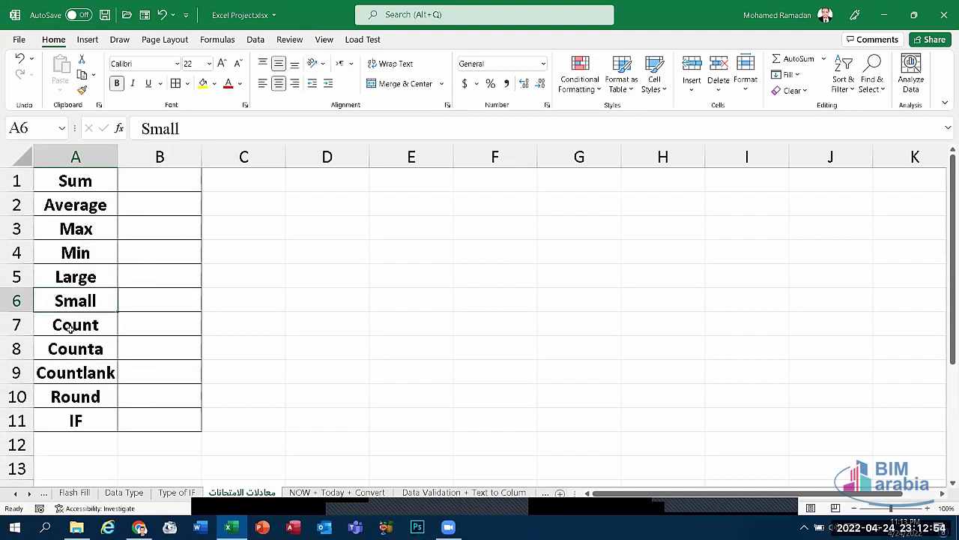
pyautogui.click(75, 422)
pyautogui.click(84, 397)
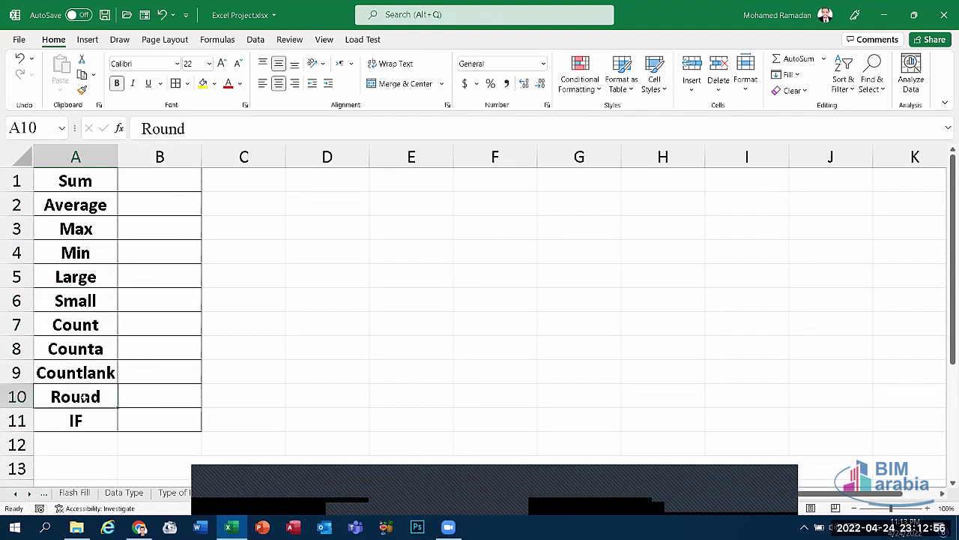
pyautogui.click(81, 350)
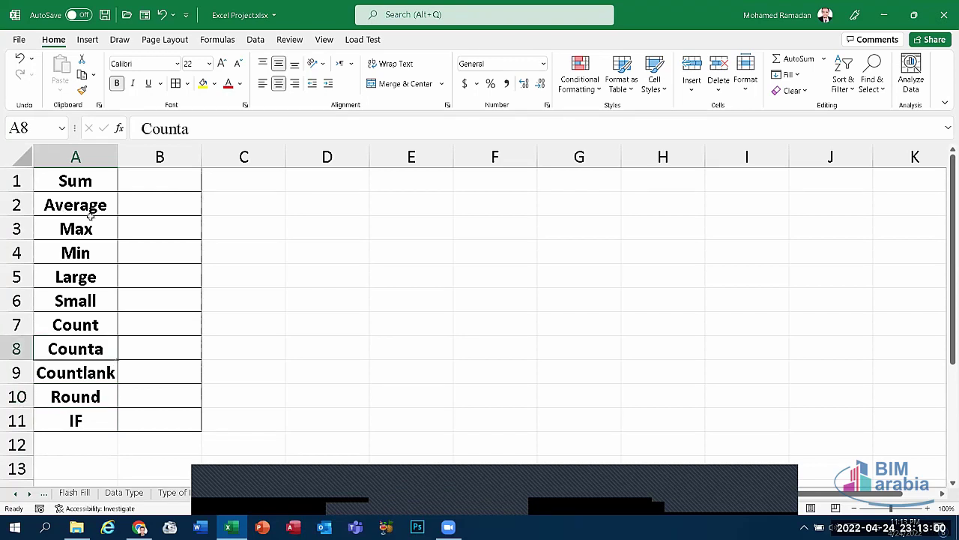
pyautogui.click(459, 487)
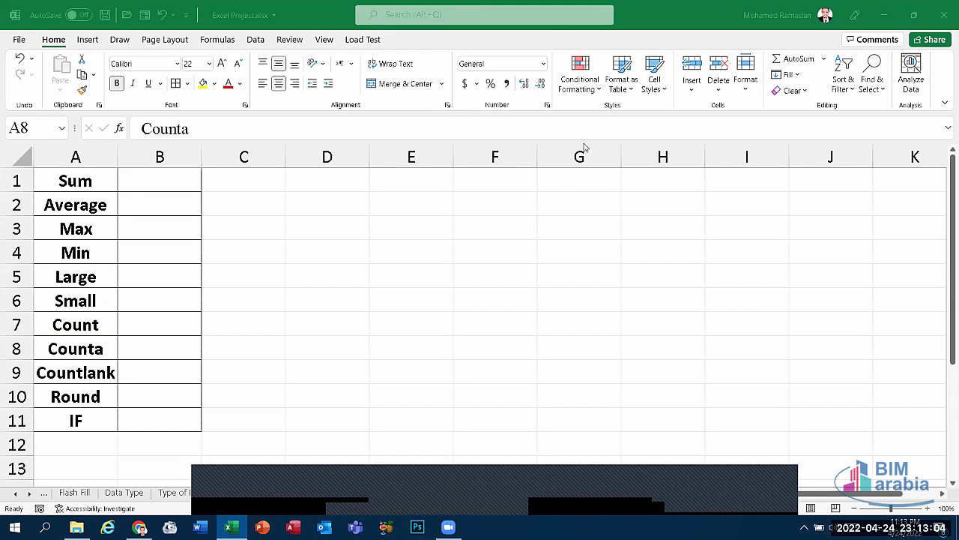
pyautogui.click(141, 183)
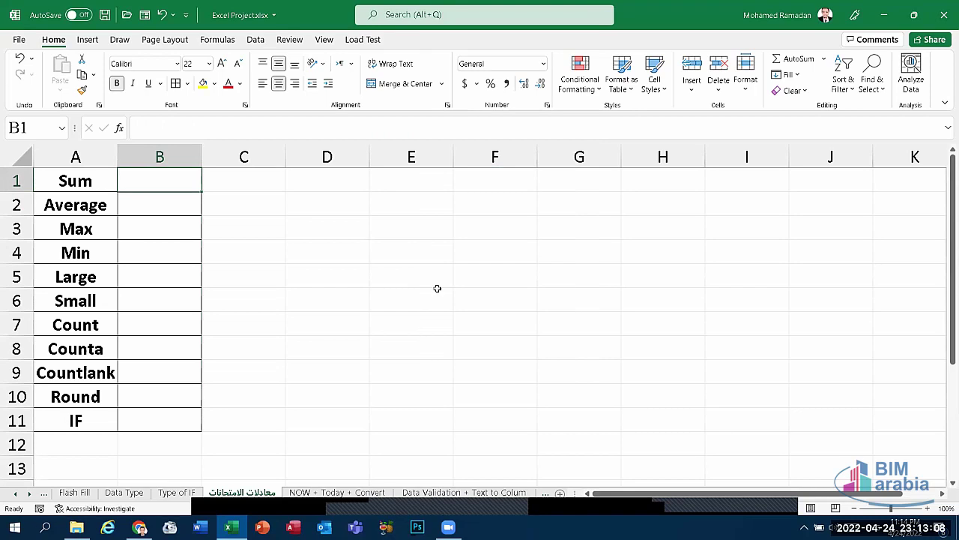
# Switch to Arabic and enter المجموع, المتوسط, أكبر قيمة and أصغر قيمة in B1:B4
pyautogui.click(873, 526)
pyautogui.click(845, 456)
pyautogui.write('الم')
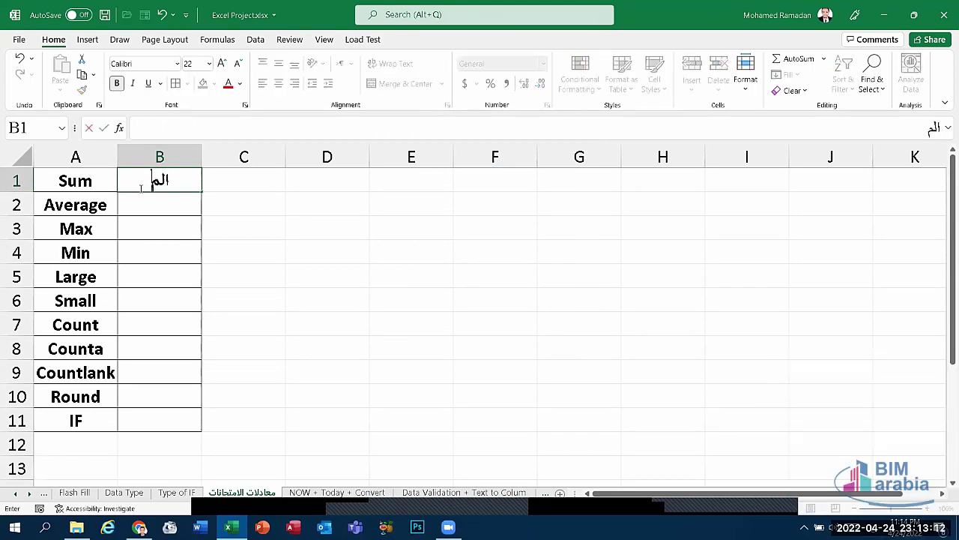
pyautogui.write('جموع')
pyautogui.press('Return')
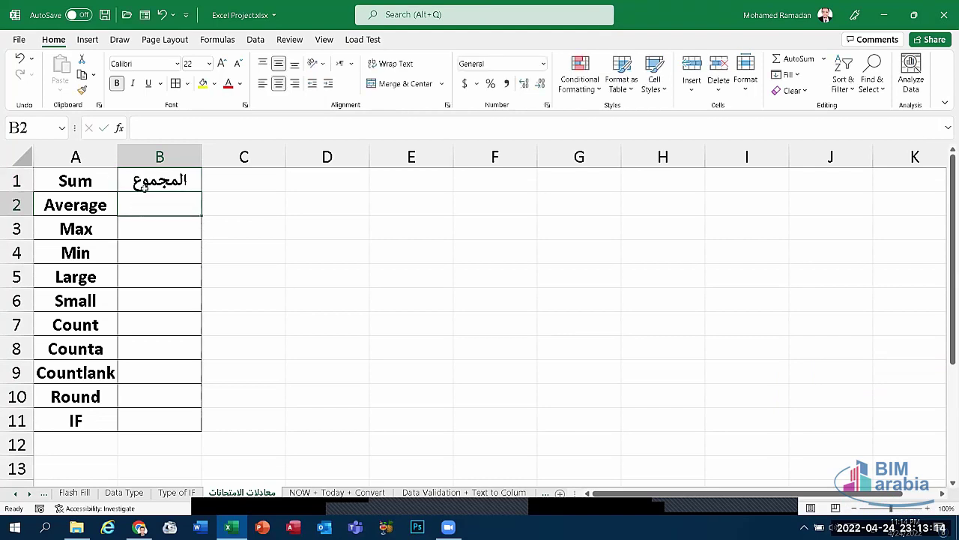
pyautogui.write('المتوس')
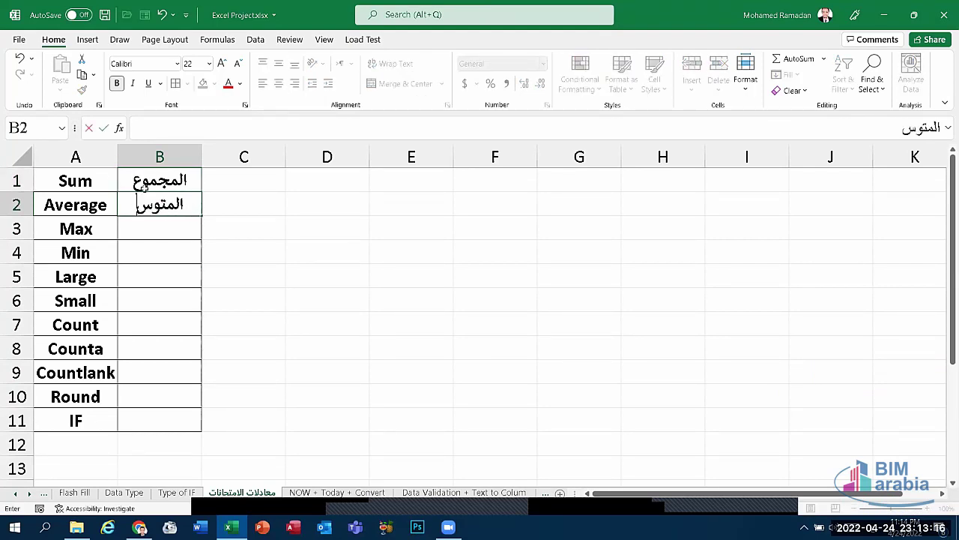
pyautogui.write('ط')
pyautogui.press('Return')
pyautogui.write('أ')
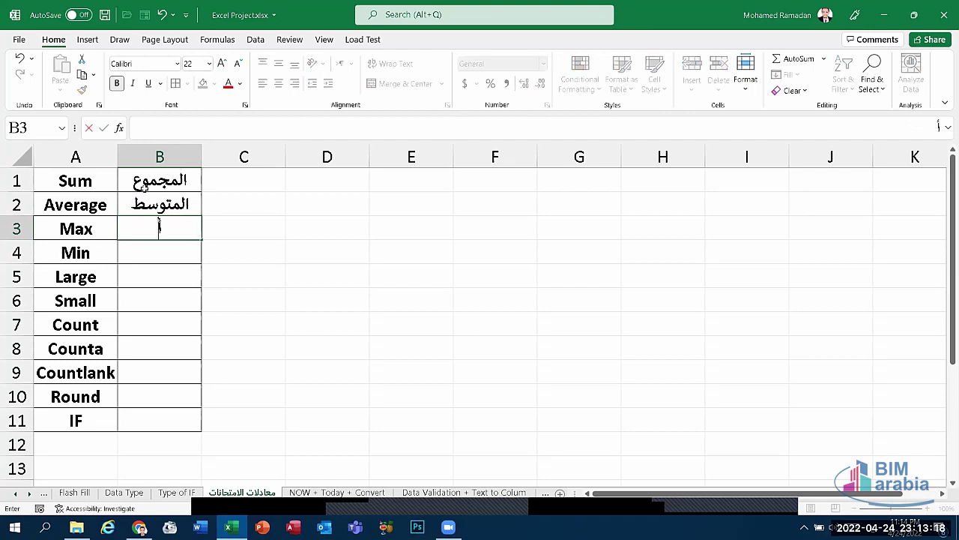
pyautogui.write('كبر ق')
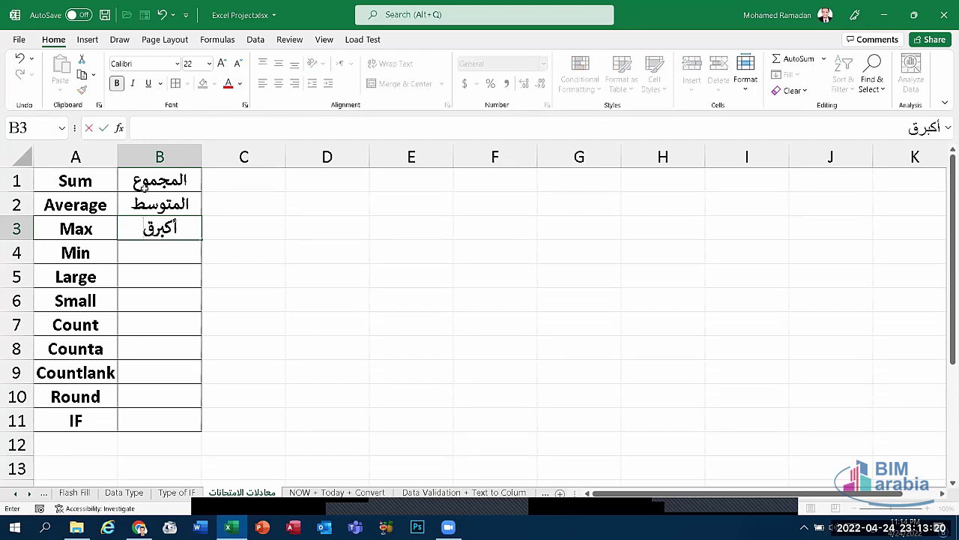
pyautogui.press('BackSpace')
pyautogui.write('قيمة')
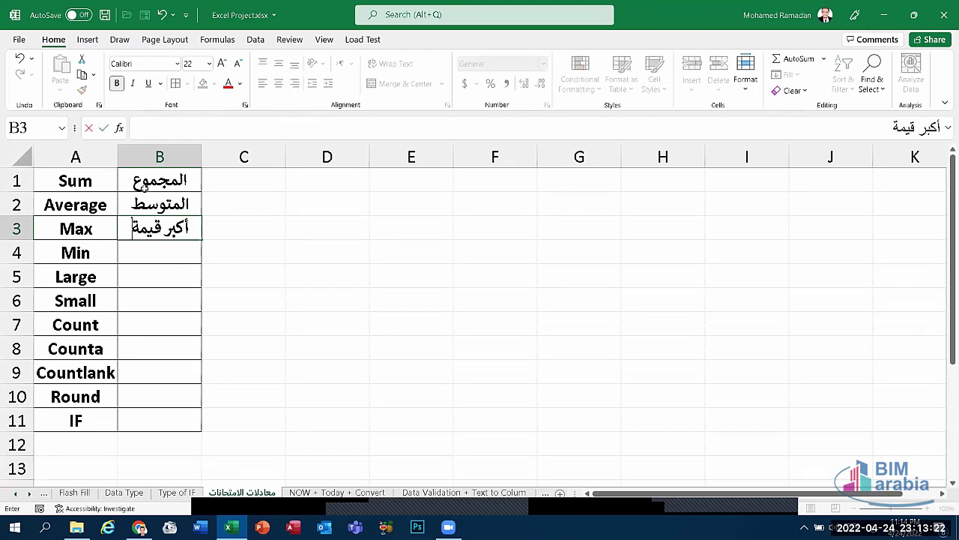
pyautogui.press('Return')
pyautogui.write('أصف')
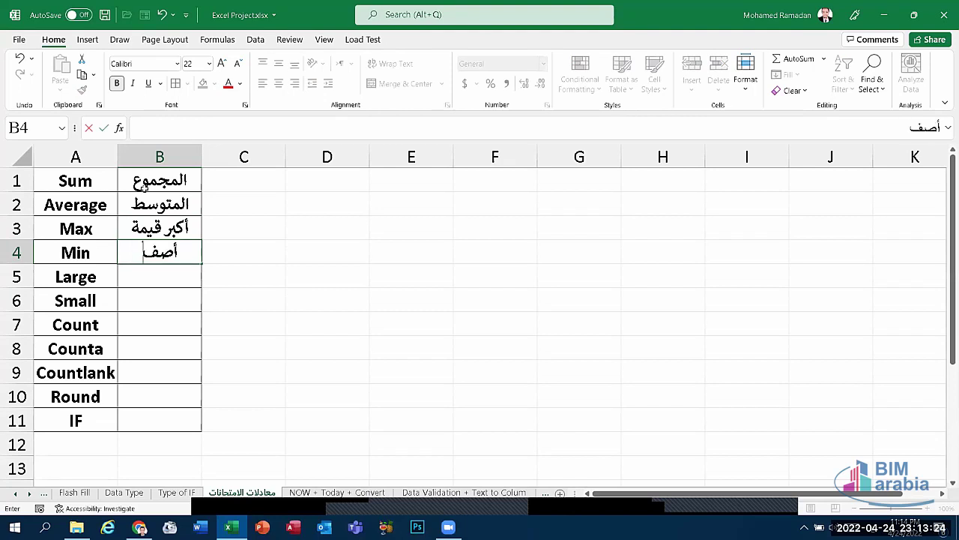
pyautogui.press('BackSpace')
pyautogui.write('غر')
pyautogui.write(' قيمة')
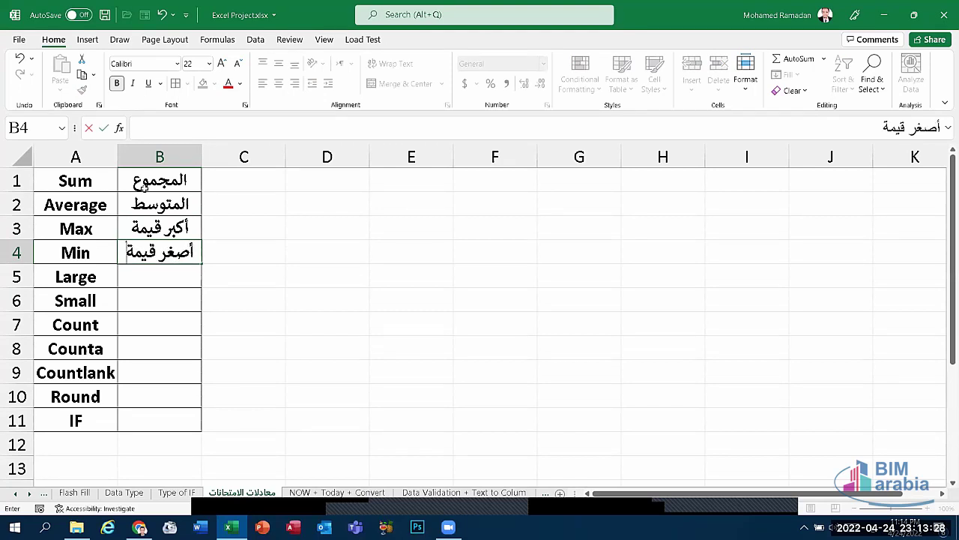
pyautogui.press('Return')
# Enter ثاني أكبر قيمة, ثاني أصغر قيمة and عد الخلايا التي تحتوي على أرقام فقط in B5:B7
pyautogui.write('ث')
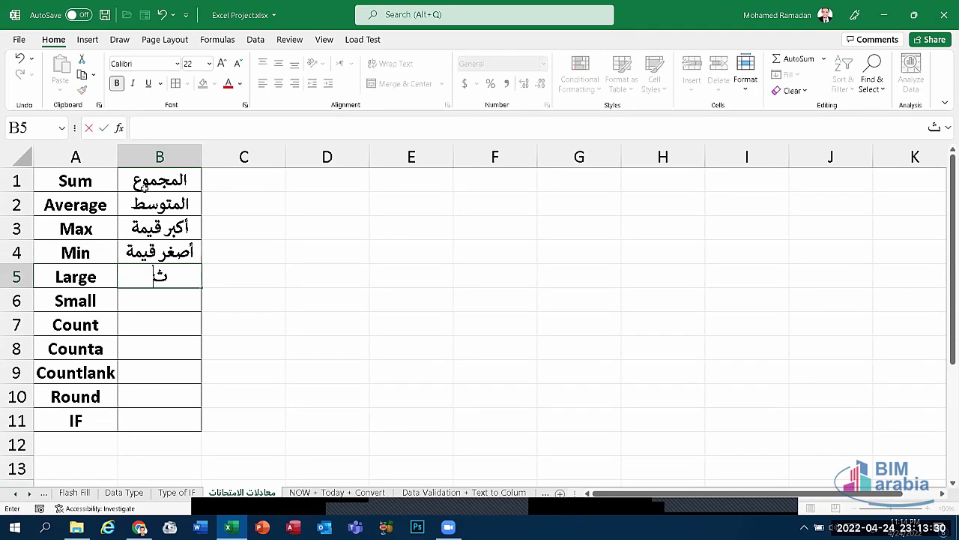
pyautogui.write('اني')
pyautogui.write(' أكبر ق')
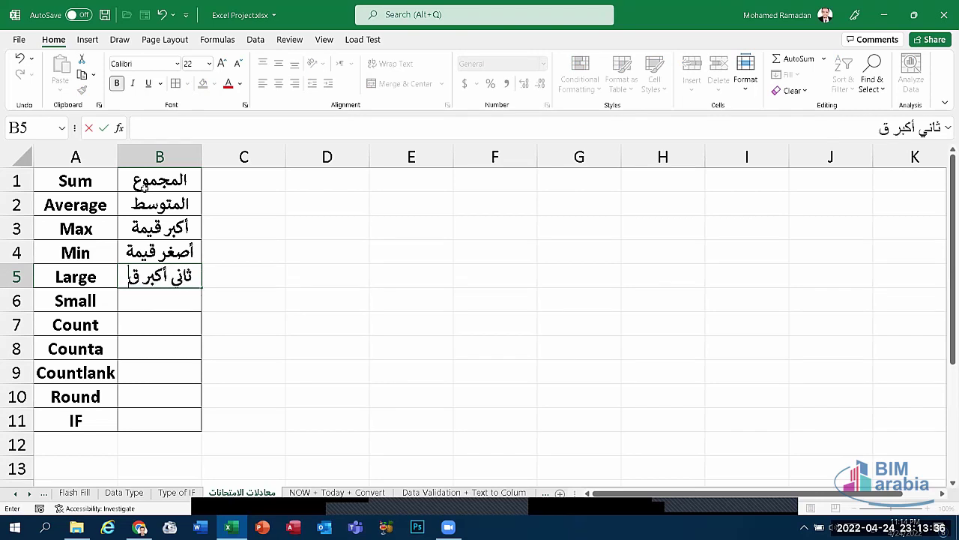
pyautogui.write('يمة')
pyautogui.press('Return')
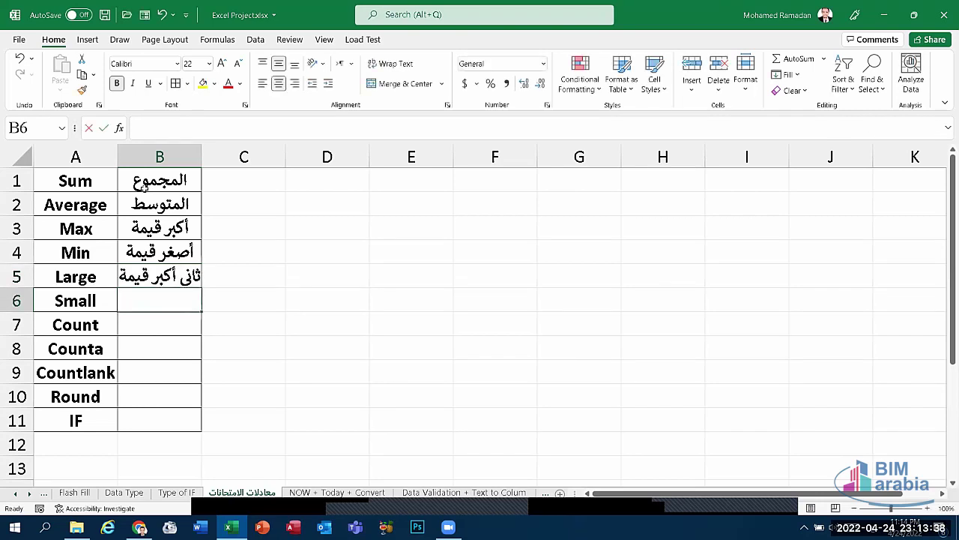
pyautogui.write('ثاني أص')
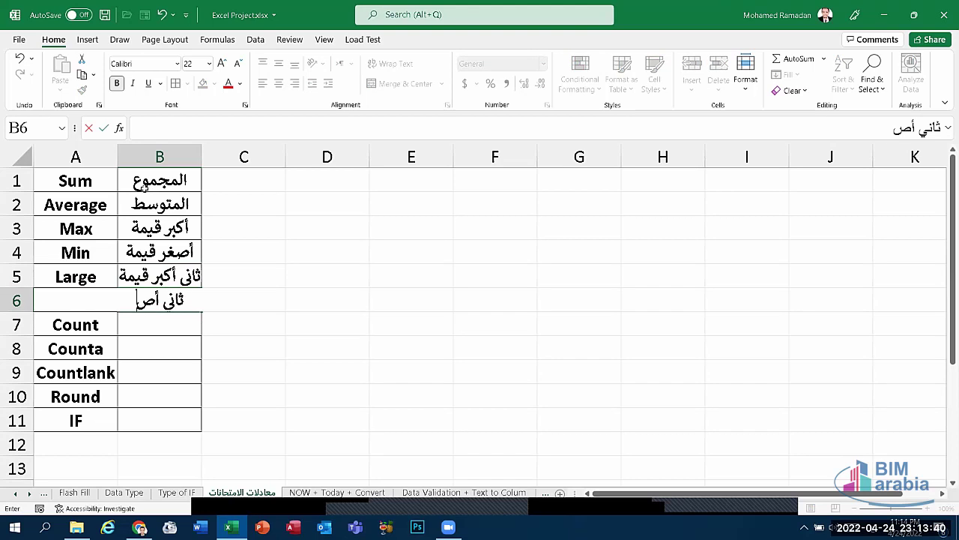
pyautogui.write('غر قيم')
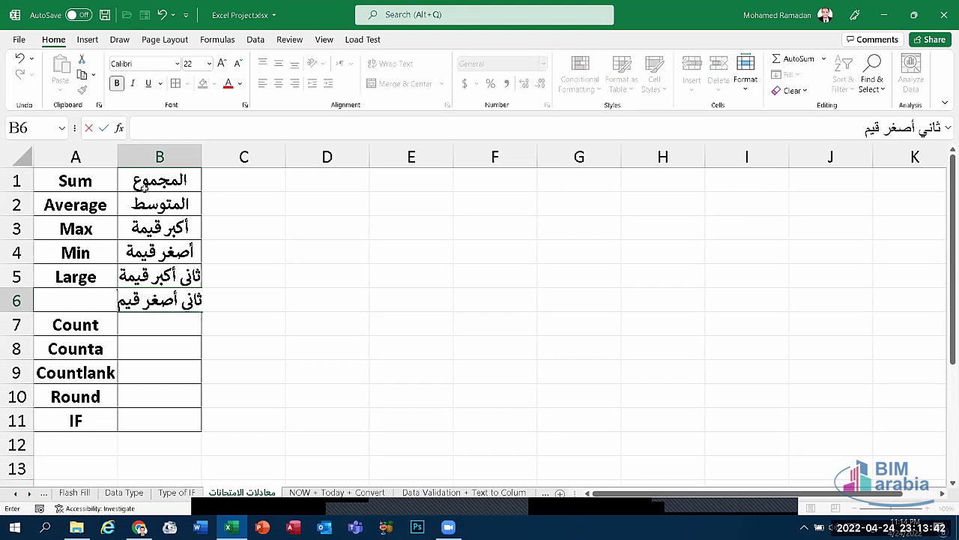
pyautogui.write('ة')
pyautogui.press('Return')
pyautogui.write('ع')
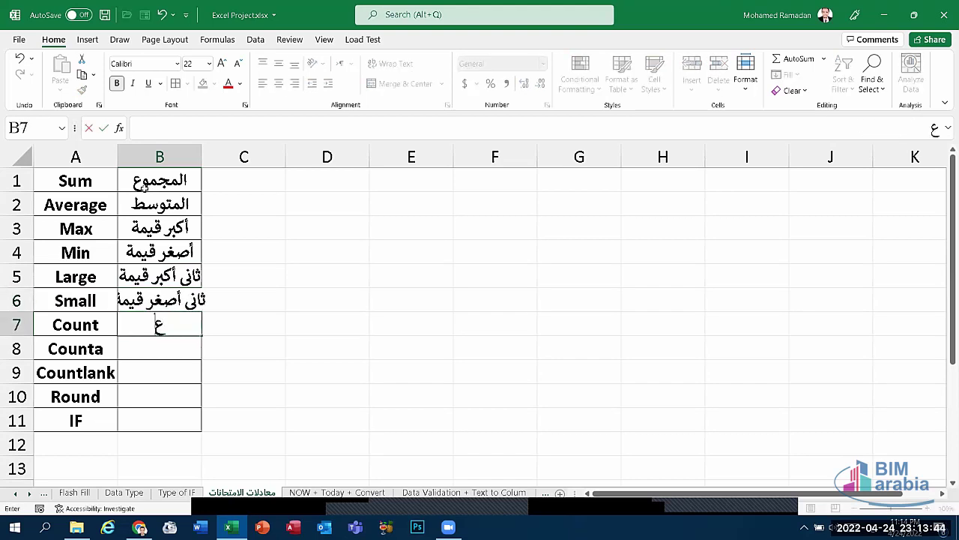
pyautogui.write('ج')
pyautogui.press('BackSpace')
pyautogui.write('د')
pyautogui.write(' الخلايا ا')
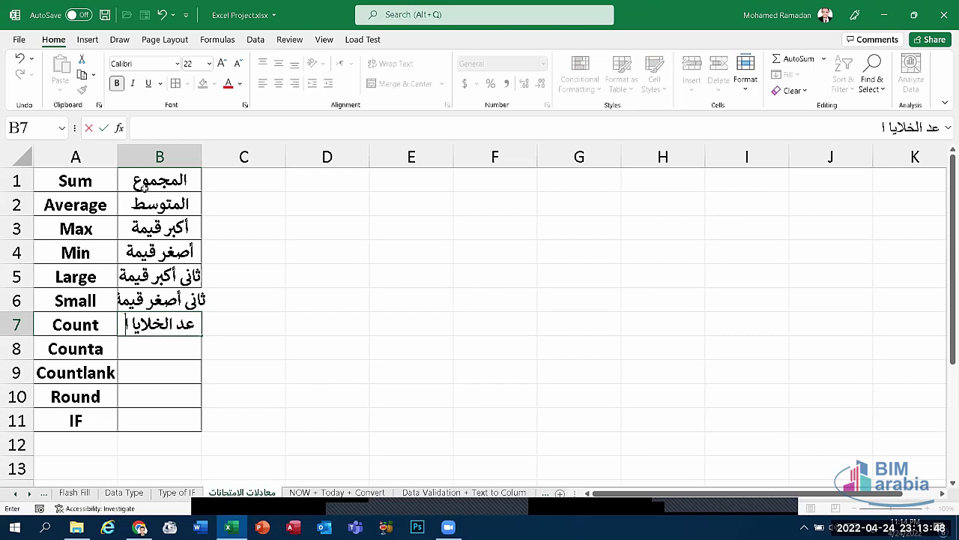
pyautogui.write('لتي تحت')
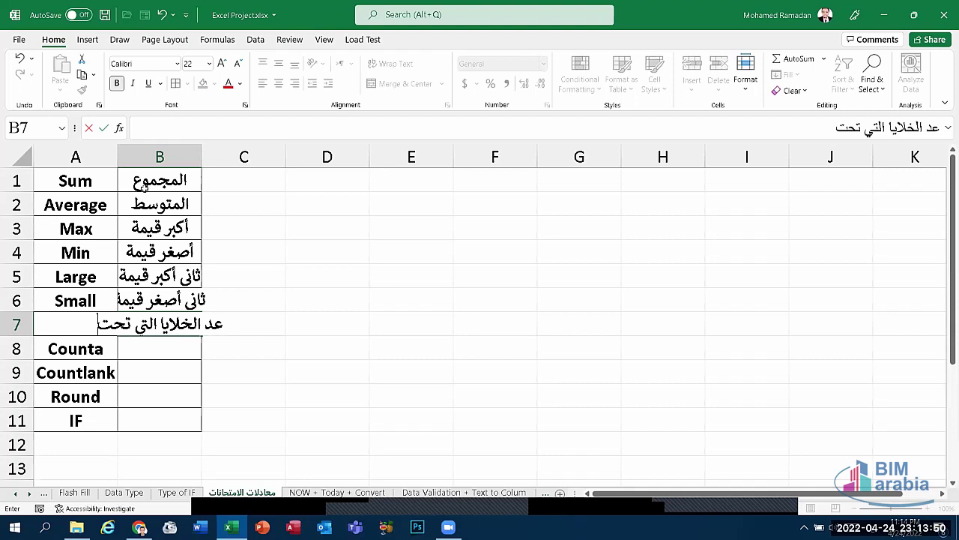
pyautogui.write('ويعلى')
pyautogui.press('BackSpace')
pyautogui.press('BackSpace')
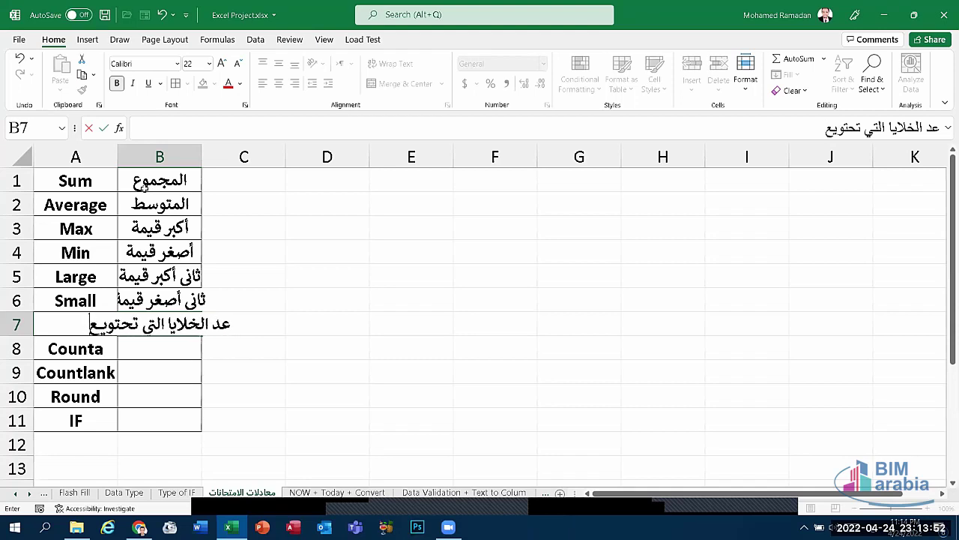
pyautogui.press('BackSpace')
pyautogui.write('على')
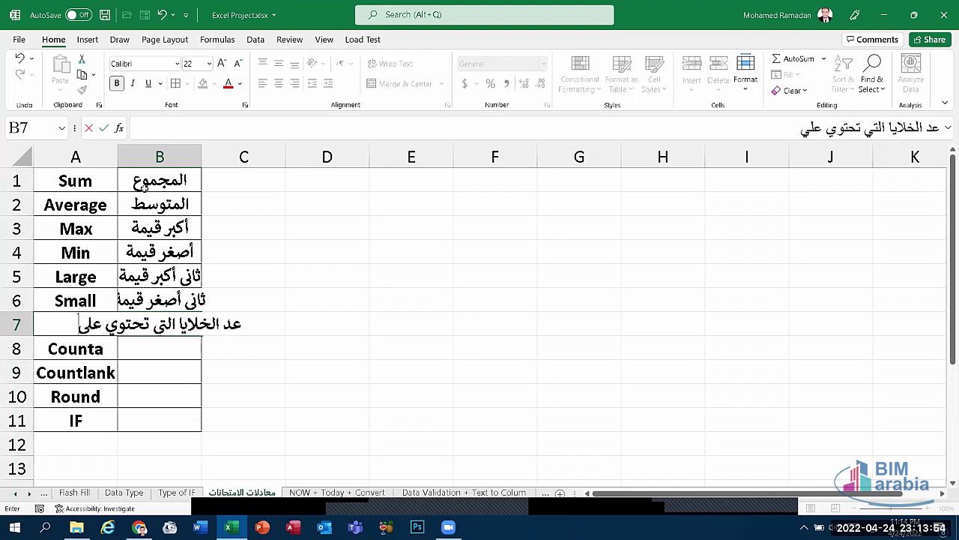
pyautogui.write(' أرقام')
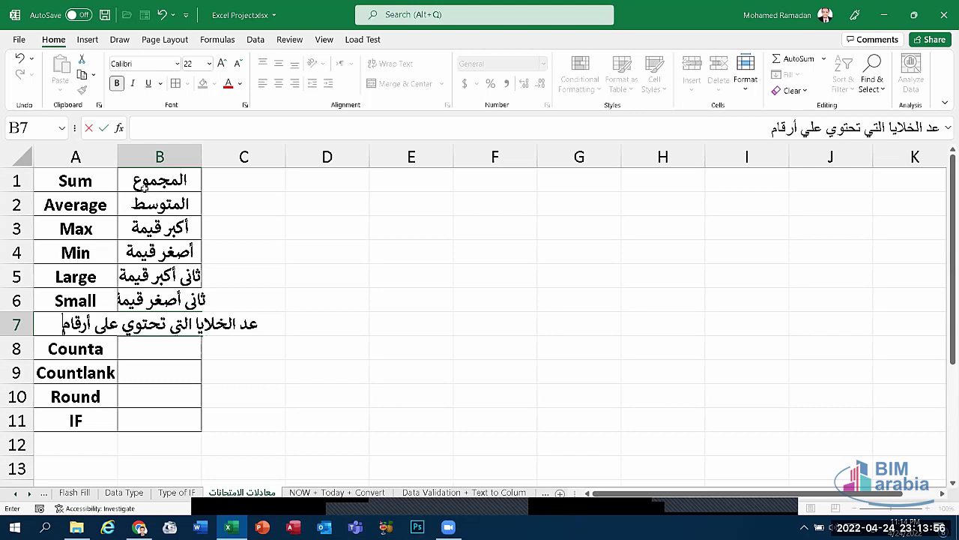
pyautogui.write(' فقط')
pyautogui.press('Return')
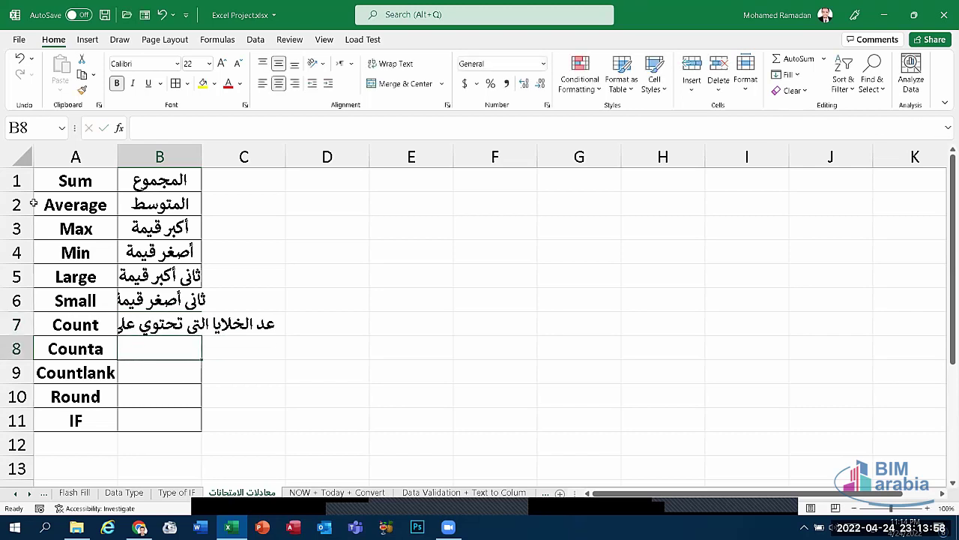
# Set B8 to عد الخلايا التي تحتوي على أرقام ونصوص (عد الخلايا غير الفارغة) and autofit column B
pyautogui.doubleClick(201, 156)
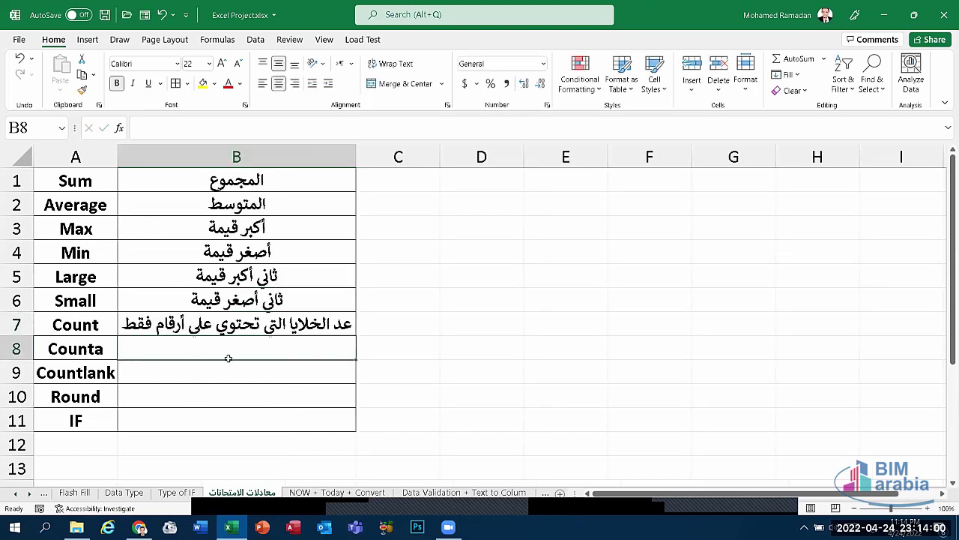
pyautogui.write('ع')
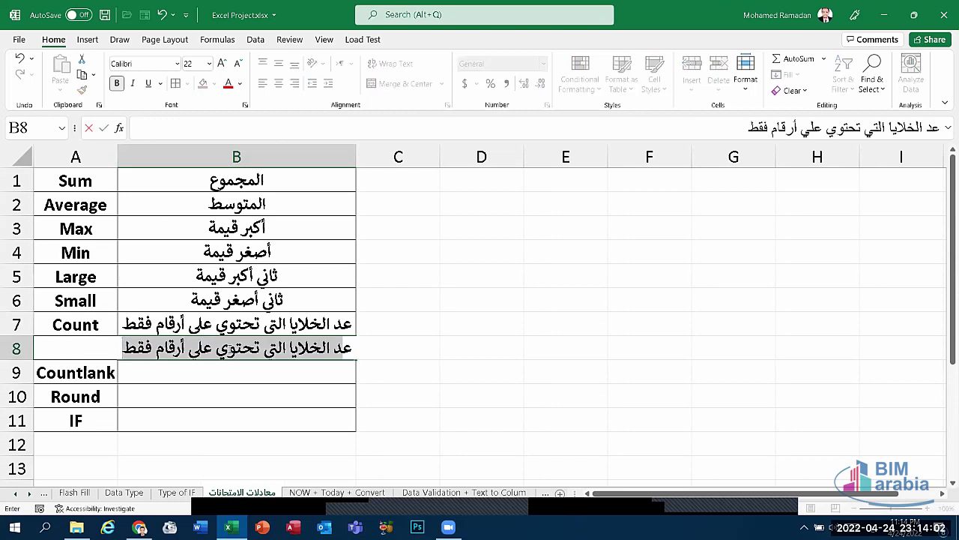
pyautogui.write('ج')
pyautogui.press('BackSpace')
pyautogui.write('د')
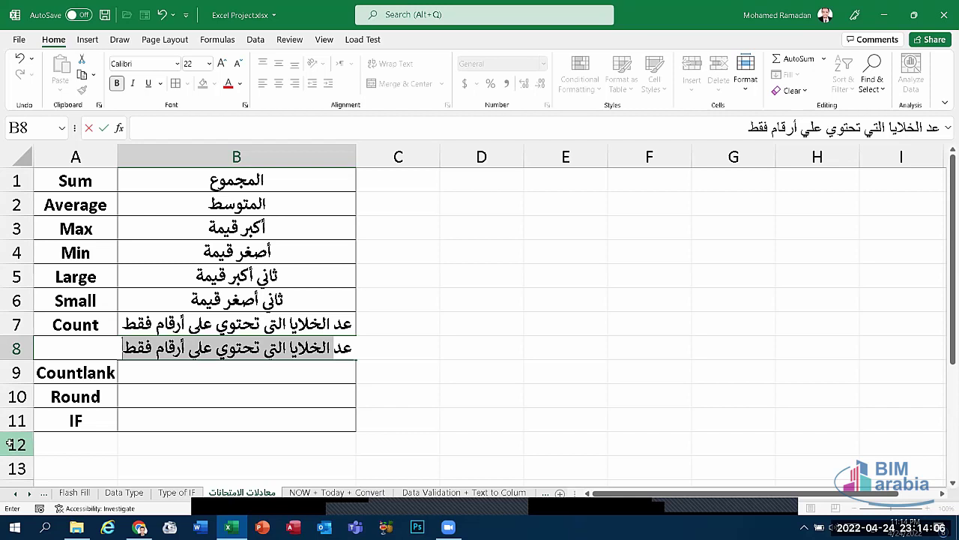
pyautogui.click(124, 350)
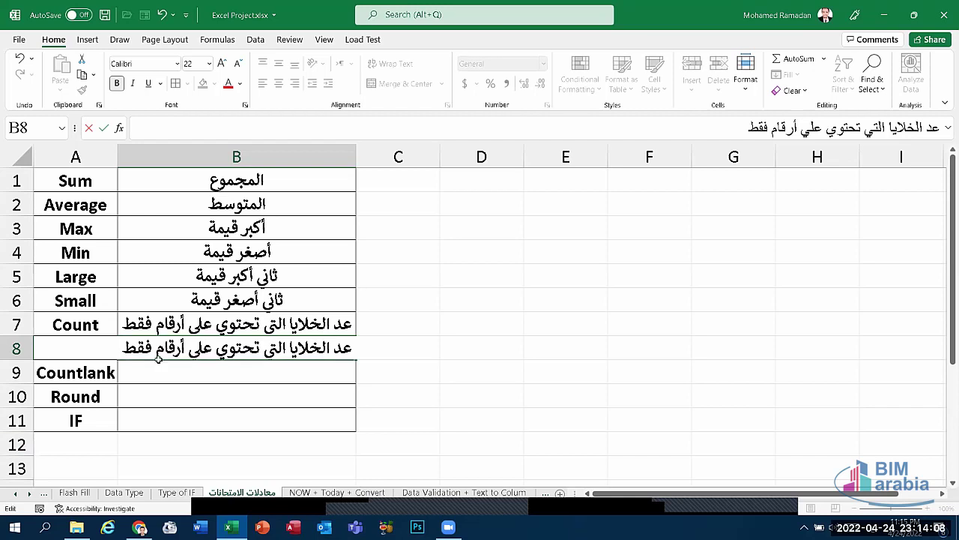
pyautogui.press('BackSpace')
pyautogui.press('BackSpace')
pyautogui.press('BackSpace')
pyautogui.write('ونص')
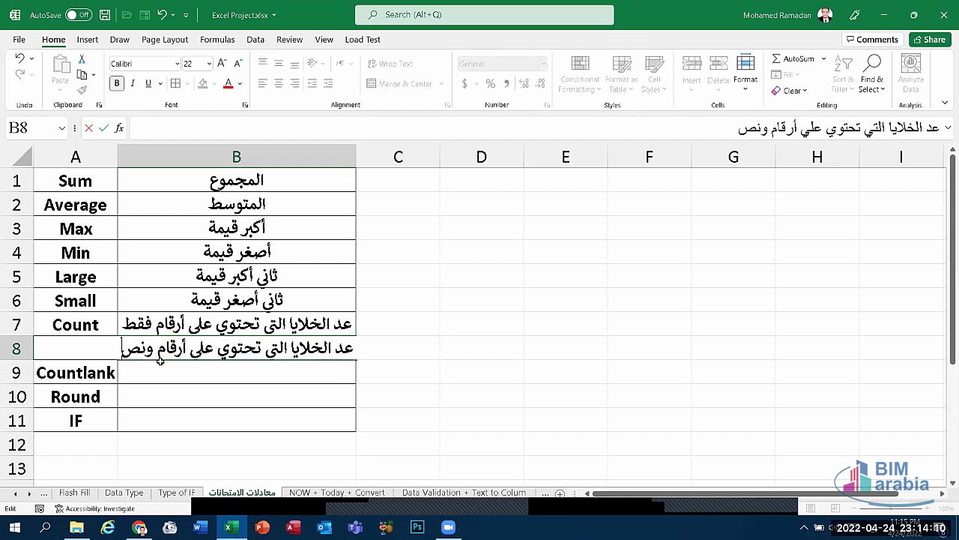
pyautogui.write('وص (')
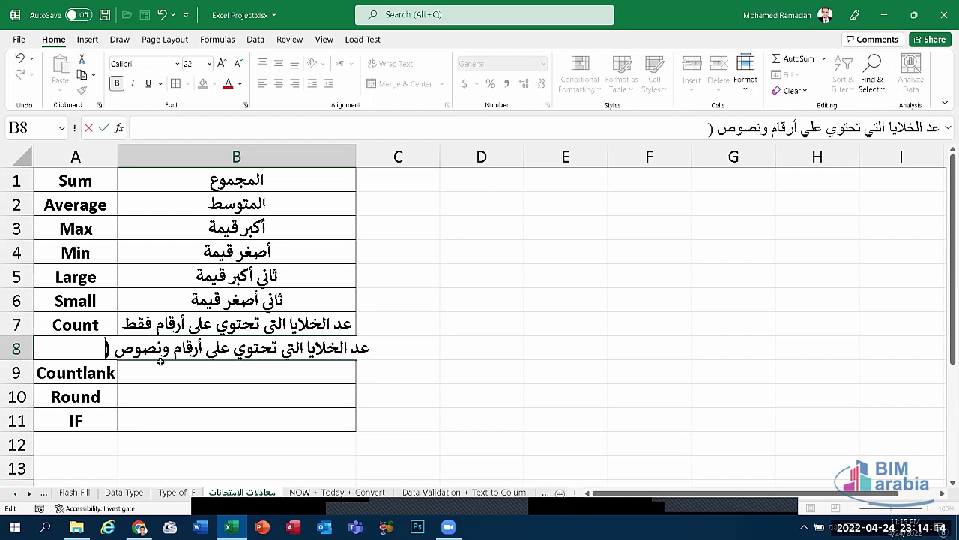
pyautogui.write('د')
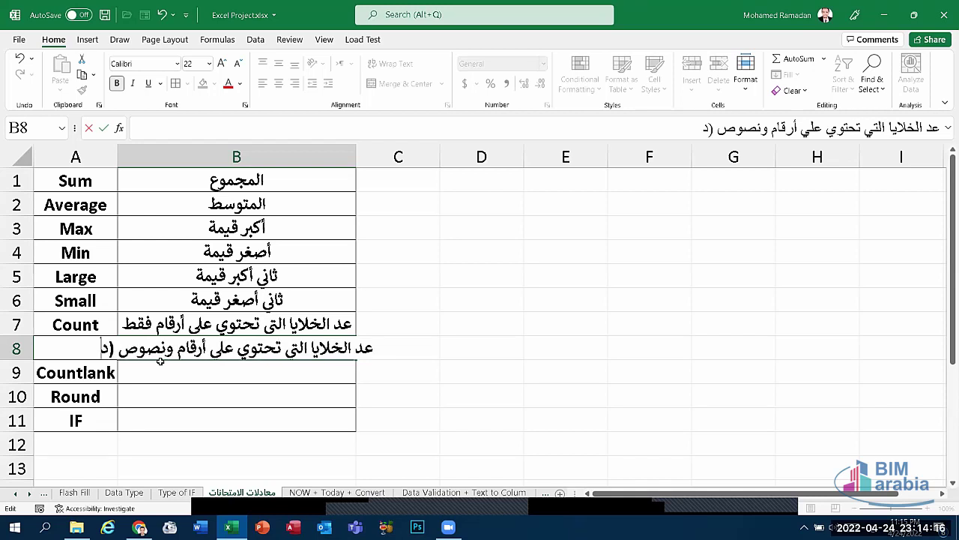
pyautogui.press('BackSpace')
pyautogui.write('عد')
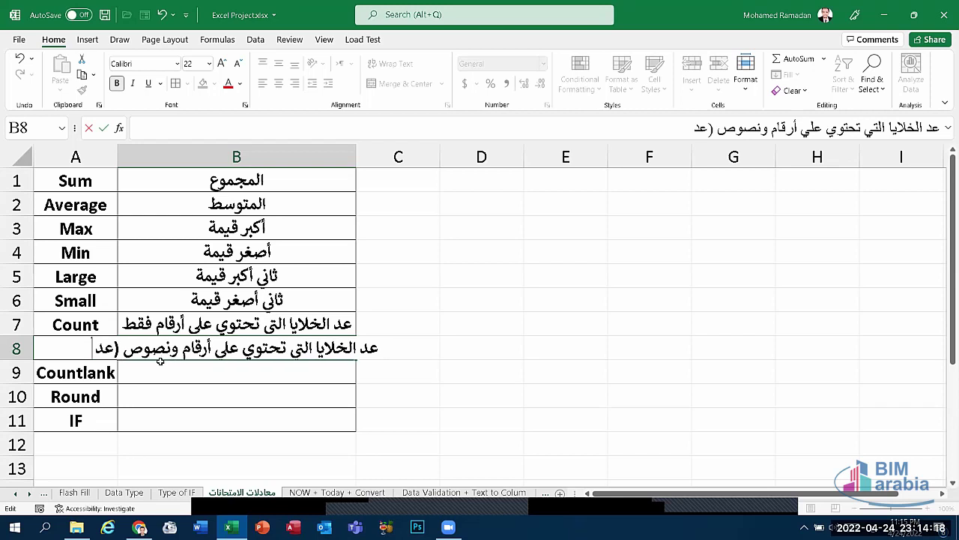
pyautogui.write(' الخلايا')
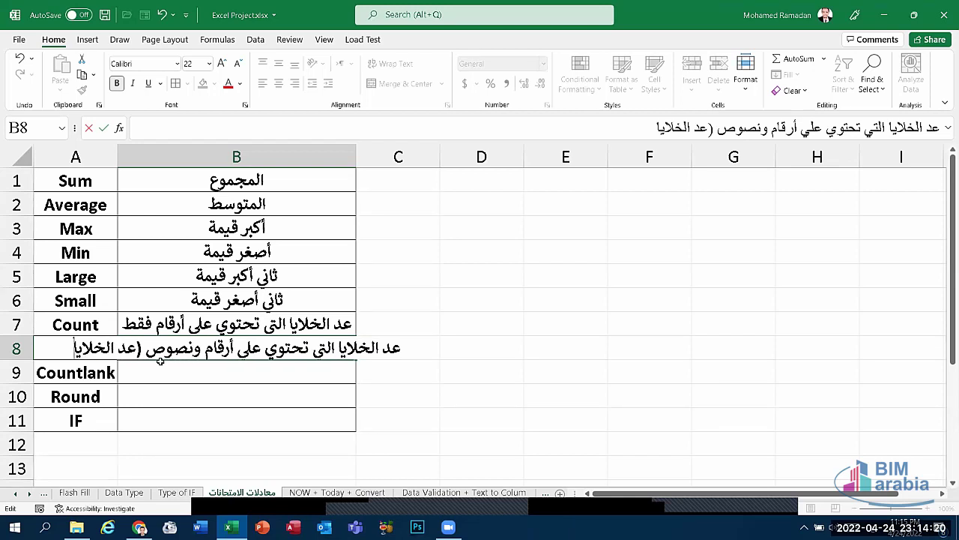
pyautogui.write(' غير الفا')
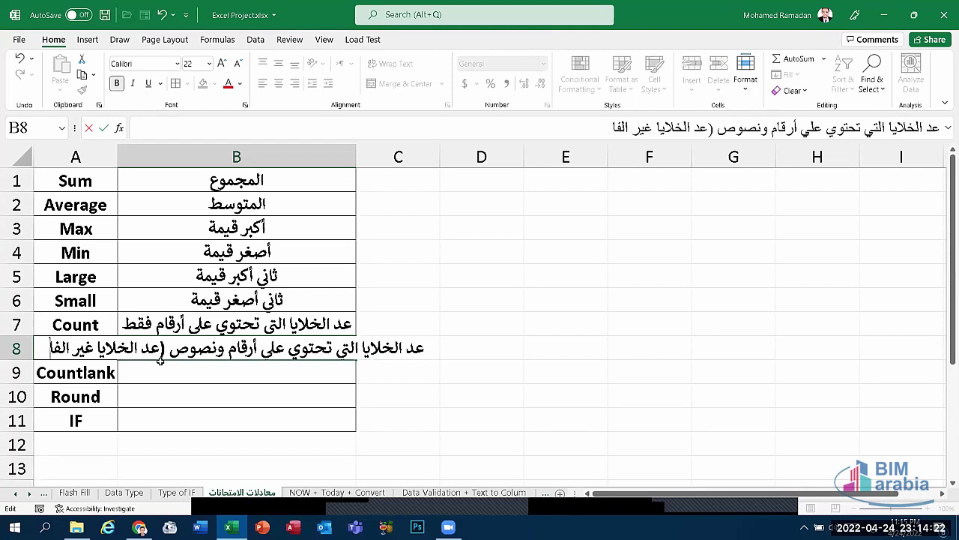
pyautogui.write('رغة')
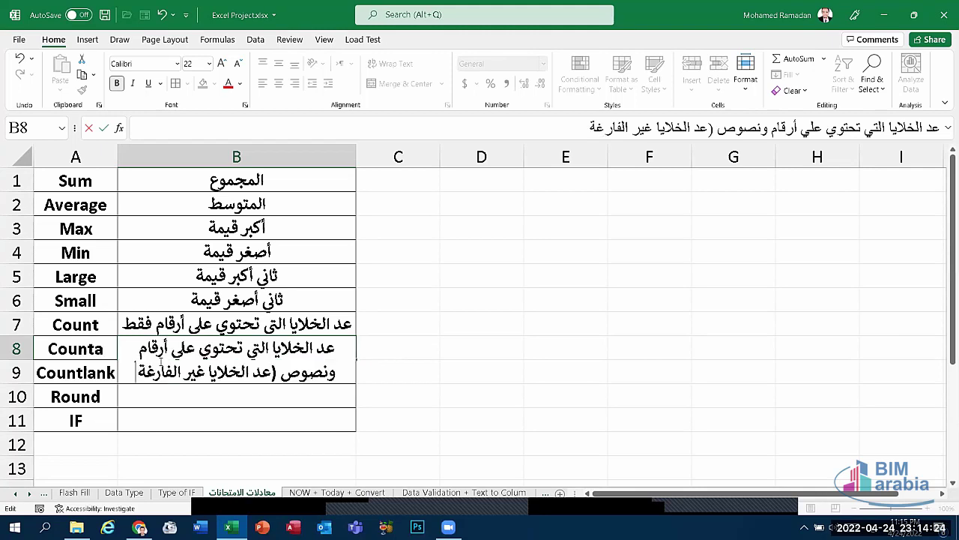
pyautogui.press('Return')
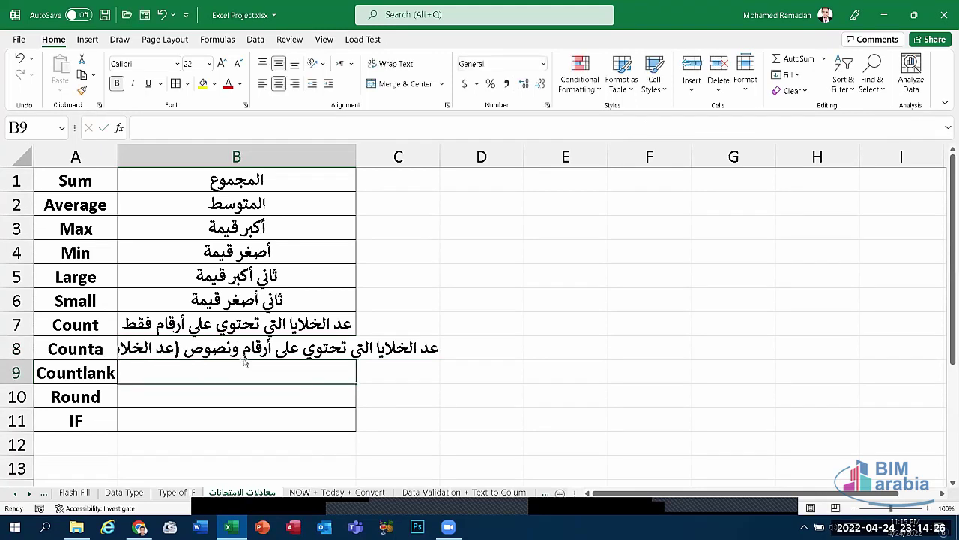
pyautogui.click(243, 357)
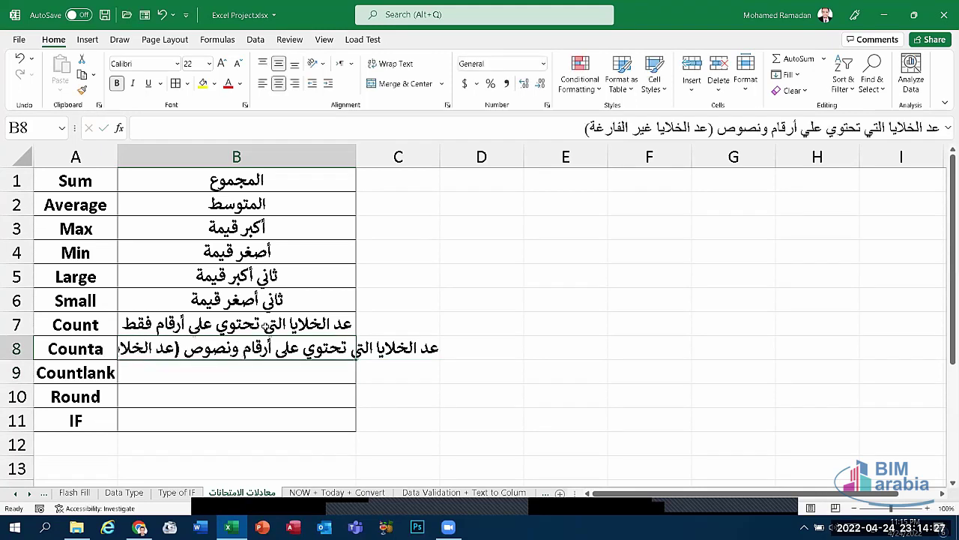
pyautogui.doubleClick(356, 147)
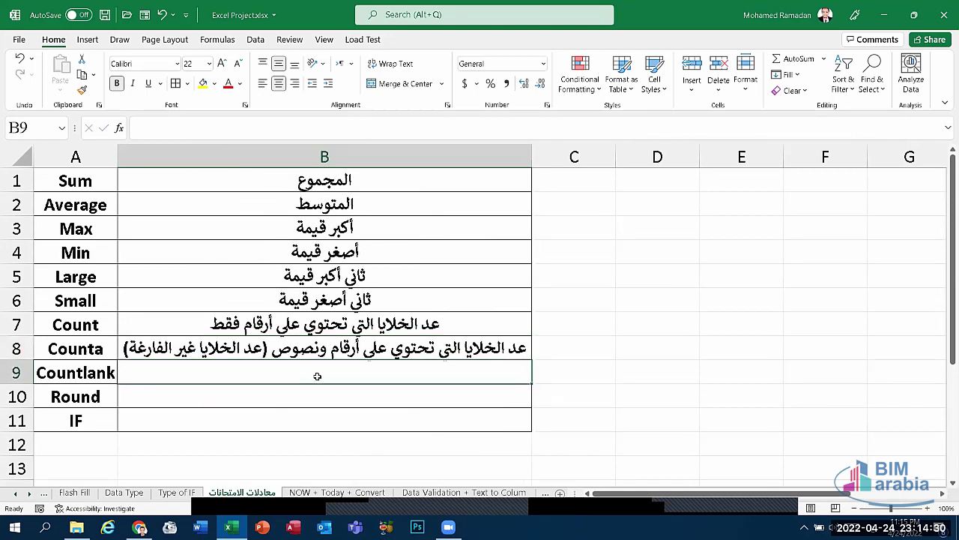
# Enter عد الخلايا الفارغة in B9 and التقريب لأقرب رقم عشري in B10
pyautogui.write('عد')
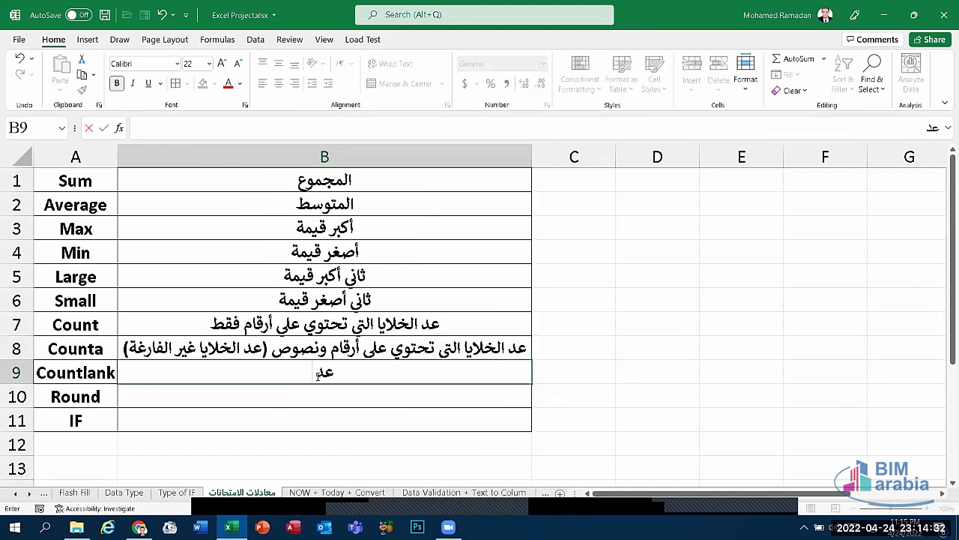
pyautogui.write(' الخلايا الف')
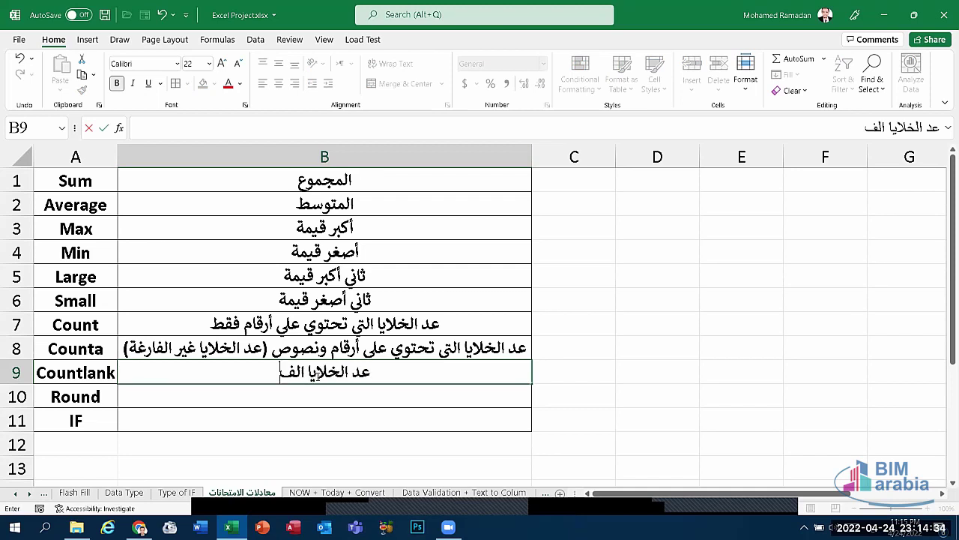
pyautogui.write('ارغة')
pyautogui.press('Return')
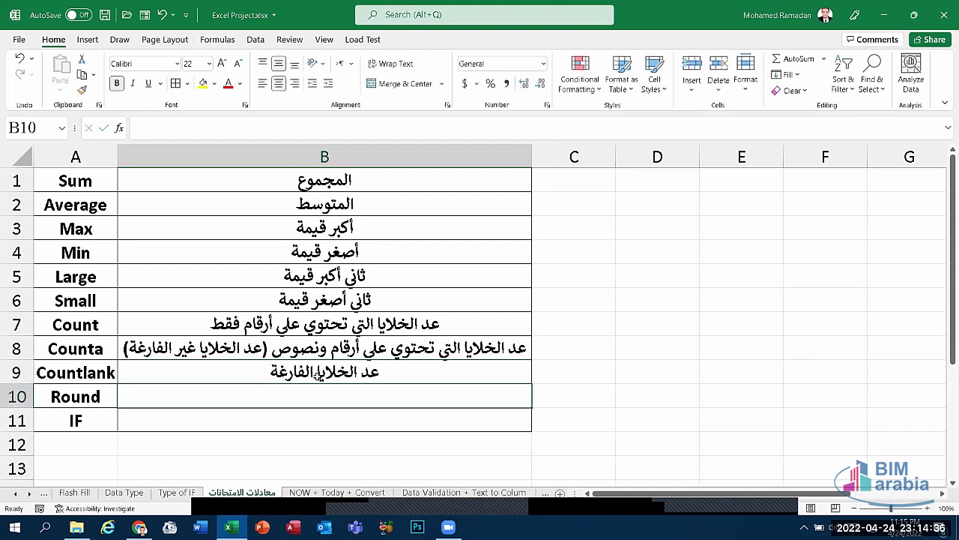
pyautogui.write('التقري')
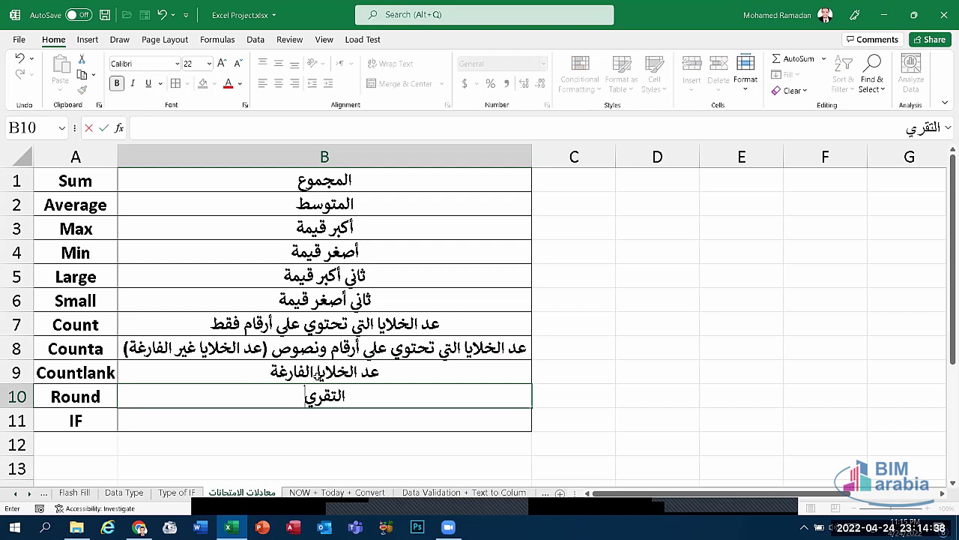
pyautogui.write('ب لأ')
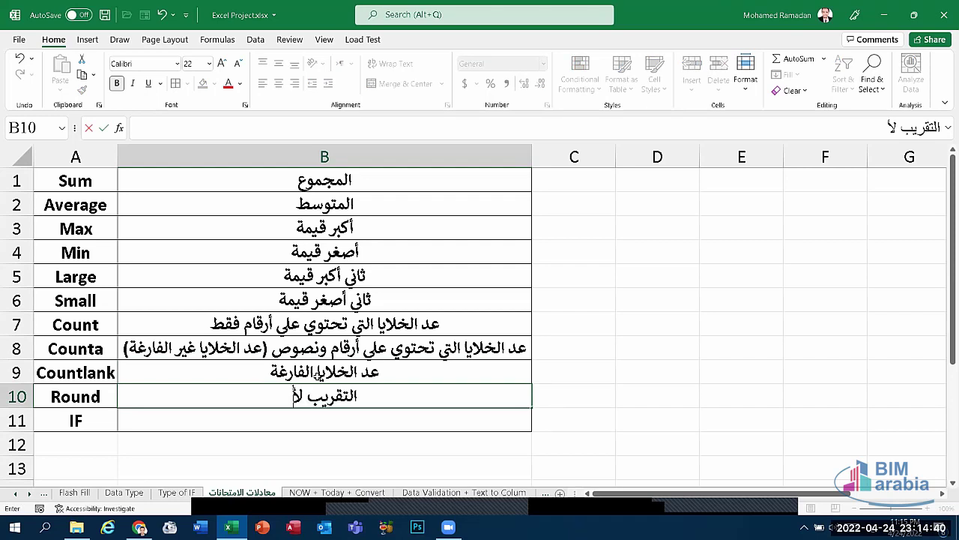
pyautogui.write('قرب رق')
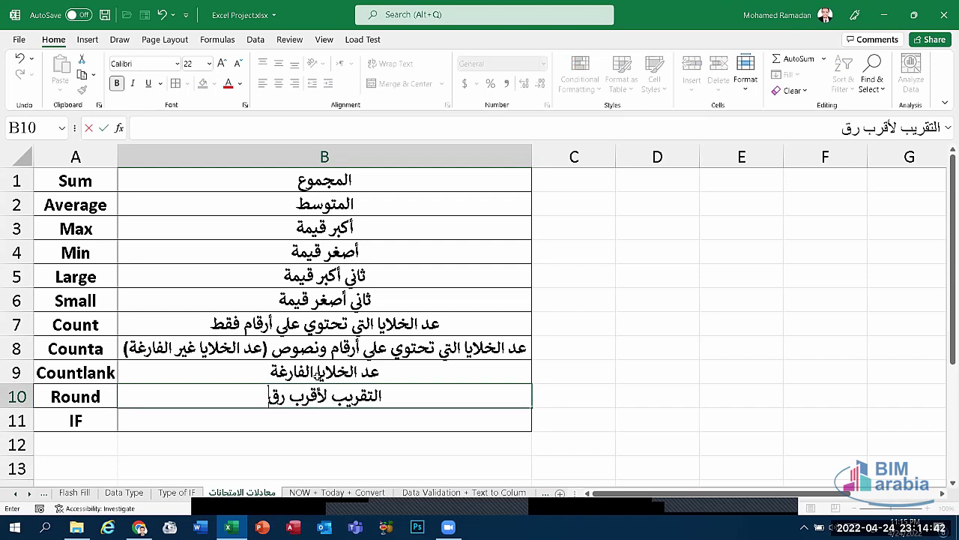
pyautogui.write('م عشري')
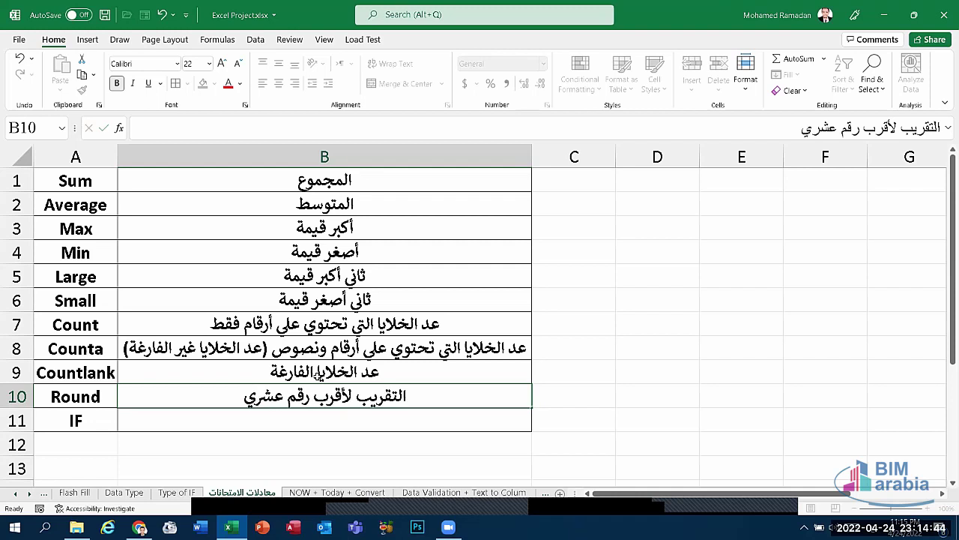
pyautogui.press('Return')
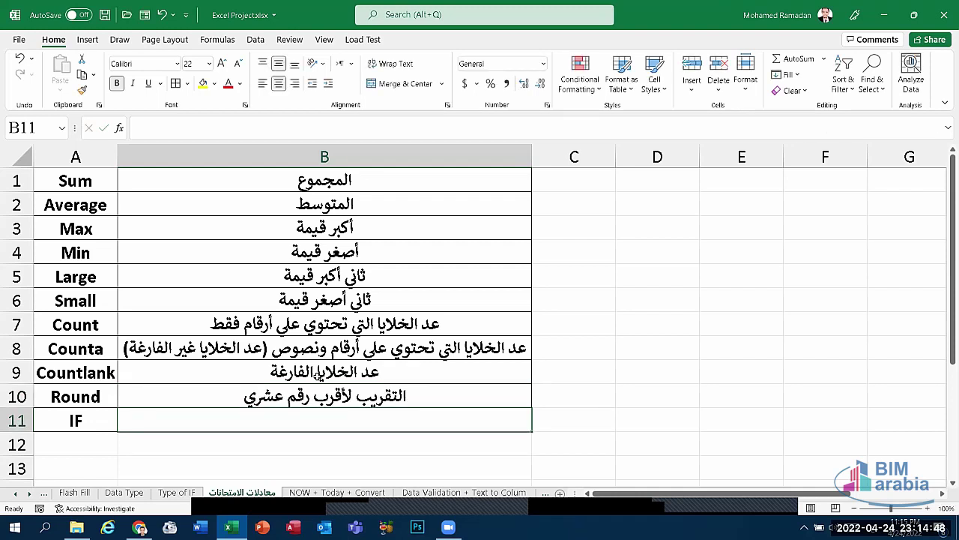
# Restore the B9 Countlank description after an accidental edit
pyautogui.click(319, 372)
pyautogui.write('مم')
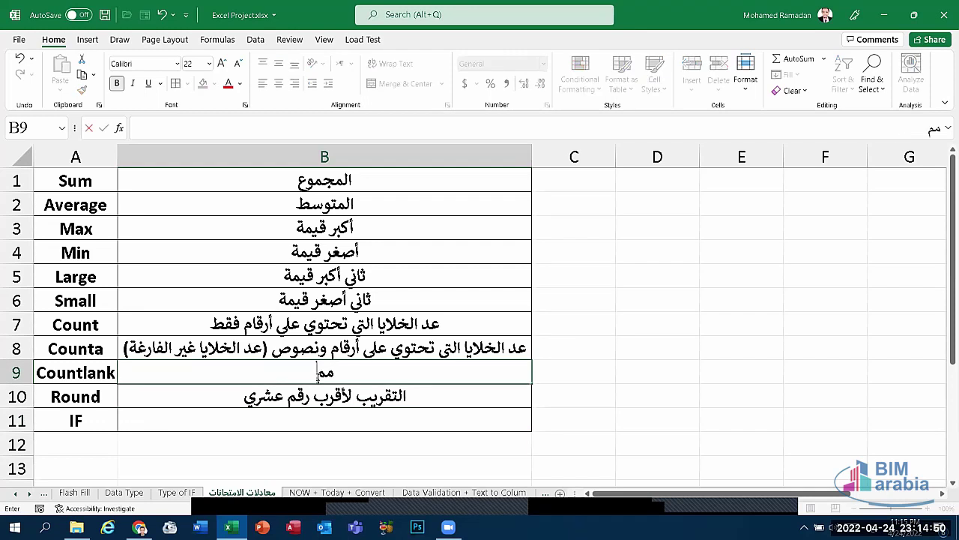
pyautogui.write('ع')
pyautogui.press('BackSpace')
pyautogui.press('BackSpace')
pyautogui.press('BackSpace')
pyautogui.click(309, 426)
pyautogui.hotkey('ctrl', 'z')
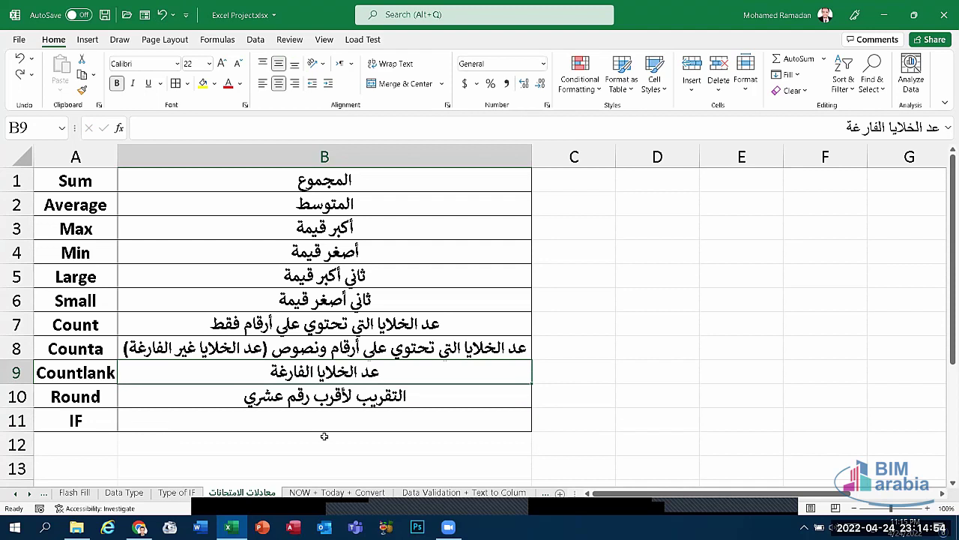
# Enter معادلة الشرط in B11 and select the function names A1:A11 for colouring
pyautogui.click(326, 422)
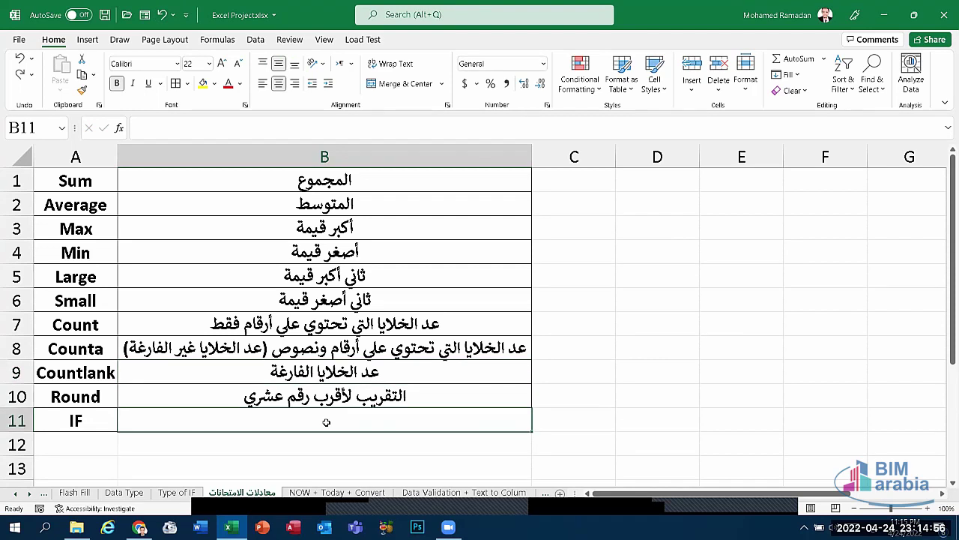
pyautogui.write('معادلة ا')
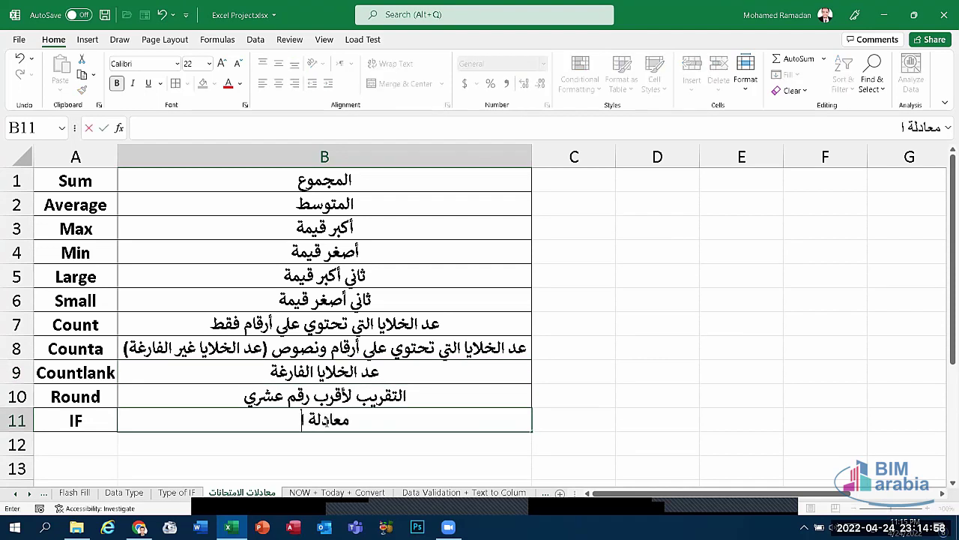
pyautogui.write('لشرط')
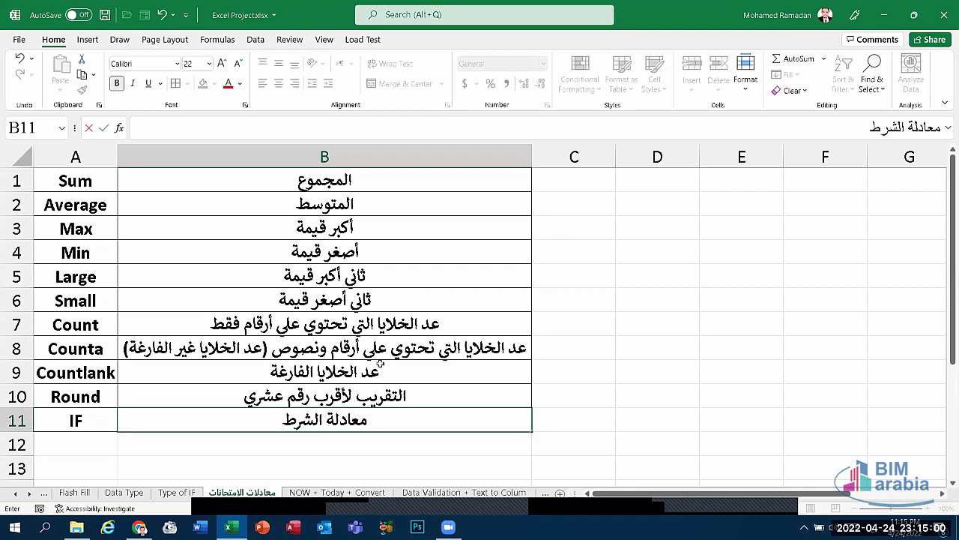
pyautogui.moveTo(380, 365); pyautogui.dragTo(371, 348)
pyautogui.click(97, 208)
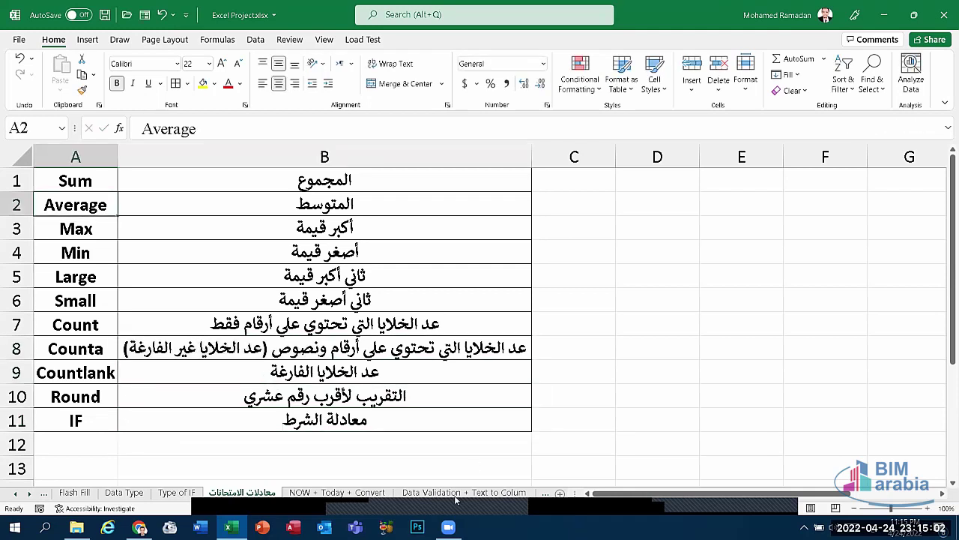
pyautogui.moveTo(75, 181); pyautogui.dragTo(88, 416)
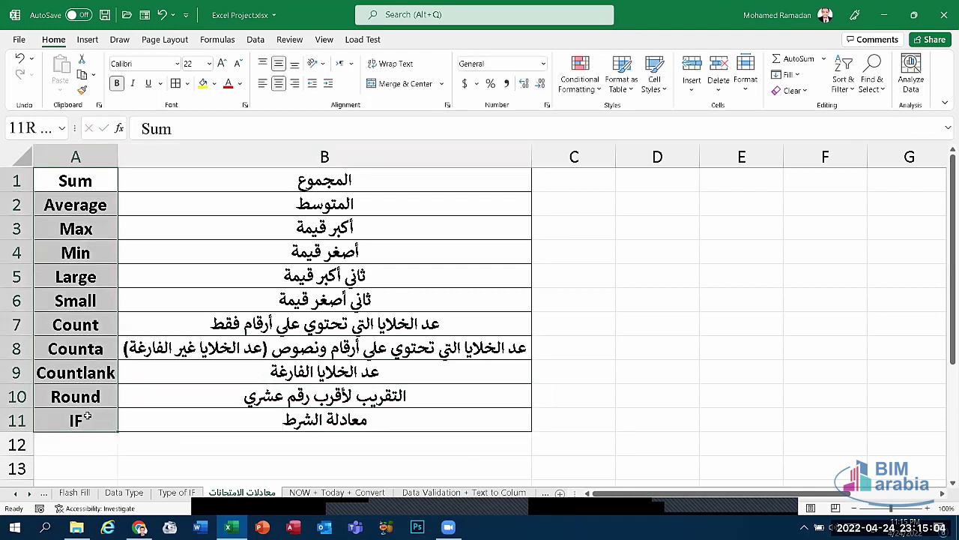
pyautogui.click(215, 83)
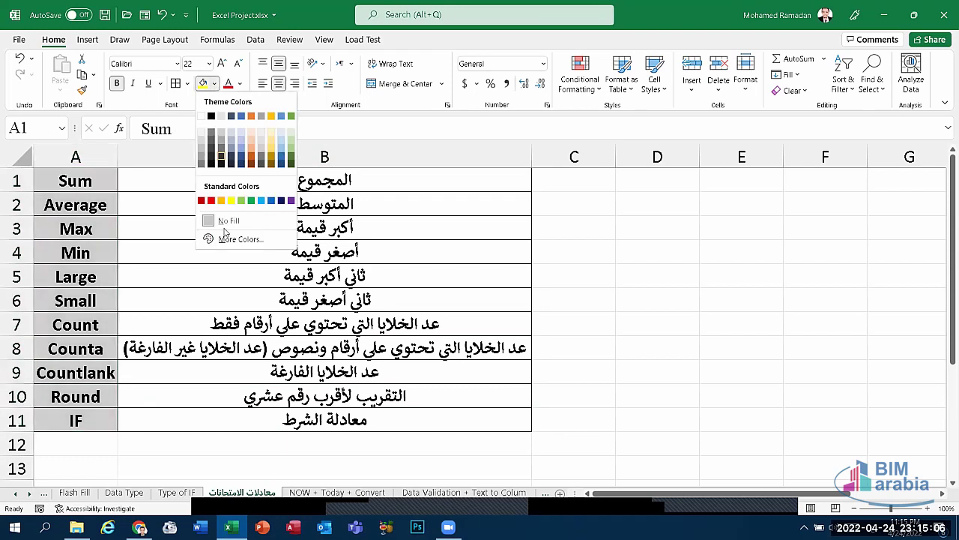
# Fill A1:A11 light blue and B1:B11 light yellow, then save the workbook
pyautogui.click(240, 132)
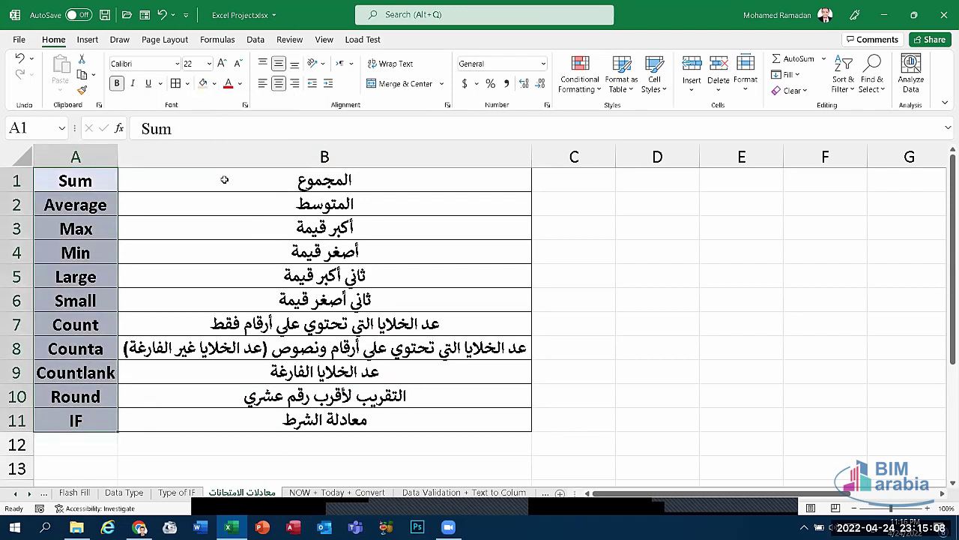
pyautogui.moveTo(224, 180); pyautogui.dragTo(254, 423)
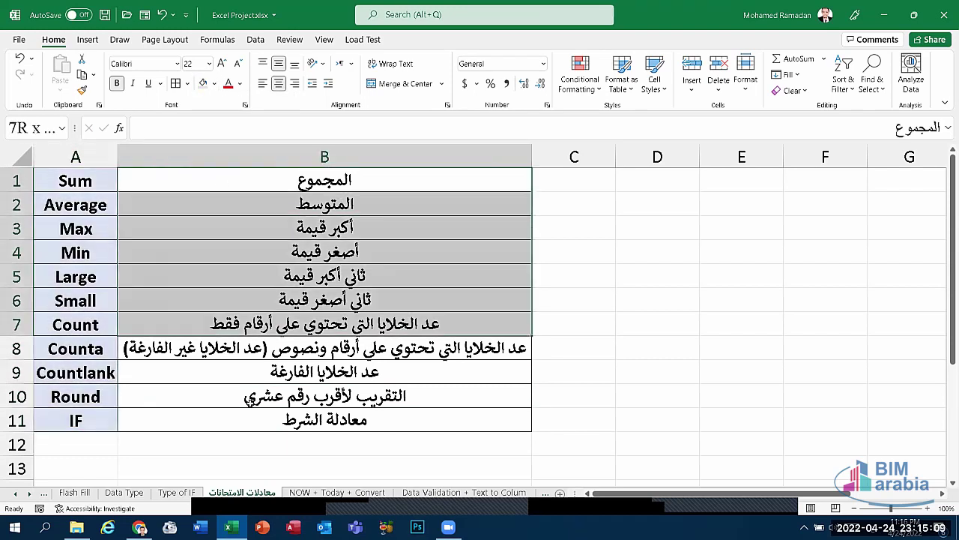
pyautogui.click(215, 83)
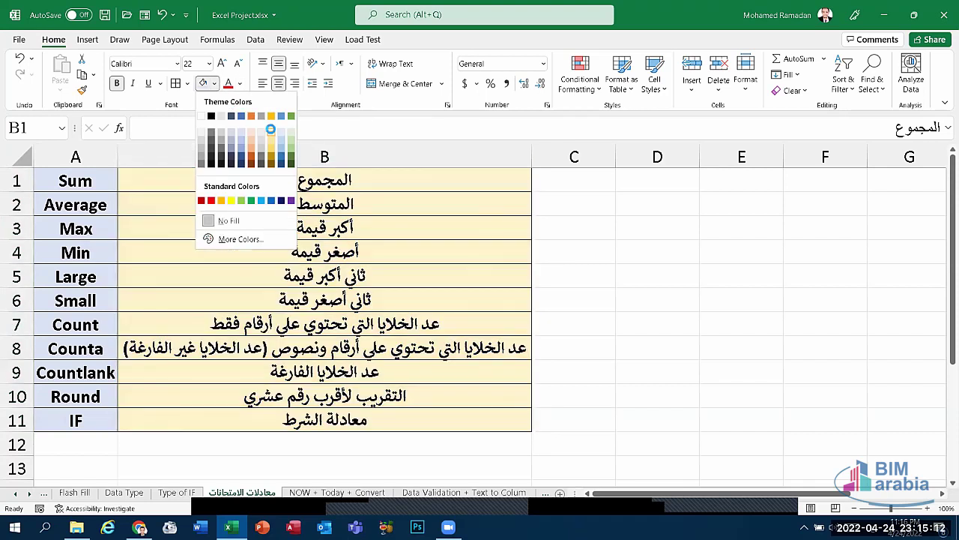
pyautogui.click(271, 130)
pyautogui.click(365, 296)
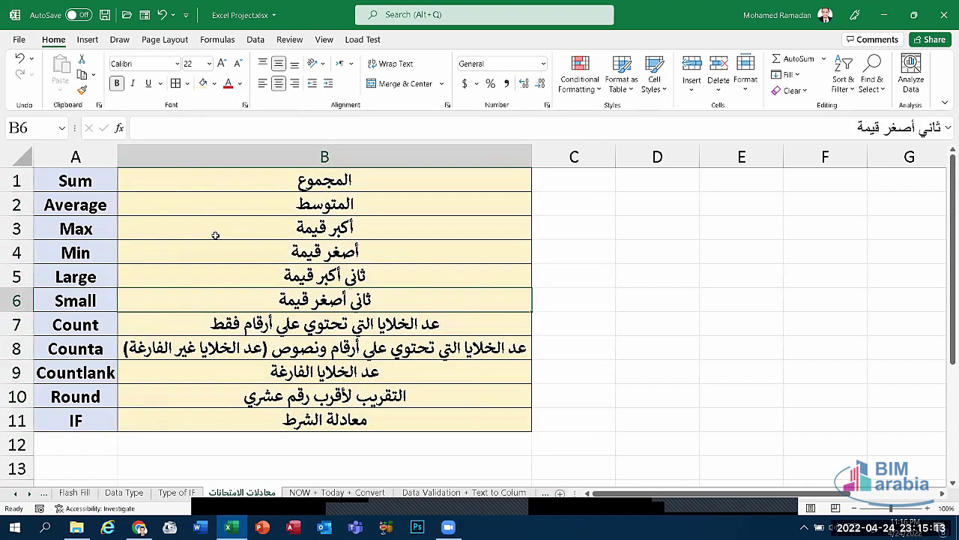
pyautogui.click(106, 15)
# Fill Counta (A8), Round (A10), IF (A11) and Sum (A1) with green
pyautogui.click(72, 420)
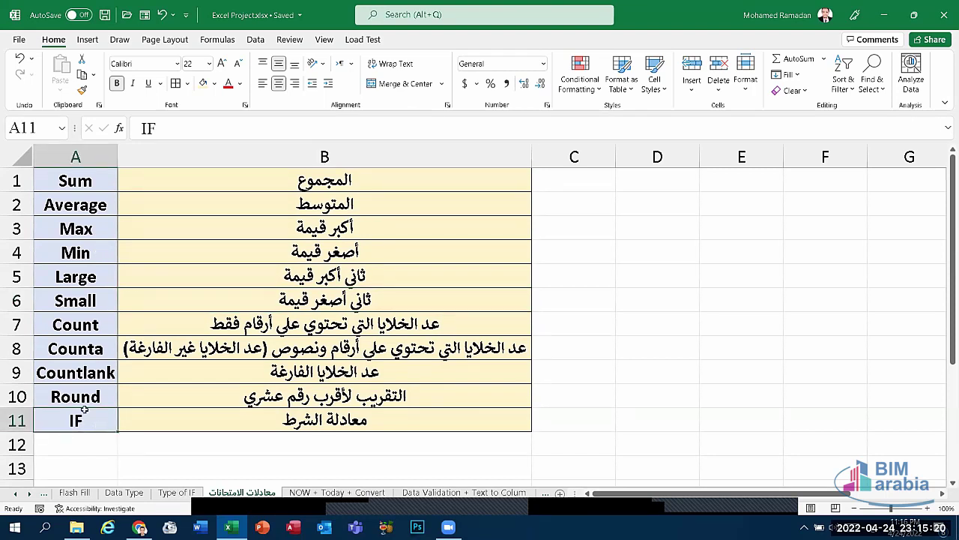
pyautogui.click(95, 399)
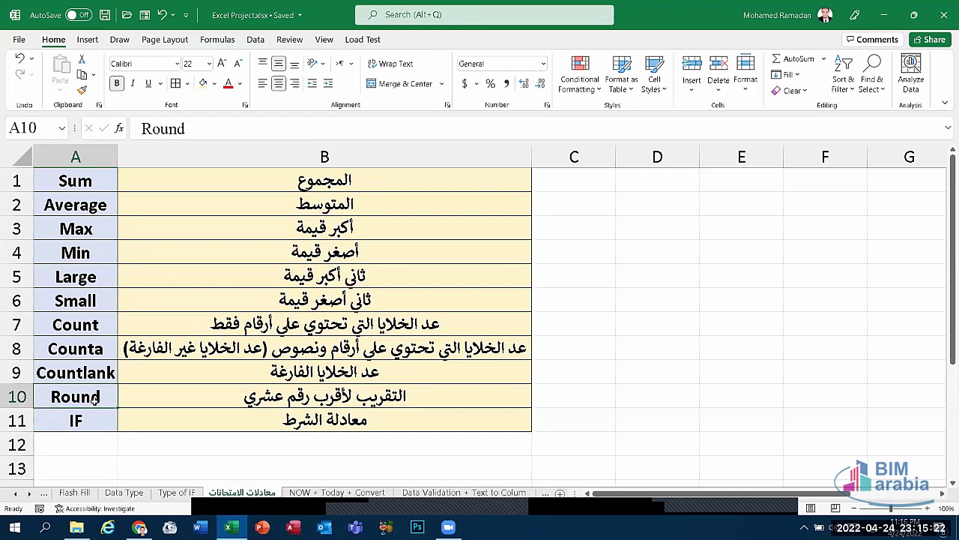
pyautogui.click(87, 350)
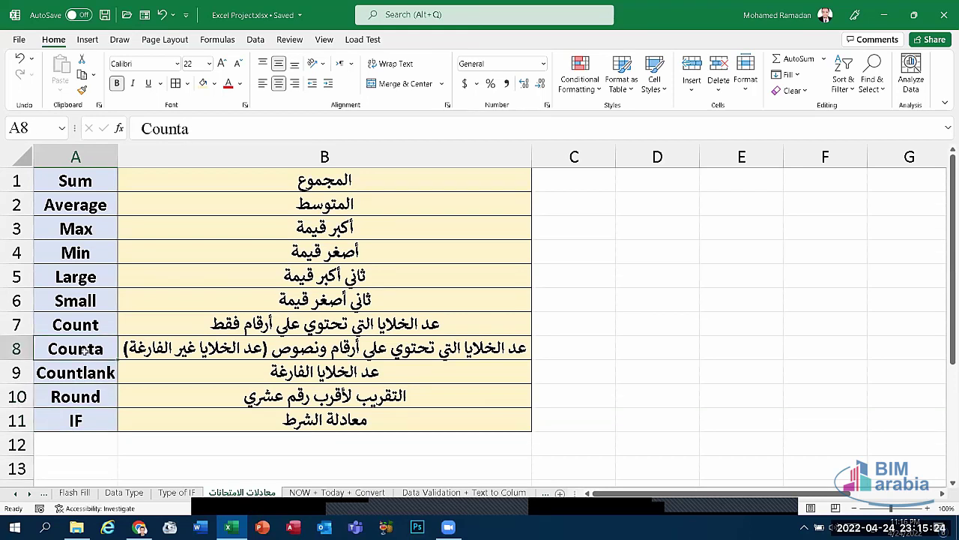
pyautogui.click(215, 83)
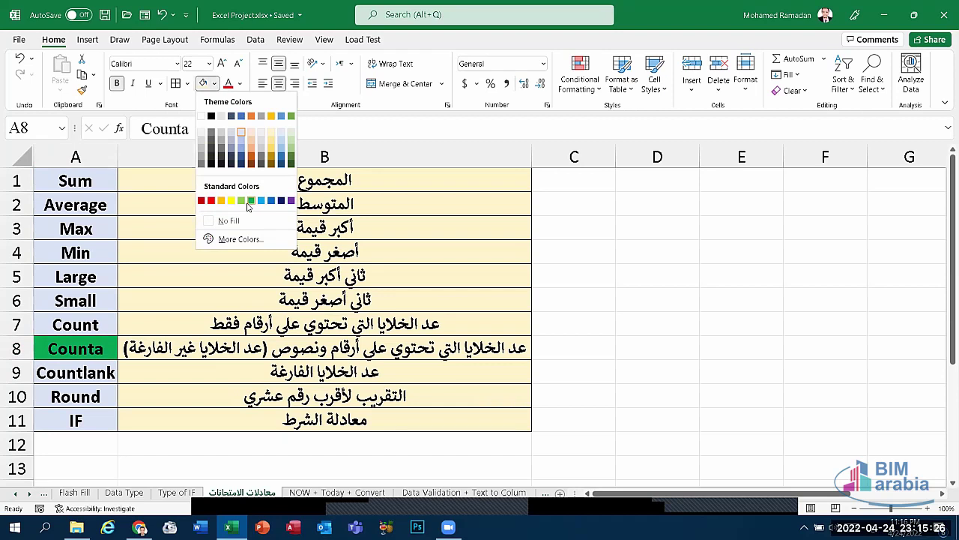
pyautogui.click(238, 201)
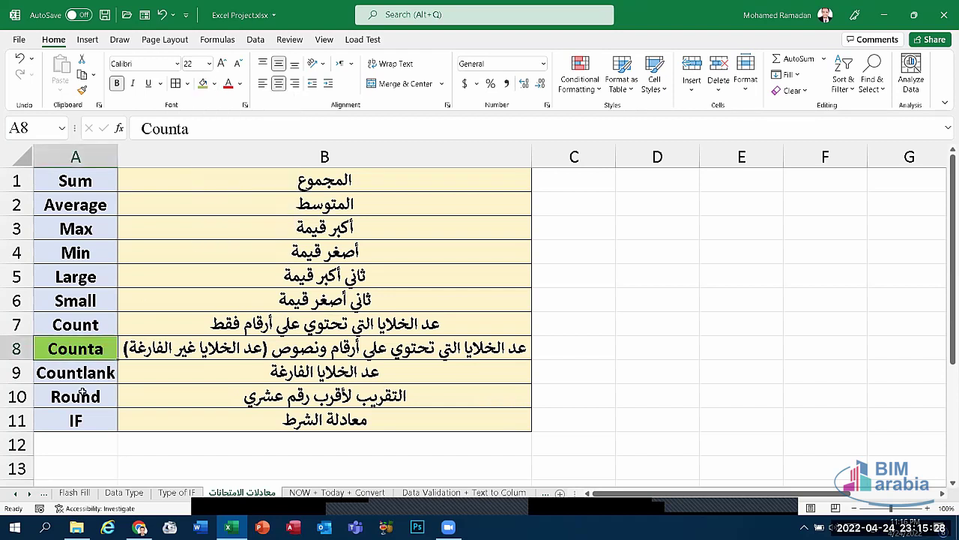
pyautogui.click(96, 392)
pyautogui.click(203, 84)
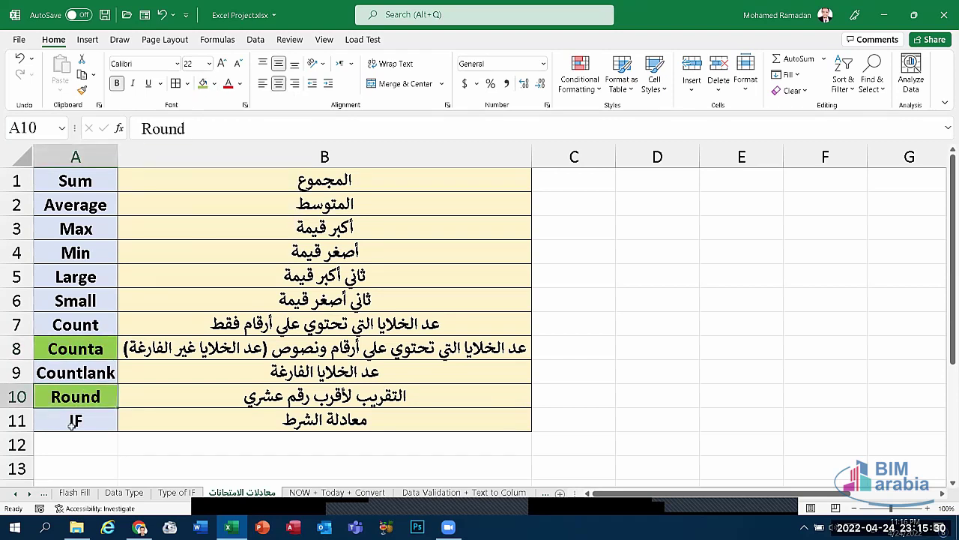
pyautogui.click(71, 429)
pyautogui.click(203, 84)
pyautogui.click(161, 254)
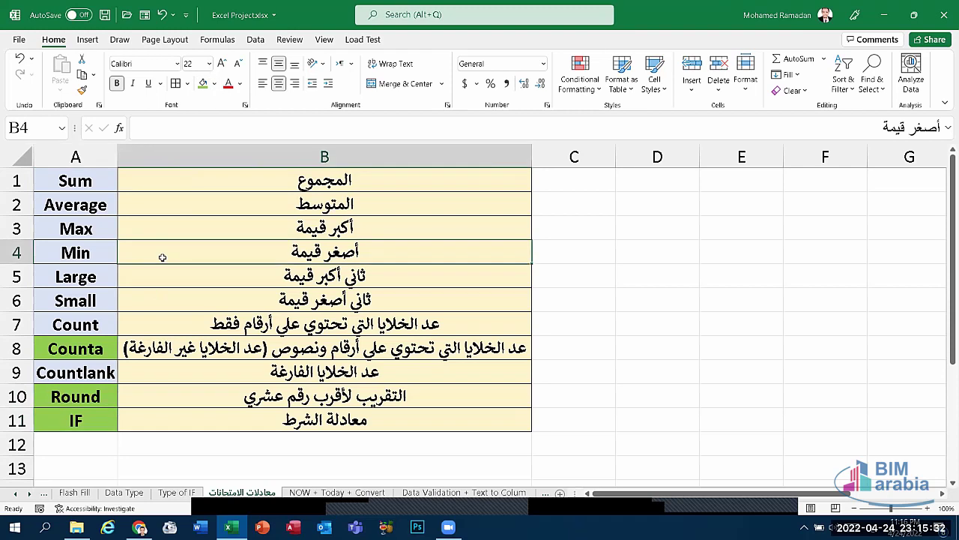
pyautogui.click(94, 186)
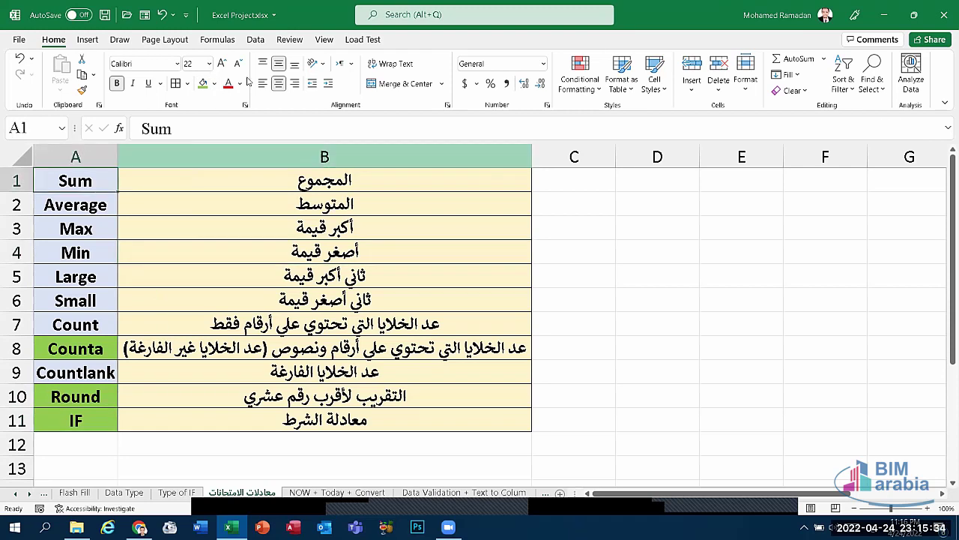
pyautogui.click(203, 84)
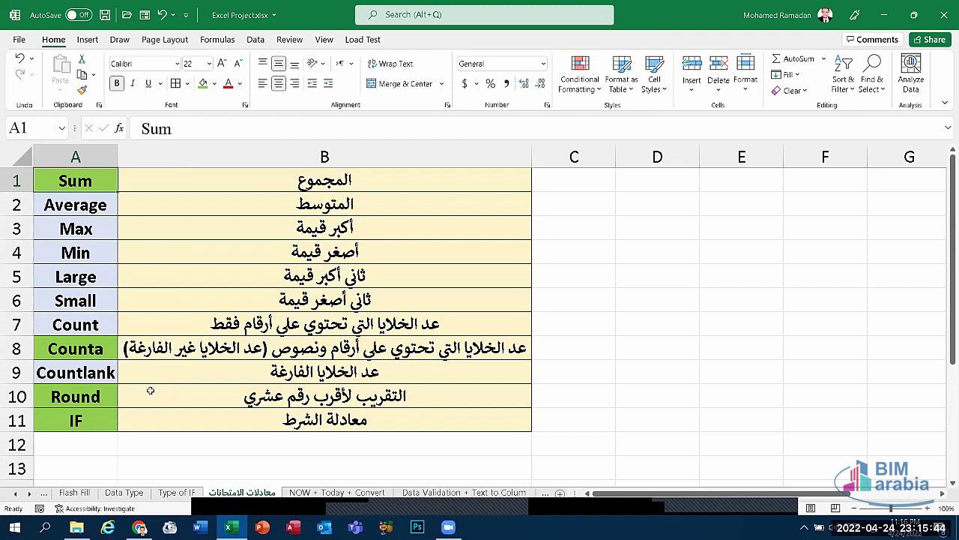
pyautogui.click(593, 245)
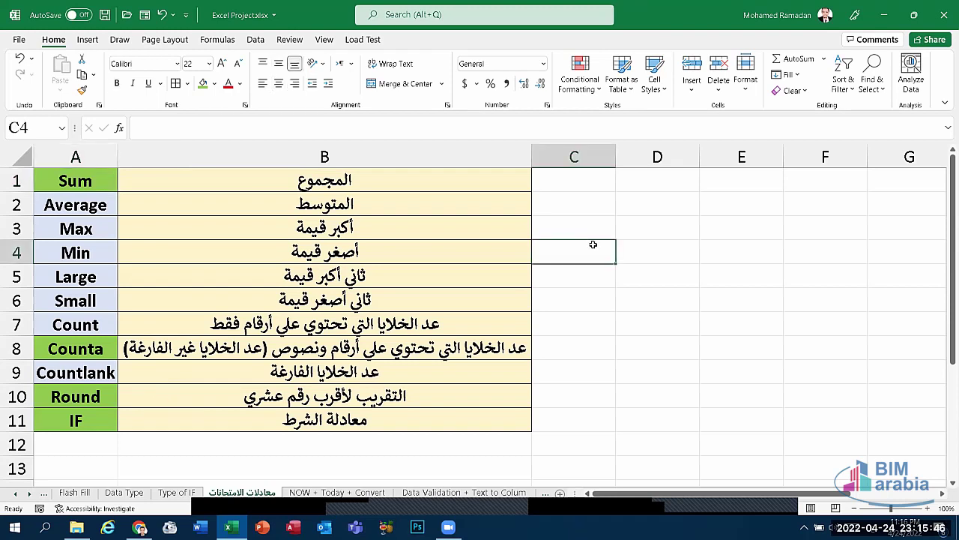
pyautogui.write('1')
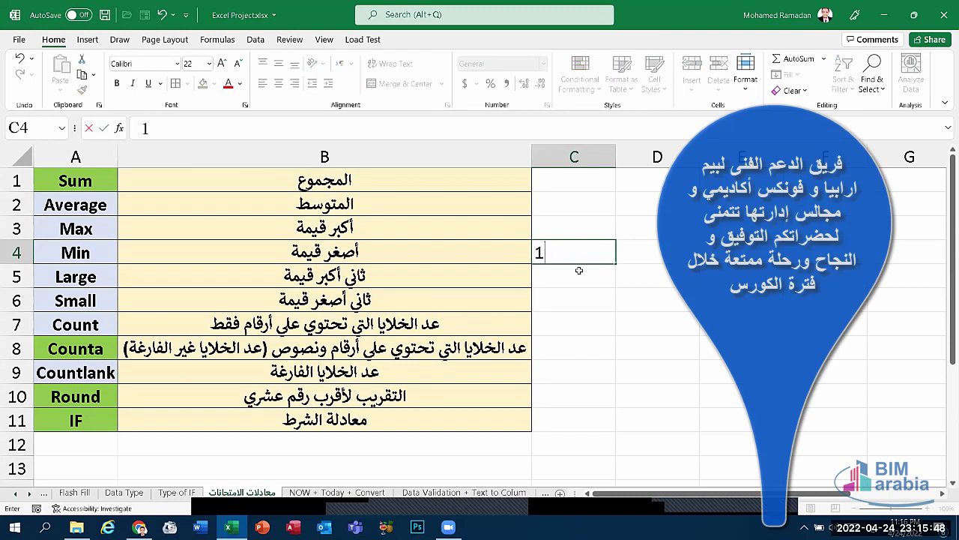
pyautogui.write('0')
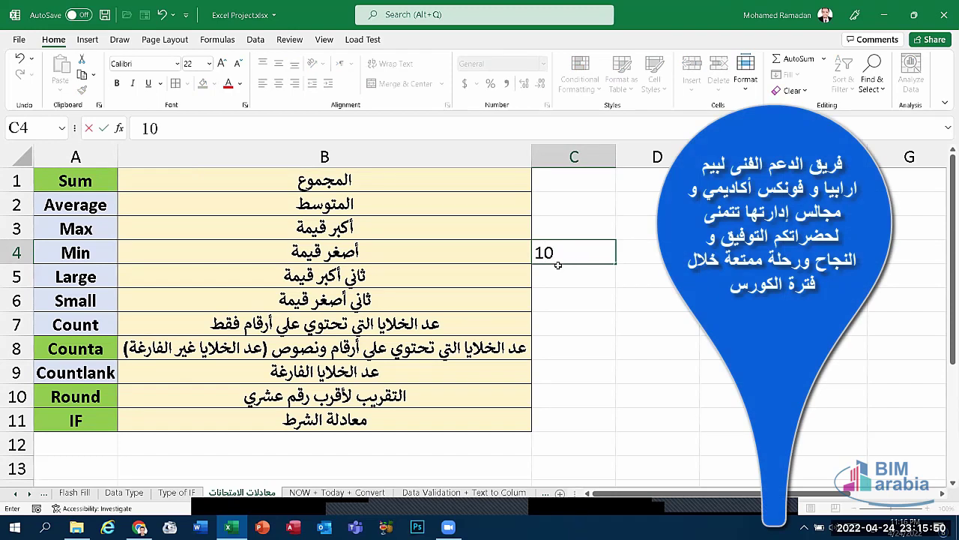
pyautogui.press('Return')
pyautogui.write('7')
pyautogui.press('Return')
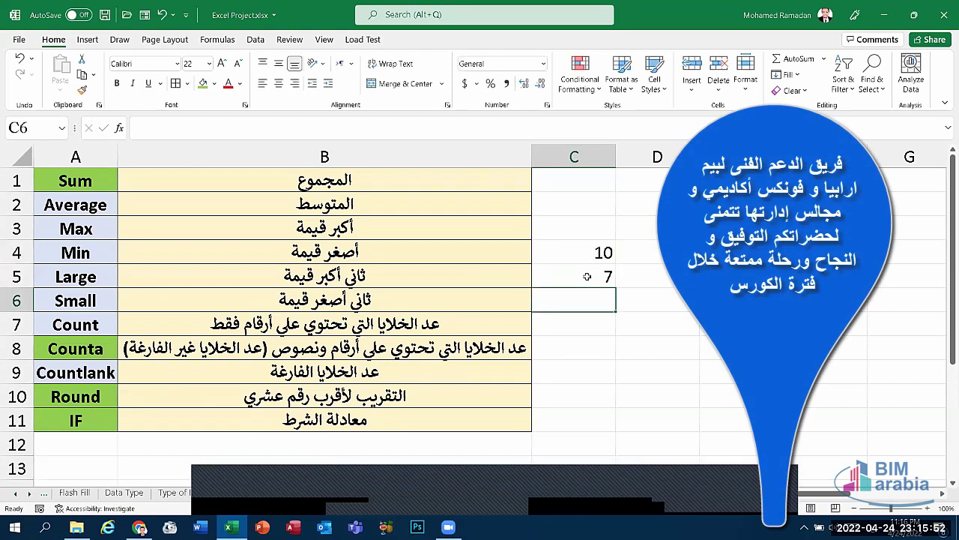
pyautogui.write('=')
pyautogui.click(566, 254)
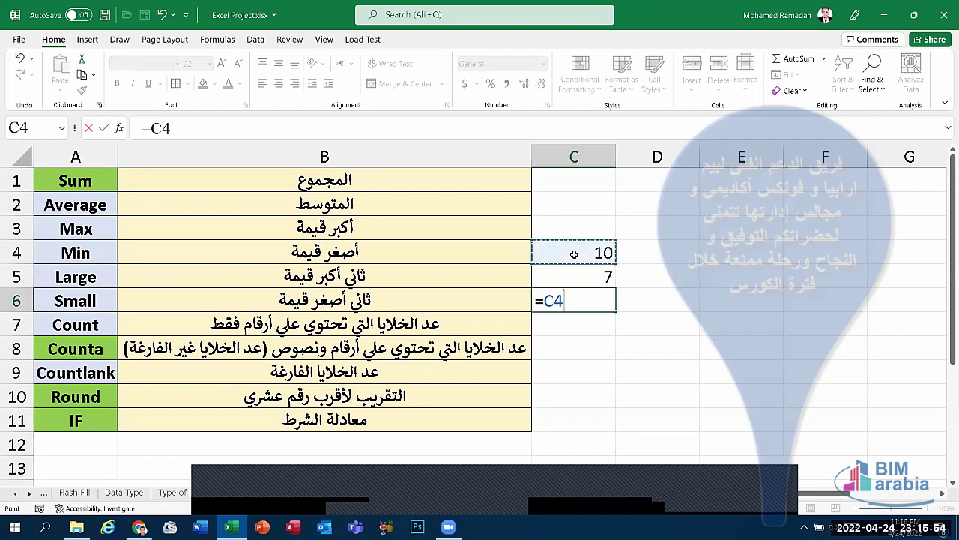
pyautogui.write('-')
pyautogui.click(596, 277)
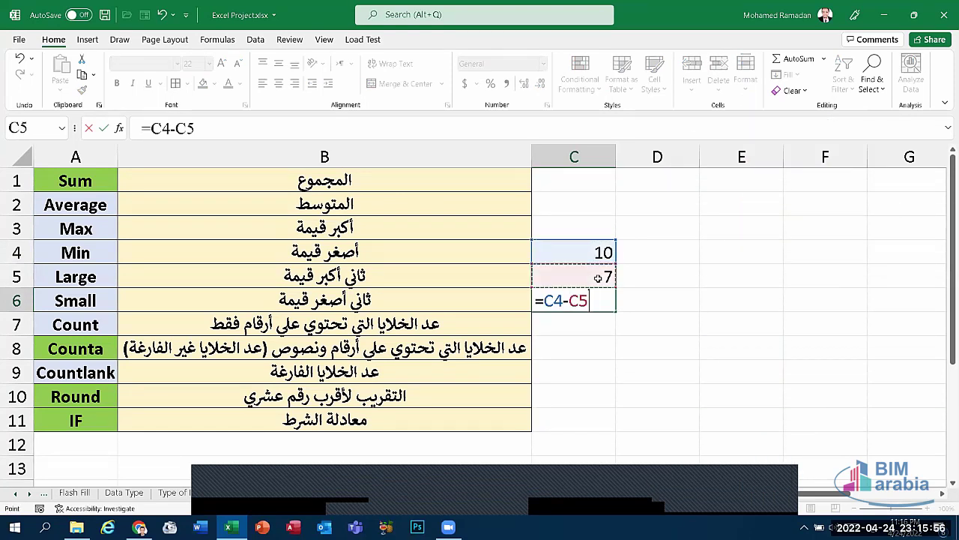
pyautogui.press('Return')
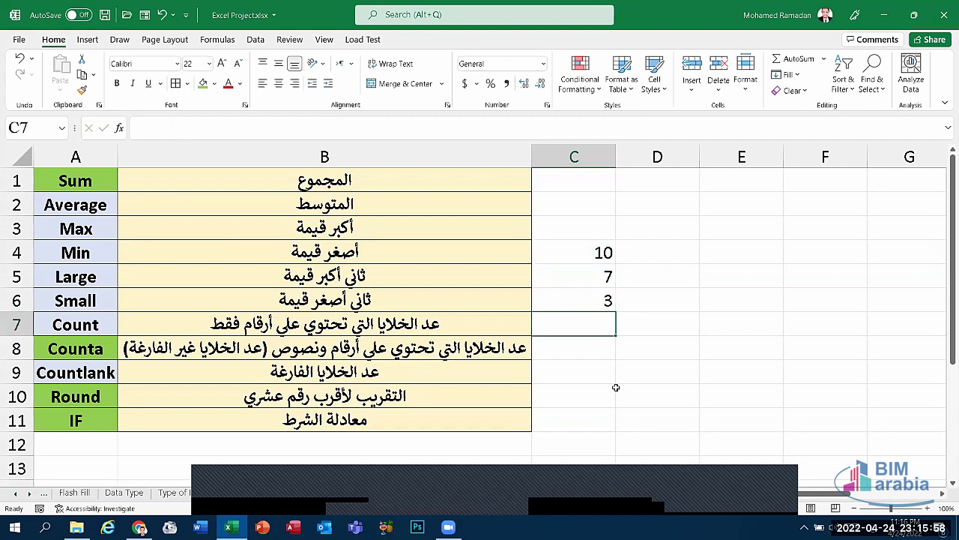
pyautogui.moveTo(613, 389); pyautogui.dragTo(582, 228)
pyautogui.press('Delete')
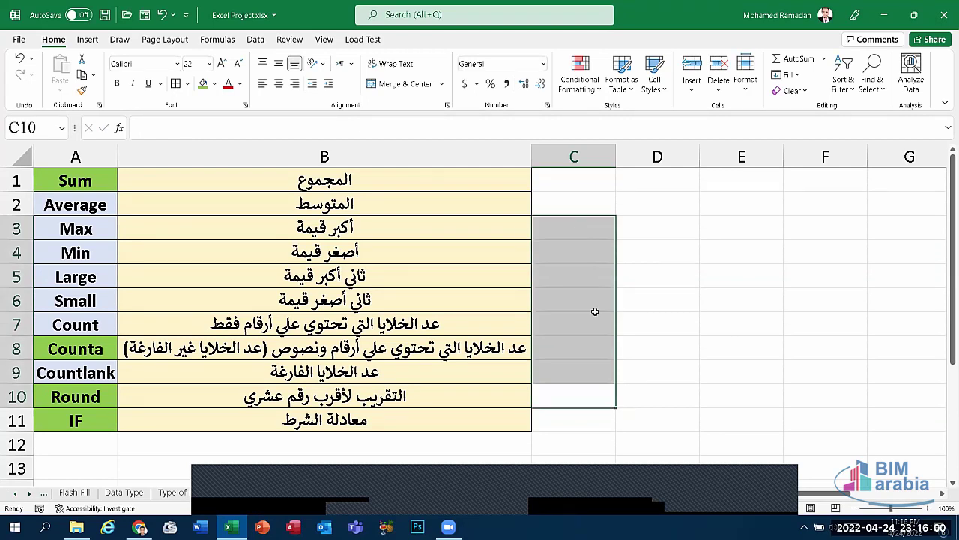
pyautogui.click(596, 309)
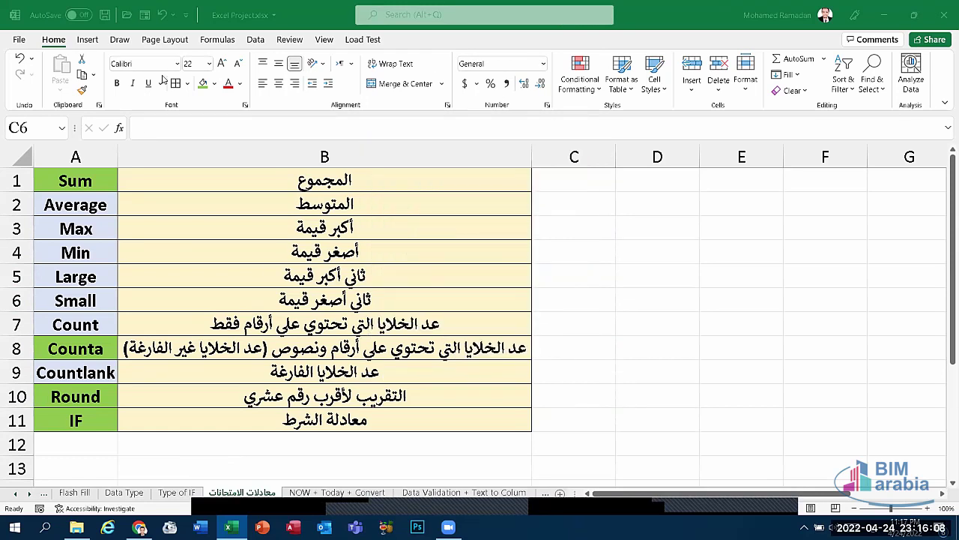
# Glance at the Page Layout settings, return to Home, and save the workbook
pyautogui.moveTo(574, 301); pyautogui.dragTo(574, 324)
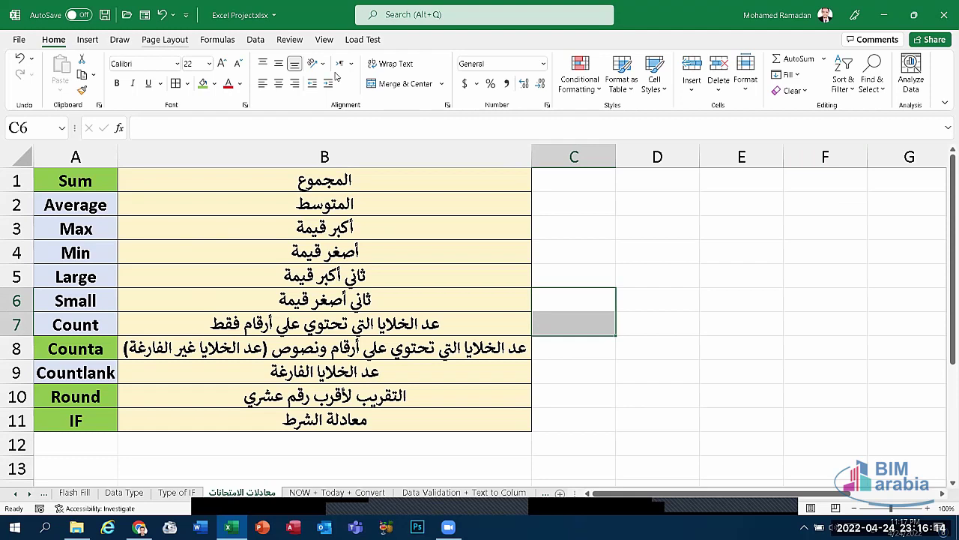
pyautogui.click(168, 42)
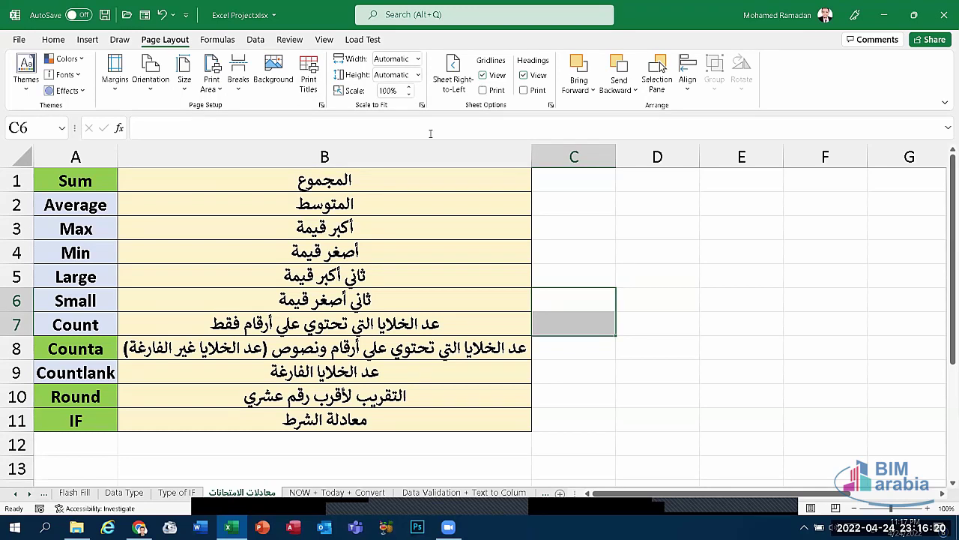
pyautogui.click(53, 39)
pyautogui.click(462, 249)
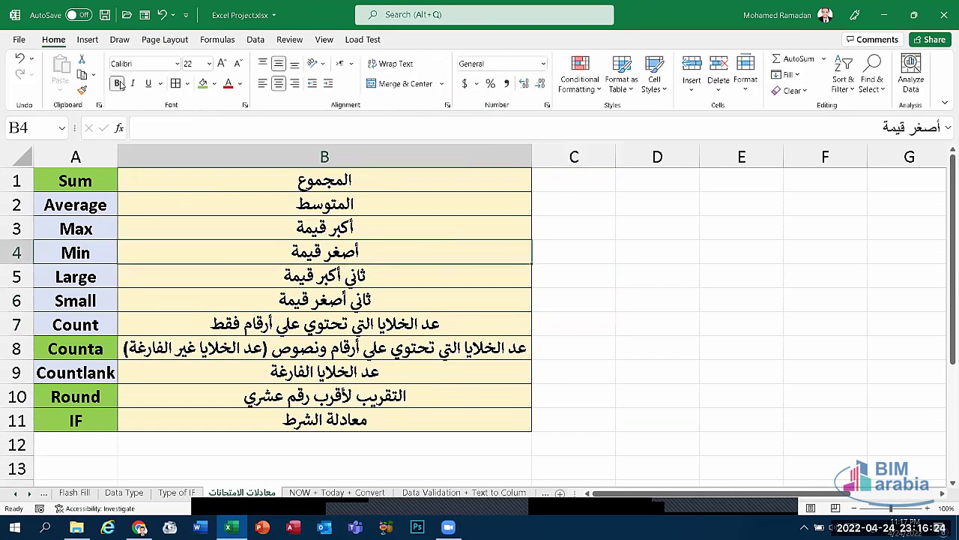
pyautogui.click(106, 15)
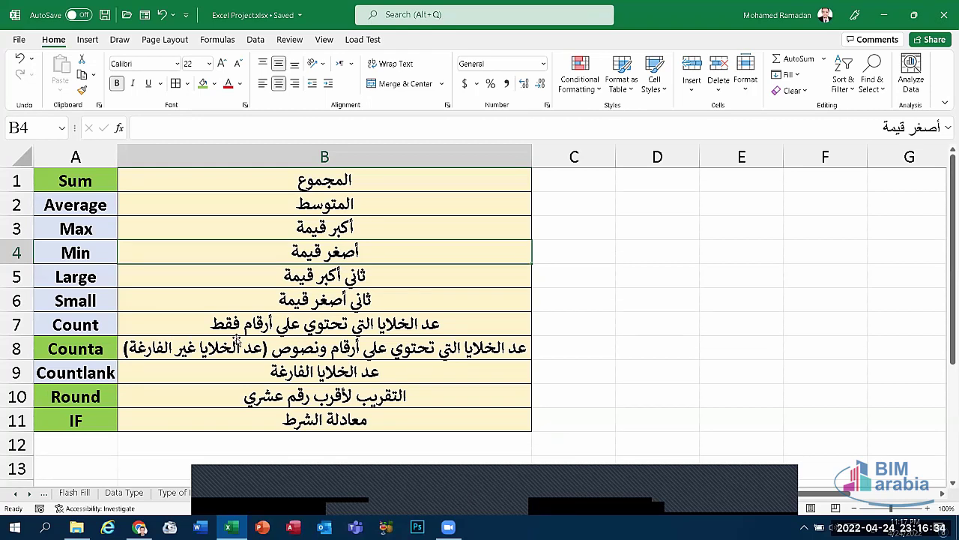
# Enter a test value 4 in cell C5, then delete it again
pyautogui.click(277, 358)
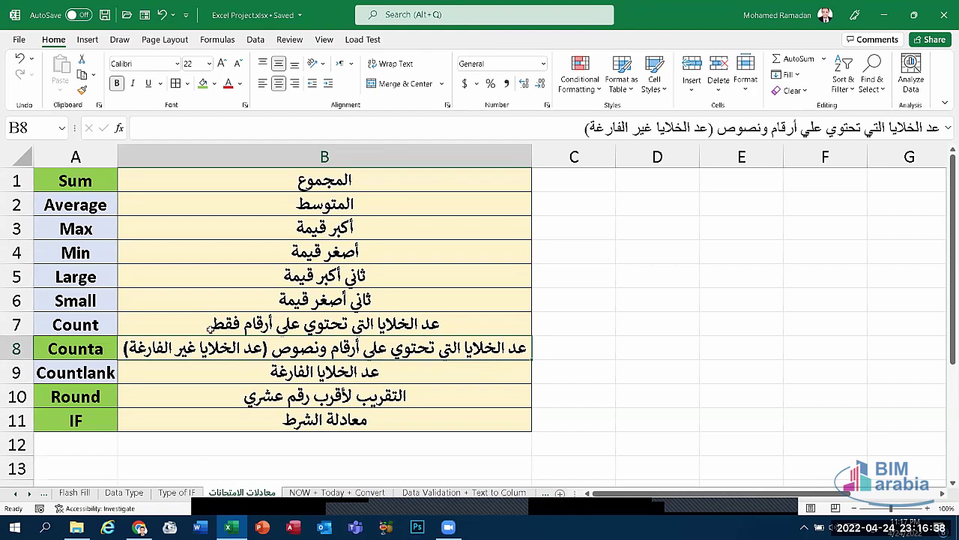
pyautogui.click(198, 298)
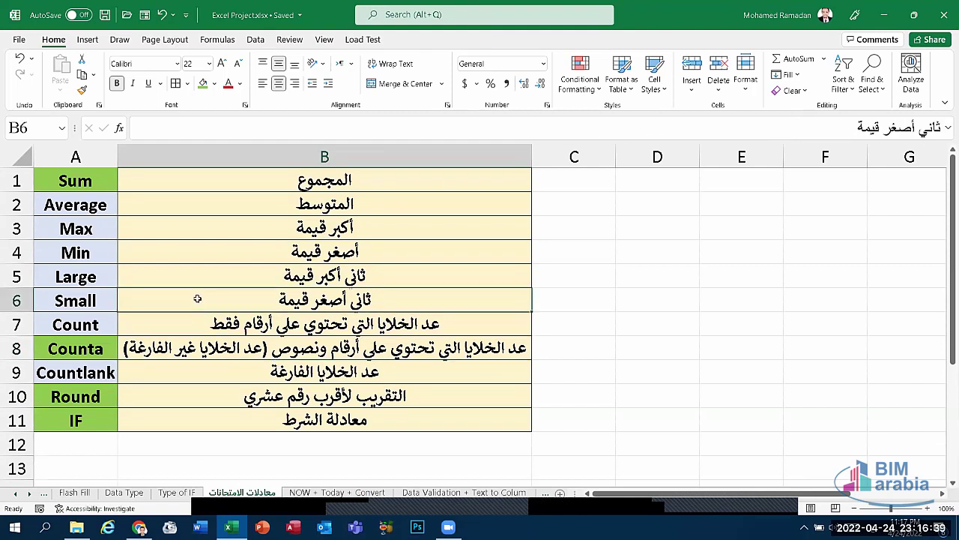
pyautogui.click(574, 275)
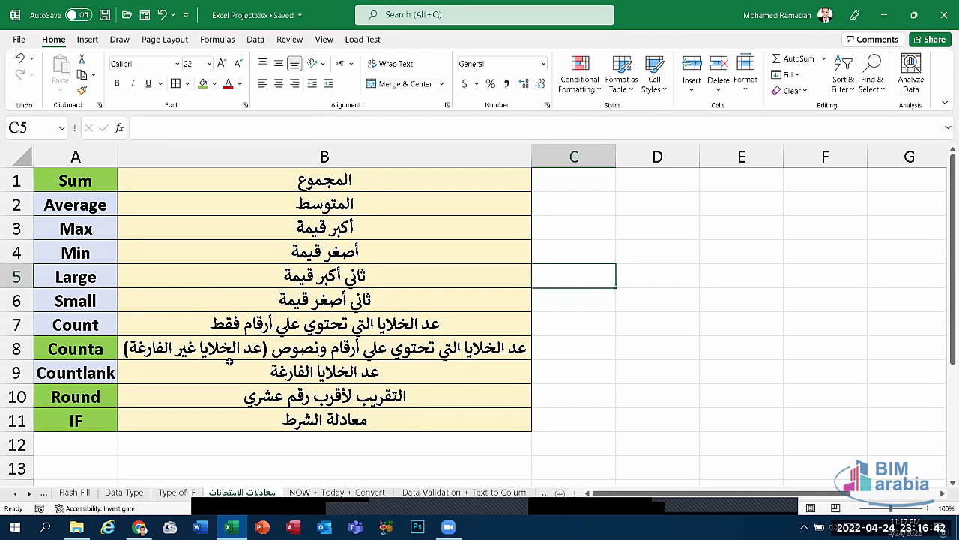
pyautogui.write('4')
pyautogui.click(484, 269)
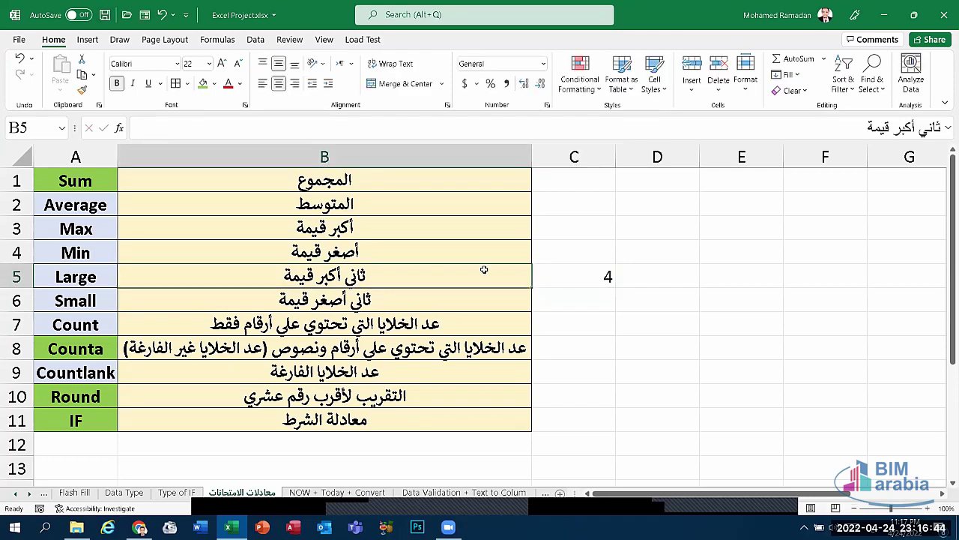
pyautogui.click(578, 276)
pyautogui.press('Delete')
pyautogui.click(439, 277)
# Save the workbook once more with the function table unchanged, then leave Excel
pyautogui.moveTo(66, 188); pyautogui.dragTo(322, 396)
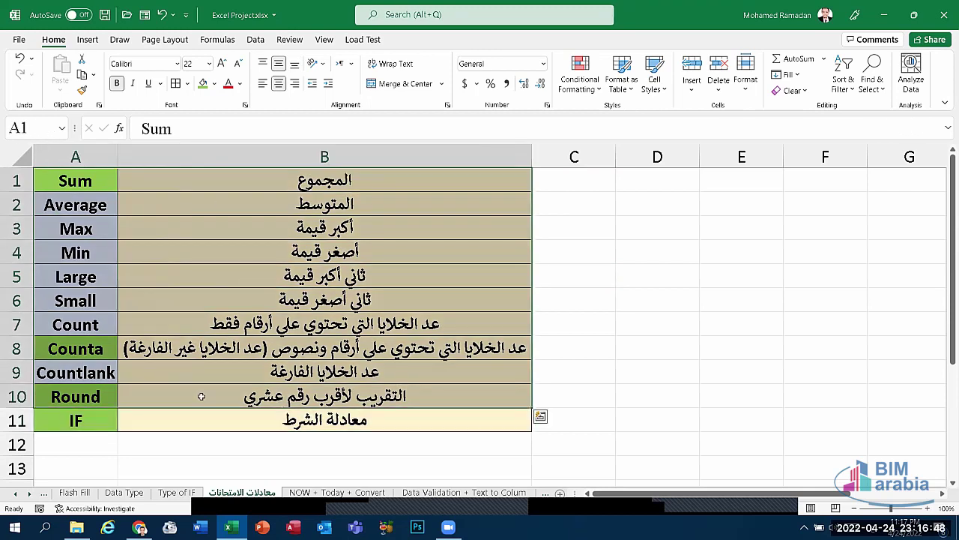
pyautogui.click(216, 420)
pyautogui.click(666, 409)
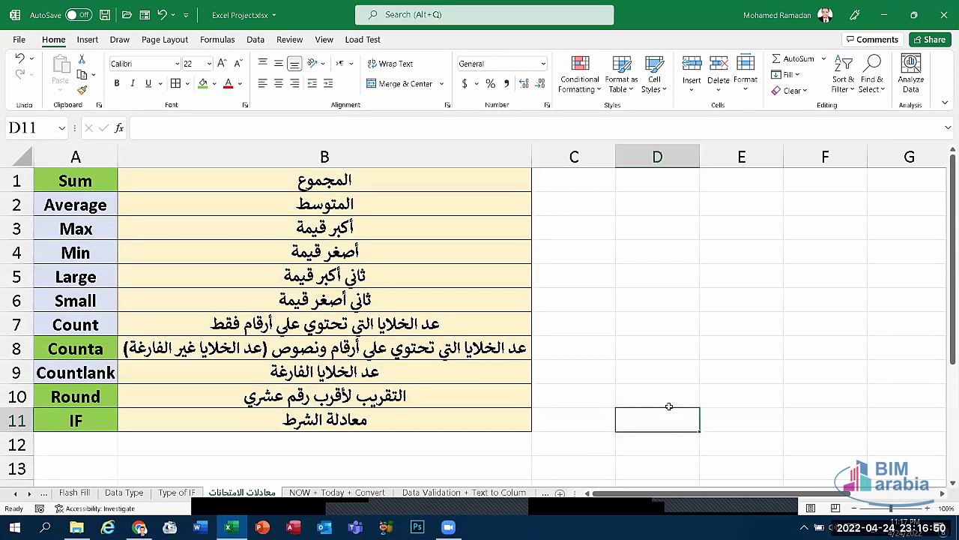
pyautogui.click(104, 14)
pyautogui.click(651, 520)
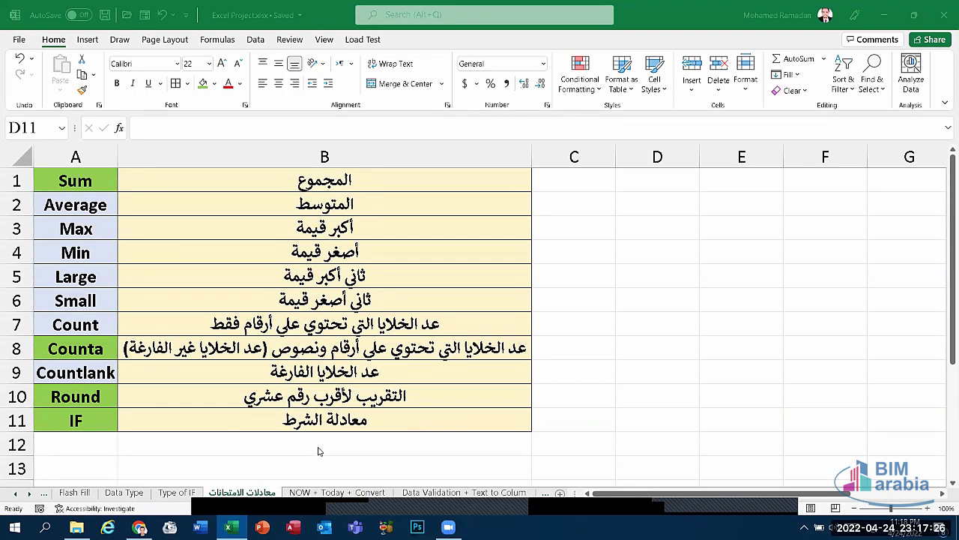
pyautogui.click(367, 446)
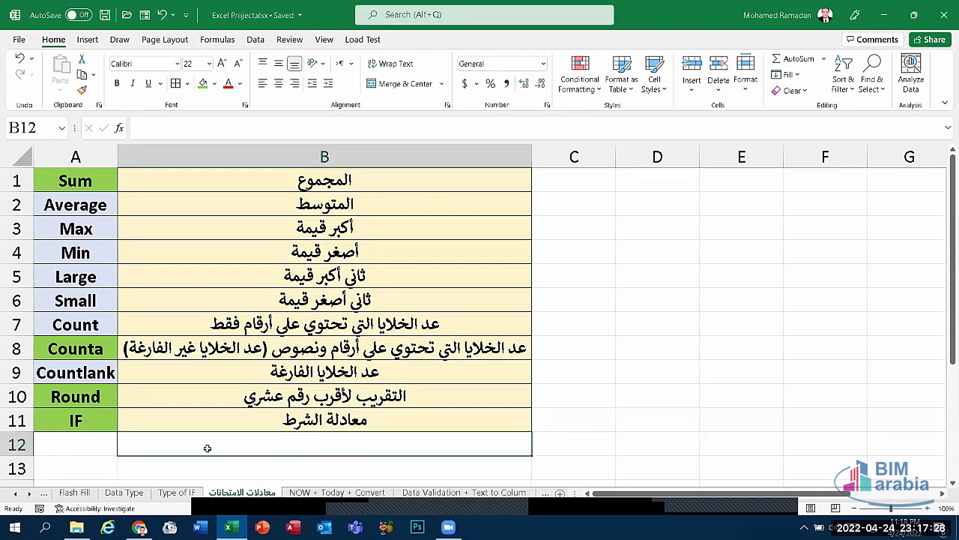
pyautogui.click(68, 447)
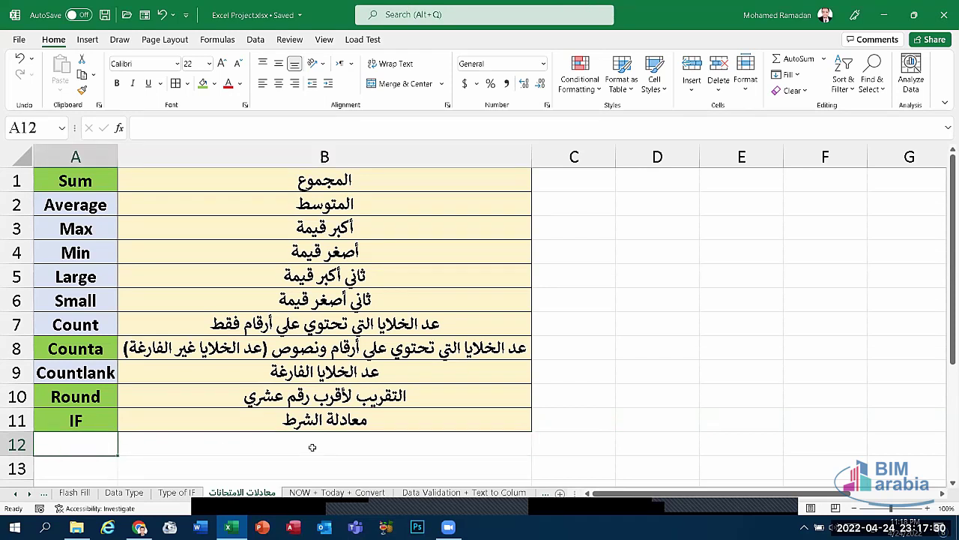
pyautogui.click(286, 450)
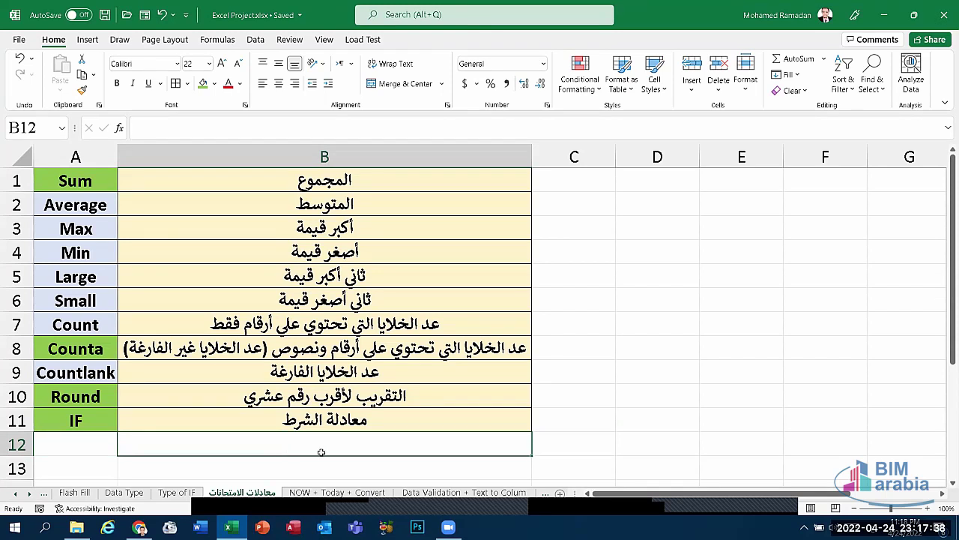
pyautogui.click(101, 443)
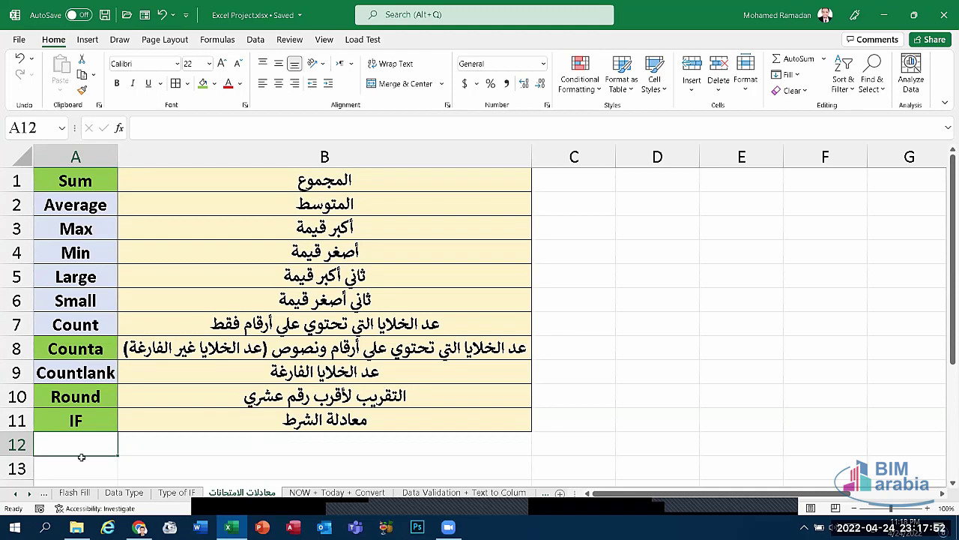
pyautogui.press('Right')
pyautogui.press('Return')
pyautogui.press('Up')
pyautogui.click(180, 440)
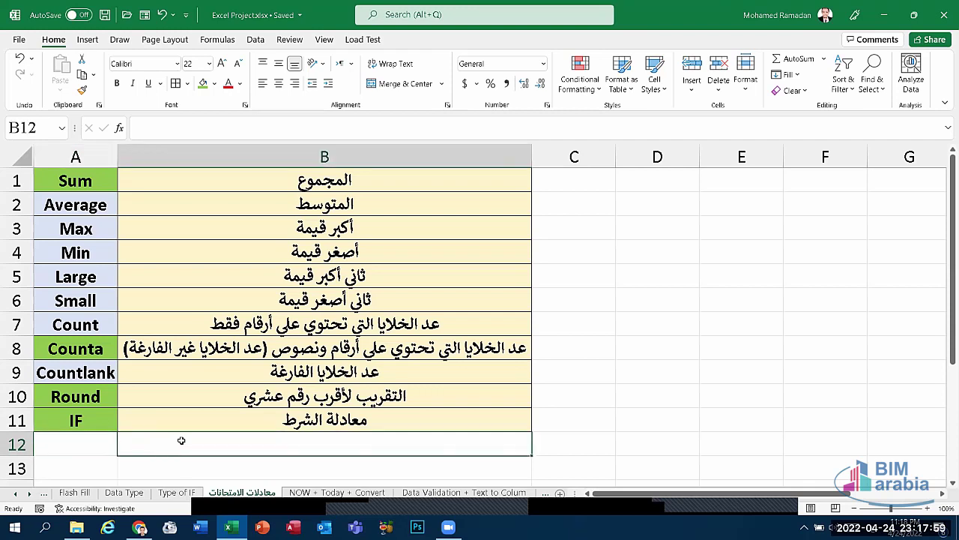
pyautogui.click(99, 188)
pyautogui.moveTo(99, 300); pyautogui.dragTo(341, 418)
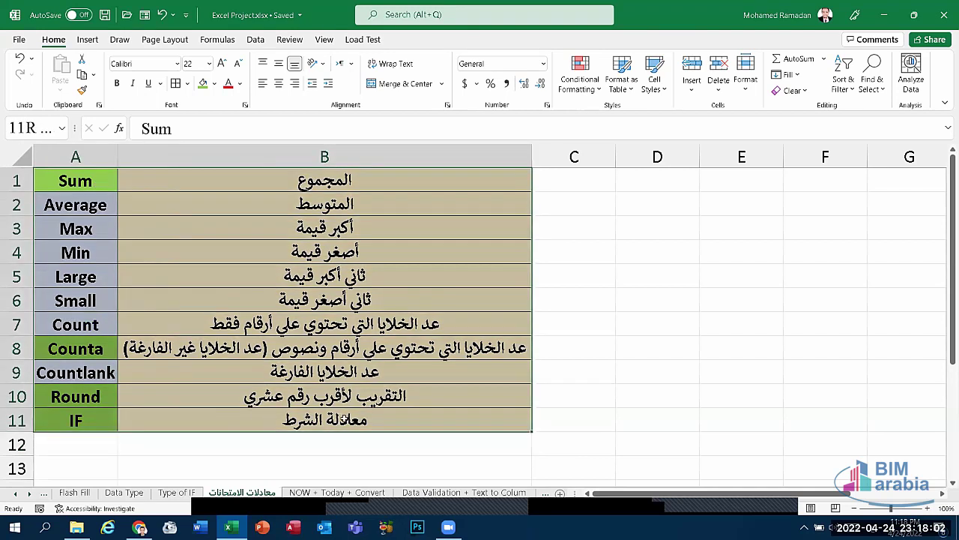
pyautogui.click(549, 183)
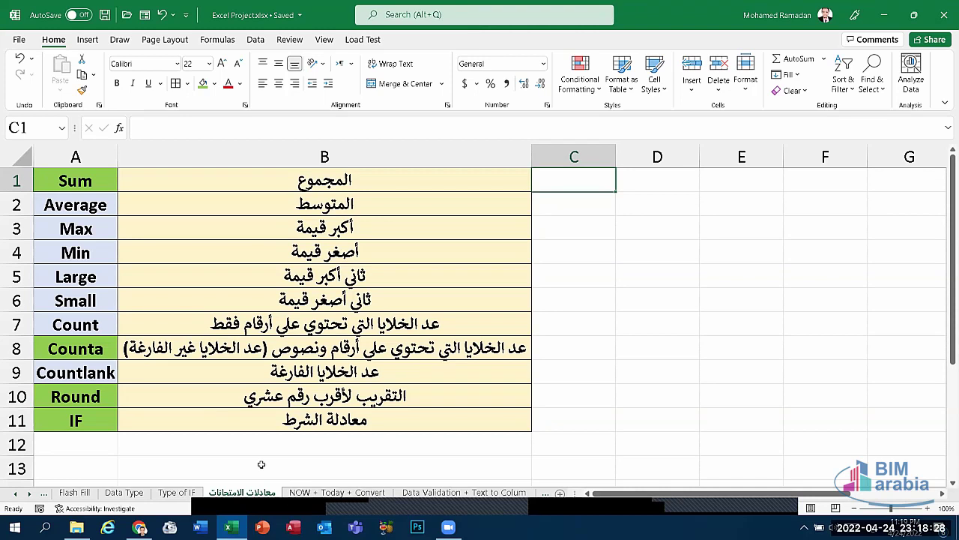
pyautogui.moveTo(82, 183); pyautogui.dragTo(75, 420)
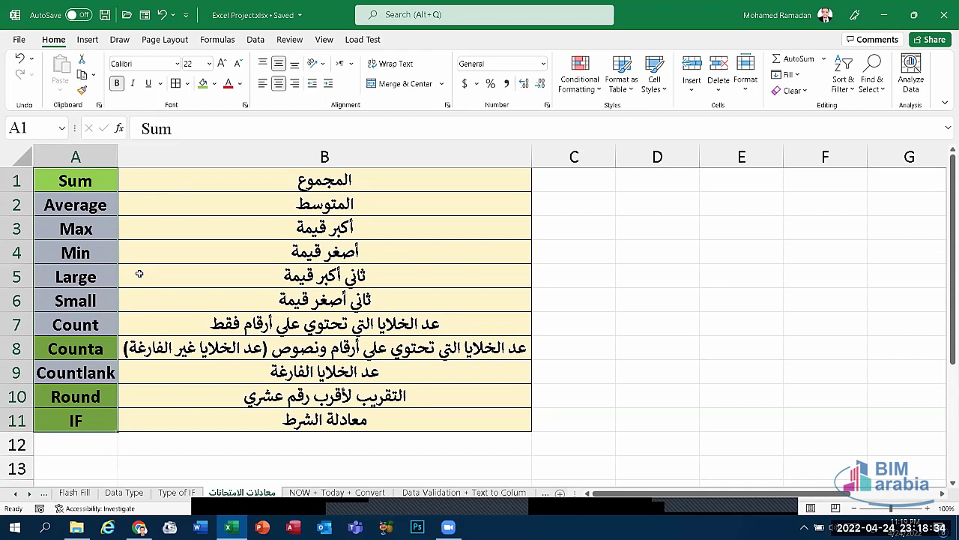
pyautogui.click(150, 249)
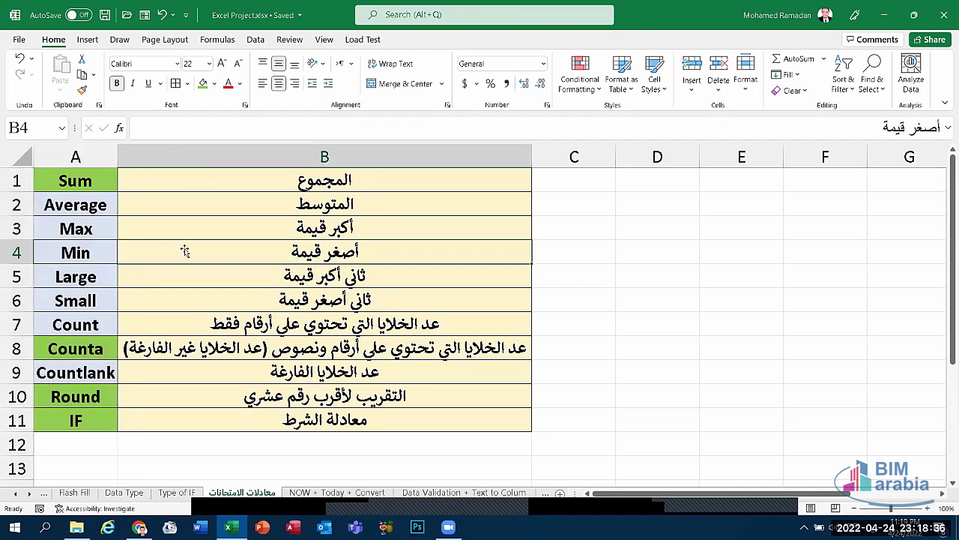
pyautogui.click(272, 227)
pyautogui.click(282, 331)
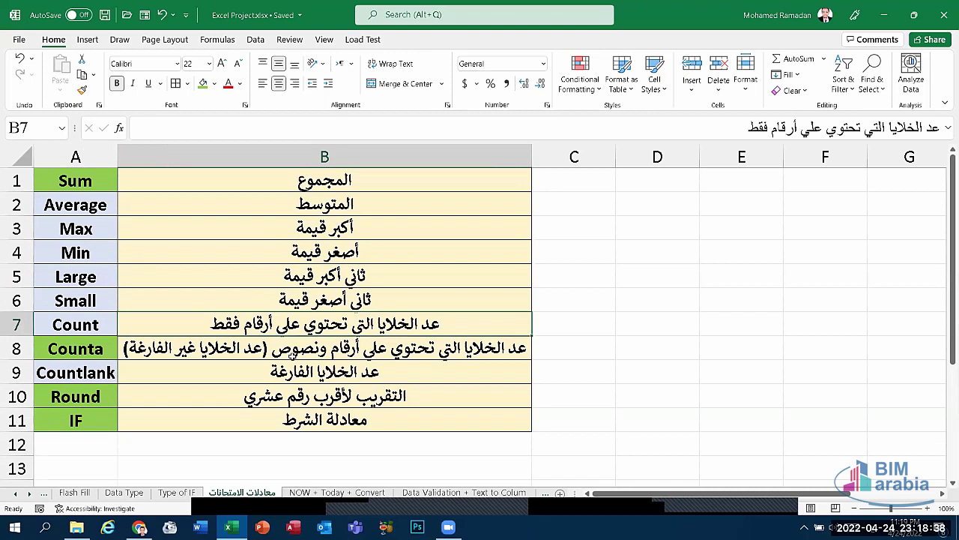
pyautogui.click(324, 347)
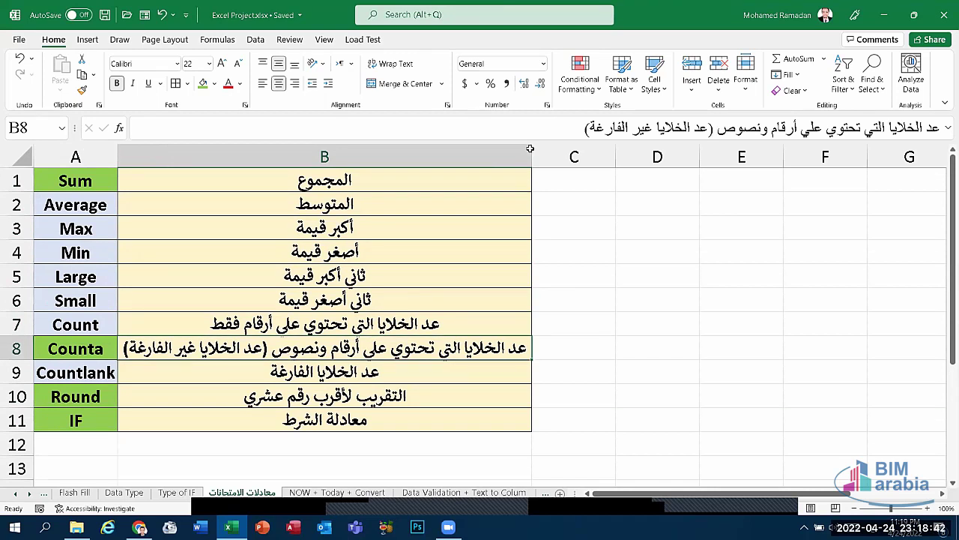
pyautogui.click(455, 512)
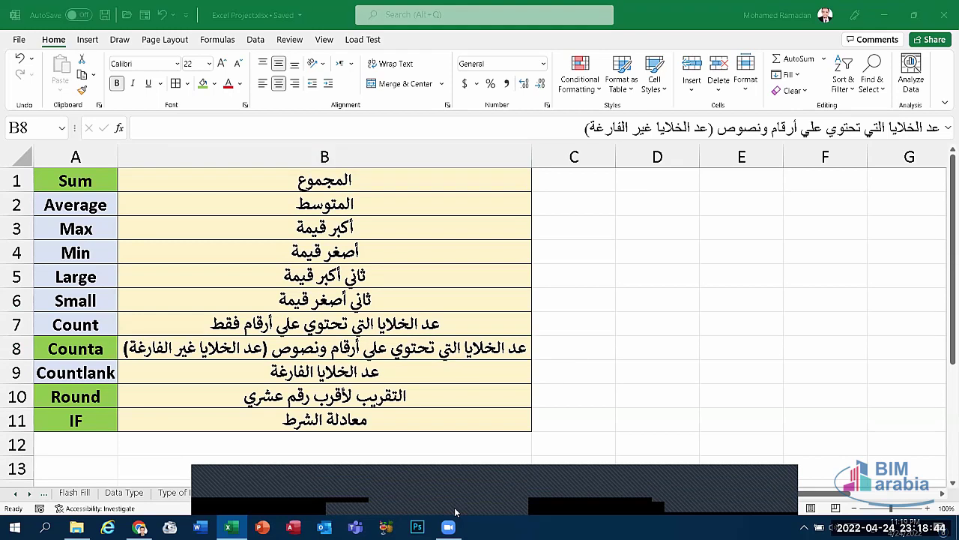